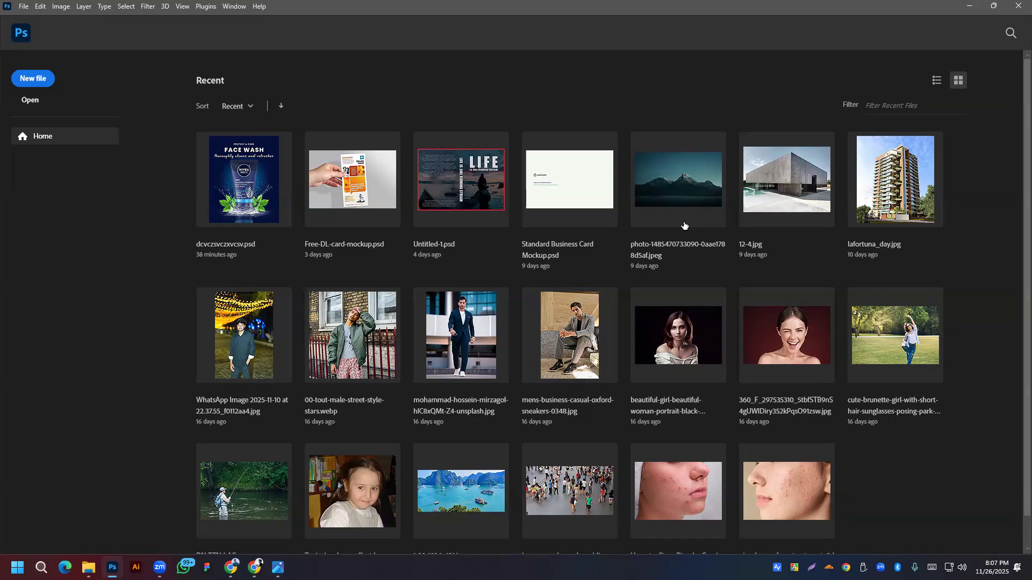
# Step: Bring Chrome forward to the course outline PDF at Class 09: Book Cover Design & Mockup
pyautogui.moveTo(254, 568)
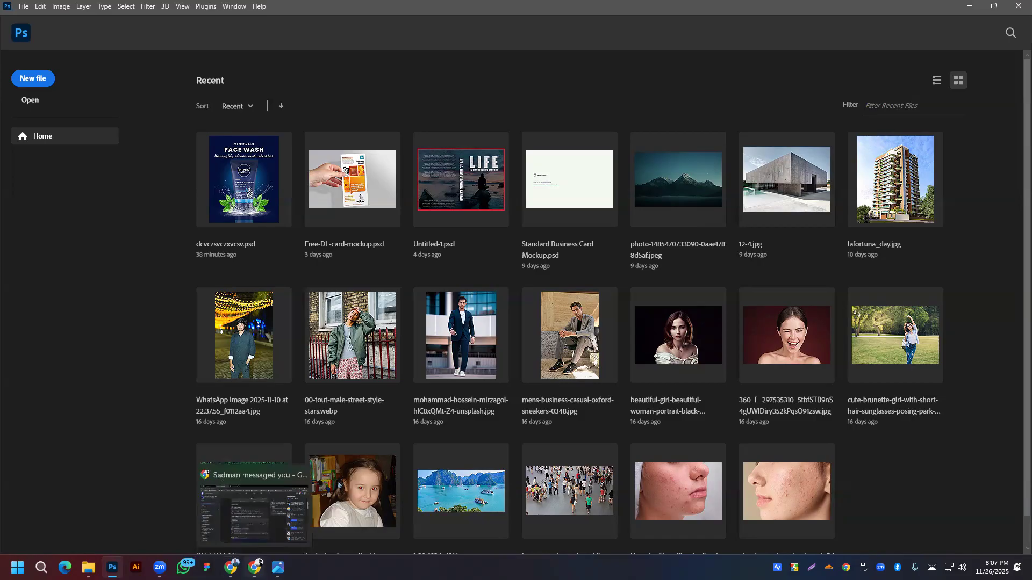
pyautogui.click(253, 511)
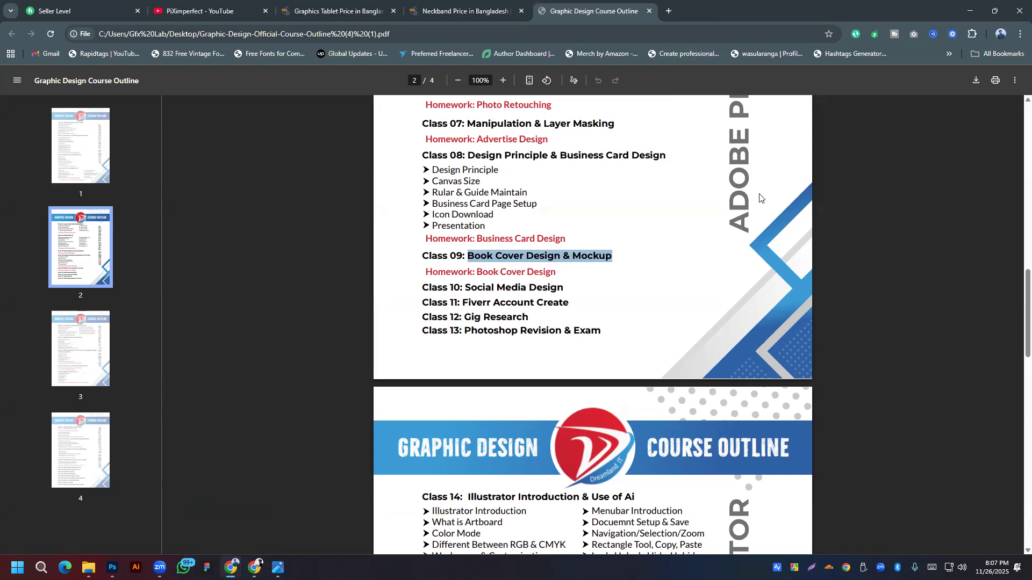
# Step: In a new tab, search Google Images for 'book cover design' and preview the Free BOOK COVER MOCKUP image
pyautogui.click(672, 10)
pyautogui.write('book co')
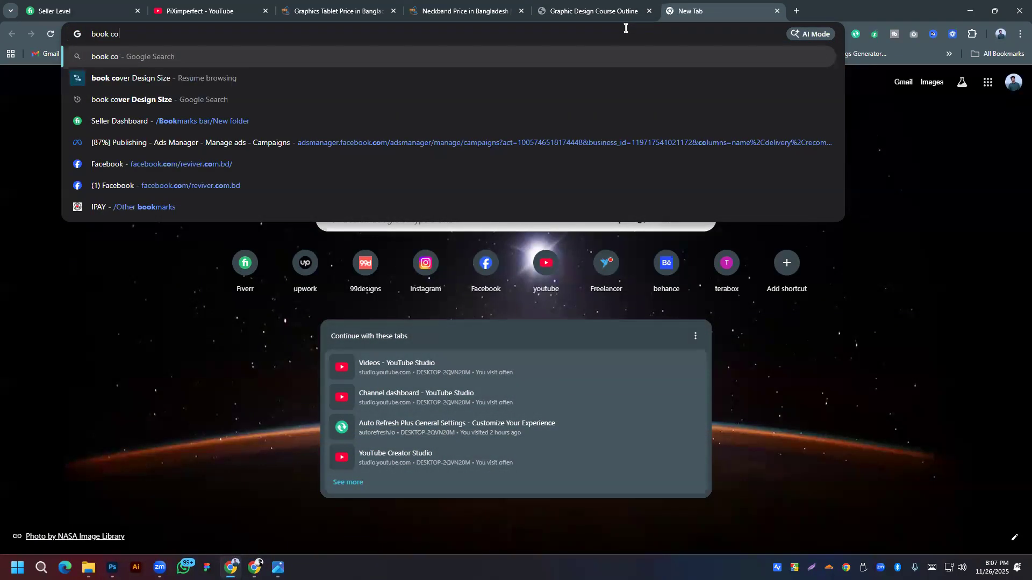
pyautogui.write('ver design')
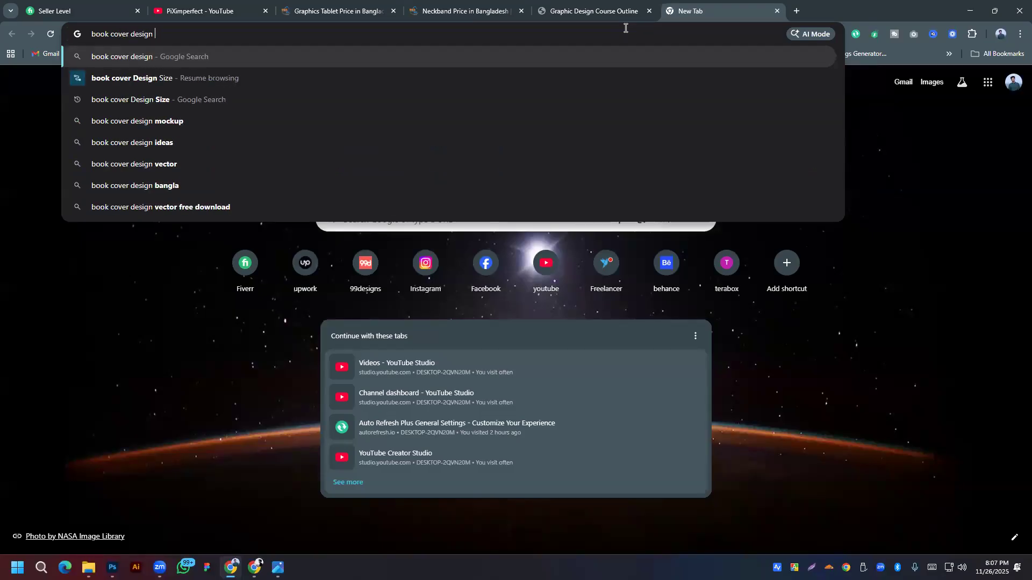
pyautogui.press('Return')
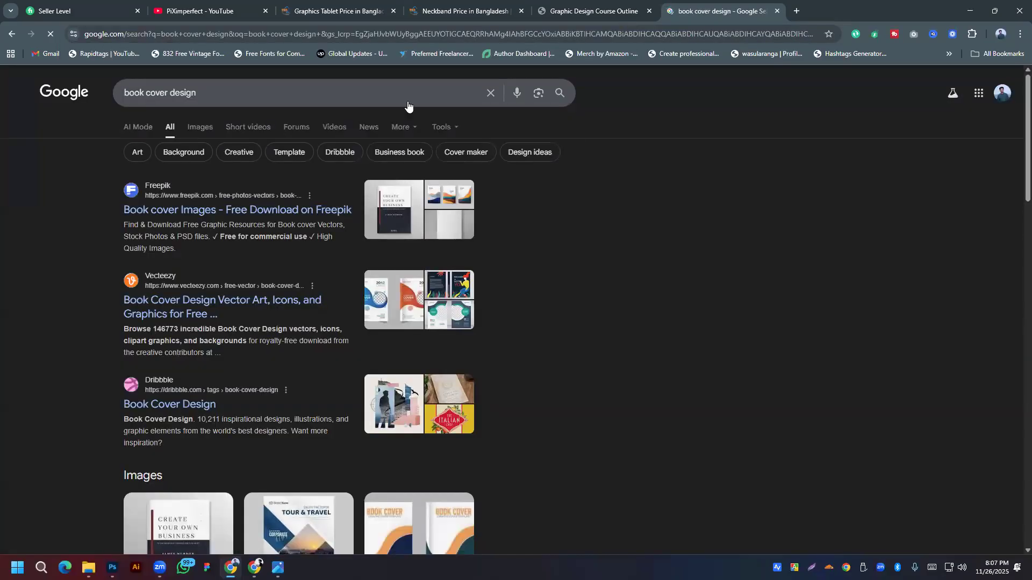
pyautogui.click(200, 127)
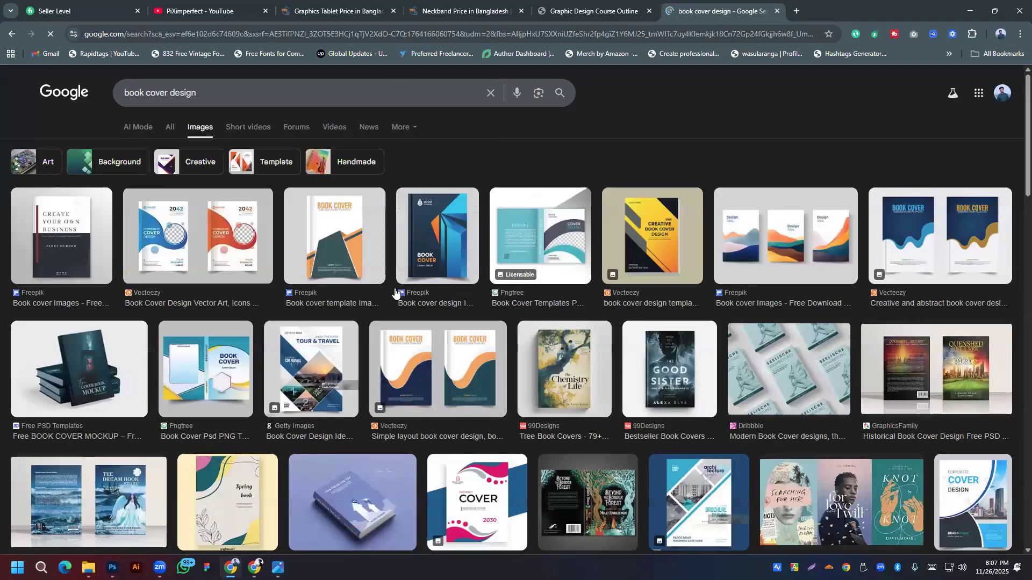
pyautogui.scroll(-4, 301, 376)
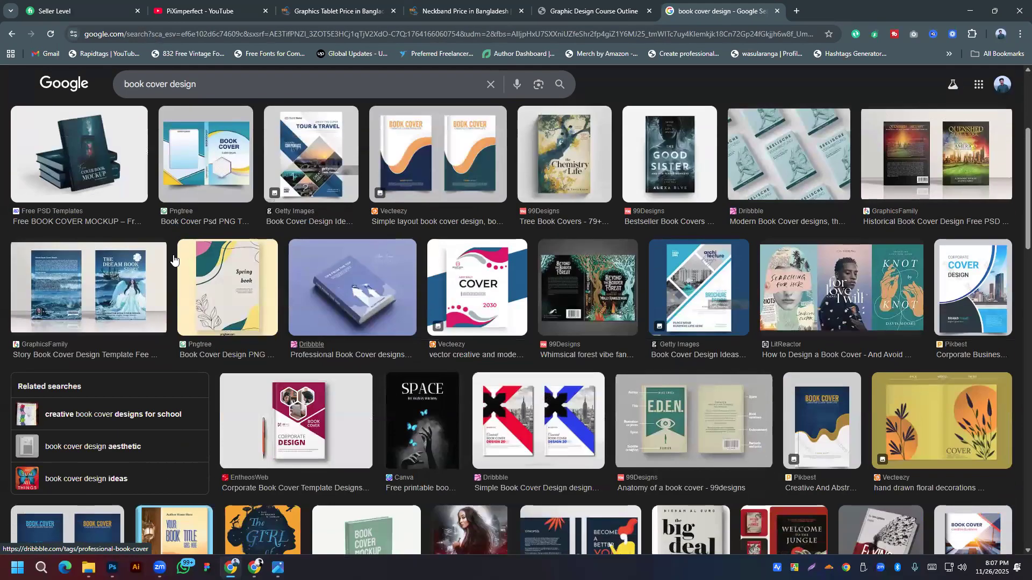
pyautogui.click(68, 155)
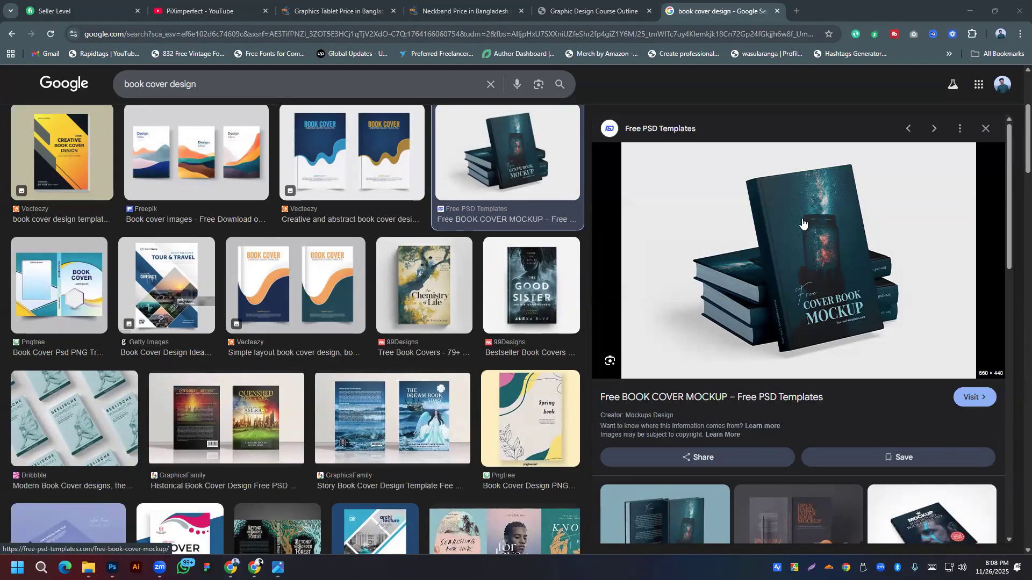
# Step: Preview the Colorlib book cover mockups image in the results
pyautogui.scroll(-2, 803, 223)
pyautogui.scroll(2, 802, 223)
pyautogui.scroll(-2, 777, 321)
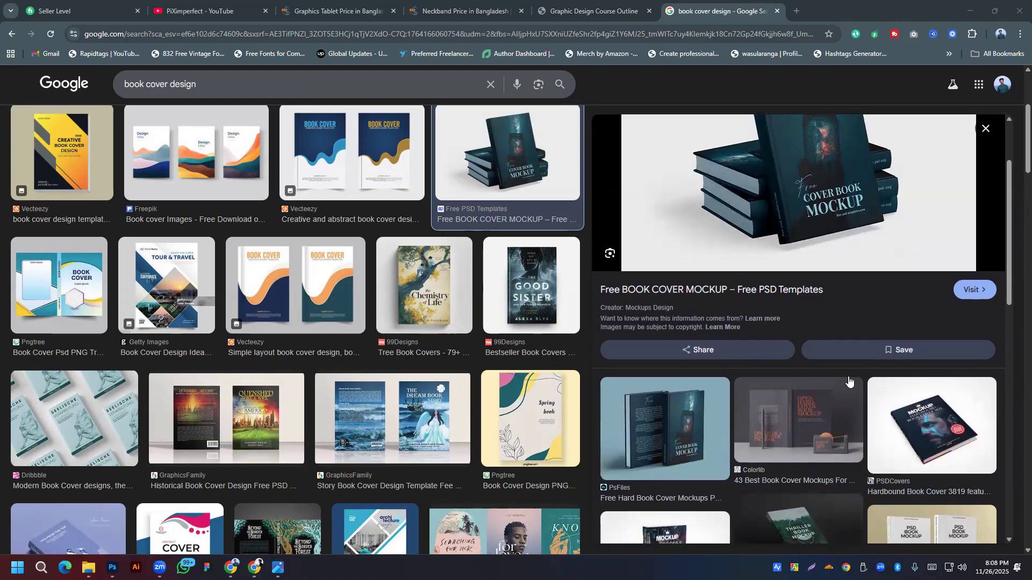
pyautogui.click(814, 417)
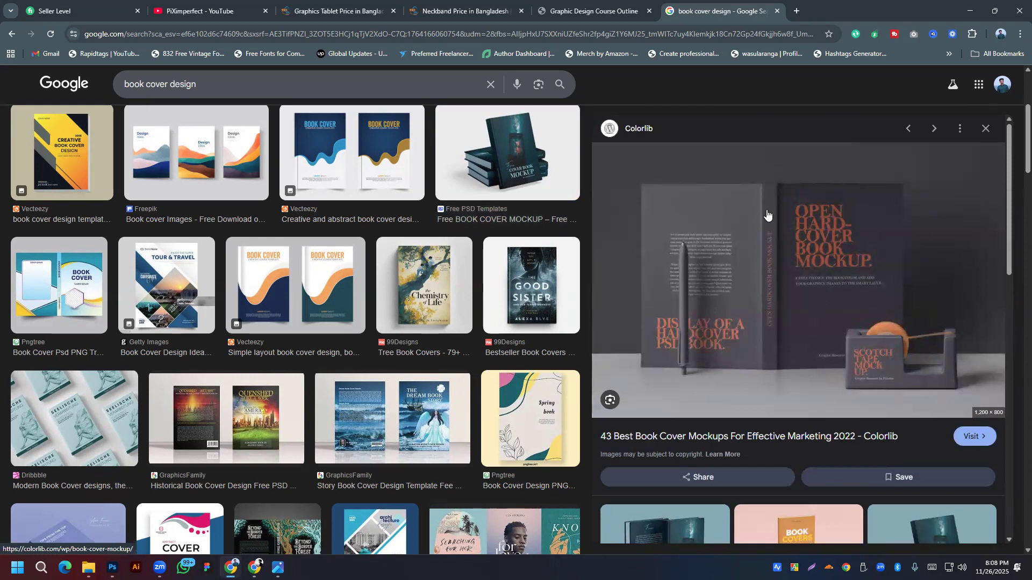
# Step: Open two PsFiles Free Hard Book Cover Mockups results in background tabs
pyautogui.scroll(-2, 776, 365)
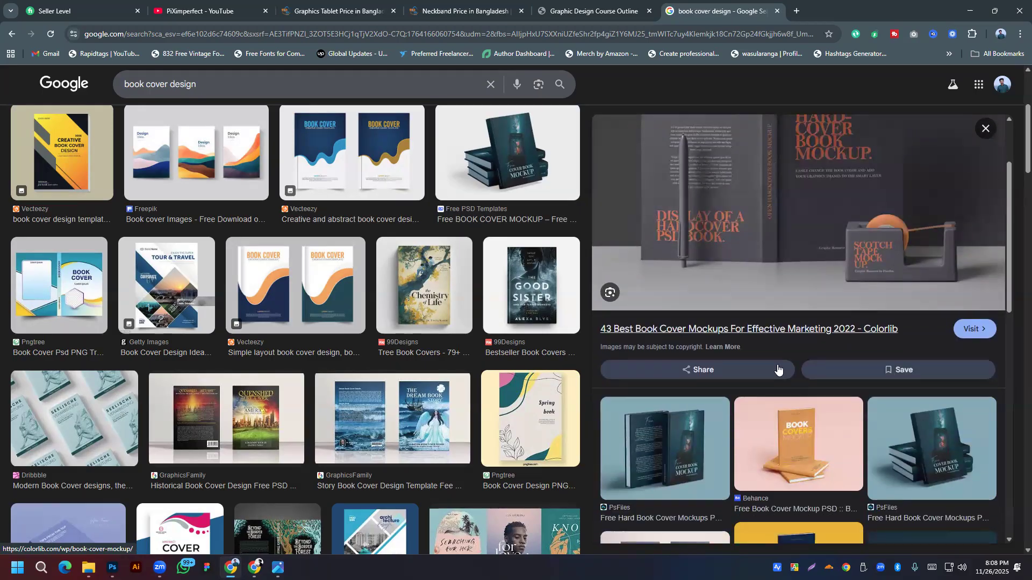
pyautogui.scroll(-3, 774, 349)
pyautogui.middleClick(795, 348)
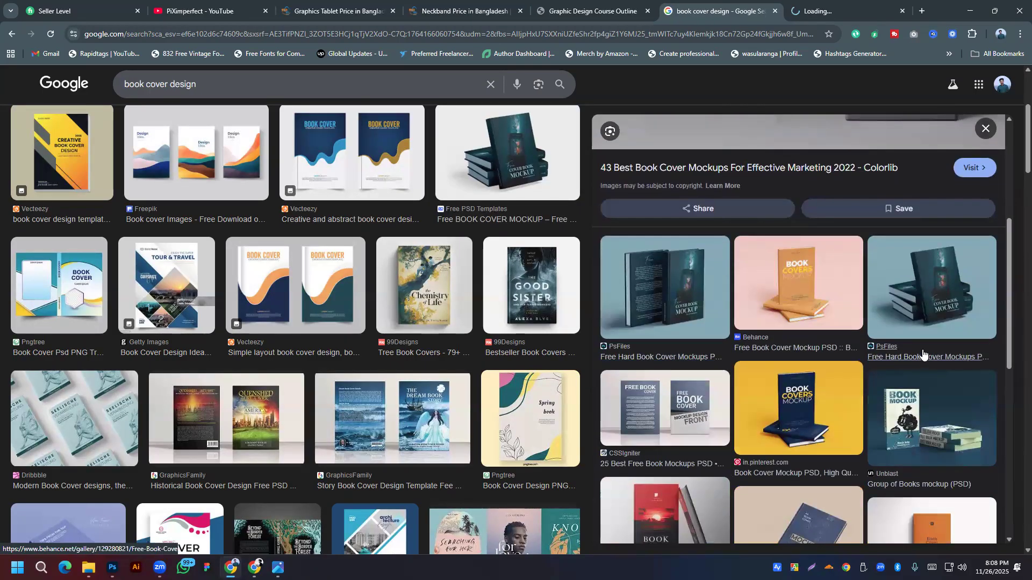
pyautogui.middleClick(896, 356)
pyautogui.scroll(-1, 831, 331)
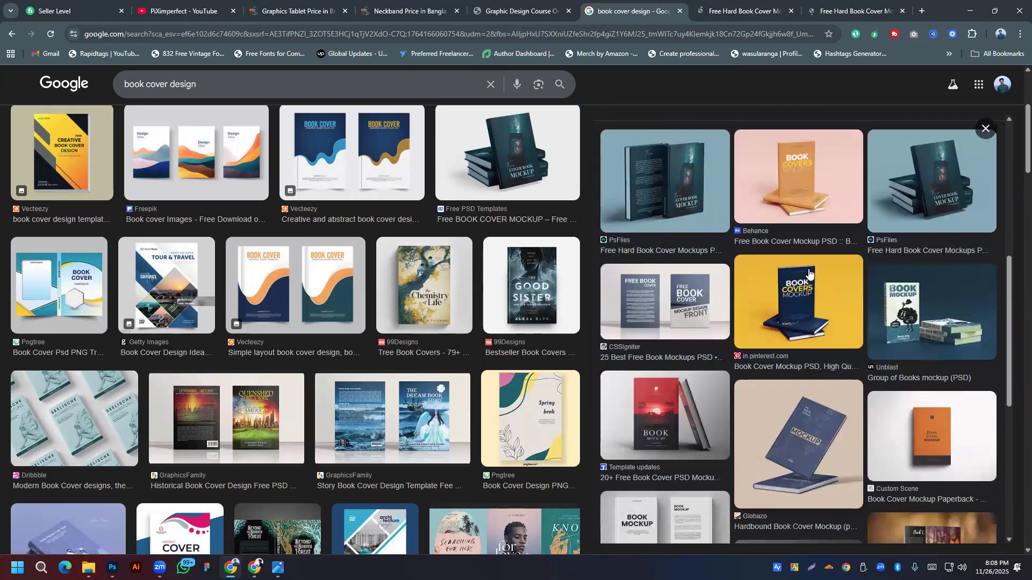
# Step: Start the 'Free BOOK COVER MOCKUP set' download on the PsFiles page
pyautogui.click(744, 11)
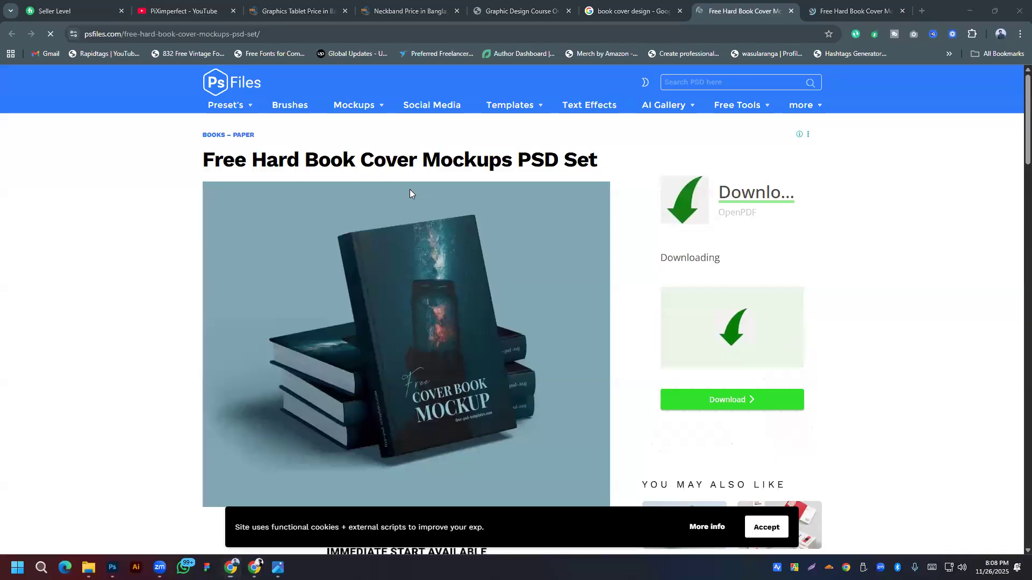
pyautogui.scroll(-15, 354, 295)
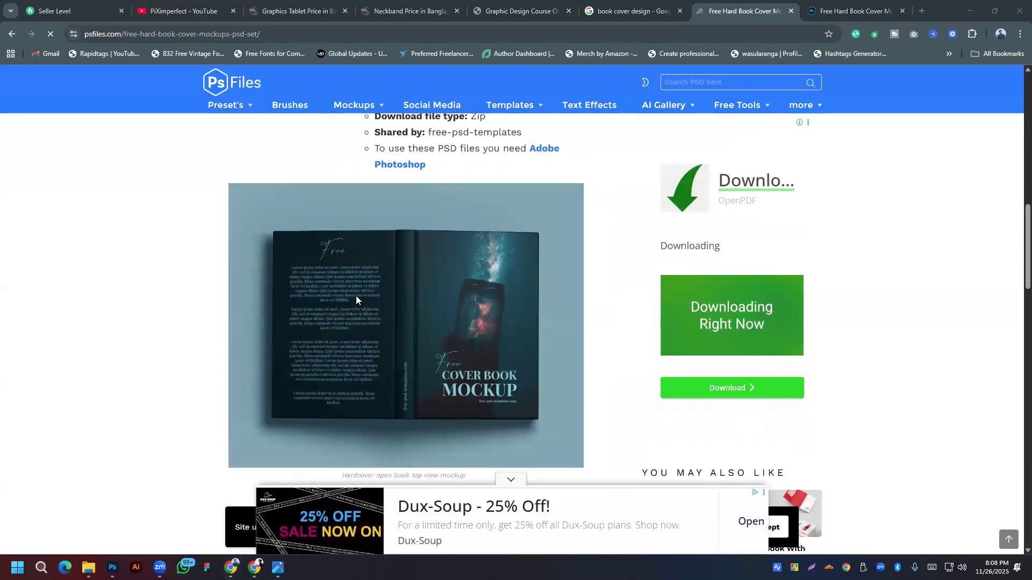
pyautogui.scroll(-12, 515, 301)
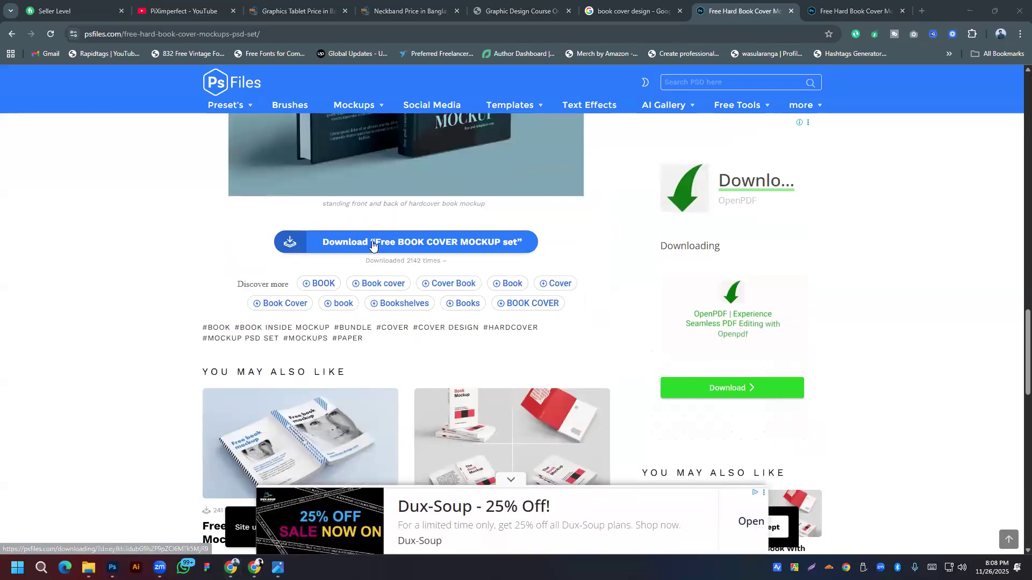
pyautogui.click(430, 241)
# Step: Check the other Free Hard Book Cover tab and dismiss the downloading page's pop-up ad
pyautogui.click(859, 11)
pyautogui.scroll(-10, 459, 353)
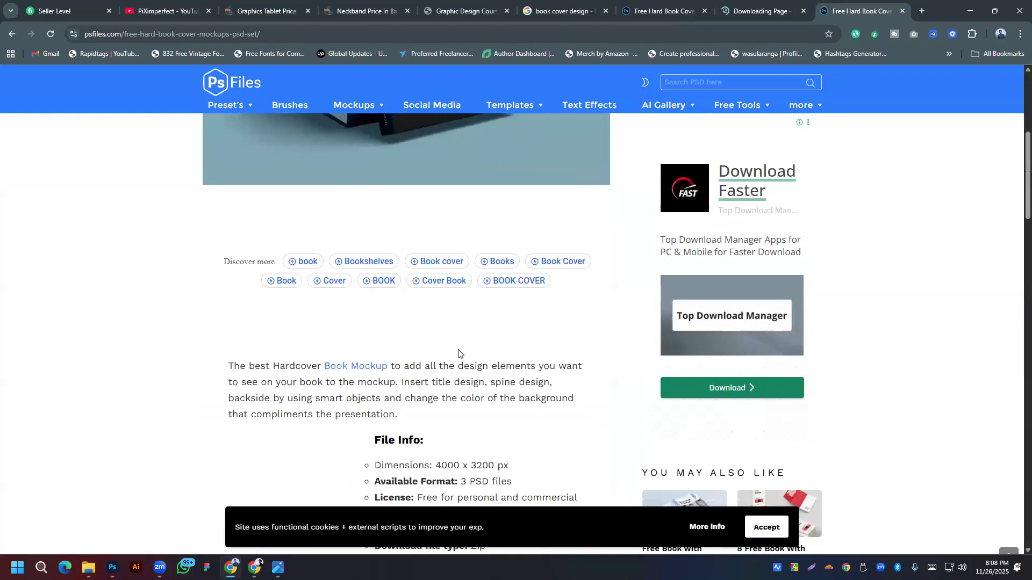
pyautogui.scroll(-14, 457, 349)
pyautogui.scroll(4, 458, 344)
pyautogui.click(777, 4)
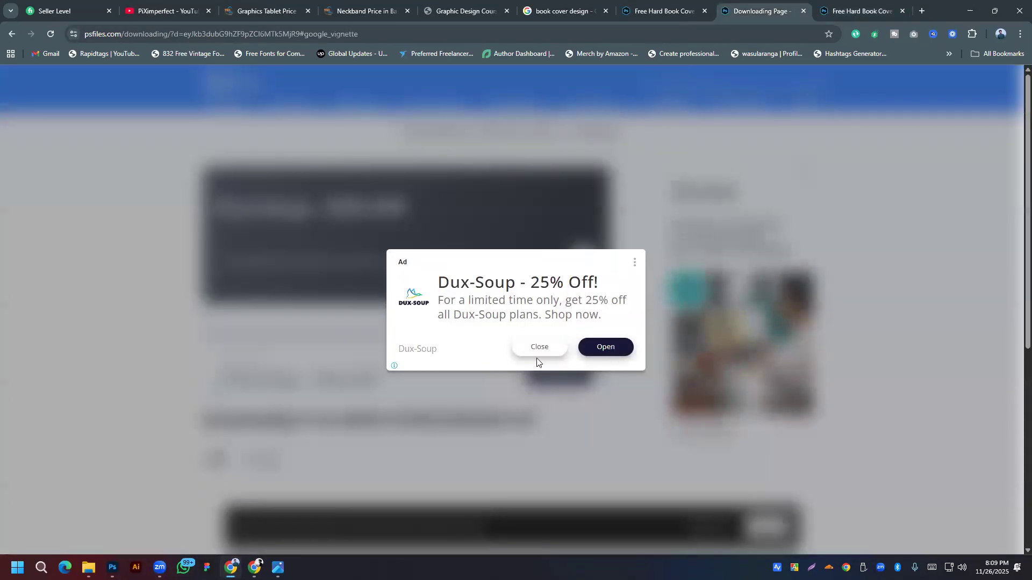
pyautogui.click(538, 348)
# Step: Look through the Free Hard Book Cover tabs and settle on the download countdown page
pyautogui.scroll(-5, 376, 301)
pyautogui.click(661, 11)
pyautogui.scroll(18, 446, 242)
pyautogui.click(867, 5)
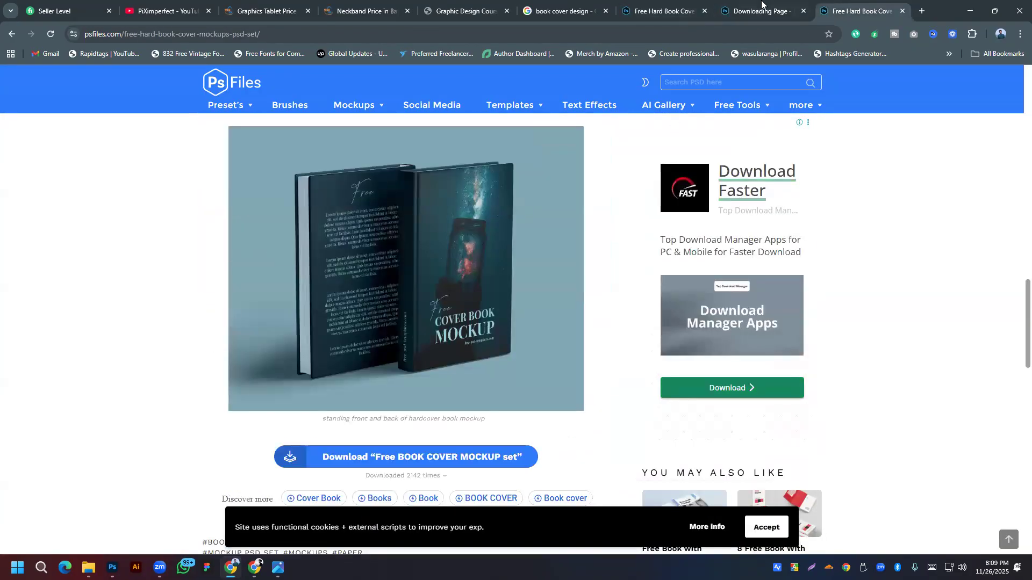
pyautogui.click(760, 4)
pyautogui.click(666, 8)
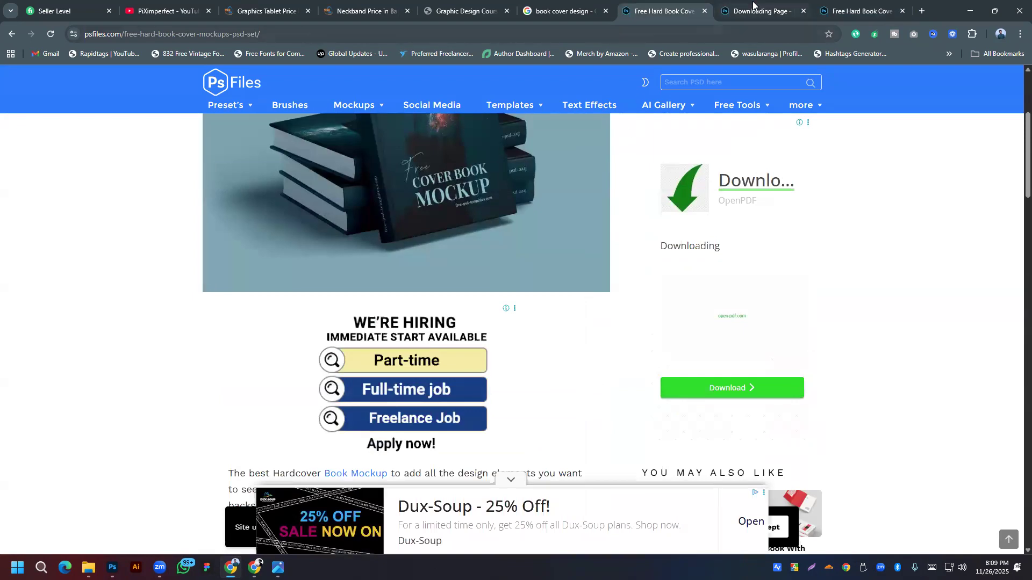
pyautogui.click(735, 11)
pyautogui.scroll(6, 430, 269)
pyautogui.scroll(-3, 357, 351)
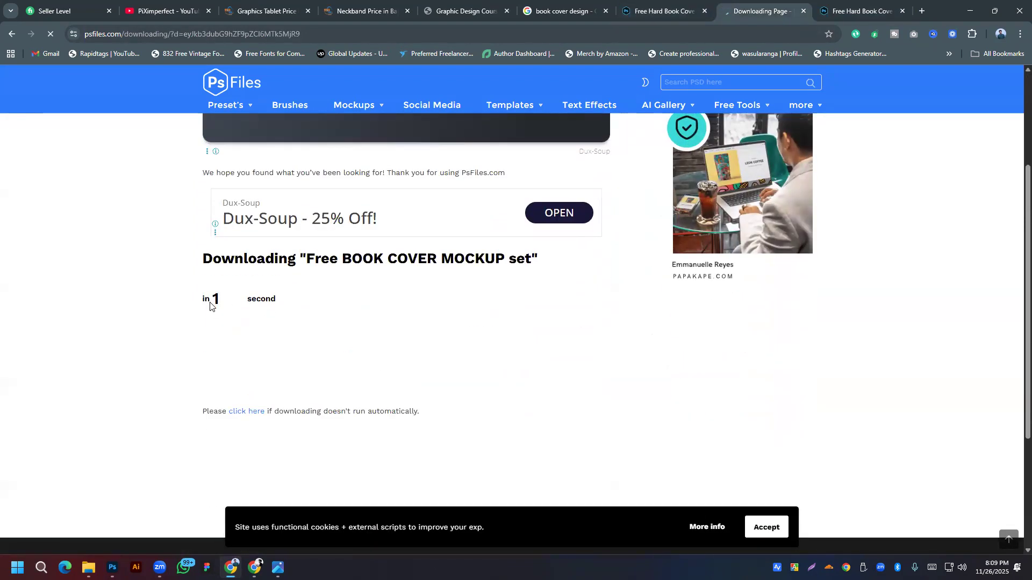
# Step: Request the free book cover mockup download, which leads to a Google sign-in page
pyautogui.scroll(-10, 398, 296)
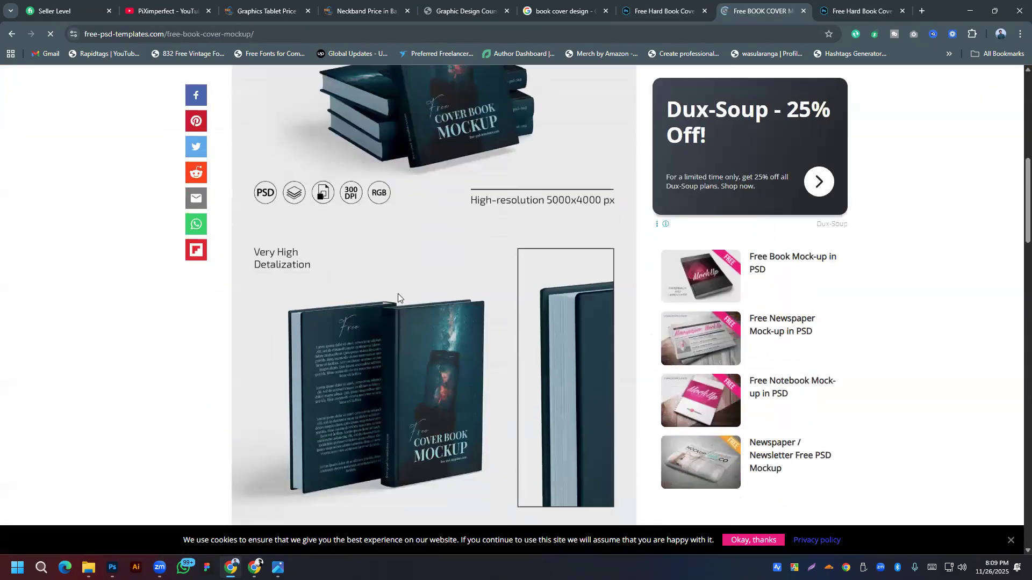
pyautogui.scroll(-4, 398, 293)
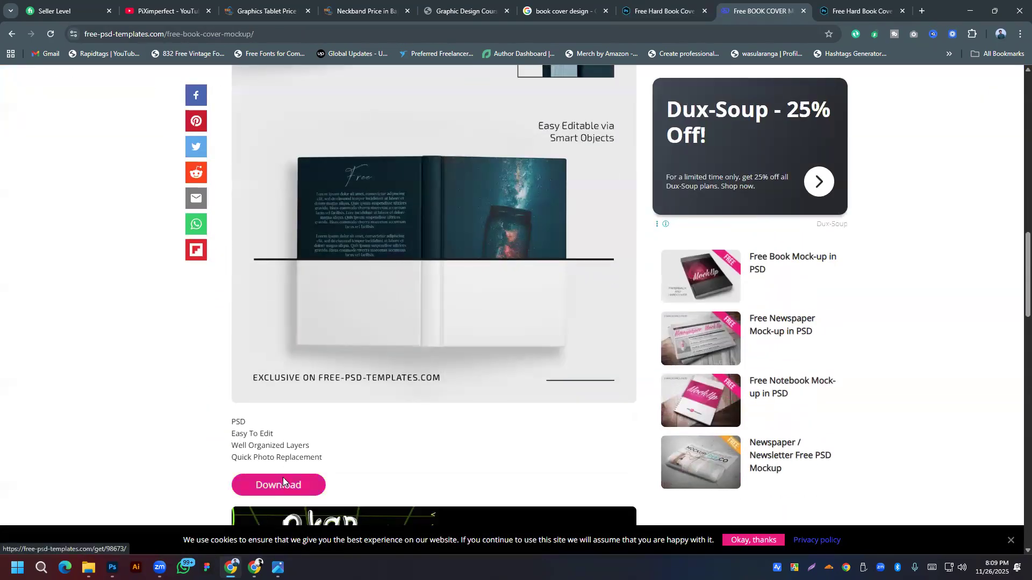
pyautogui.click(284, 484)
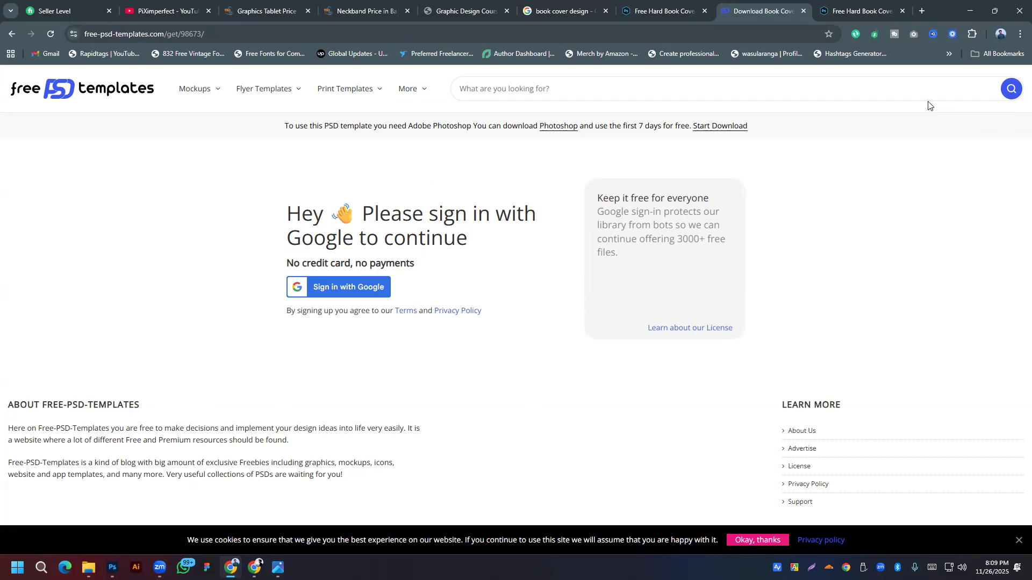
# Step: Follow the page's Photoshop download offer, then close that Adobe Photoshop page
pyautogui.click(664, 11)
pyautogui.click(742, 3)
pyautogui.click(711, 127)
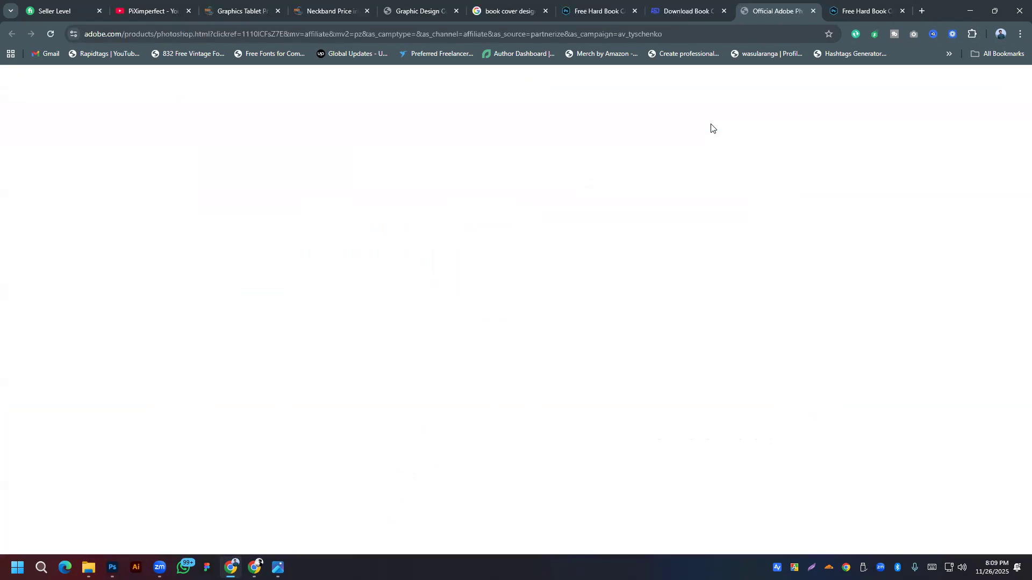
pyautogui.click(659, 8)
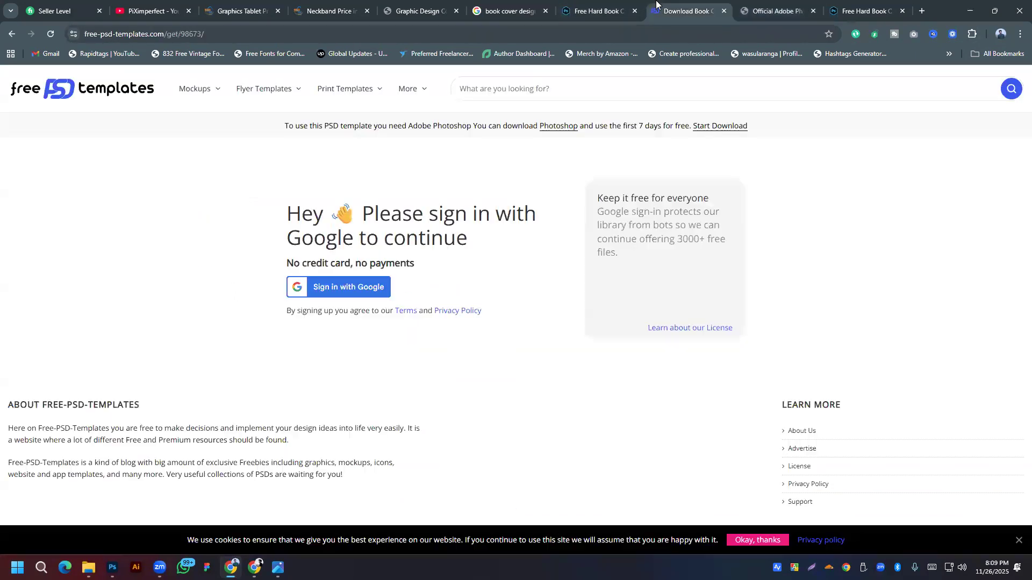
pyautogui.click(770, 9)
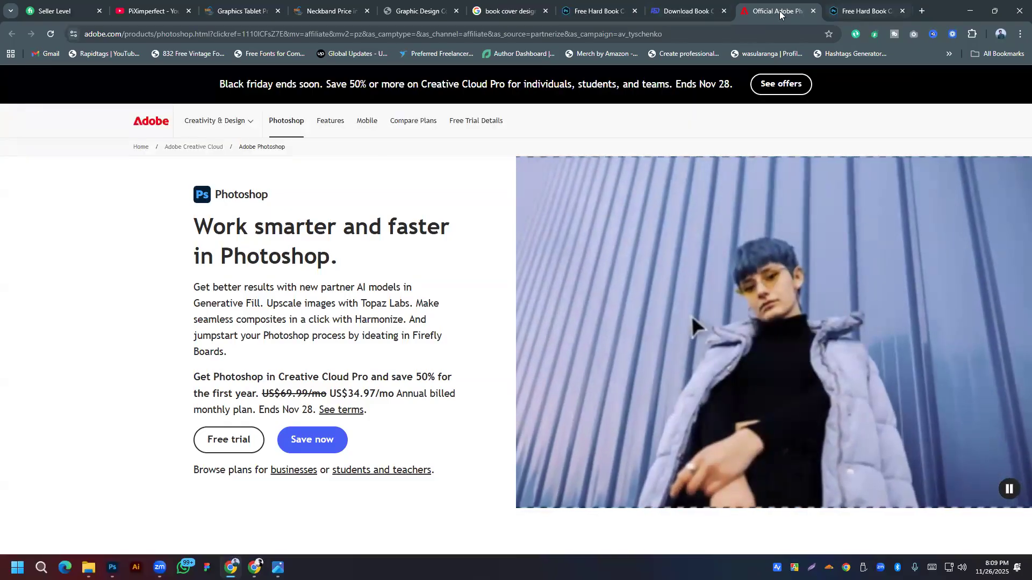
pyautogui.hotkey('ctrl', 'w')
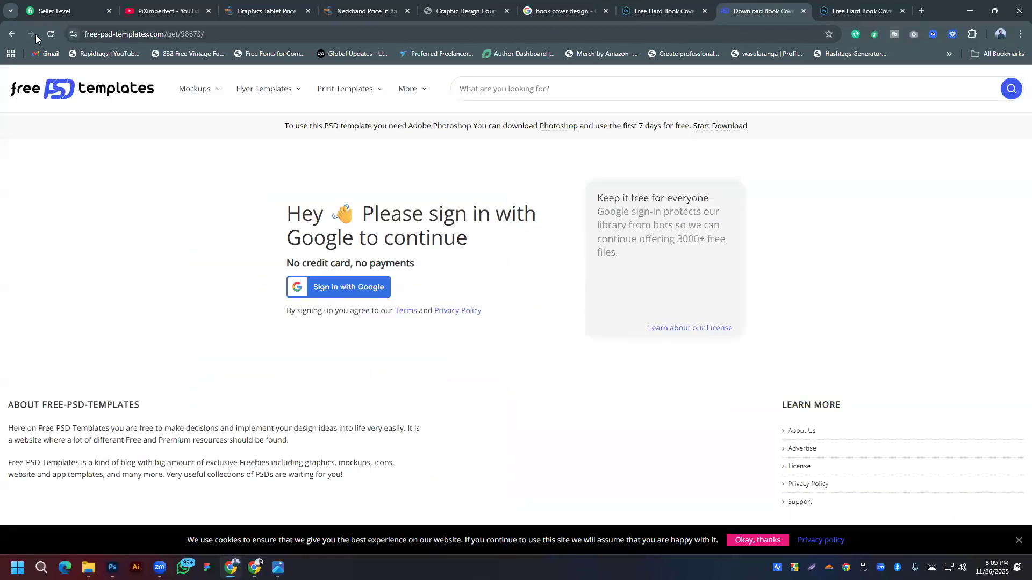
# Step: Return to the Free Book Cover Mockup post and retry its download
pyautogui.click(50, 34)
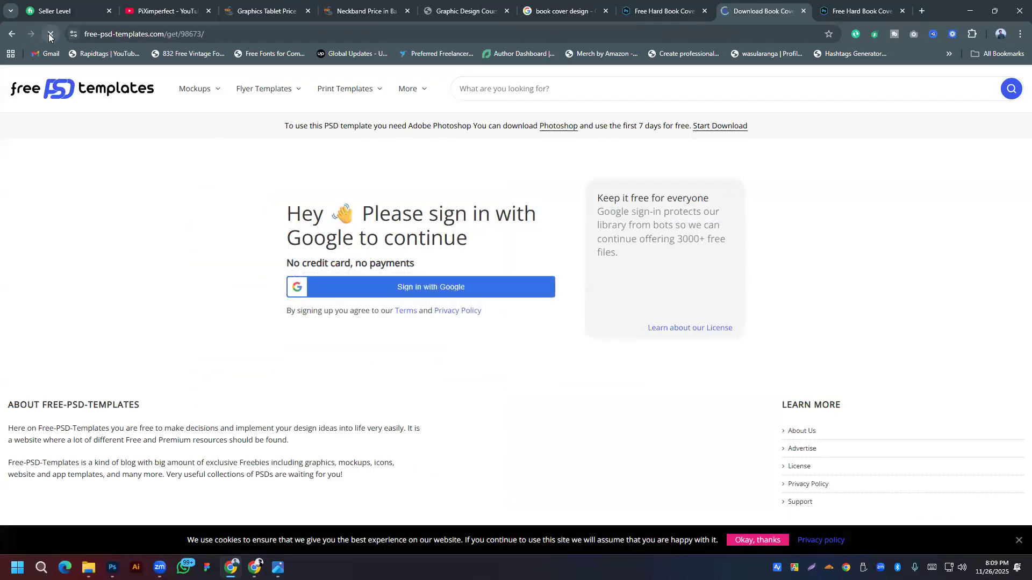
pyautogui.click(17, 34)
pyautogui.scroll(-6, 311, 264)
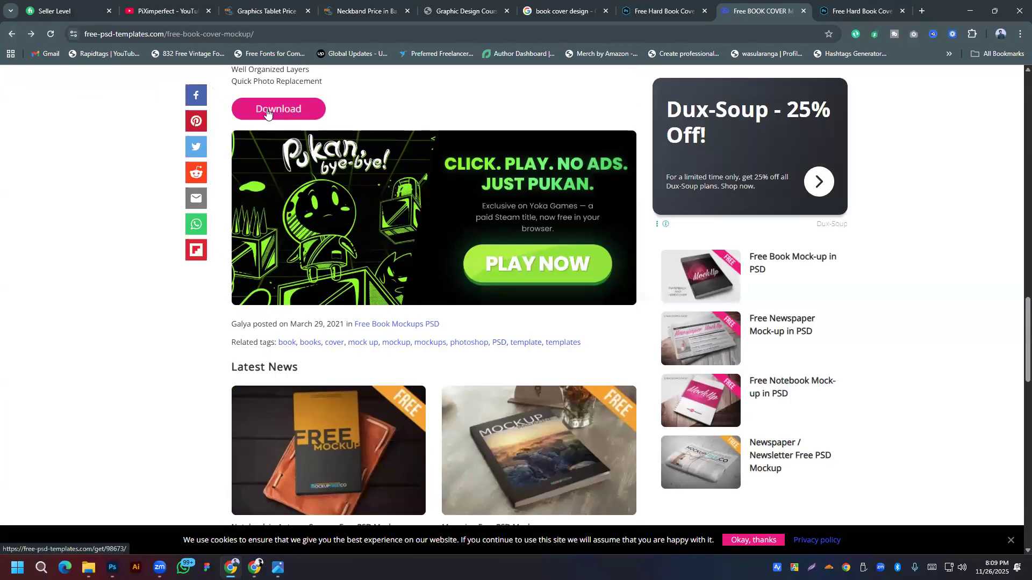
pyautogui.click(267, 111)
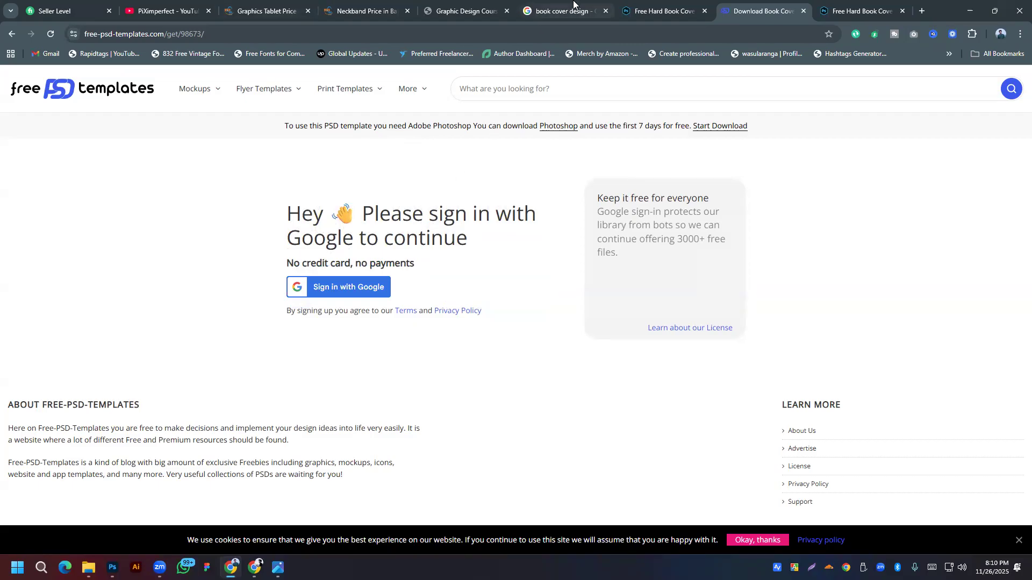
# Step: Start the PsFiles 'Free BOOK COVER MOCKUP set' download and dismiss the Dux-Soup ad
pyautogui.click(665, 11)
pyautogui.scroll(4, 429, 372)
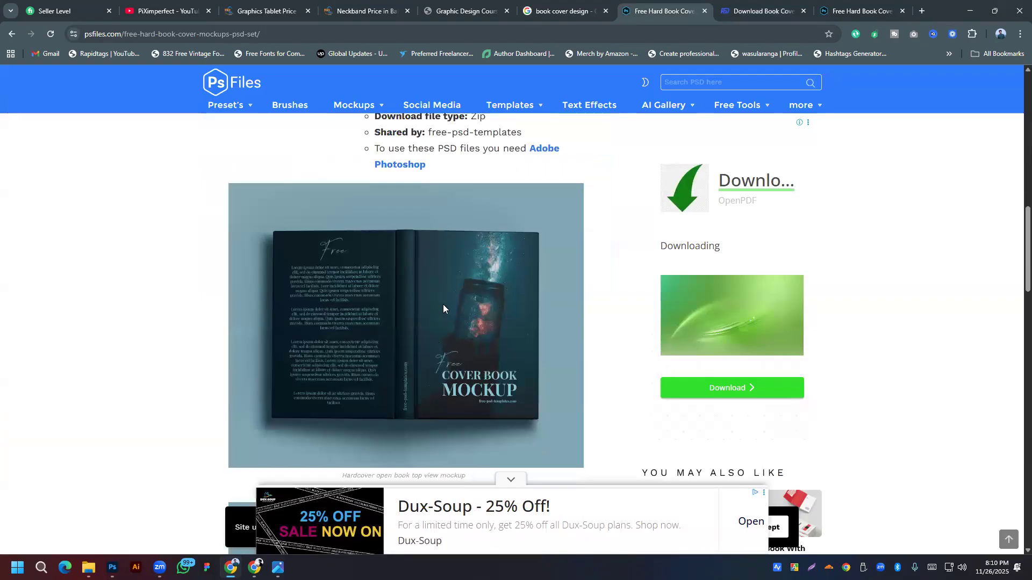
pyautogui.scroll(-10, 443, 305)
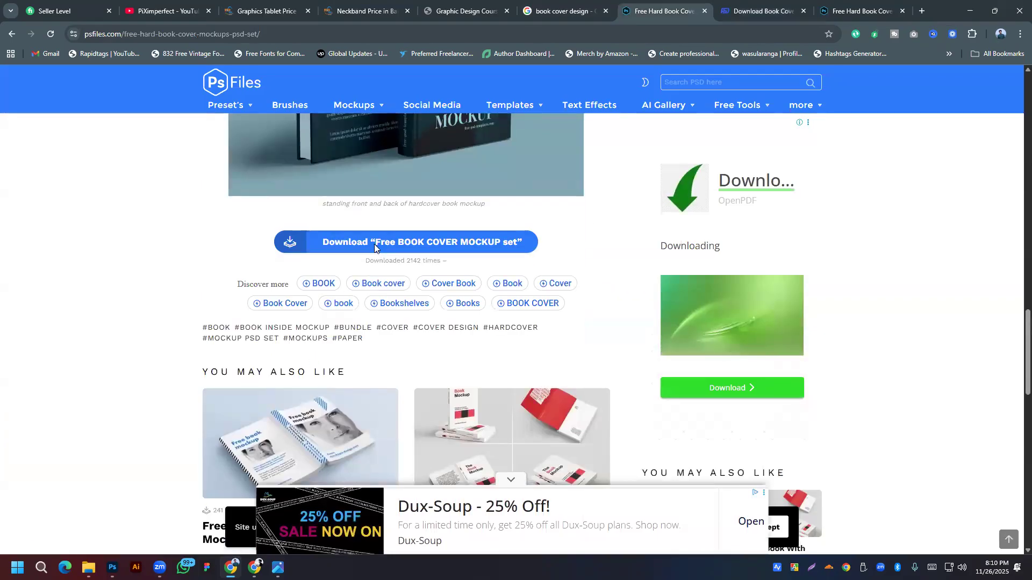
pyautogui.click(374, 244)
pyautogui.scroll(-3, 426, 284)
pyautogui.scroll(-2, 425, 331)
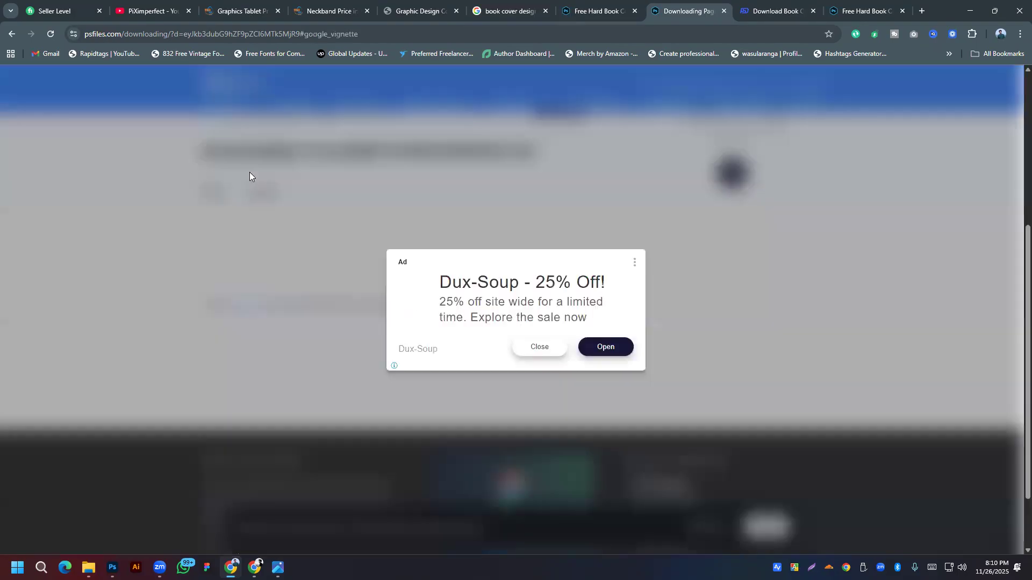
pyautogui.click(542, 351)
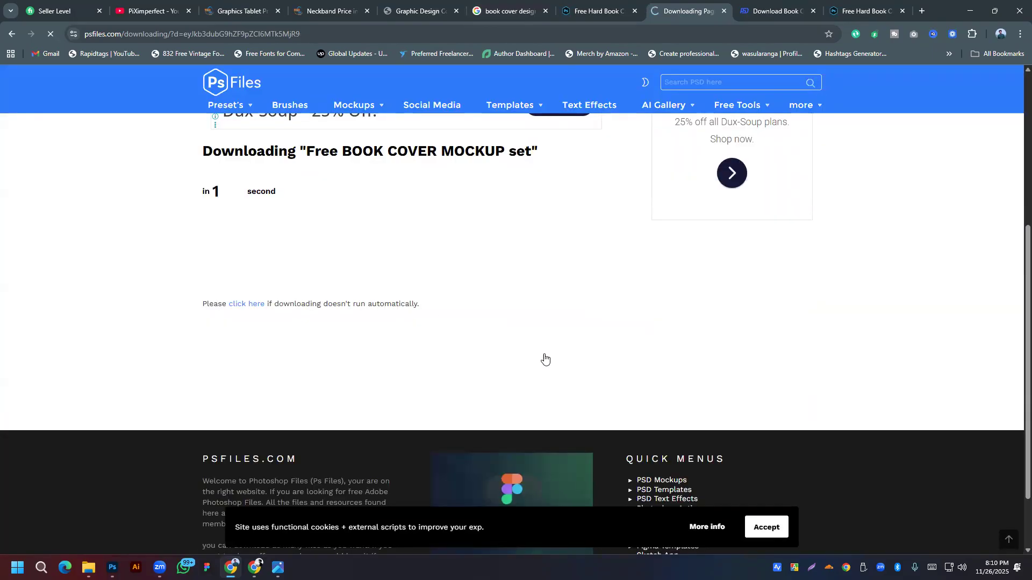
# Step: Start the book cover mockup download on Free-PSD-Templates
pyautogui.scroll(-15, 449, 249)
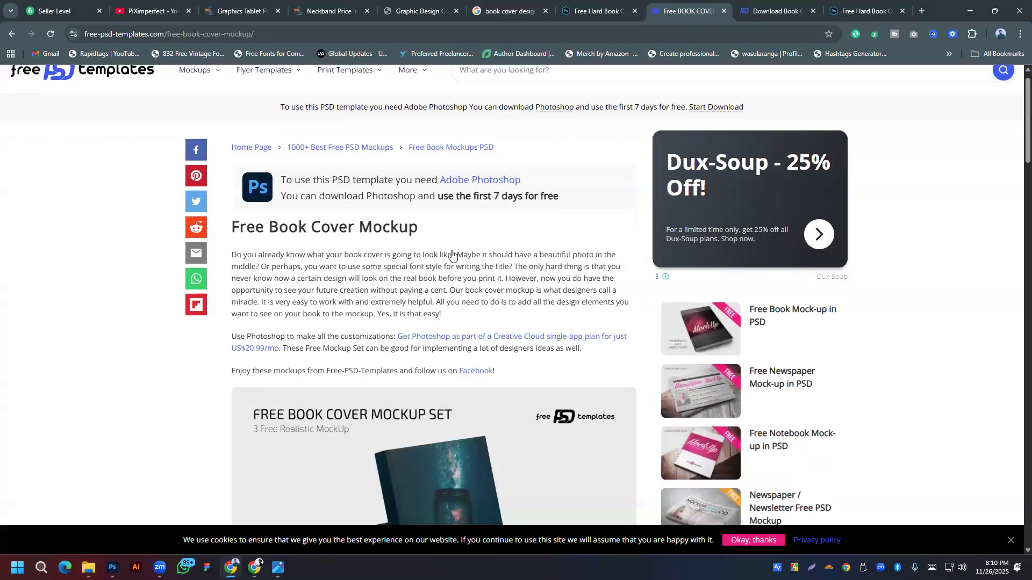
pyautogui.scroll(-3, 450, 250)
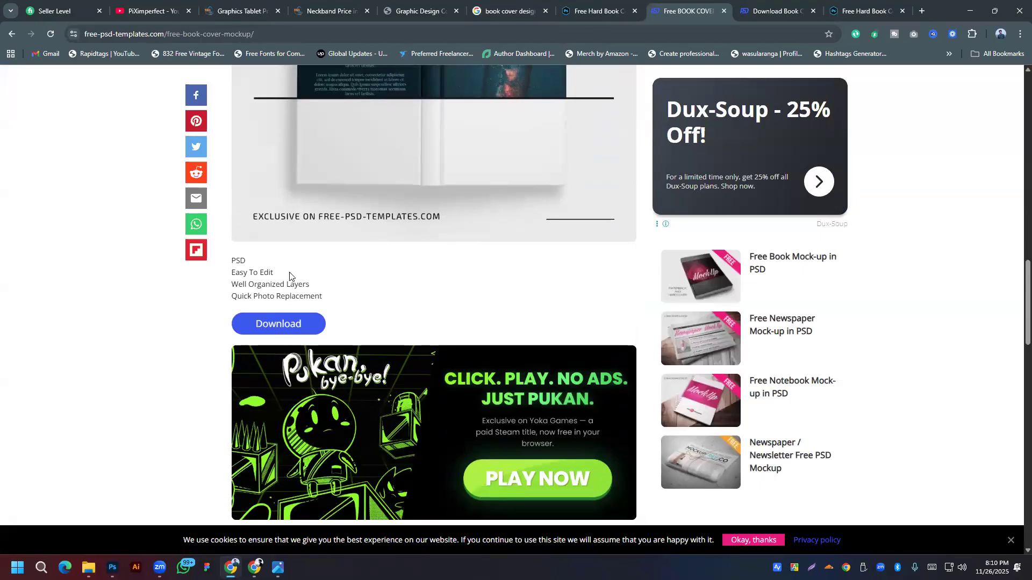
pyautogui.click(265, 328)
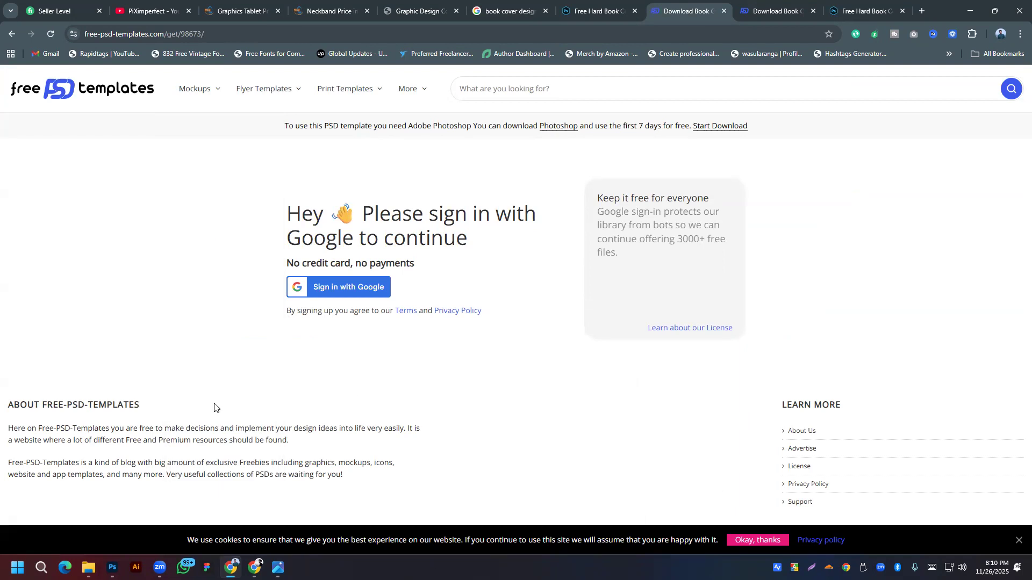
# Step: Go back through the tabs to the 'book cover design' image results
pyautogui.hotkey('ctrl', 'shift', 'Tab')
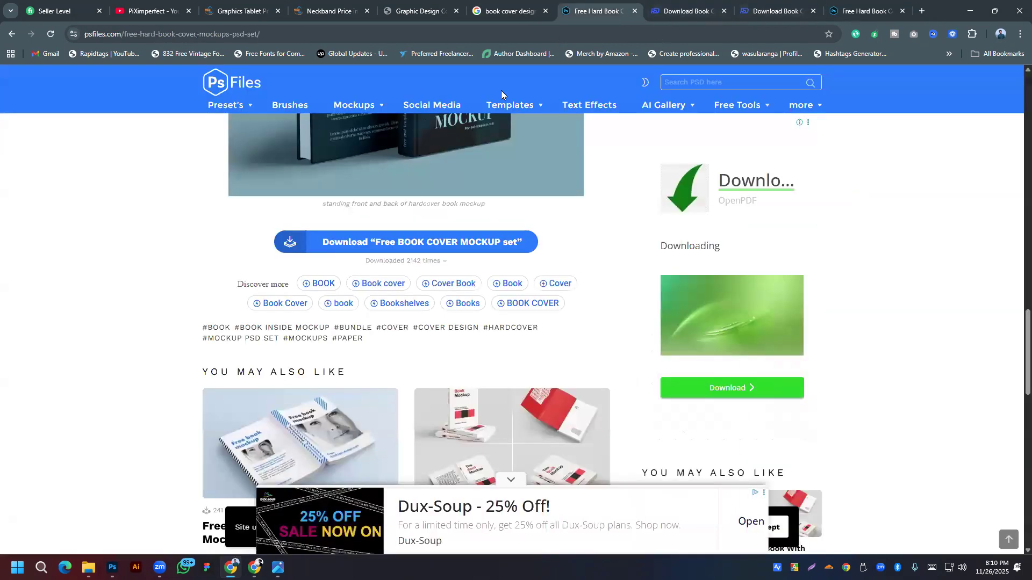
pyautogui.scroll(-6, 333, 250)
pyautogui.scroll(5, 333, 250)
pyautogui.hotkey('ctrl', 'shift', 'Tab')
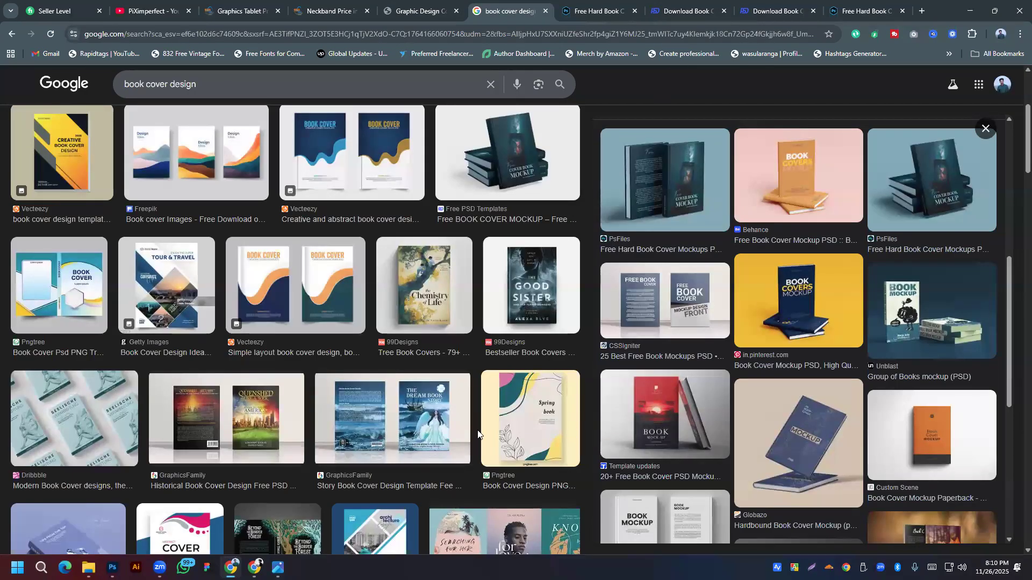
pyautogui.scroll(-3, 322, 425)
# Step: Search Google Images for 'book cover design size' and preview Wordzworth's 6" x 9" Book Cover Template
pyautogui.moveTo(112, 568)
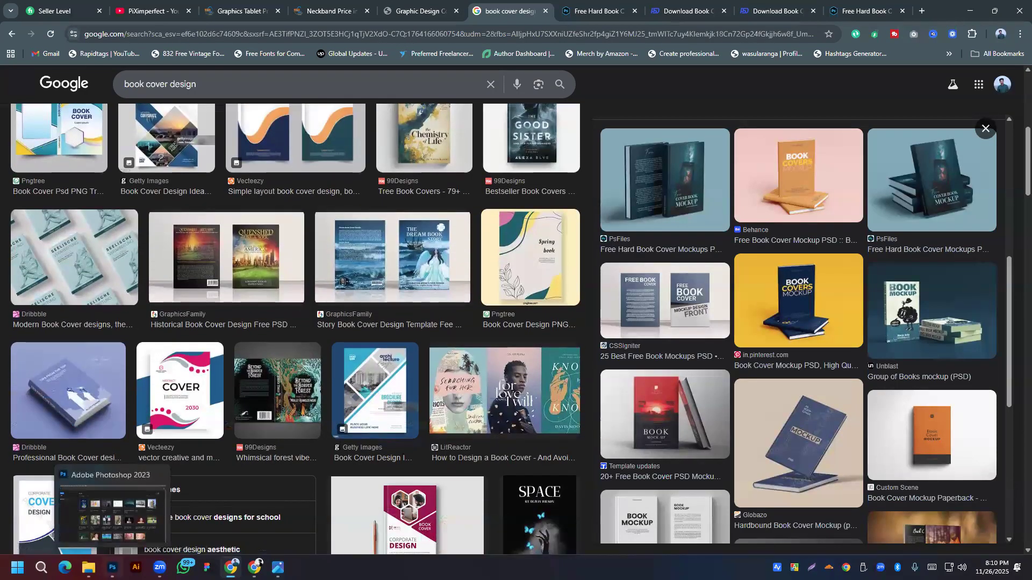
pyautogui.click(160, 524)
pyautogui.click(231, 567)
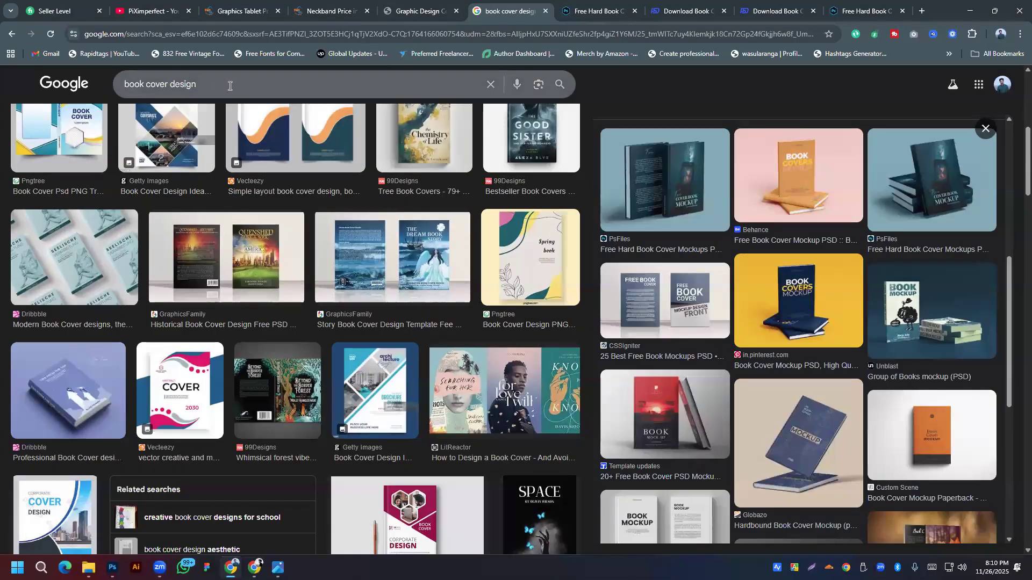
pyautogui.click(213, 84)
pyautogui.click(198, 108)
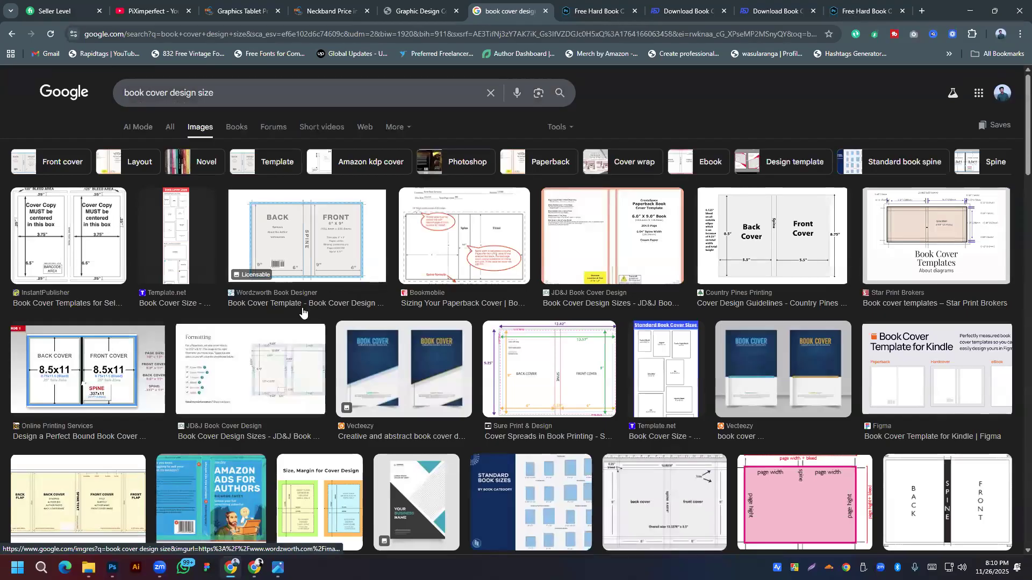
pyautogui.click(316, 236)
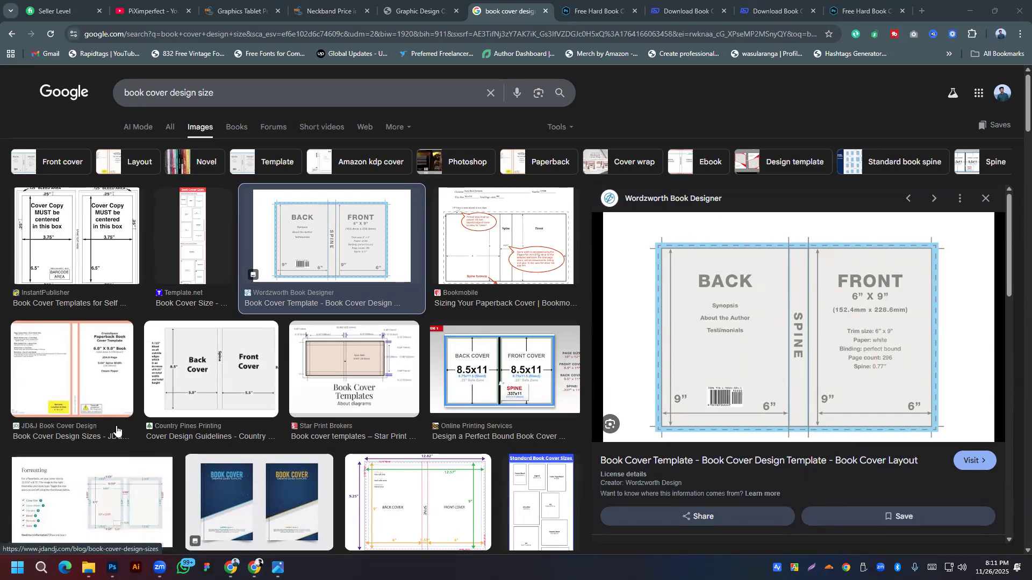
pyautogui.moveTo(112, 568)
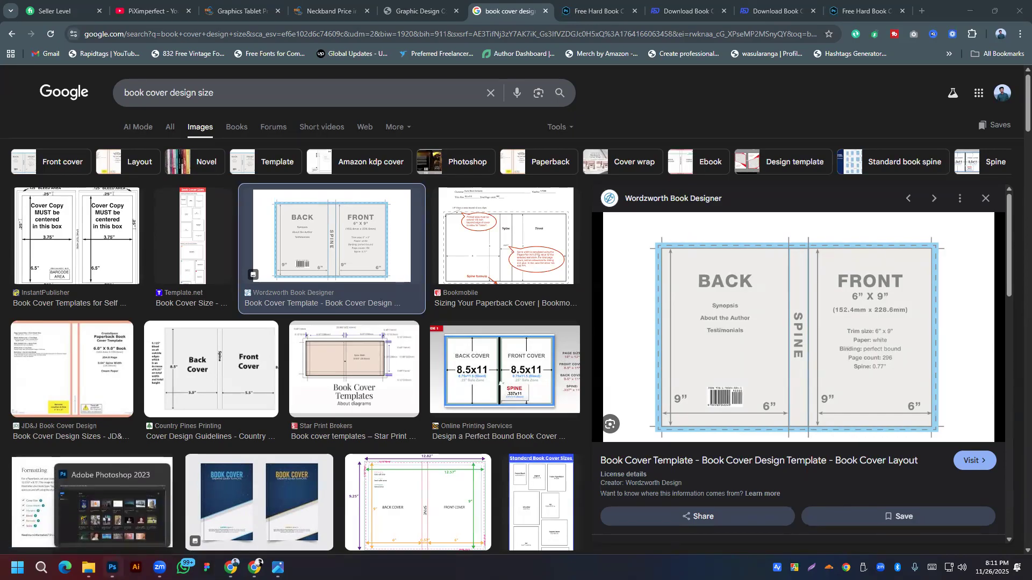
# Step: Save the Wordzworth template image to the desktop as banner-book-cover-template-design.jpg
pyautogui.rightClick(723, 326)
pyautogui.click(765, 239)
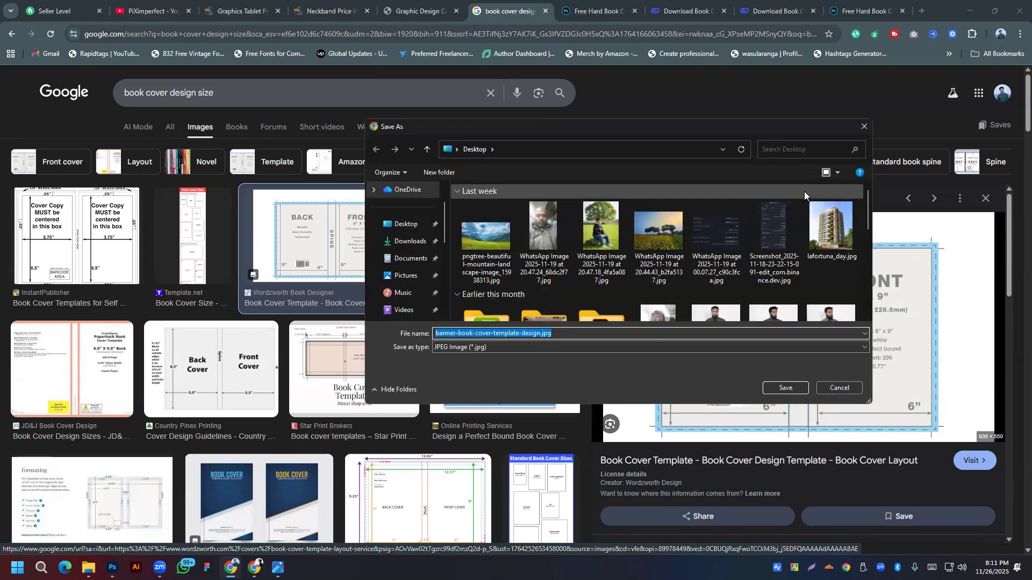
pyautogui.click(786, 388)
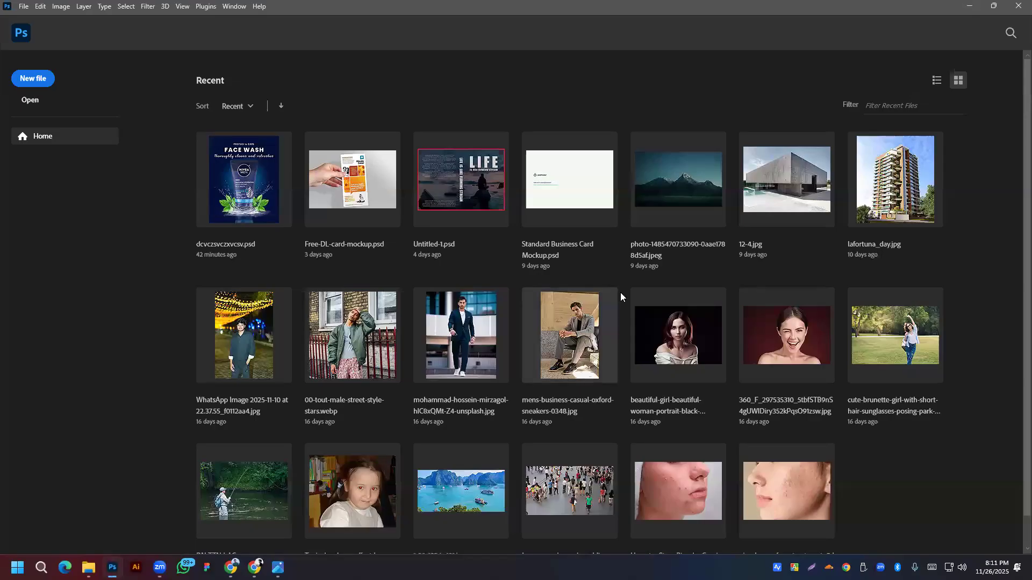
# Step: Start a new document from the blank Print presets, checking the cover size reference image
pyautogui.click(22, 9)
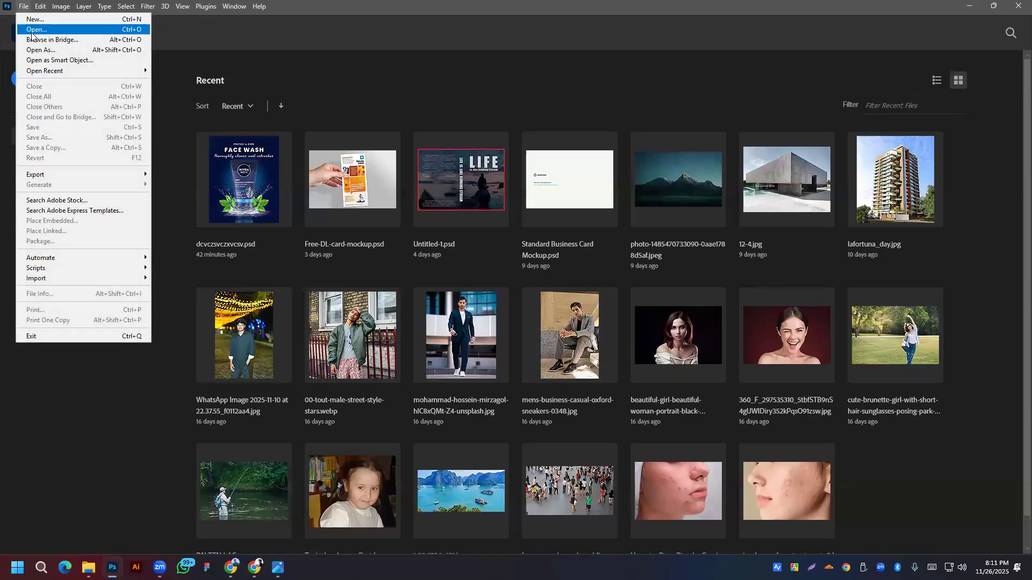
pyautogui.click(32, 19)
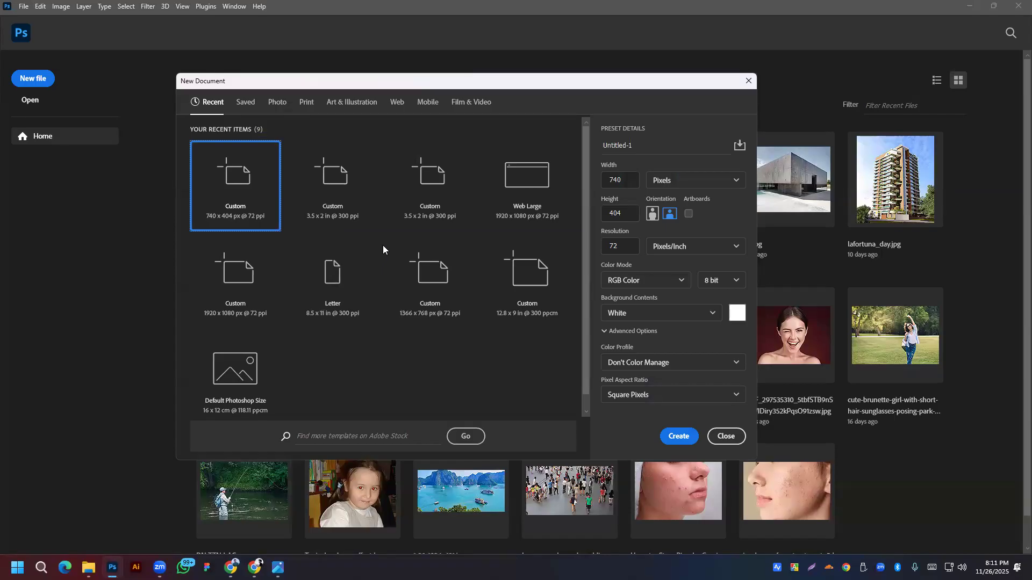
pyautogui.click(304, 103)
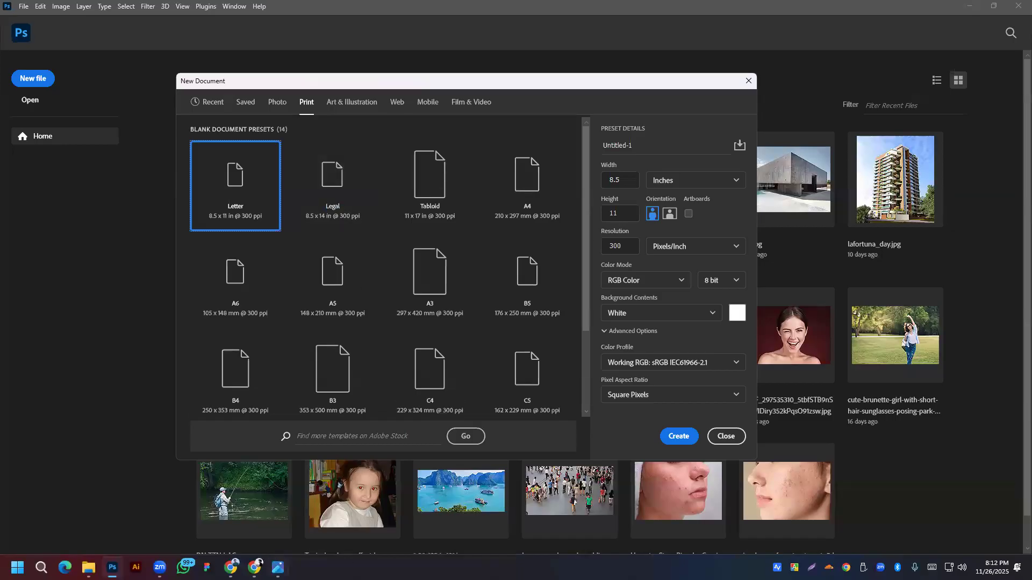
pyautogui.moveTo(278, 568)
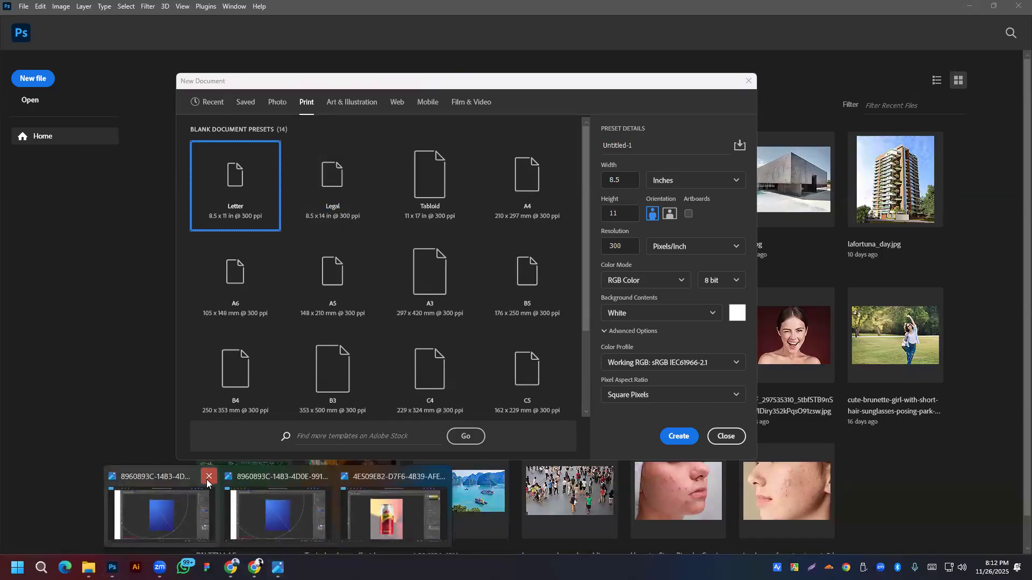
pyautogui.click(209, 477)
pyautogui.click(268, 477)
pyautogui.click(325, 476)
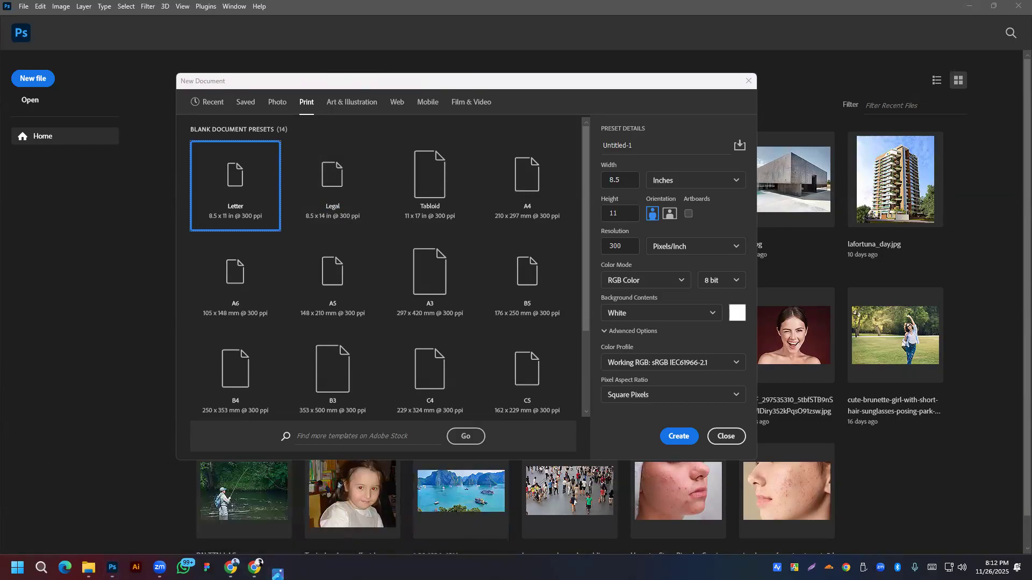
pyautogui.click(231, 568)
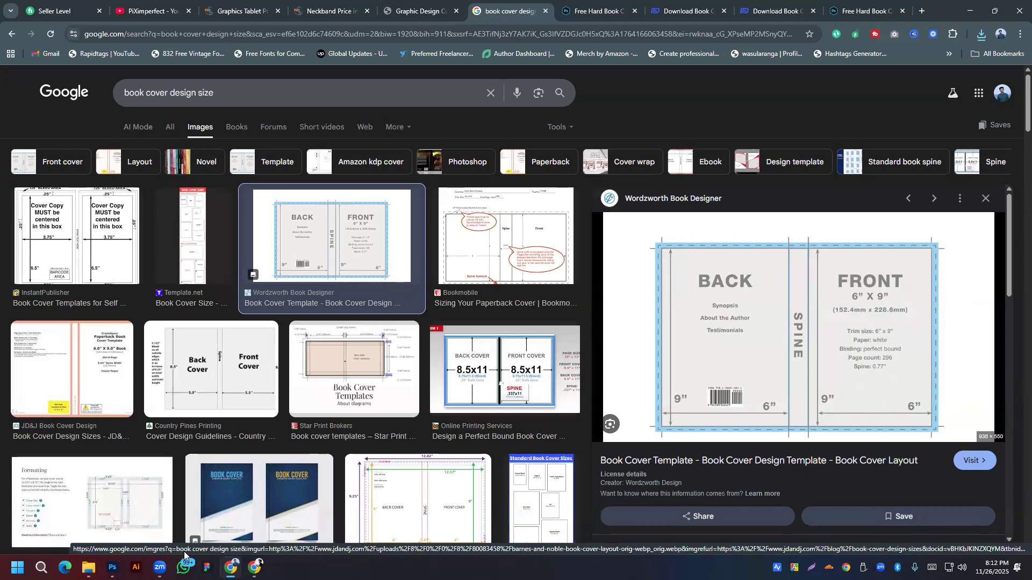
pyautogui.click(112, 568)
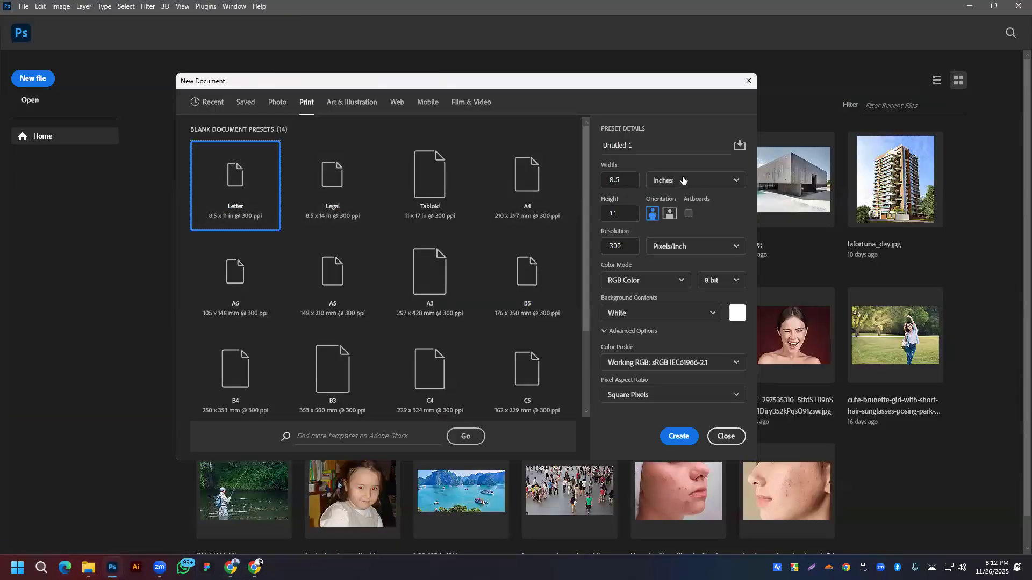
# Step: Create a 12.77 × 9 inch, 300 ppi CMYK document with a white background
pyautogui.click(628, 175)
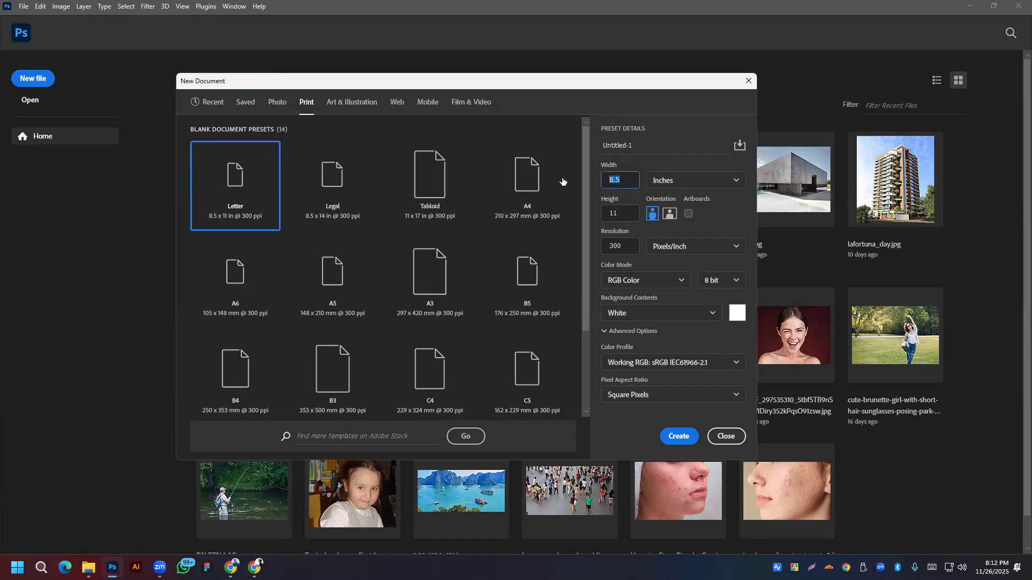
pyautogui.write('12.77')
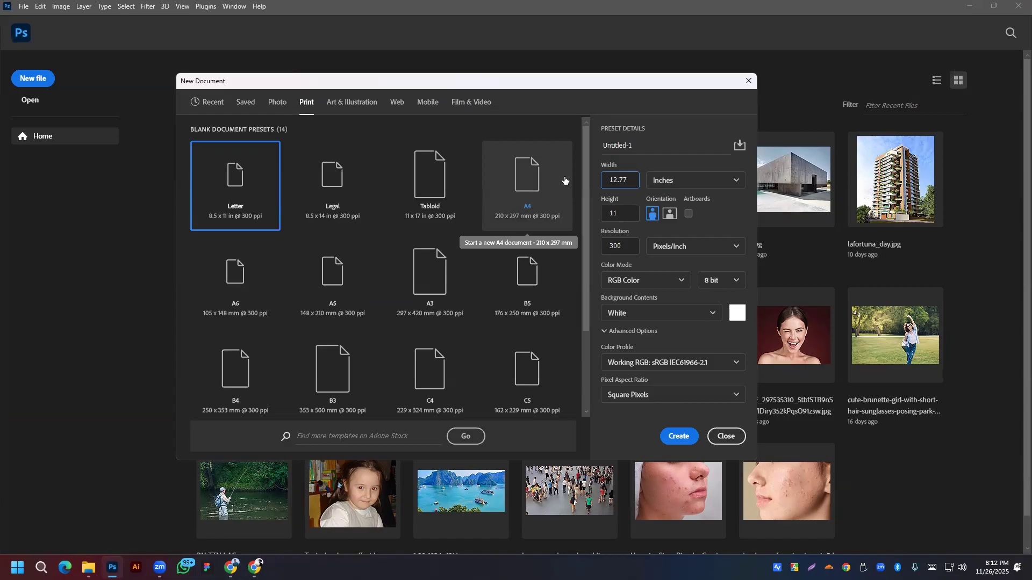
pyautogui.press('Tab')
pyautogui.write('9')
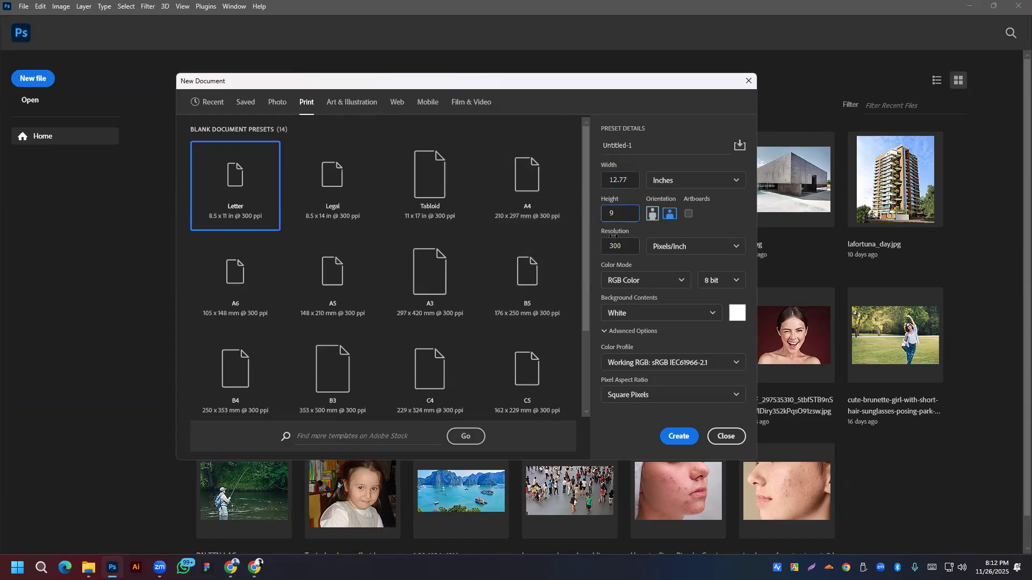
pyautogui.click(655, 280)
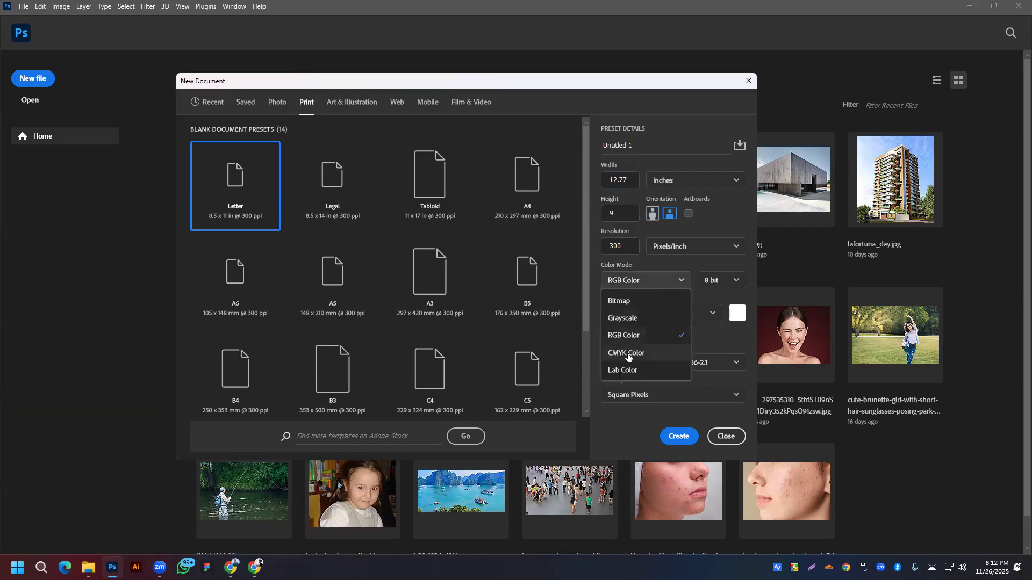
pyautogui.click(628, 354)
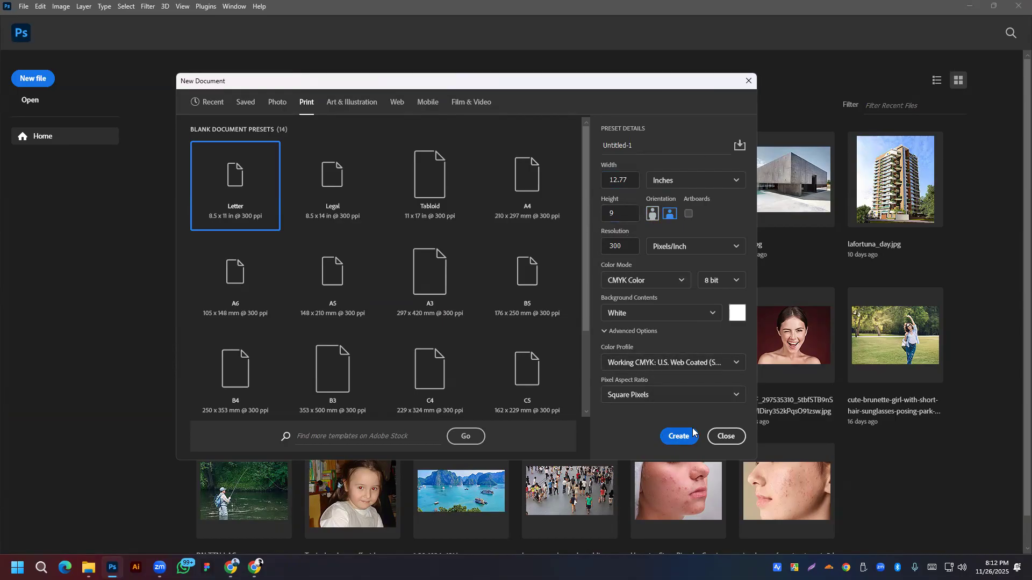
pyautogui.press('Return')
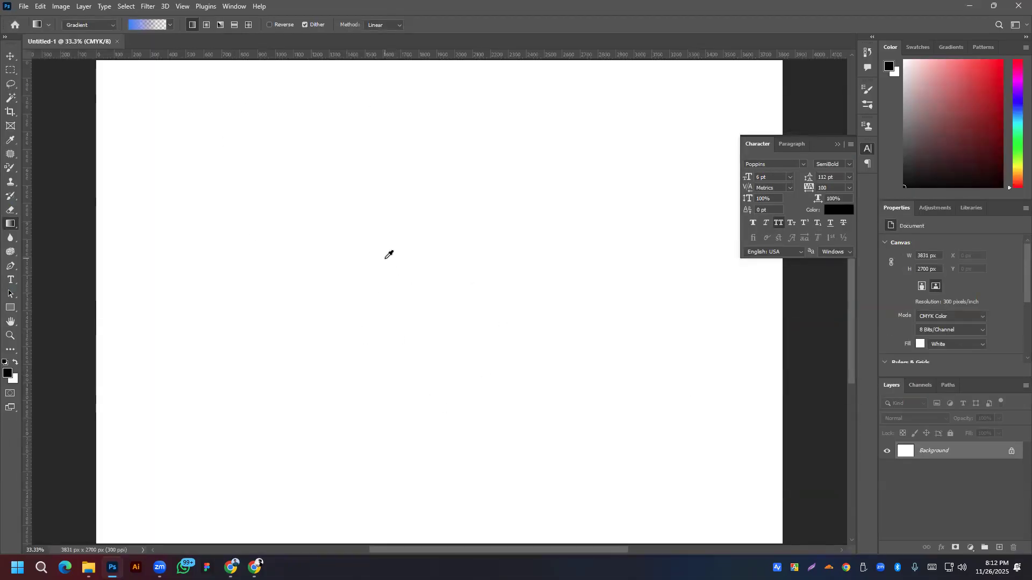
# Step: With the Move tool, unlock the Background into an editable layer and show the rulers
pyautogui.scroll(-1, 387, 253)
pyautogui.click(10, 56)
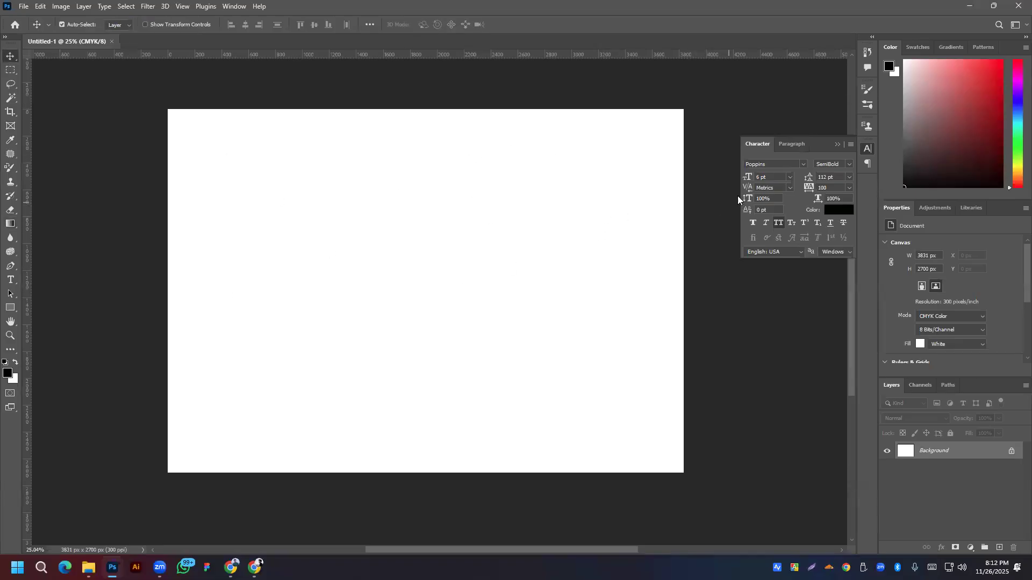
pyautogui.click(1012, 453)
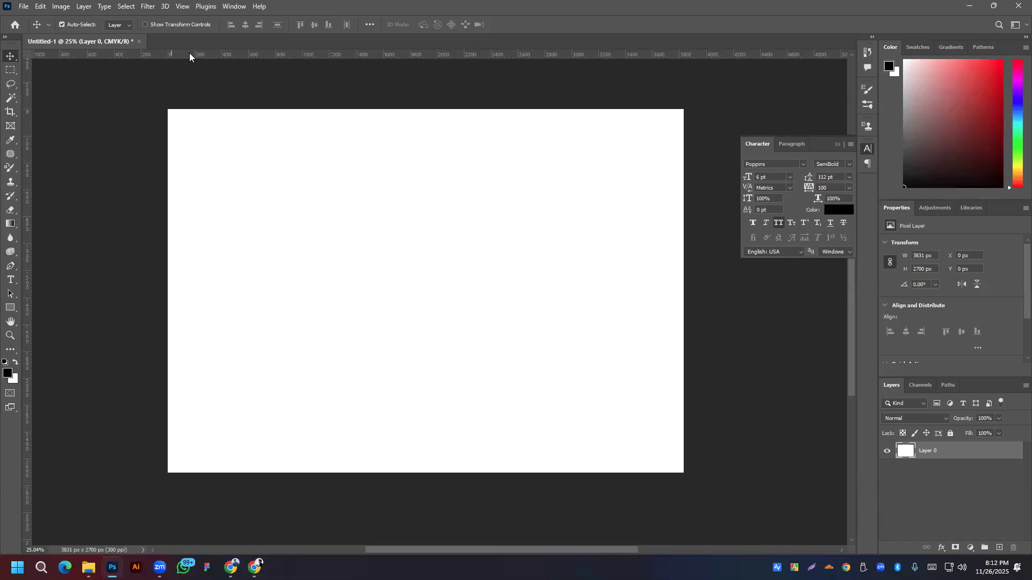
pyautogui.hotkey('ctrl', 'r')
pyautogui.hotkey('ctrl', 'r')
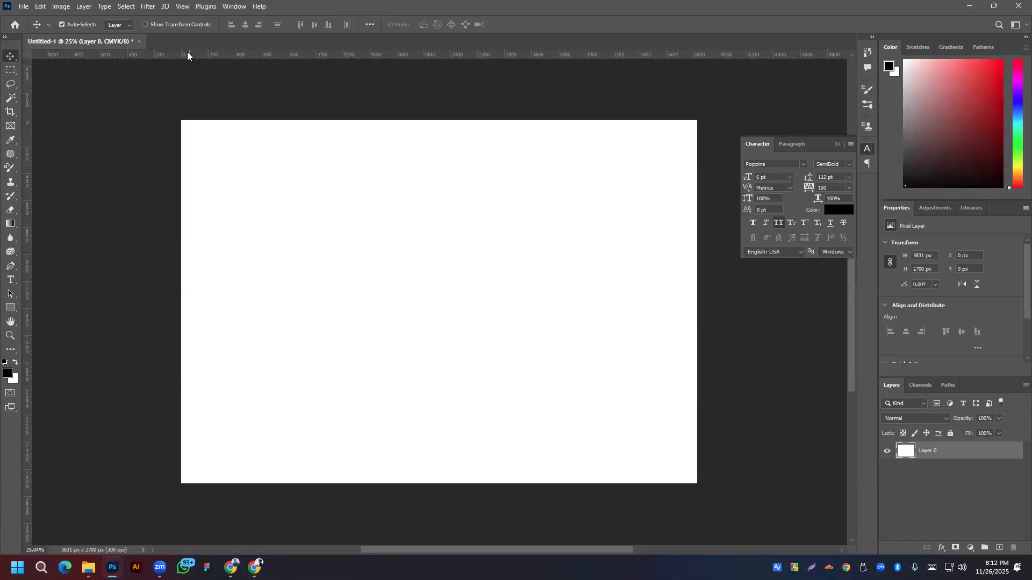
# Step: Turn on snapping and place guides on all four canvas edges, including 0 px and 3831 px
pyautogui.moveTo(222, 55); pyautogui.dragTo(223, 120)
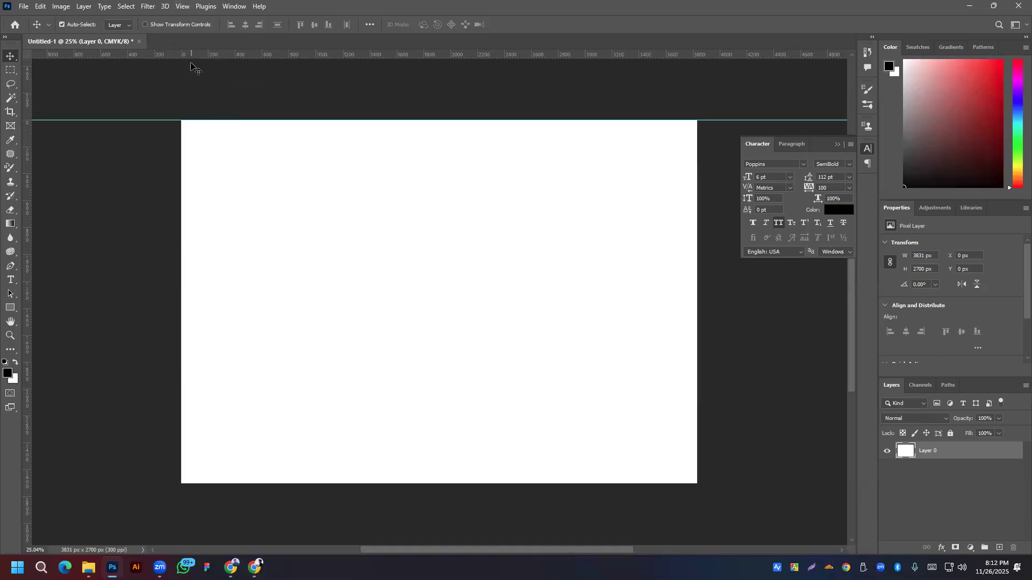
pyautogui.click(186, 6)
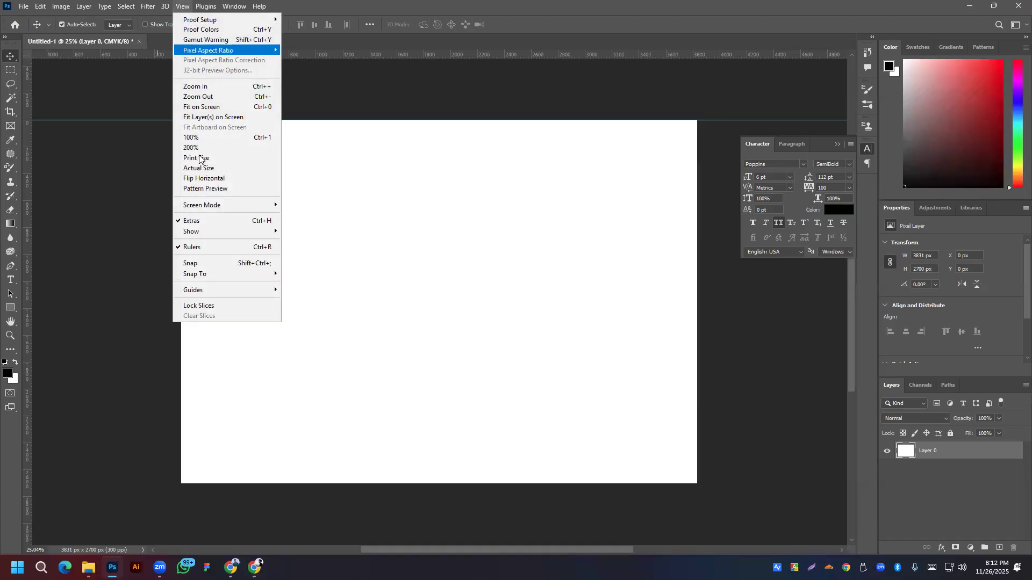
pyautogui.click(208, 264)
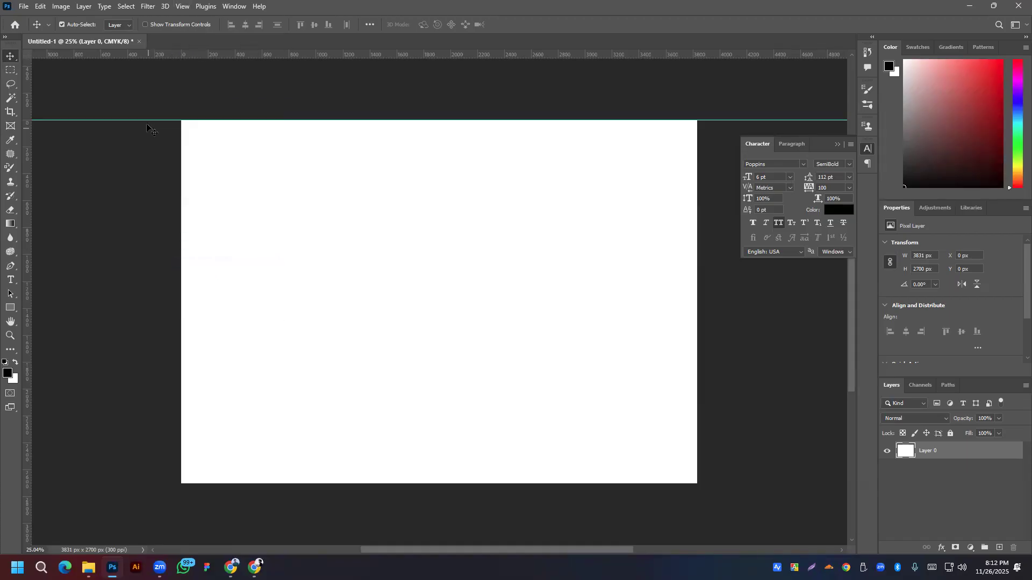
pyautogui.moveTo(147, 119)
pyautogui.mouseDown()
pyautogui.moveTo(144, 105)
pyautogui.moveTo(146, 119)
pyautogui.mouseUp()
pyautogui.moveTo(25, 232); pyautogui.dragTo(181, 222)
pyautogui.moveTo(321, 53); pyautogui.dragTo(307, 484)
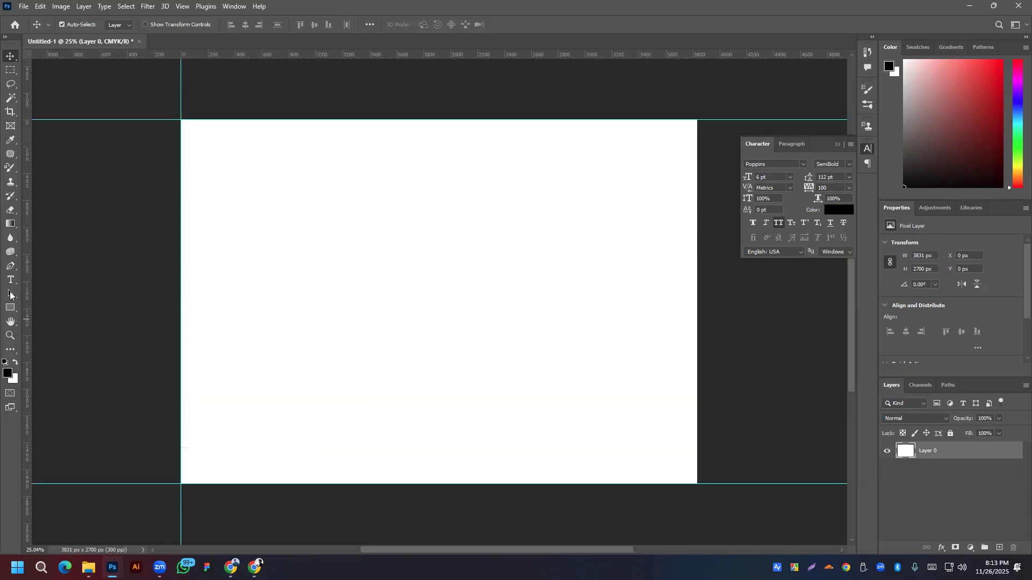
pyautogui.moveTo(30, 275); pyautogui.dragTo(697, 276)
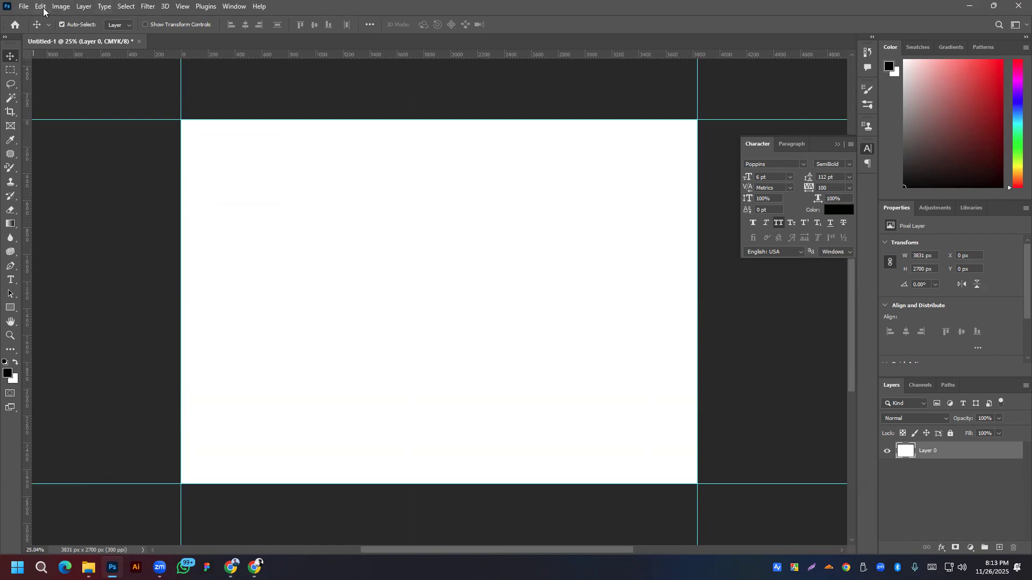
pyautogui.click(67, 7)
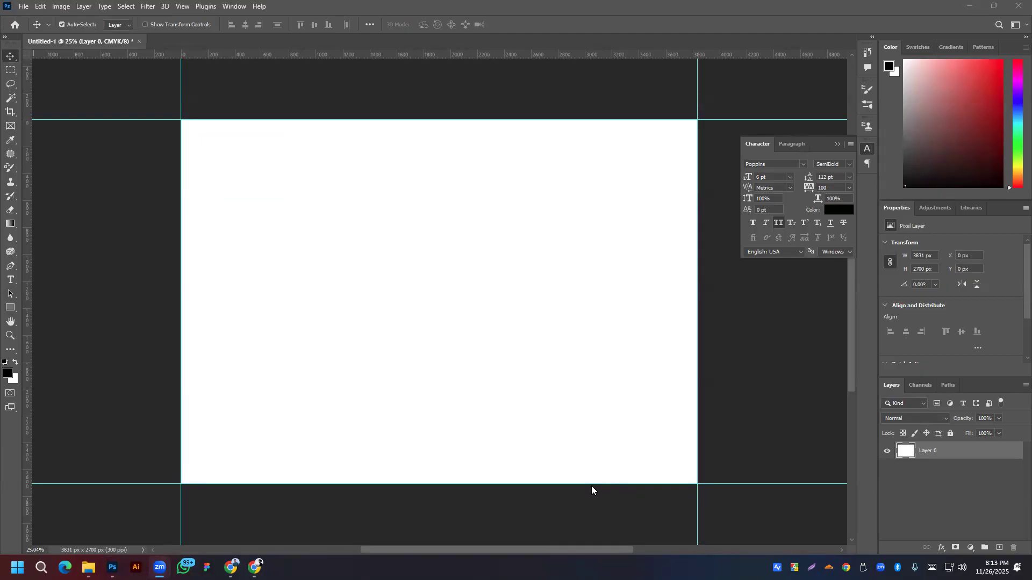
# Step: Enlarge the canvas by a relative 0.25 inch in width and height, to 3906 × 2775 px
pyautogui.click(60, 6)
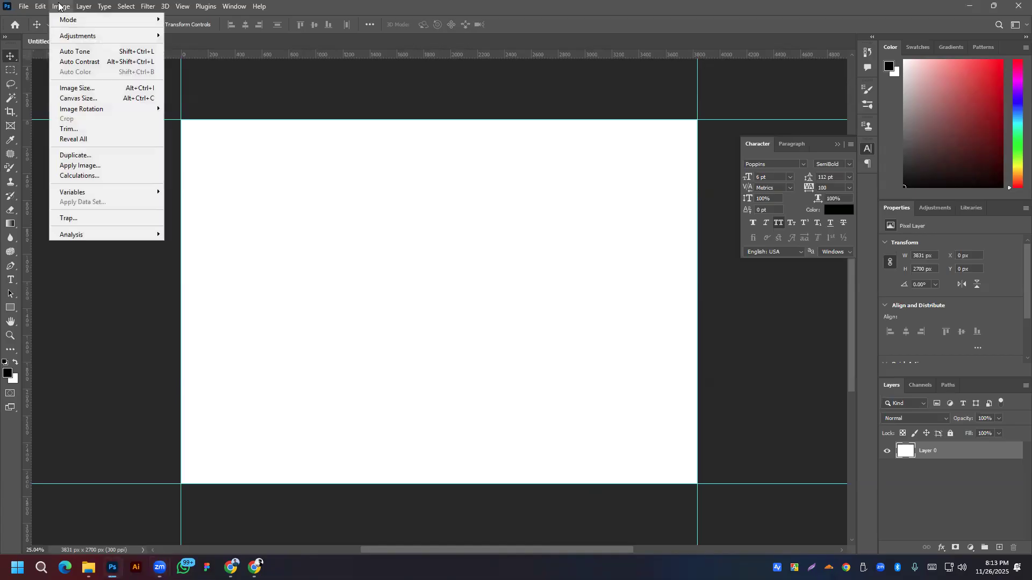
pyautogui.moveTo(81, 36)
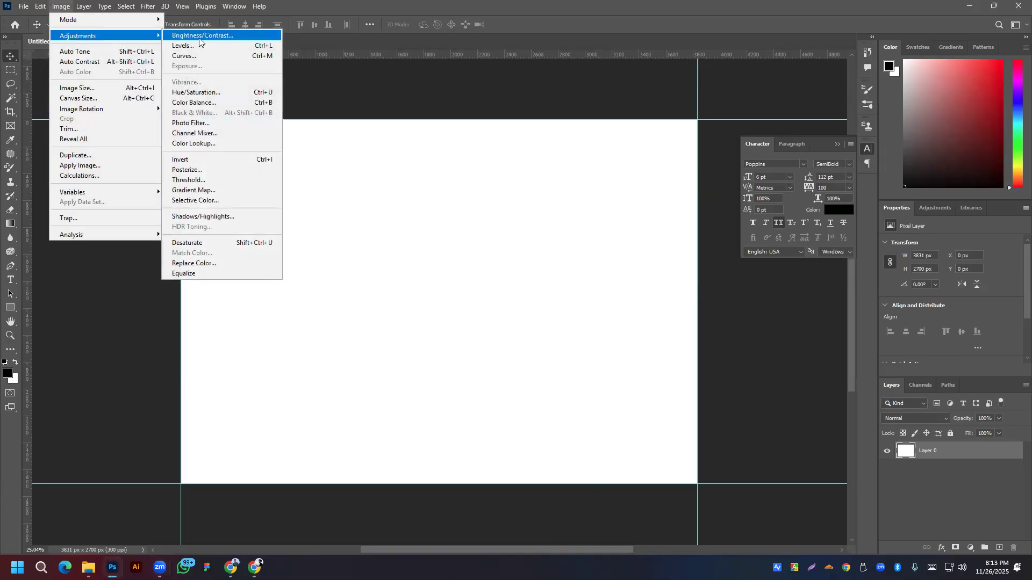
pyautogui.click(43, 6)
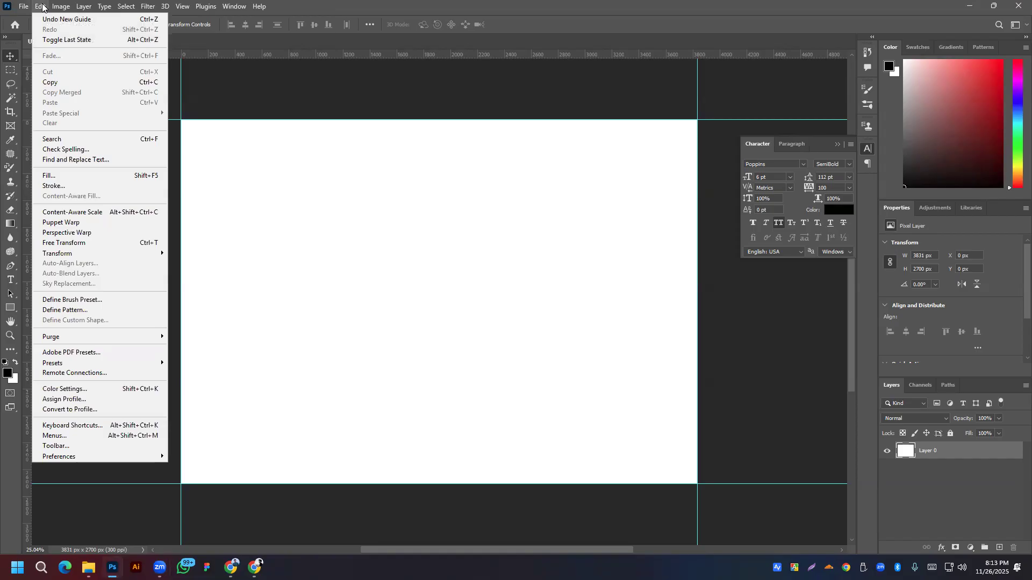
pyautogui.moveTo(59, 6)
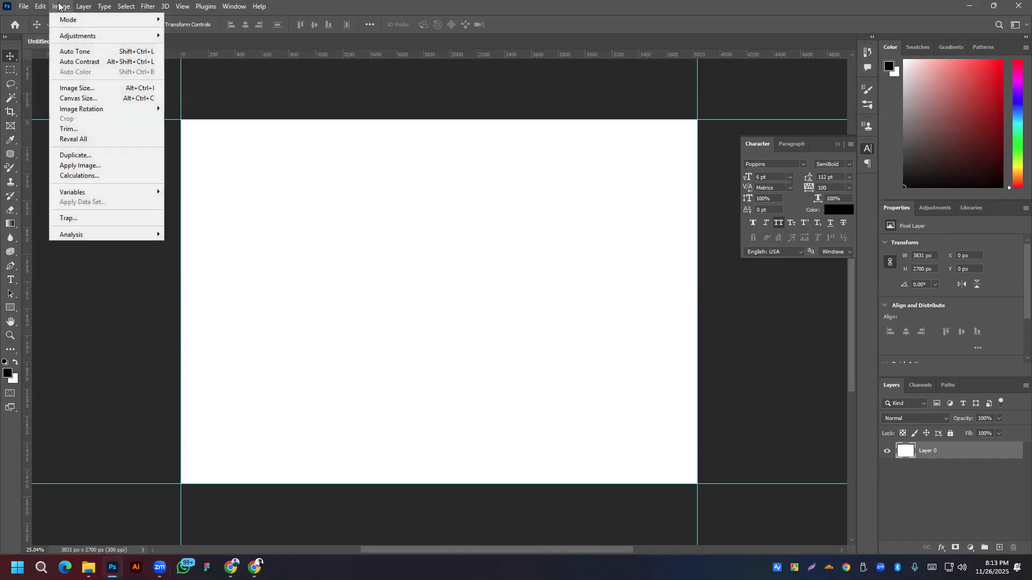
pyautogui.click(97, 101)
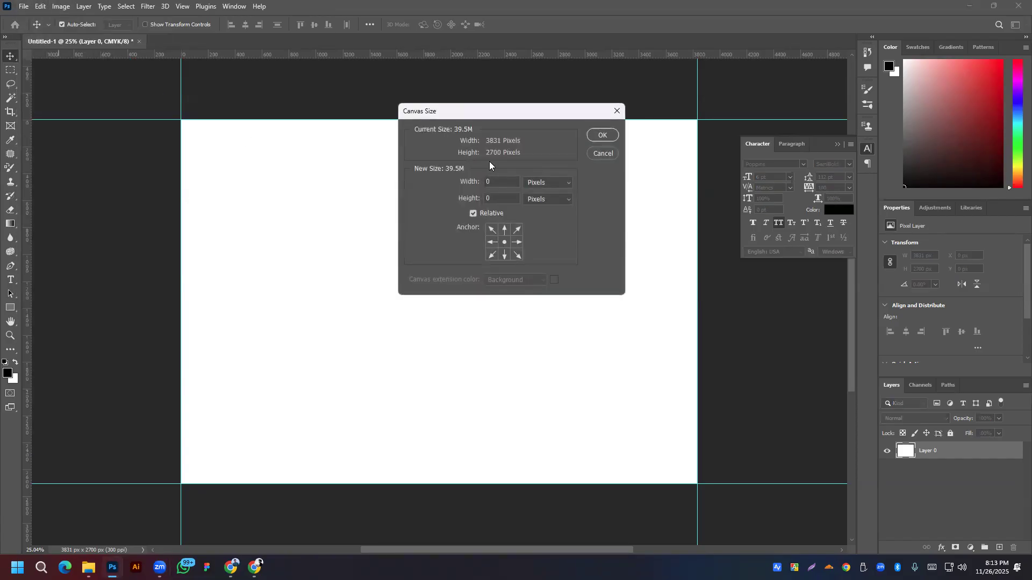
pyautogui.click(530, 185)
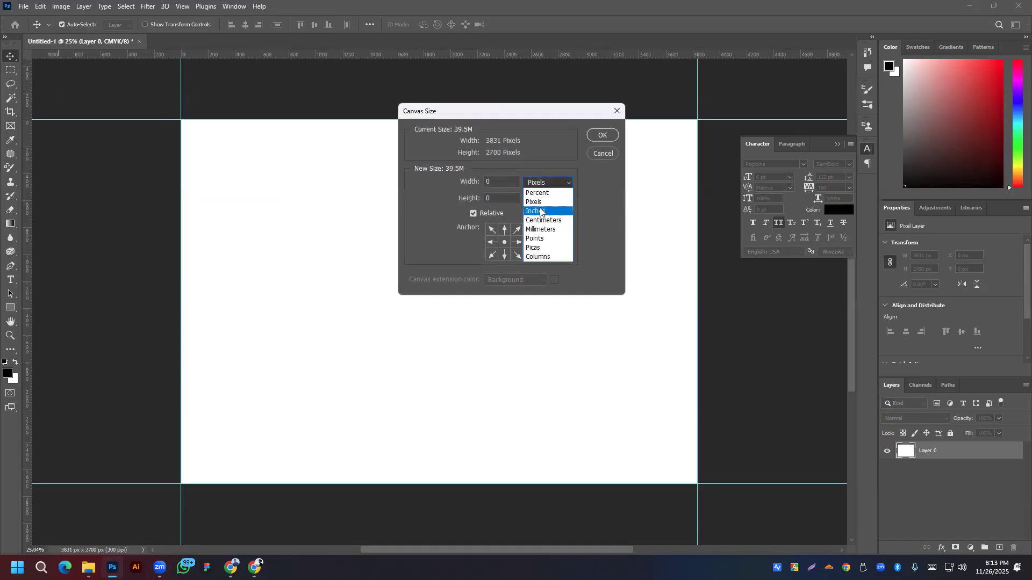
pyautogui.click(540, 210)
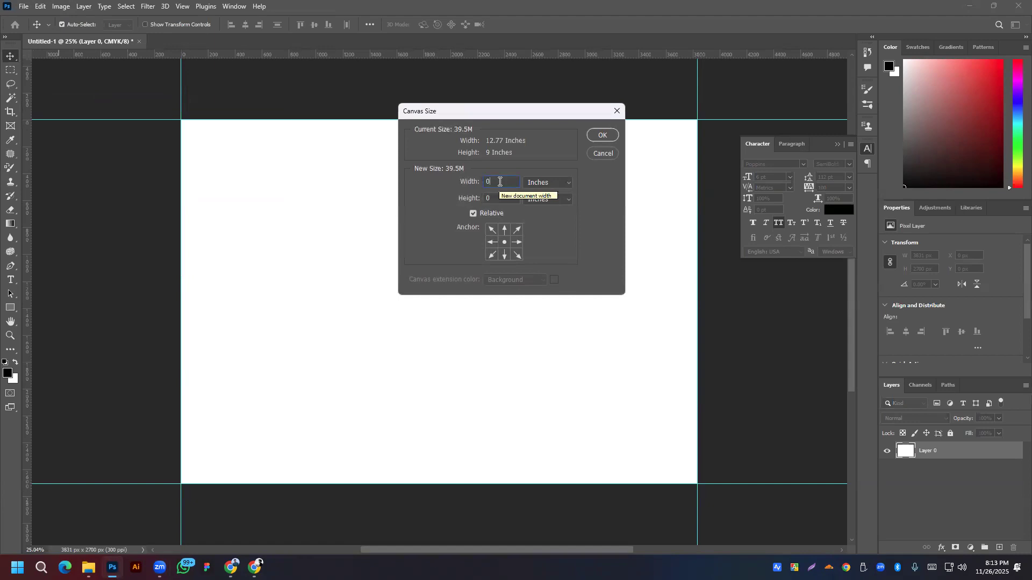
pyautogui.write('.25')
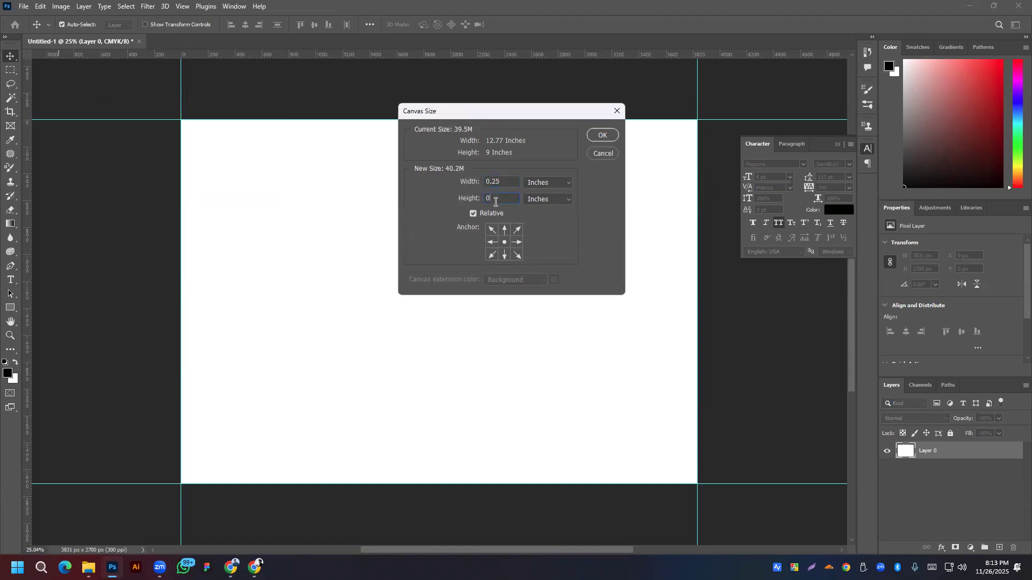
pyautogui.write('.25')
pyautogui.click(601, 137)
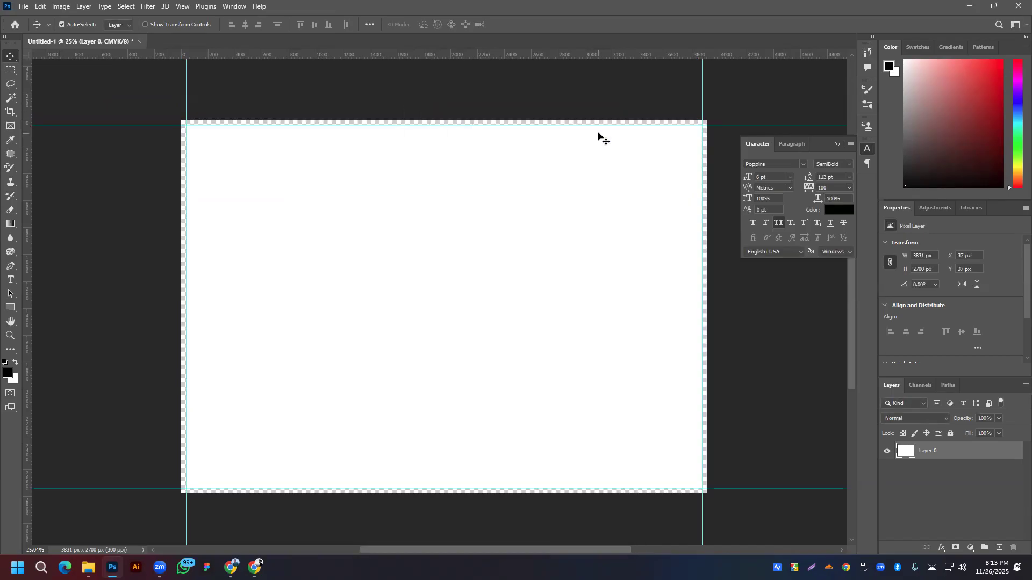
# Step: Add guides at the enlarged canvas's left, top, right and bottom edges
pyautogui.moveTo(27, 182); pyautogui.dragTo(182, 159)
pyautogui.moveTo(271, 60); pyautogui.dragTo(276, 119)
pyautogui.moveTo(28, 201); pyautogui.dragTo(707, 167)
pyautogui.moveTo(342, 57); pyautogui.dragTo(353, 493)
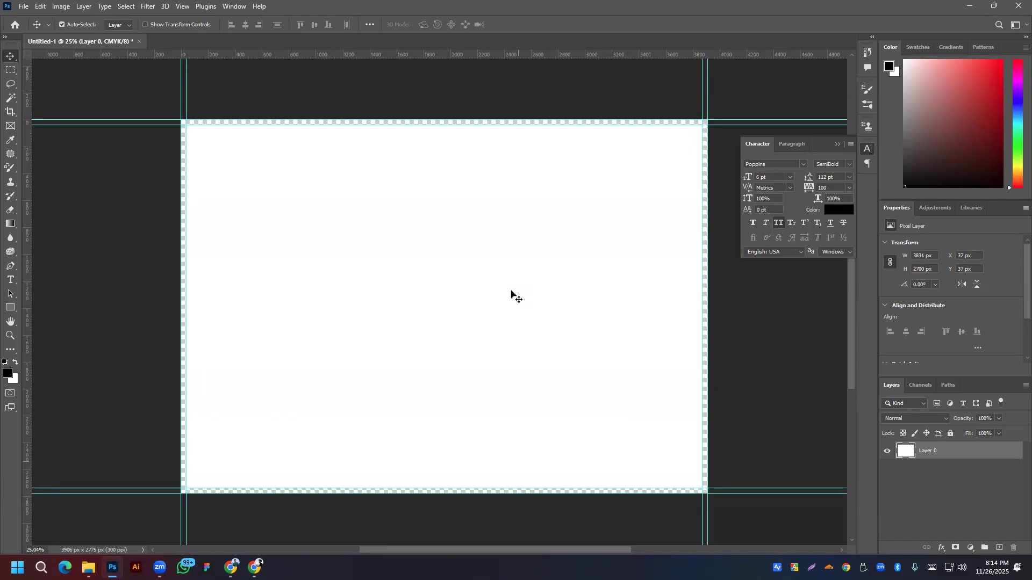
pyautogui.click(299, 176)
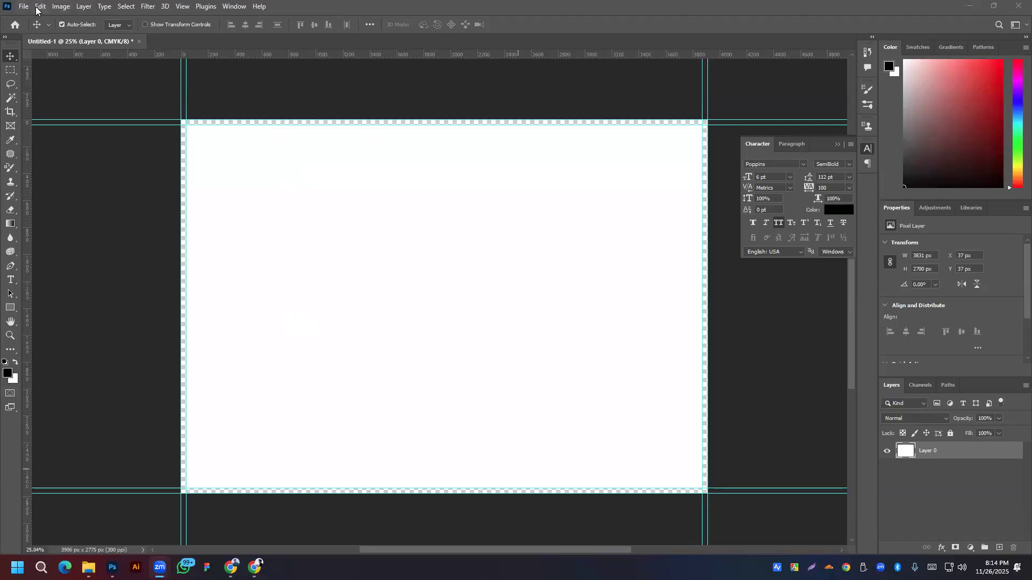
pyautogui.click(59, 7)
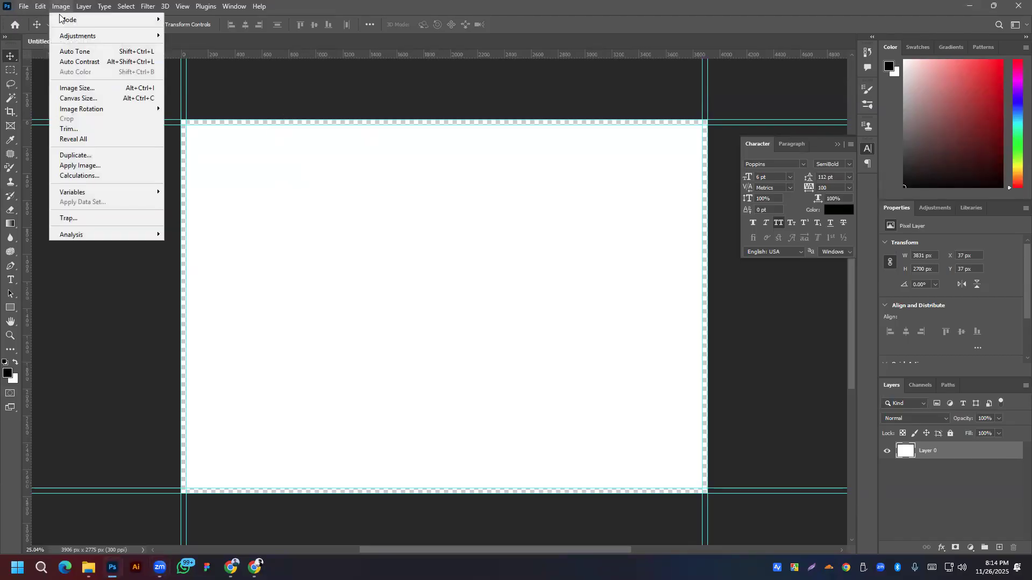
# Step: Clip the canvas width to a narrow 0.77-inch spine strip of 231 × 2775 px
pyautogui.click(82, 99)
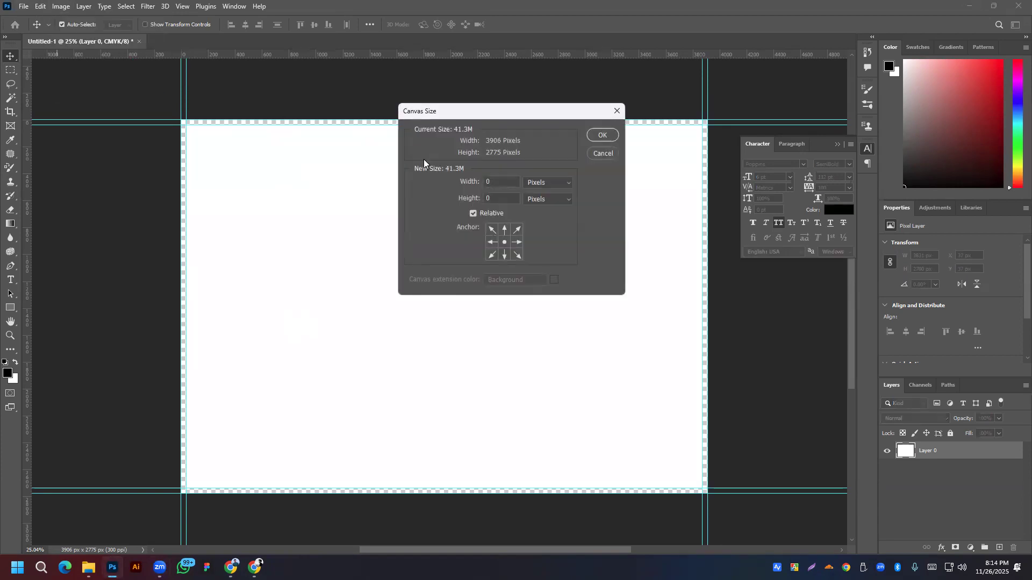
pyautogui.click(548, 181)
pyautogui.click(547, 209)
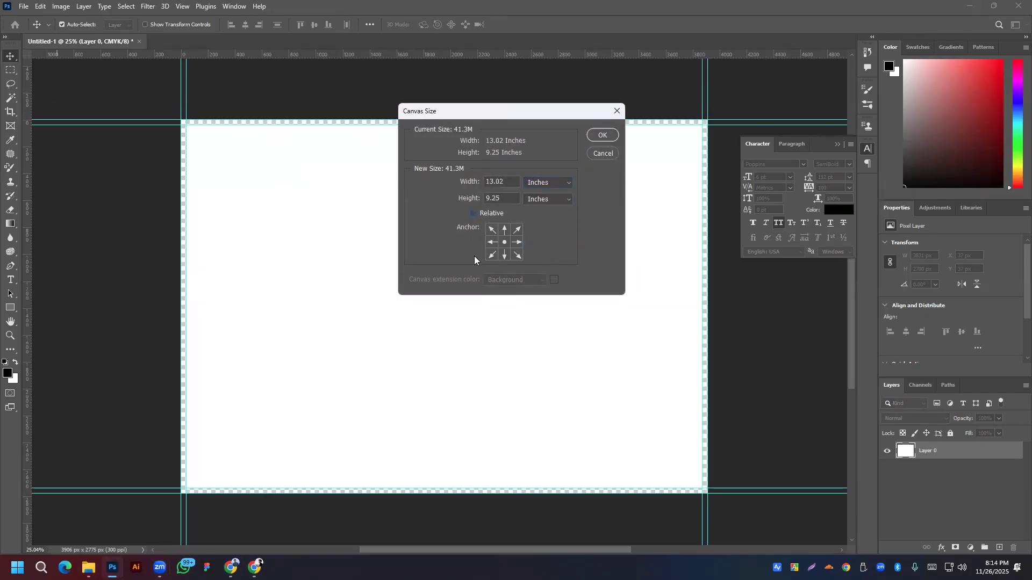
pyautogui.moveTo(507, 182); pyautogui.dragTo(471, 179)
pyautogui.write('0.7')
pyautogui.click(603, 136)
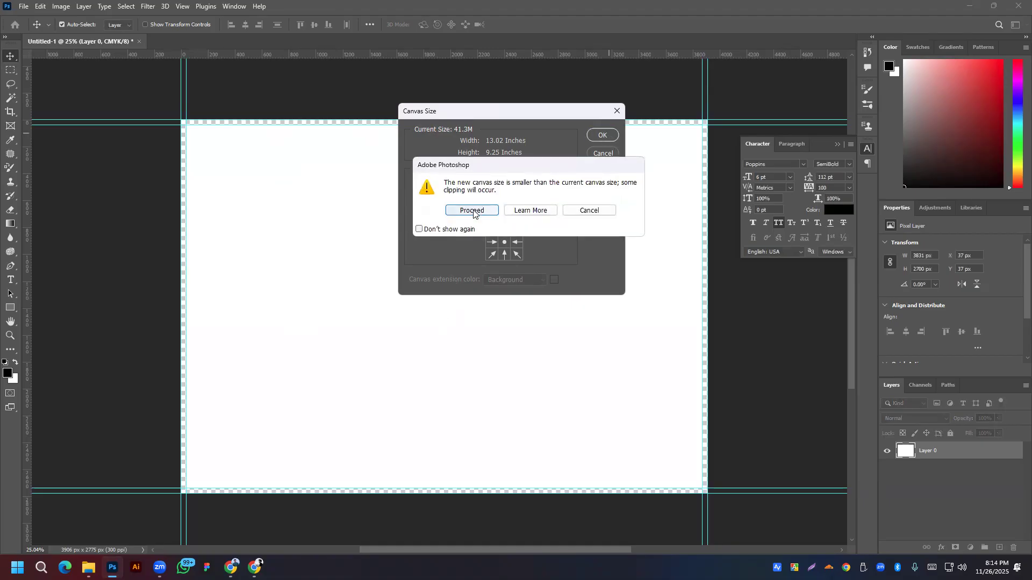
pyautogui.click(472, 211)
# Step: Centre the narrow strip in view and add a guide at its left edge
pyautogui.scroll(-1, 270, 269)
pyautogui.moveTo(356, 268); pyautogui.dragTo(514, 241)
pyautogui.moveTo(27, 201); pyautogui.dragTo(371, 210)
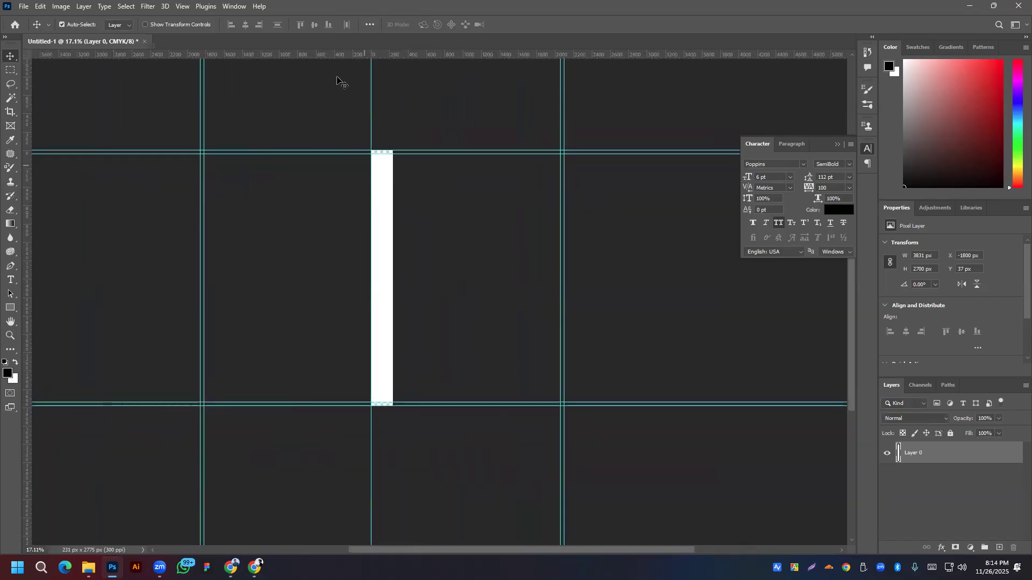
# Step: Add a guide at the strip's right edge, then measure Canvas Size in inches
pyautogui.moveTo(29, 126); pyautogui.dragTo(396, 135)
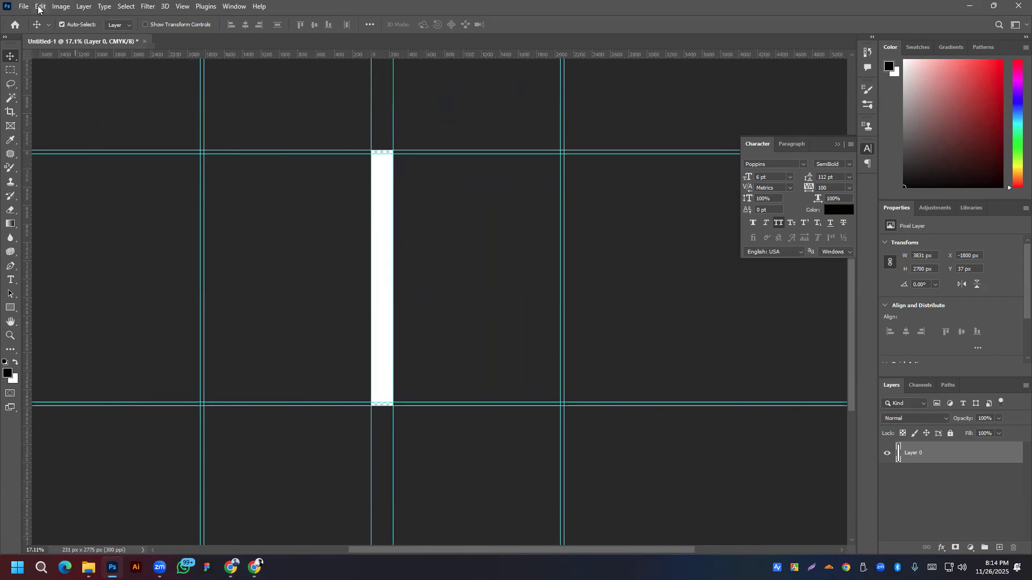
pyautogui.click(38, 7)
pyautogui.moveTo(61, 7)
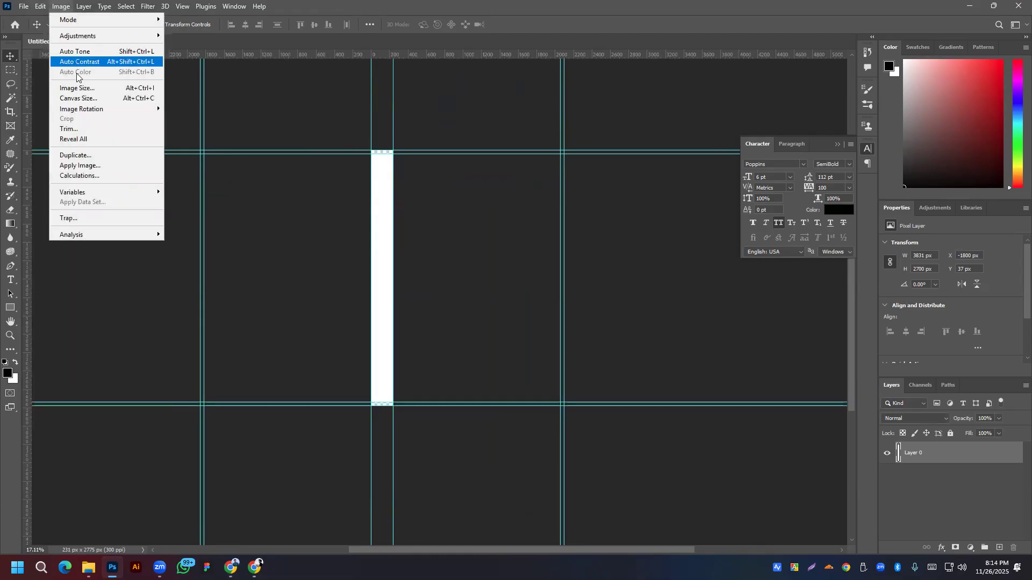
pyautogui.click(77, 98)
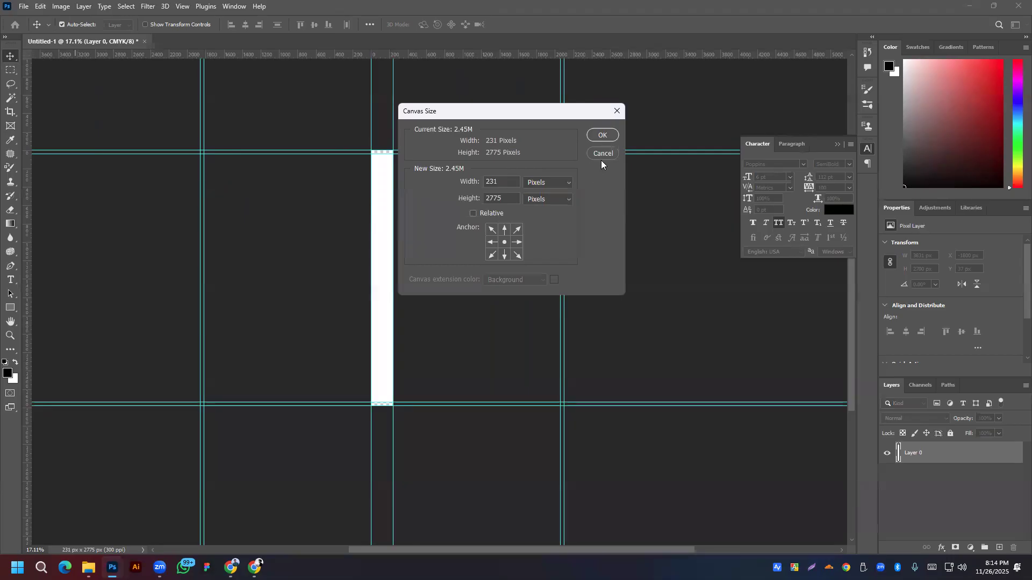
pyautogui.click(546, 182)
pyautogui.click(536, 198)
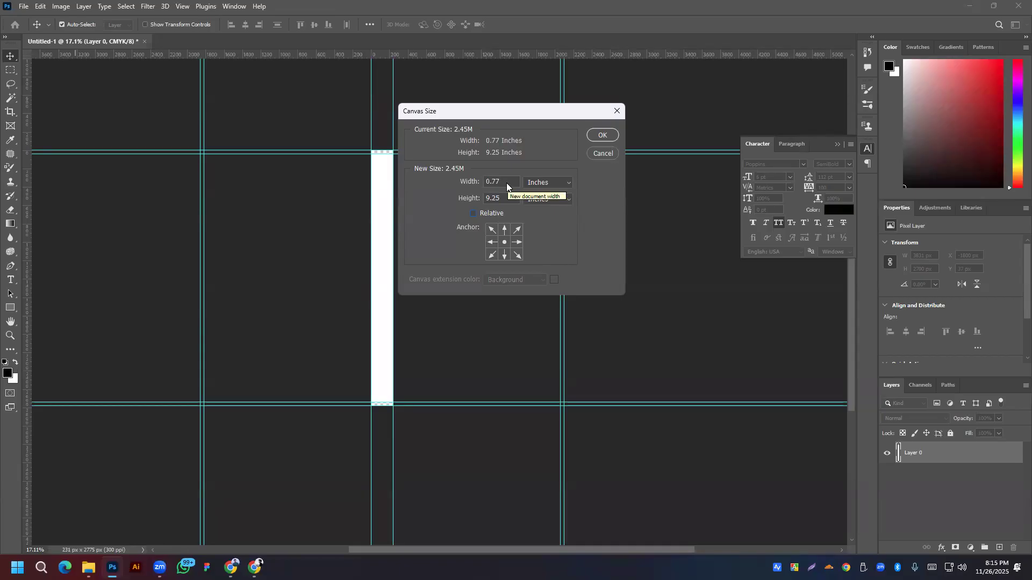
# Step: Set an absolute canvas width of 12.77+0.25 = 13.02 inches, keeping the 9.25-inch height
pyautogui.click(472, 213)
pyautogui.click(473, 213)
pyautogui.write('12.')
pyautogui.write('77')
pyautogui.write('+')
pyautogui.write('0')
pyautogui.write('.25')
pyautogui.press('Return')
pyautogui.click(599, 134)
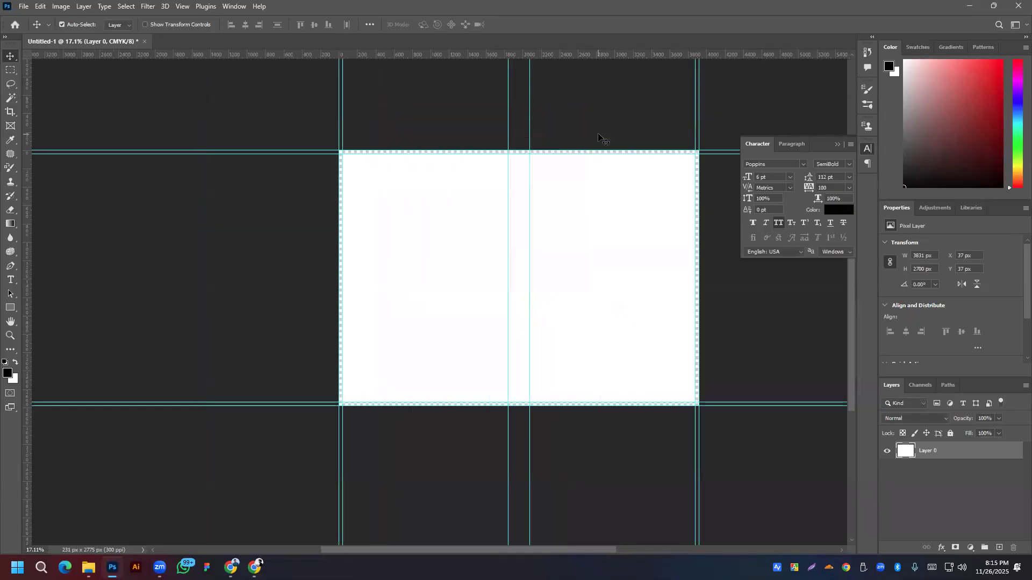
# Step: Bring the widened 13.02 × 9.25 inch canvas into view and hide Layer 0
pyautogui.scroll(3, 334, 139)
pyautogui.scroll(-3, 316, 146)
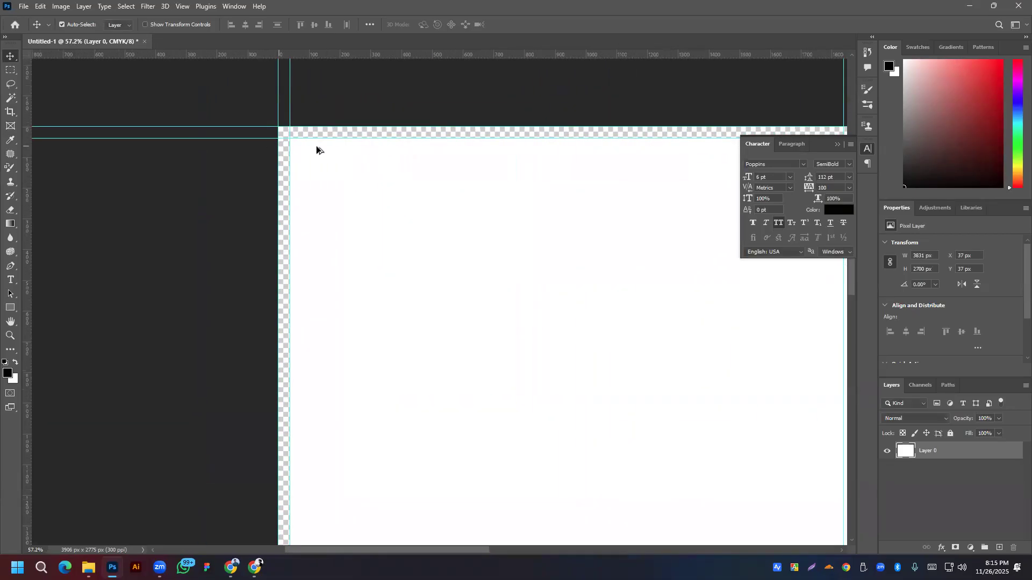
pyautogui.moveTo(668, 233); pyautogui.dragTo(546, 193)
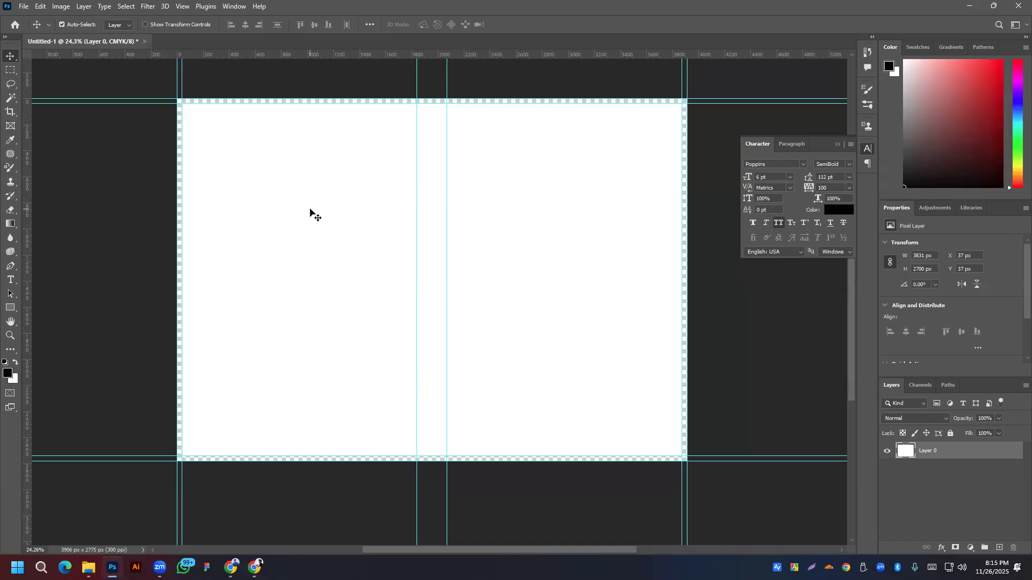
pyautogui.click(887, 453)
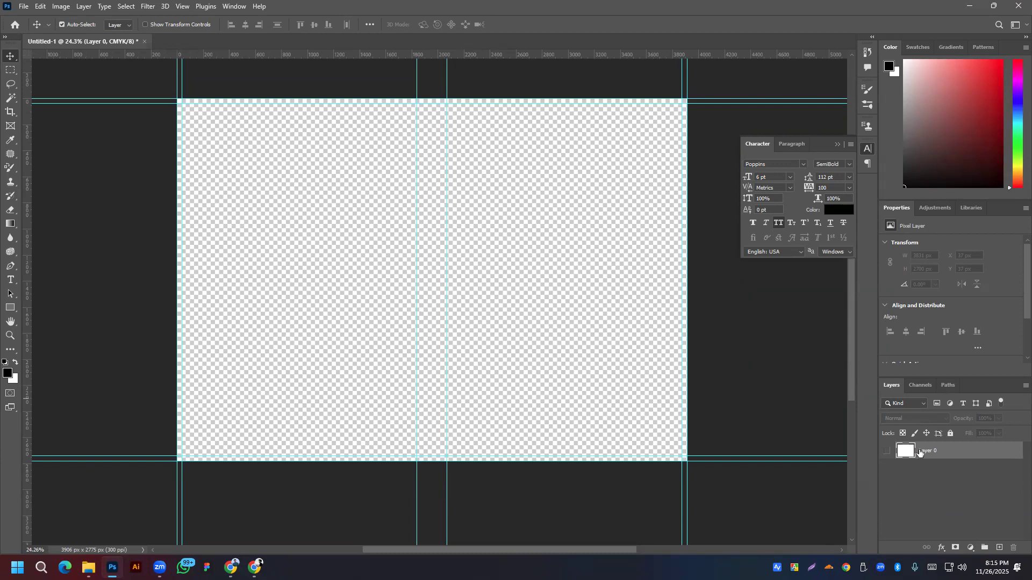
# Step: Create a new layer and draw a 6 in × 9 in rectangle
pyautogui.click(999, 549)
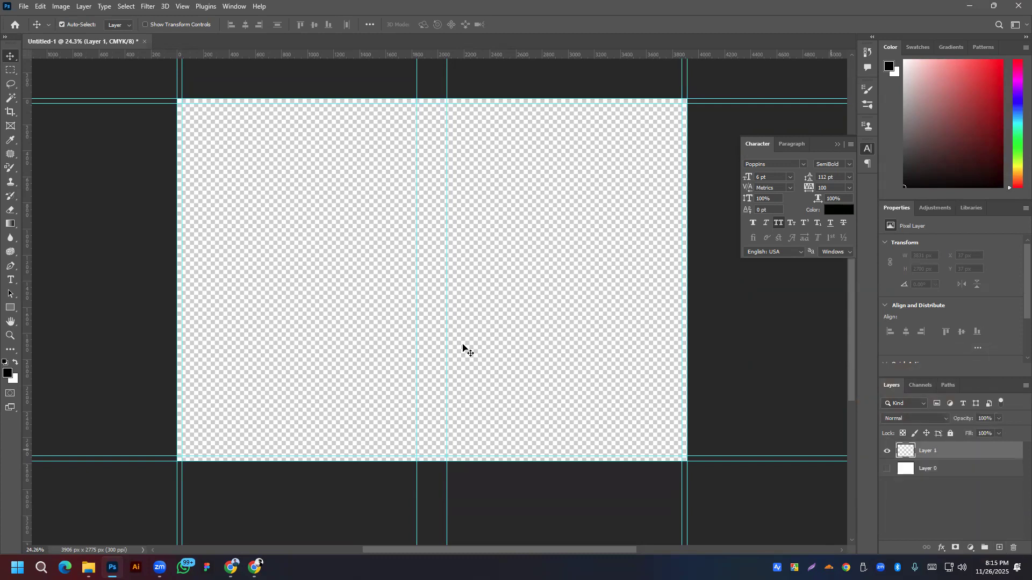
pyautogui.click(10, 308)
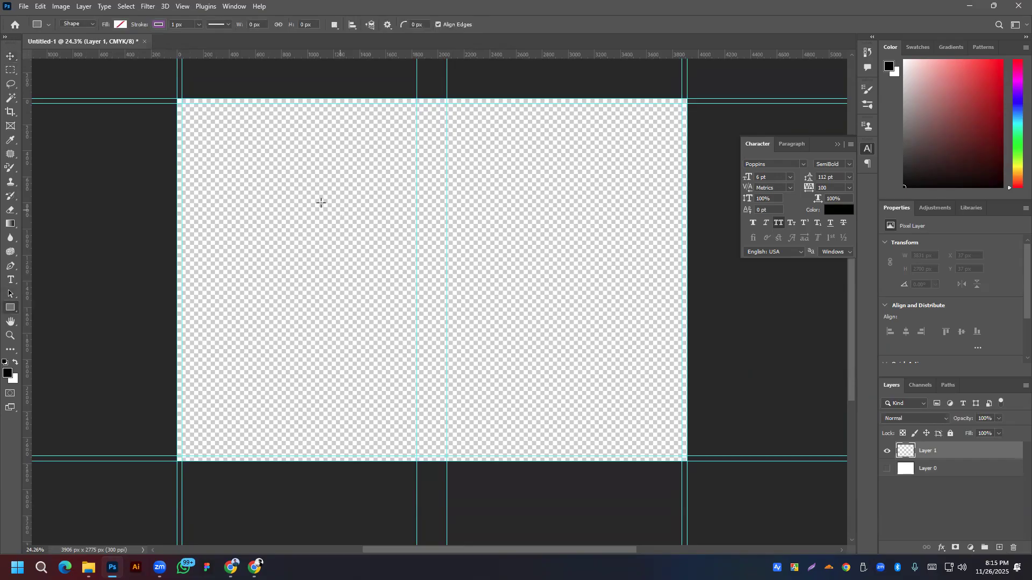
pyautogui.click(250, 176)
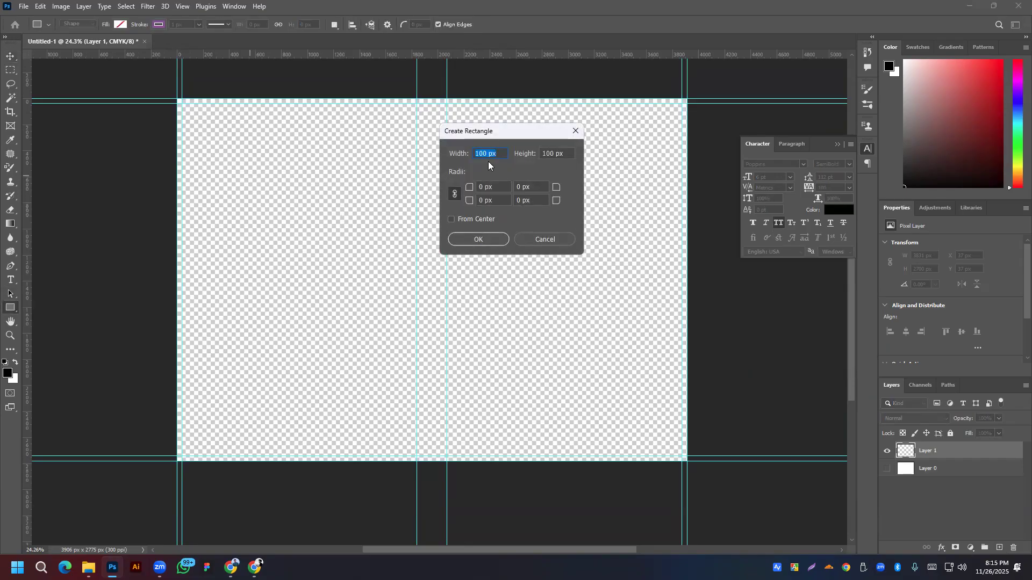
pyautogui.write('9')
pyautogui.press('BackSpace')
pyautogui.write('6in')
pyautogui.press('Tab')
pyautogui.write('9in')
pyautogui.click(478, 240)
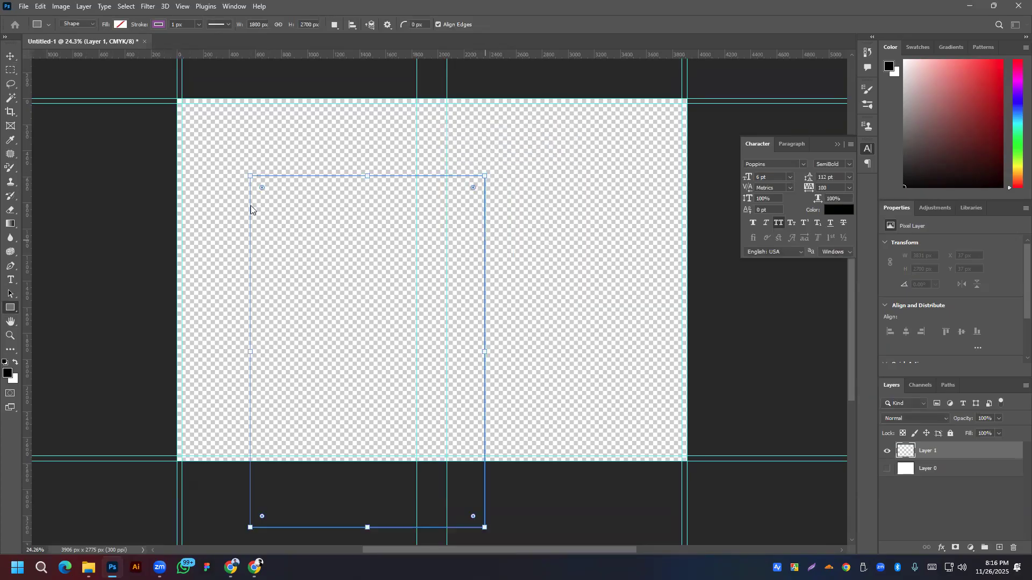
# Step: Fill the rectangle with teal and move it to the canvas's top-left corner
pyautogui.click(120, 25)
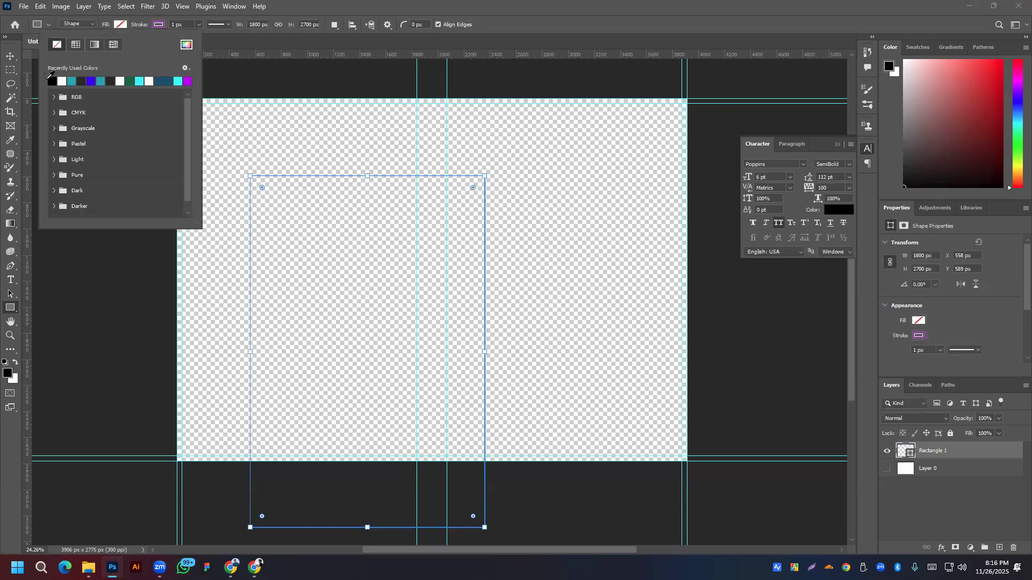
pyautogui.click(72, 79)
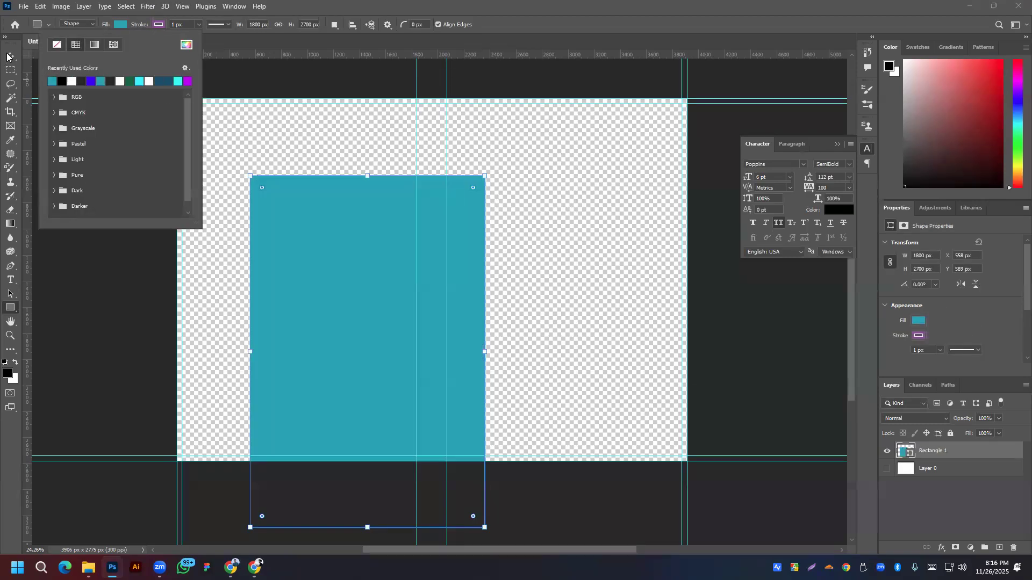
pyautogui.press('Escape')
pyautogui.press('v')
pyautogui.moveTo(364, 310); pyautogui.dragTo(299, 238)
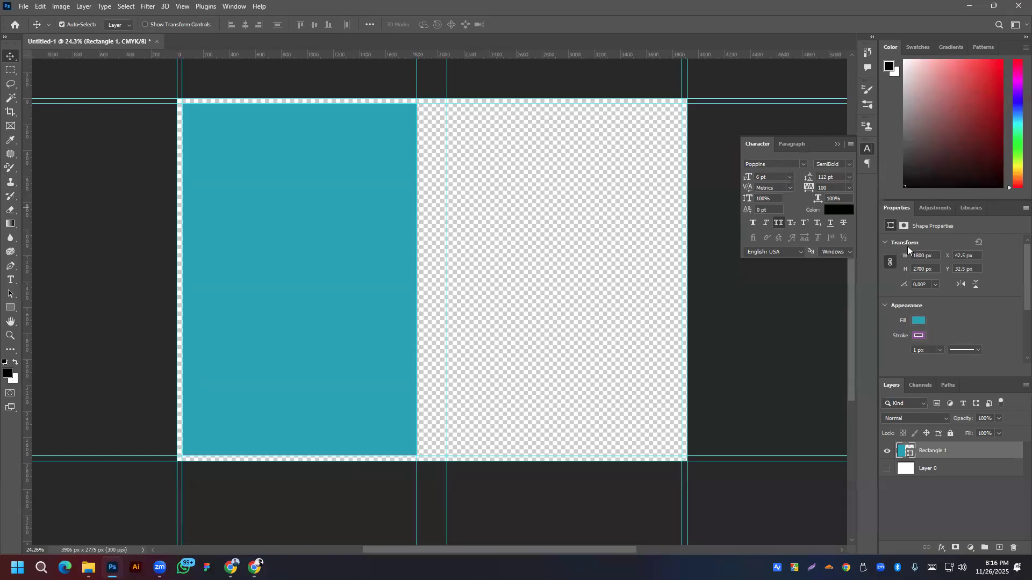
# Step: Enter width 6in - 0.25in and height 9in - 0.25 in the rectangle's Transform properties
pyautogui.moveTo(935, 256); pyautogui.dragTo(896, 256)
pyautogui.hotkey('ctrl', 'z')
pyautogui.write('6in -0.25in')
pyautogui.press('Tab')
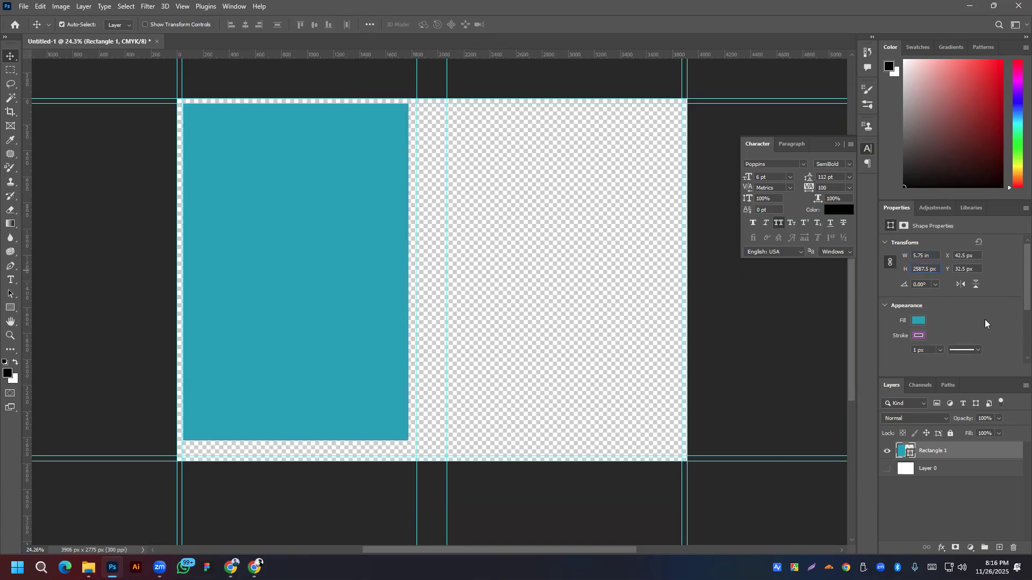
pyautogui.moveTo(937, 270); pyautogui.dragTo(905, 270)
pyautogui.write('9in - 0.25in')
pyautogui.press('Return')
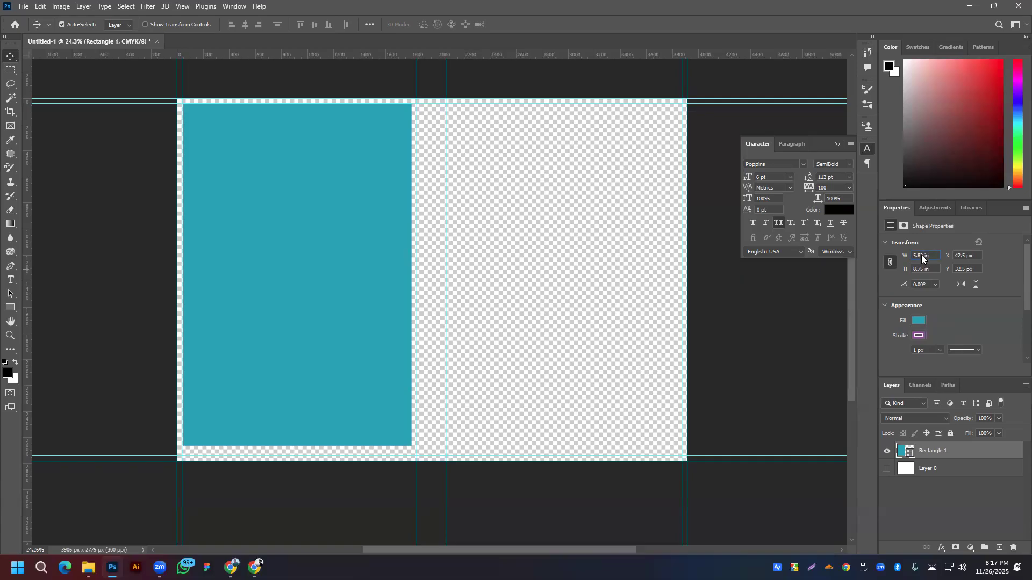
# Step: Unlink the proportions and set the rectangle to exactly 5.75 in × 8.75 in
pyautogui.moveTo(922, 259); pyautogui.dragTo(909, 258)
pyautogui.write('5.75')
pyautogui.press('Return')
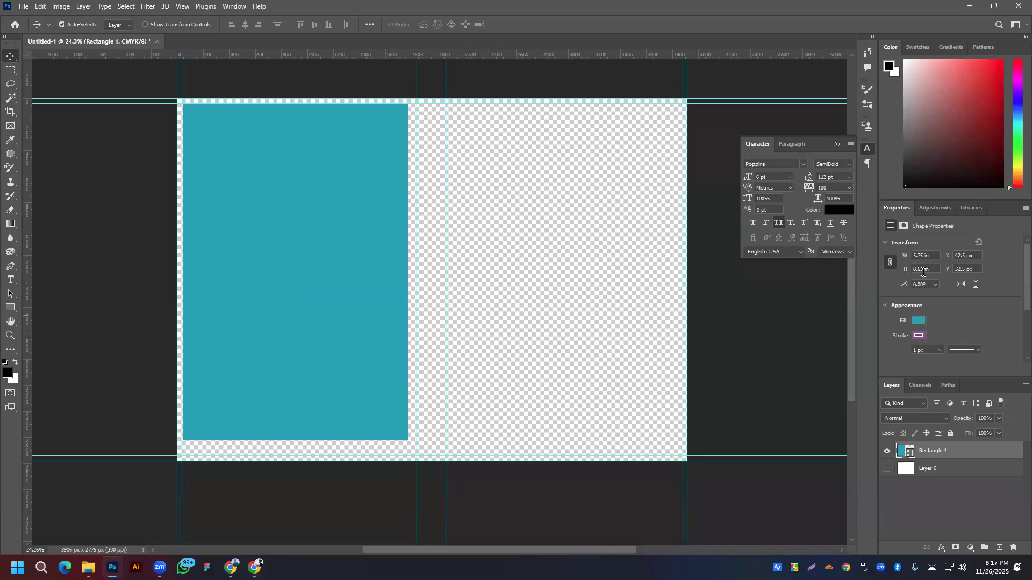
pyautogui.click(890, 262)
pyautogui.write('8.75')
pyautogui.press('Return')
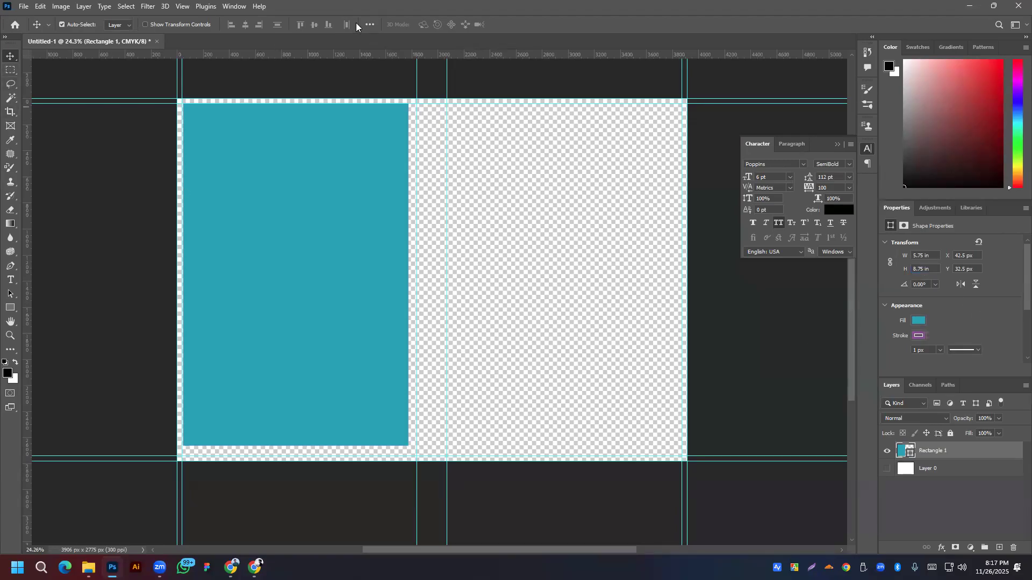
# Step: Align the teal rectangle to the vertical centre and nudge it slightly right
pyautogui.click(371, 24)
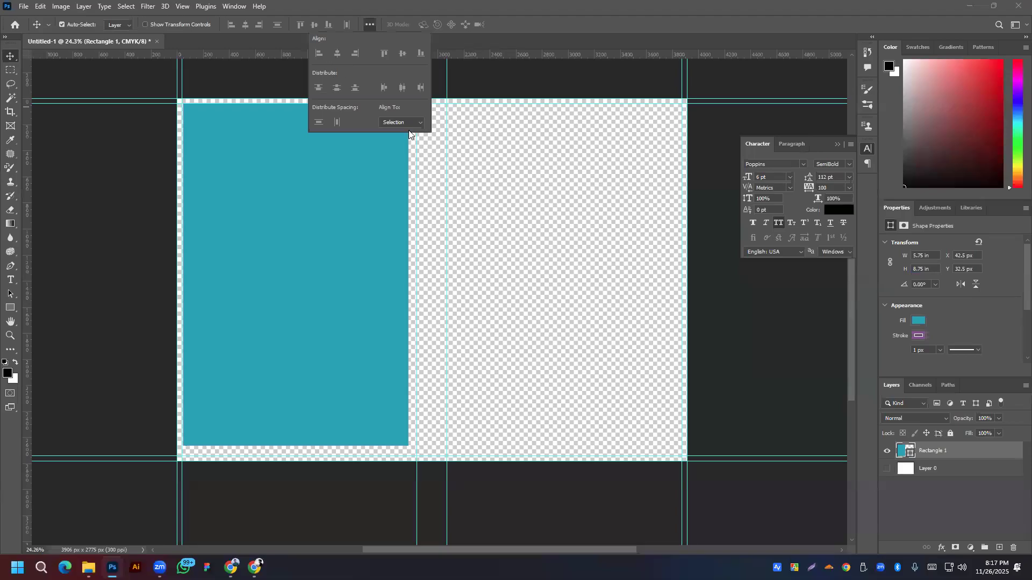
pyautogui.click(403, 53)
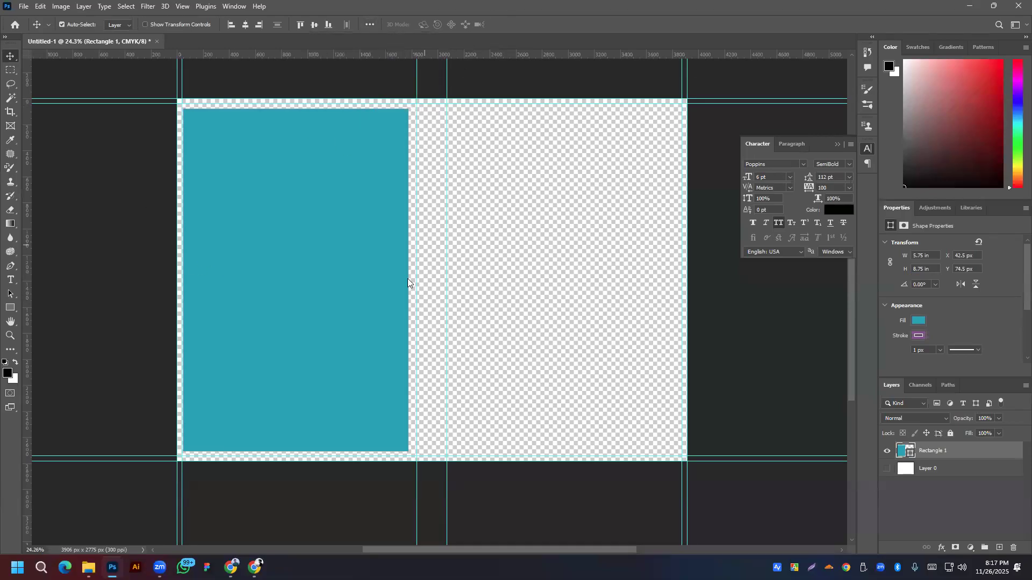
pyautogui.scroll(2, 299, 185)
pyautogui.moveTo(253, 345); pyautogui.dragTo(271, 325)
pyautogui.scroll(-1, 149, 187)
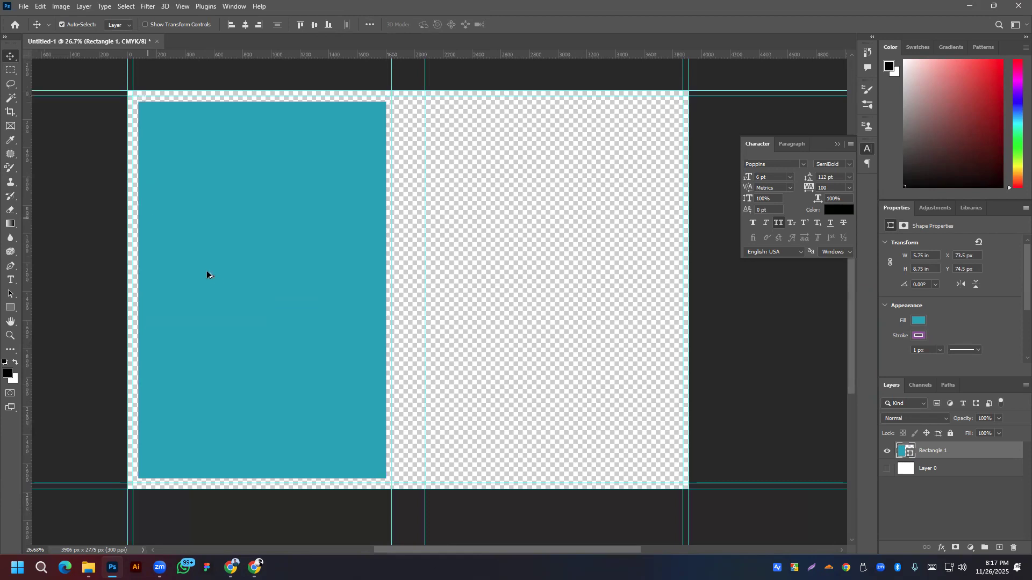
pyautogui.scroll(1, 234, 252)
pyautogui.moveTo(184, 310); pyautogui.dragTo(183, 311)
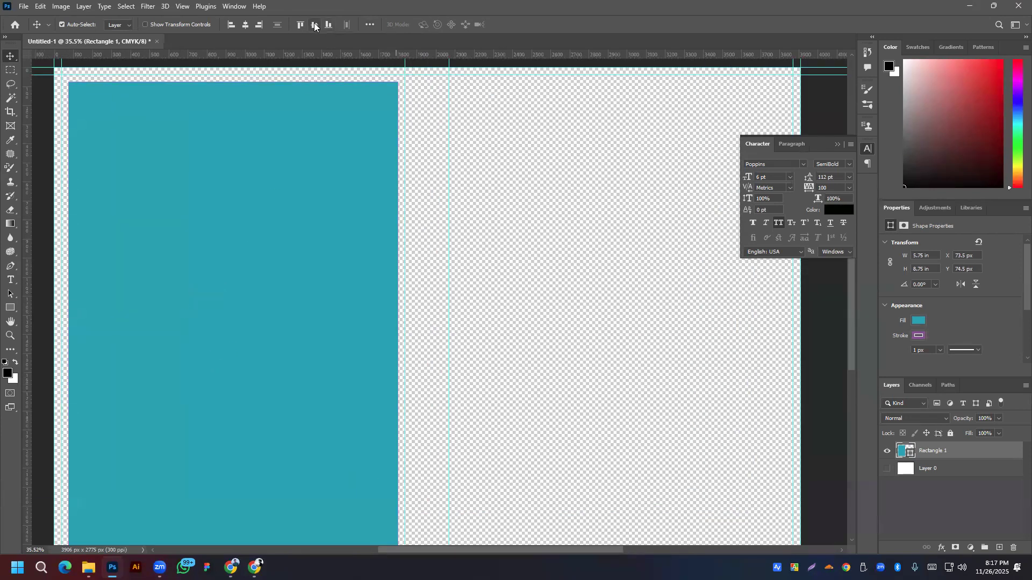
# Step: Add guides along the rectangle's left and top edges
pyautogui.scroll(-3, 316, 200)
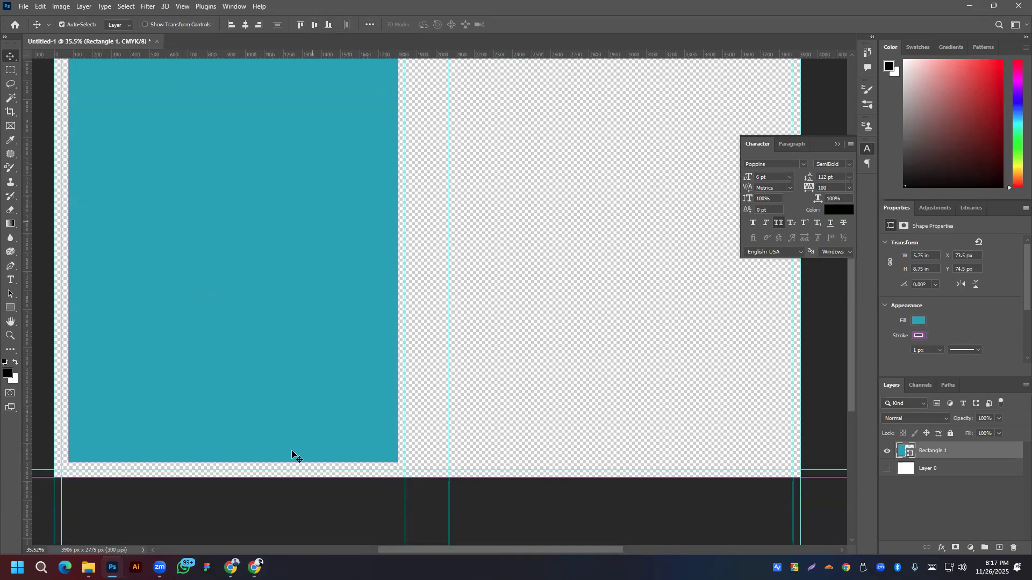
pyautogui.scroll(-2, 259, 398)
pyautogui.scroll(-1, 259, 397)
pyautogui.moveTo(26, 171); pyautogui.dragTo(160, 168)
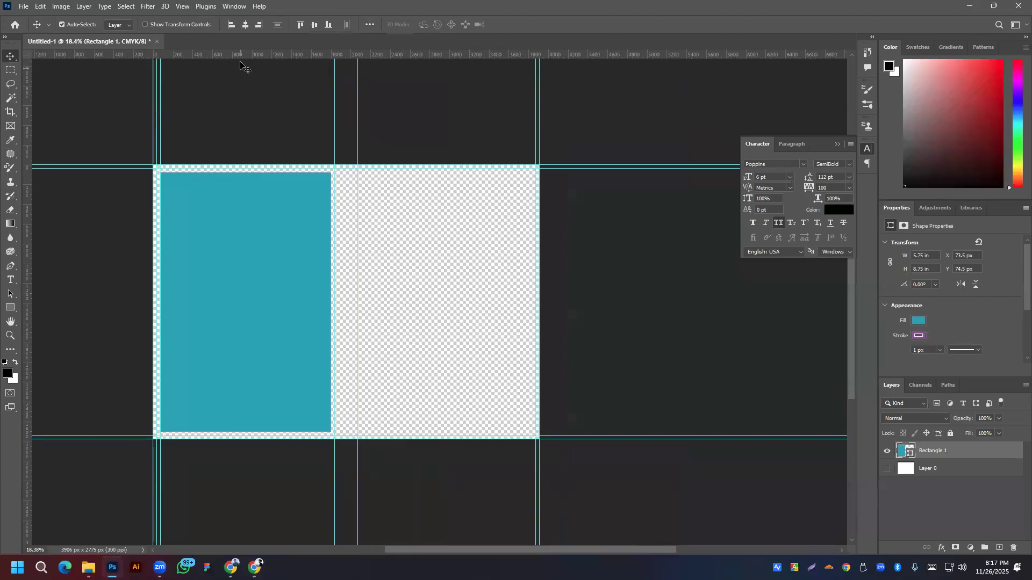
pyautogui.moveTo(238, 54); pyautogui.dragTo(240, 175)
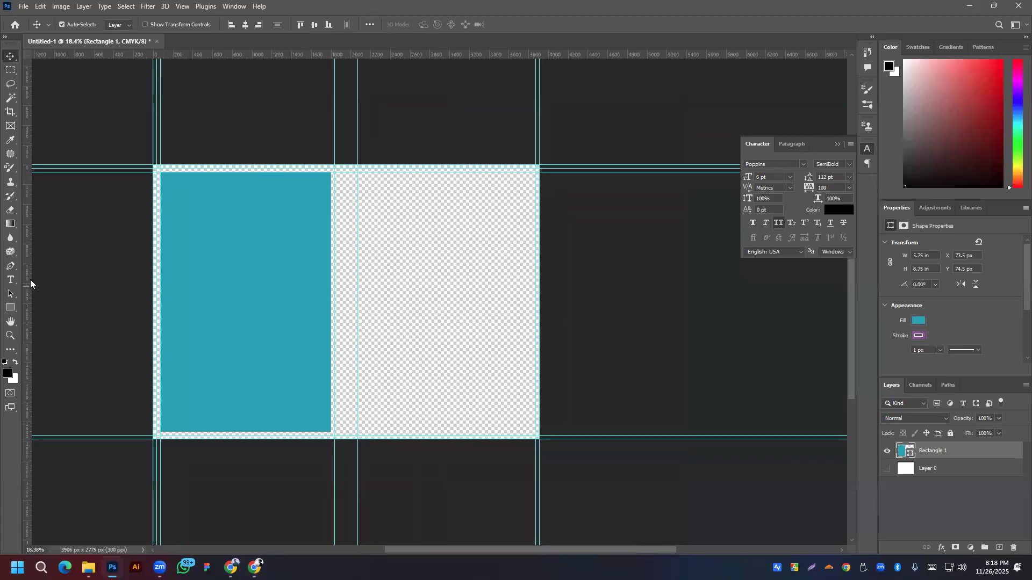
# Step: Guide the rectangle's bottom and right edges, duplicate it to the right, and guide the copy's left edge
pyautogui.moveTo(226, 60); pyautogui.dragTo(240, 433)
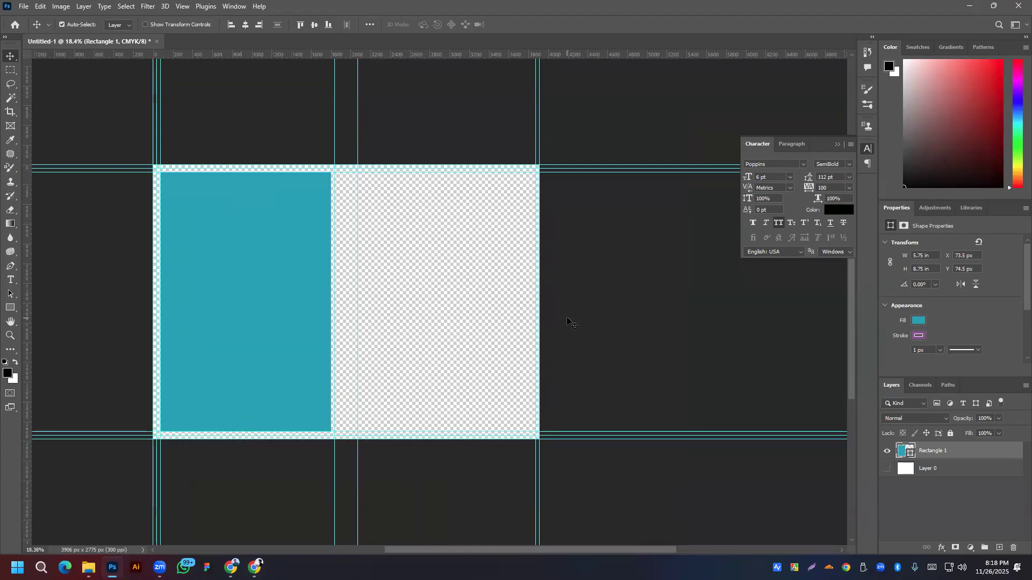
pyautogui.moveTo(28, 192); pyautogui.dragTo(330, 190)
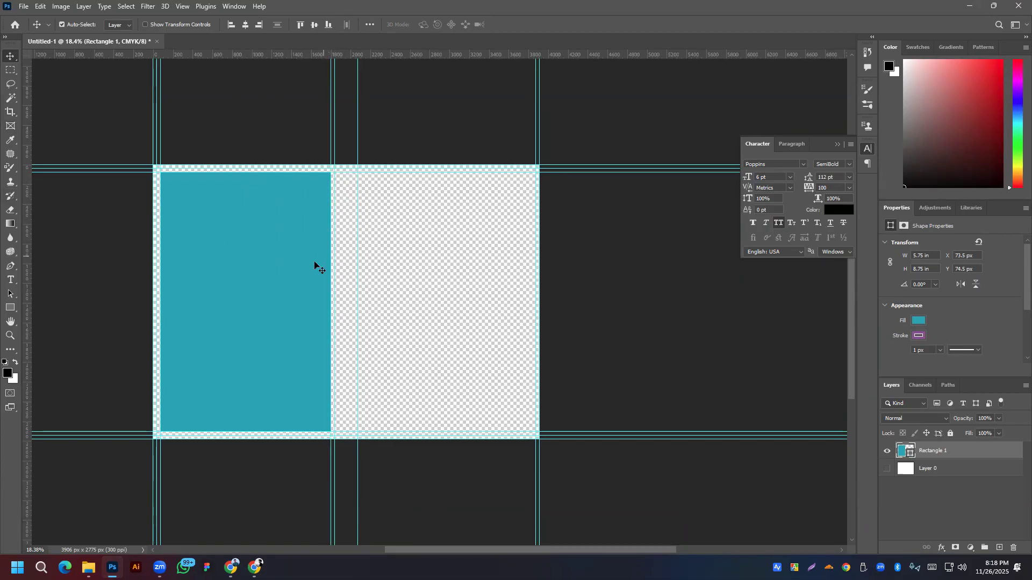
pyautogui.moveTo(246, 302); pyautogui.dragTo(442, 299)
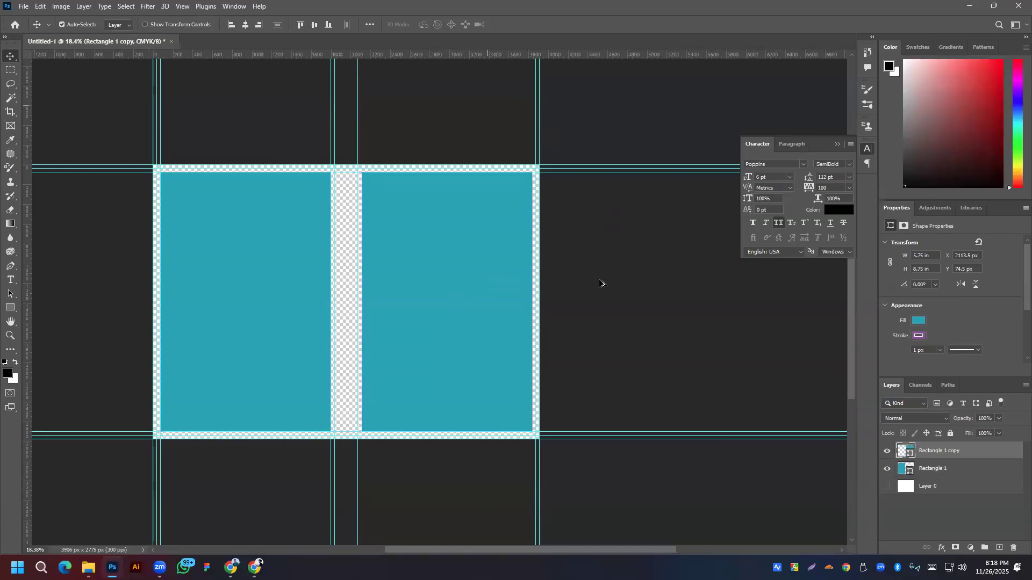
pyautogui.scroll(1, 493, 241)
pyautogui.scroll(-1, 494, 246)
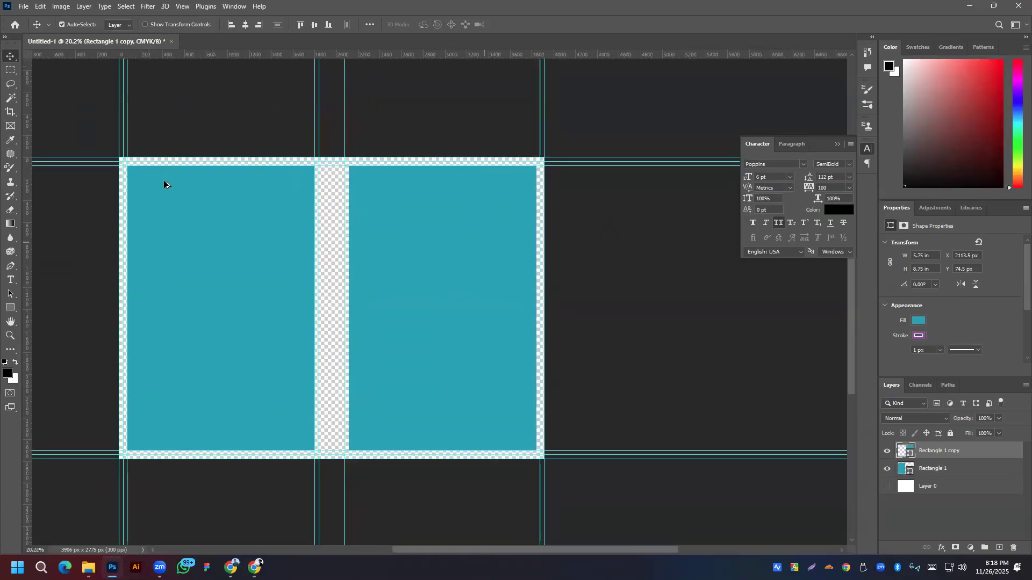
pyautogui.moveTo(27, 161); pyautogui.dragTo(349, 158)
# Step: Add guides at the top edge, the right rectangle's right edge, and the rectangles' bottom edge
pyautogui.press('i')
pyautogui.doubleClick(387, 55)
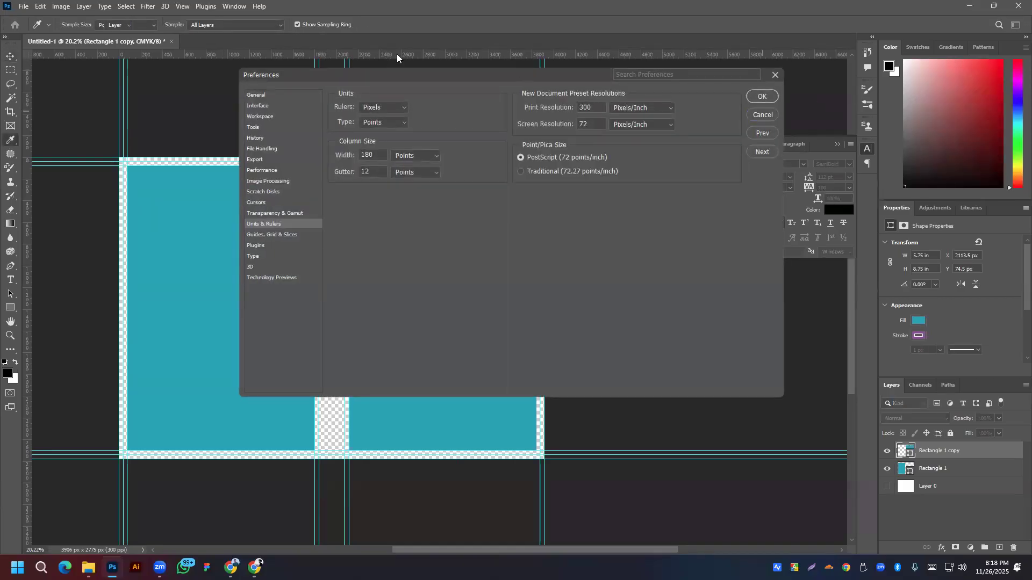
pyautogui.press('Escape')
pyautogui.press('v')
pyautogui.moveTo(376, 56); pyautogui.dragTo(380, 165)
pyautogui.moveTo(25, 244); pyautogui.dragTo(537, 225)
pyautogui.moveTo(316, 56); pyautogui.dragTo(349, 430)
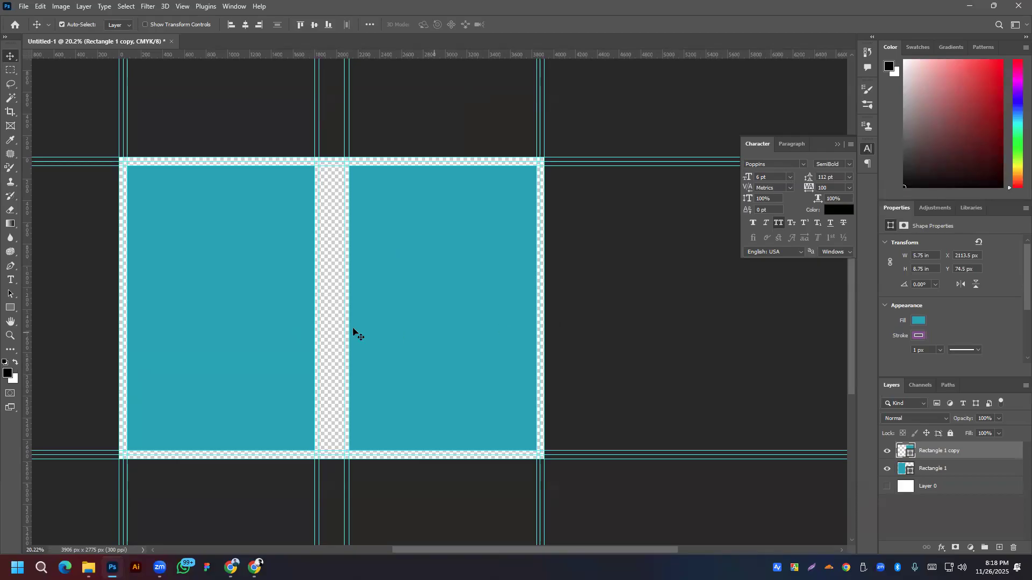
# Step: Delete both teal rectangle layers and make Layer 0 visible again
pyautogui.moveTo(402, 286); pyautogui.dragTo(488, 297)
pyautogui.hotkey('ctrl', 'z')
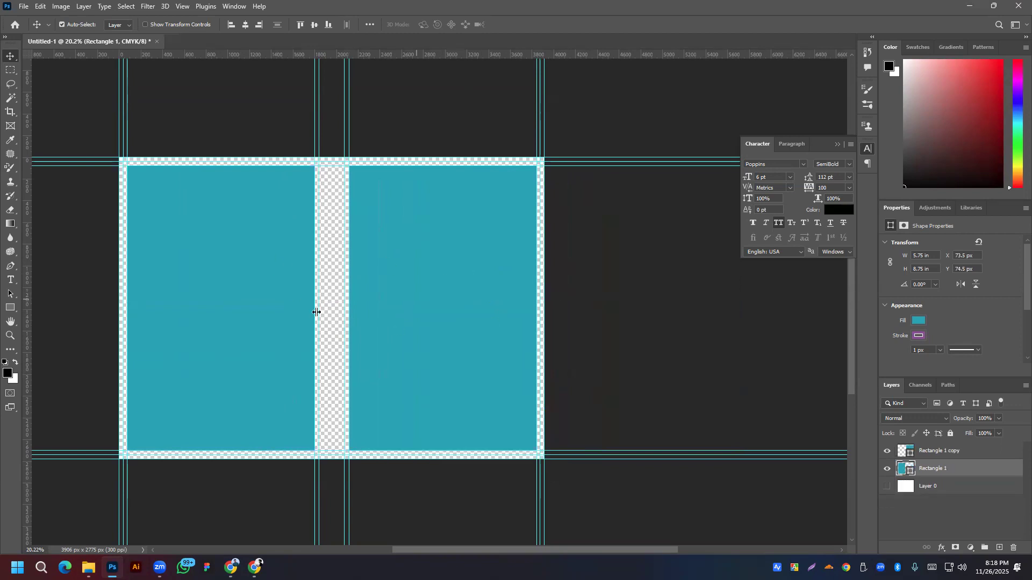
pyautogui.click(462, 323)
pyautogui.press('Delete')
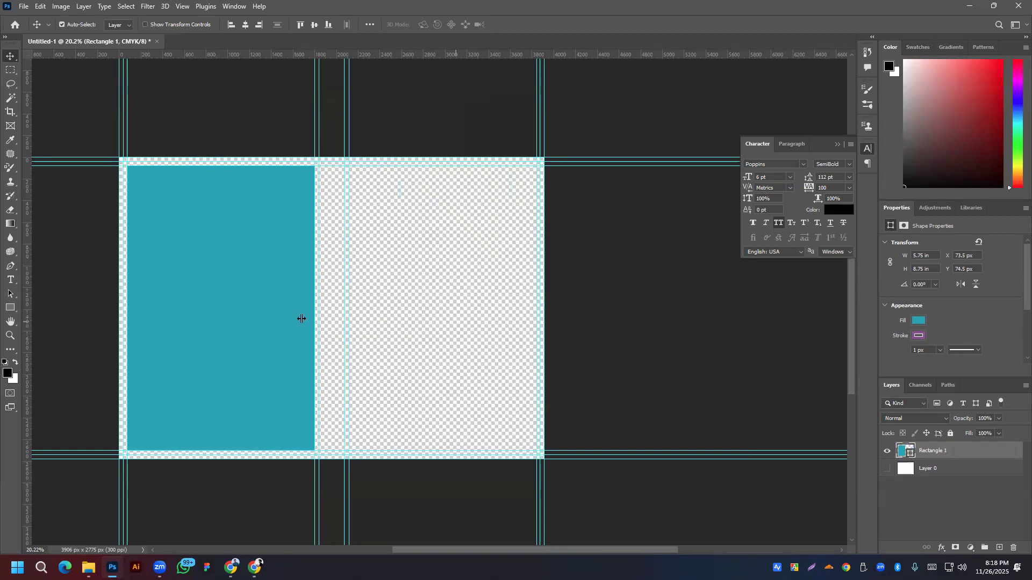
pyautogui.press('Delete')
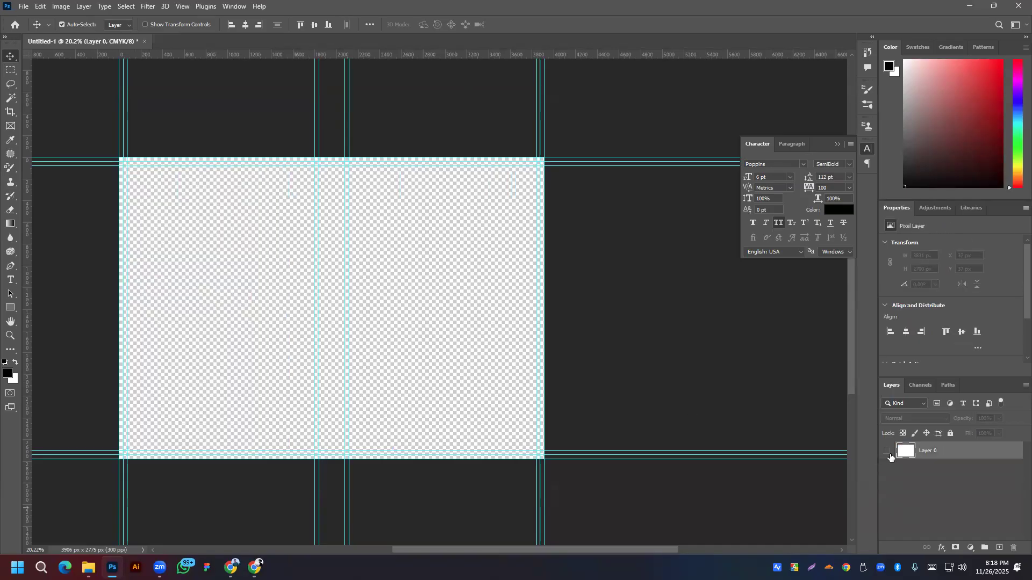
pyautogui.click(888, 453)
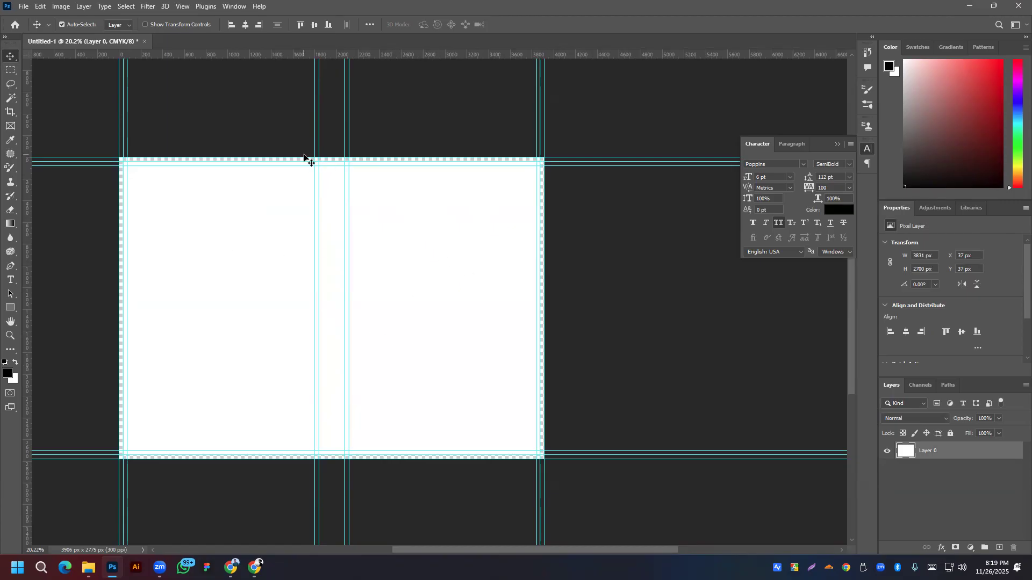
# Step: Fill Layer 0 with white to the canvas edges, then pull off a back-cover guide and undo it
pyautogui.hotkey('ctrl', 'BackSpace')
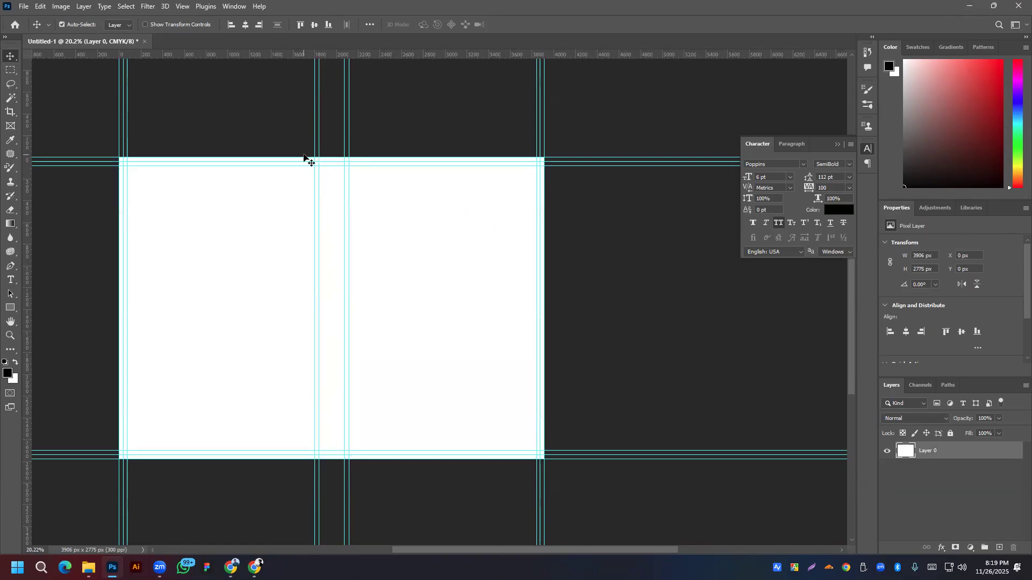
pyautogui.moveTo(454, 304); pyautogui.dragTo(530, 267)
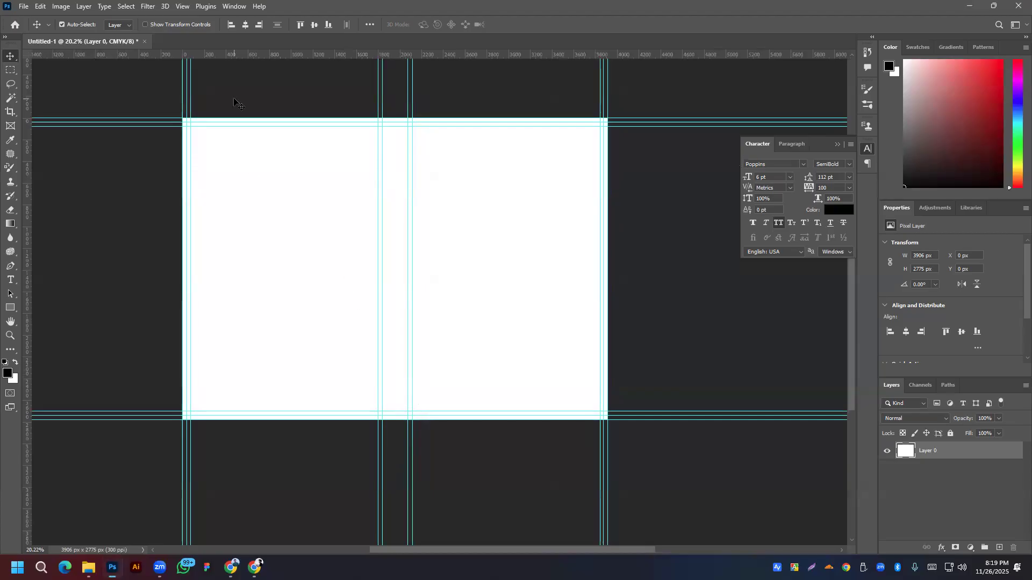
pyautogui.moveTo(182, 93); pyautogui.dragTo(183, 114)
pyautogui.moveTo(182, 100); pyautogui.dragTo(5, 103)
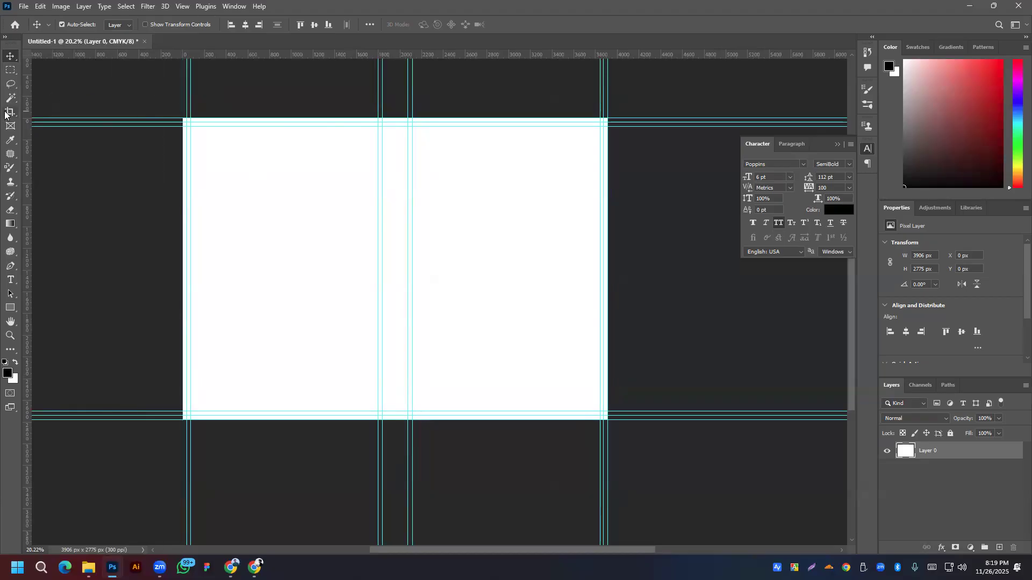
pyautogui.hotkey('ctrl', 'z')
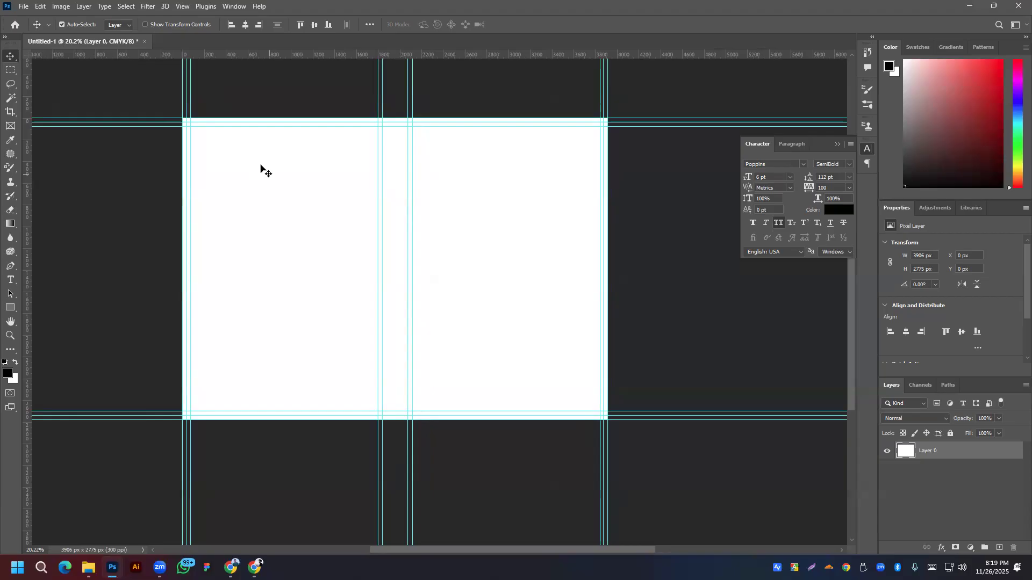
# Step: Pan and scroll to recentre the white spread in the view
pyautogui.moveTo(465, 215); pyautogui.dragTo(420, 232)
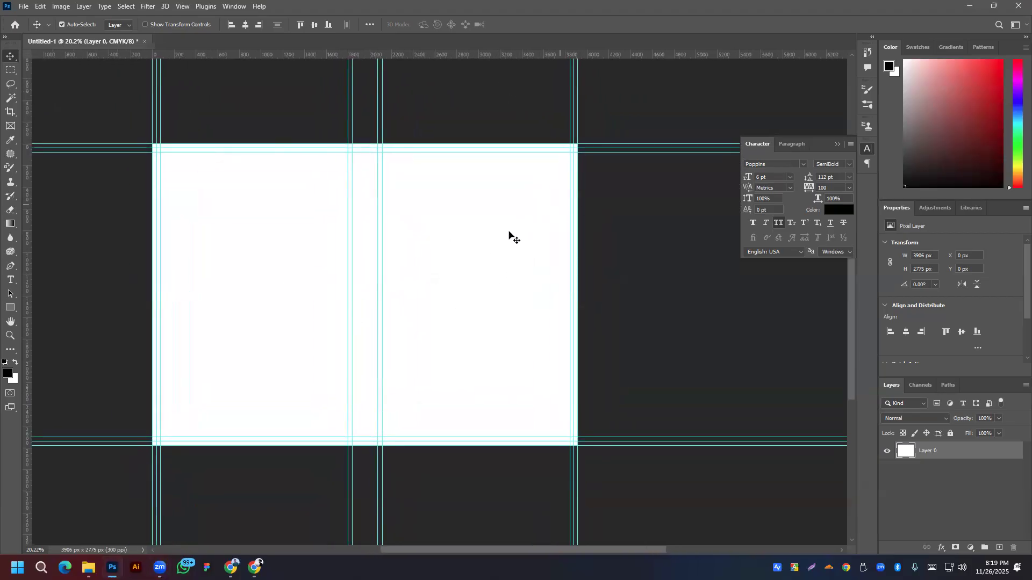
pyautogui.scroll(-5, 508, 243)
pyautogui.scroll(-2, 508, 243)
pyautogui.moveTo(472, 235); pyautogui.dragTo(521, 235)
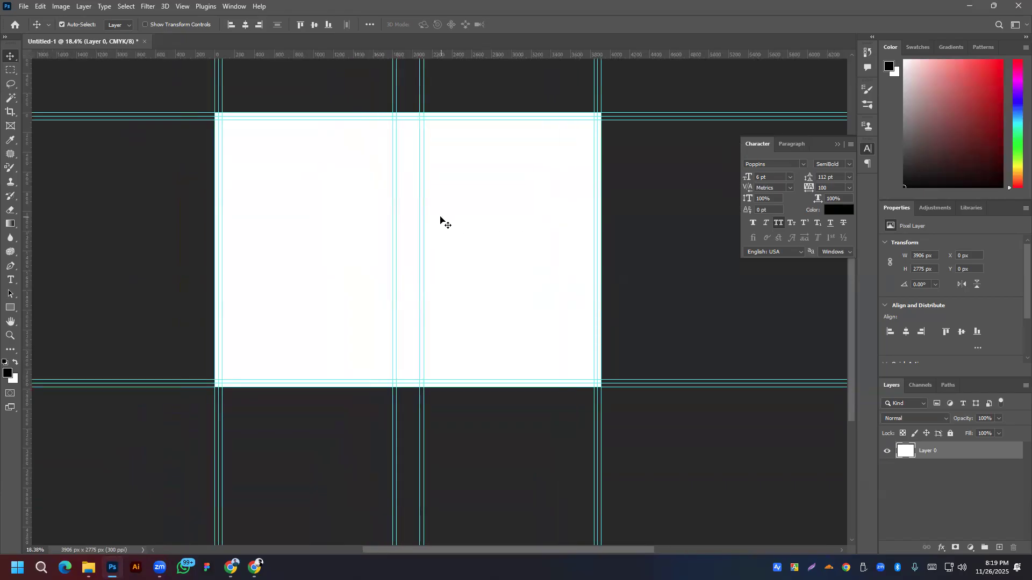
# Step: Create a 6 × 9 in rectangle with the Rectangle tool
pyautogui.click(10, 309)
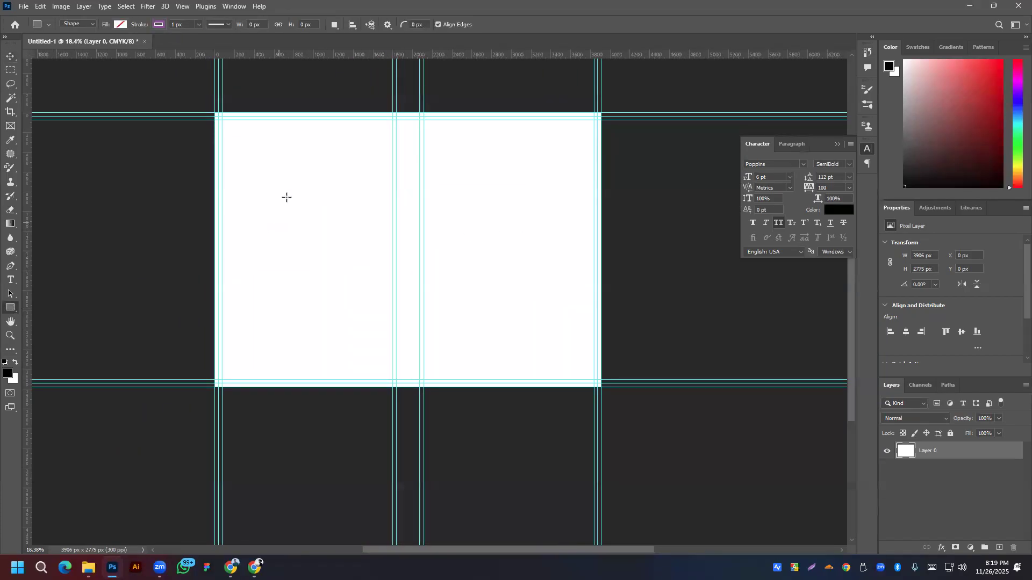
pyautogui.click(262, 177)
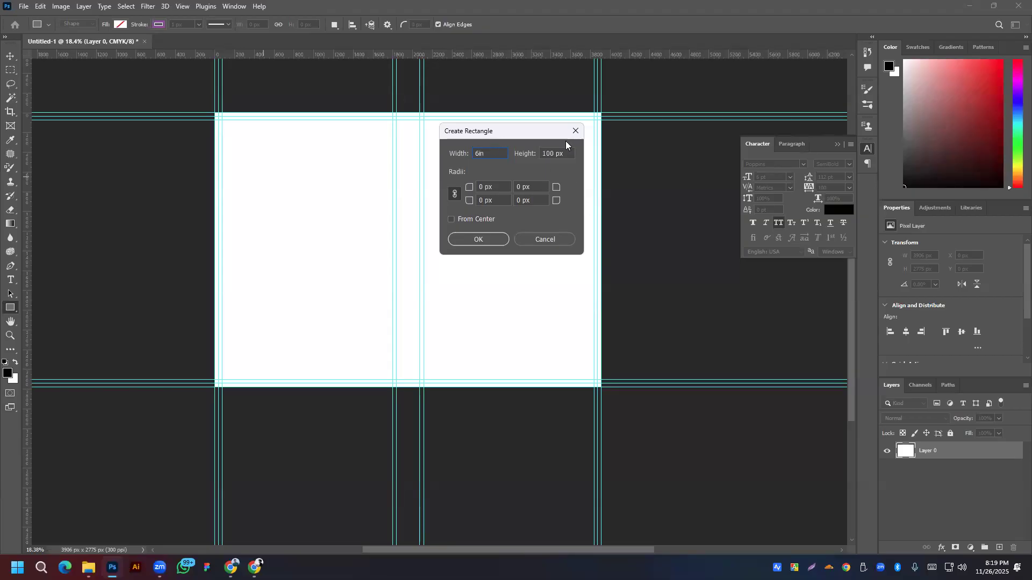
pyautogui.click(553, 154)
pyautogui.doubleClick(552, 153)
pyautogui.moveTo(563, 154); pyautogui.dragTo(508, 154)
pyautogui.write('9in')
pyautogui.click(492, 241)
# Step: Centre the rectangle vertically and give it a dark green fill with no stroke
pyautogui.click(10, 56)
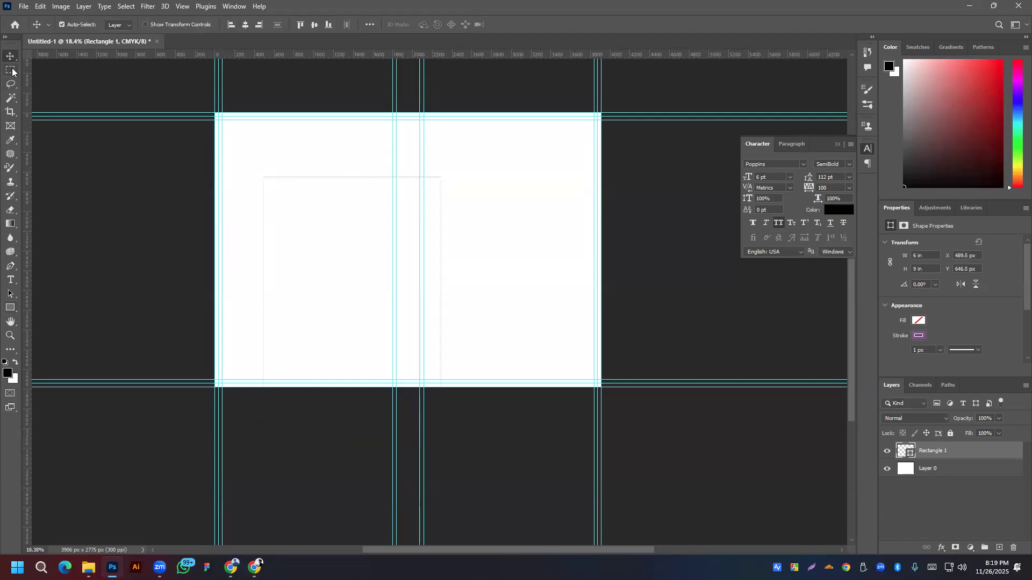
pyautogui.click(315, 25)
pyautogui.click(11, 309)
pyautogui.click(120, 24)
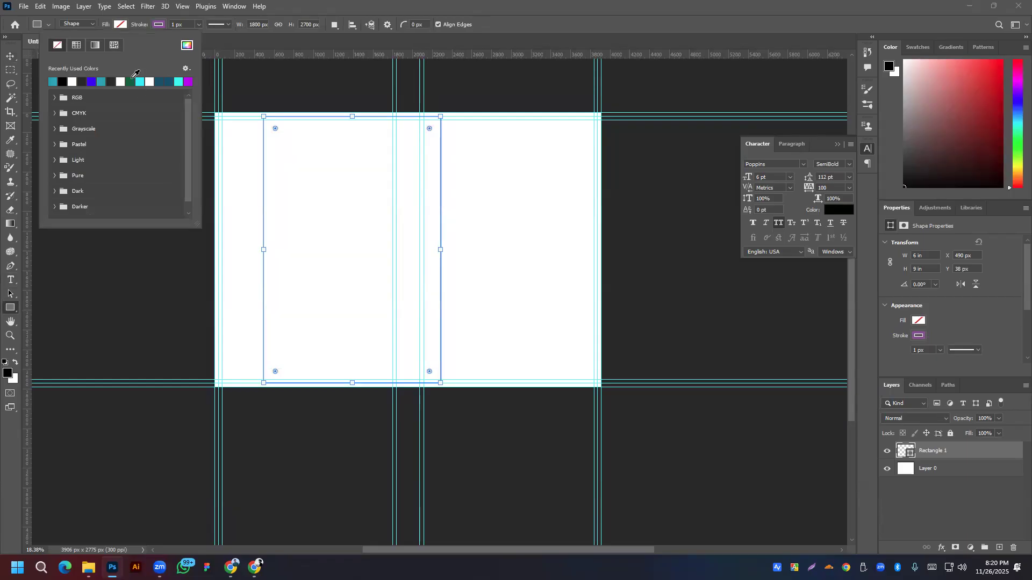
pyautogui.click(131, 79)
pyautogui.click(159, 24)
pyautogui.click(95, 45)
# Step: Move the green rectangle onto the right half and re-centre it vertically
pyautogui.press('v')
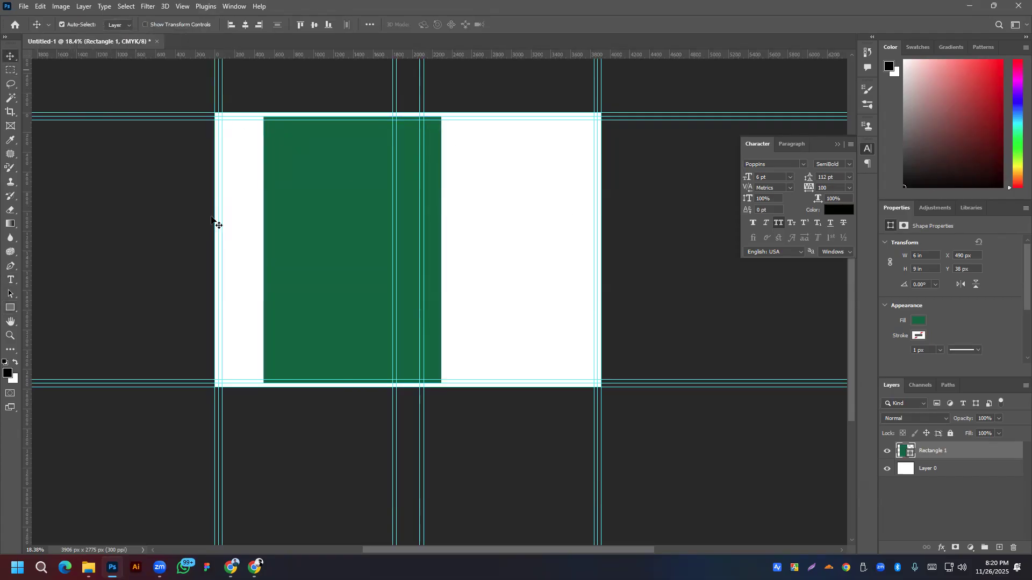
pyautogui.moveTo(328, 262); pyautogui.dragTo(487, 260)
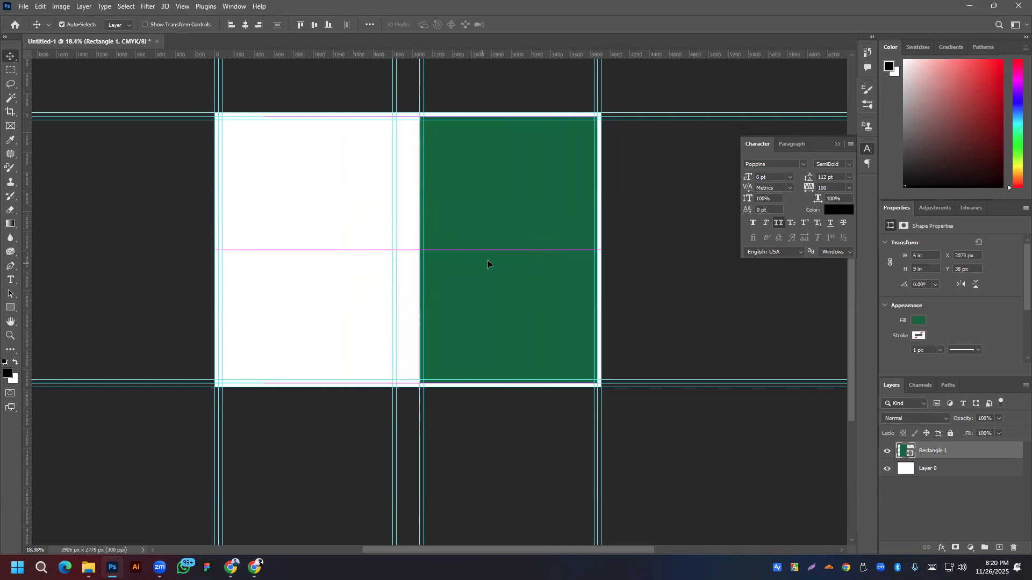
pyautogui.scroll(3, 487, 259)
pyautogui.moveTo(545, 166); pyautogui.dragTo(544, 164)
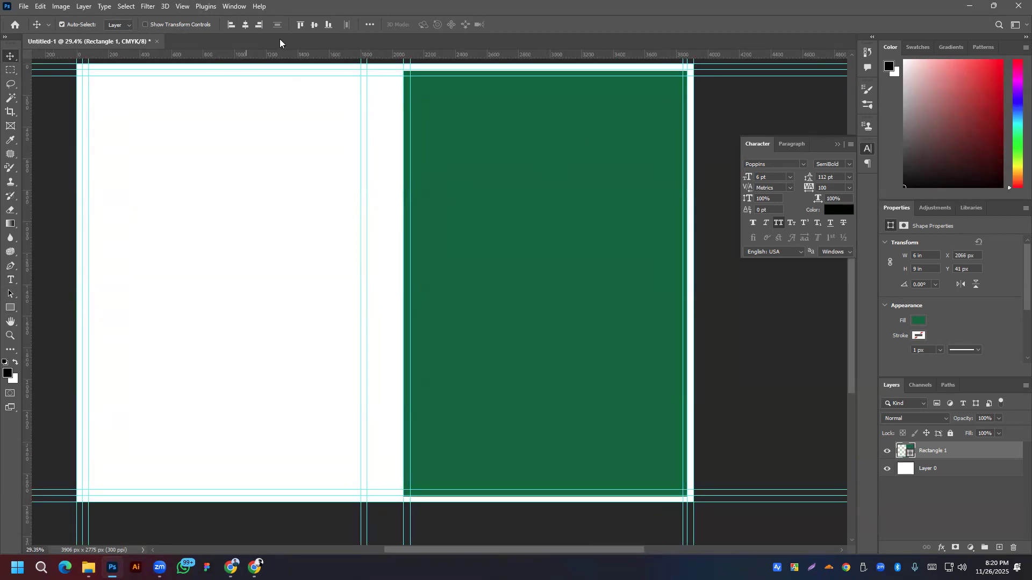
pyautogui.click(315, 26)
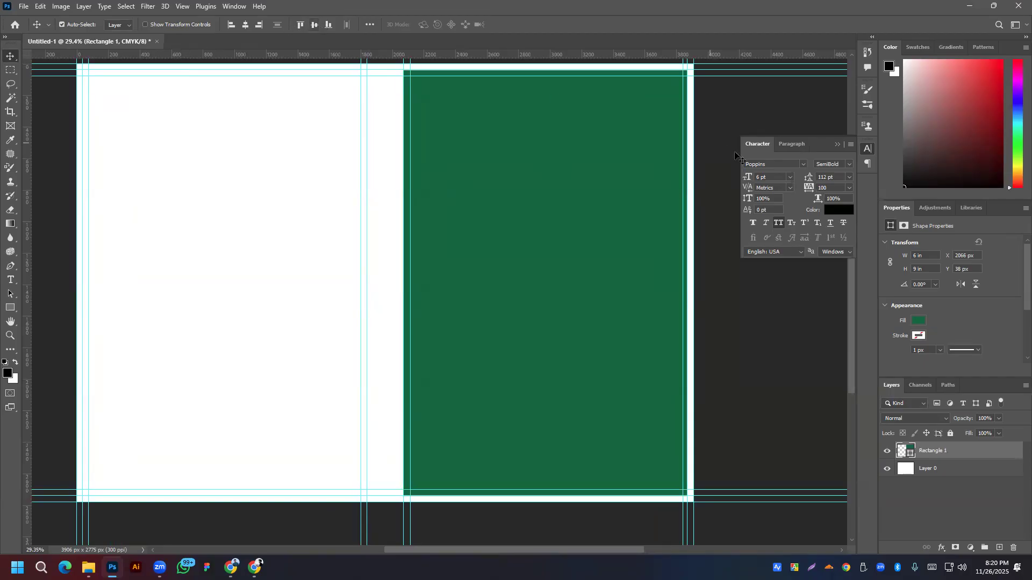
pyautogui.hotkey('ctrl', '-')
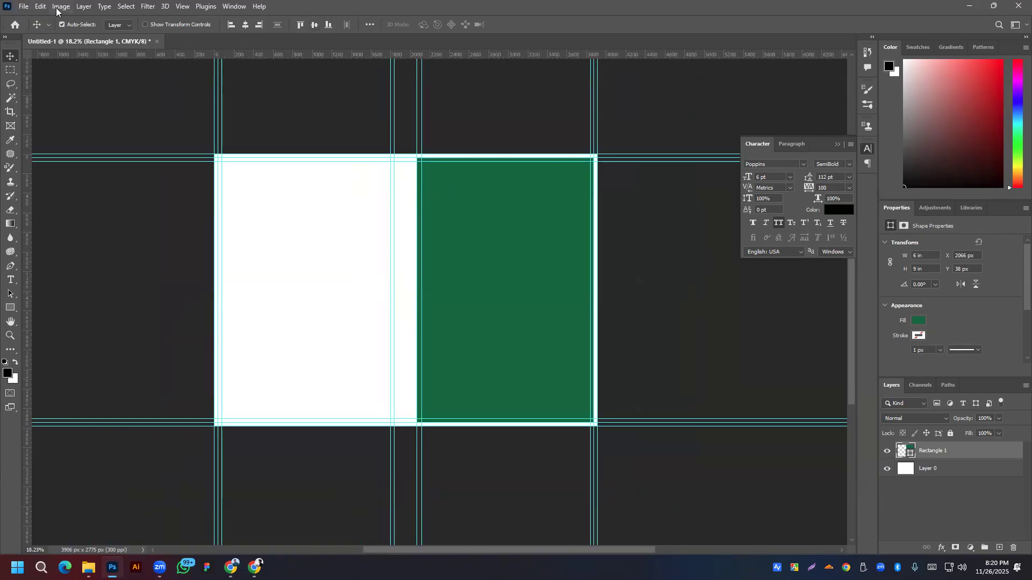
# Step: Select the white base layer and bring up the Image menu
pyautogui.click(59, 8)
pyautogui.click(946, 470)
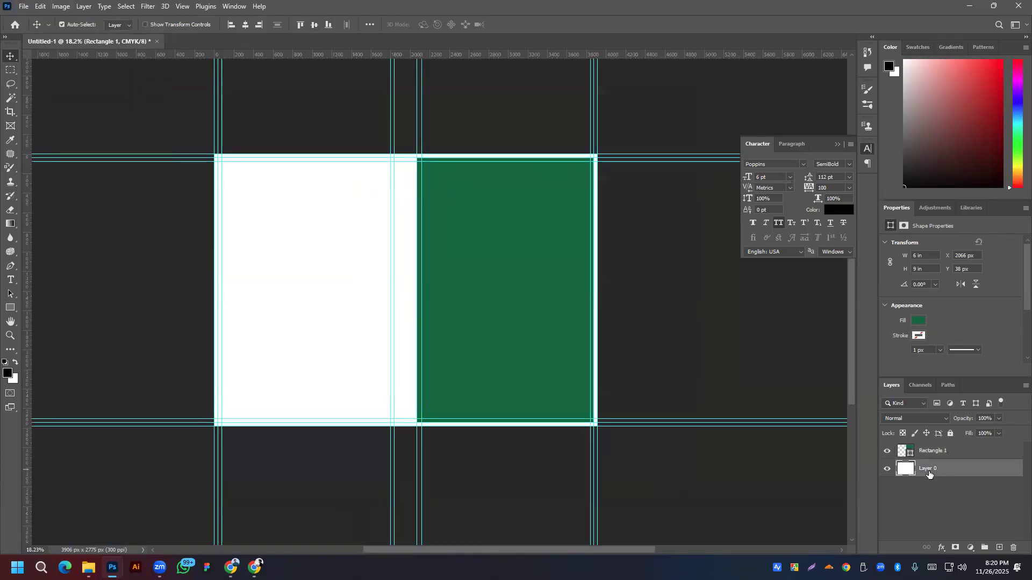
pyautogui.click(64, 8)
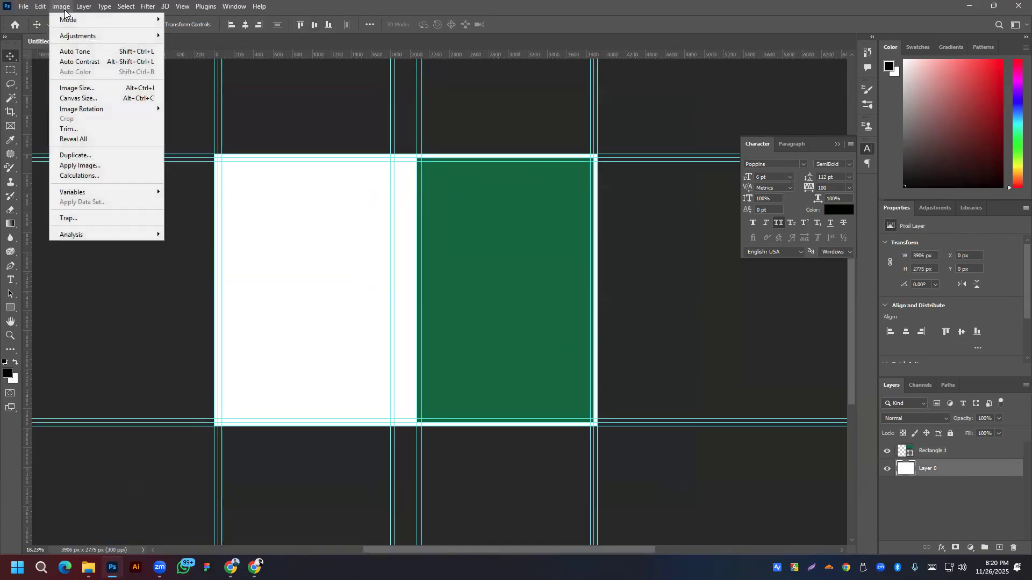
# Step: Reduce the canvas by -0.25 in width and height (relative, inches), accepting the clipping
pyautogui.click(70, 100)
pyautogui.click(473, 213)
pyautogui.click(547, 184)
pyautogui.click(527, 208)
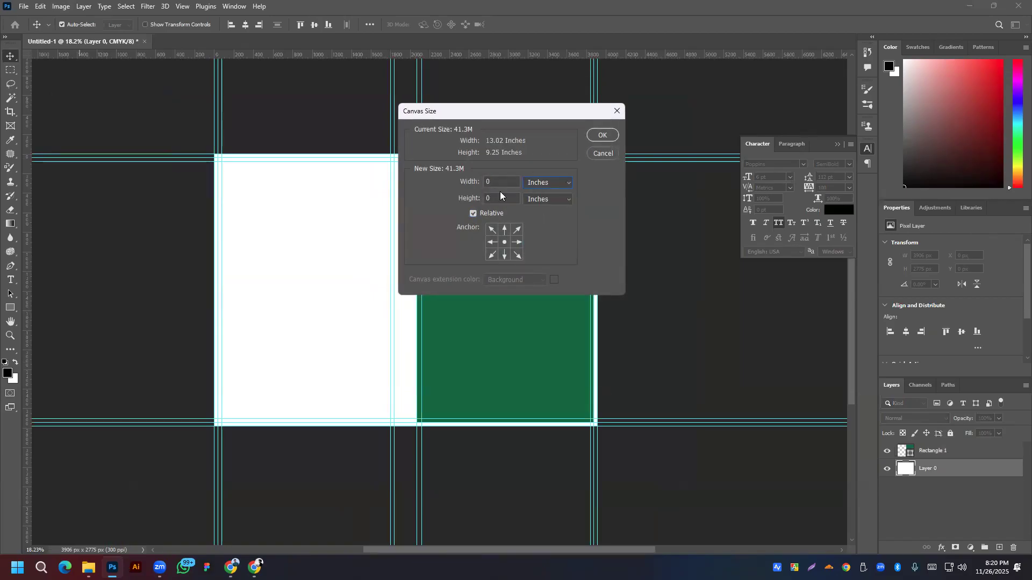
pyautogui.doubleClick(489, 181)
pyautogui.write('-0.25')
pyautogui.press('Tab')
pyautogui.write('-25')
pyautogui.click(488, 198)
pyautogui.write('0.')
pyautogui.click(602, 135)
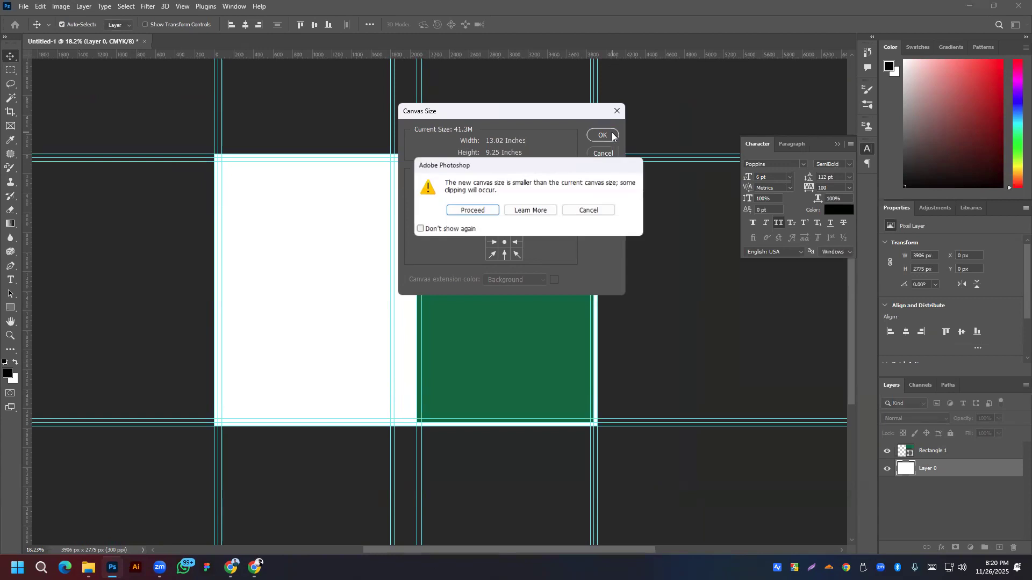
pyautogui.click(459, 210)
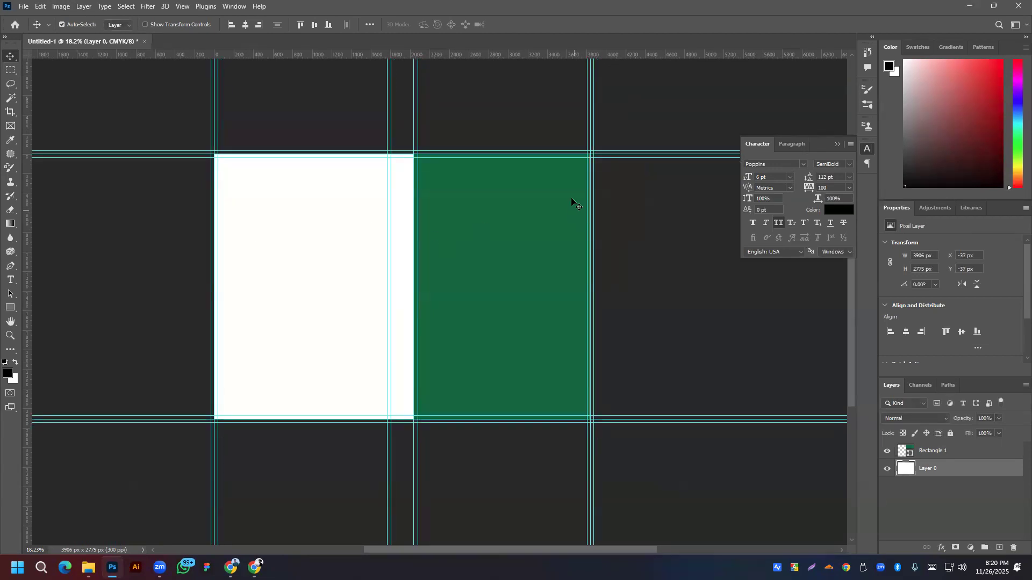
# Step: Pan and scroll to inspect the green rectangle's edge on the trimmed canvas
pyautogui.scroll(10, 573, 199)
pyautogui.scroll(2, 611, 132)
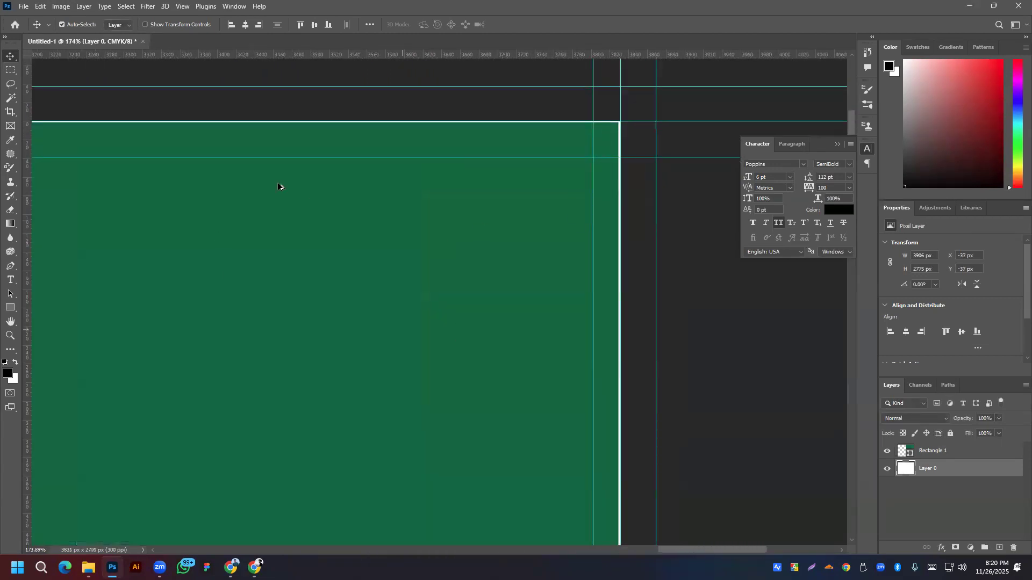
pyautogui.scroll(-6, 257, 154)
pyautogui.moveTo(254, 257); pyautogui.dragTo(498, 220)
pyautogui.hscroll(-6, 510, 223)
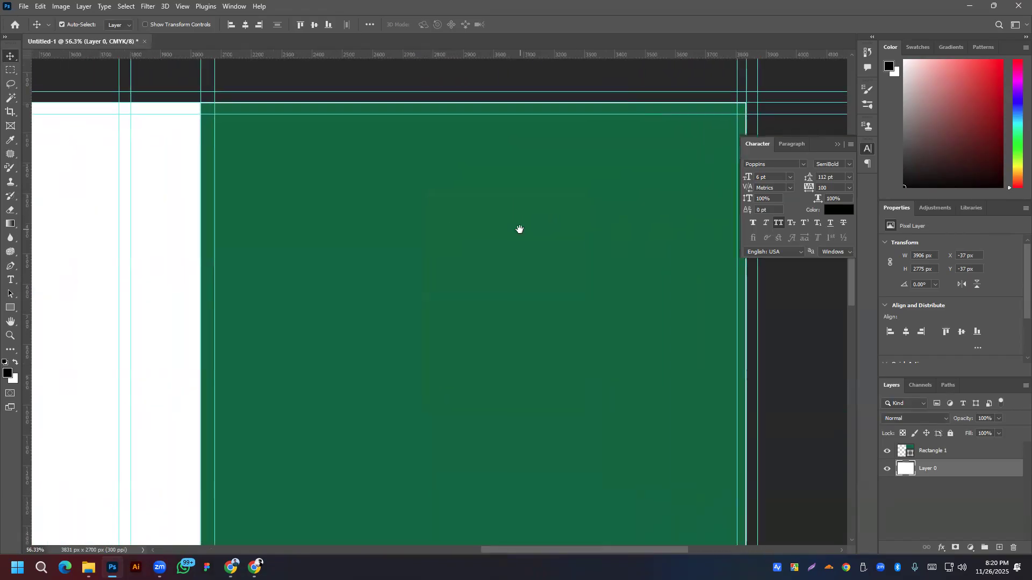
pyautogui.scroll(-5, 561, 231)
pyautogui.moveTo(570, 279); pyautogui.dragTo(525, 248)
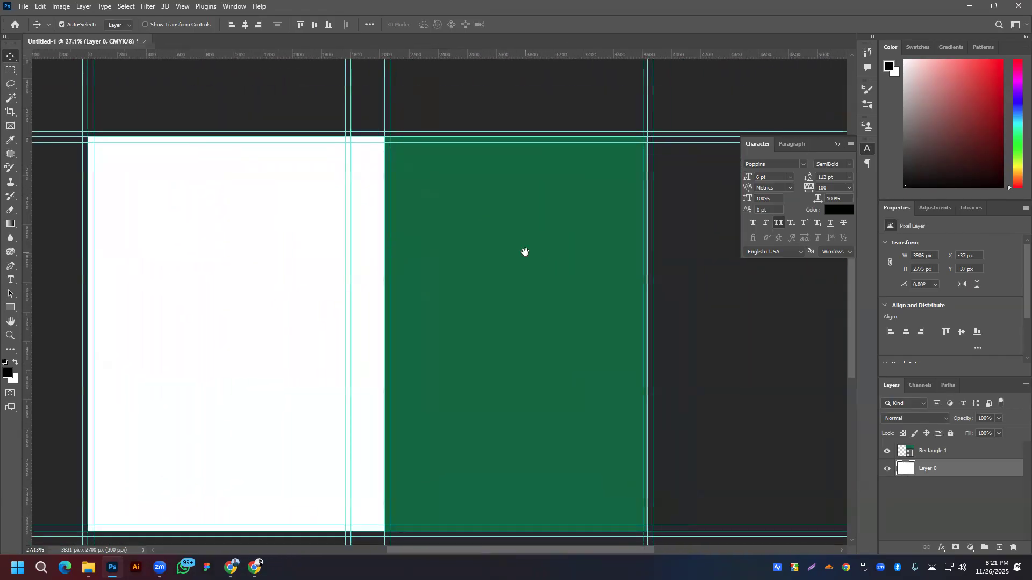
# Step: Reselect the green rectangle layer and realign it to the canvas's right edge
pyautogui.click(367, 25)
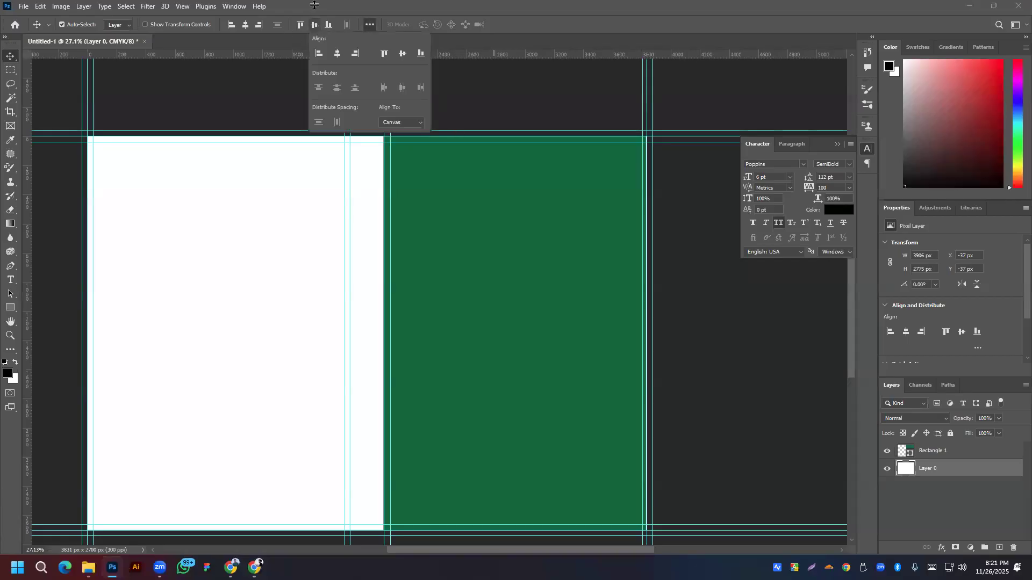
pyautogui.click(315, 23)
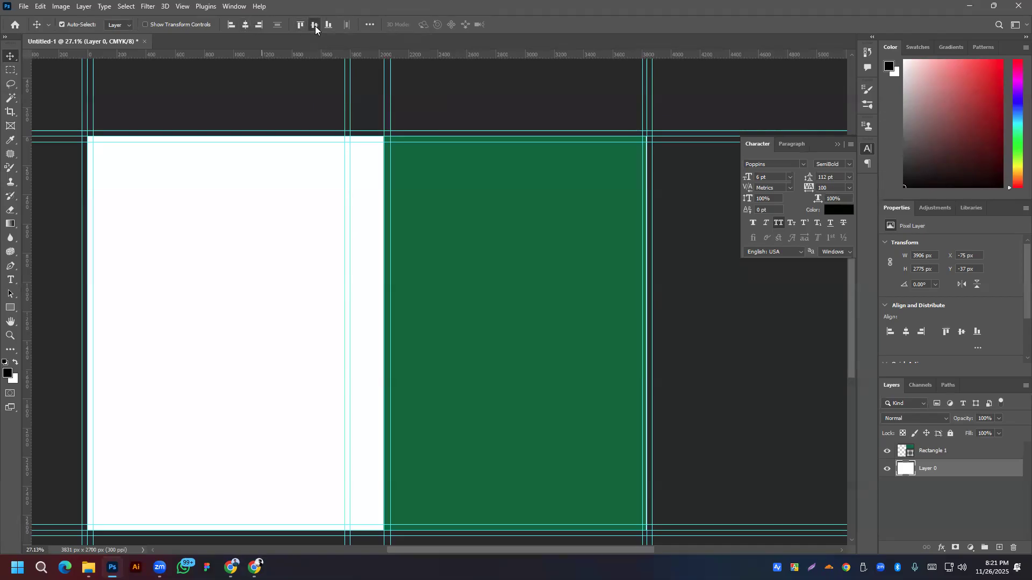
pyautogui.click(682, 404)
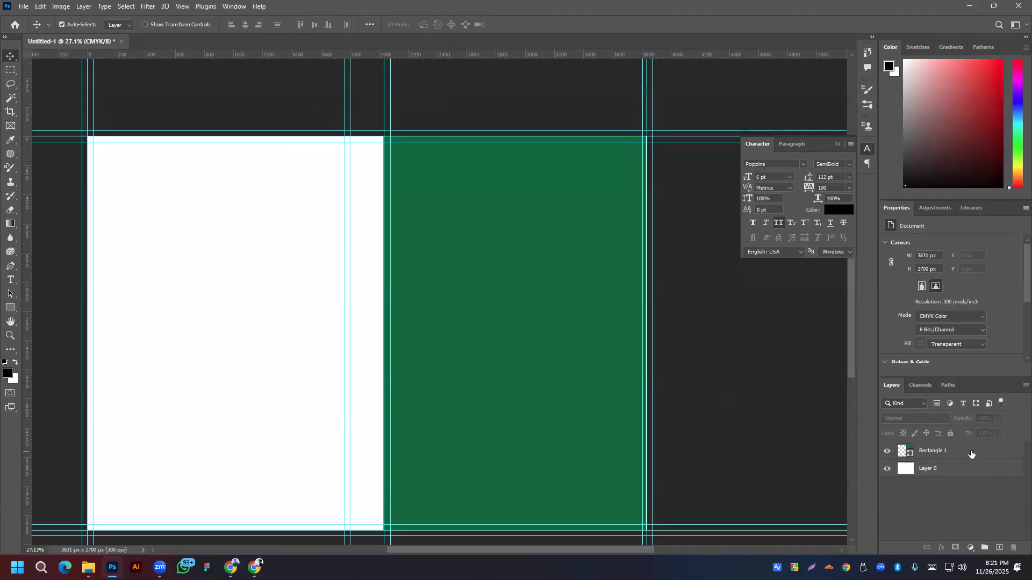
pyautogui.click(971, 454)
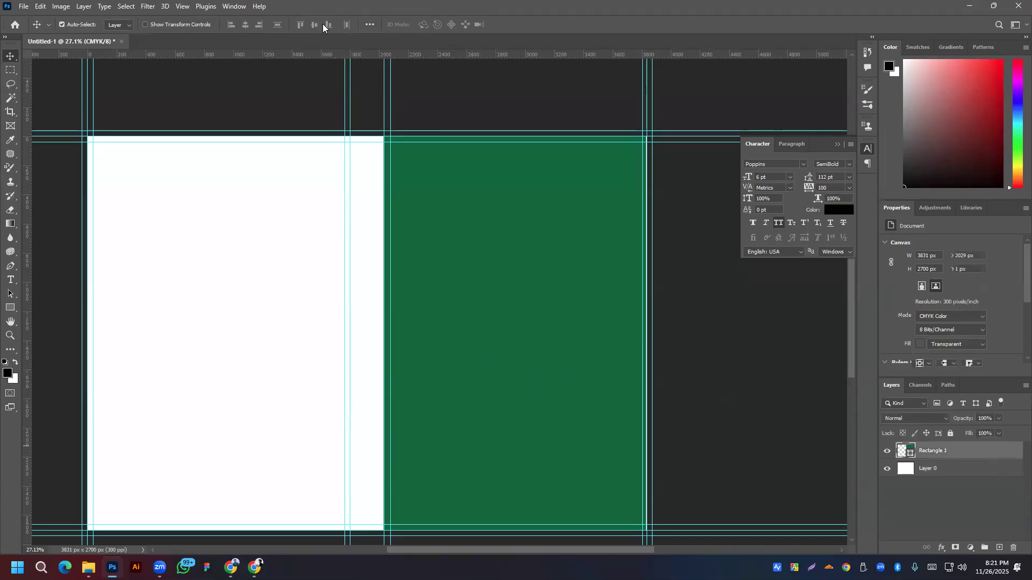
pyautogui.click(245, 24)
pyautogui.click(259, 24)
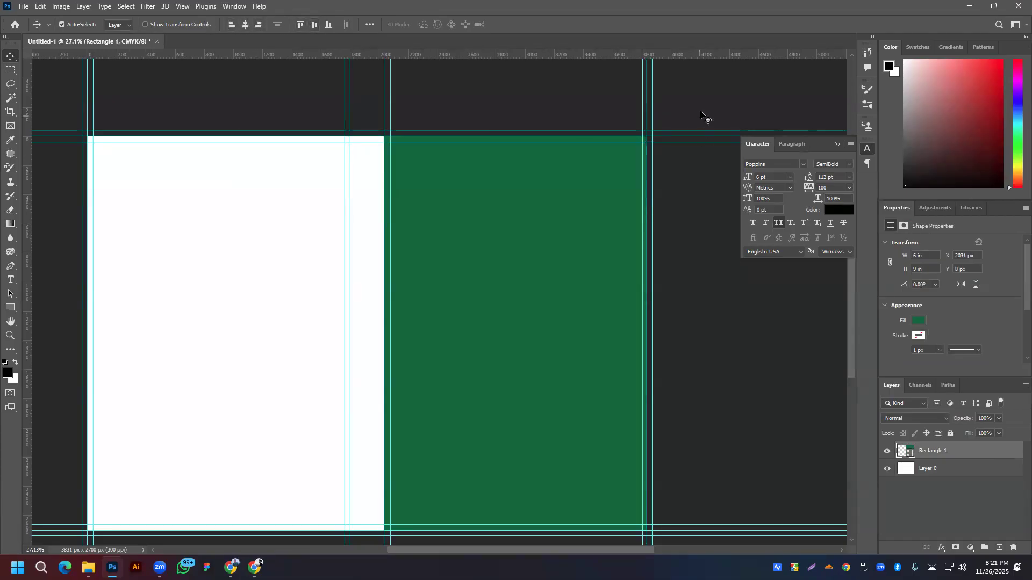
pyautogui.click(646, 133)
pyautogui.scroll(-4, 645, 134)
# Step: Alt-drag a copy of the green rectangle left and align it to the canvas's left edge
pyautogui.moveTo(520, 321); pyautogui.dragTo(341, 319)
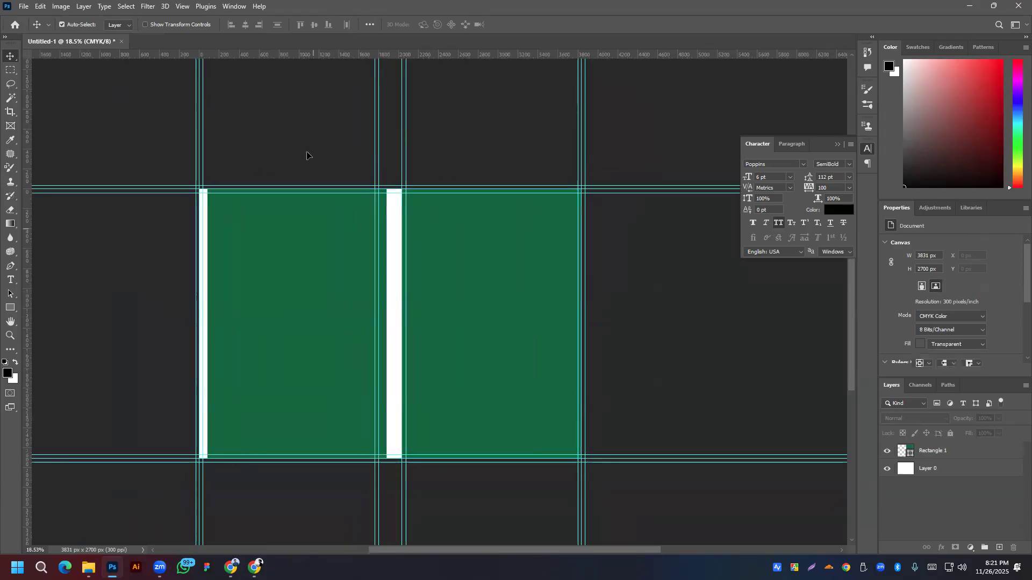
pyautogui.click(230, 26)
pyautogui.click(589, 262)
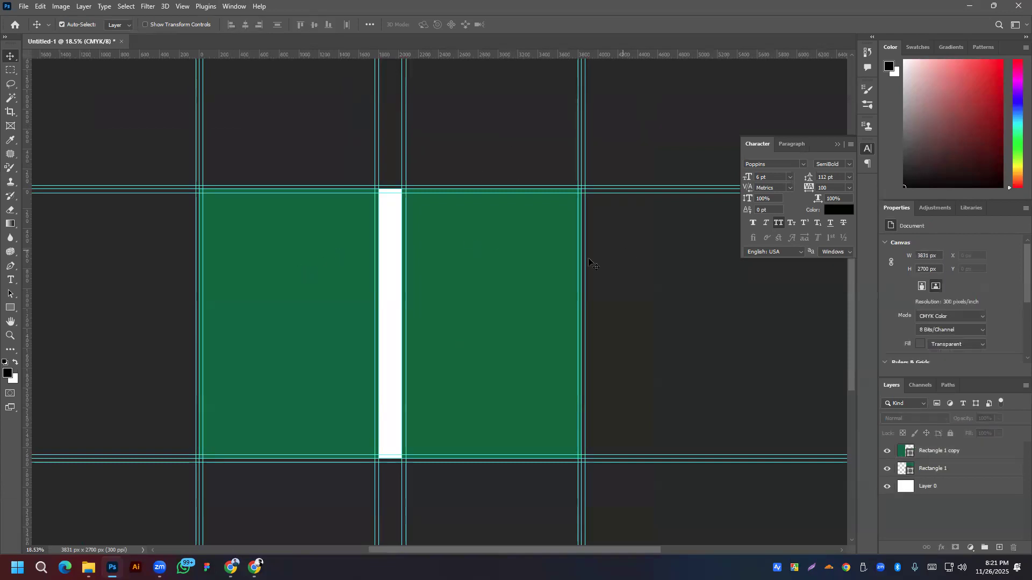
# Step: Rename the copy layer 'Back' and Rectangle 1 'Front'
pyautogui.doubleClick(930, 453)
pyautogui.write('Back')
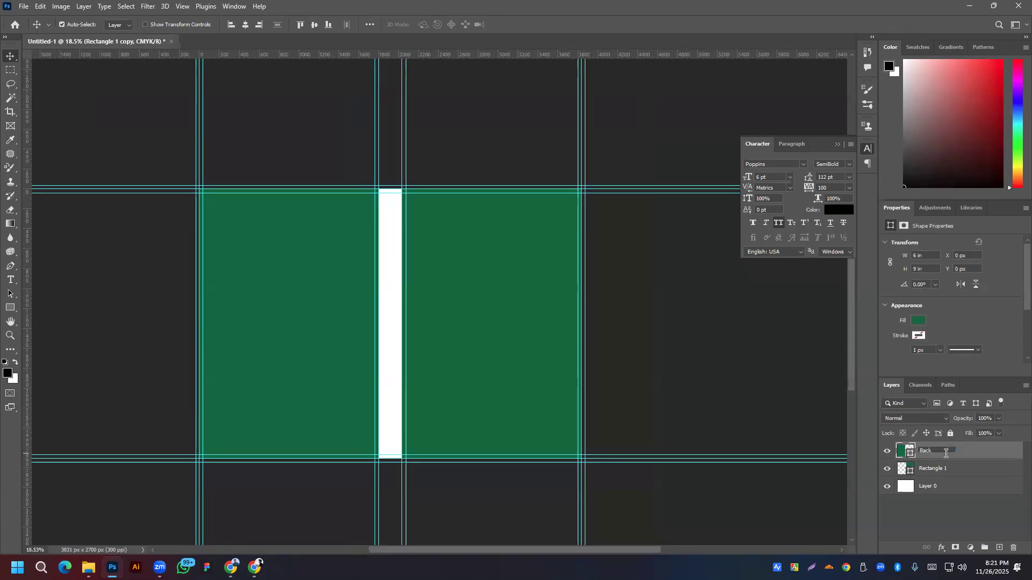
pyautogui.doubleClick(944, 467)
pyautogui.write('F')
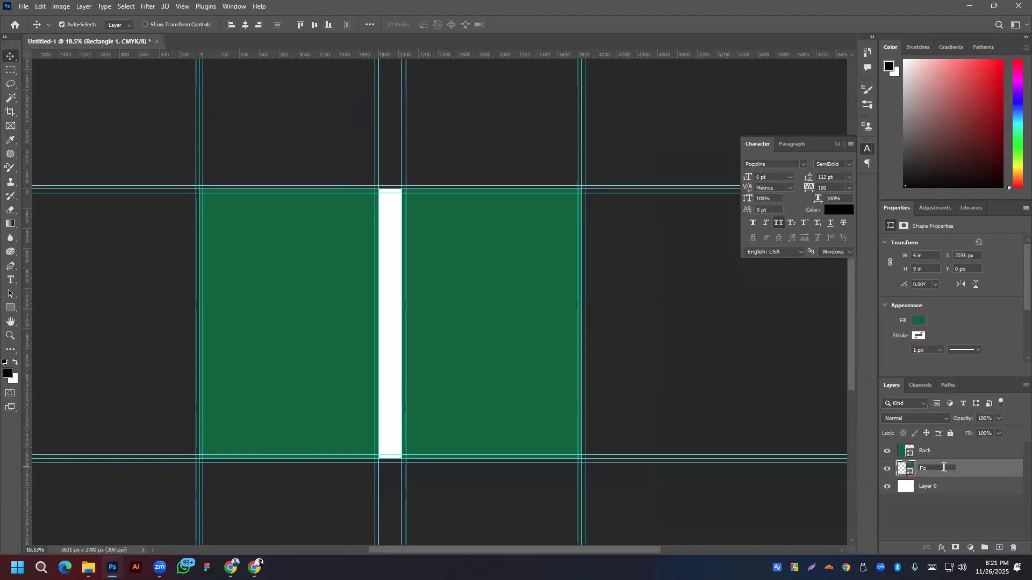
pyautogui.write('ront')
# Step: Duplicate Back to the right as layer 'Spinr', set it 0.77 in wide, centred horizontally
pyautogui.click(964, 472)
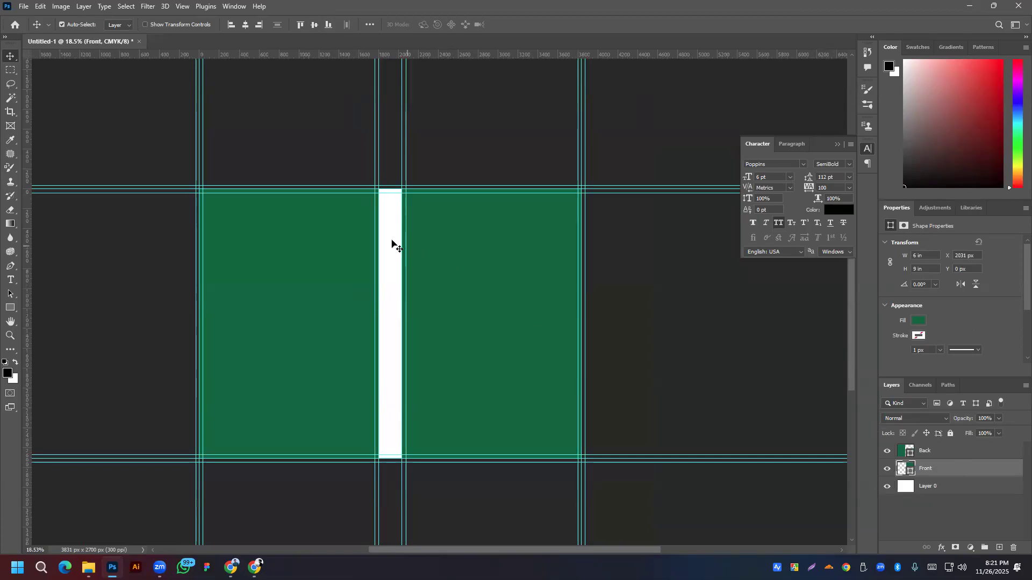
pyautogui.moveTo(297, 282); pyautogui.dragTo(387, 285)
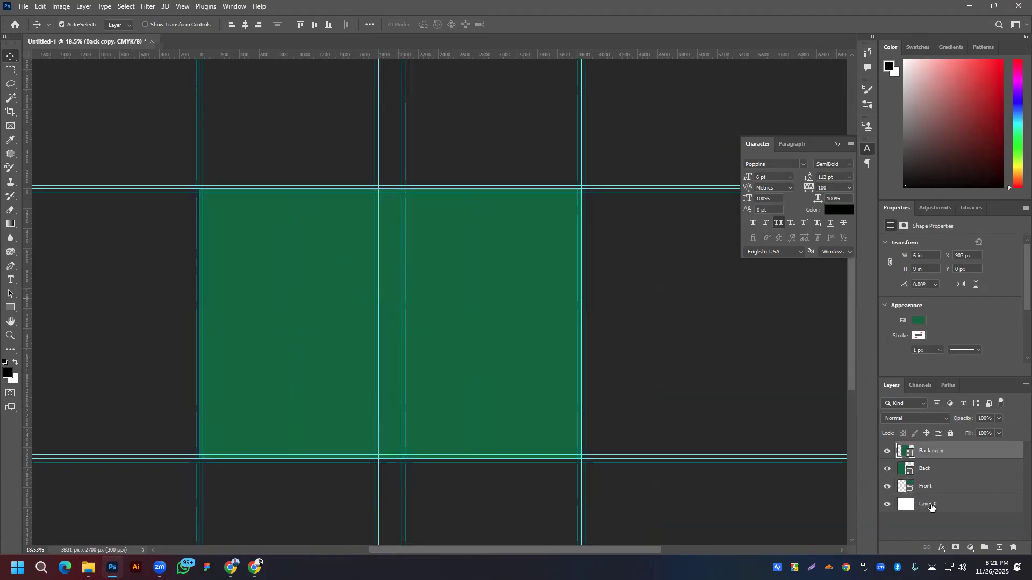
pyautogui.doubleClick(938, 450)
pyautogui.write('Sol')
pyautogui.click(922, 256)
pyautogui.write('6')
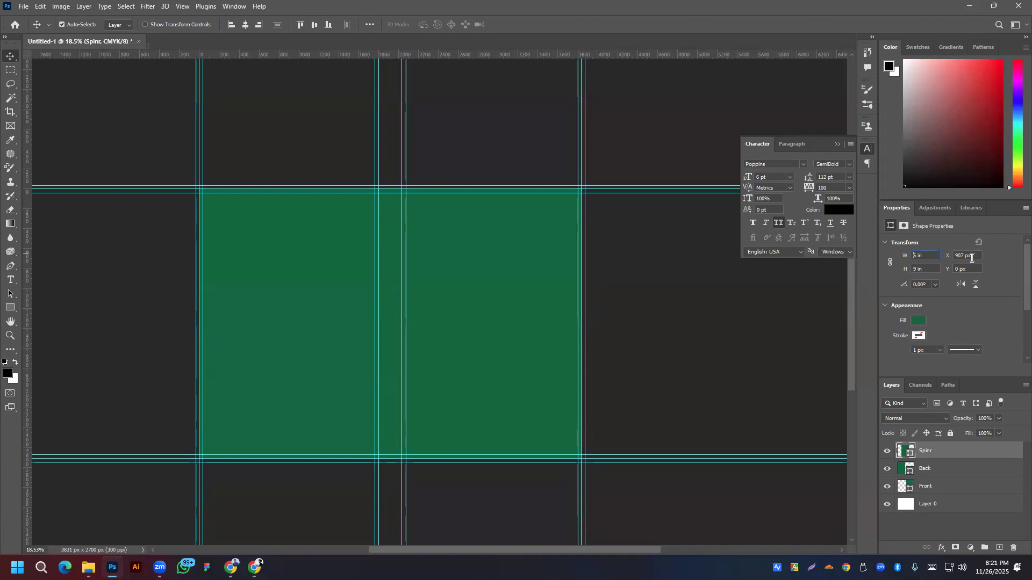
pyautogui.moveTo(916, 256); pyautogui.dragTo(910, 260)
pyautogui.write('0.77')
pyautogui.press('Return')
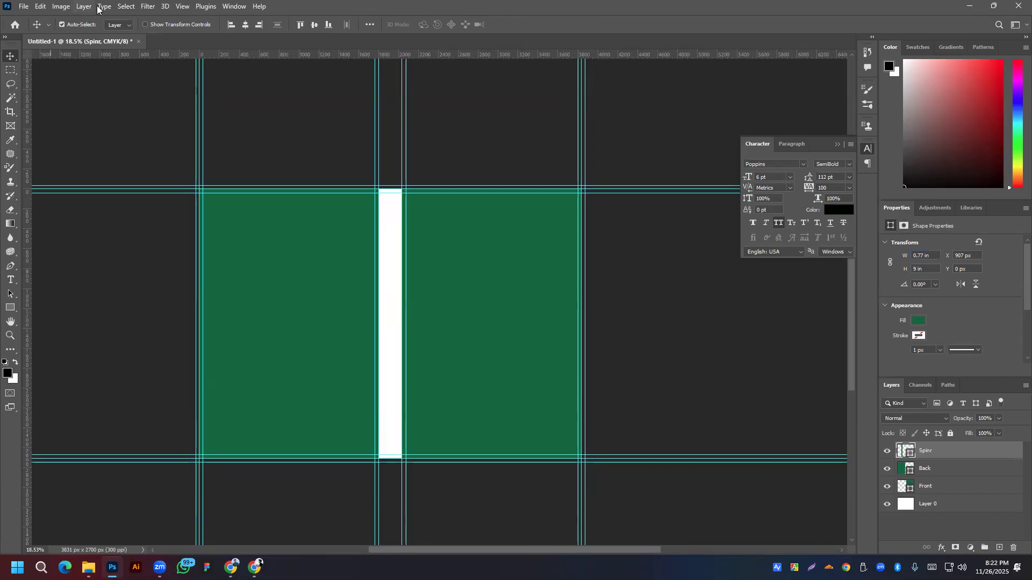
pyautogui.click(245, 24)
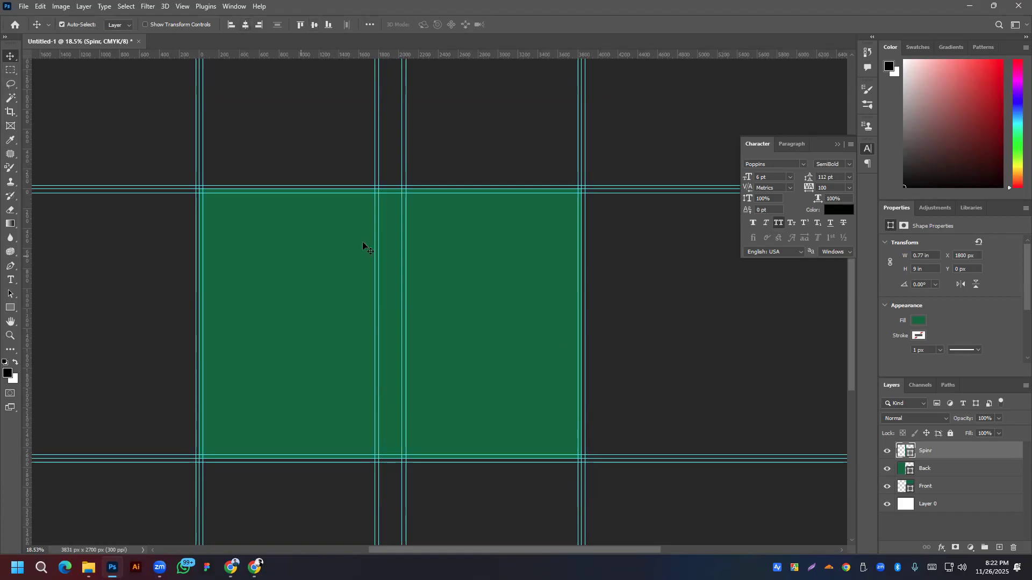
# Step: Fill the spine rectangle with purple
pyautogui.click(10, 309)
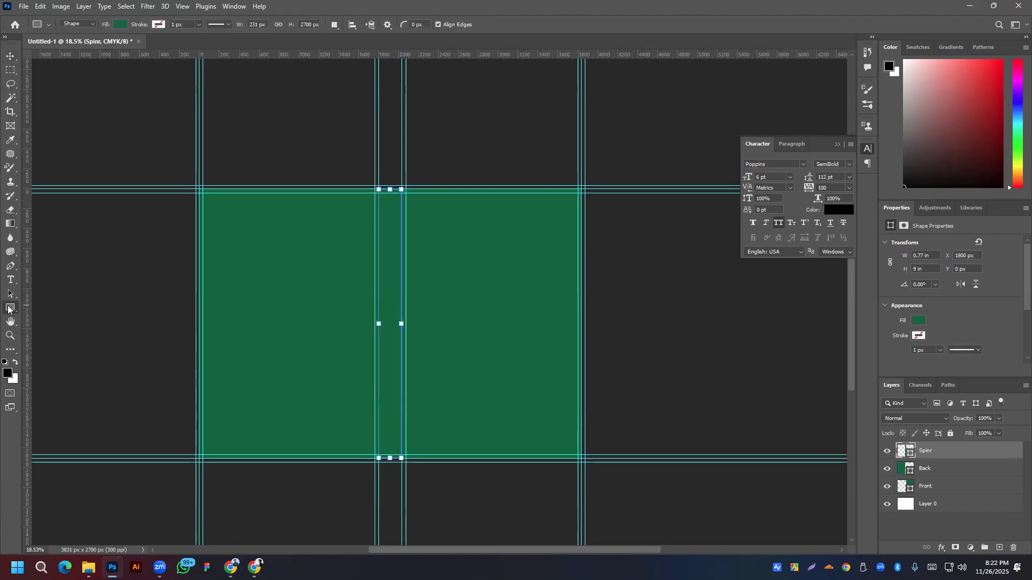
pyautogui.click(124, 24)
pyautogui.click(124, 24)
pyautogui.click(123, 25)
pyautogui.click(187, 81)
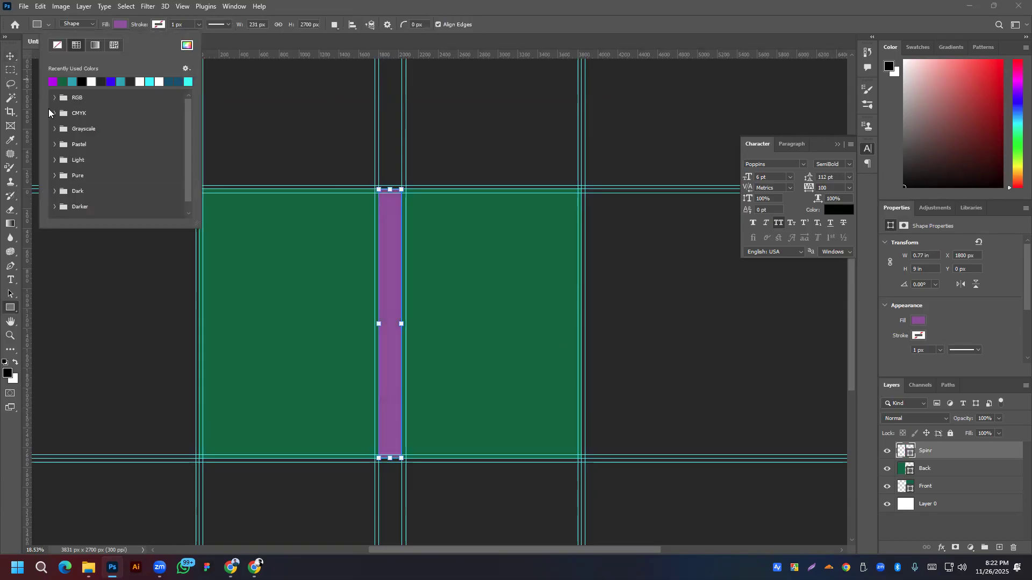
# Step: Fill the Back panel with dark red
pyautogui.click(10, 56)
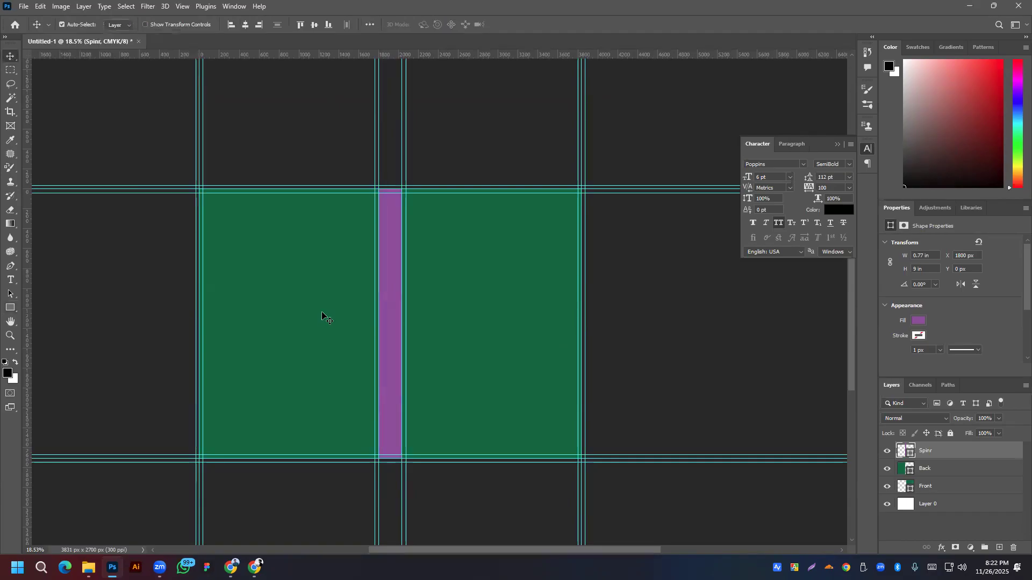
pyautogui.click(240, 347)
pyautogui.click(10, 307)
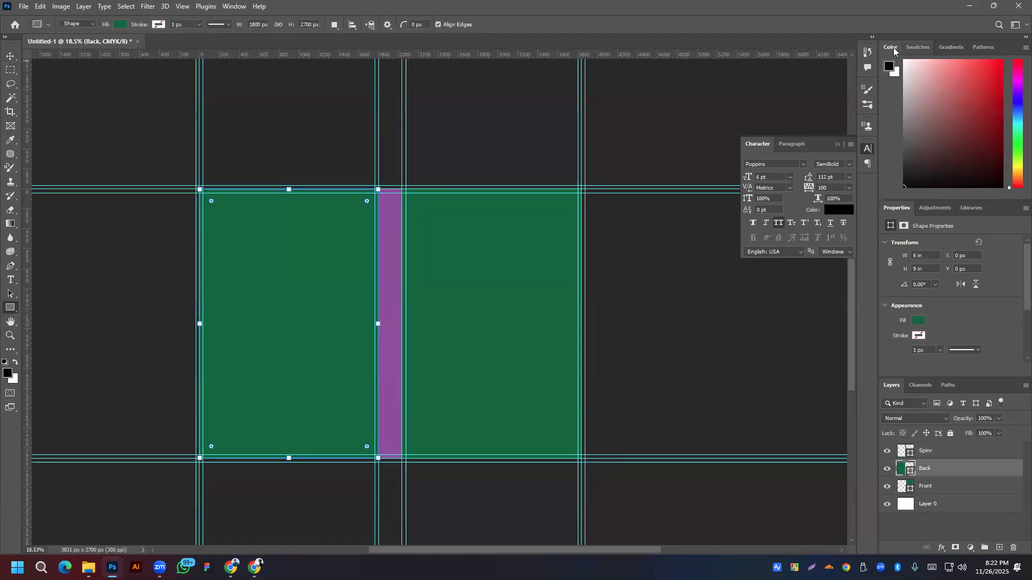
pyautogui.click(986, 122)
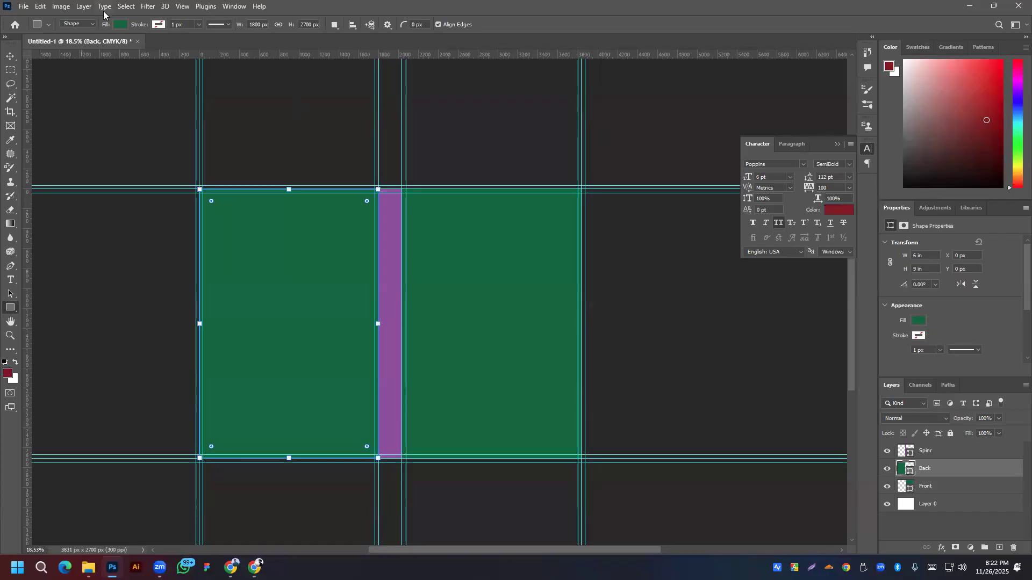
pyautogui.click(121, 24)
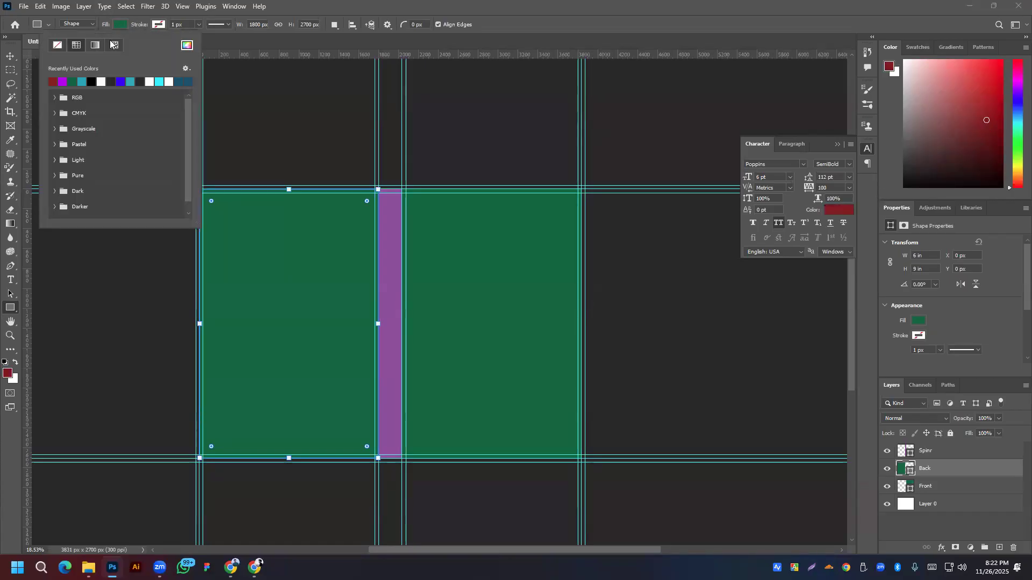
pyautogui.click(53, 82)
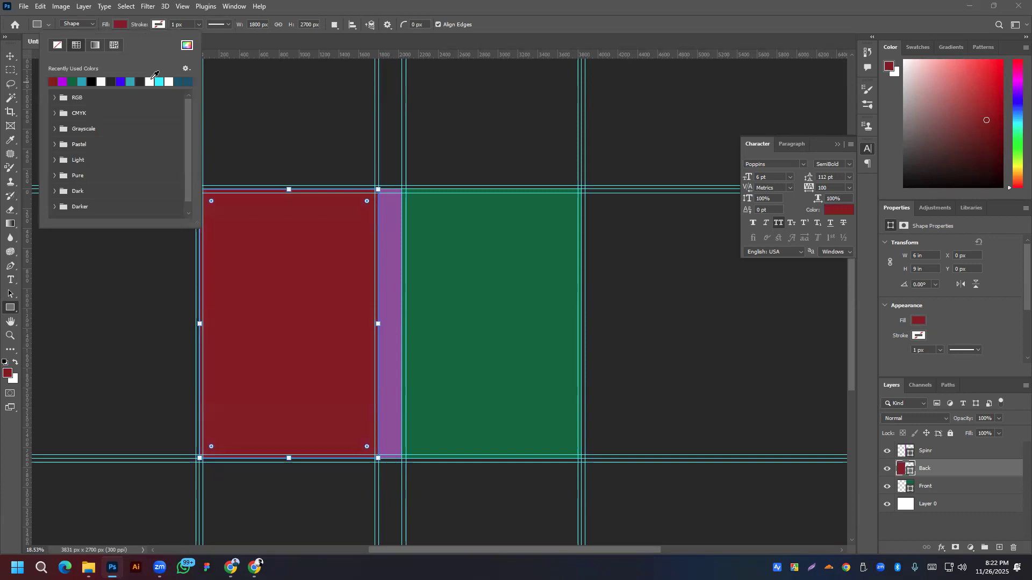
pyautogui.click(562, 2)
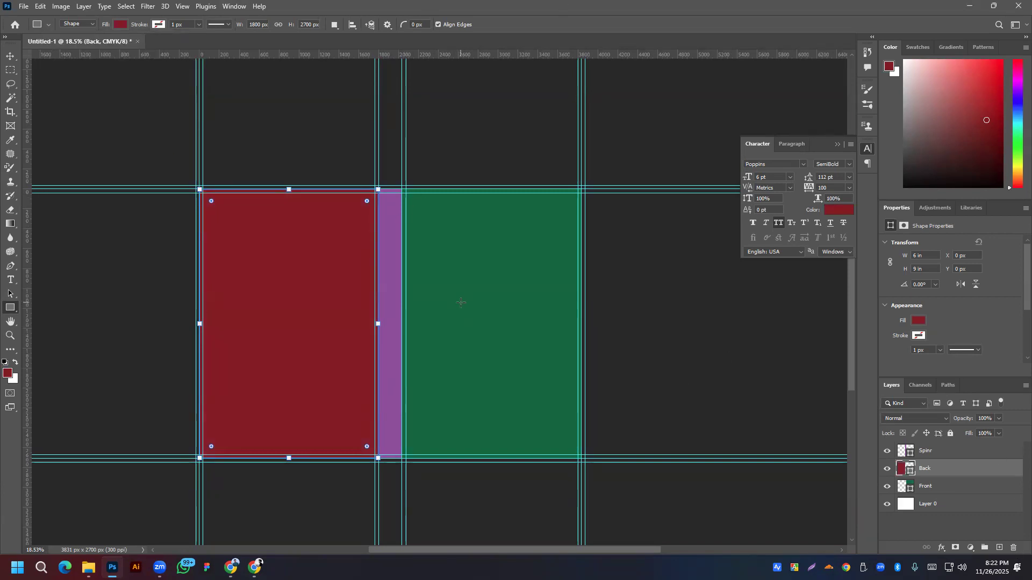
# Step: Move the Spinr layer below Layer 0 and select the green Front panel
pyautogui.moveTo(936, 456); pyautogui.dragTo(939, 515)
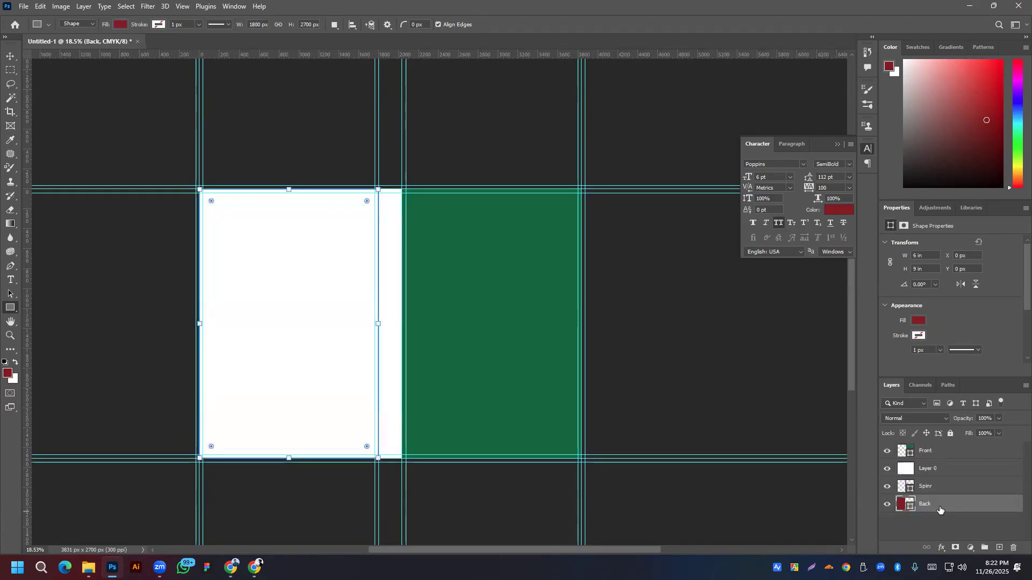
pyautogui.click(10, 56)
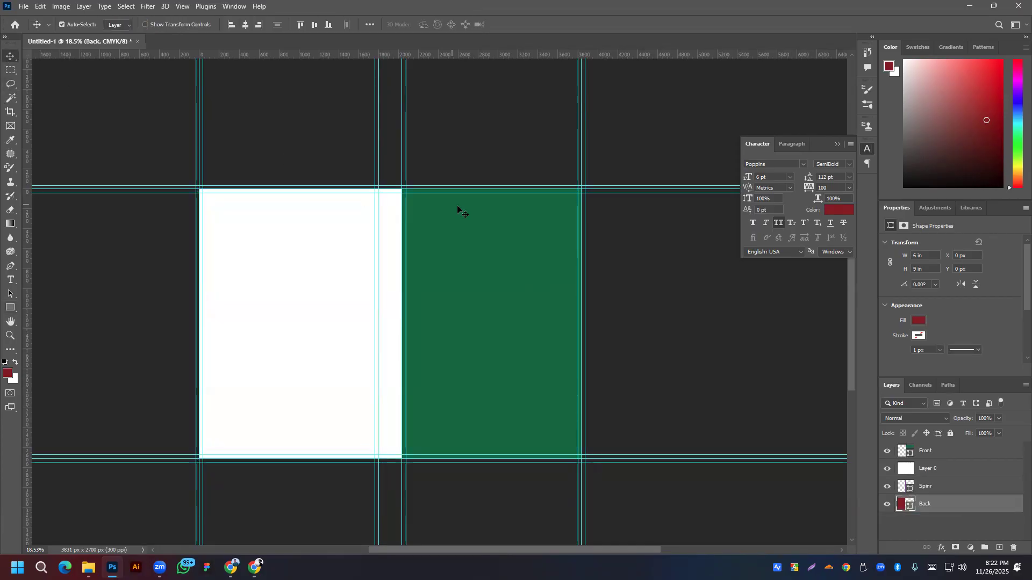
pyautogui.click(471, 246)
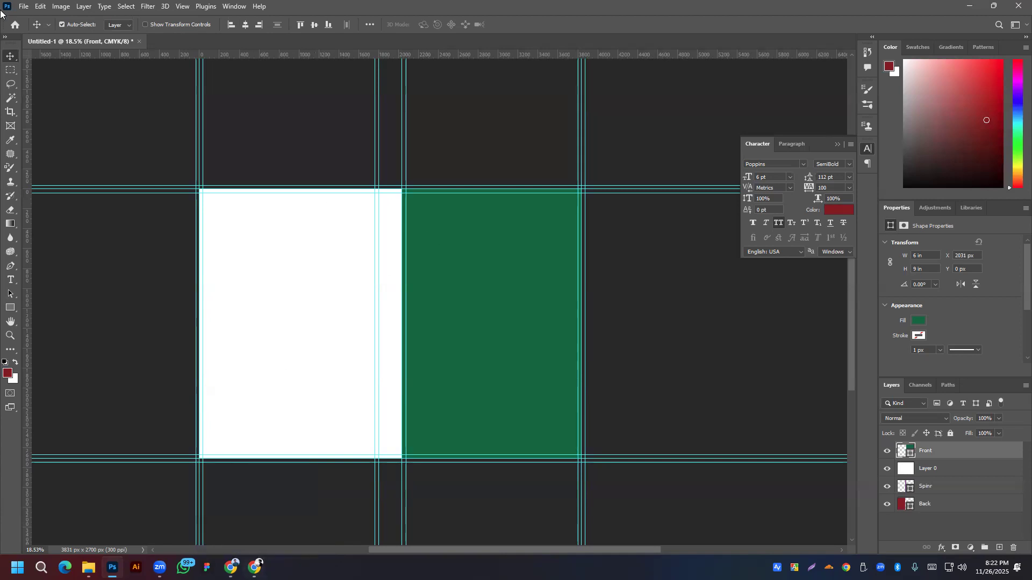
# Step: Place the mountain photo into the document as an embedded image
pyautogui.click(21, 9)
pyautogui.click(56, 221)
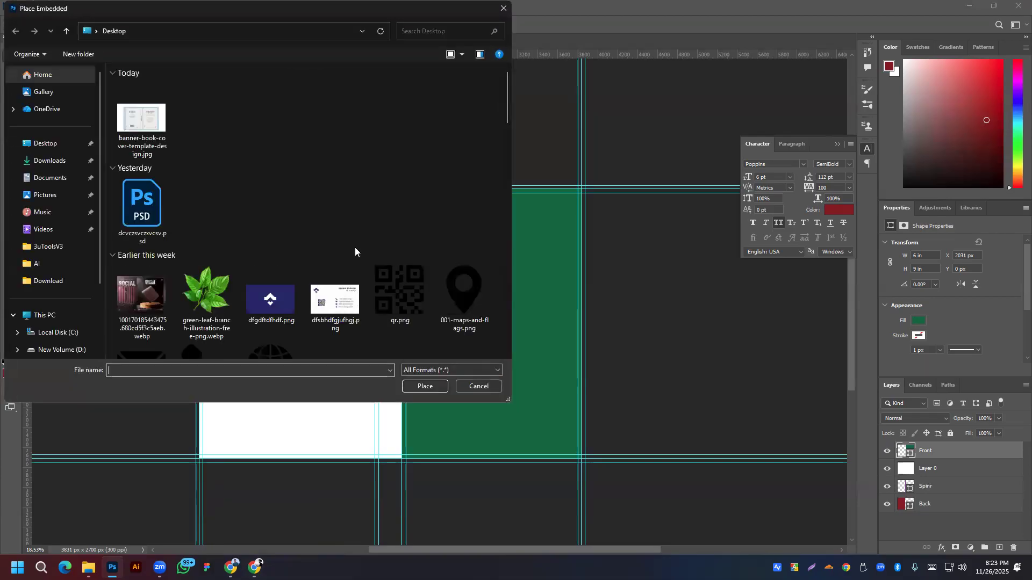
pyautogui.scroll(-5, 285, 216)
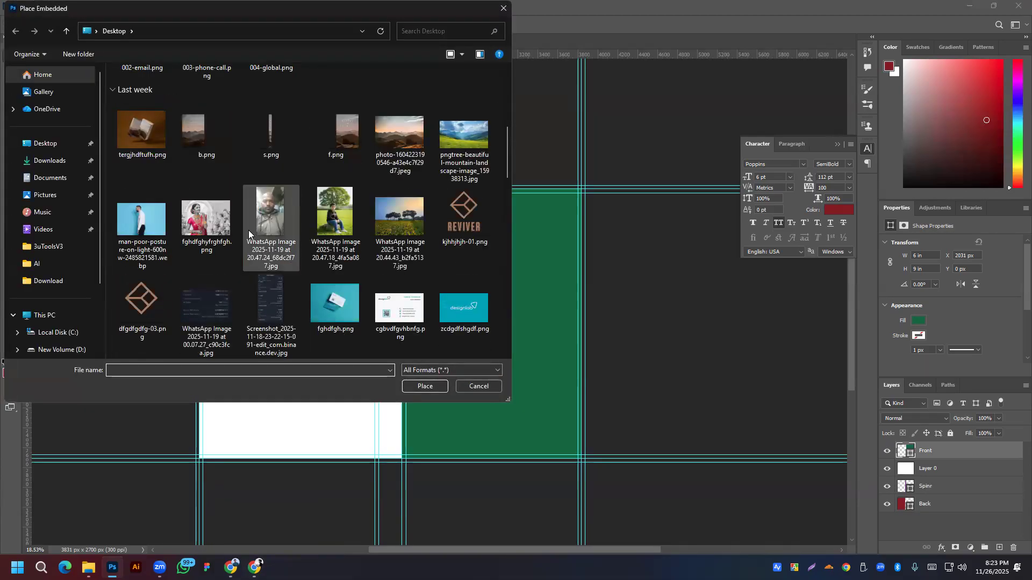
pyautogui.scroll(-3, 353, 237)
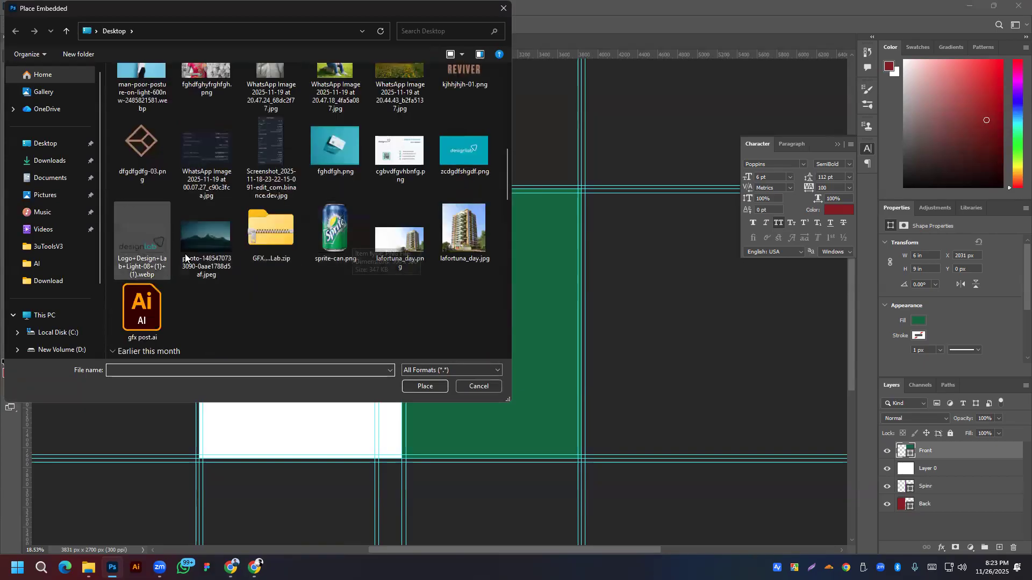
pyautogui.click(217, 233)
pyautogui.doubleClick(210, 231)
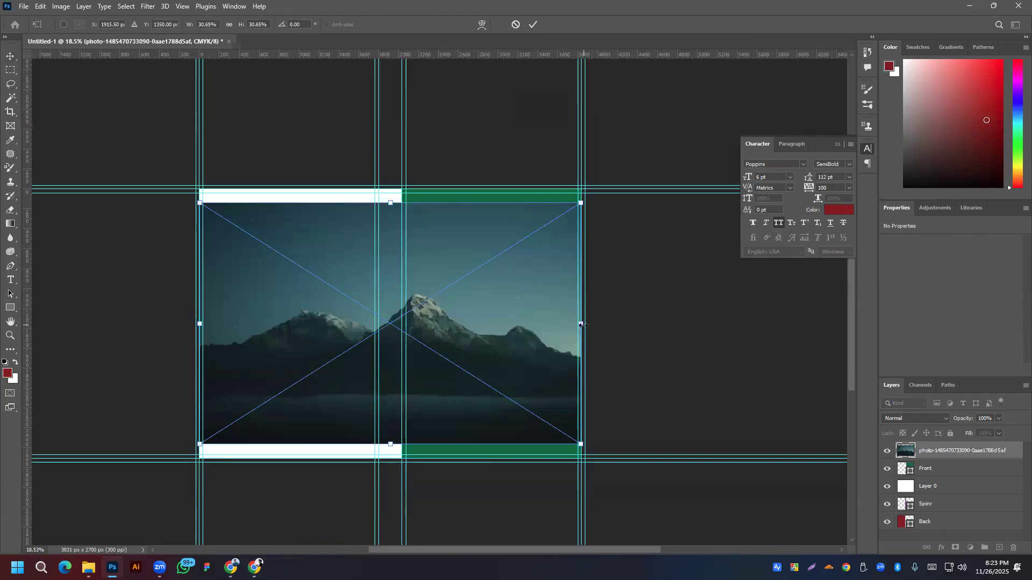
# Step: Scale and position the mountain photo over the front cover, then commit the transform
pyautogui.moveTo(581, 324); pyautogui.dragTo(745, 350)
pyautogui.moveTo(463, 325); pyautogui.dragTo(502, 332)
pyautogui.scroll(-1, 343, 306)
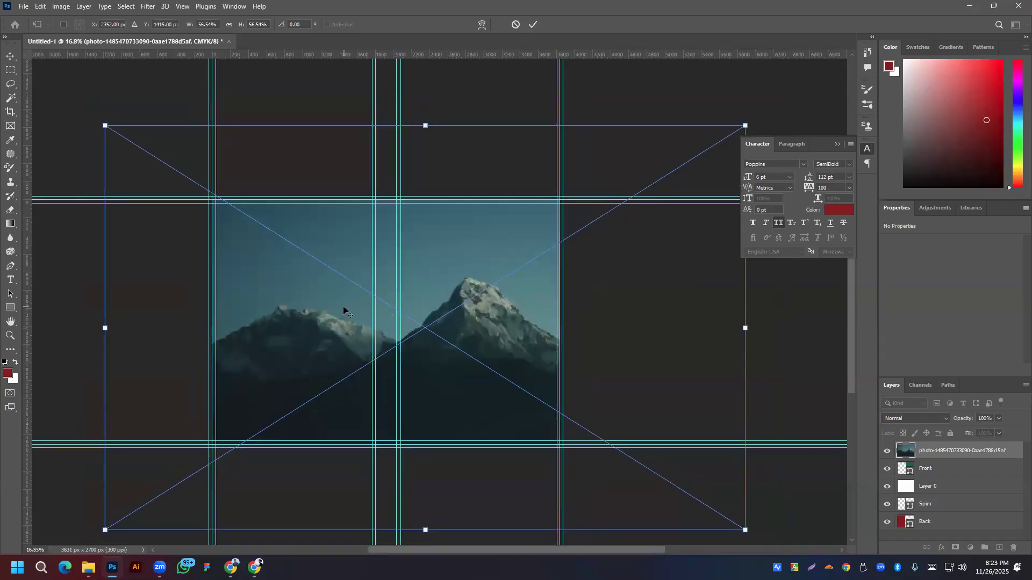
pyautogui.scroll(-3, 343, 305)
pyautogui.moveTo(621, 323); pyautogui.dragTo(587, 329)
pyautogui.moveTo(450, 321); pyautogui.dragTo(449, 334)
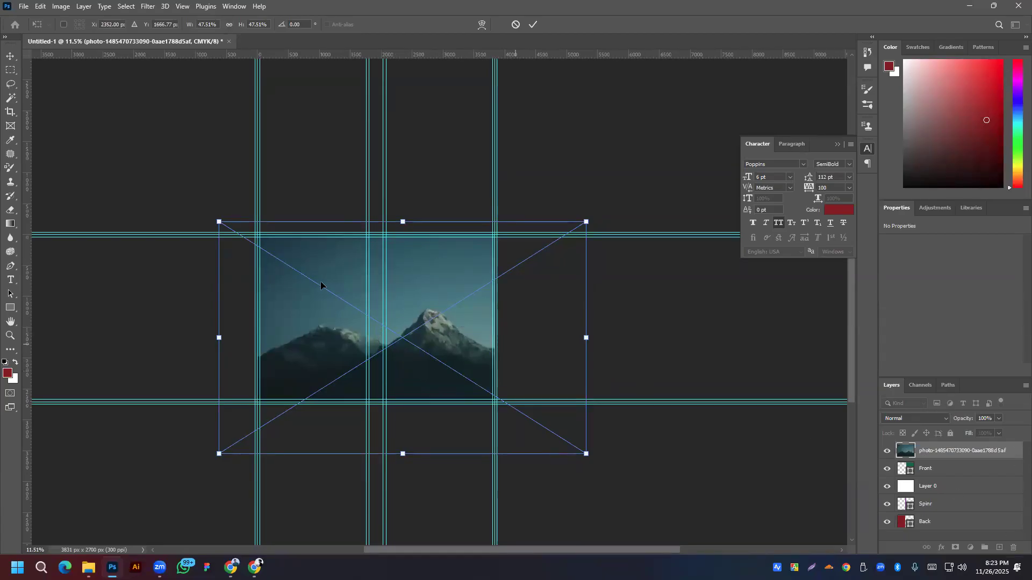
pyautogui.click(533, 25)
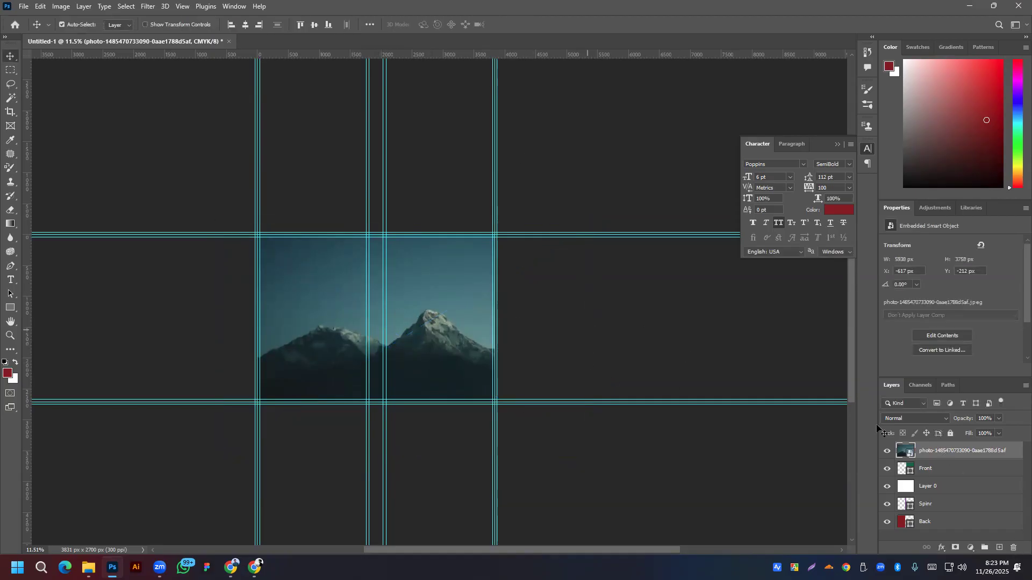
# Step: Make two copies of the mountain photo layer and move them below Layer 0
pyautogui.moveTo(937, 453); pyautogui.dragTo(999, 546)
pyautogui.hotkey('ctrl', '0')
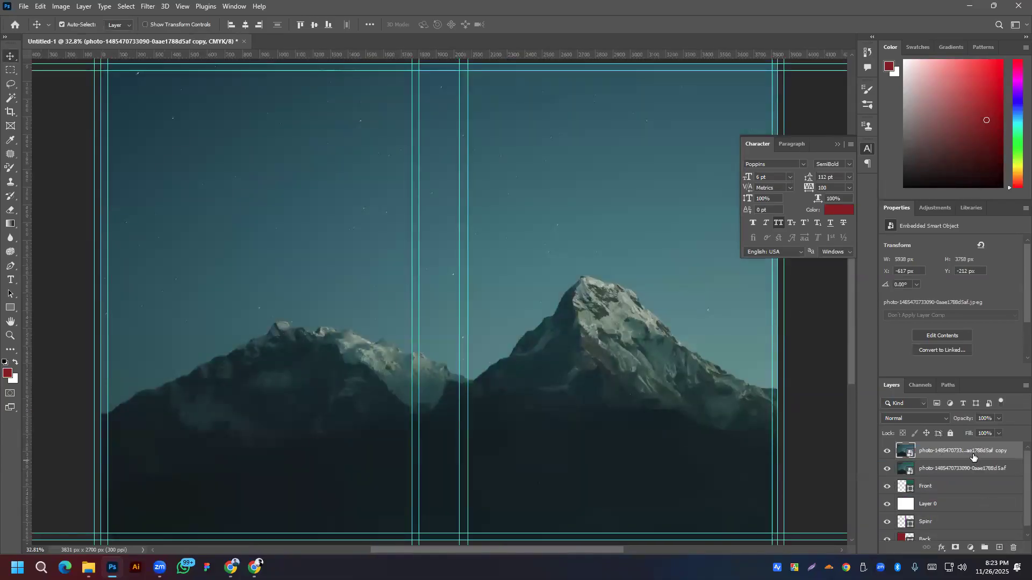
pyautogui.moveTo(969, 454); pyautogui.dragTo(998, 546)
pyautogui.keyDown('ctrl'); pyautogui.click(973, 471); pyautogui.keyUp('ctrl')
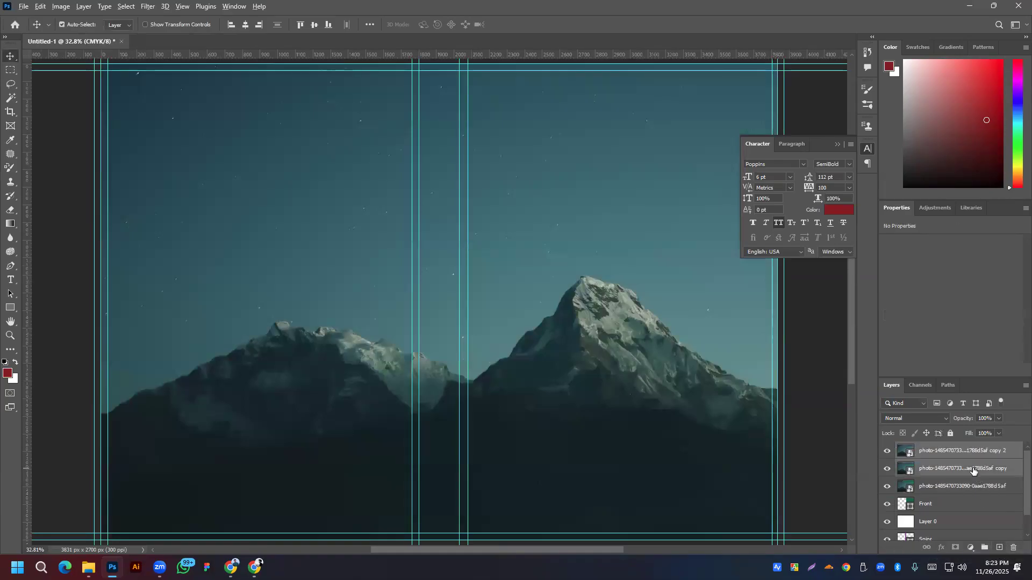
pyautogui.moveTo(938, 469); pyautogui.dragTo(940, 532)
# Step: Clip the original mountain photo into the Front shape with Create Clipping Mask
pyautogui.scroll(-3, 507, 323)
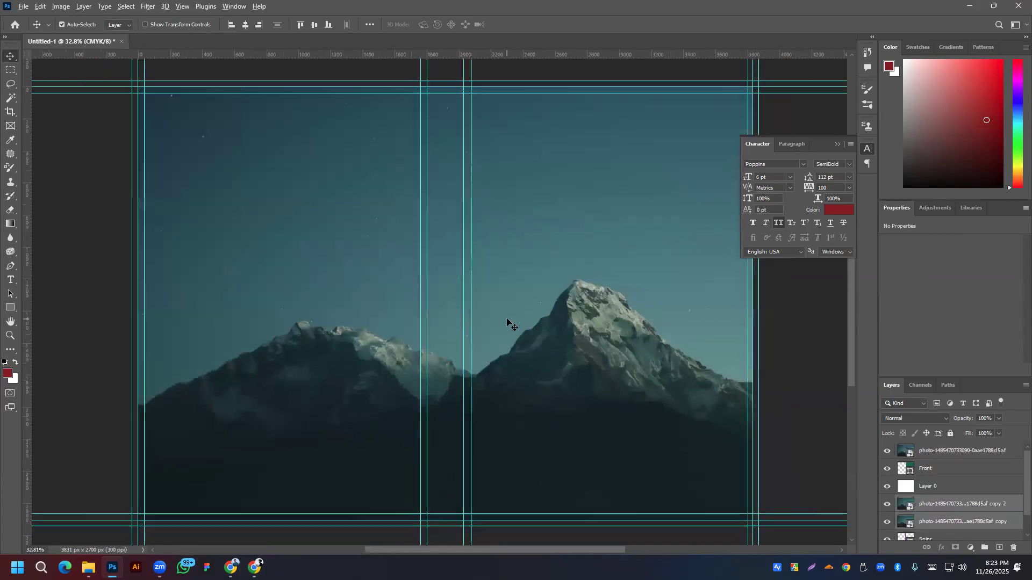
pyautogui.moveTo(621, 346); pyautogui.dragTo(511, 339)
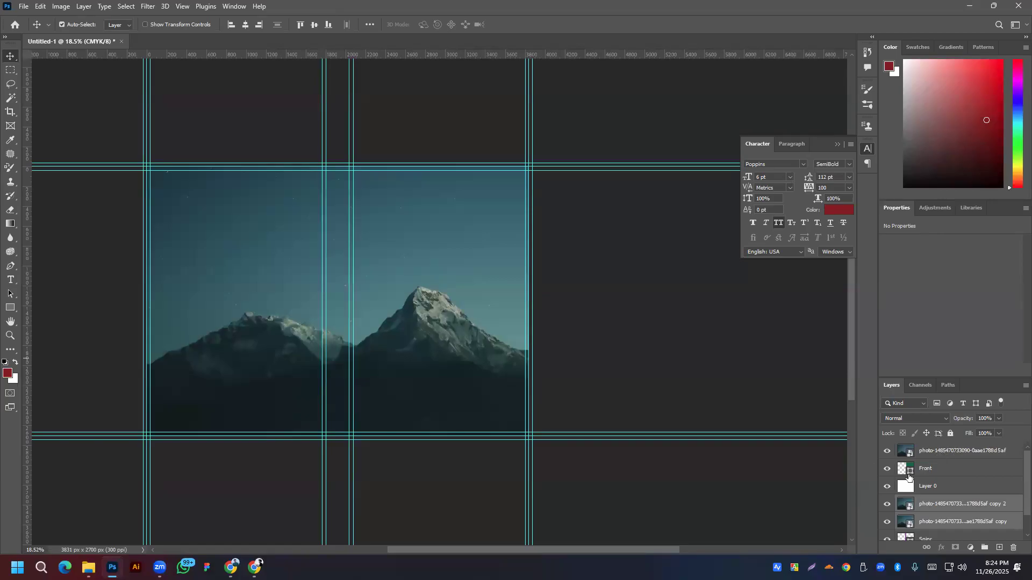
pyautogui.rightClick(968, 451)
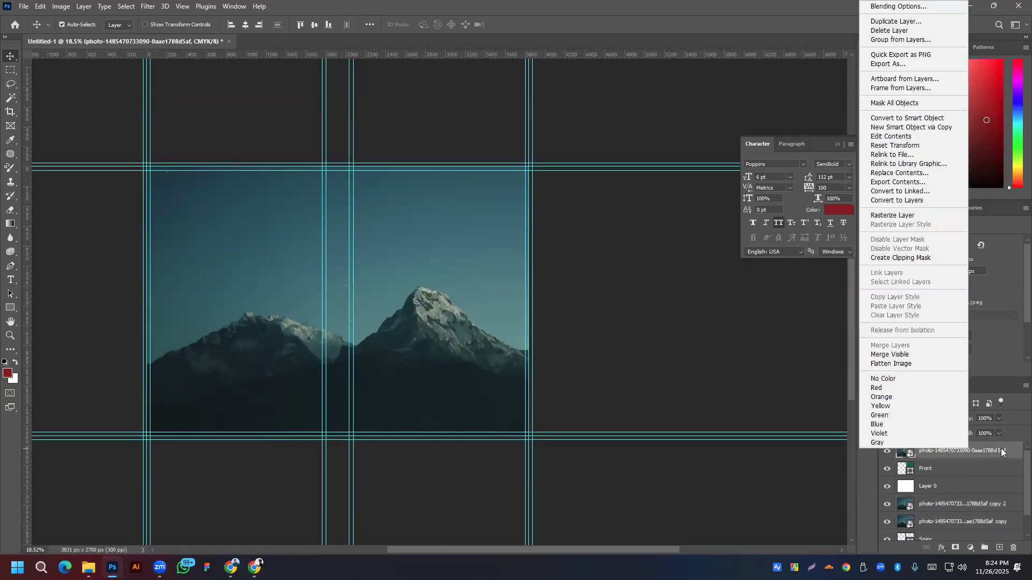
pyautogui.click(897, 259)
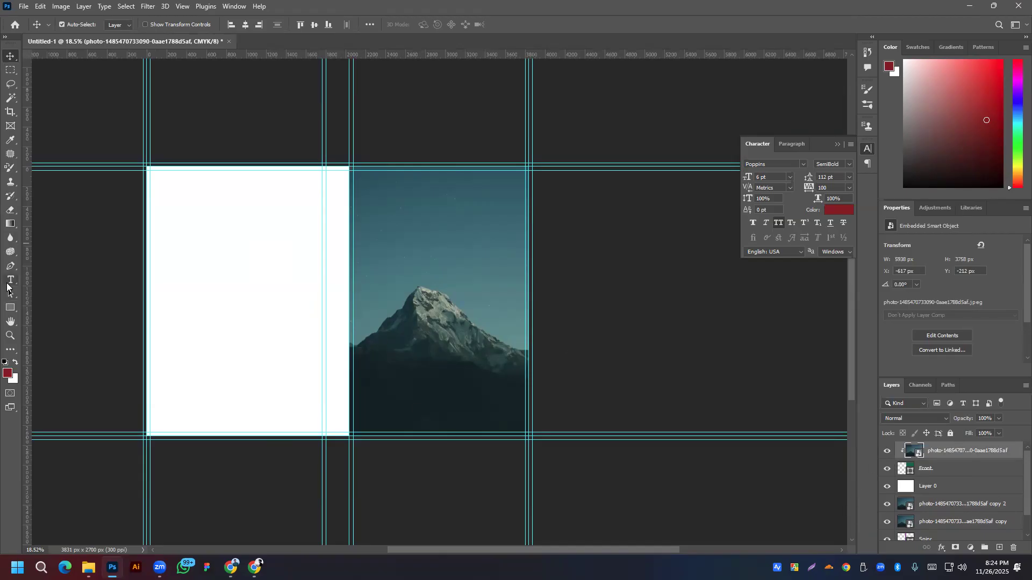
# Step: Add Lorem Ipsum placeholder text on the front cover and scale it up greatly
pyautogui.click(10, 280)
pyautogui.click(404, 241)
pyautogui.click(8, 58)
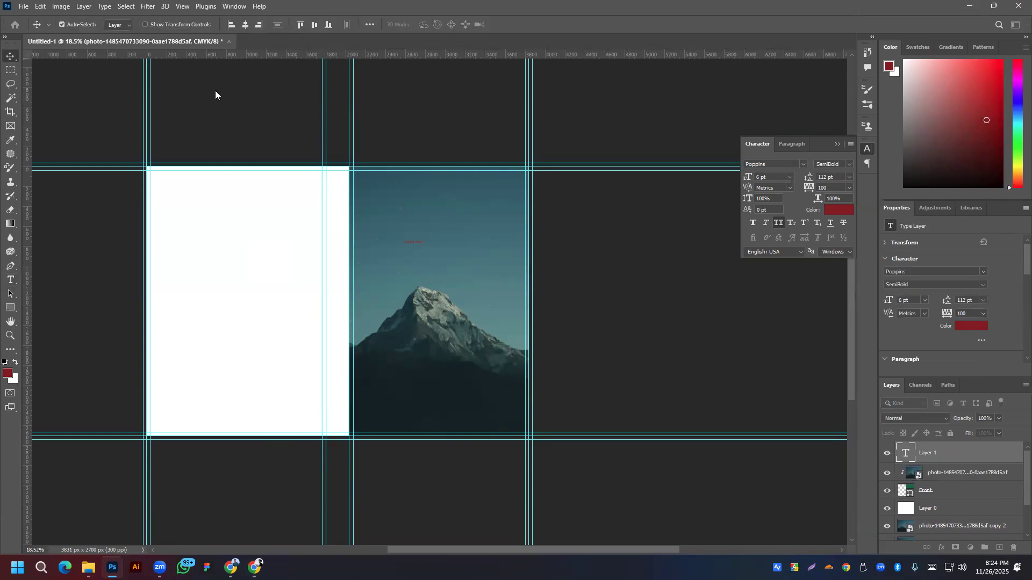
pyautogui.click(428, 236)
pyautogui.hotkey('ctrl', 't')
pyautogui.moveTo(425, 244); pyautogui.dragTo(472, 215)
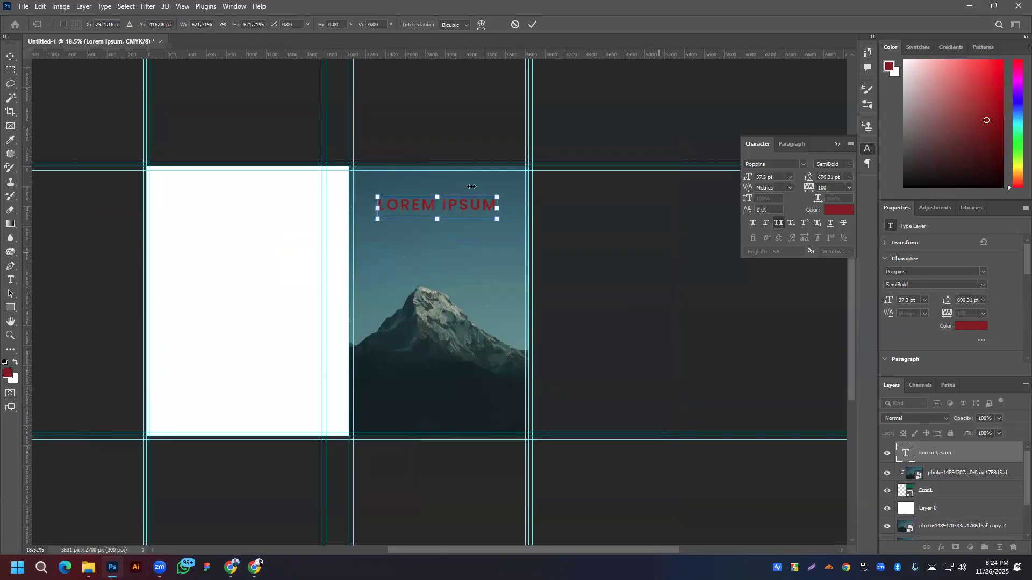
pyautogui.click(532, 24)
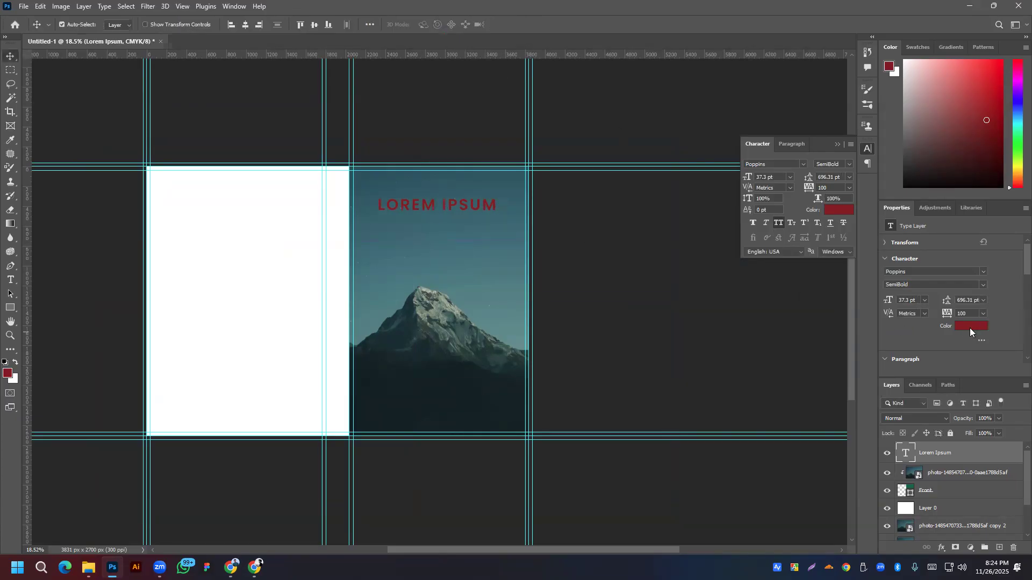
# Step: Make the title white in the Gathenia font with All Caps off, nudged slightly up
pyautogui.click(970, 326)
pyautogui.moveTo(138, 236); pyautogui.dragTo(114, 219)
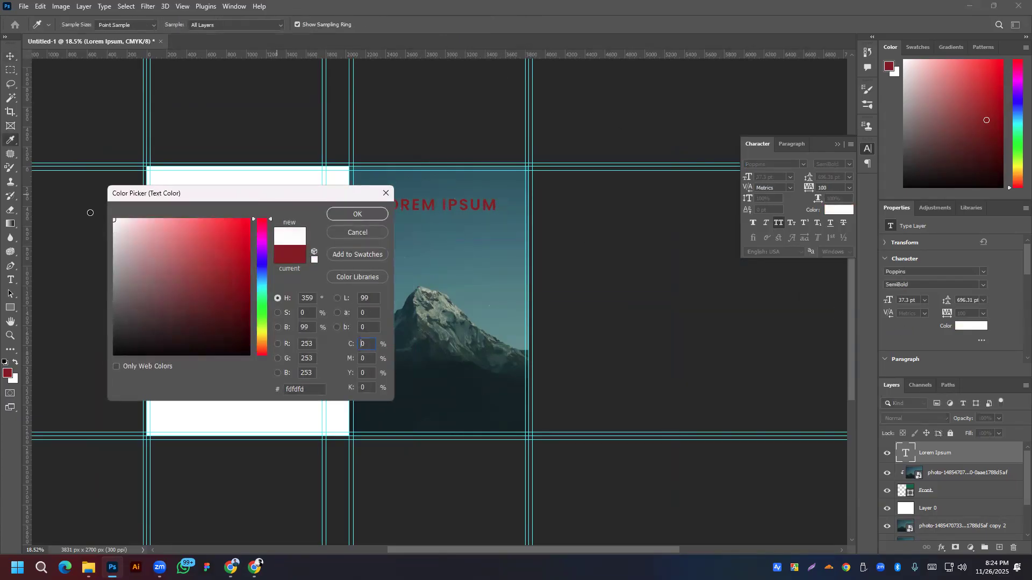
pyautogui.click(349, 215)
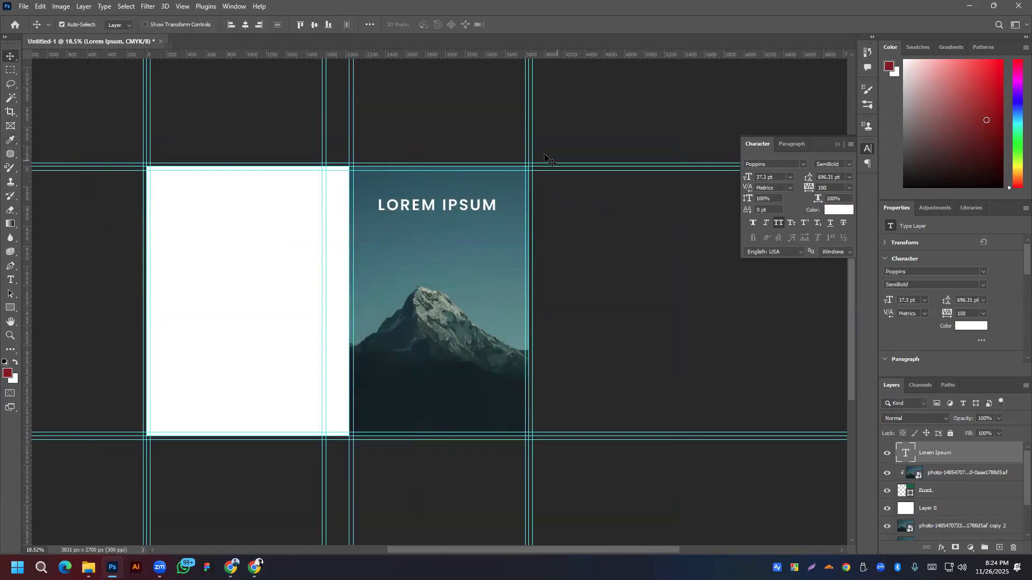
pyautogui.click(804, 163)
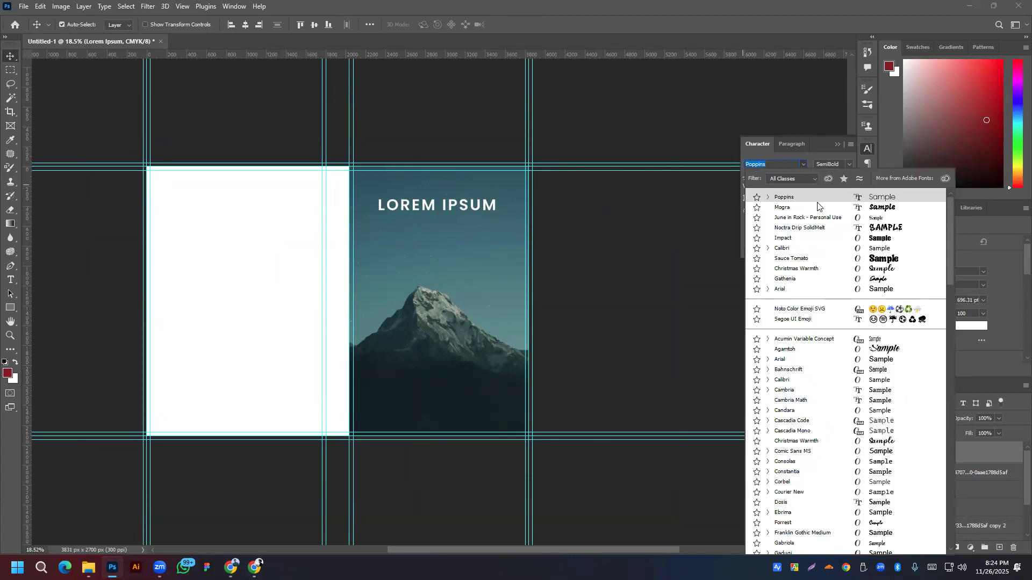
pyautogui.click(858, 279)
pyautogui.scroll(-3, 937, 309)
pyautogui.click(889, 310)
pyautogui.moveTo(429, 208); pyautogui.dragTo(429, 205)
pyautogui.doubleClick(428, 205)
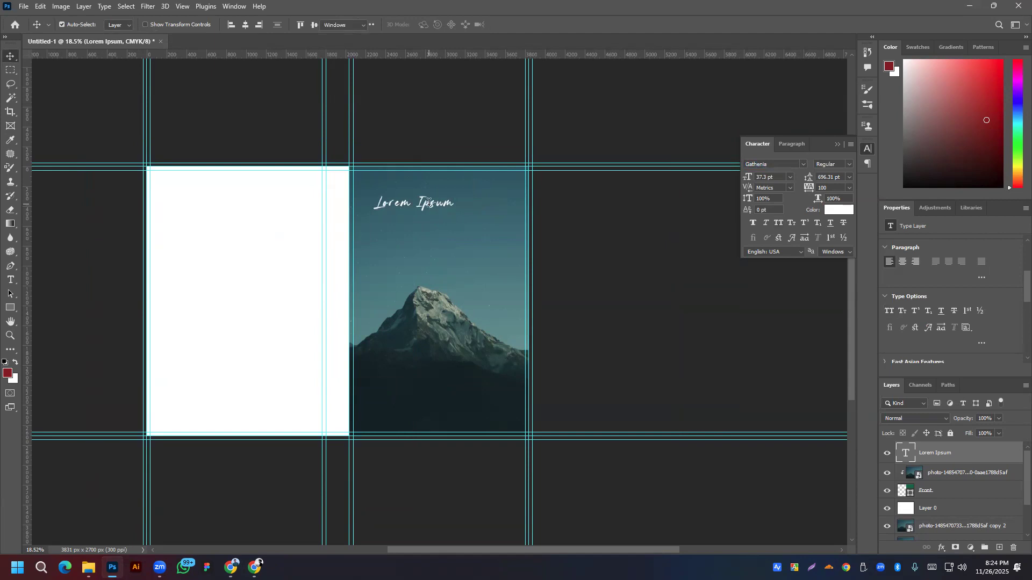
# Step: In Chrome, search Google for 'mountain related book'
pyautogui.click(231, 568)
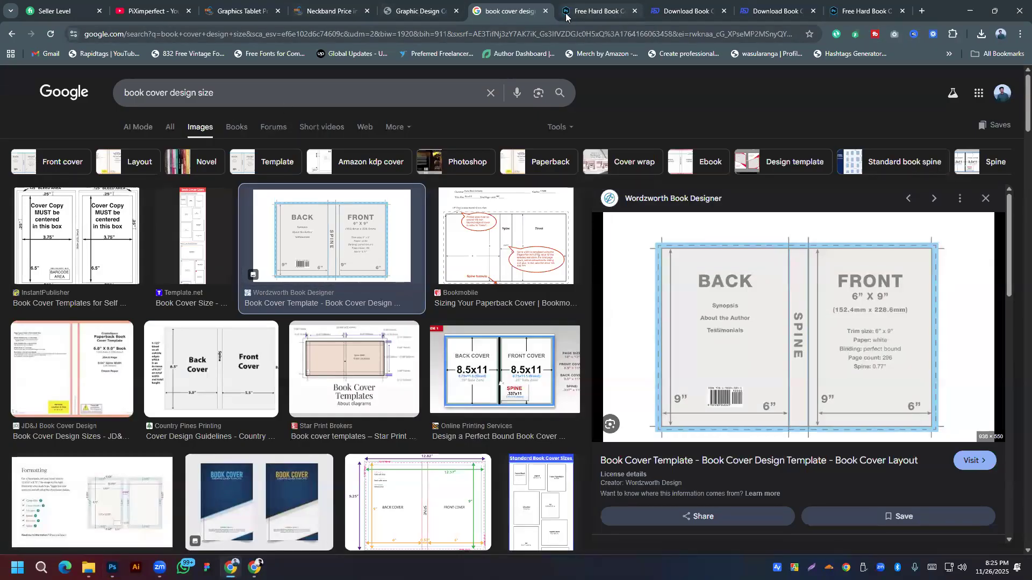
pyautogui.click(304, 96)
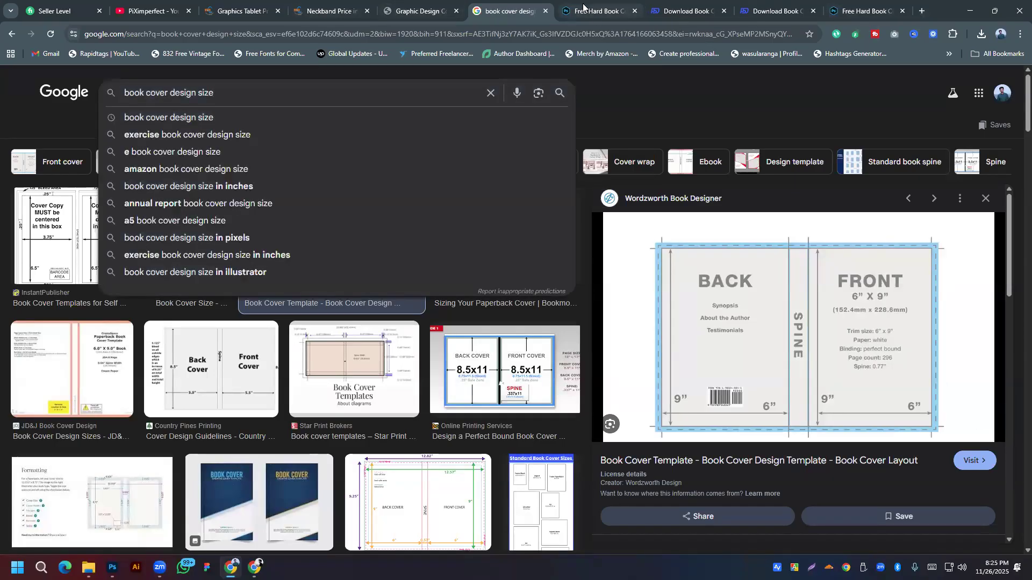
pyautogui.click(583, 6)
pyautogui.click(683, 10)
pyautogui.click(399, 35)
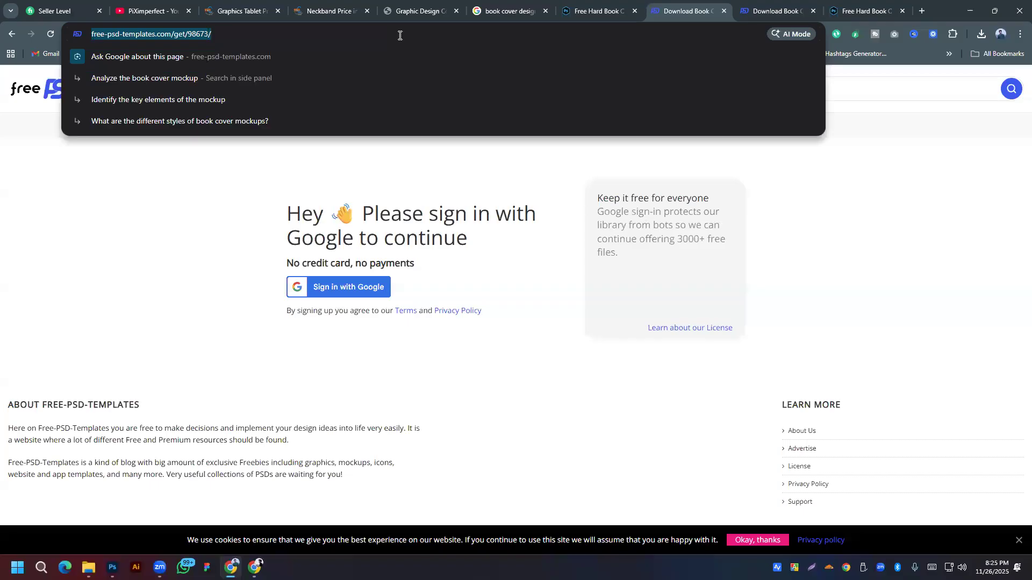
pyautogui.write('mounta')
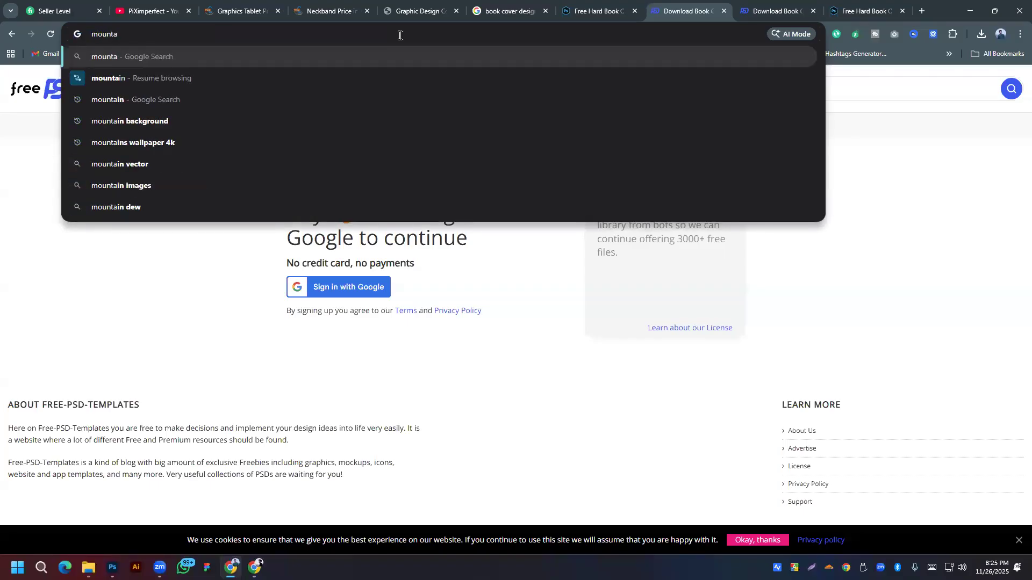
pyautogui.write('in related book')
pyautogui.press('Return')
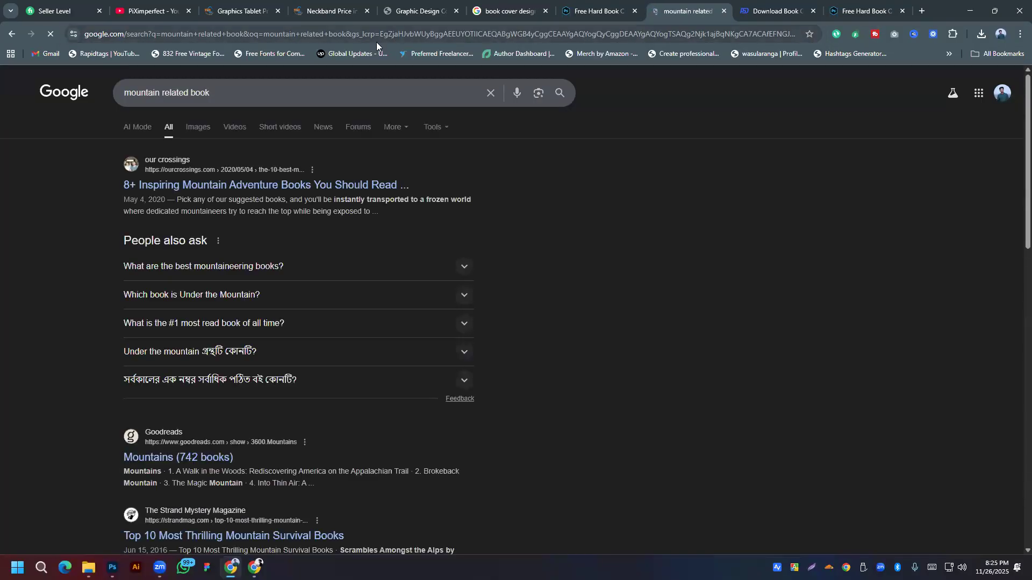
# Step: Refine the query to 'mountain related book name' and ask Google's AI Mode for title ideas
pyautogui.click(268, 89)
pyautogui.write('name')
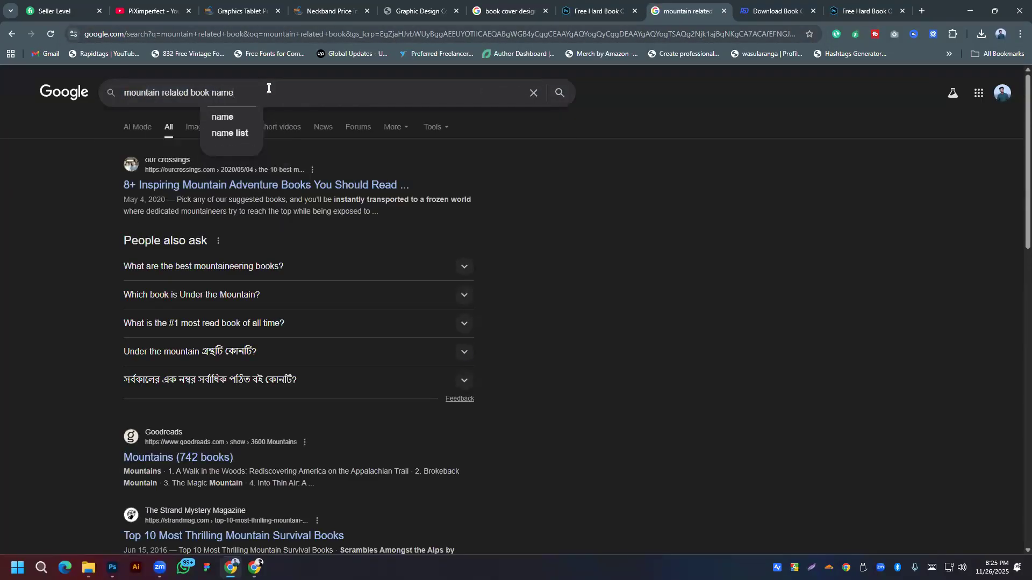
pyautogui.press('Return')
pyautogui.click(207, 126)
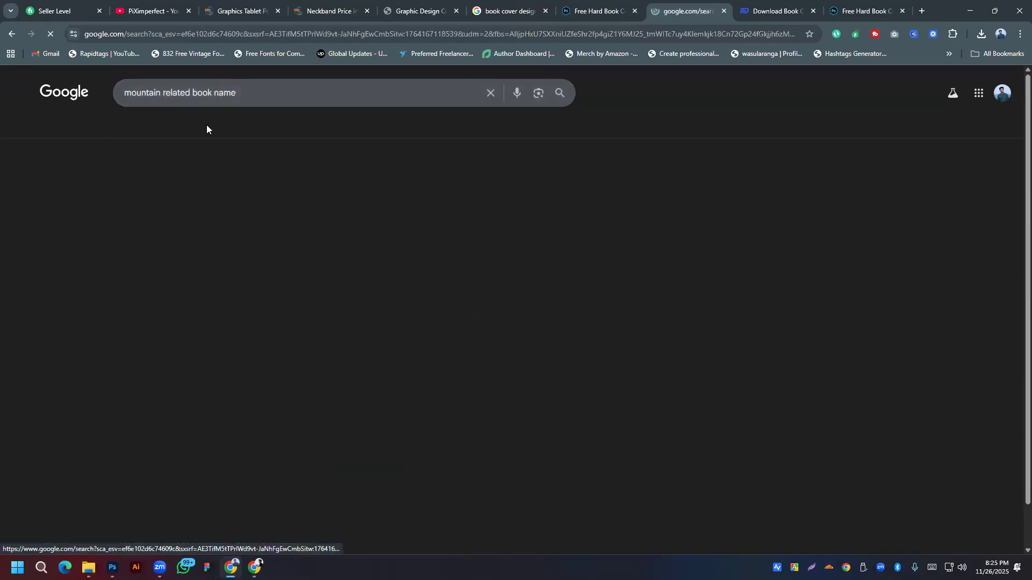
pyautogui.click(139, 129)
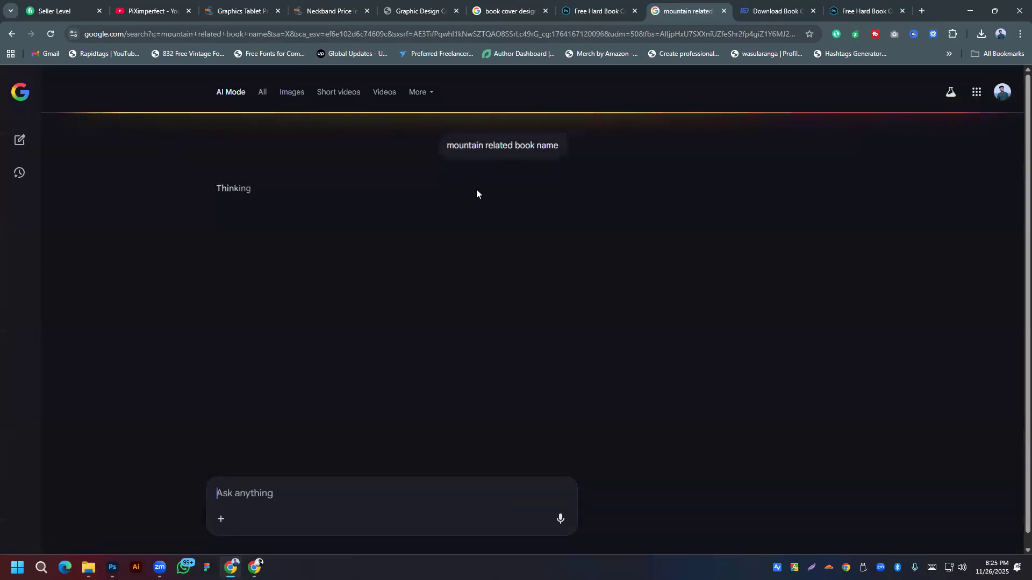
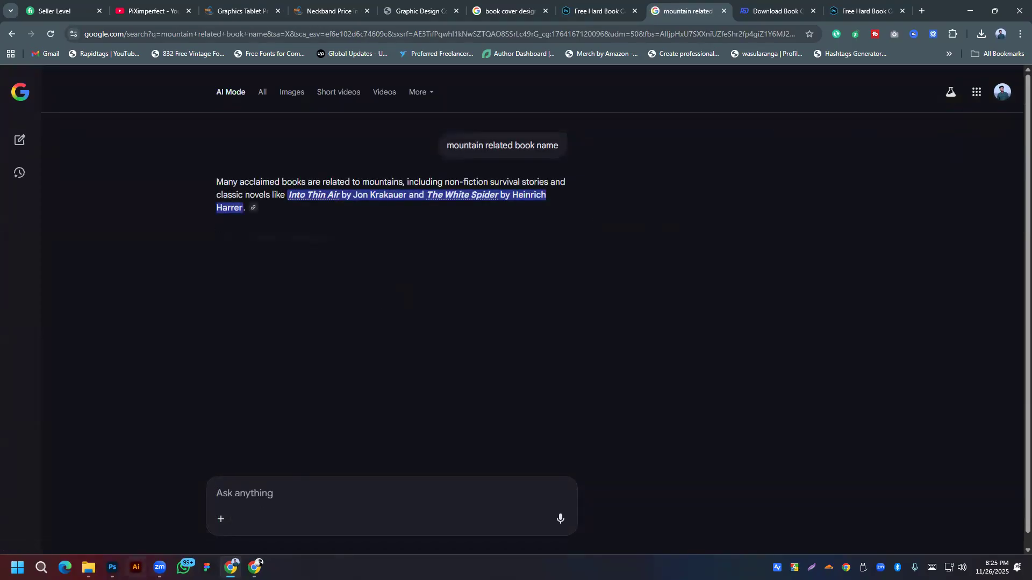
# Step: Leave the Chrome mountain-title results and bring the Photoshop book cover back up
pyautogui.hotkey('alt', 'Tab')
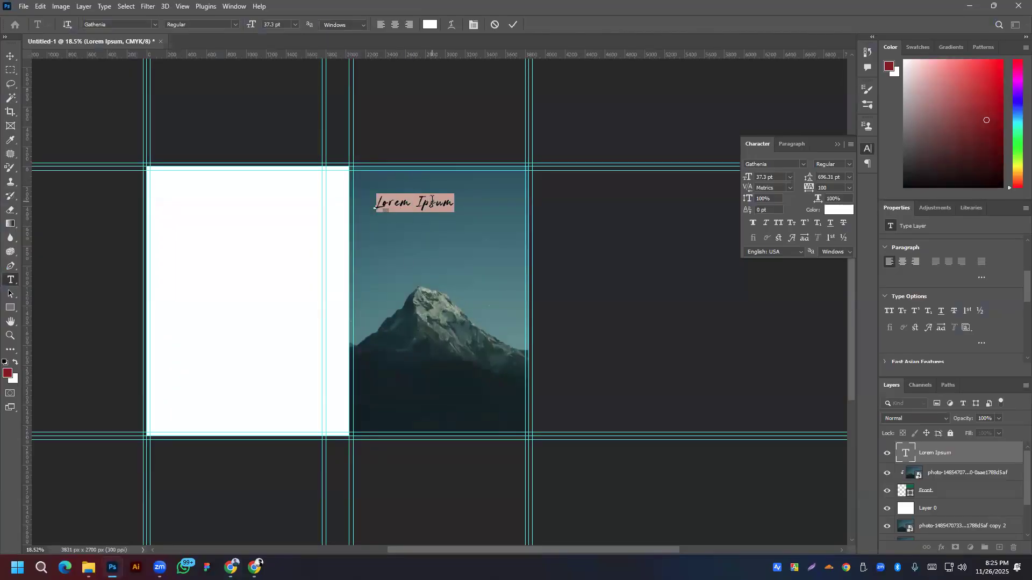
# Step: Replace the placeholder with 'Mindset', move it toward the cover top and enlarge it
pyautogui.write('Mindset')
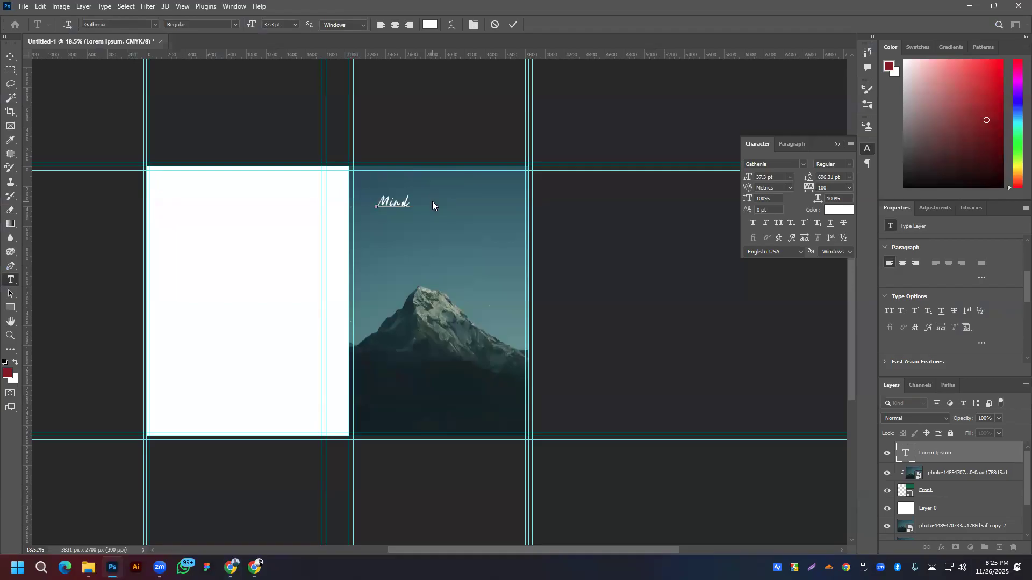
pyautogui.click(10, 56)
pyautogui.scroll(3, 380, 218)
pyautogui.moveTo(393, 211); pyautogui.dragTo(459, 196)
pyautogui.hotkey('ctrl', 't')
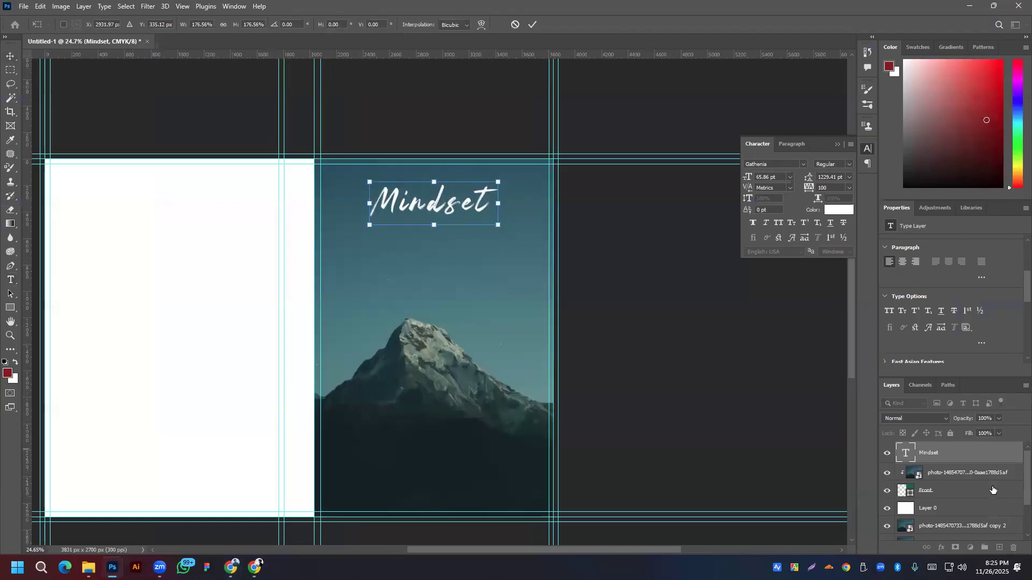
pyautogui.click(532, 24)
# Step: Duplicate the Mindset title just below it and retype the copy as 'of Mountain'
pyautogui.moveTo(452, 215); pyautogui.dragTo(451, 251)
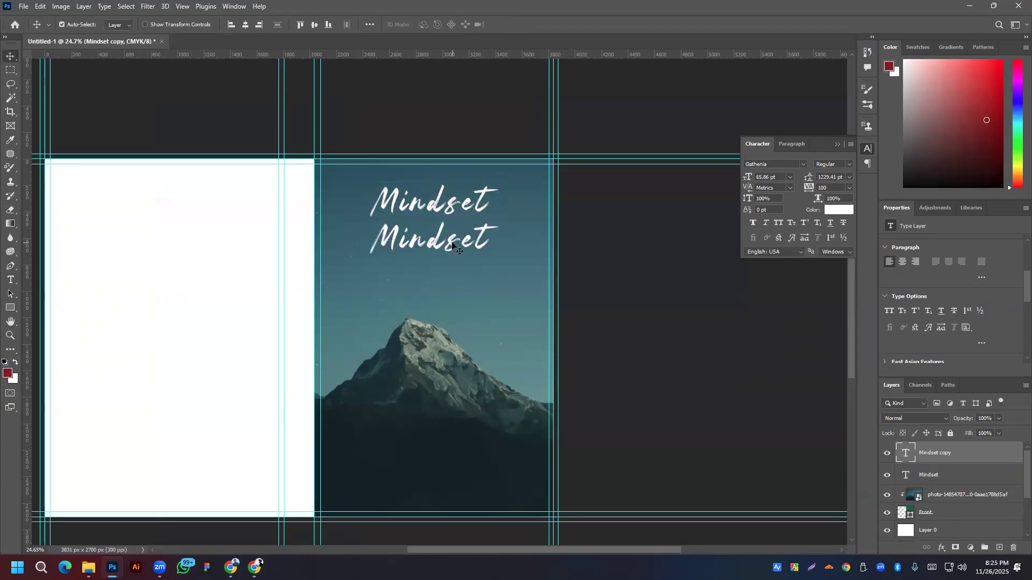
pyautogui.doubleClick(451, 239)
pyautogui.write('of')
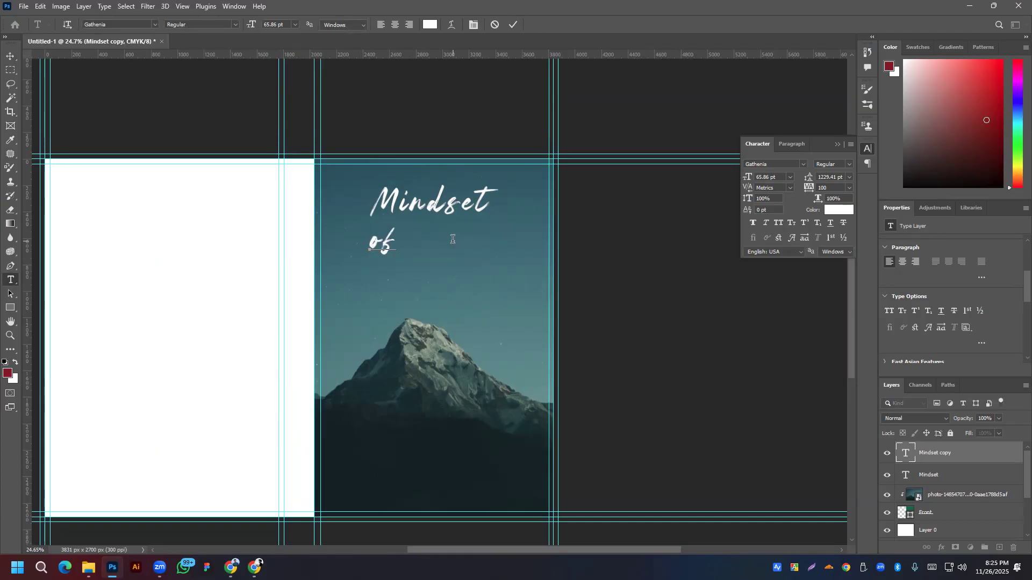
pyautogui.scroll(-3, 457, 262)
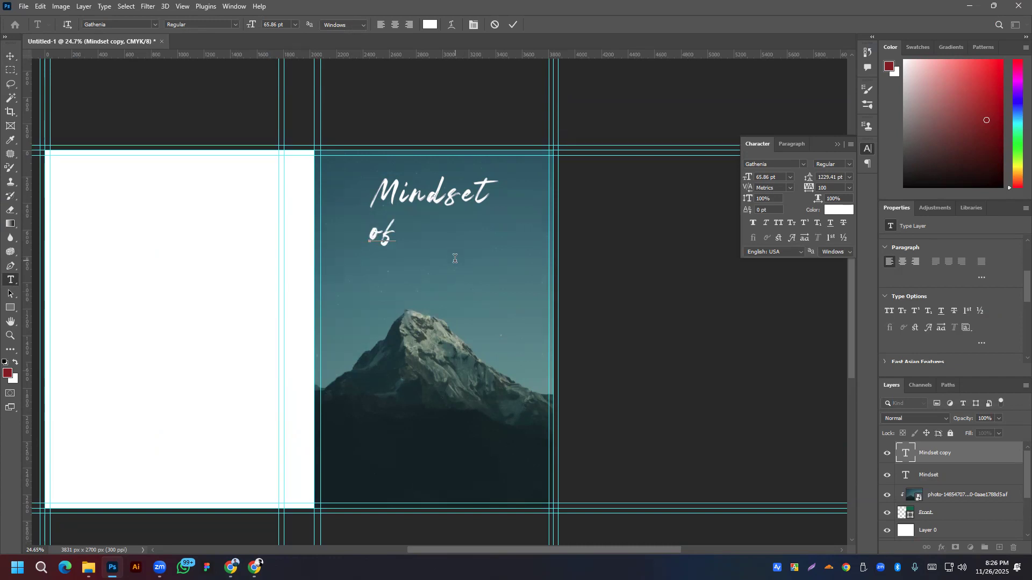
pyautogui.hotkey('ctrl', 'z')
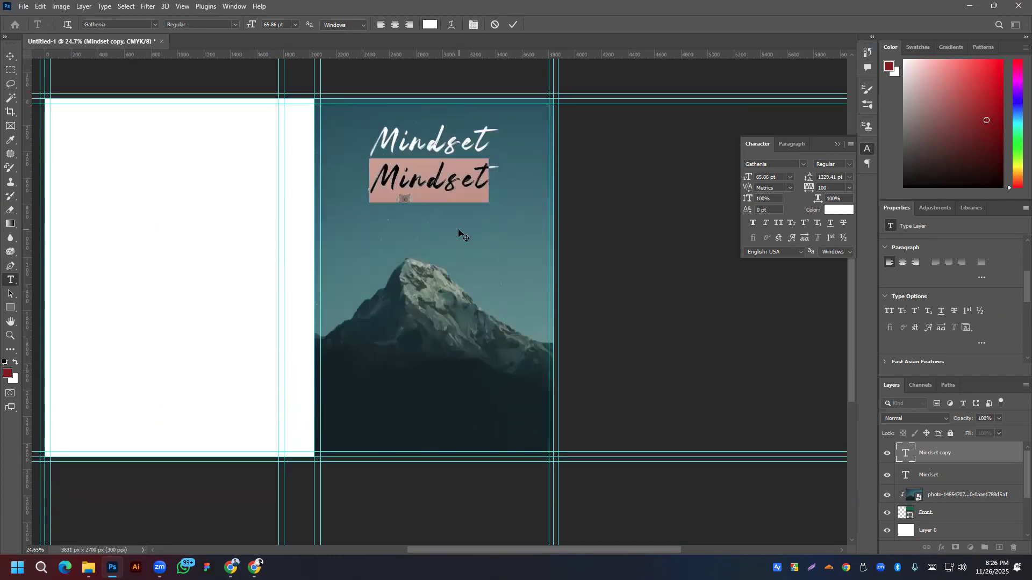
pyautogui.hotkey('ctrl', 'shift', 'z')
pyautogui.scroll(-5, 458, 229)
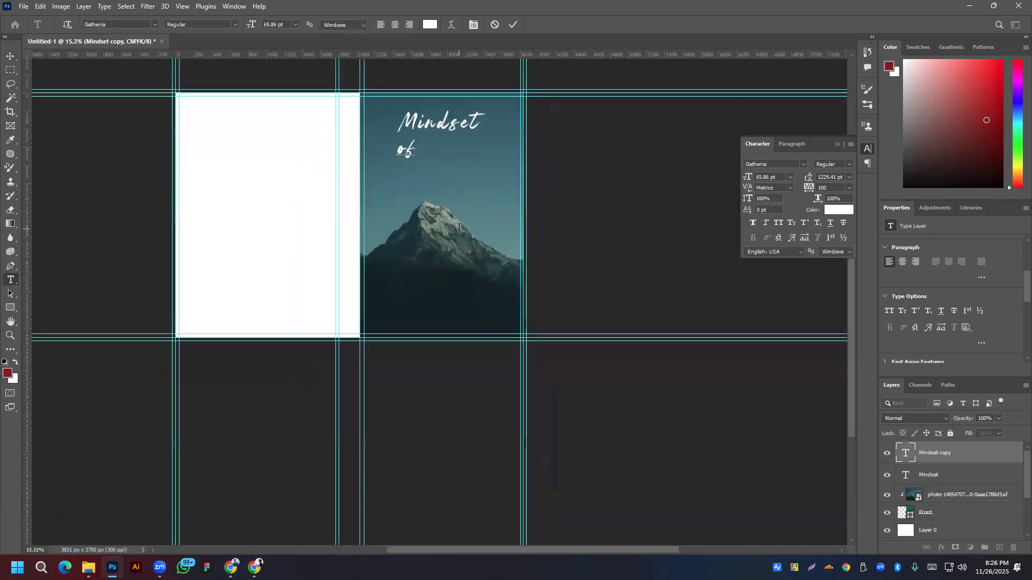
pyautogui.click(11, 56)
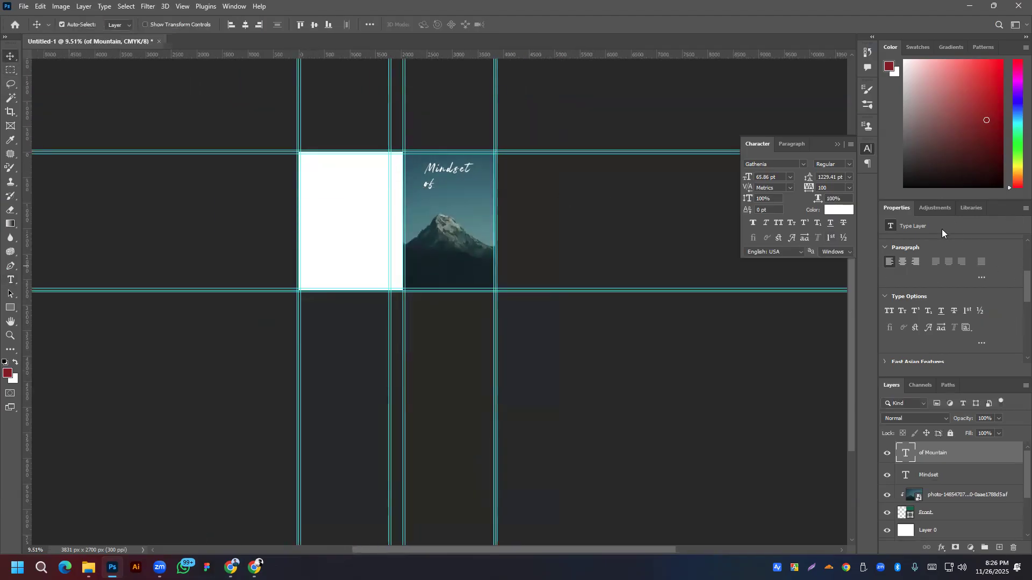
# Step: Widen the of Mountain line spacing to 44 pt and nudge the text down slightly
pyautogui.scroll(3, 949, 293)
pyautogui.click(967, 300)
pyautogui.write('15')
pyautogui.press('Return')
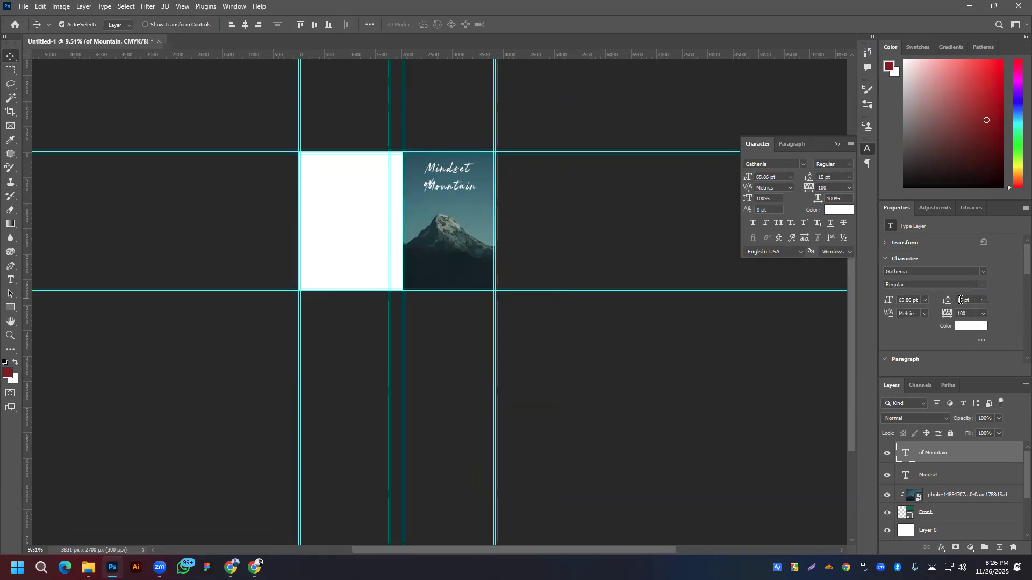
pyautogui.press('Up')
pyautogui.press('Up')
pyautogui.press('Up')
pyautogui.press('Up')
pyautogui.press('Up')
pyautogui.press('Up')
pyautogui.press('Up')
pyautogui.press('Up')
pyautogui.press('Up')
pyautogui.press('Up')
pyautogui.press('Up')
pyautogui.press('Up')
pyautogui.press('Up')
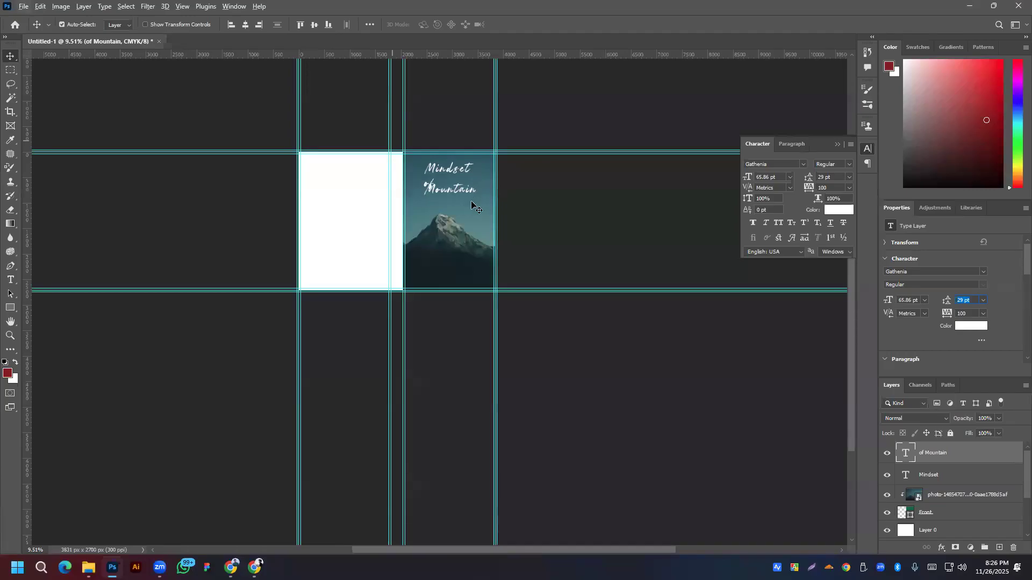
pyautogui.click(562, 195)
pyautogui.scroll(5, 460, 196)
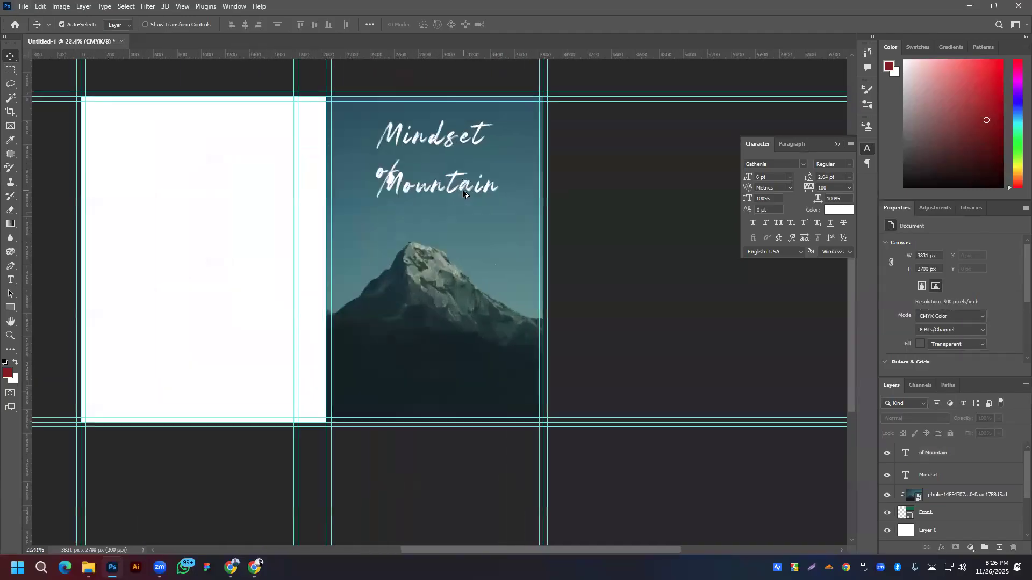
pyautogui.click(462, 191)
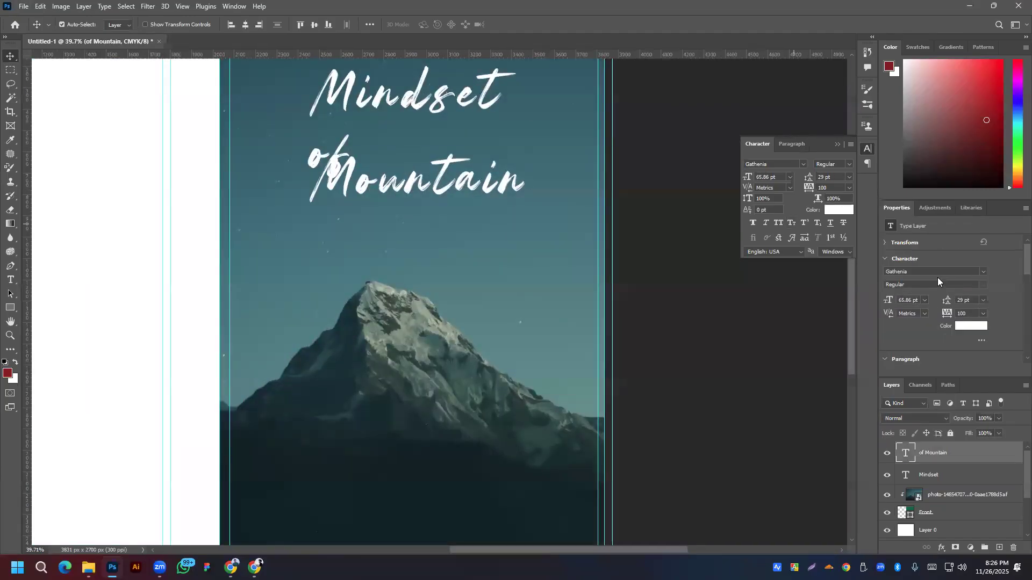
pyautogui.moveTo(384, 192); pyautogui.dragTo(387, 198)
pyautogui.write('44')
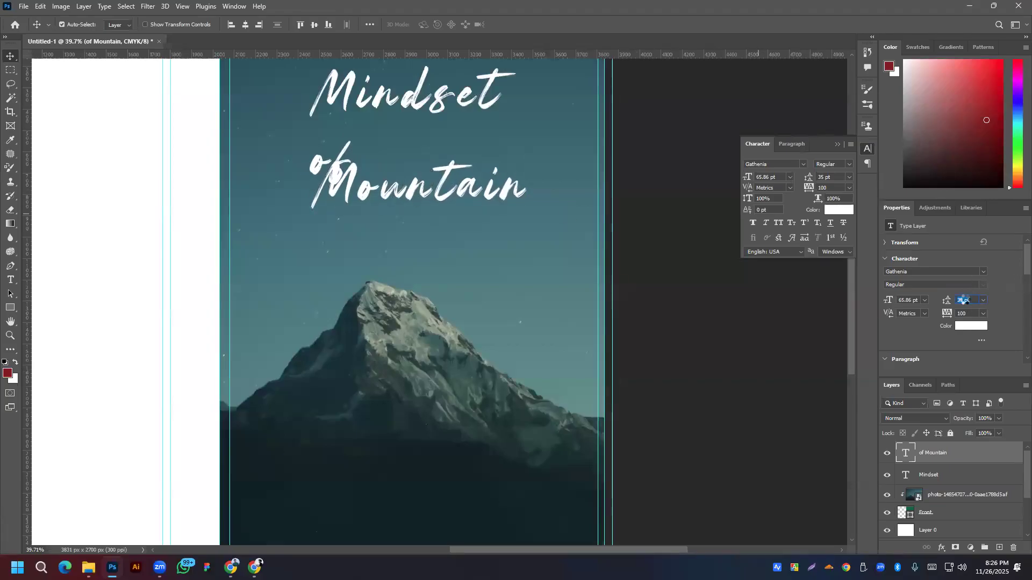
pyautogui.press('Return')
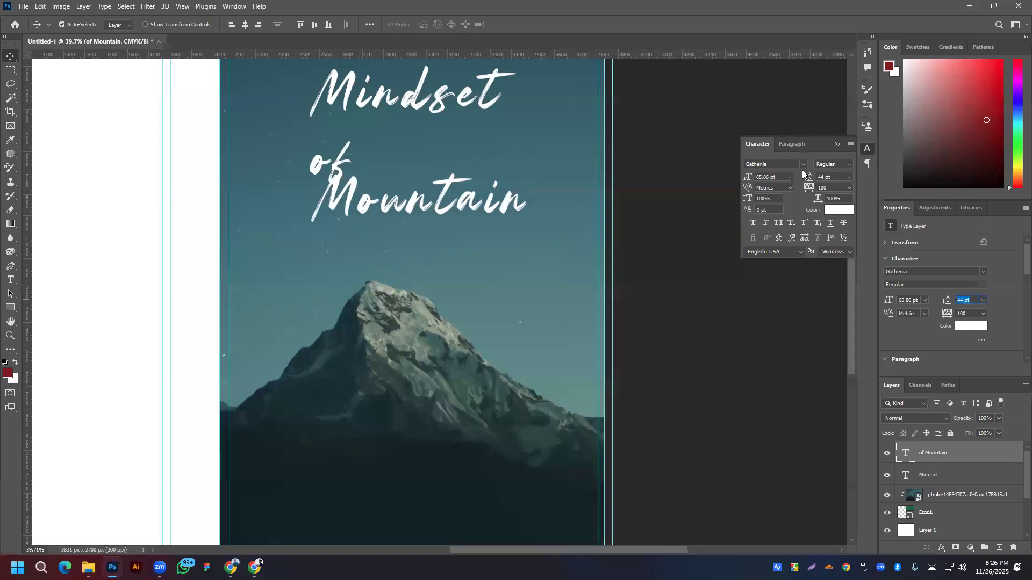
# Step: Set the of Mountain text in Poppins SemiBold
pyautogui.click(982, 273)
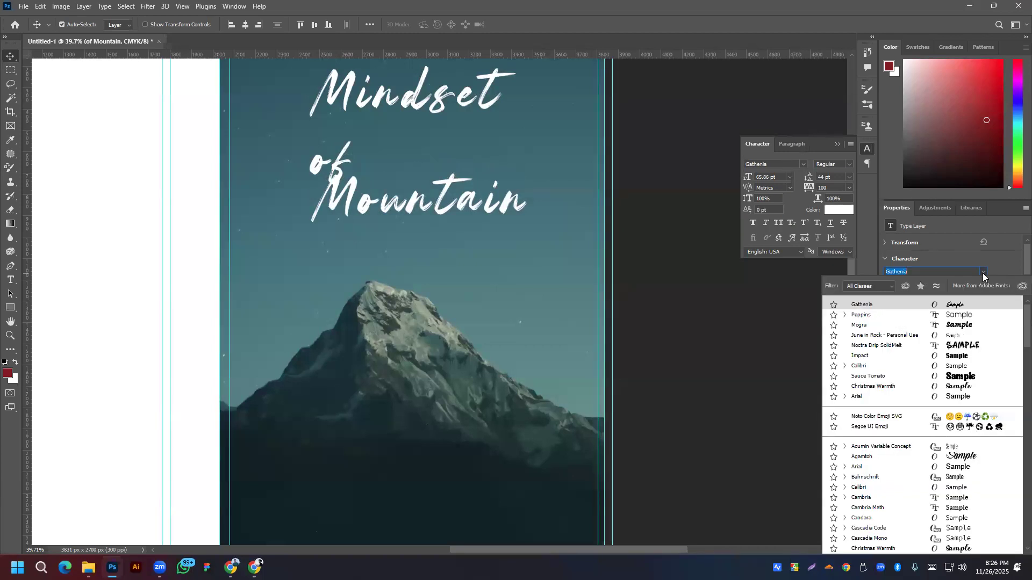
pyautogui.click(900, 317)
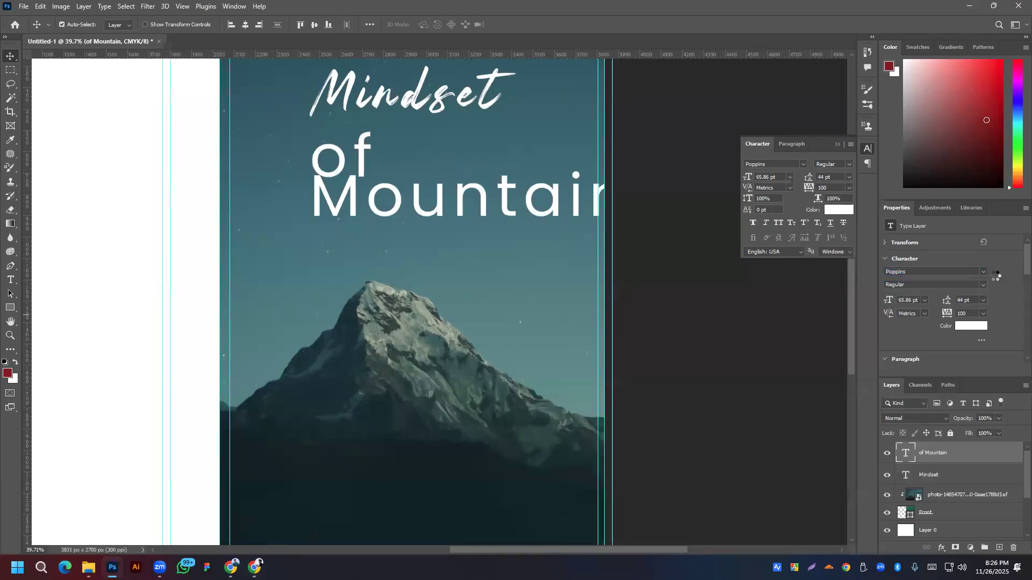
pyautogui.click(983, 286)
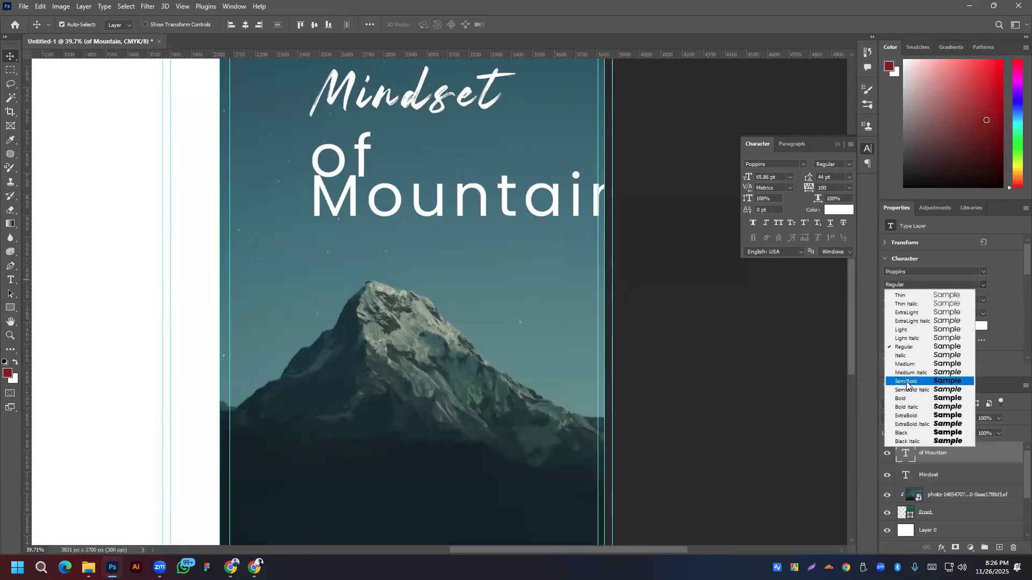
pyautogui.click(903, 398)
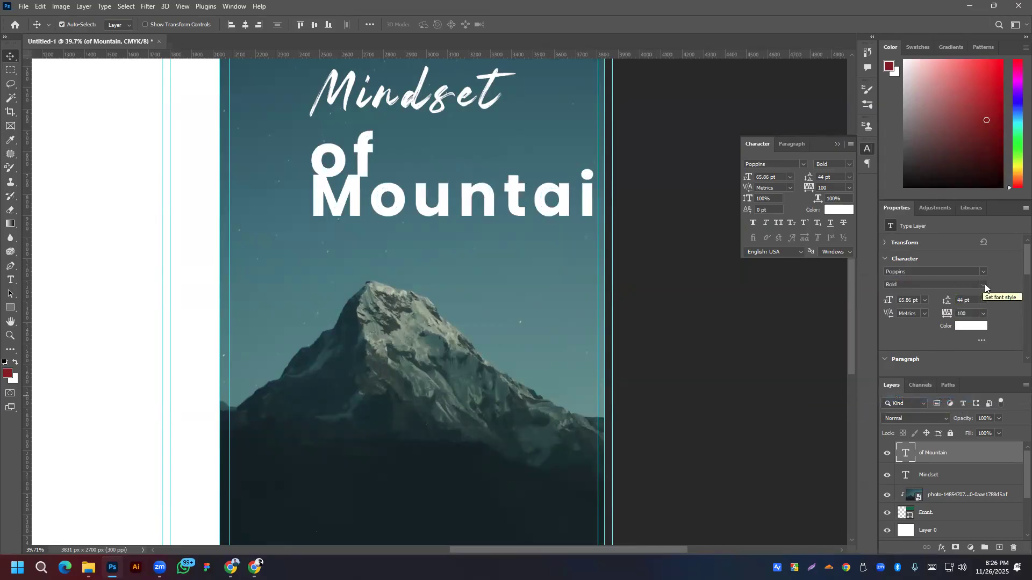
pyautogui.click(984, 285)
pyautogui.click(910, 381)
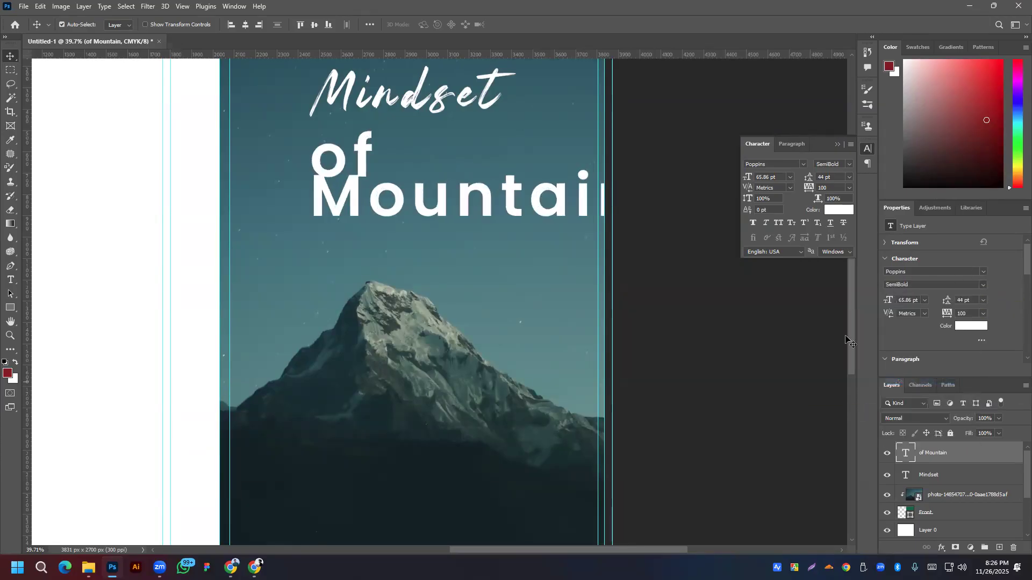
# Step: Centre-align the of Mountain lines and centre the text on the cover
pyautogui.scroll(-2, 910, 341)
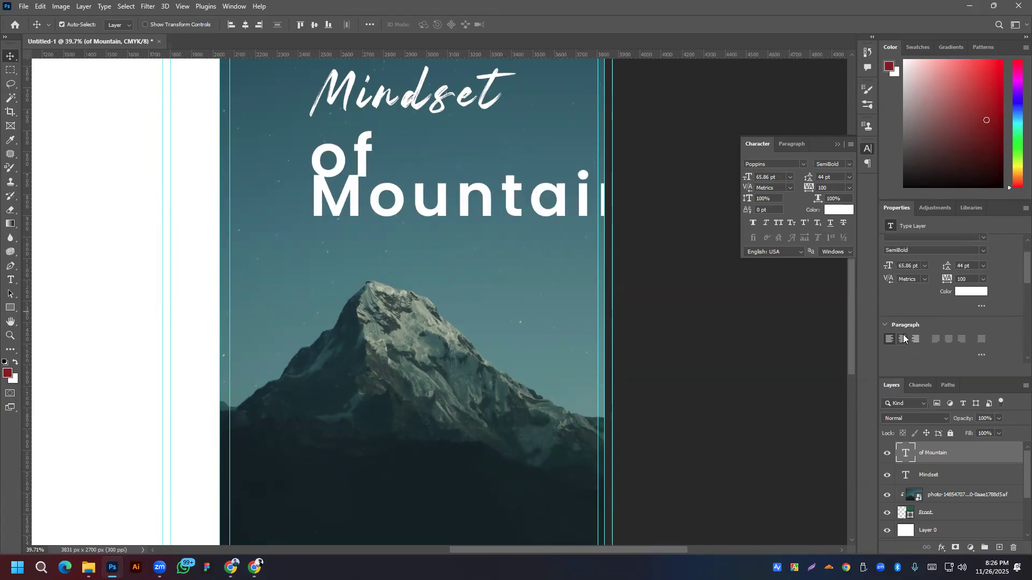
pyautogui.click(902, 339)
pyautogui.moveTo(345, 204); pyautogui.dragTo(457, 192)
pyautogui.scroll(13, 962, 264)
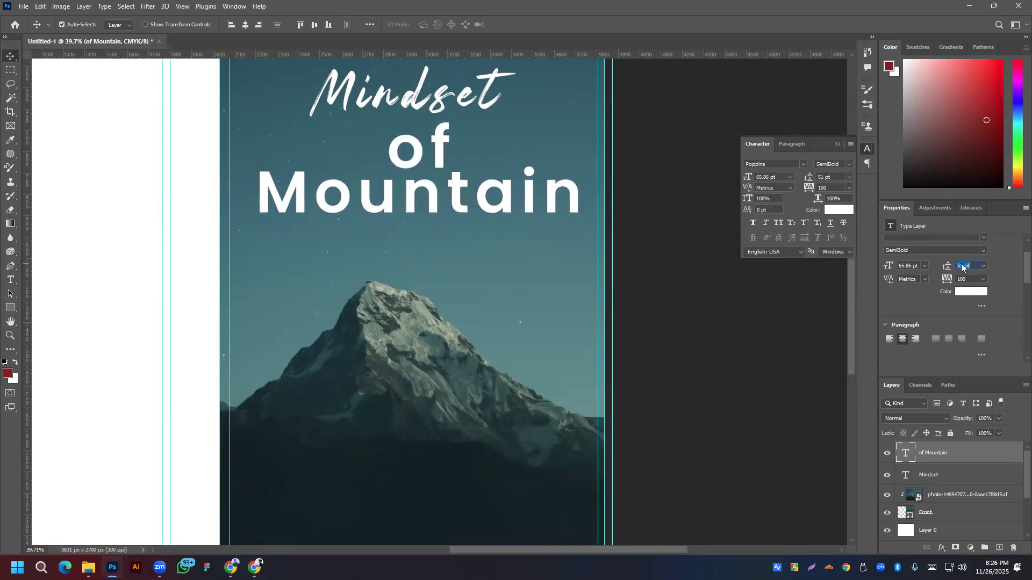
pyautogui.scroll(1, 970, 267)
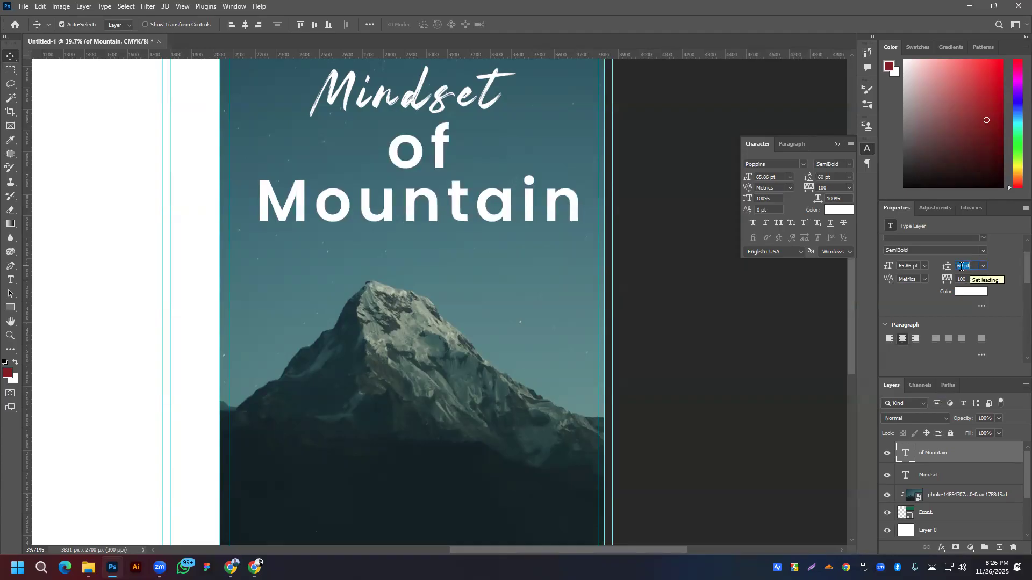
pyautogui.scroll(-1, 911, 263)
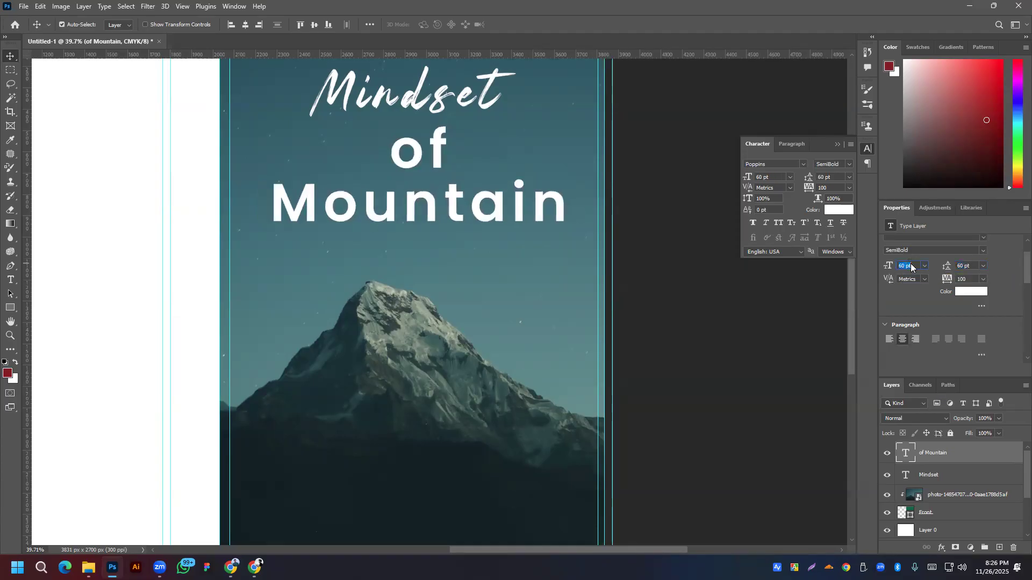
pyautogui.scroll(-6, 910, 266)
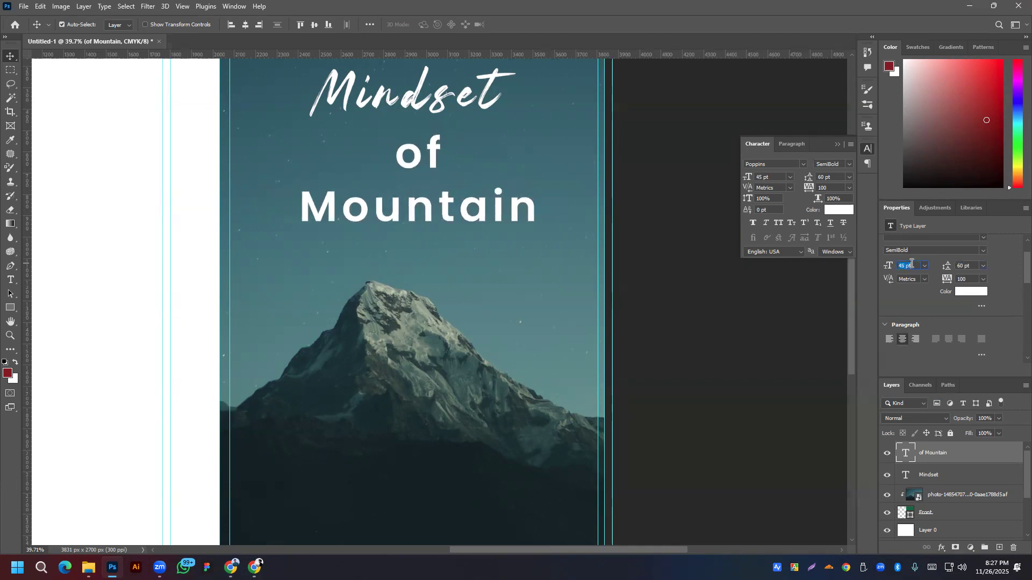
# Step: Tighten the of Mountain line spacing to 40 pt and move it closer to Mindset
pyautogui.click(960, 266)
pyautogui.scroll(-3, 961, 266)
pyautogui.scroll(-2, 967, 266)
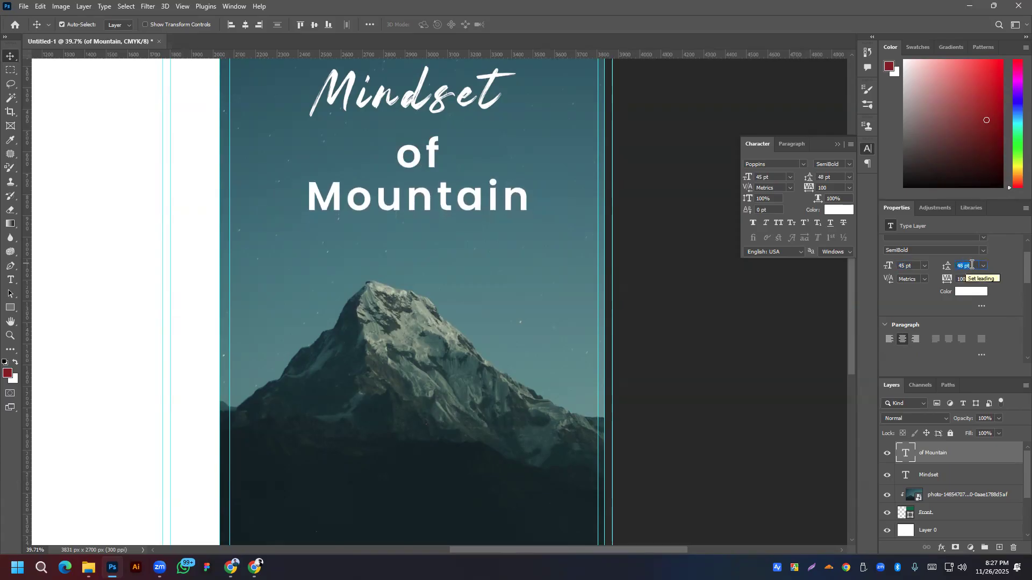
pyautogui.press('Down')
pyautogui.press('Down')
pyautogui.press('Down')
pyautogui.press('Down')
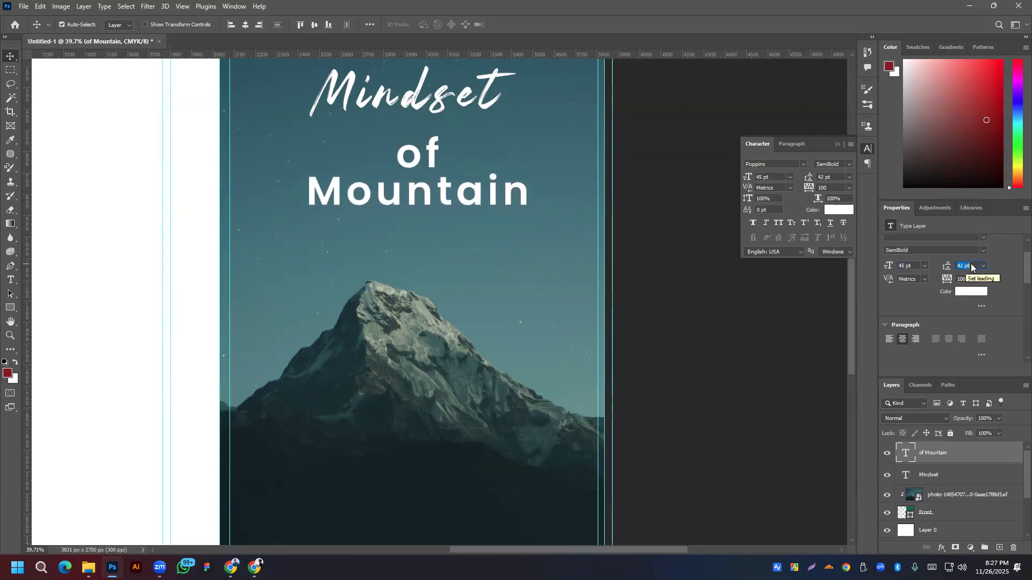
pyautogui.press('Down')
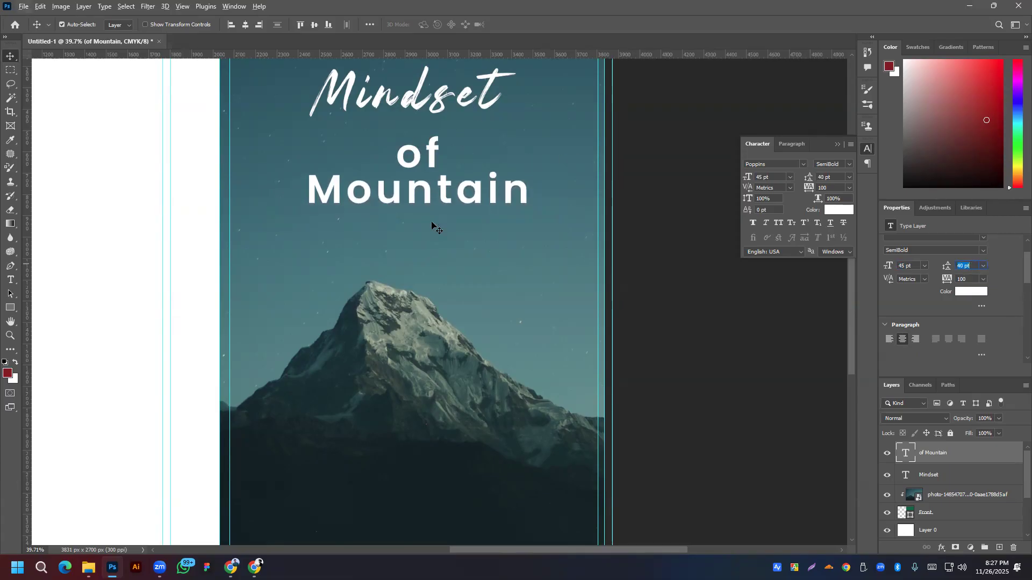
pyautogui.scroll(-2, 434, 232)
pyautogui.scroll(3, 435, 232)
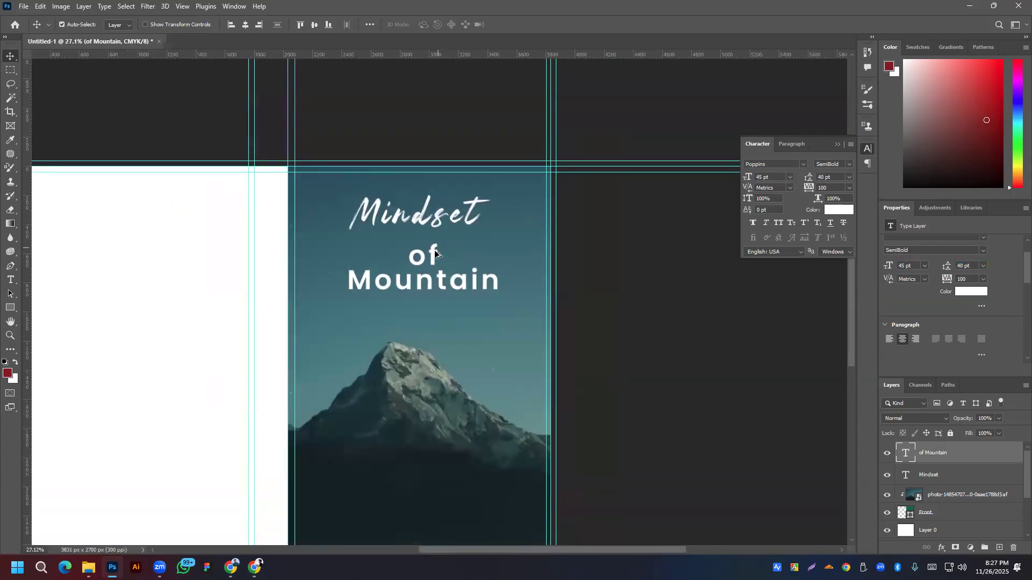
pyautogui.scroll(1, 435, 250)
pyautogui.moveTo(423, 269); pyautogui.dragTo(425, 258)
# Step: Centre Mindset horizontally over of Mountain, then raise both title lines slightly
pyautogui.click(433, 214)
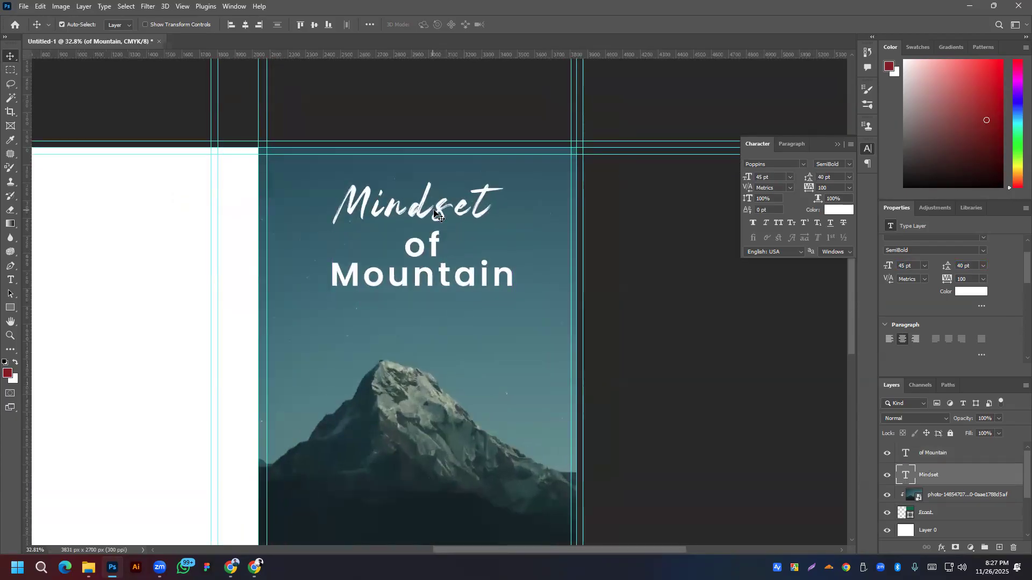
pyautogui.keyDown('shift'); pyautogui.click(434, 252); pyautogui.keyUp('shift')
pyautogui.click(370, 24)
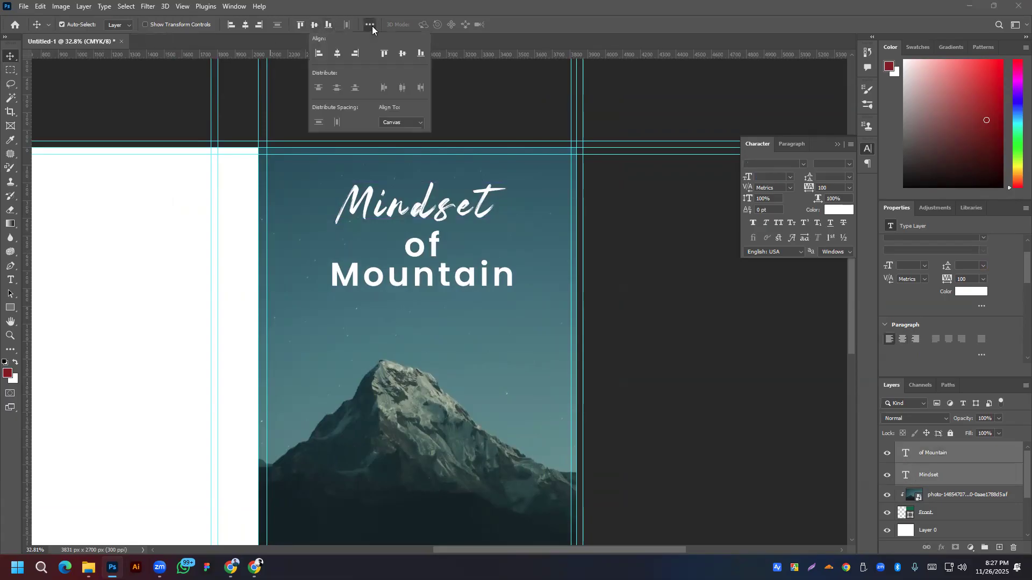
pyautogui.click(397, 122)
pyautogui.click(395, 135)
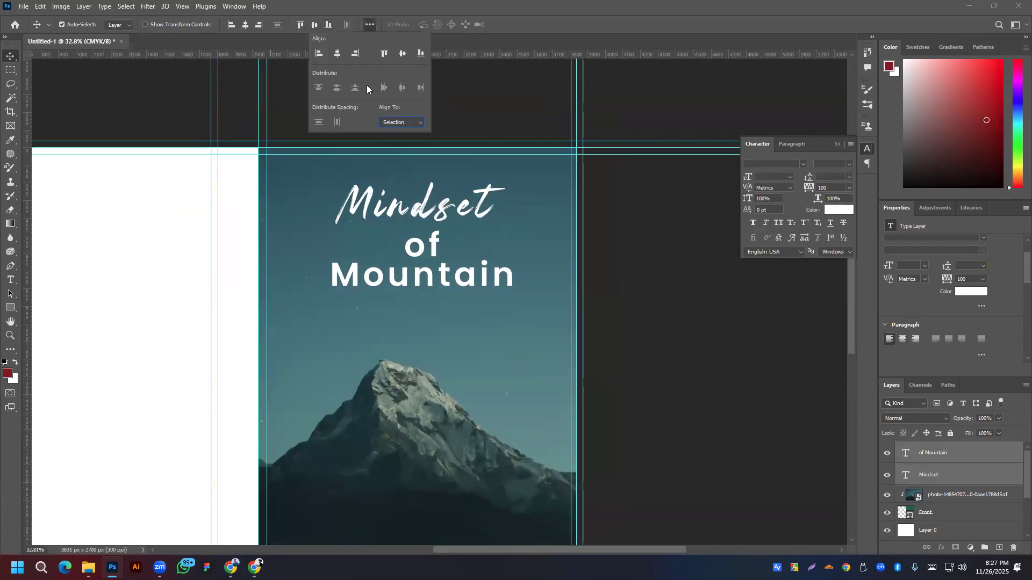
pyautogui.click(338, 54)
pyautogui.click(530, 5)
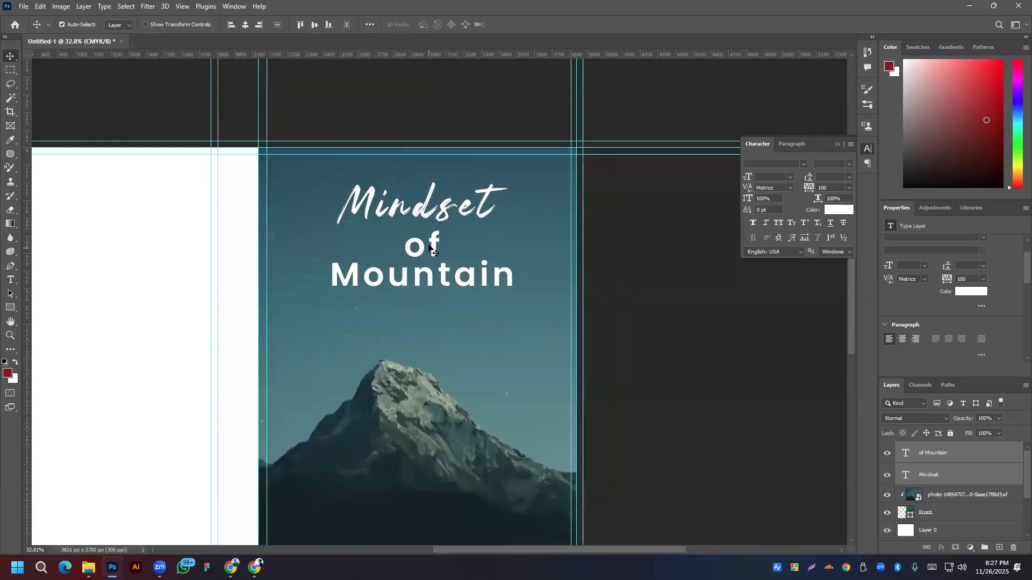
pyautogui.moveTo(435, 249); pyautogui.dragTo(433, 240)
pyautogui.scroll(-3, 446, 269)
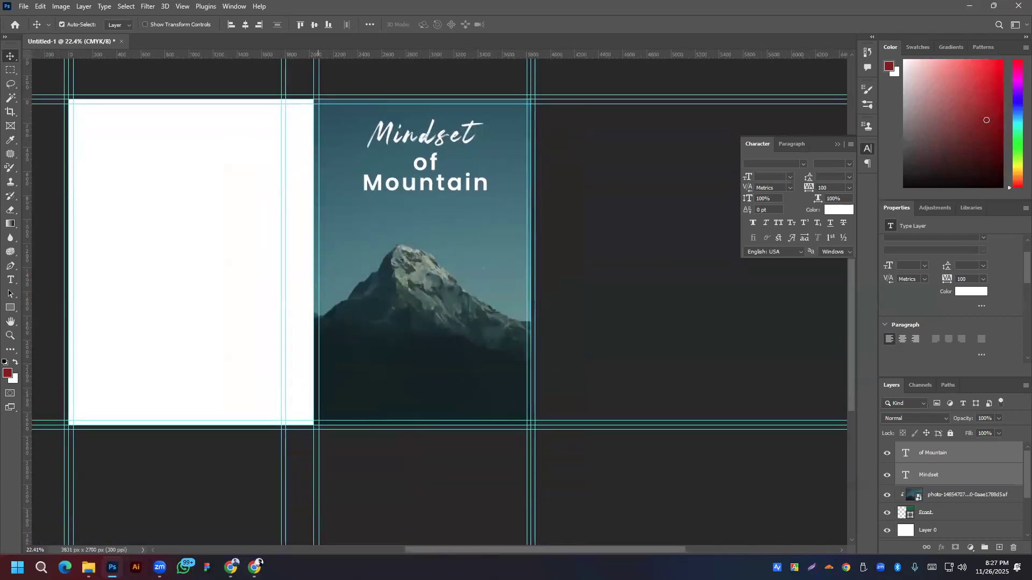
pyautogui.click(230, 568)
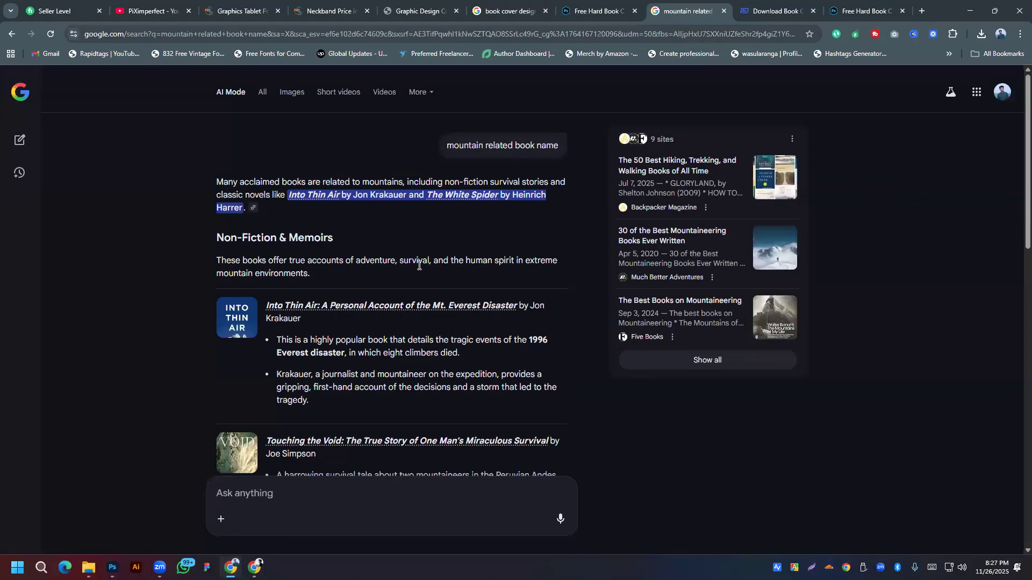
pyautogui.click(264, 95)
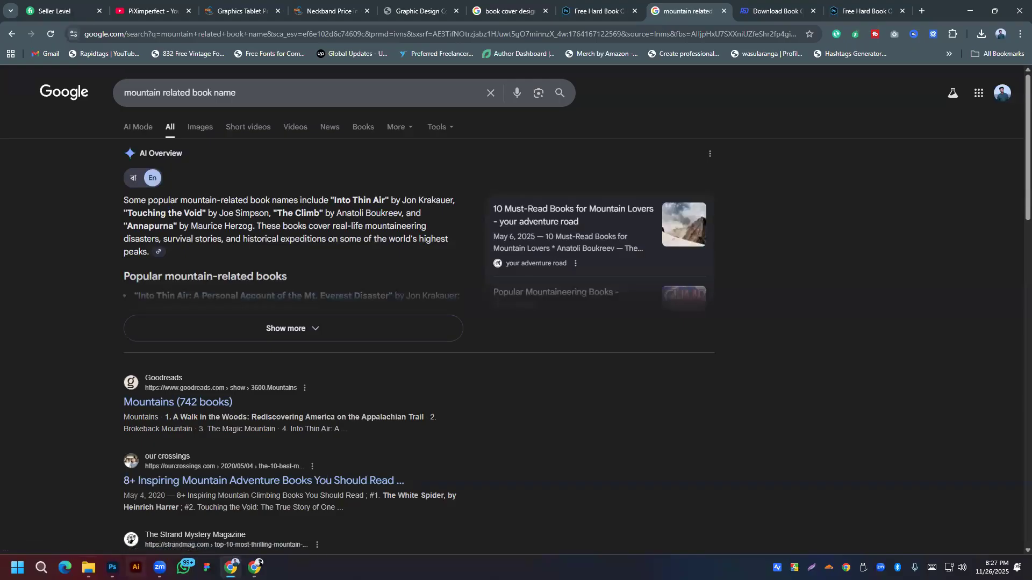
pyautogui.click(111, 568)
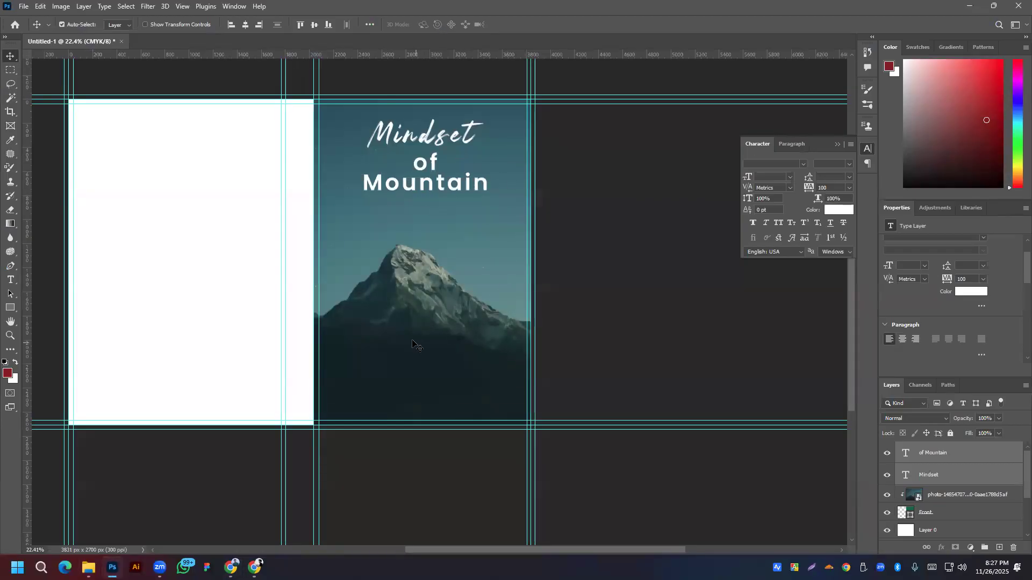
# Step: Copy the of Mountain line to the cover bottom and replace it with the author's name
pyautogui.moveTo(428, 207); pyautogui.dragTo(424, 418)
pyautogui.hotkey('ctrl', 'z')
pyautogui.click(430, 172)
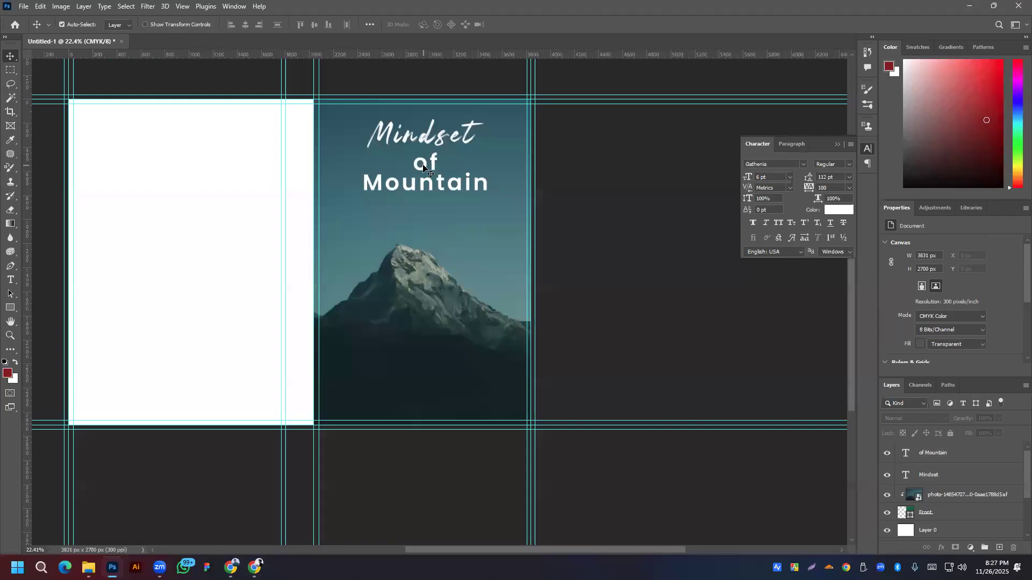
pyautogui.moveTo(427, 178); pyautogui.dragTo(426, 436)
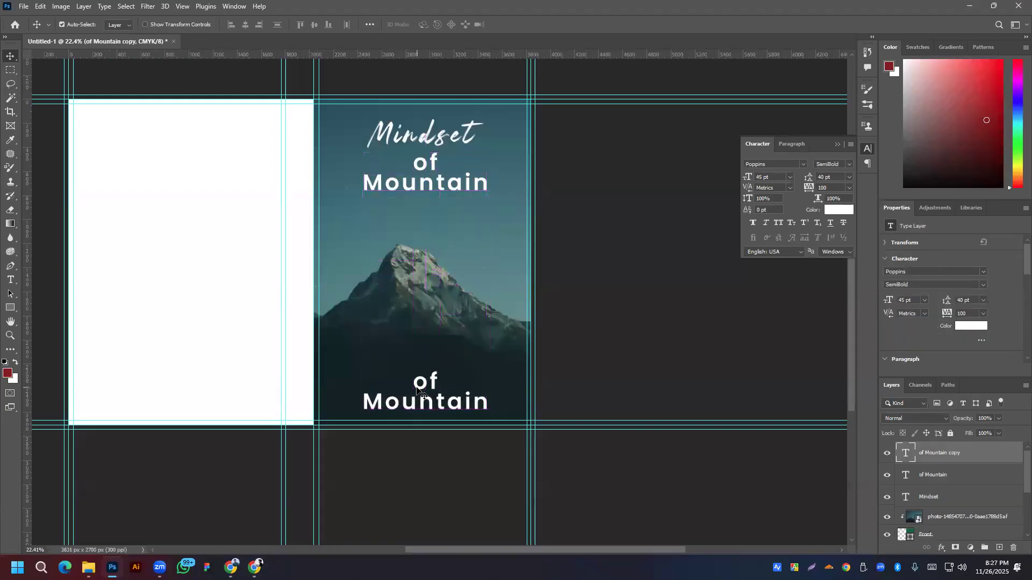
pyautogui.doubleClick(419, 384)
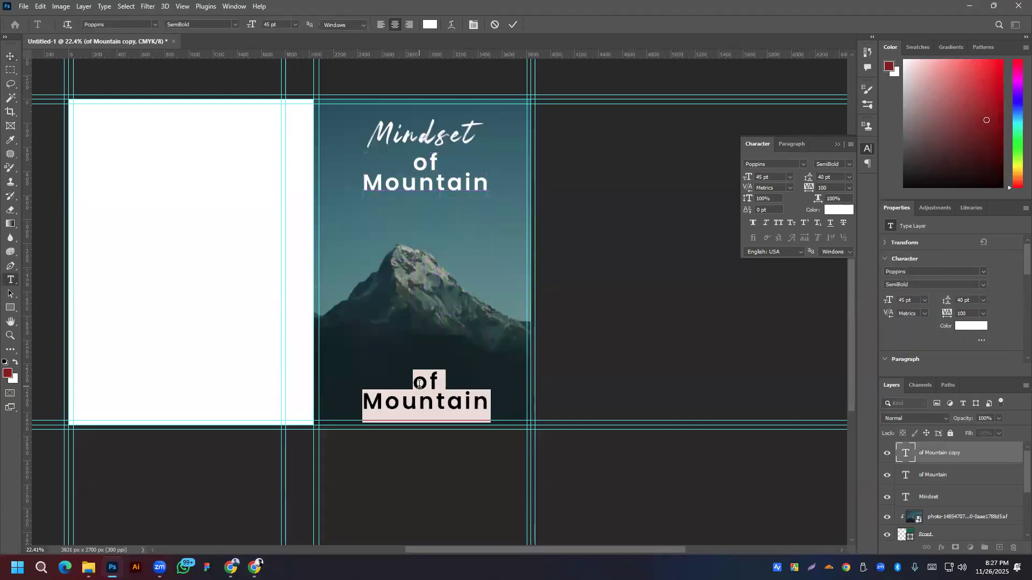
pyautogui.write('Tan')
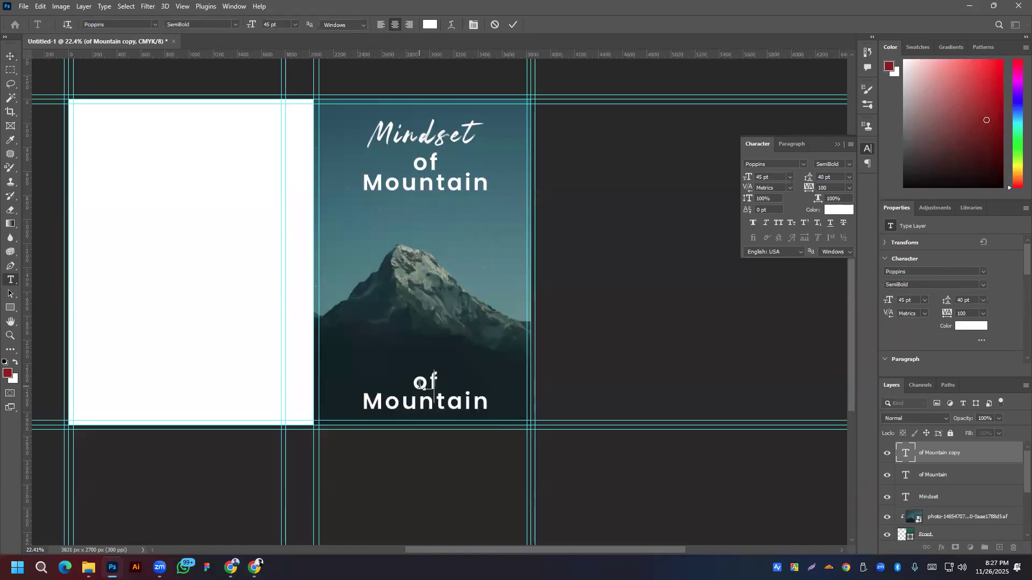
pyautogui.write('vir')
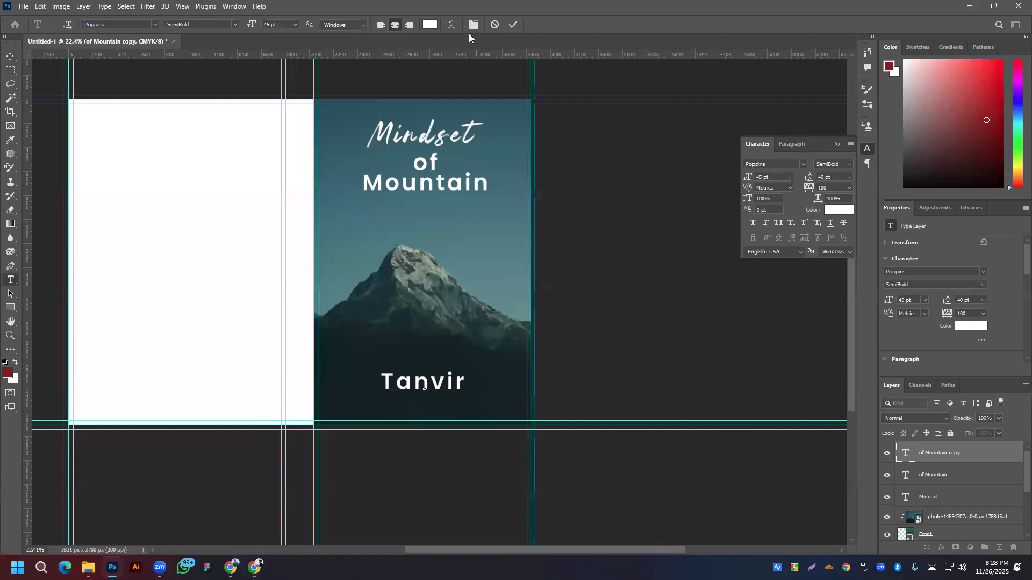
pyautogui.click(10, 55)
pyautogui.moveTo(439, 393); pyautogui.dragTo(441, 408)
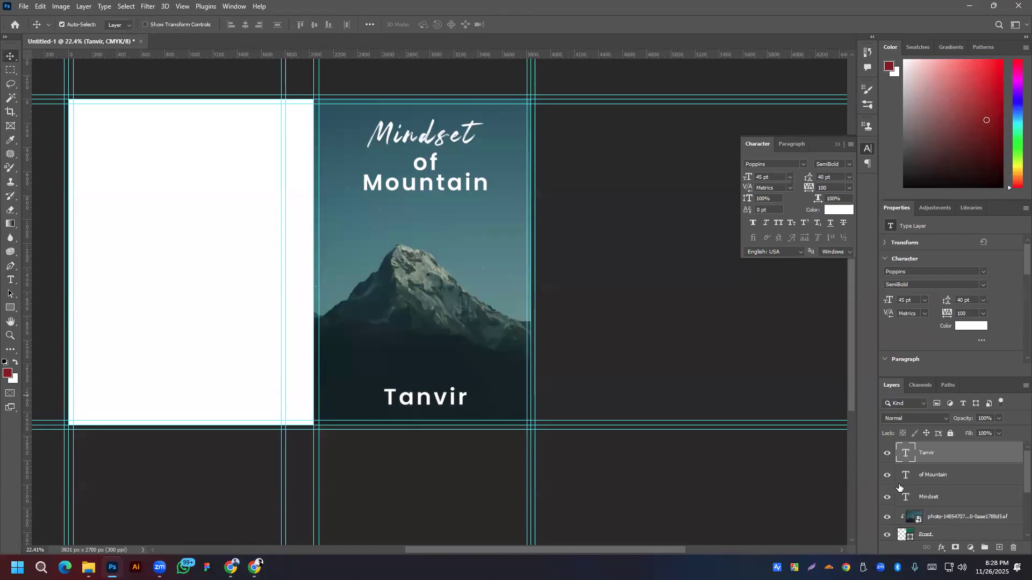
# Step: Set the author name to 20 pt Poppins Regular
pyautogui.click(906, 301)
pyautogui.scroll(-8, 907, 300)
pyautogui.scroll(-20, 906, 300)
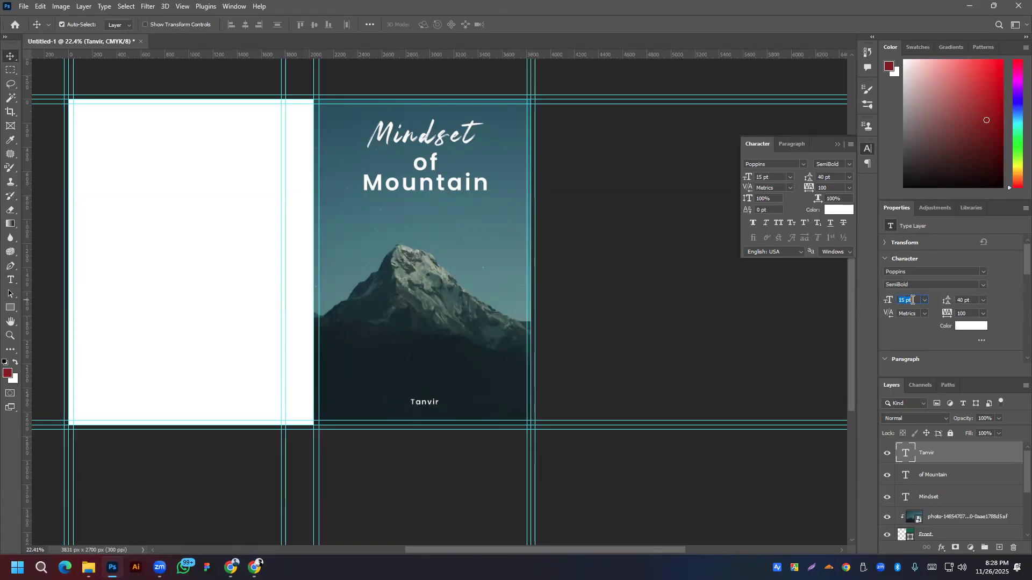
pyautogui.scroll(5, 908, 300)
pyautogui.click(982, 284)
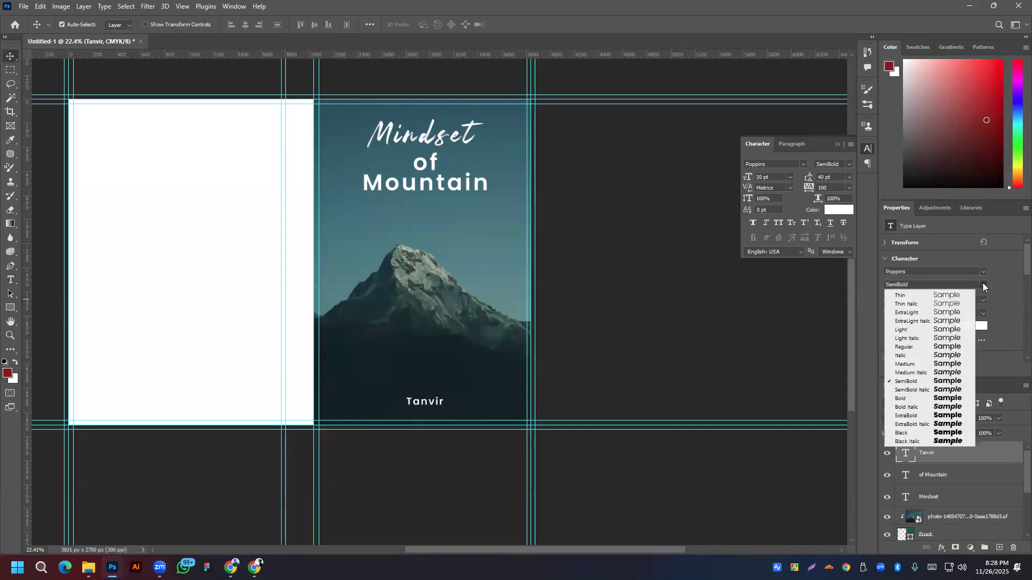
pyautogui.click(911, 348)
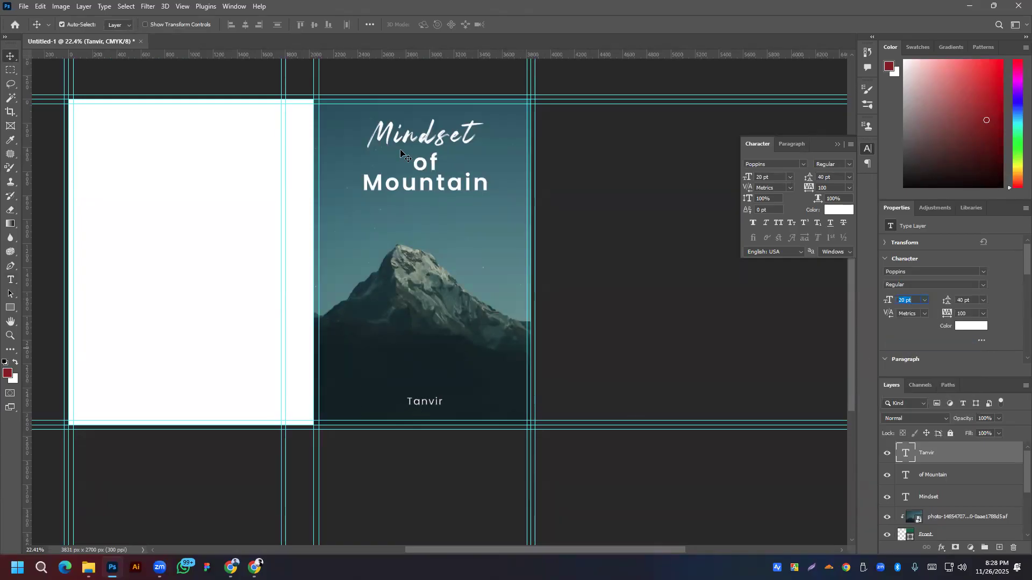
pyautogui.click(434, 404)
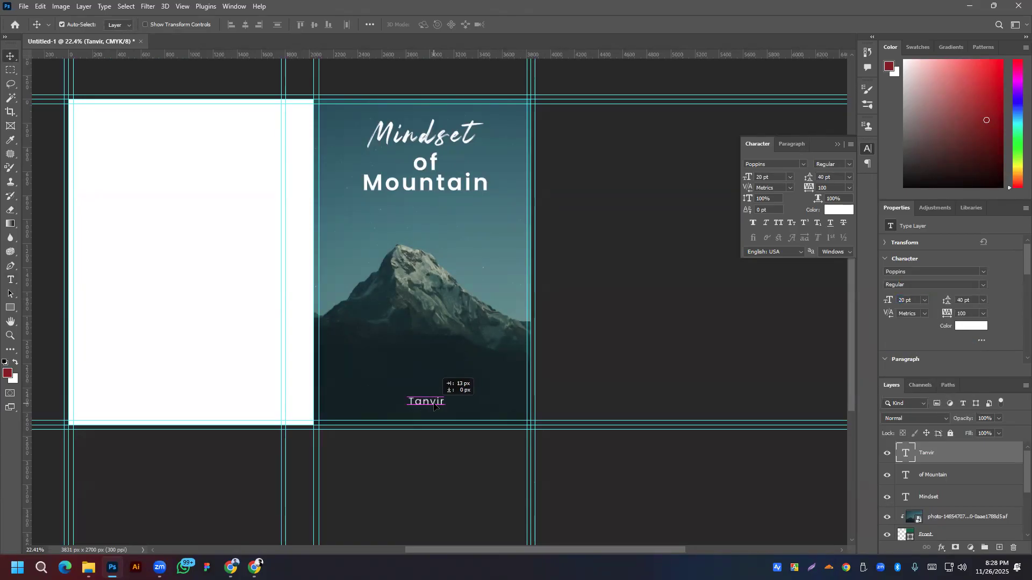
# Step: Select only the of Mountain layer and open its Blending Options
pyautogui.keyDown('shift'); pyautogui.click(424, 187); pyautogui.keyUp('shift')
pyautogui.keyDown('shift'); pyautogui.click(426, 130); pyautogui.keyUp('shift')
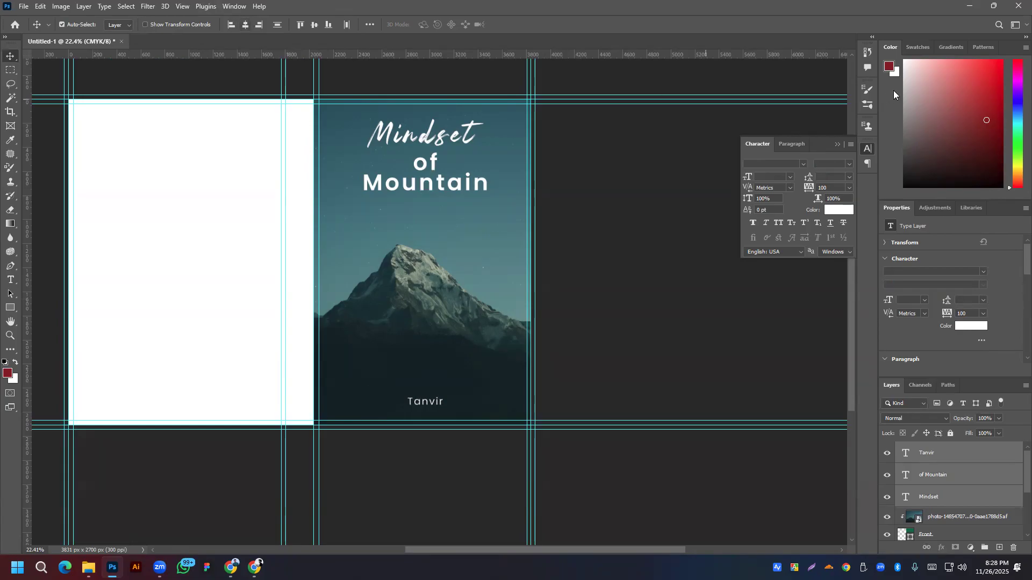
pyautogui.click(534, 315)
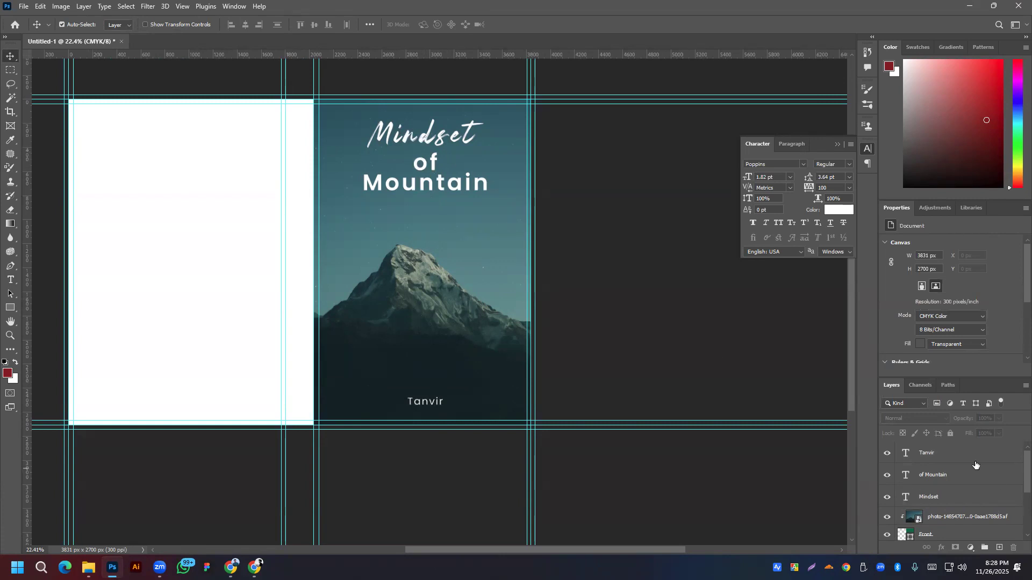
pyautogui.click(950, 481)
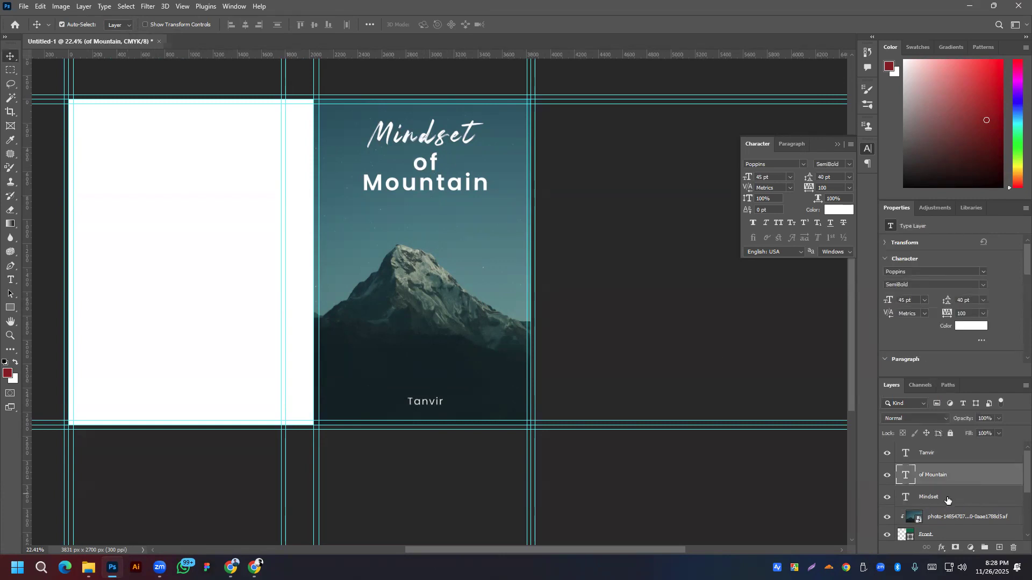
pyautogui.keyDown('shift'); pyautogui.click(948, 499); pyautogui.keyUp('shift')
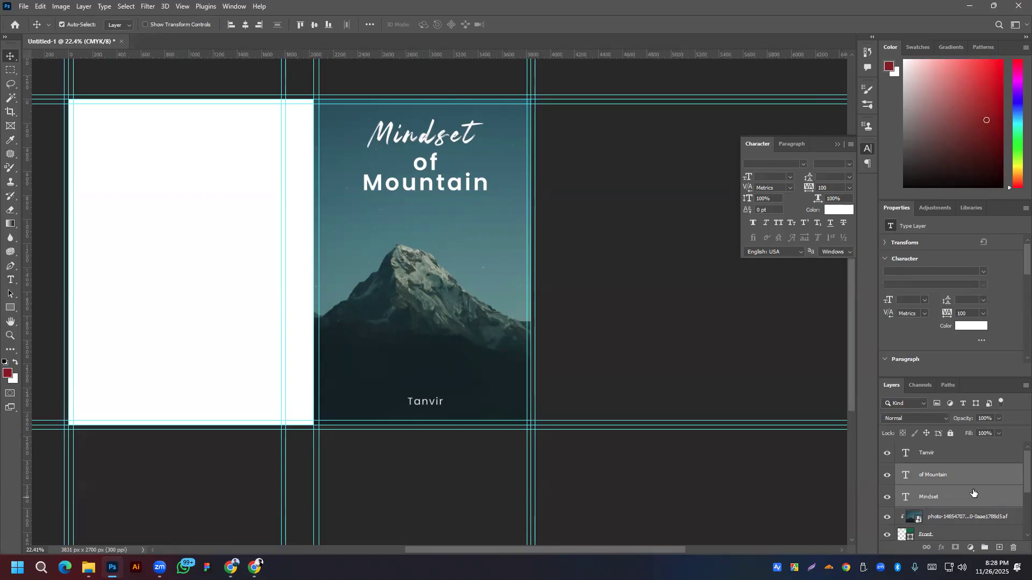
pyautogui.rightClick(973, 490)
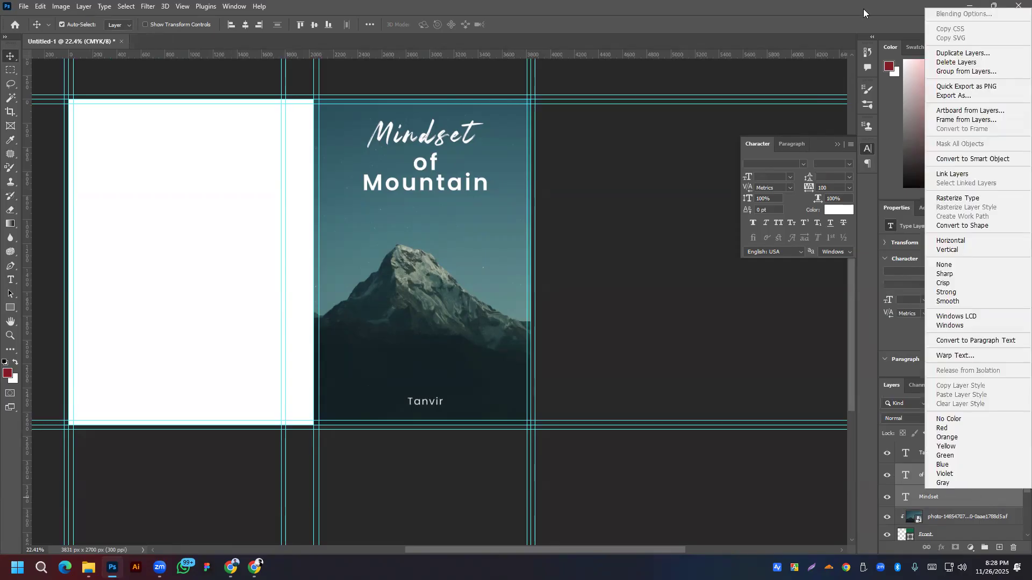
pyautogui.click(936, 475)
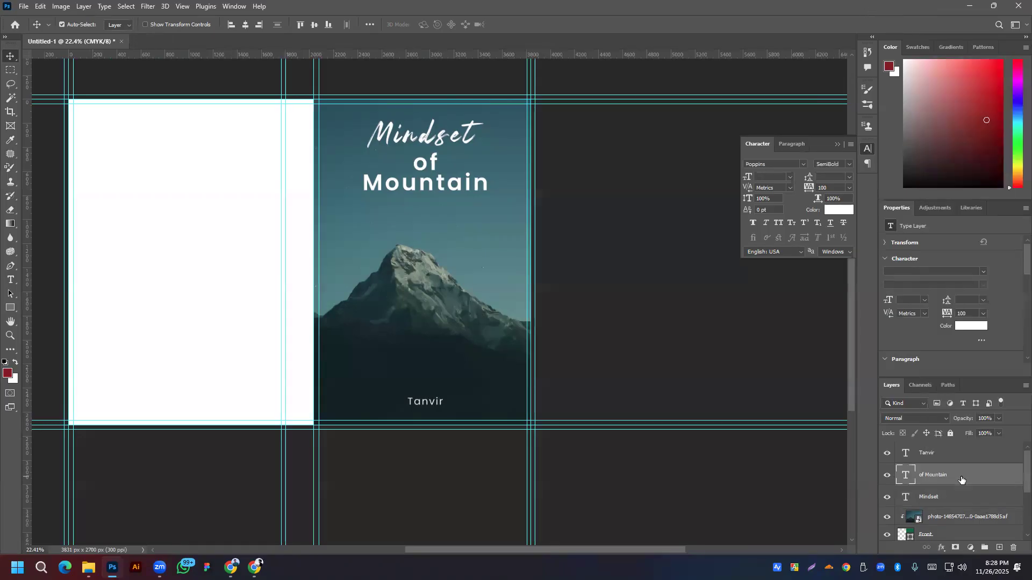
pyautogui.rightClick(934, 475)
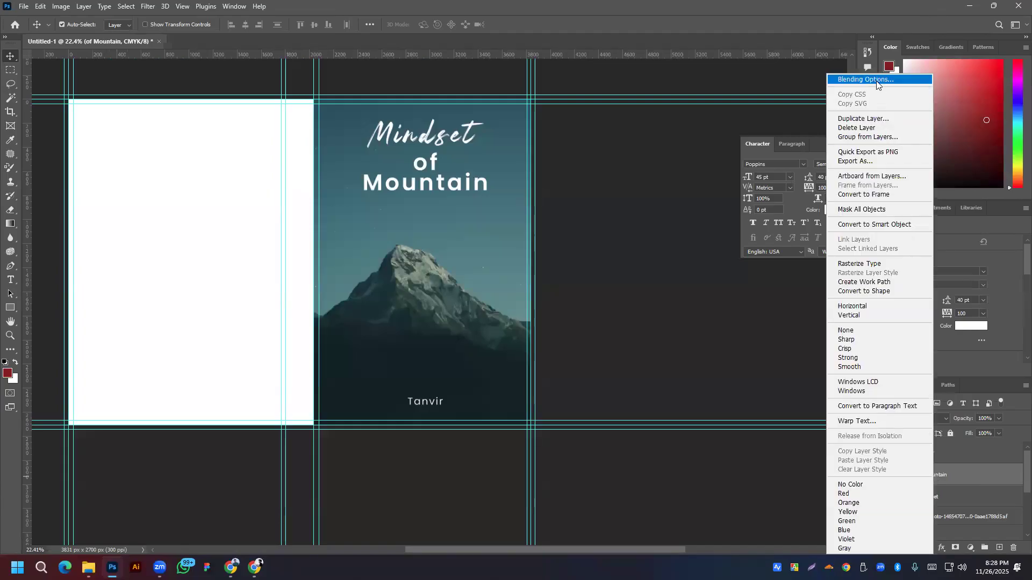
pyautogui.click(876, 81)
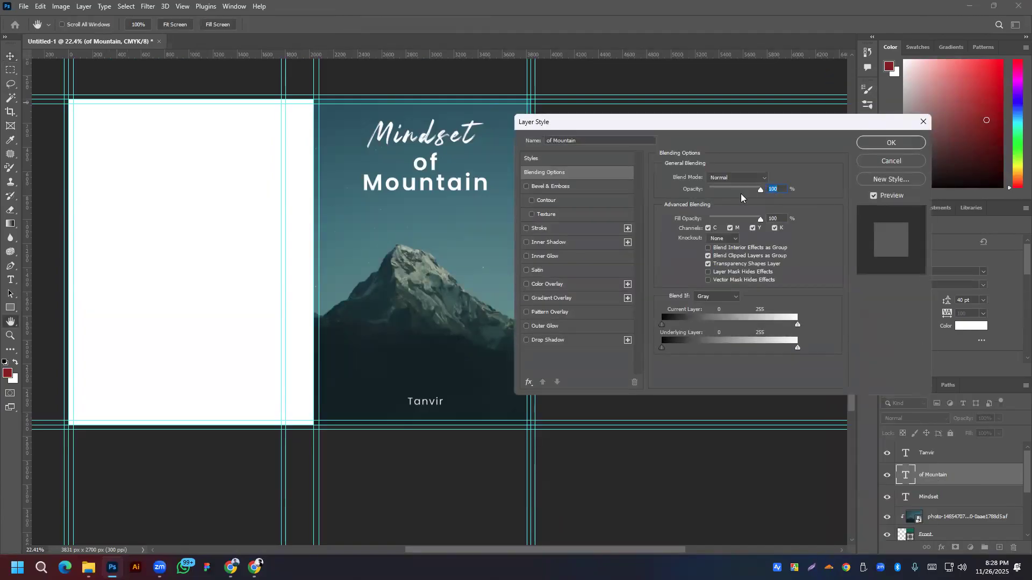
# Step: Enable Bevel & Emboss with a green Grass pattern texture at 57% scale and +256% depth
pyautogui.click(532, 215)
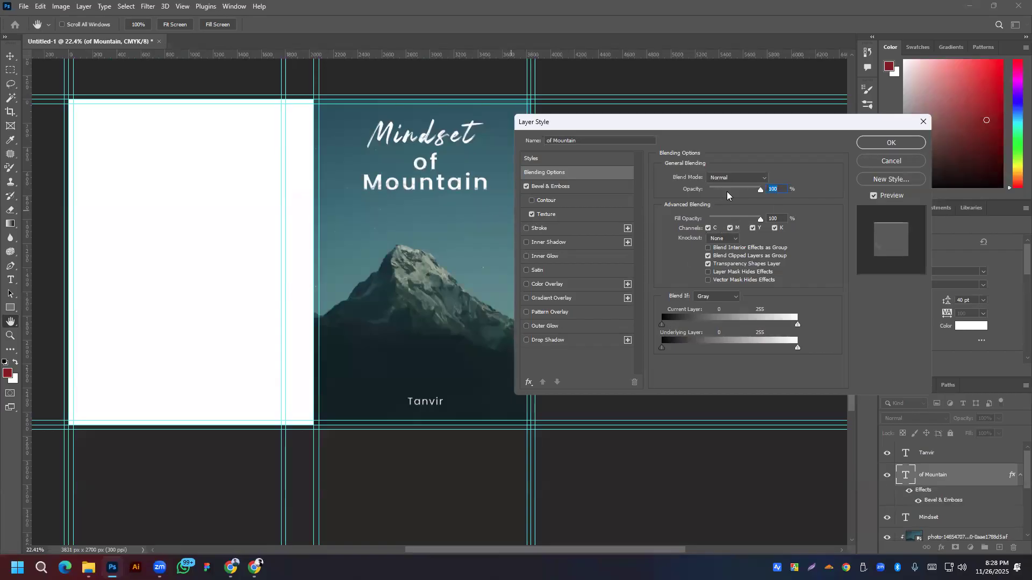
pyautogui.click(556, 214)
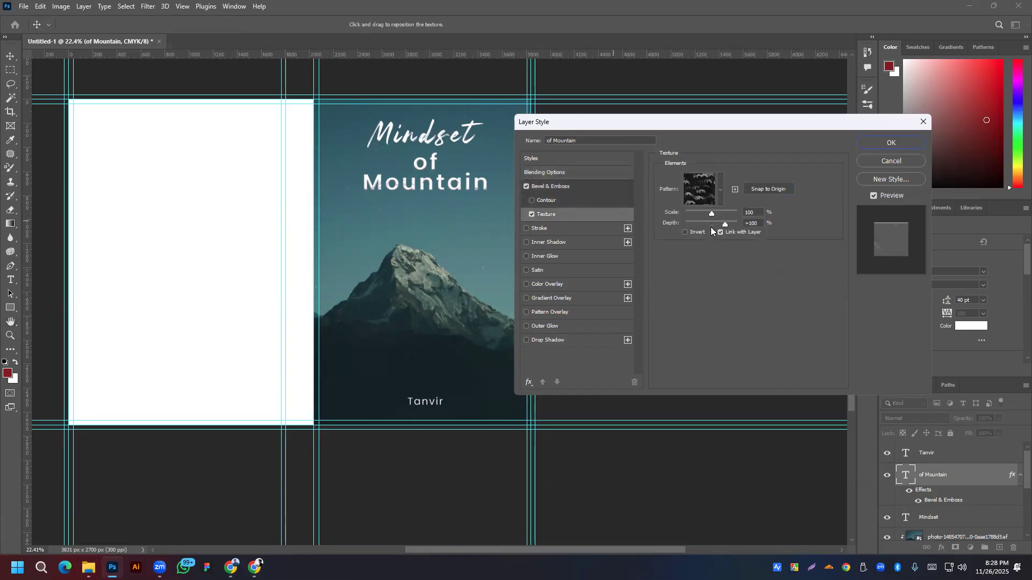
pyautogui.click(720, 190)
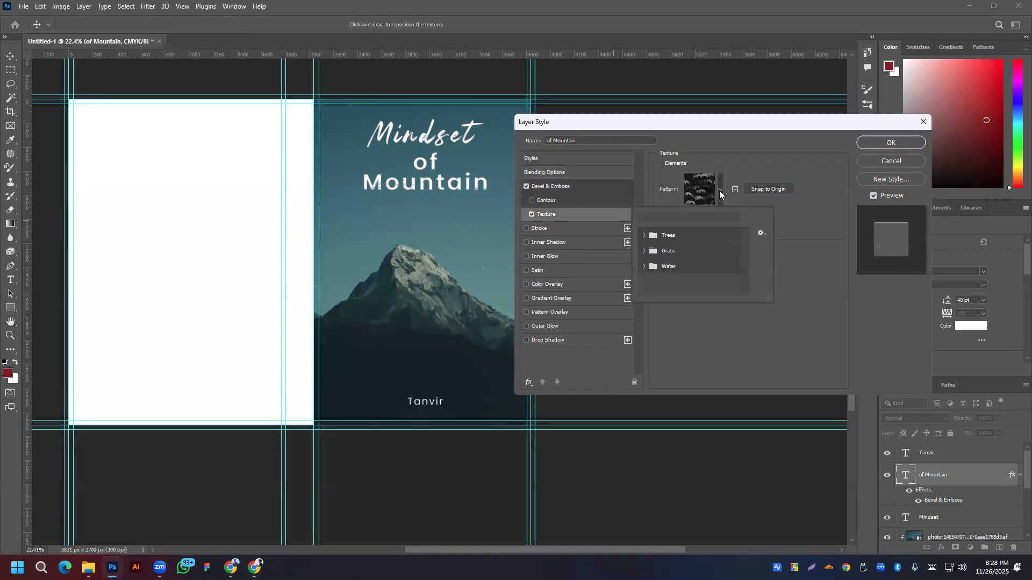
pyautogui.click(645, 267)
pyautogui.click(691, 283)
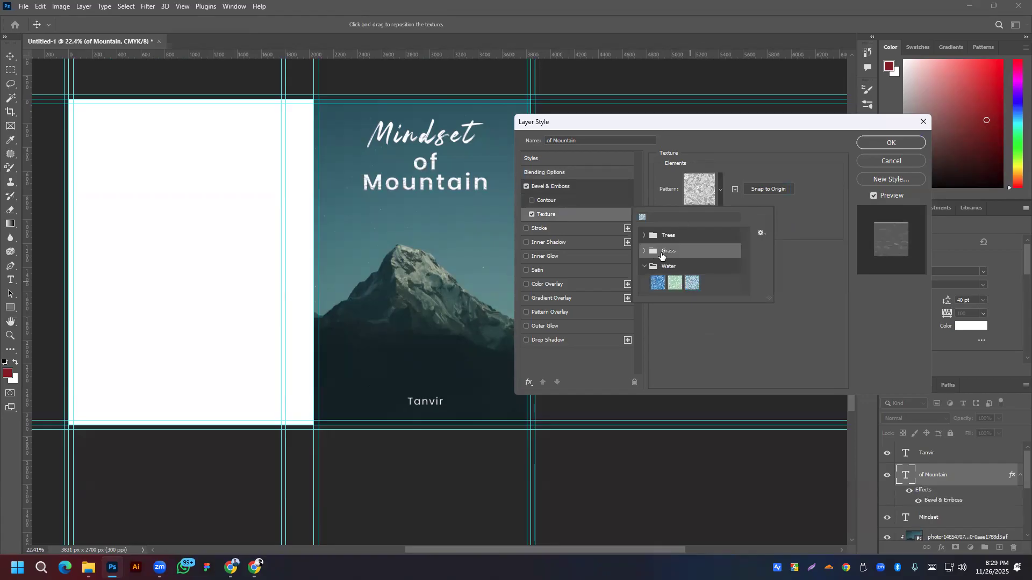
pyautogui.click(645, 252)
pyautogui.click(691, 268)
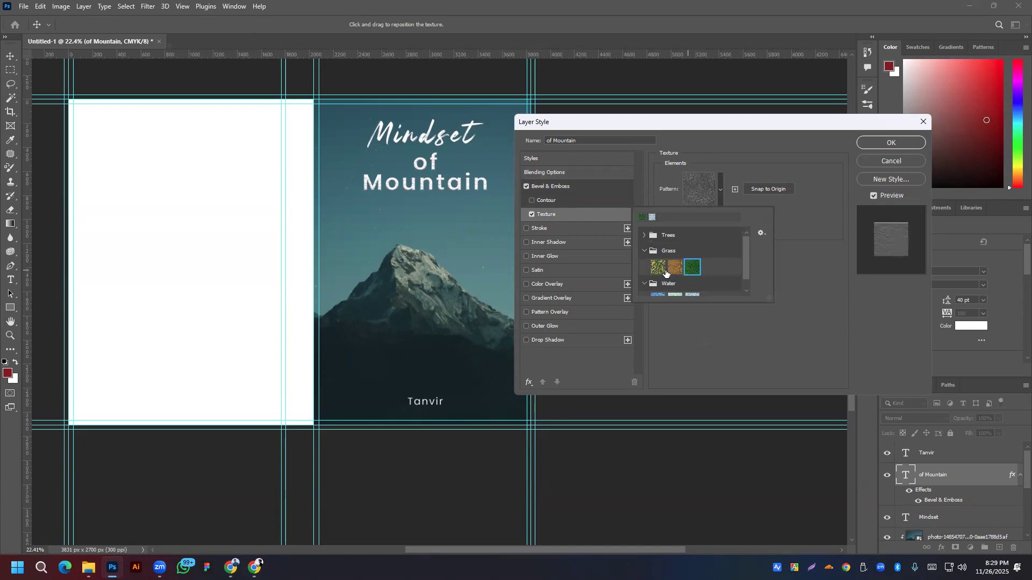
pyautogui.click(795, 231)
pyautogui.moveTo(712, 215)
pyautogui.mouseDown()
pyautogui.moveTo(723, 225)
pyautogui.moveTo(707, 226)
pyautogui.moveTo(730, 224)
pyautogui.moveTo(700, 213)
pyautogui.mouseUp()
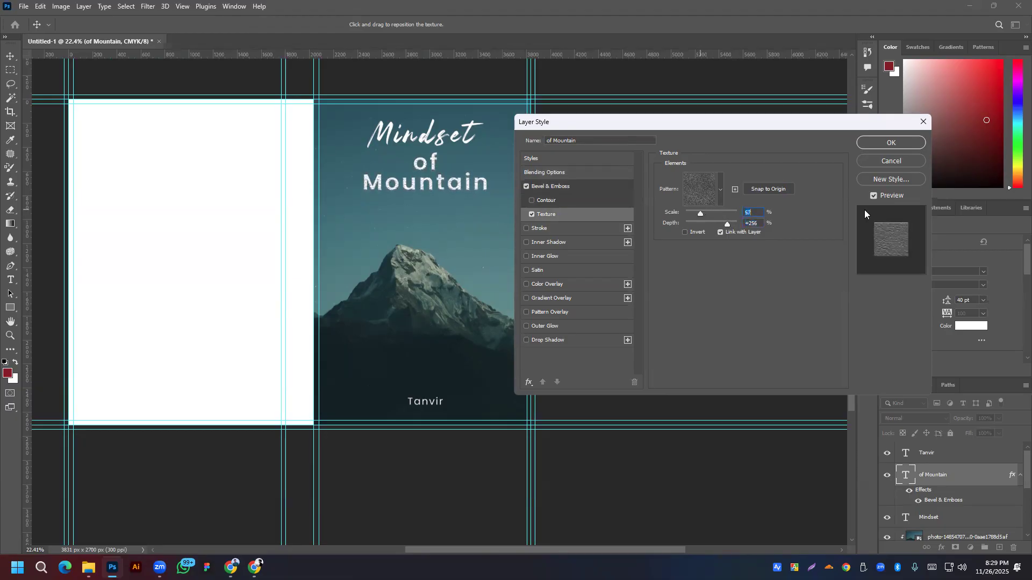
# Step: Add a drop shadow with reduced spread and slightly higher opacity
pyautogui.click(526, 341)
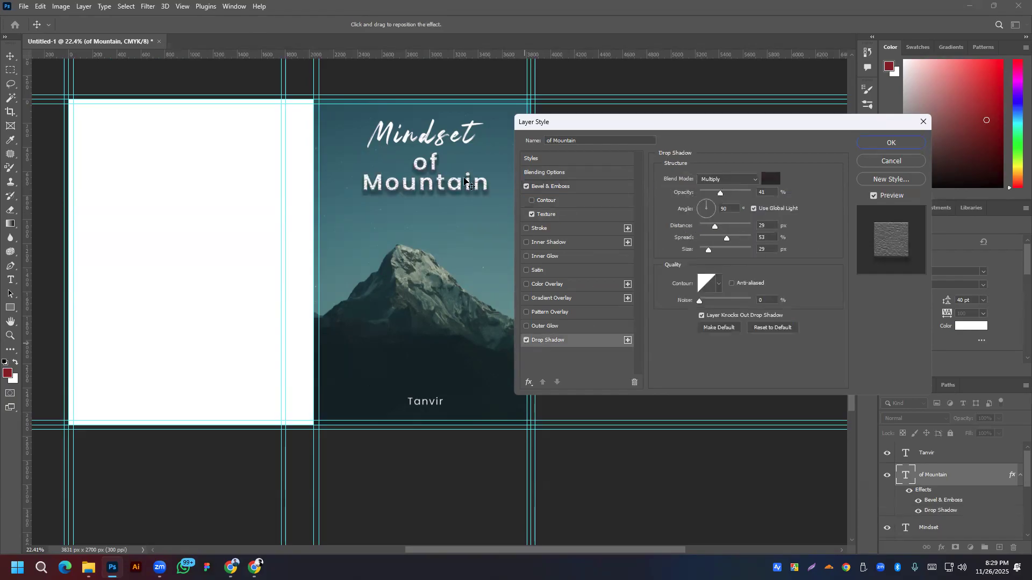
pyautogui.moveTo(728, 239); pyautogui.dragTo(703, 239)
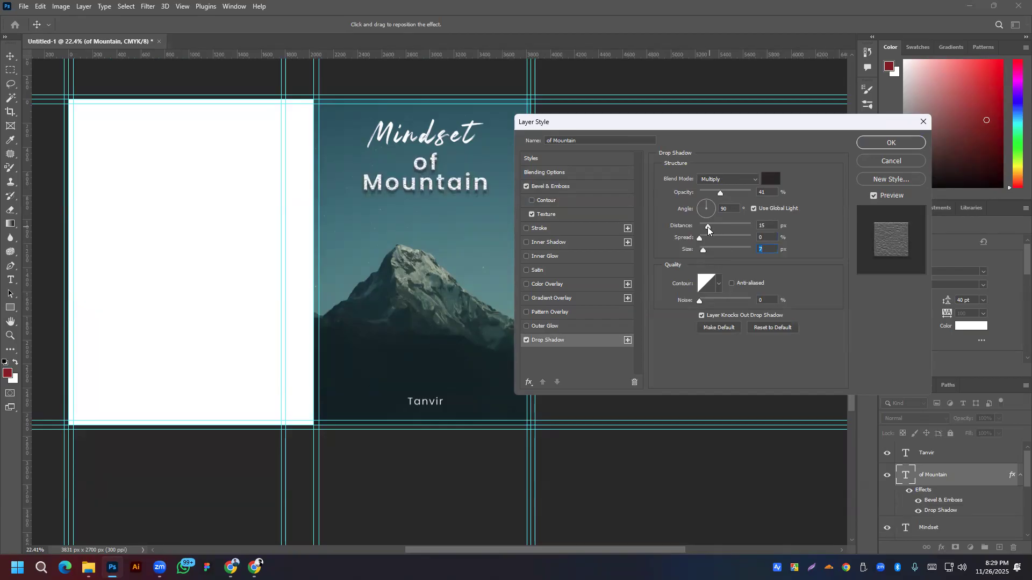
pyautogui.click(707, 227)
pyautogui.moveTo(708, 193); pyautogui.dragTo(711, 194)
pyautogui.click(710, 225)
# Step: Add a faint outer glow at 6% opacity, 40% spread and 5 px size with wider range
pyautogui.click(544, 326)
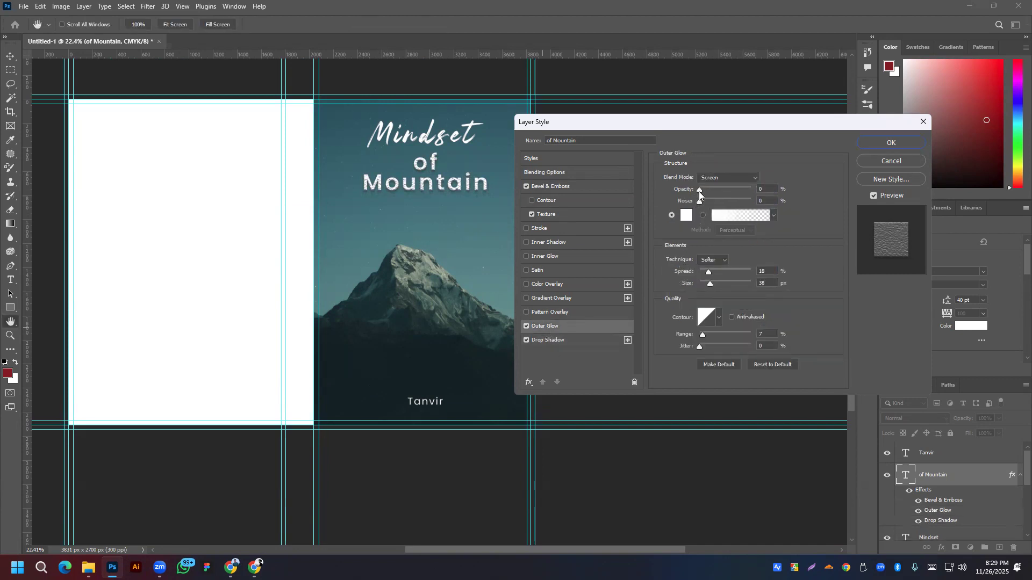
pyautogui.moveTo(704, 190); pyautogui.dragTo(701, 193)
pyautogui.click(703, 201)
pyautogui.moveTo(718, 270); pyautogui.dragTo(709, 285)
pyautogui.moveTo(703, 285); pyautogui.dragTo(703, 284)
pyautogui.moveTo(703, 335)
pyautogui.mouseDown()
pyautogui.moveTo(711, 337)
pyautogui.moveTo(700, 336)
pyautogui.mouseUp()
pyautogui.moveTo(708, 191)
pyautogui.mouseDown()
pyautogui.moveTo(722, 191)
pyautogui.moveTo(698, 191)
pyautogui.mouseUp()
pyautogui.click(707, 333)
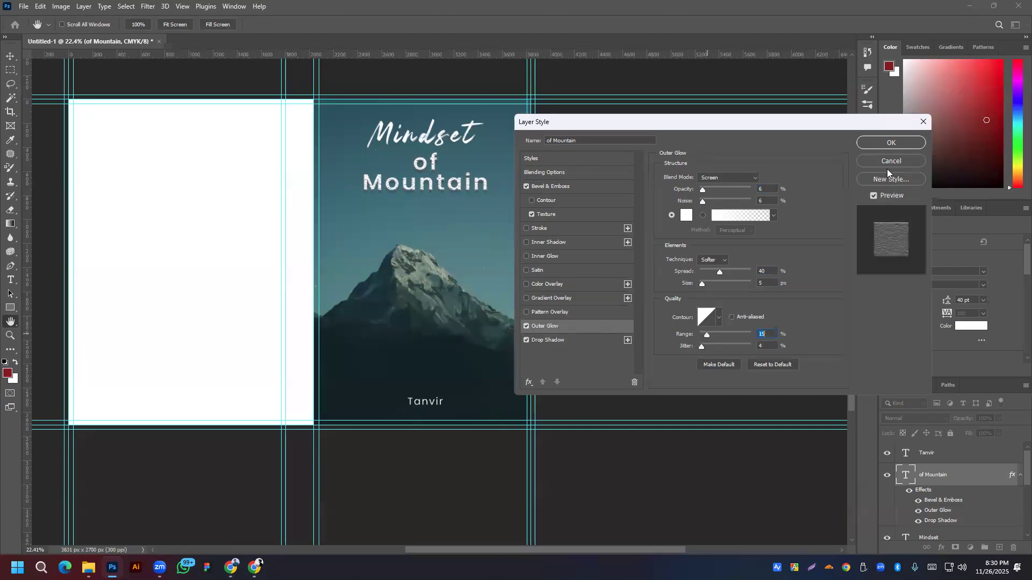
# Step: Apply the layer style, delete the old Mindset layer and duplicate the styled of Mountain layer
pyautogui.click(890, 144)
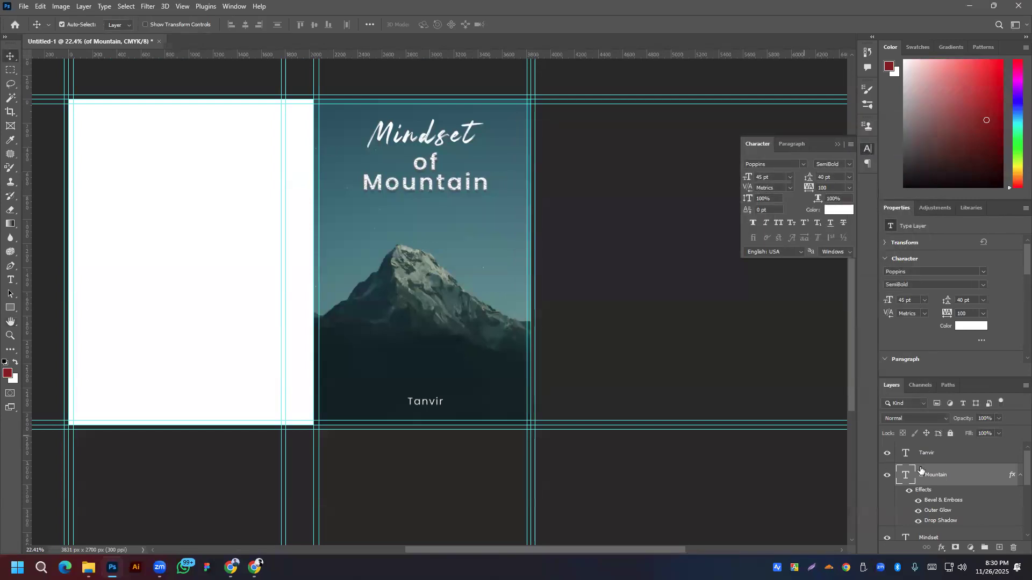
pyautogui.scroll(-2, 935, 471)
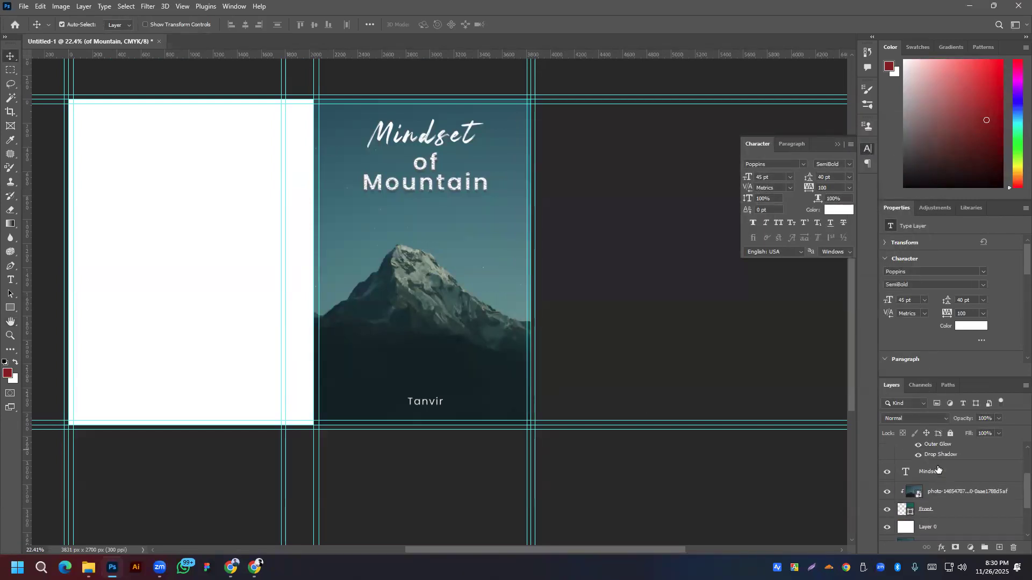
pyautogui.scroll(1, 938, 472)
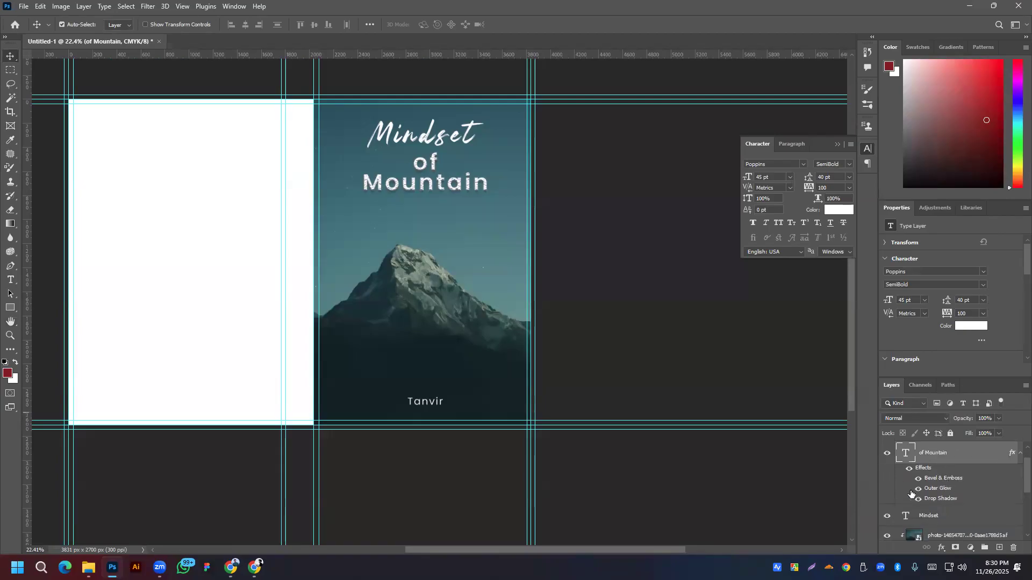
pyautogui.click(934, 518)
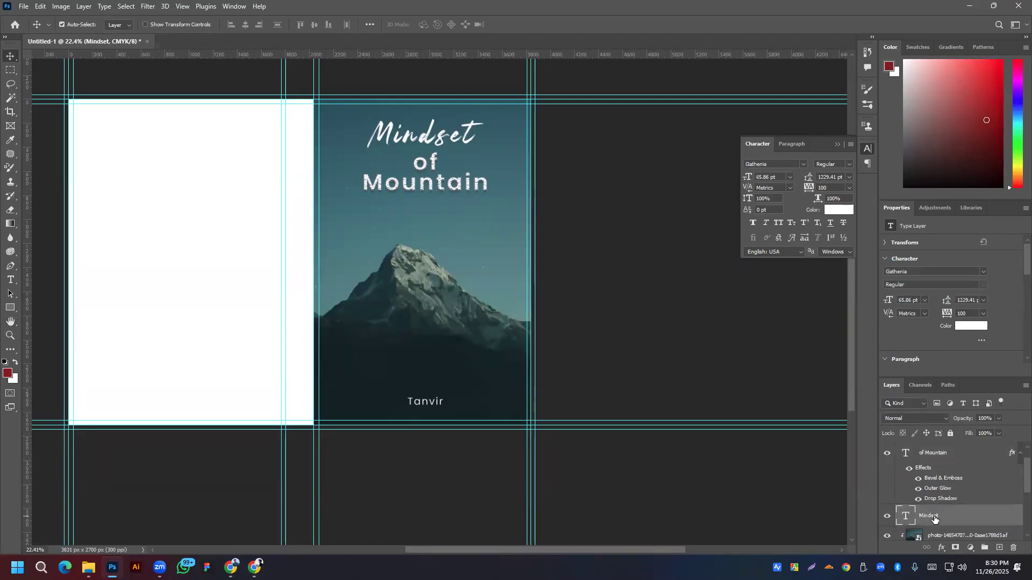
pyautogui.press('Delete')
pyautogui.moveTo(947, 460); pyautogui.dragTo(1000, 548)
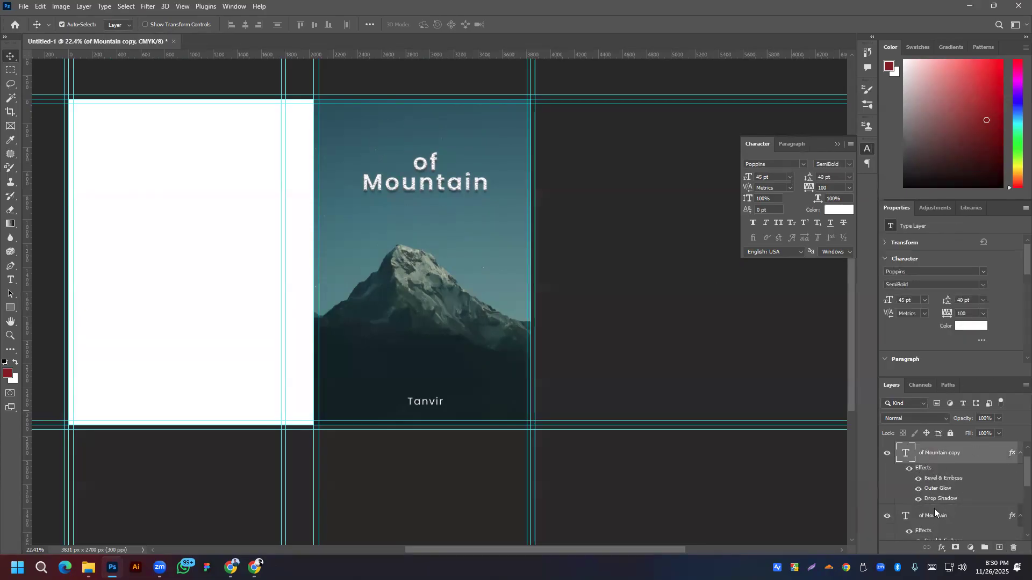
# Step: Move the duplicate up and switch its font to Gathenia
pyautogui.scroll(-2, 934, 509)
pyautogui.scroll(2, 934, 508)
pyautogui.moveTo(425, 165); pyautogui.dragTo(424, 128)
pyautogui.doubleClick(424, 128)
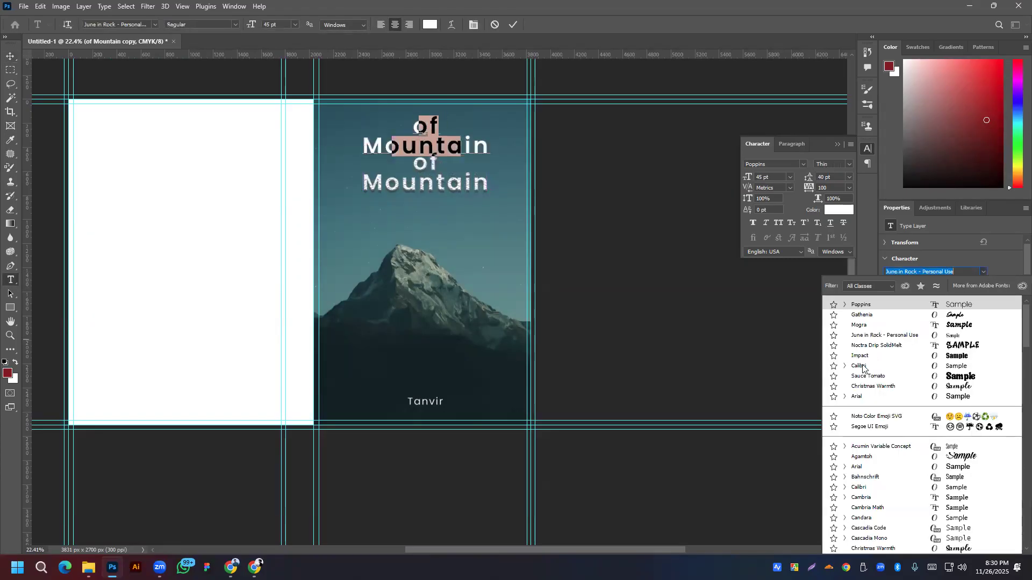
pyautogui.click(860, 315)
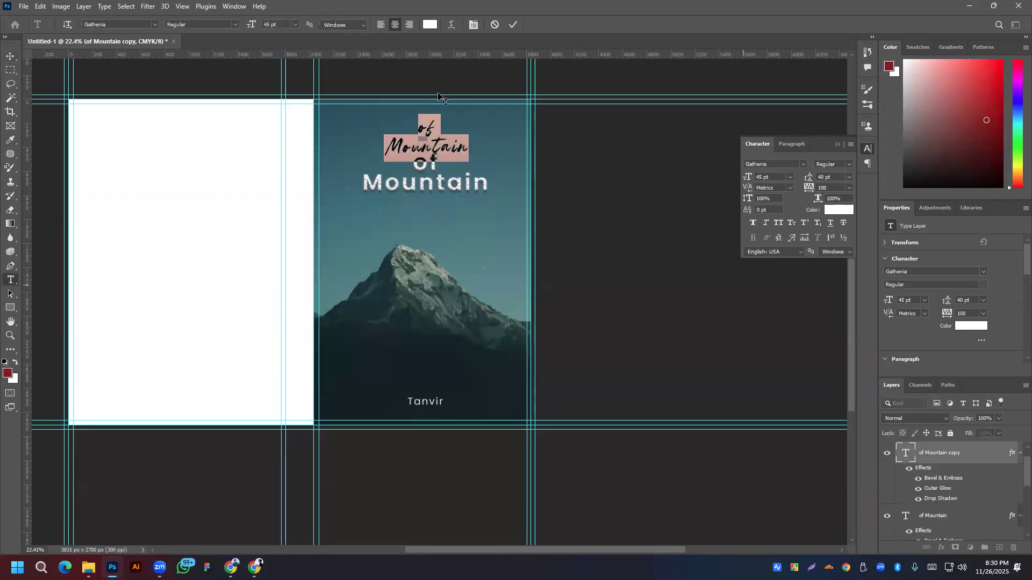
pyautogui.click(513, 27)
pyautogui.press('v')
# Step: Raise the script copy further and retype it as 'Mindset'
pyautogui.scroll(5, 406, 148)
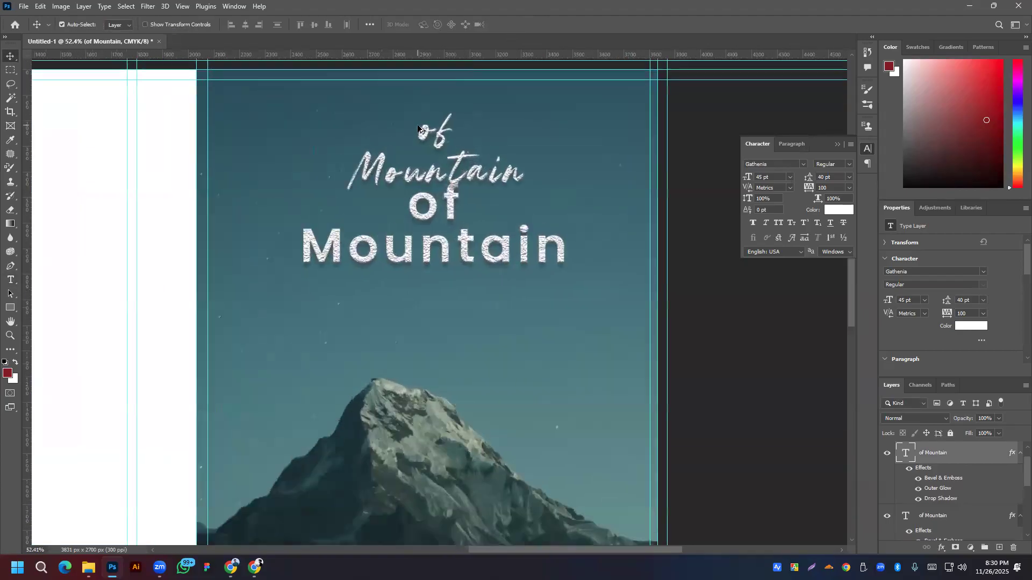
pyautogui.moveTo(467, 204); pyautogui.dragTo(475, 173)
pyautogui.doubleClick(476, 172)
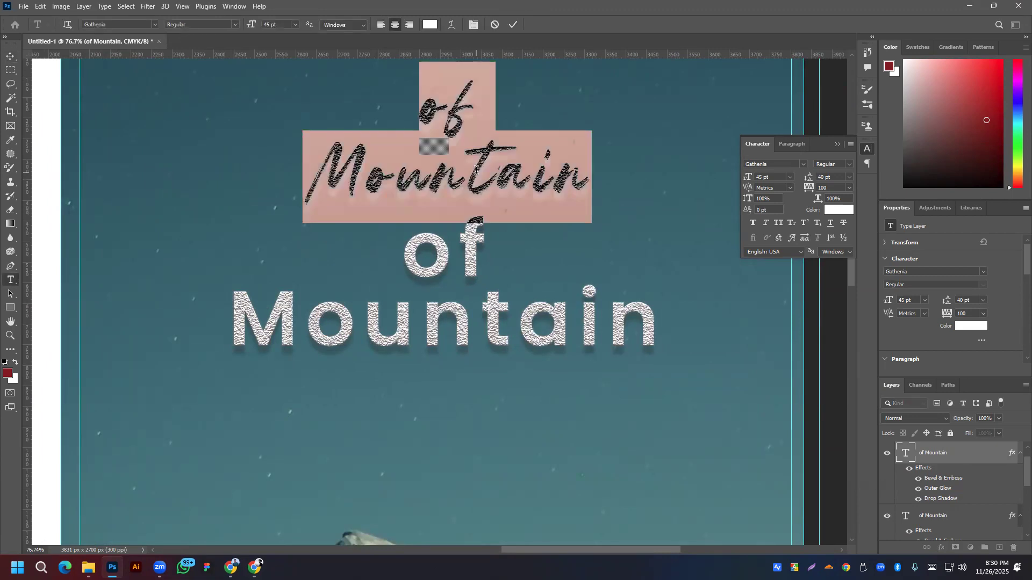
pyautogui.write('Mind')
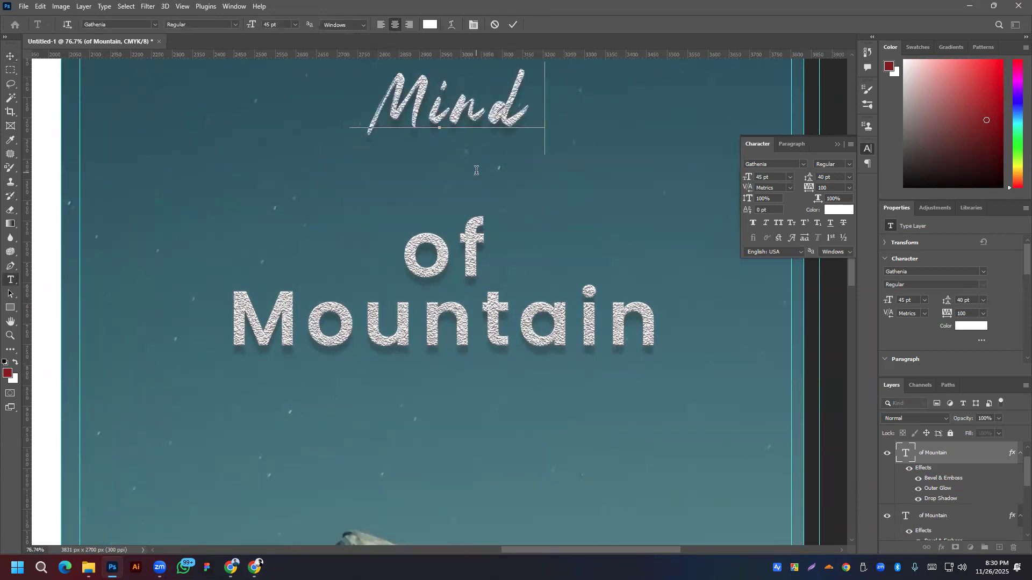
pyautogui.write('set')
pyautogui.hotkey('ctrl', 'Return')
pyautogui.press('v')
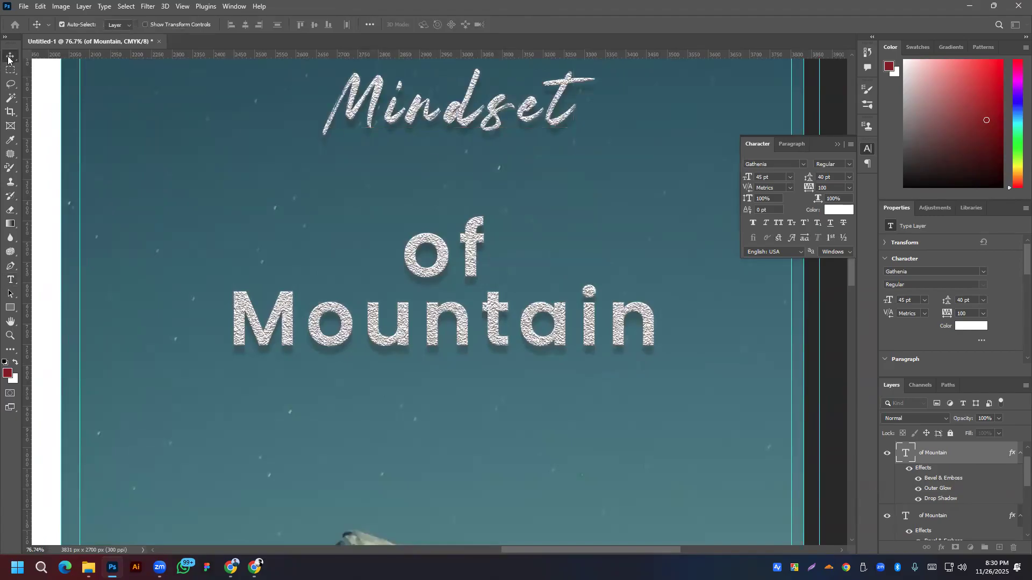
pyautogui.scroll(-2, 561, 161)
# Step: Move the Mindset title down and enlarge it to 60 pt
pyautogui.moveTo(514, 130); pyautogui.dragTo(512, 176)
pyautogui.click(925, 301)
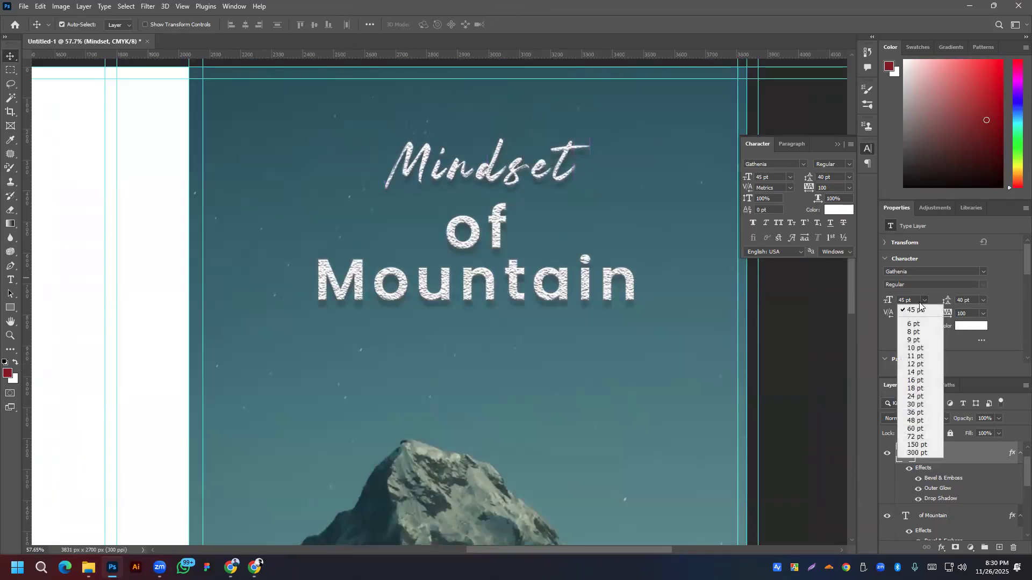
pyautogui.click(906, 301)
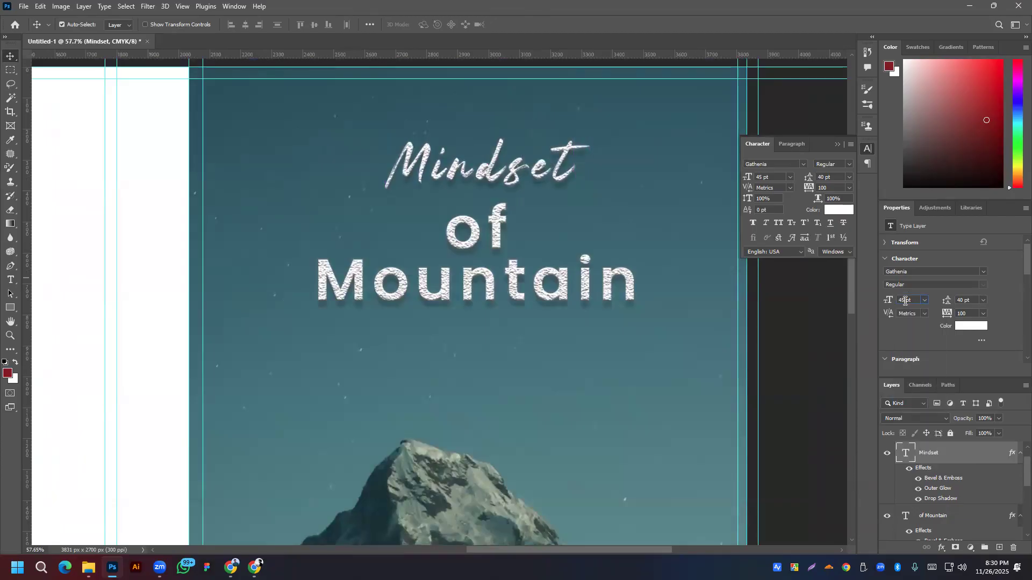
pyautogui.write('58')
pyautogui.press('Return')
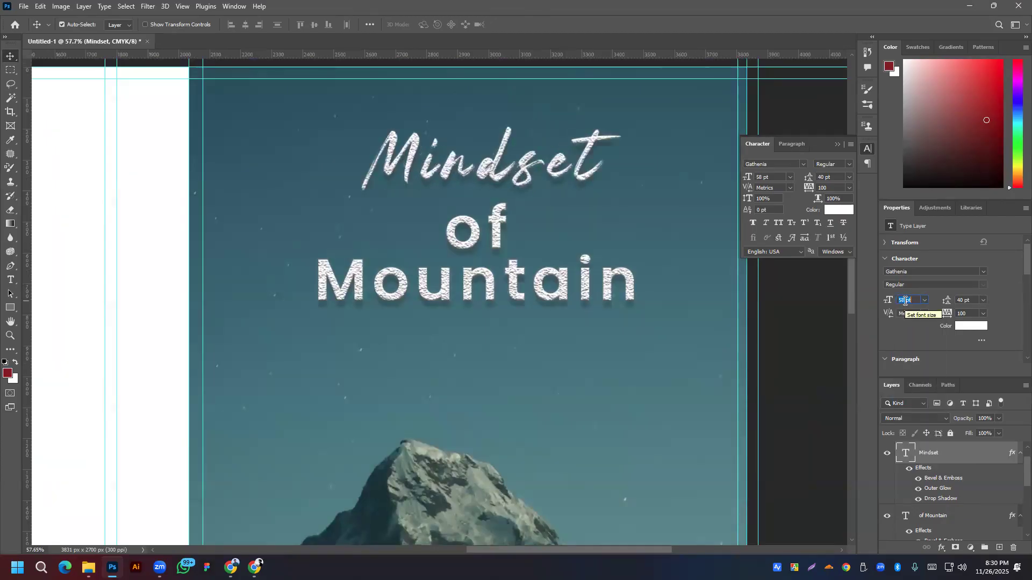
pyautogui.press('Up')
pyautogui.press('Up')
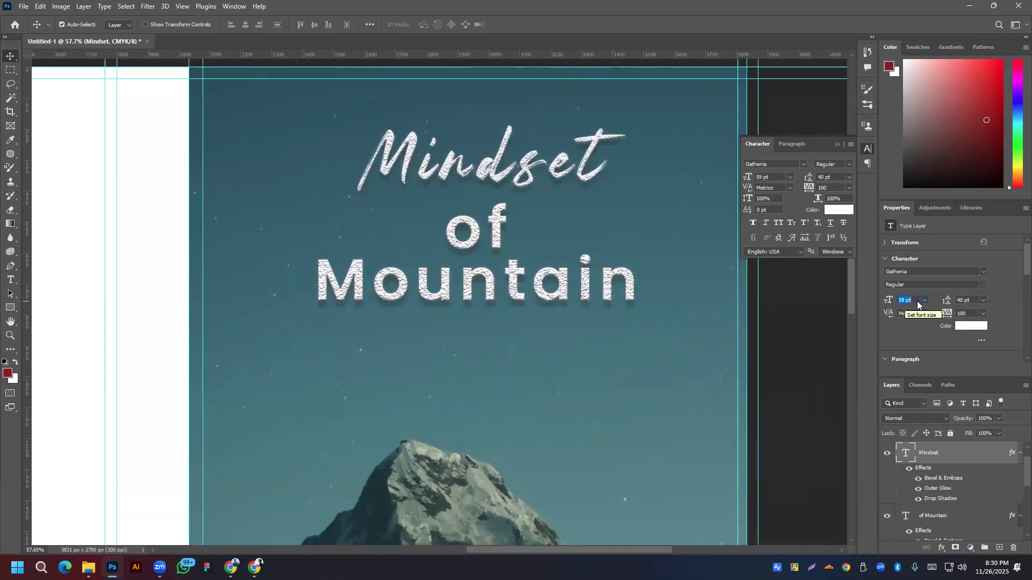
pyautogui.moveTo(517, 171)
pyautogui.mouseDown()
pyautogui.moveTo(503, 174)
pyautogui.moveTo(517, 168)
pyautogui.mouseUp()
# Step: Toggle the of Mountain and Mindset effects and Bevel & Emboss off and on to compare
pyautogui.click(551, 253)
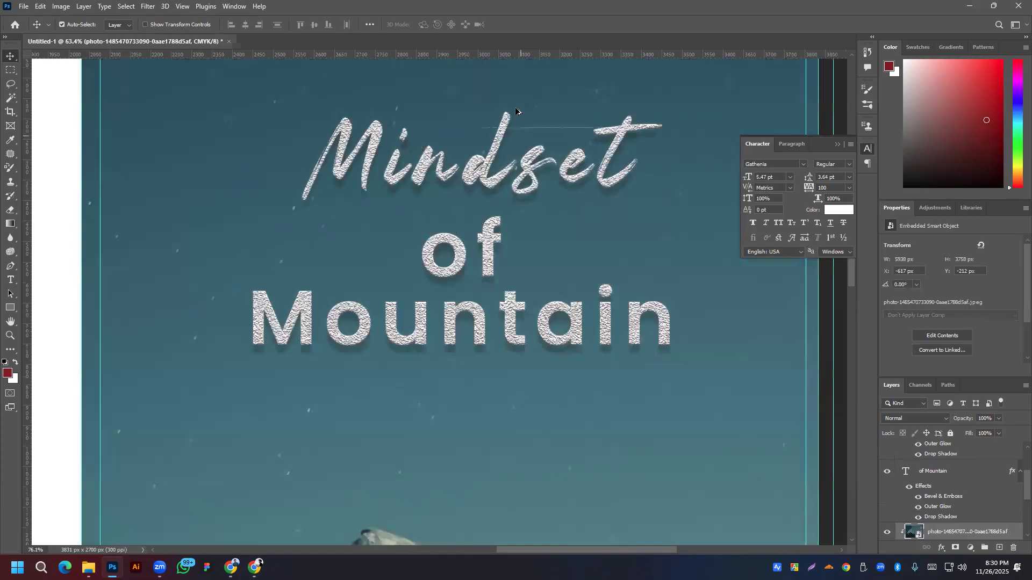
pyautogui.scroll(5, 518, 108)
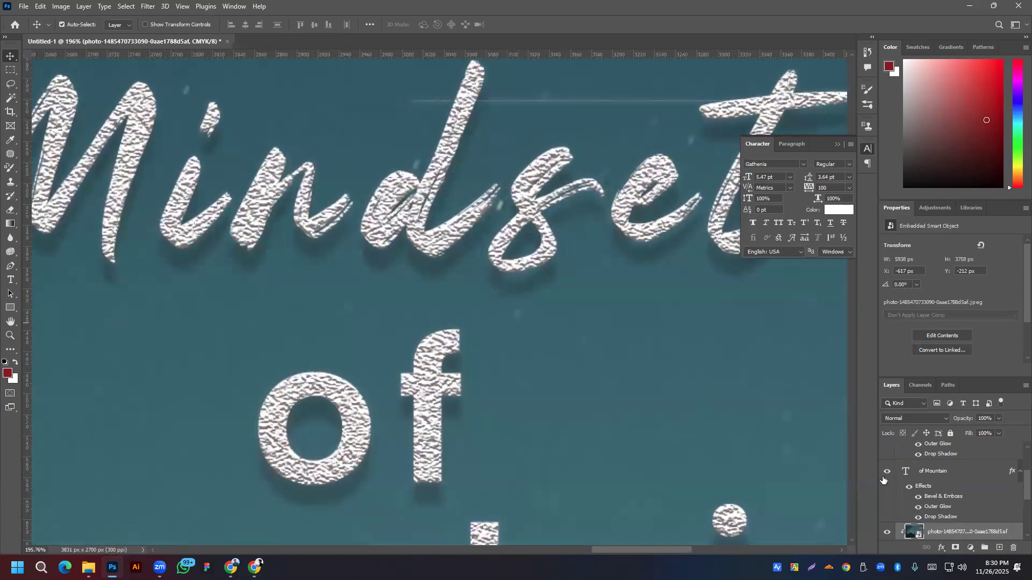
pyautogui.click(909, 488)
pyautogui.click(909, 488)
pyautogui.scroll(2, 909, 497)
pyautogui.click(908, 490)
pyautogui.click(909, 490)
pyautogui.click(917, 501)
pyautogui.click(917, 500)
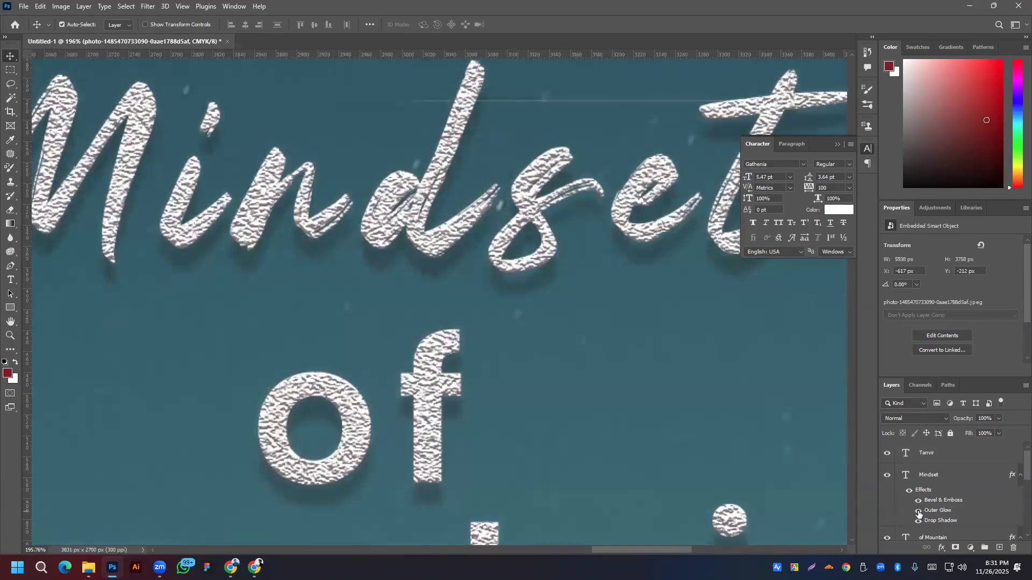
pyautogui.scroll(-5, 455, 106)
# Step: Reposition the Mindset title left and down, then slightly right
pyautogui.moveTo(451, 121); pyautogui.dragTo(436, 129)
pyautogui.doubleClick(435, 129)
pyautogui.click(475, 111)
pyautogui.click(407, 150)
pyautogui.click(514, 25)
pyautogui.press('v')
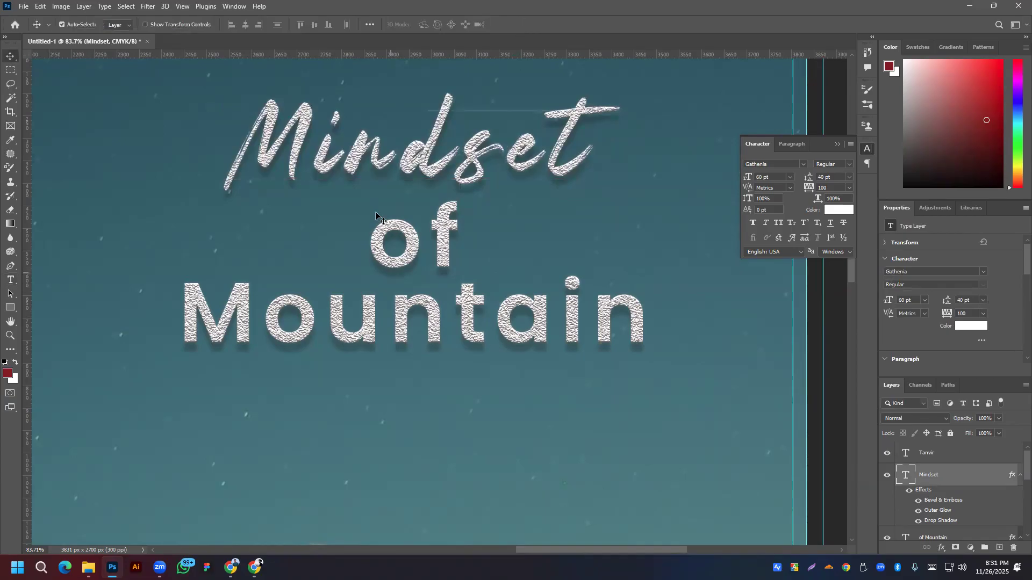
pyautogui.moveTo(422, 162); pyautogui.dragTo(455, 167)
# Step: Centre Mindset horizontally on 'of Mountain' with Align Horizontal Centers
pyautogui.scroll(-2, 465, 186)
pyautogui.keyDown('shift'); pyautogui.click(451, 227); pyautogui.keyUp('shift')
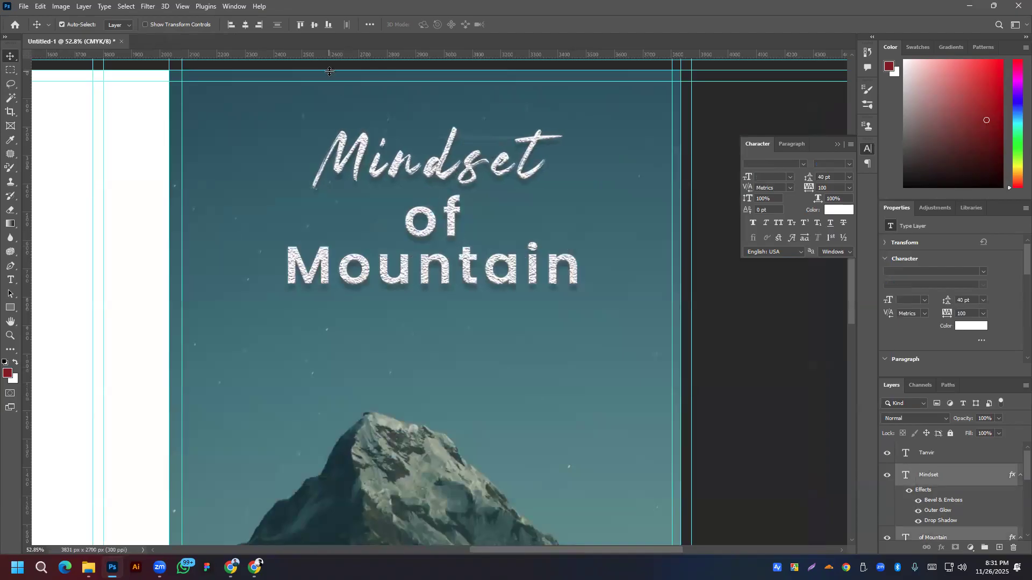
pyautogui.click(247, 24)
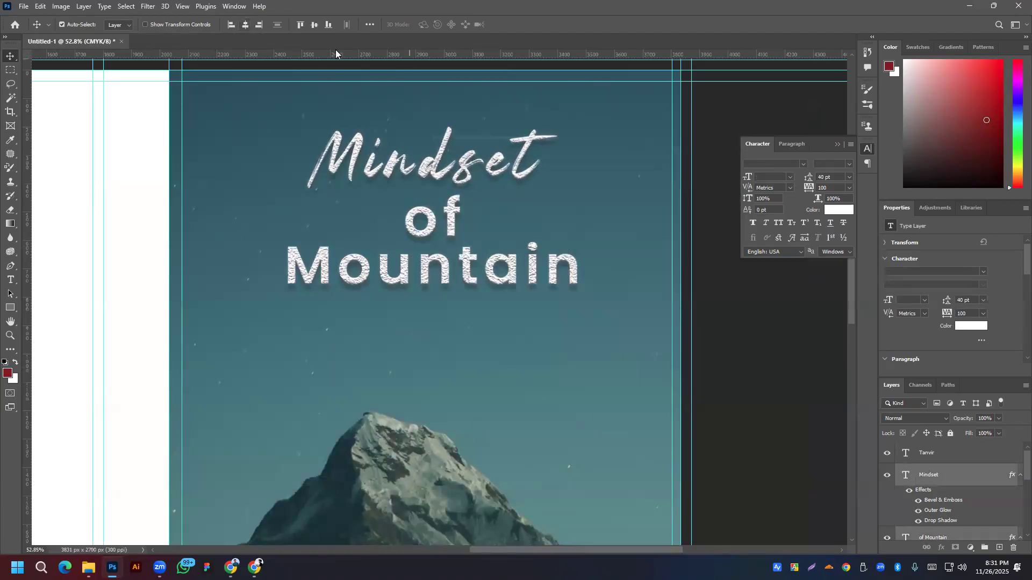
# Step: Nudge the title text slightly and deselect the text layers
pyautogui.scroll(-2, 472, 212)
pyautogui.moveTo(467, 191); pyautogui.dragTo(466, 191)
pyautogui.scroll(-1, 495, 361)
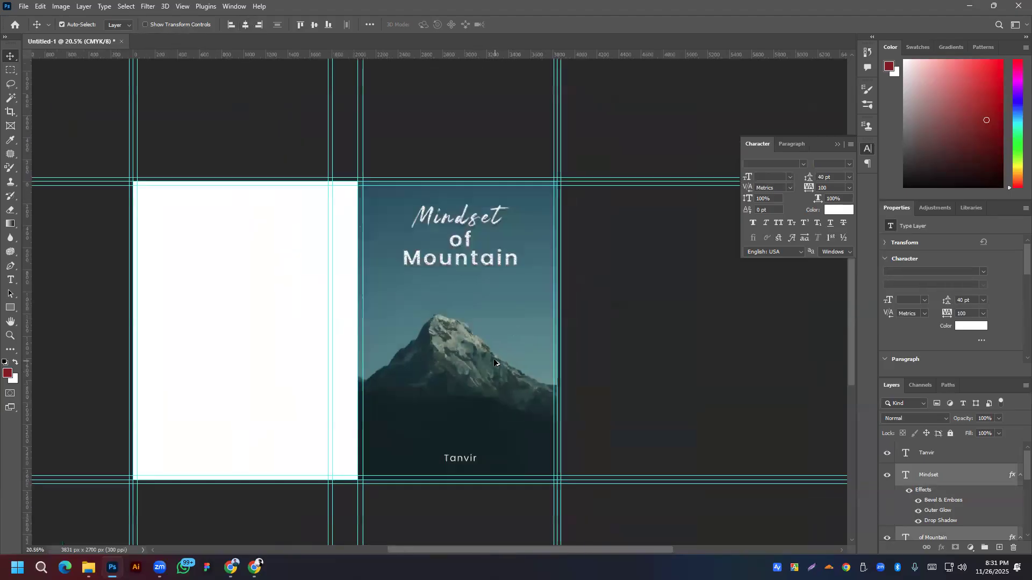
pyautogui.click(651, 346)
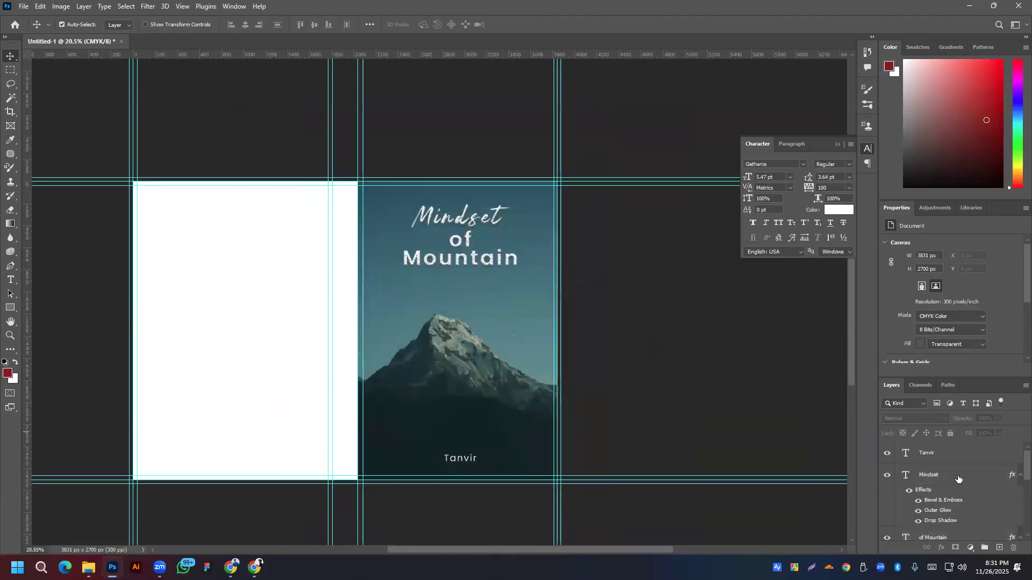
# Step: Select the of Mountain layer and open its layer options, dismissing them unchanged
pyautogui.click(960, 455)
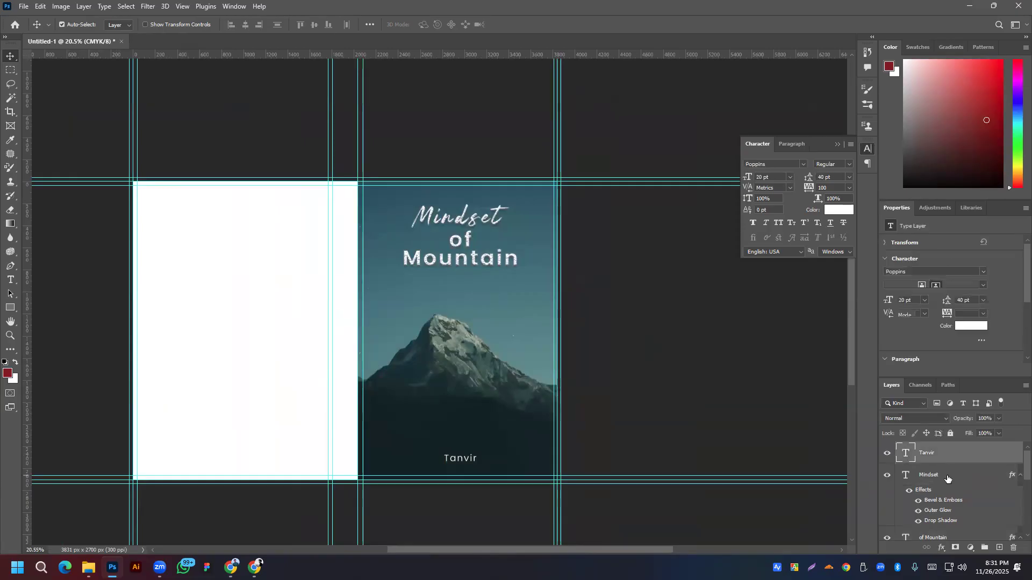
pyautogui.scroll(-2, 947, 479)
pyautogui.click(939, 451)
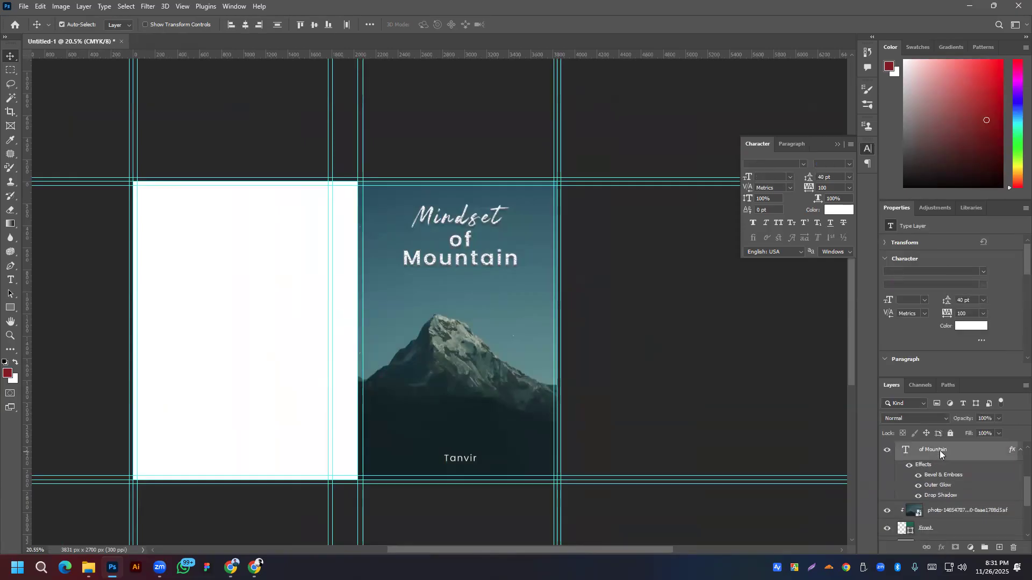
pyautogui.rightClick(939, 450)
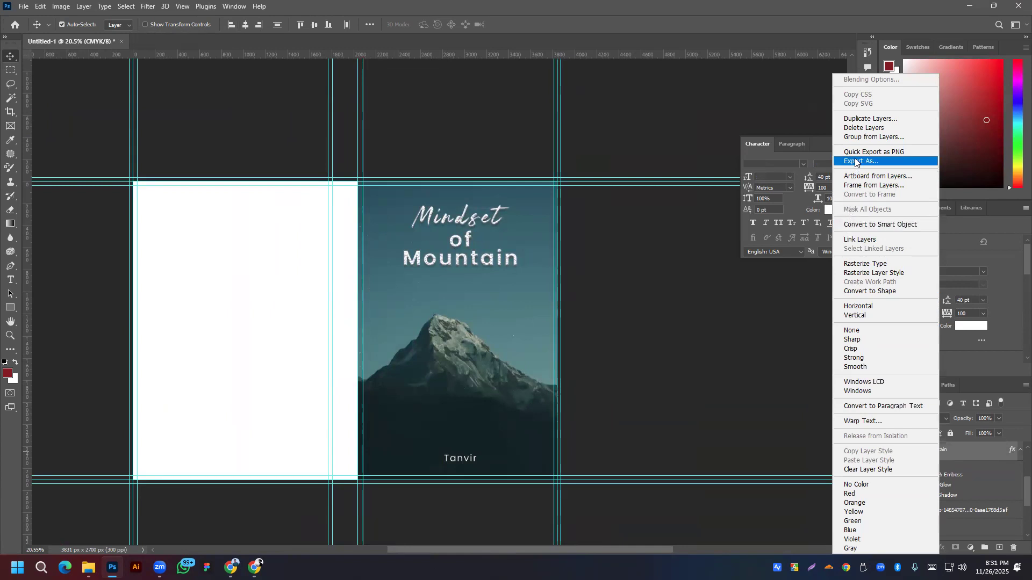
pyautogui.click(980, 470)
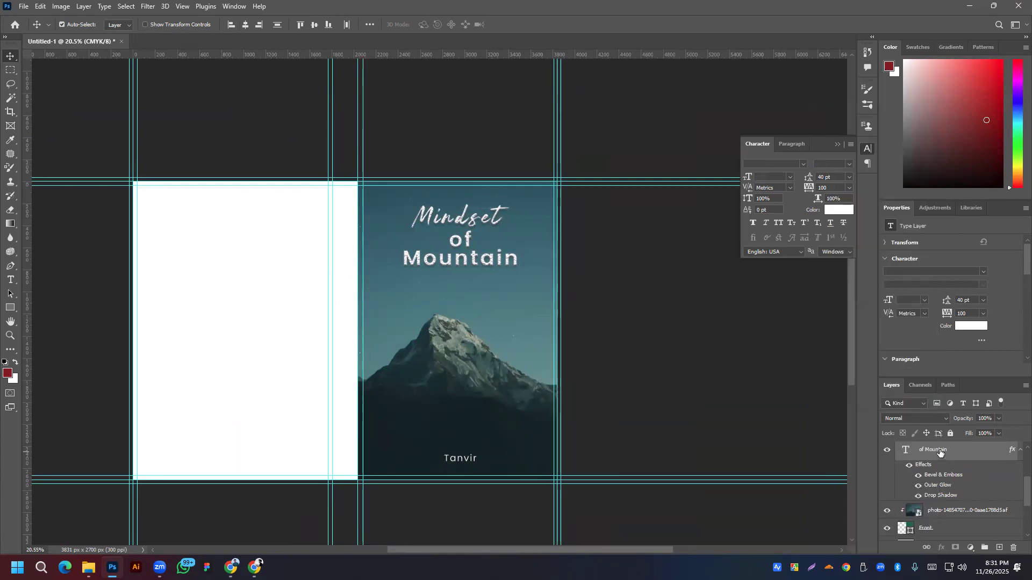
pyautogui.click(940, 452)
pyautogui.rightClick(940, 453)
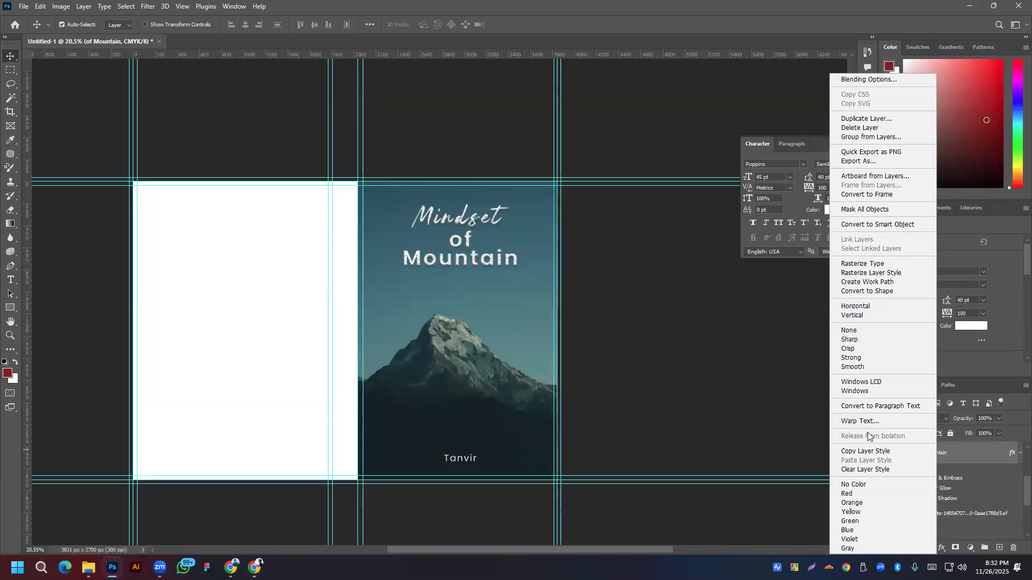
pyautogui.click(969, 470)
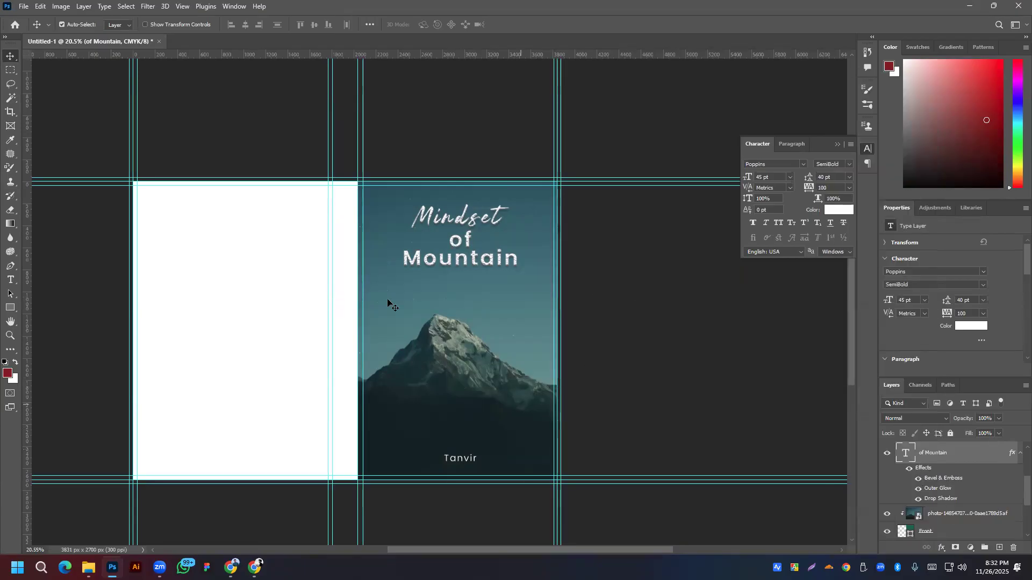
# Step: Select every layer from the Tanvir author name down to the Front shape
pyautogui.scroll(3, 967, 469)
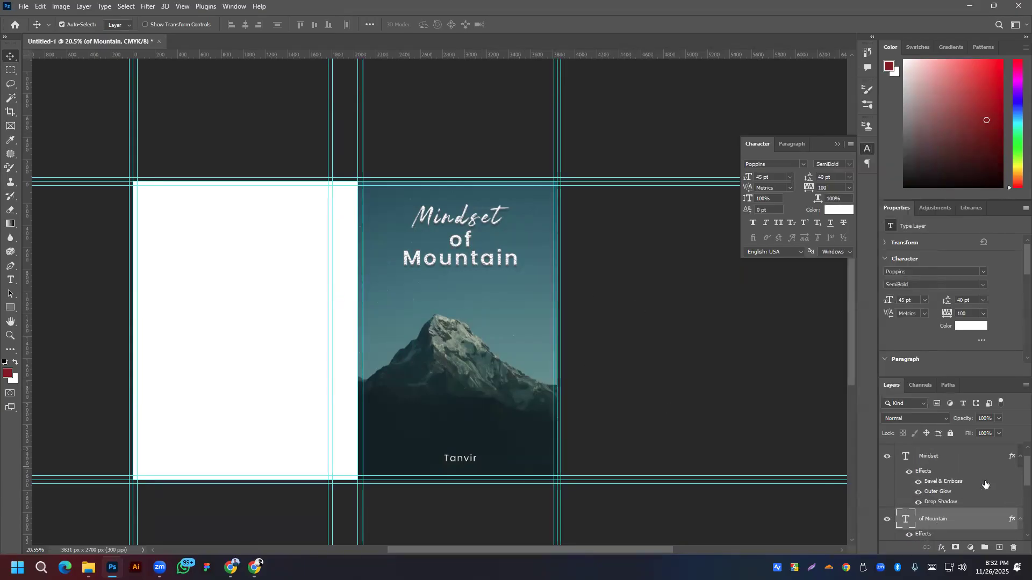
pyautogui.click(943, 458)
pyautogui.scroll(-3, 945, 468)
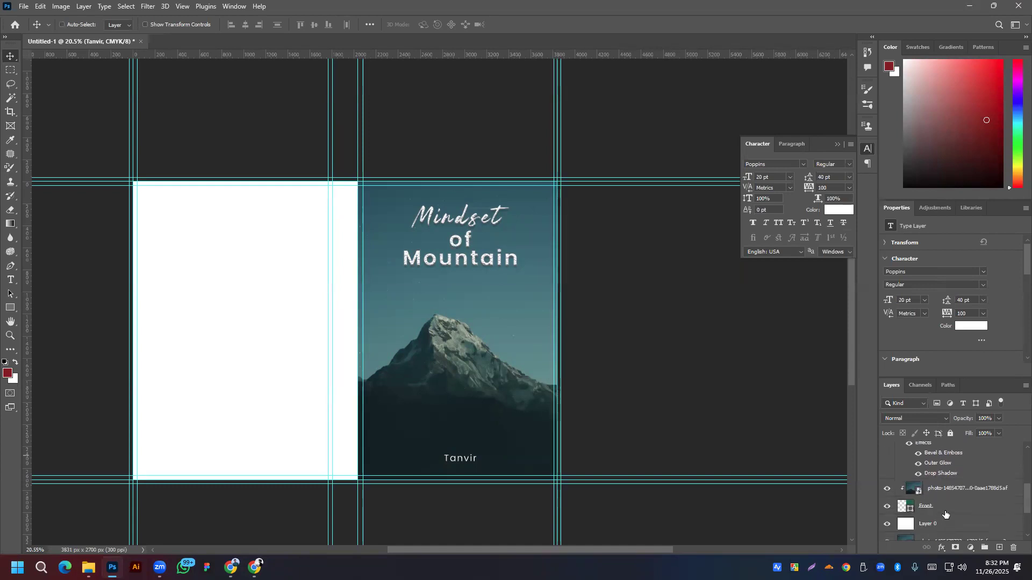
pyautogui.click(946, 510)
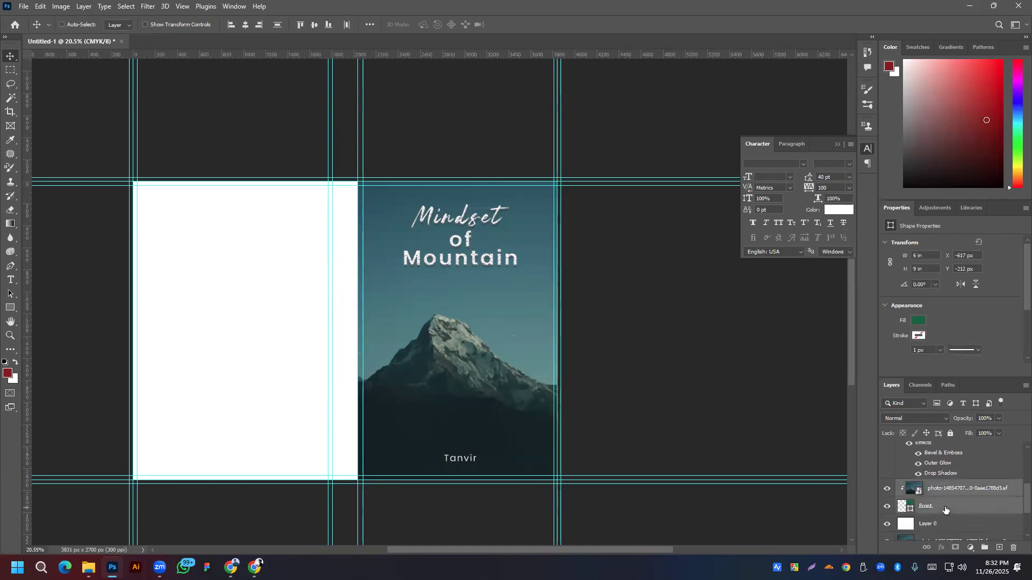
# Step: Group the selected layers with Ctrl+G, name the group Front, and toggle it to check
pyautogui.hotkey('ctrl', 'g')
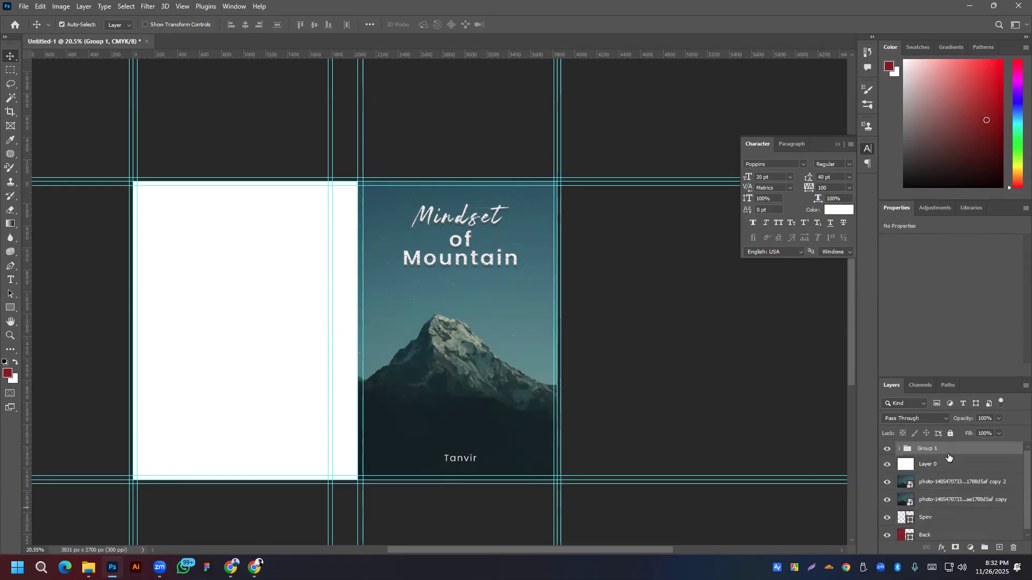
pyautogui.doubleClick(925, 449)
pyautogui.write('Front')
pyautogui.press('Return')
pyautogui.click(889, 453)
pyautogui.click(890, 452)
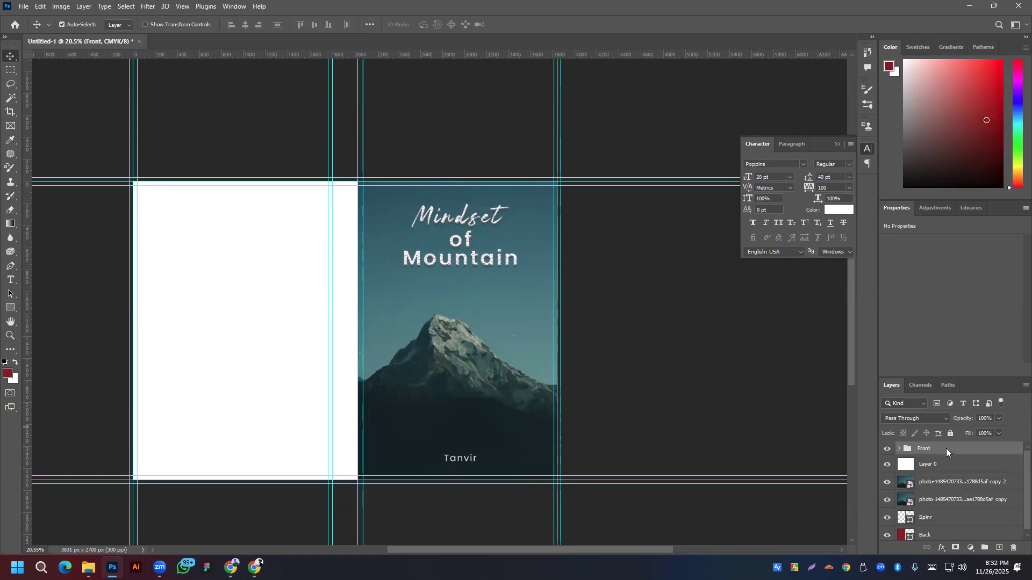
pyautogui.click(931, 519)
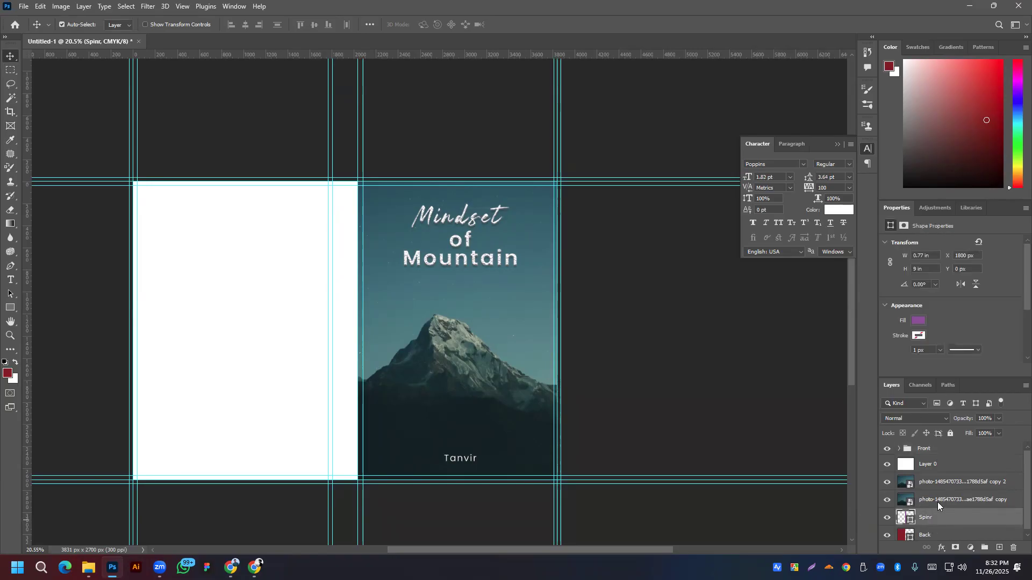
pyautogui.press('super')
pyautogui.press('super')
# Step: Move Spinr and the photo copy to the top and clip the photo to the spine
pyautogui.keyDown('ctrl'); pyautogui.click(948, 500); pyautogui.keyUp('ctrl')
pyautogui.moveTo(947, 500); pyautogui.dragTo(940, 446)
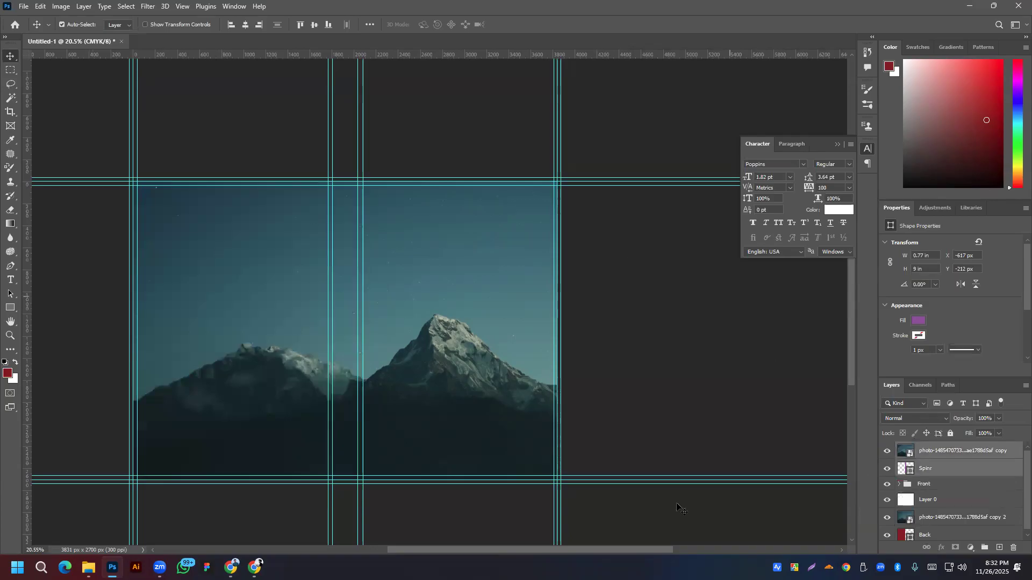
pyautogui.rightClick(946, 450)
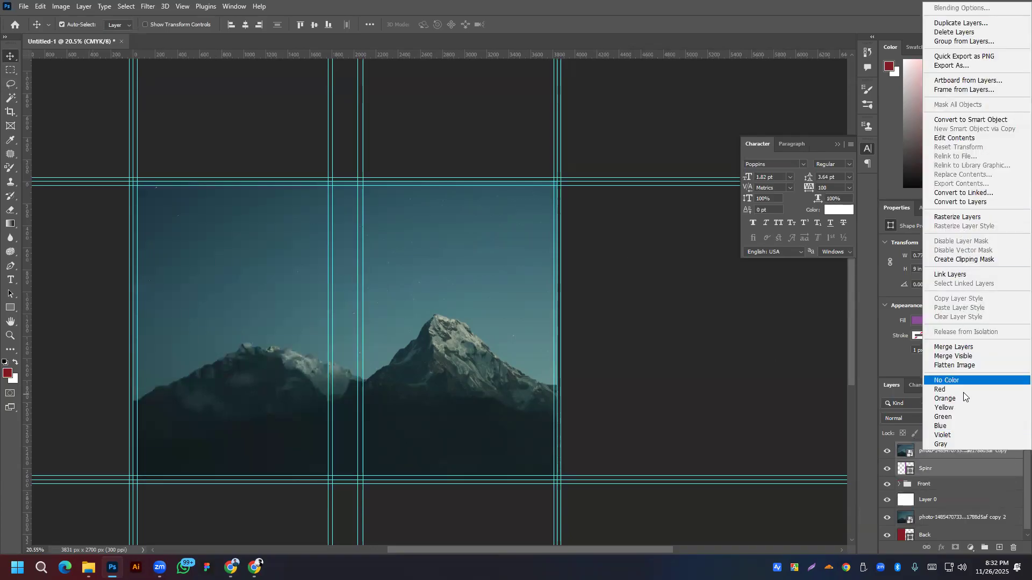
pyautogui.click(940, 474)
pyautogui.click(941, 454)
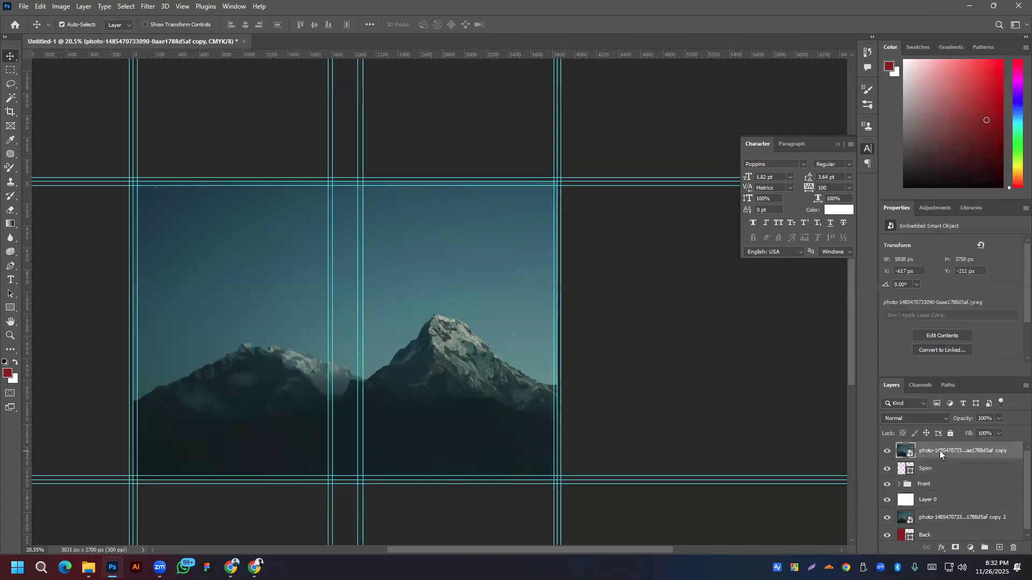
pyautogui.rightClick(939, 454)
pyautogui.click(955, 261)
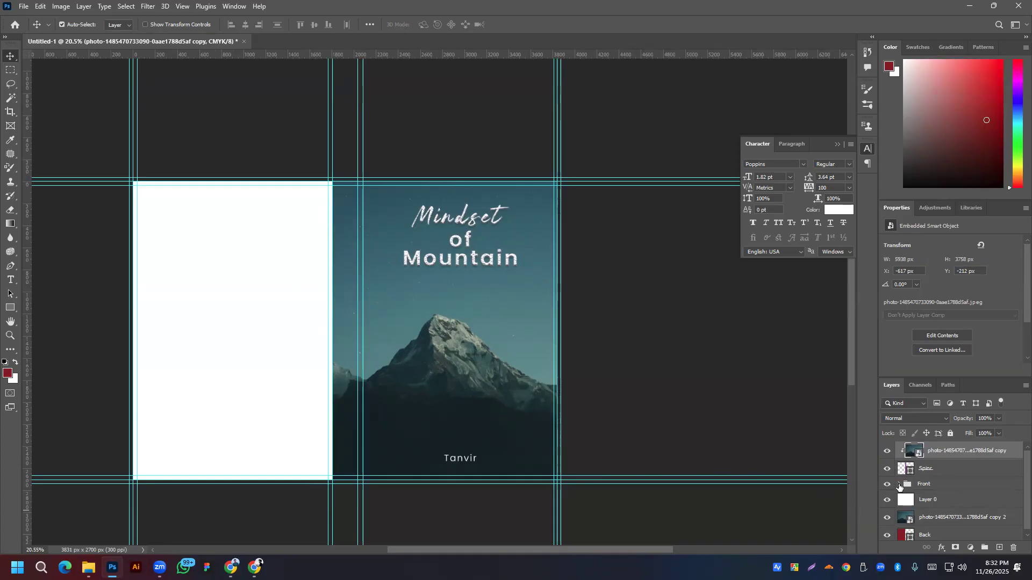
# Step: Duplicate the Mindset and of Mountain text layers and move the copies to the top
pyautogui.click(899, 485)
pyautogui.scroll(-2, 939, 511)
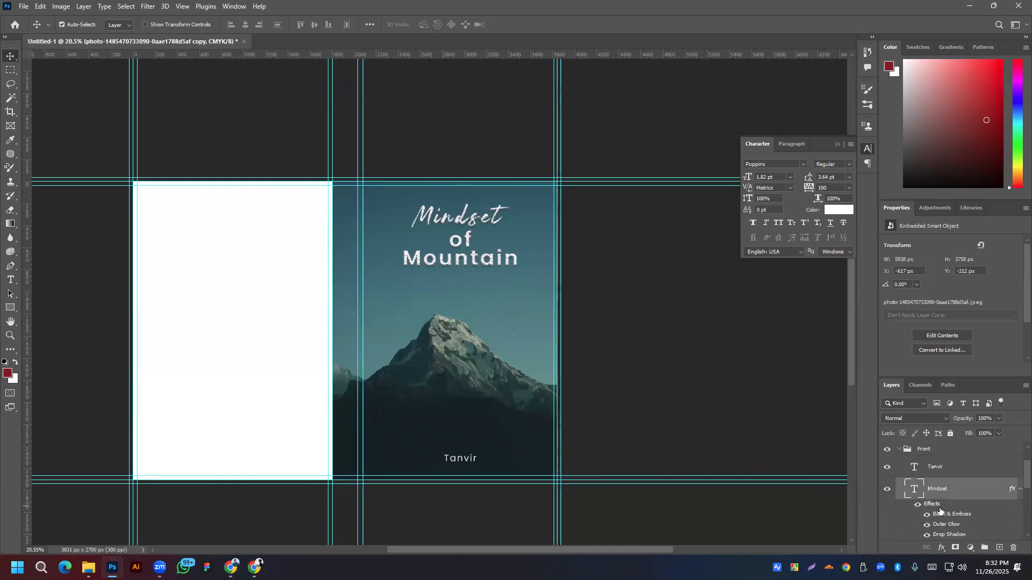
pyautogui.scroll(-1, 940, 511)
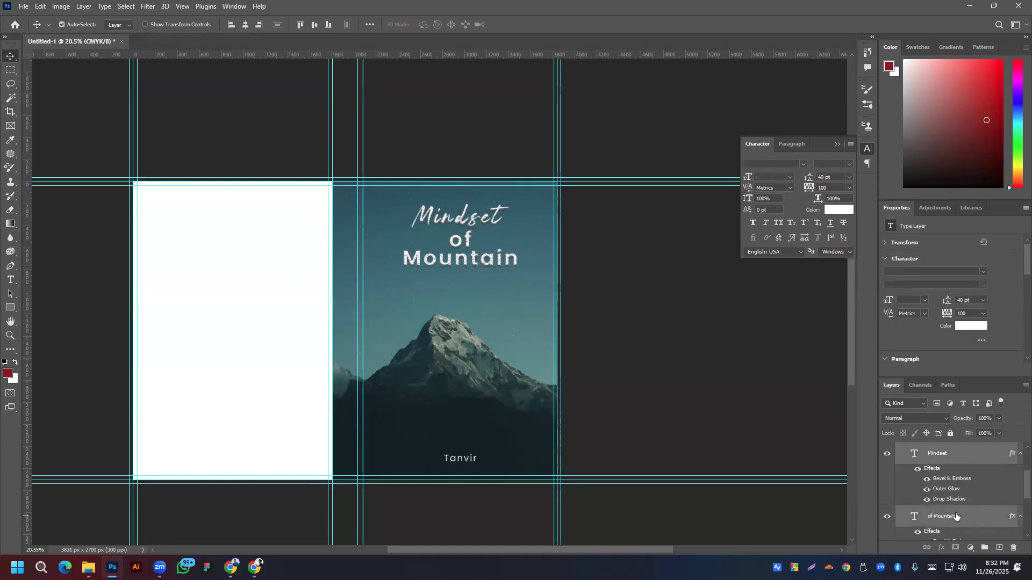
pyautogui.moveTo(958, 522); pyautogui.dragTo(969, 444)
pyautogui.moveTo(960, 526); pyautogui.dragTo(955, 446)
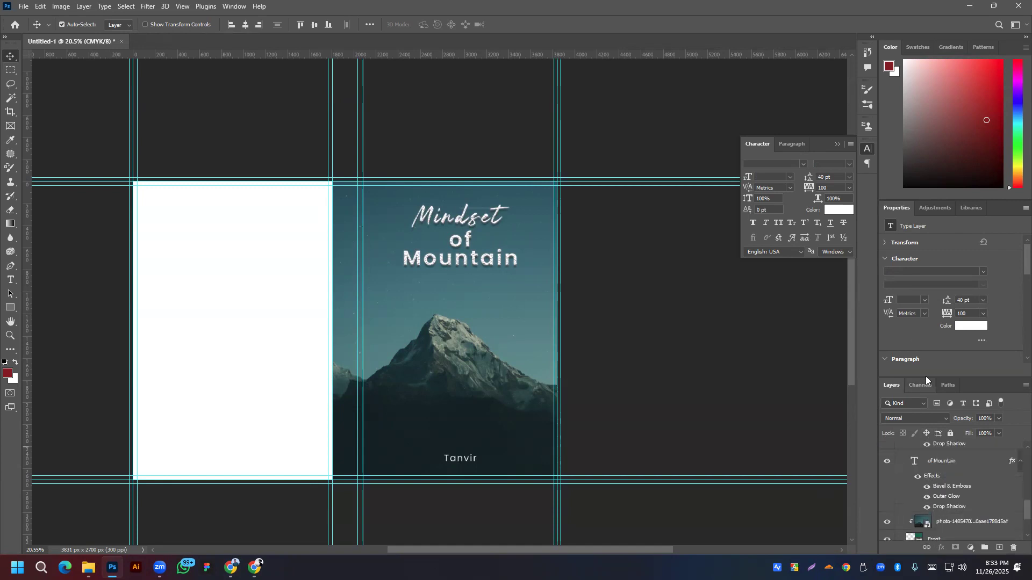
pyautogui.moveTo(970, 378); pyautogui.dragTo(971, 112)
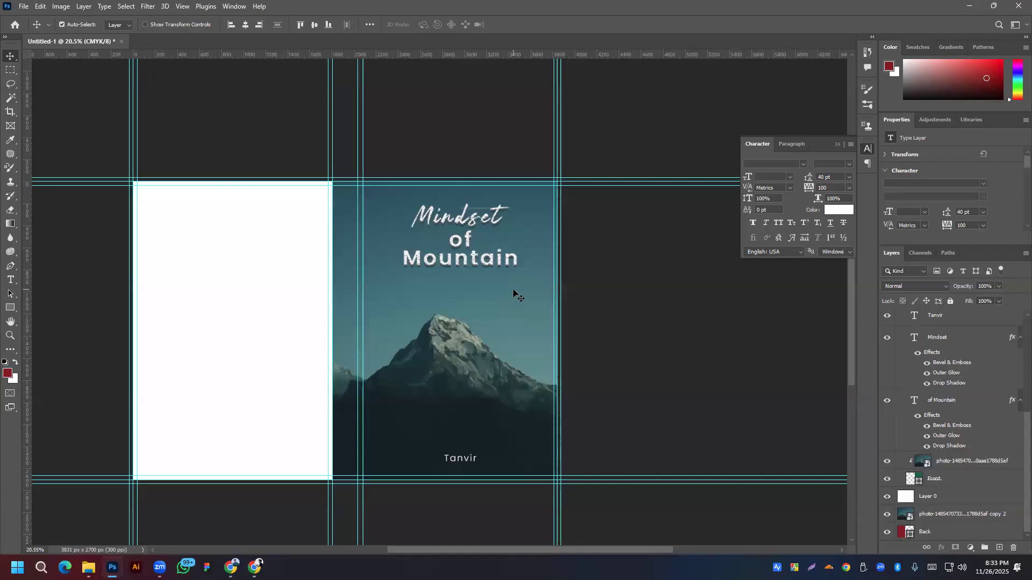
pyautogui.rightClick(974, 463)
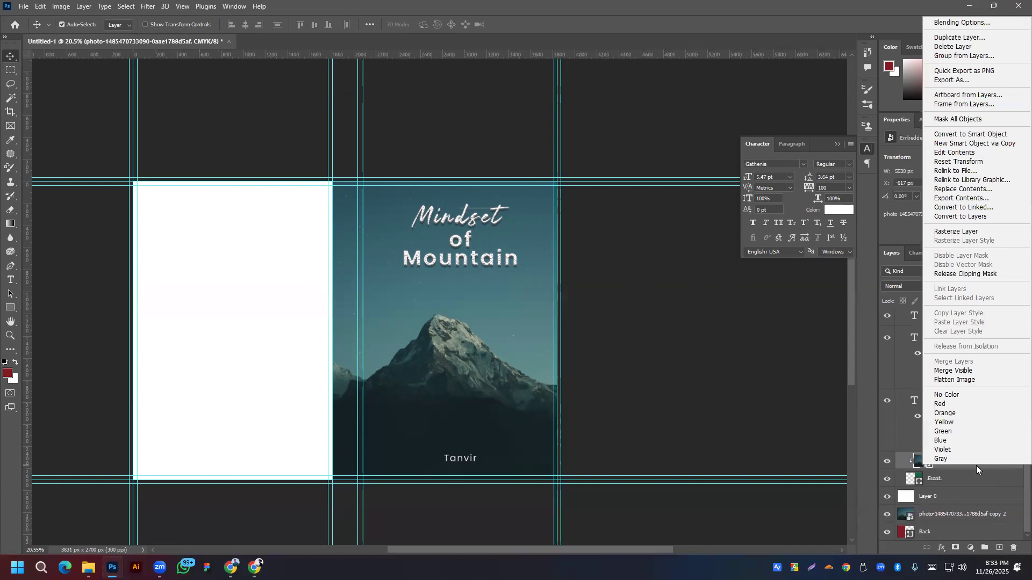
pyautogui.click(871, 431)
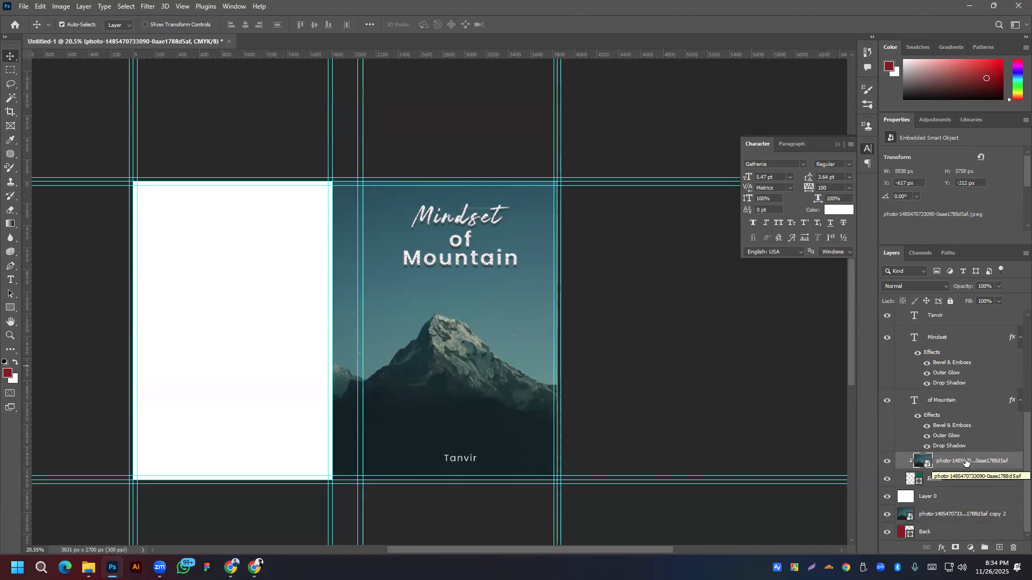
pyautogui.rightClick(965, 460)
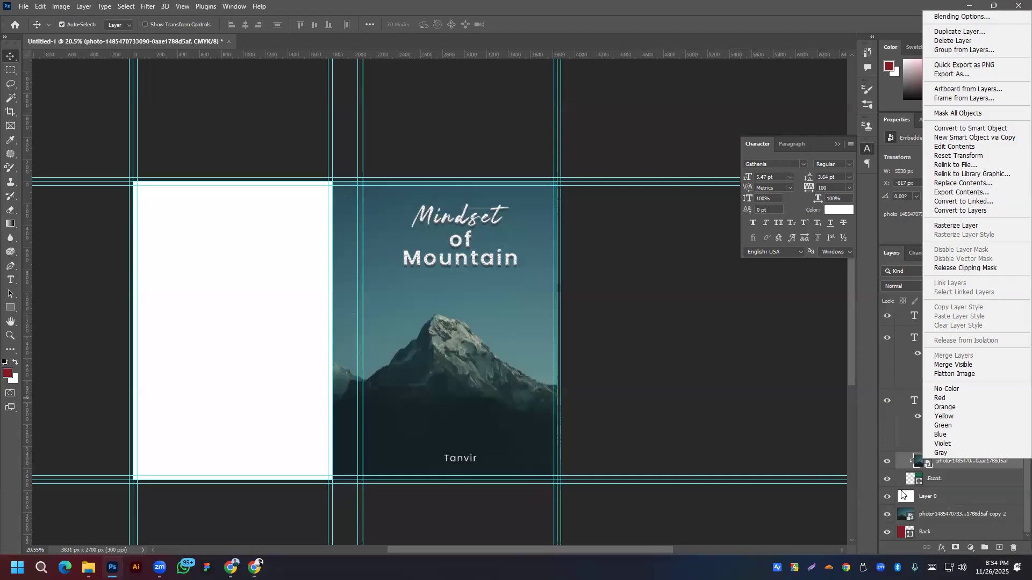
# Step: Move the Mindset and of Mountain copies onto the back cover, then below the front title
pyautogui.click(419, 273)
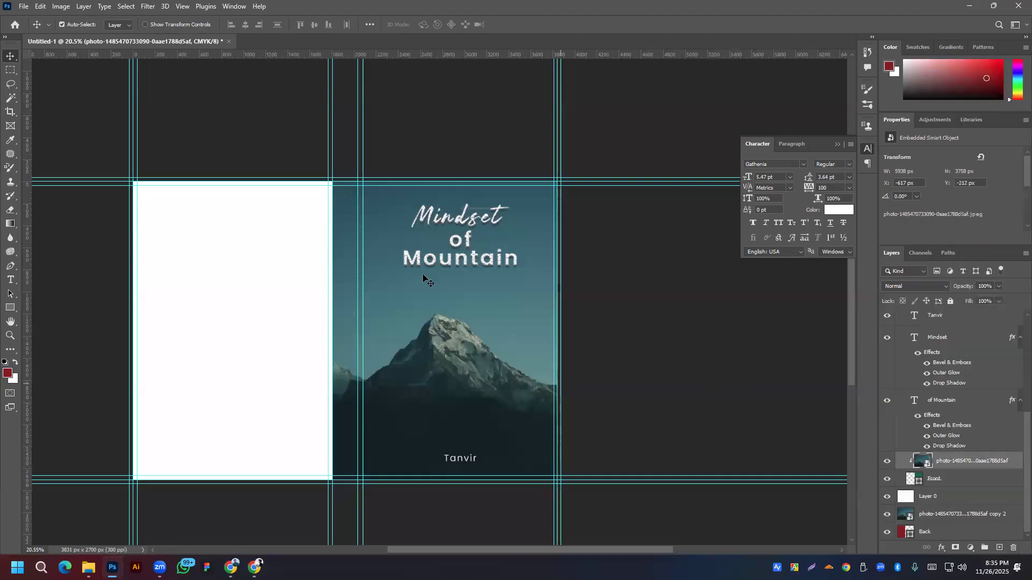
pyautogui.scroll(5, 899, 399)
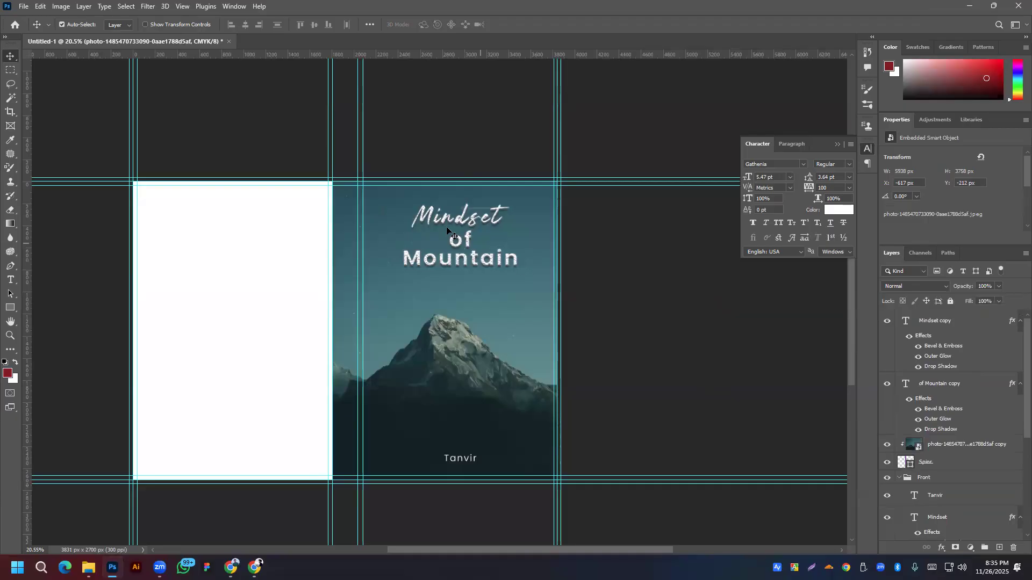
pyautogui.moveTo(461, 224); pyautogui.dragTo(317, 233)
pyautogui.moveTo(459, 246); pyautogui.dragTo(309, 274)
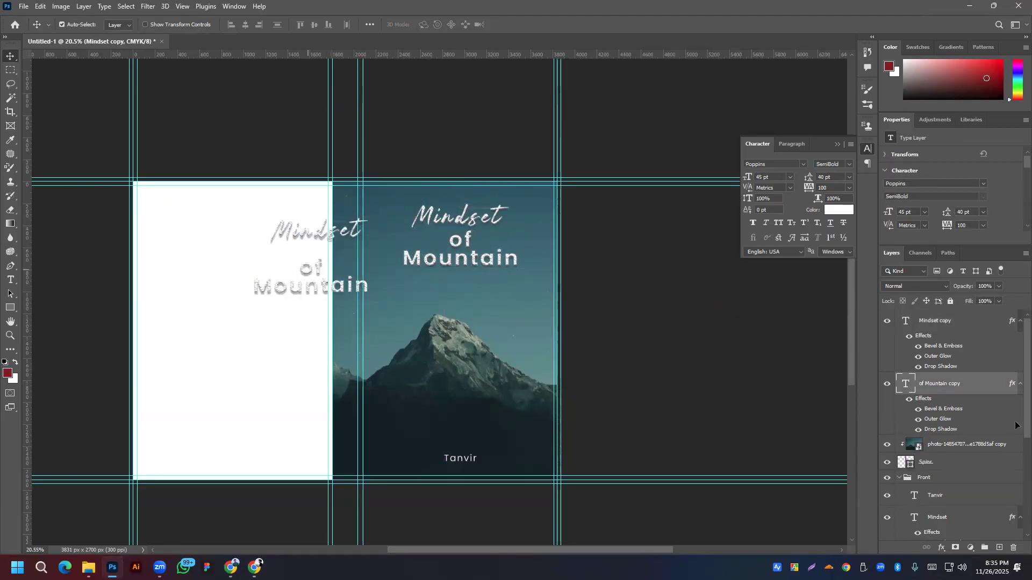
pyautogui.click(888, 478)
pyautogui.click(887, 477)
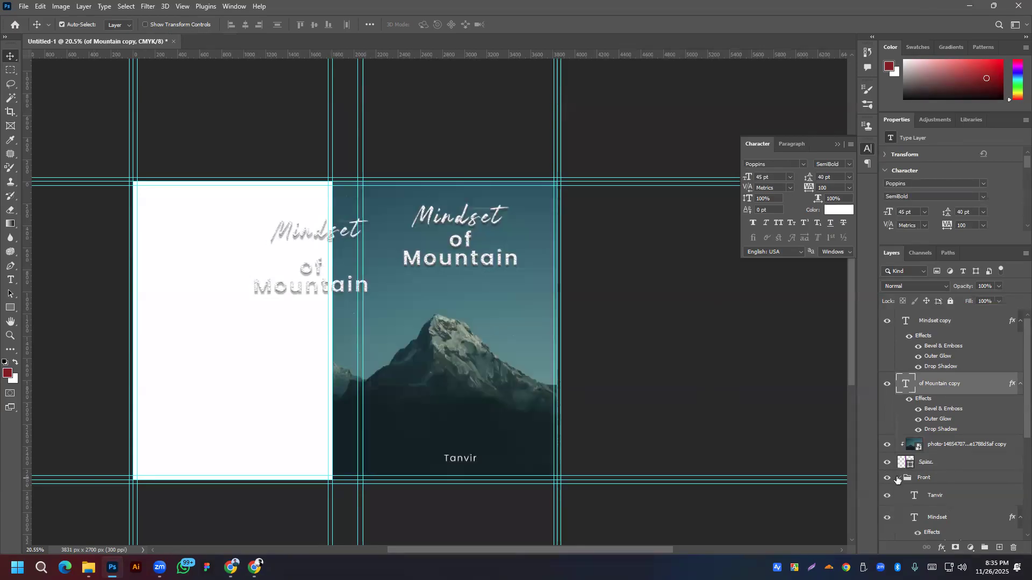
pyautogui.click(899, 477)
pyautogui.moveTo(336, 290); pyautogui.dragTo(432, 299)
# Step: Join the of Mountain copy onto one line and move it up near the title
pyautogui.doubleClick(351, 303)
pyautogui.click(352, 296)
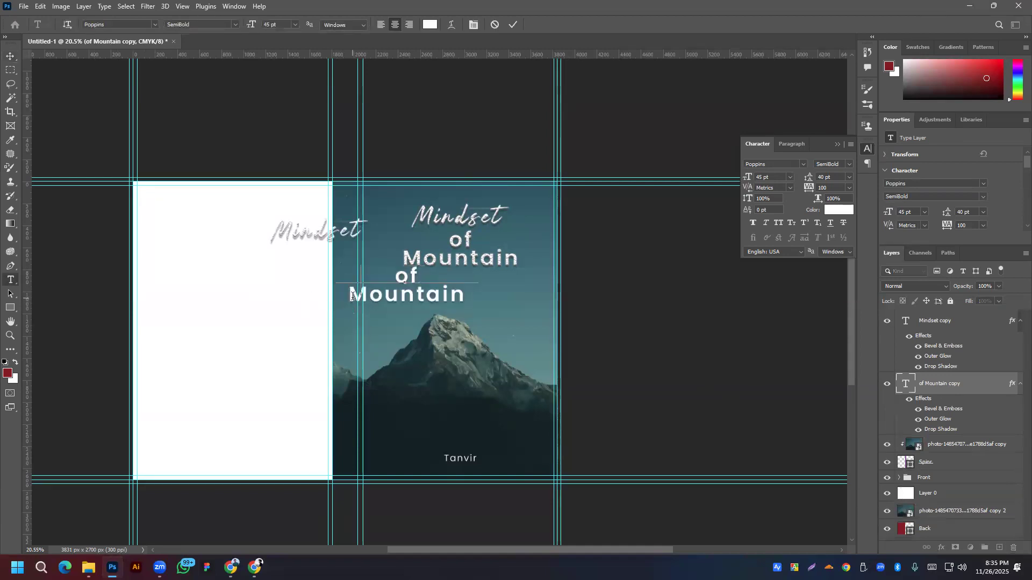
pyautogui.press('BackSpace')
pyautogui.click(10, 56)
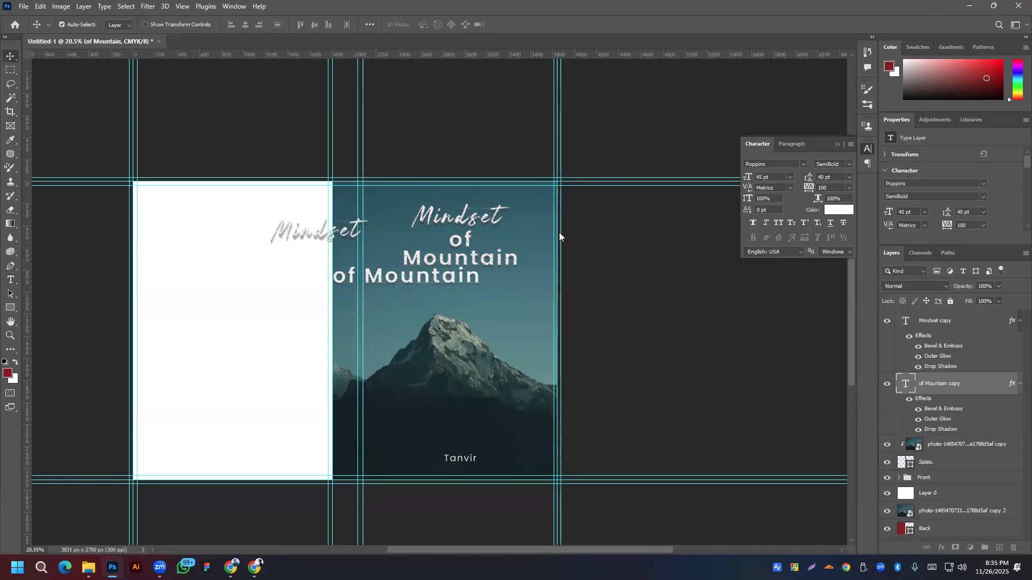
pyautogui.moveTo(407, 276); pyautogui.dragTo(451, 230)
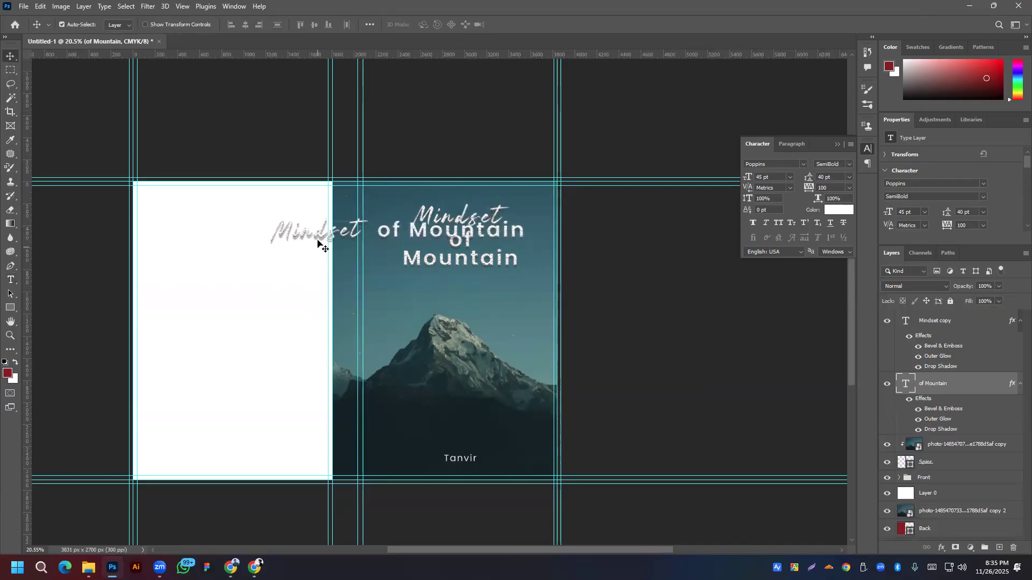
# Step: Empty the Mindset copy, paste Mindset before of Mountain, and move the line down
pyautogui.doubleClick(348, 236)
pyautogui.hotkey('ctrl', 'c')
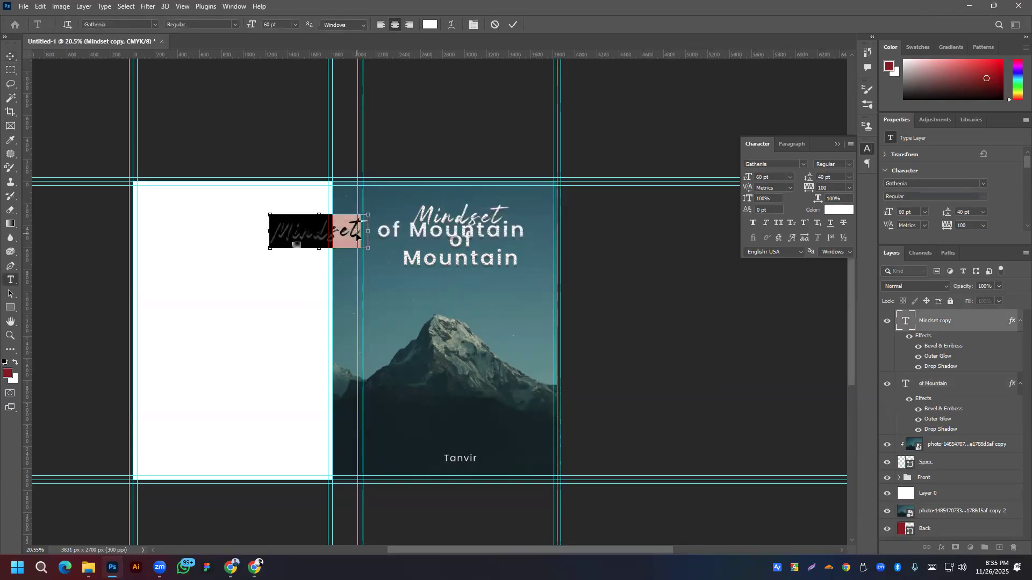
pyautogui.press('BackSpace')
pyautogui.click(10, 56)
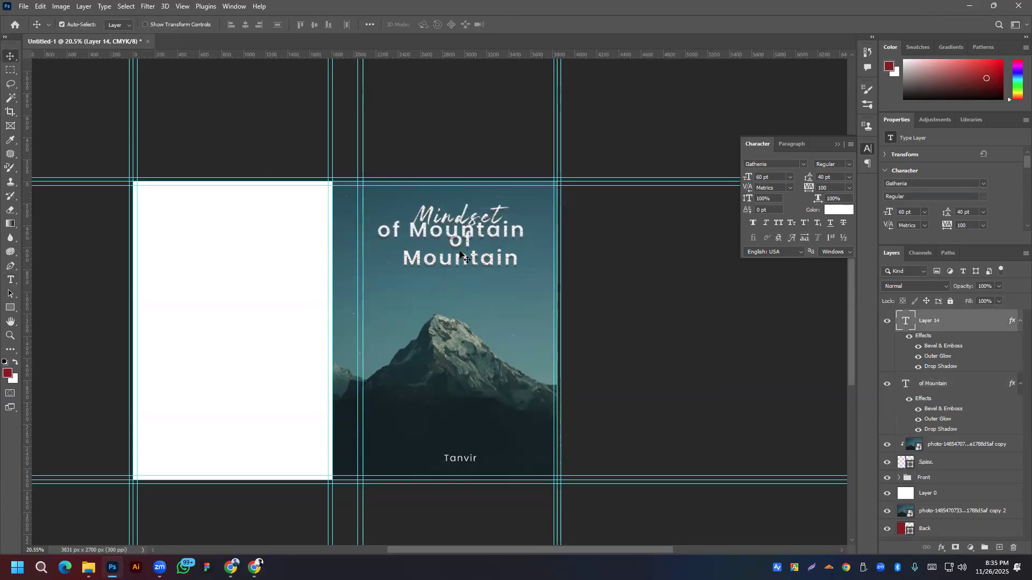
pyautogui.doubleClick(385, 235)
pyautogui.click(380, 230)
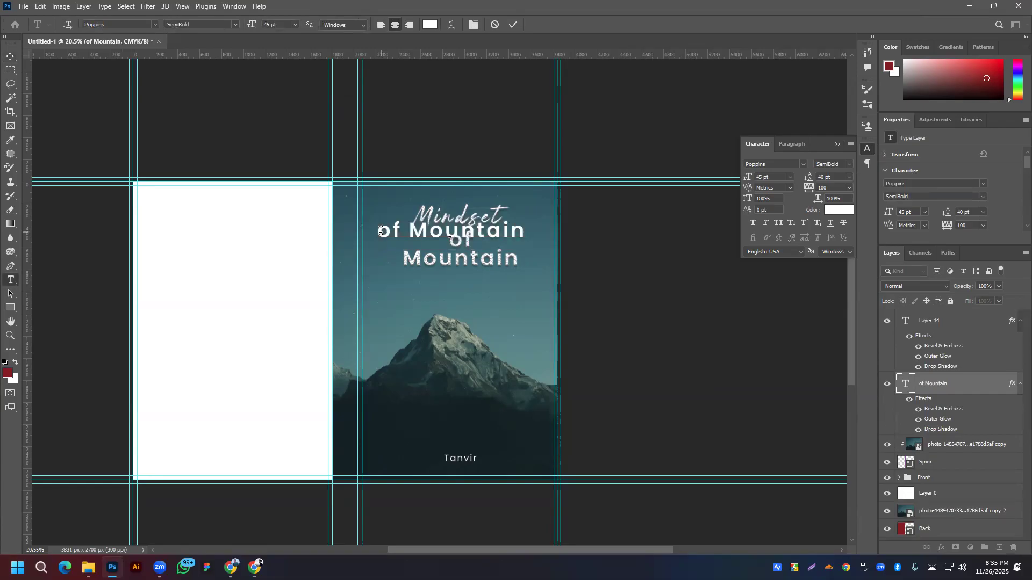
pyautogui.hotkey('ctrl', 'v')
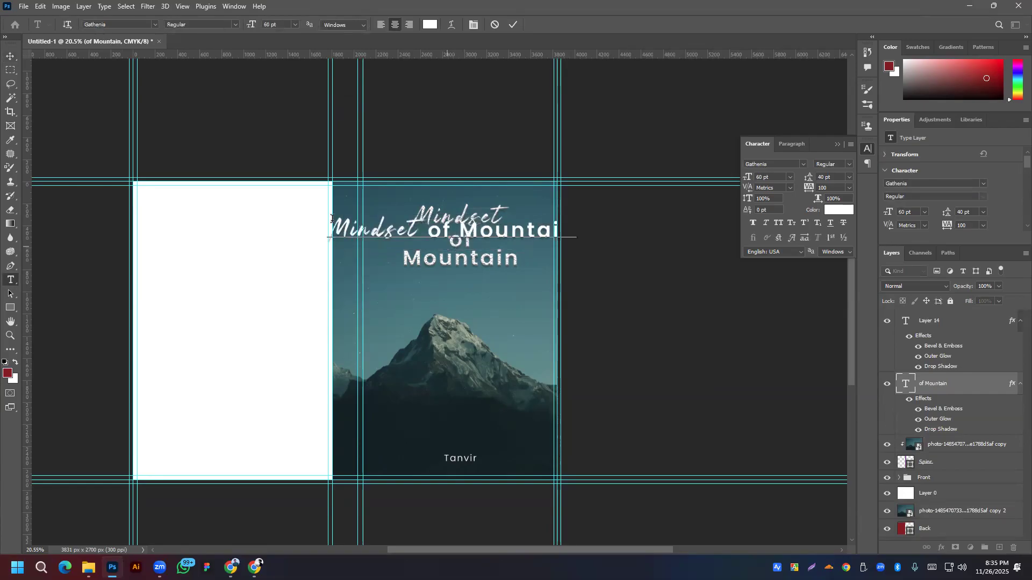
pyautogui.click(10, 57)
pyautogui.moveTo(497, 237); pyautogui.dragTo(508, 351)
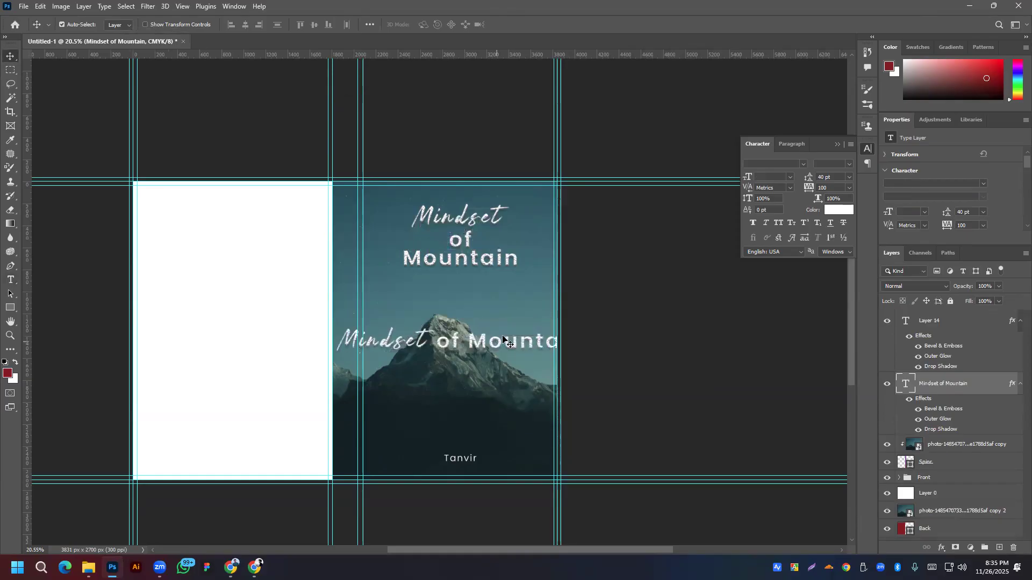
pyautogui.click(962, 325)
# Step: Delete the extra Layer 14 copy and move the one-line title toward the spine to rotate it
pyautogui.press('Delete')
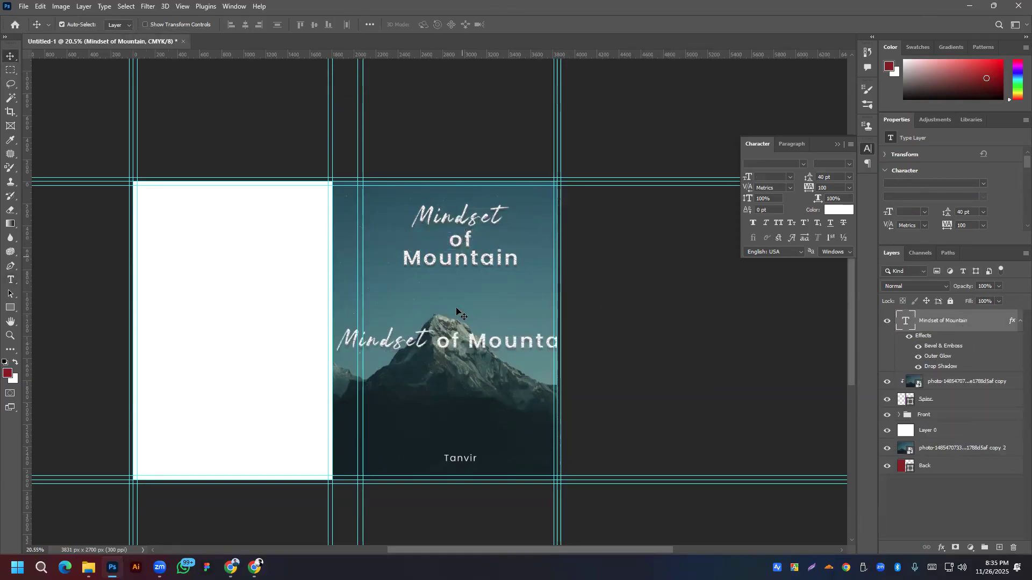
pyautogui.moveTo(483, 344); pyautogui.dragTo(371, 306)
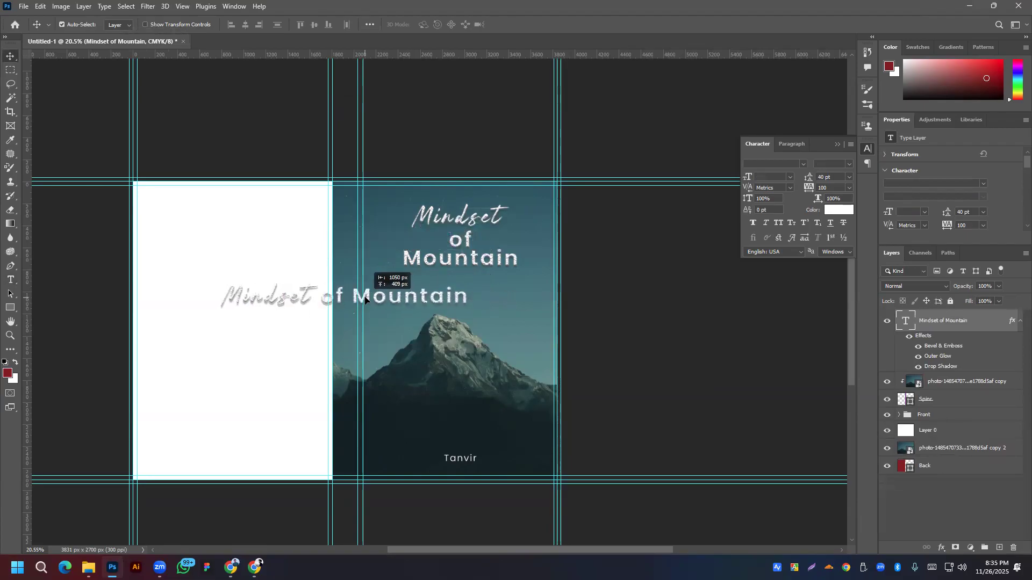
pyautogui.press('ctrl')
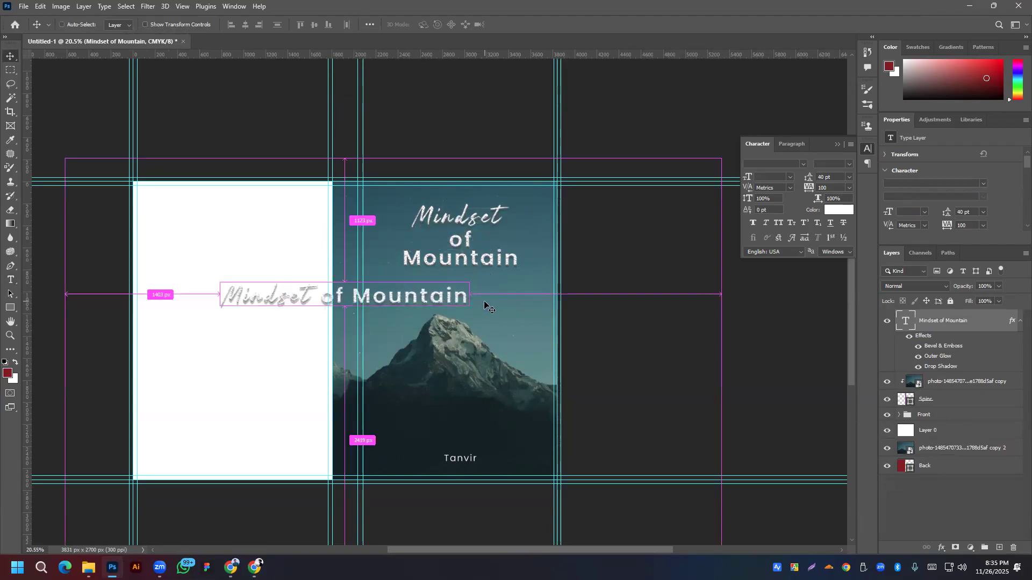
pyautogui.hotkey('ctrl', 't')
pyautogui.moveTo(475, 279); pyautogui.dragTo(361, 418)
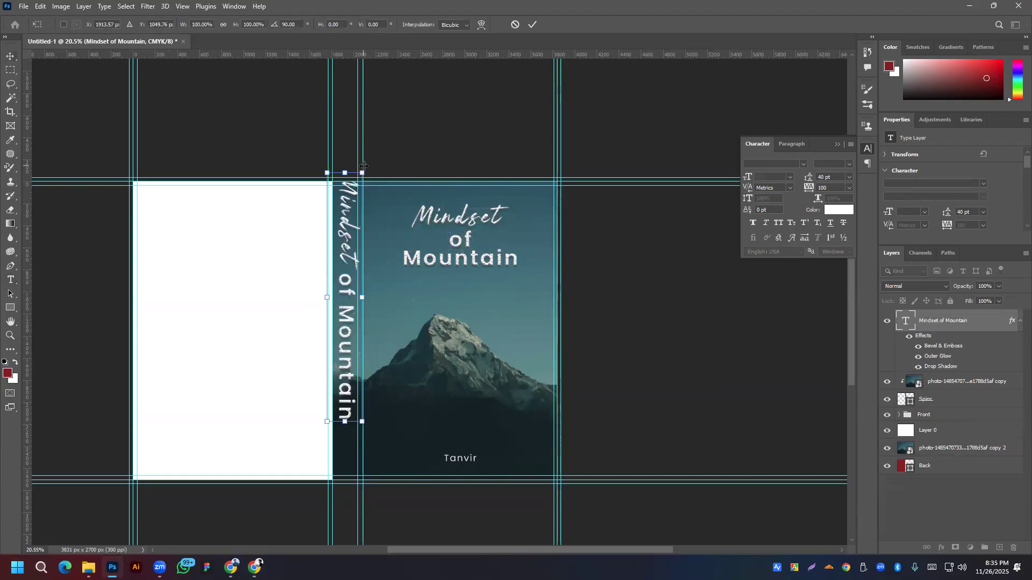
pyautogui.moveTo(365, 165); pyautogui.dragTo(238, 268)
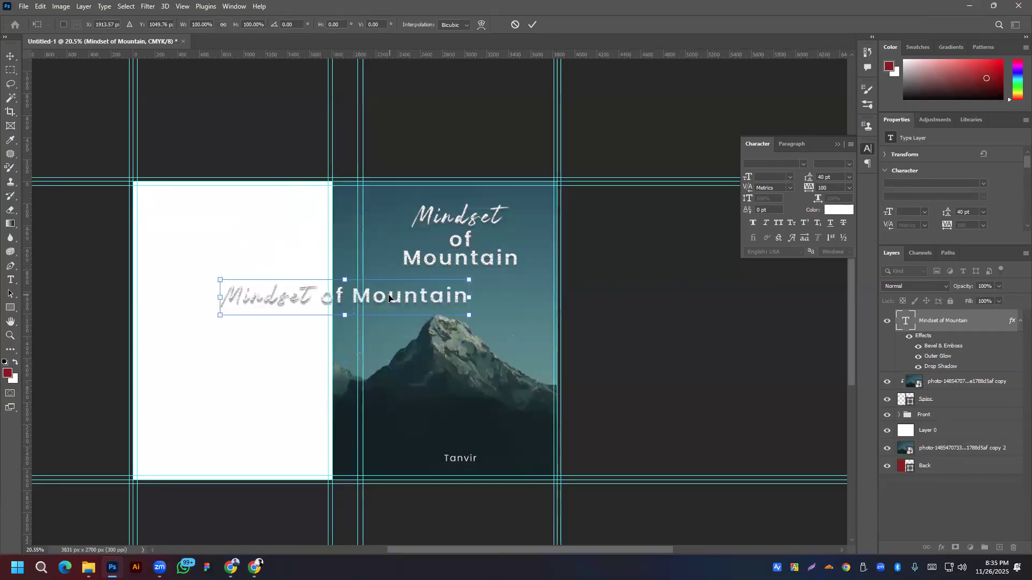
# Step: Rotate the title 90° clockwise so it reads down the spine, and move it lower
pyautogui.rightClick(403, 295)
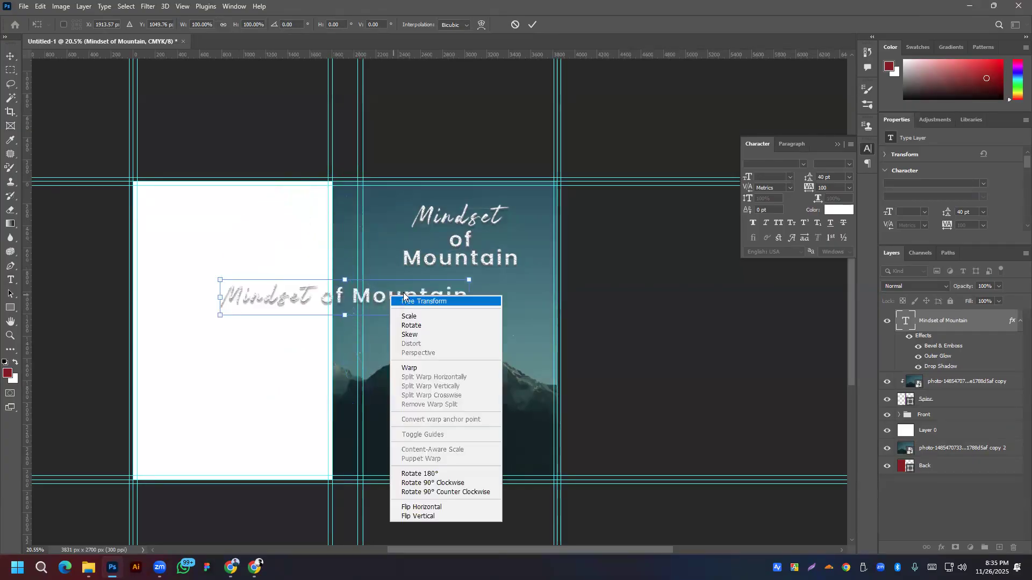
pyautogui.click(425, 483)
pyautogui.rightClick(348, 248)
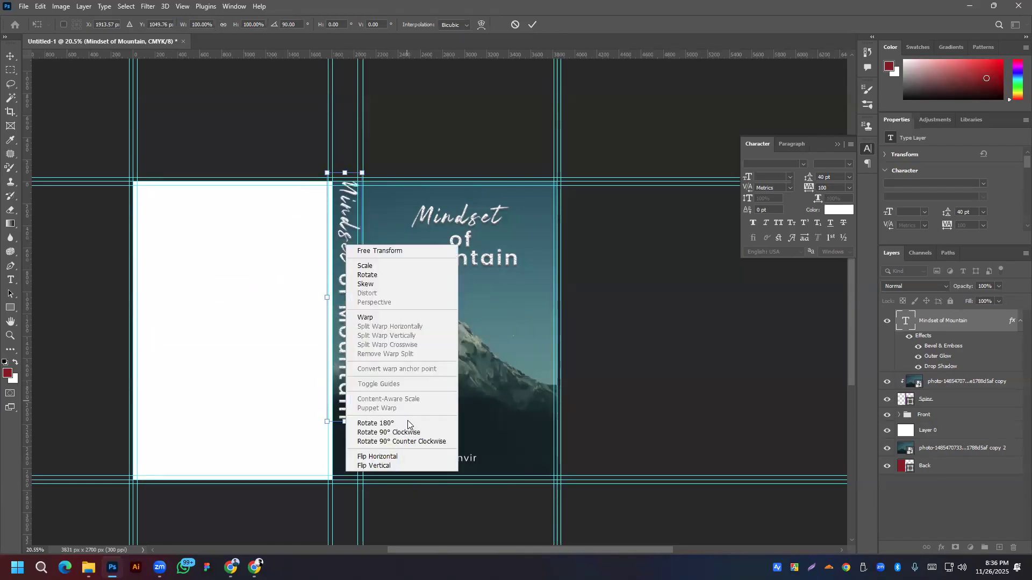
pyautogui.click(393, 434)
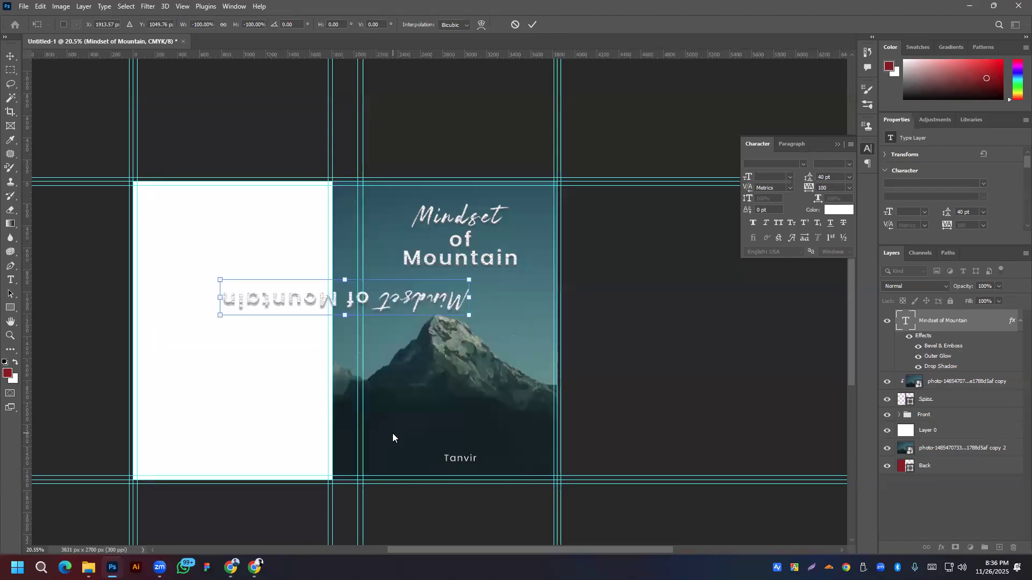
pyautogui.rightClick(393, 305)
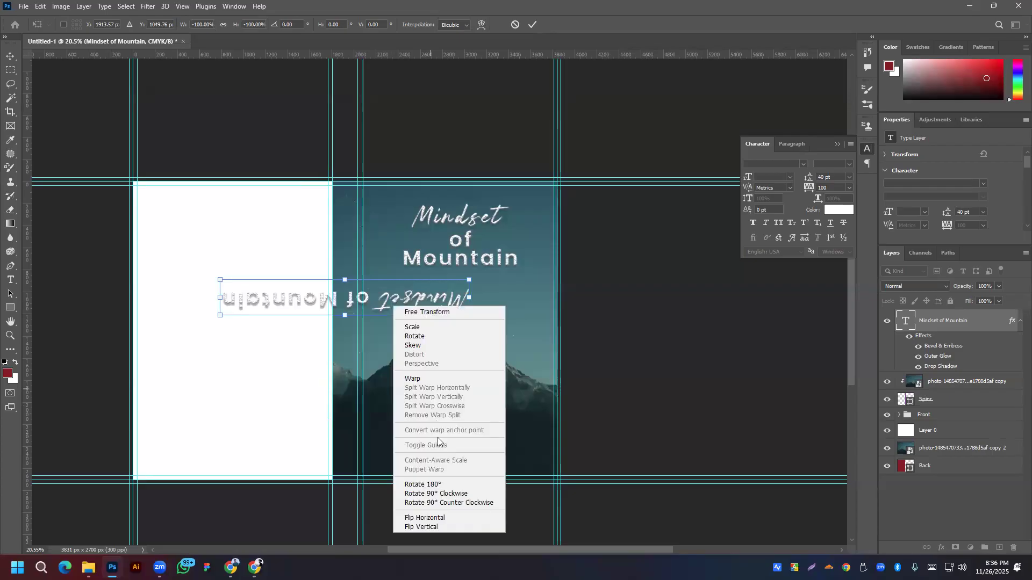
pyautogui.click(435, 493)
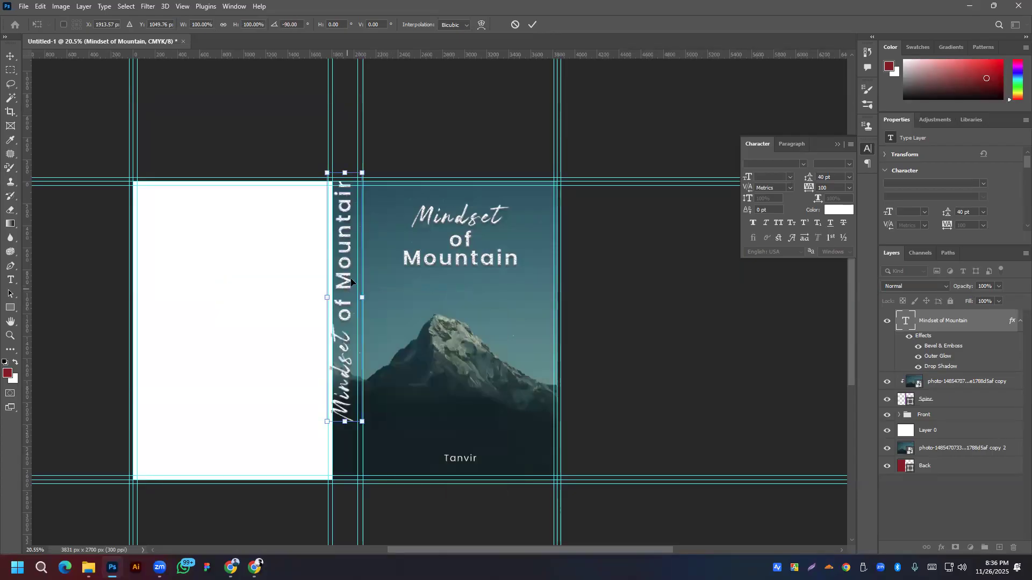
pyautogui.rightClick(346, 272)
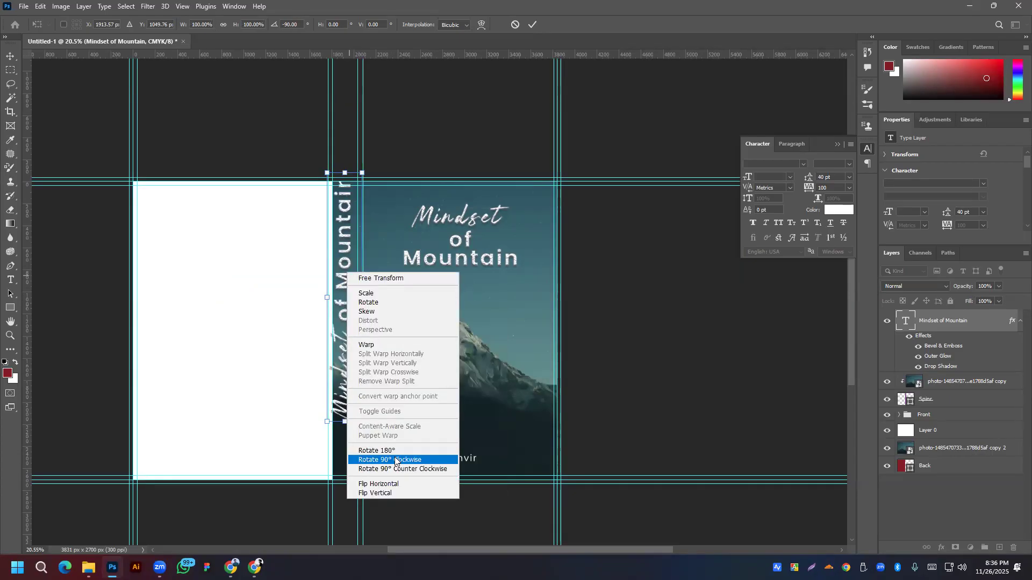
pyautogui.click(396, 460)
pyautogui.moveTo(481, 321); pyautogui.dragTo(325, 409)
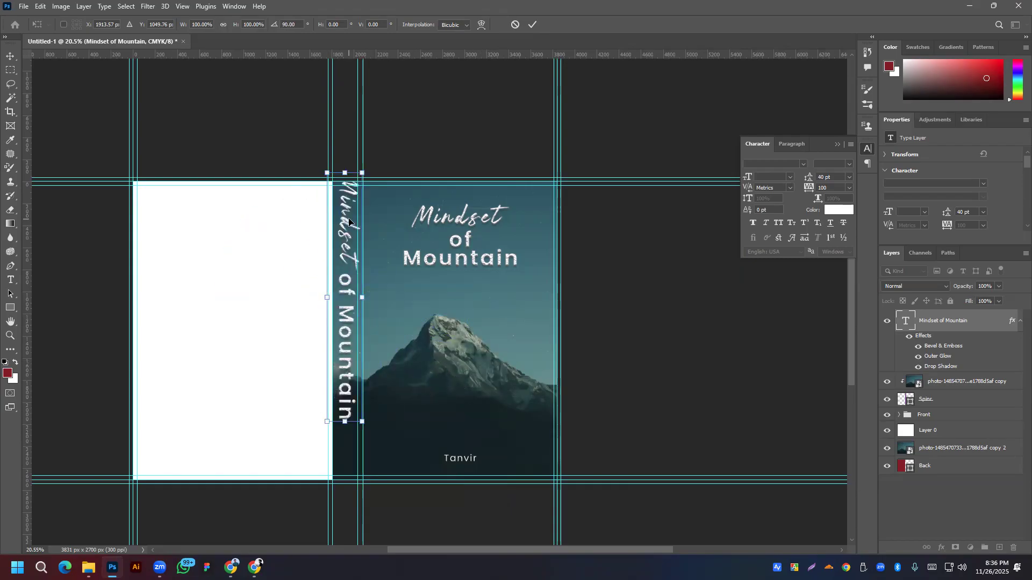
pyautogui.moveTo(350, 246); pyautogui.dragTo(352, 273)
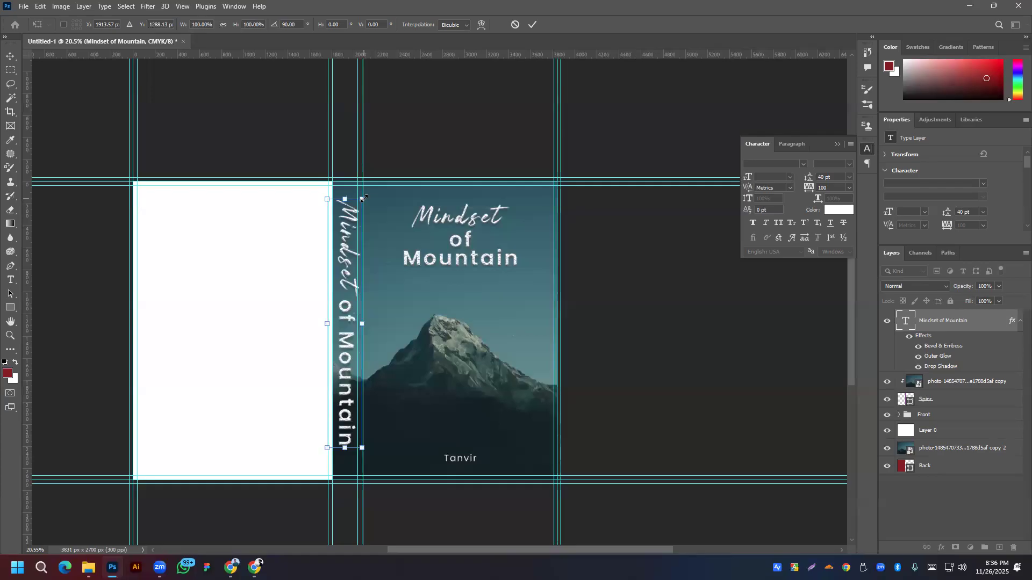
# Step: Scale the vertical spine title down to about 55%, move it lower, and commit the transform
pyautogui.moveTo(362, 199); pyautogui.dragTo(355, 233)
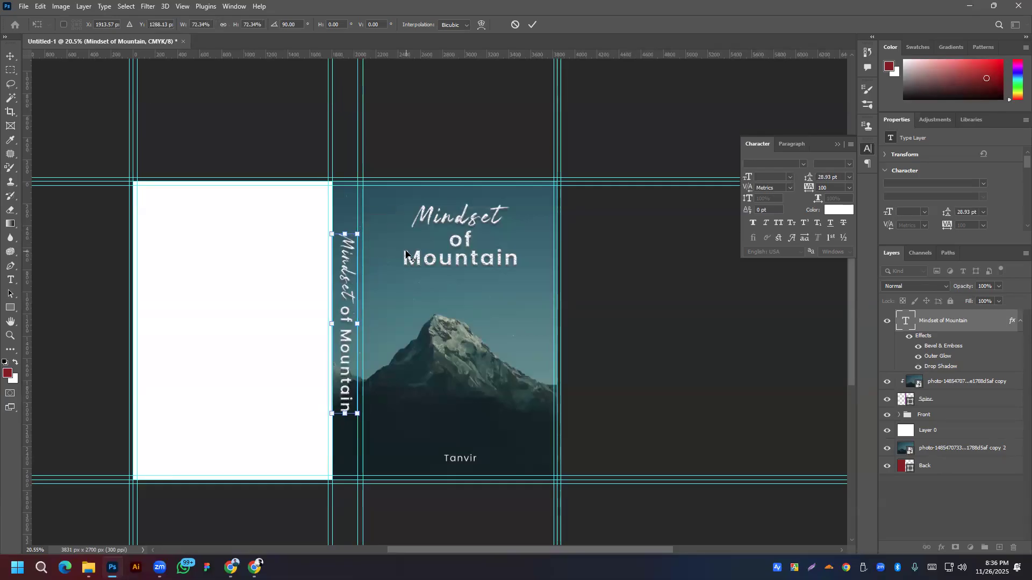
pyautogui.scroll(3, 356, 275)
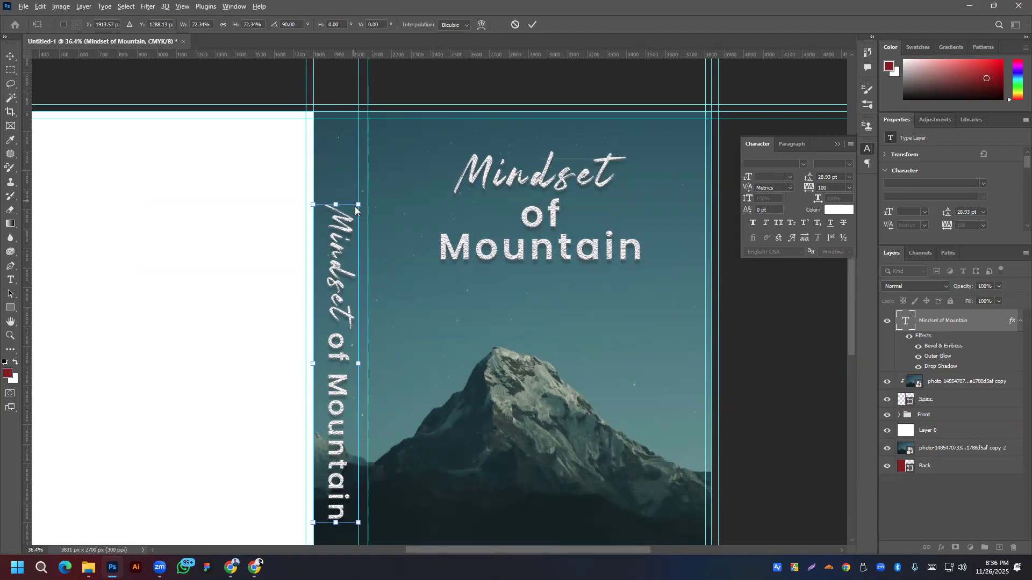
pyautogui.moveTo(356, 206); pyautogui.dragTo(348, 239)
pyautogui.scroll(-5, 348, 238)
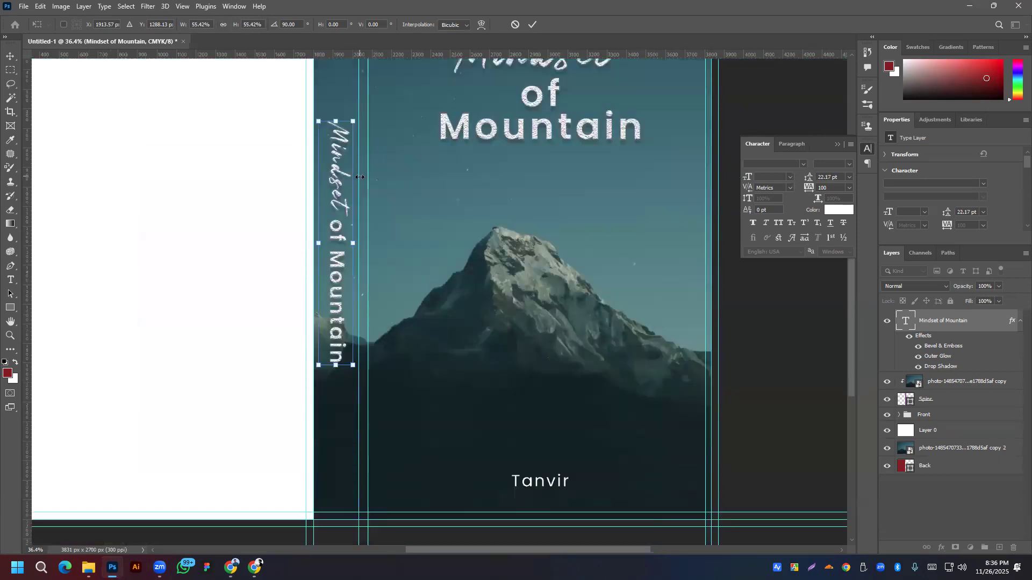
pyautogui.scroll(-2, 348, 215)
pyautogui.moveTo(348, 213); pyautogui.dragTo(348, 290)
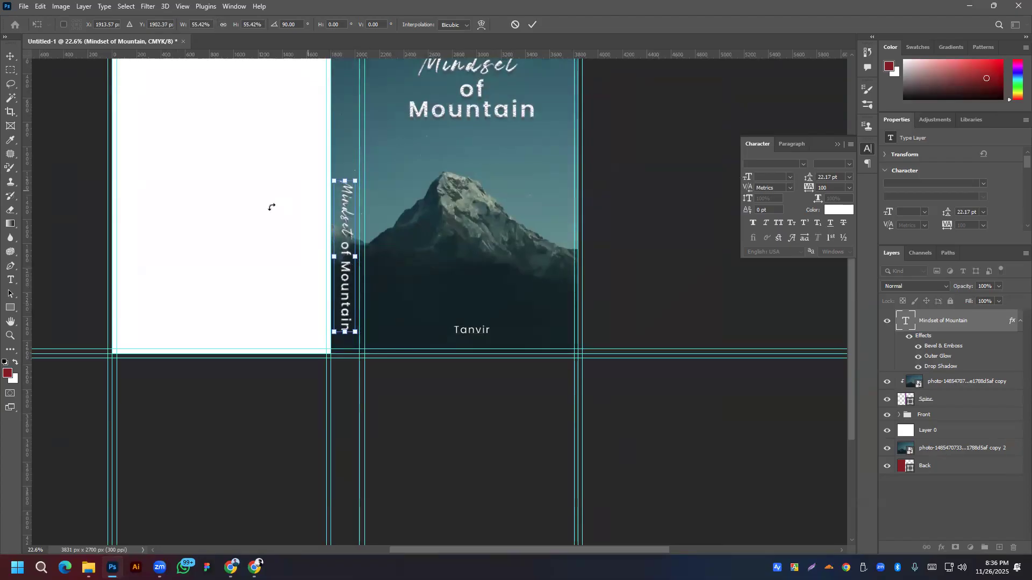
pyautogui.click(532, 25)
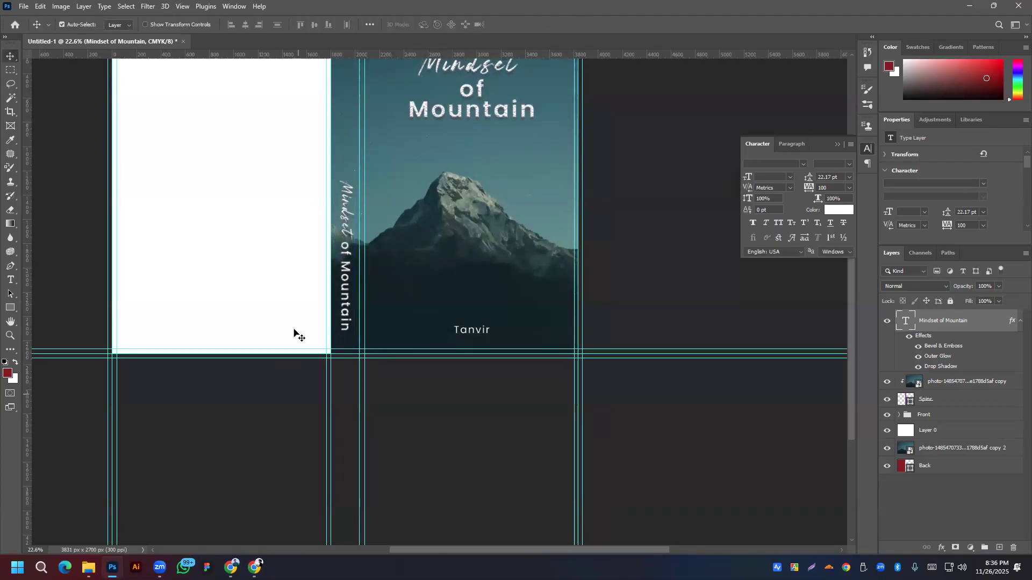
pyautogui.scroll(-5, 321, 225)
pyautogui.scroll(2, 314, 225)
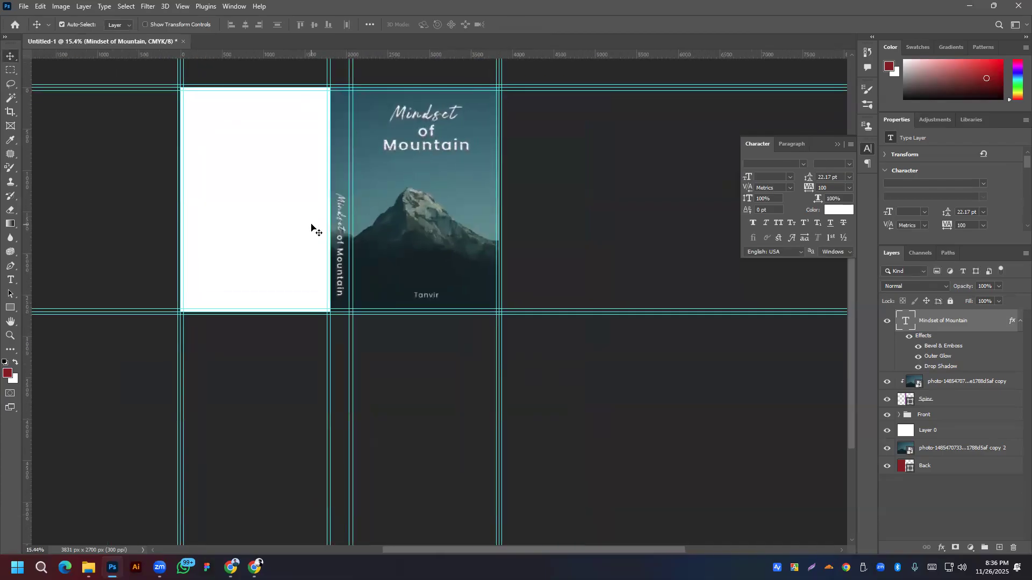
pyautogui.scroll(3, 317, 154)
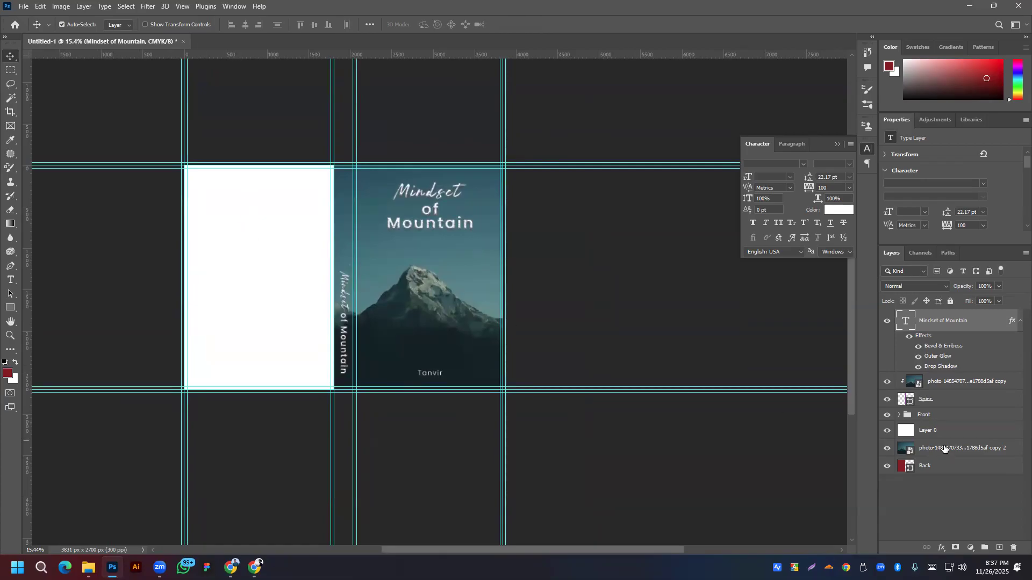
# Step: Group the spine title, clipped photo and Spine shape as 'Spine', then toggle groups to check
pyautogui.click(954, 402)
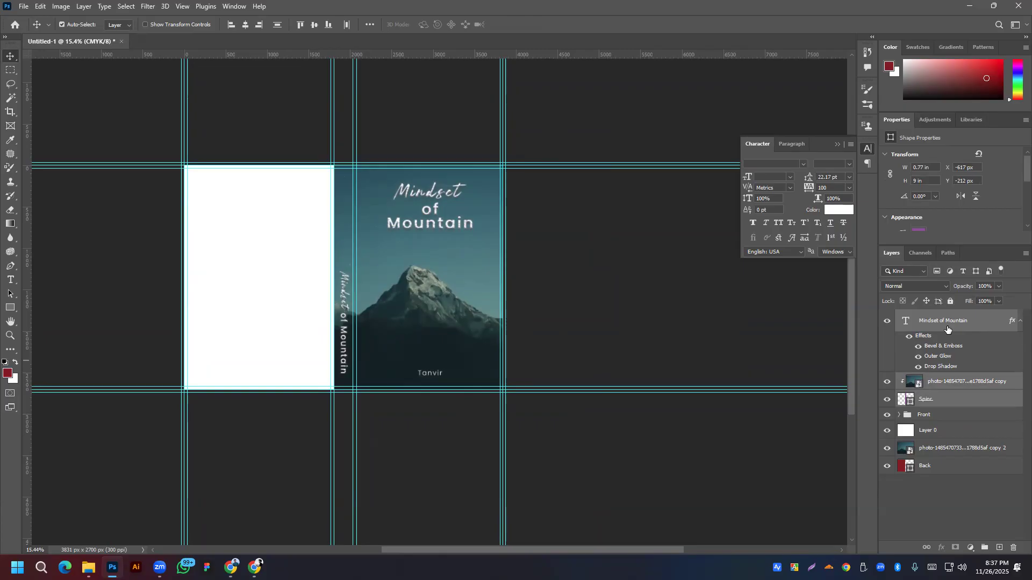
pyautogui.hotkey('ctrl', 'g')
pyautogui.doubleClick(928, 316)
pyautogui.write('S')
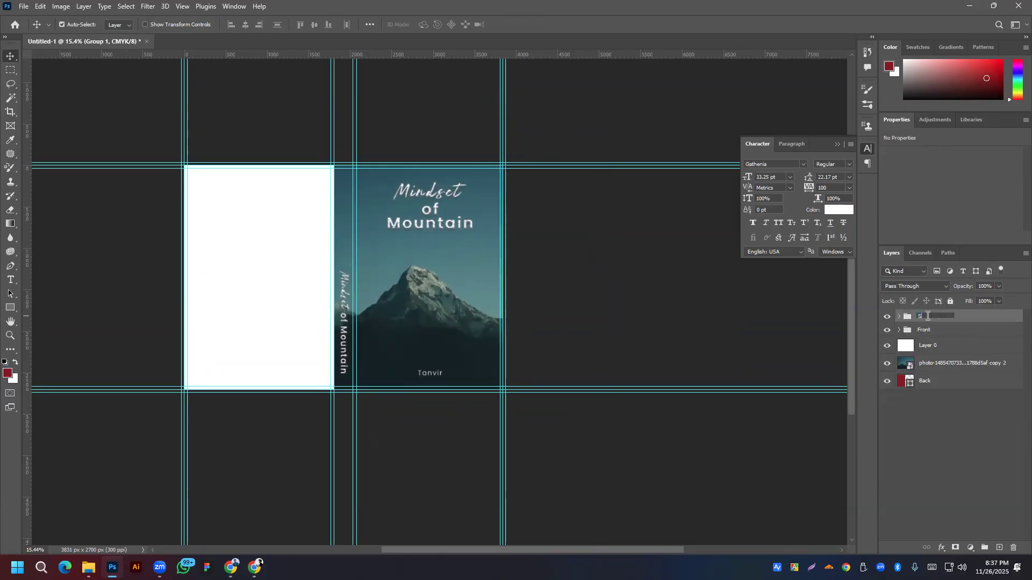
pyautogui.write('pine')
pyautogui.press('Return')
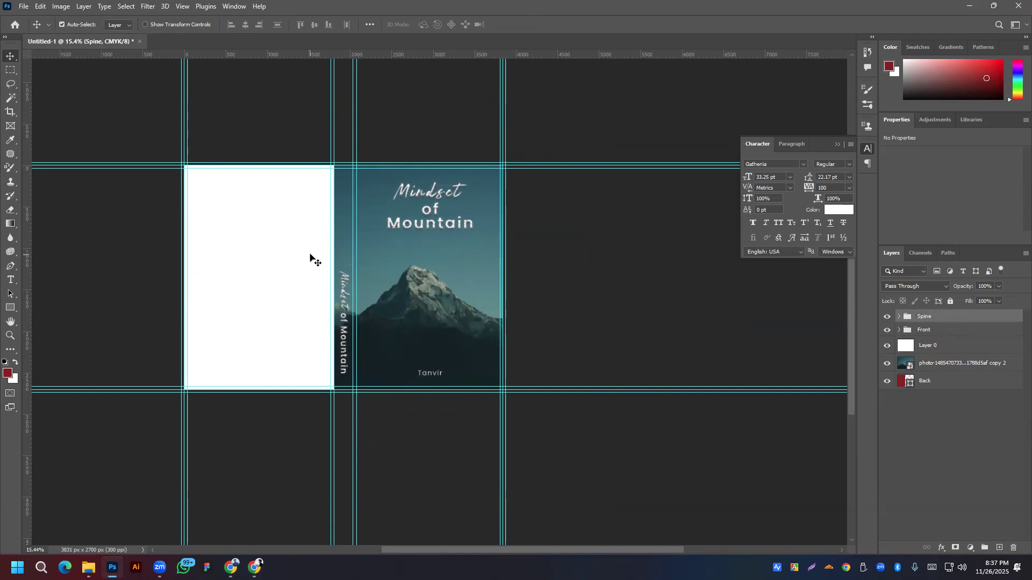
pyautogui.click(887, 318)
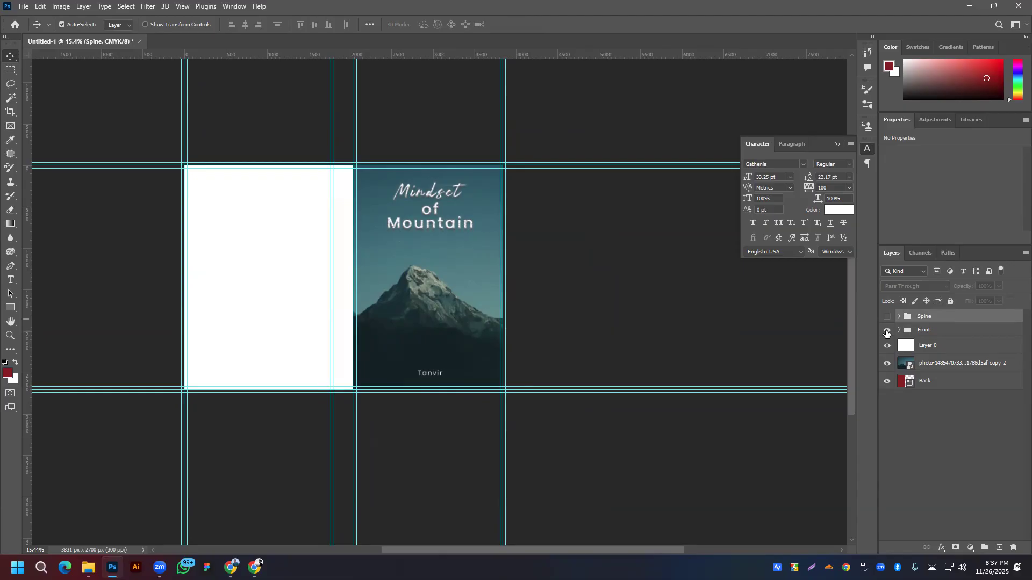
pyautogui.click(888, 330)
pyautogui.click(887, 317)
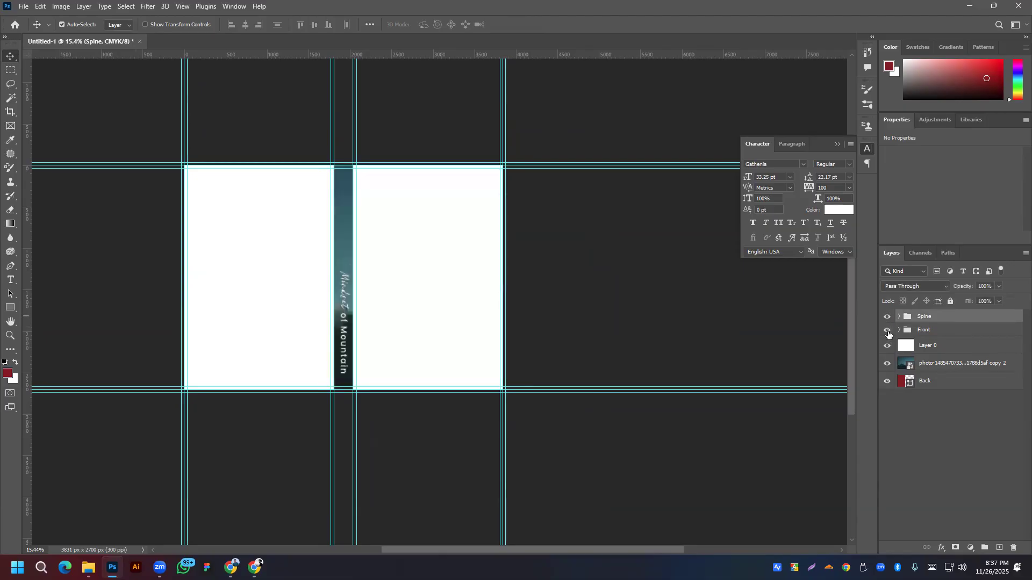
pyautogui.click(887, 330)
pyautogui.click(938, 382)
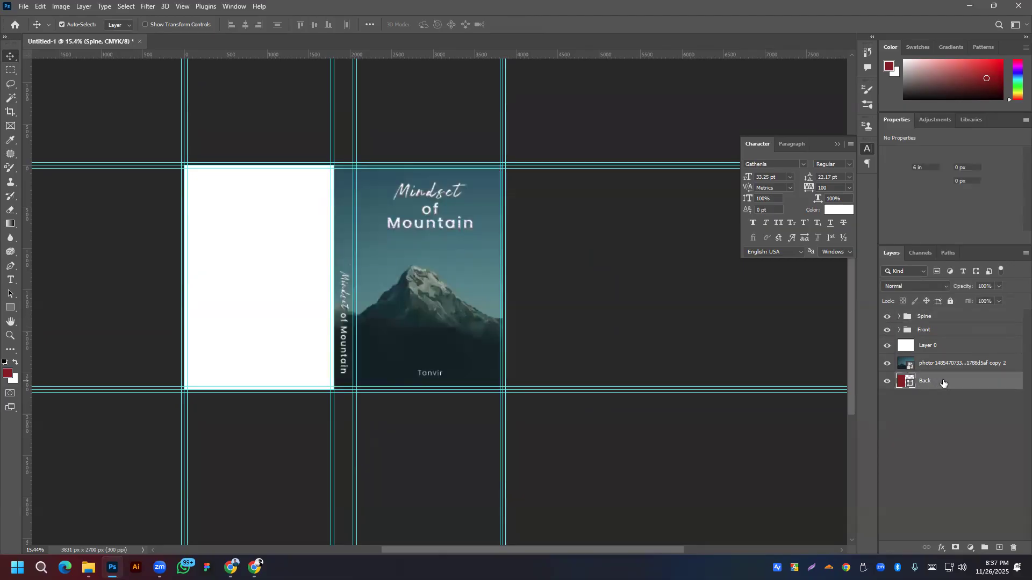
# Step: Move the Back and mountain photo layers to the top and clip the photo to Back
pyautogui.keyDown('shift'); pyautogui.click(952, 367); pyautogui.keyUp('shift')
pyautogui.moveTo(953, 384); pyautogui.dragTo(941, 312)
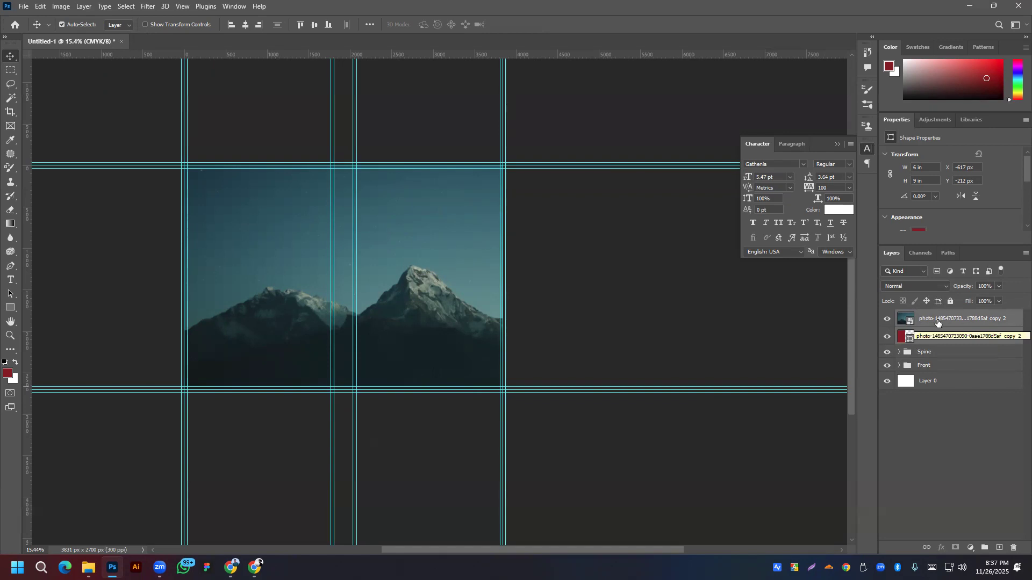
pyautogui.click(953, 449)
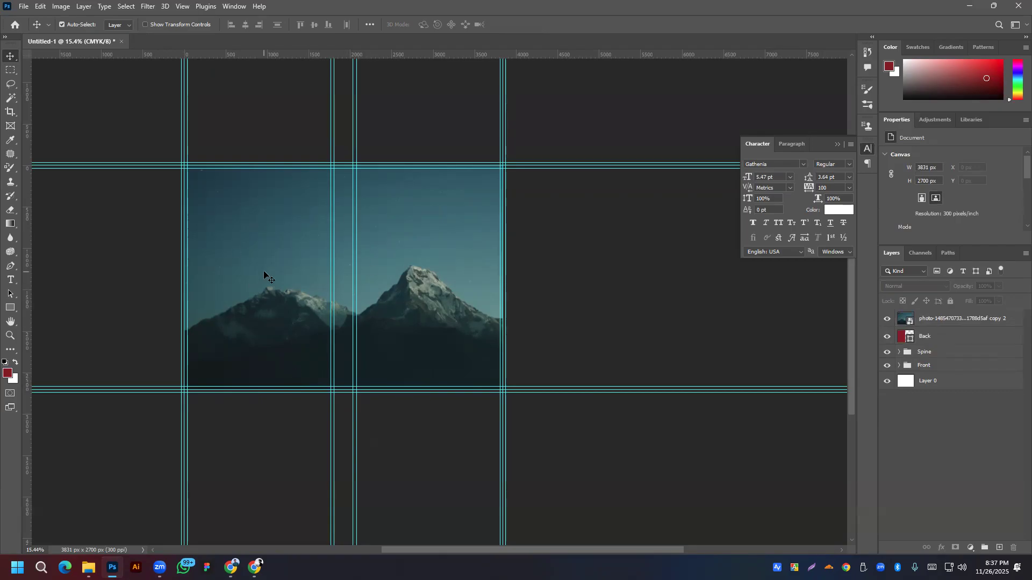
pyautogui.rightClick(965, 318)
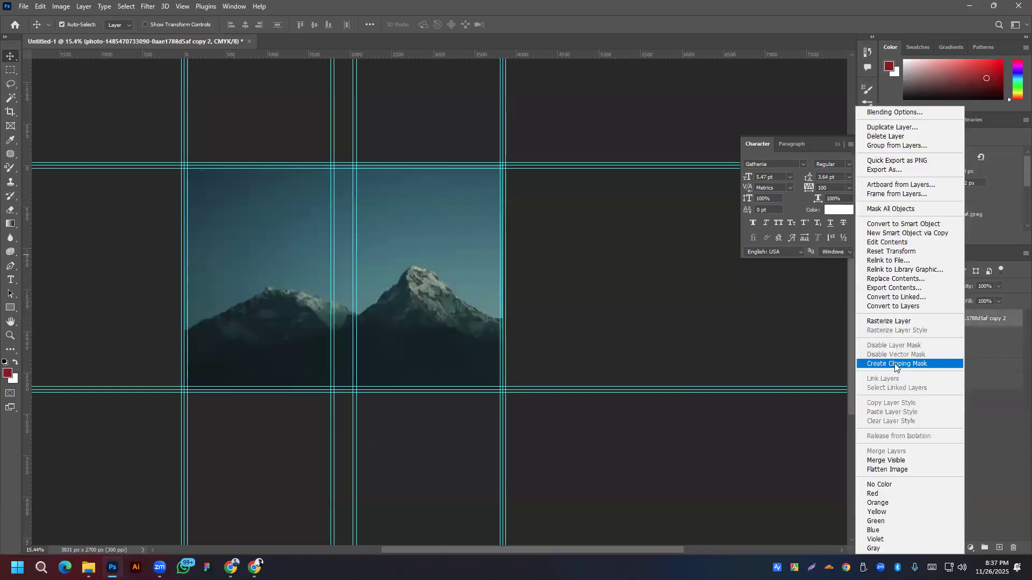
pyautogui.click(895, 364)
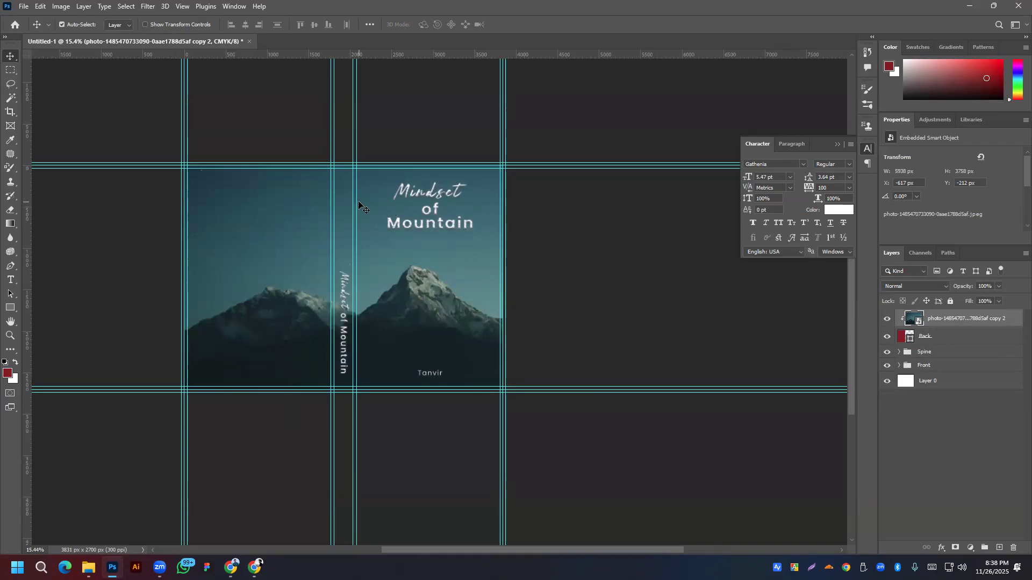
# Step: Release and reapply the photo's clipping mask, check its visibility, and add a new empty layer
pyautogui.keyDown('alt'); pyautogui.click(962, 329); pyautogui.keyUp('alt')
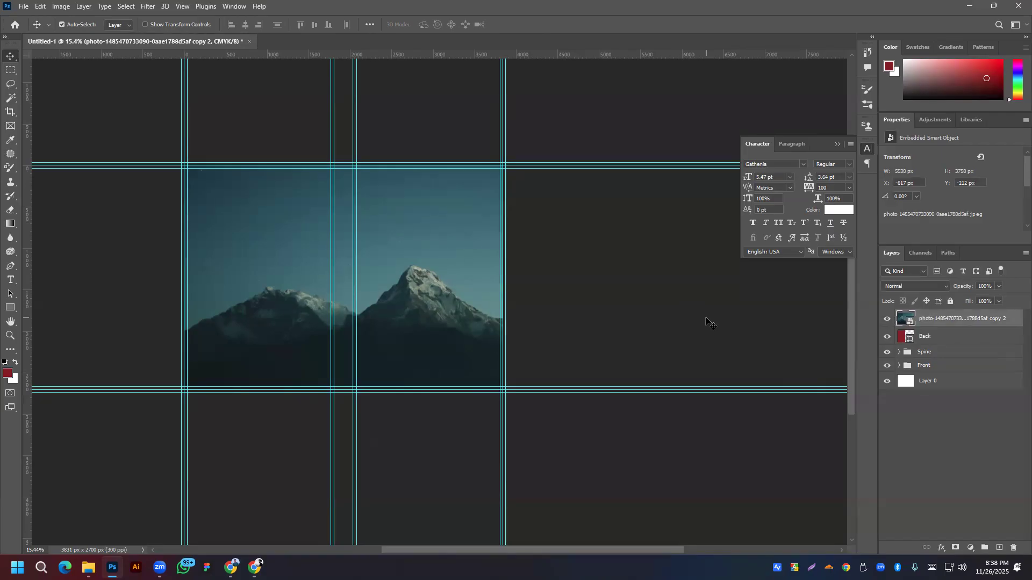
pyautogui.rightClick(949, 318)
pyautogui.click(872, 362)
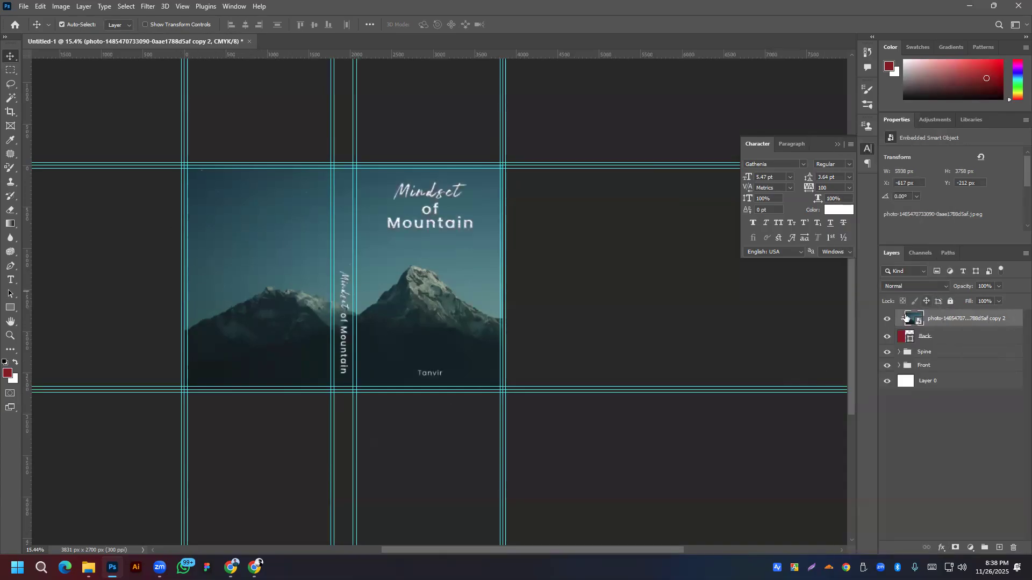
pyautogui.click(887, 318)
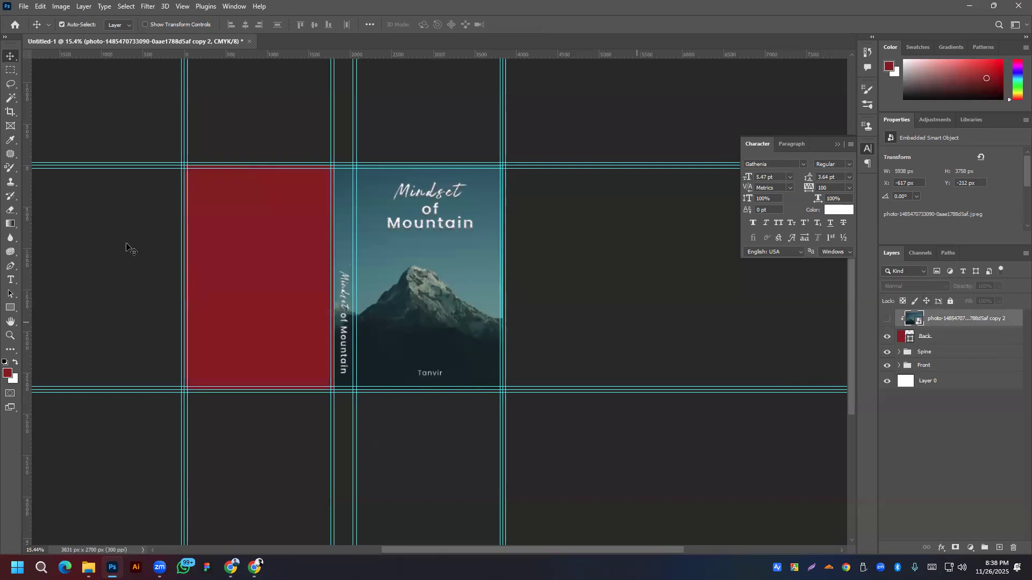
pyautogui.click(888, 321)
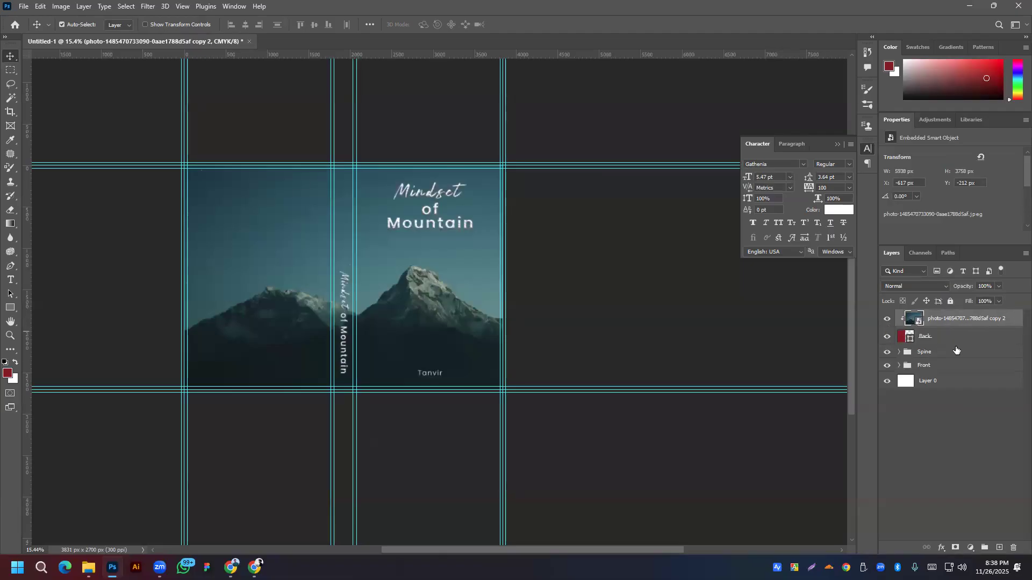
pyautogui.click(1000, 548)
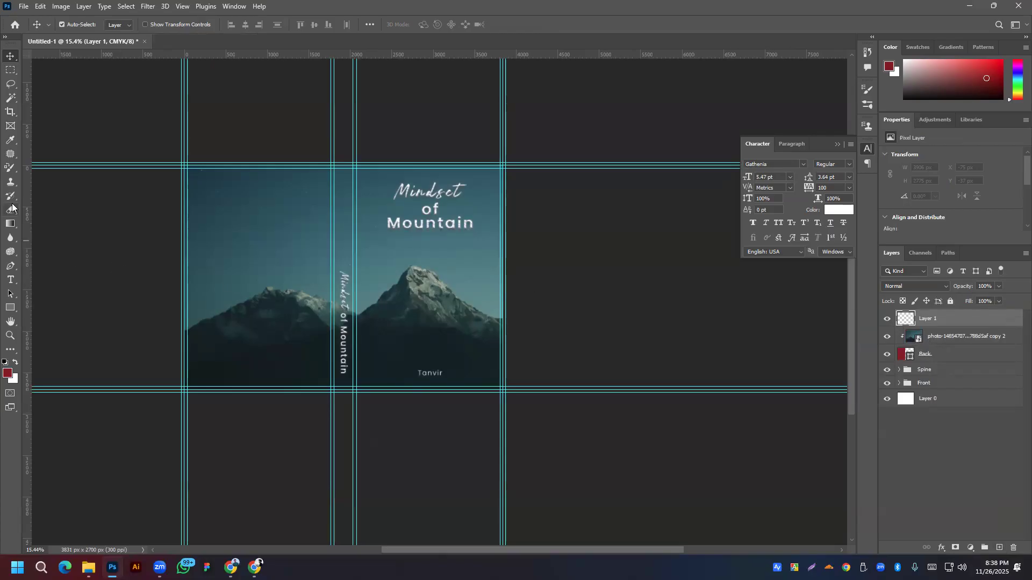
# Step: Draw a paragraph text box on the upper back cover, set its font to Poppins, and commit
pyautogui.click(10, 281)
pyautogui.moveTo(198, 190); pyautogui.dragTo(327, 283)
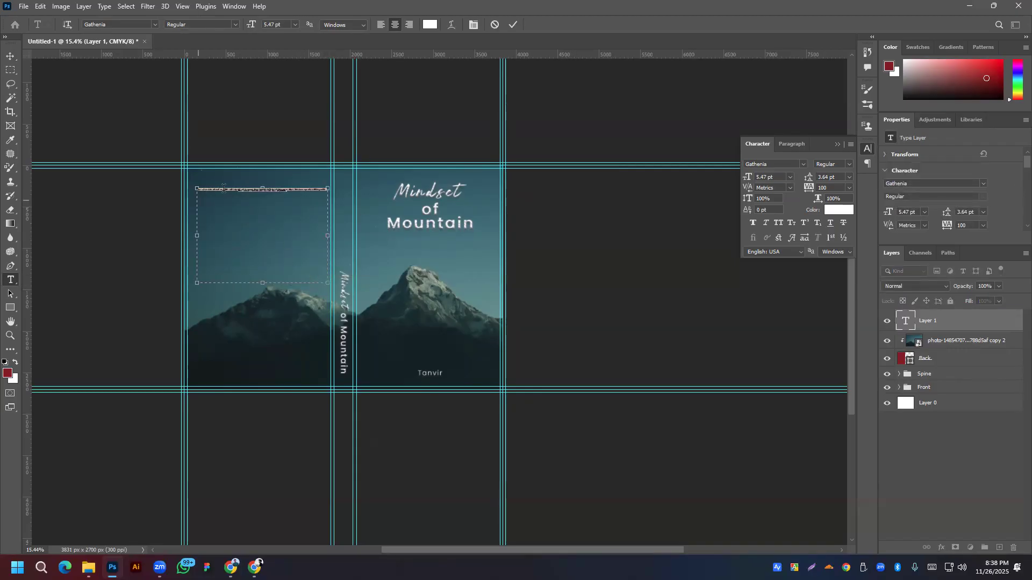
pyautogui.scroll(7, 252, 188)
pyautogui.scroll(-2, 253, 188)
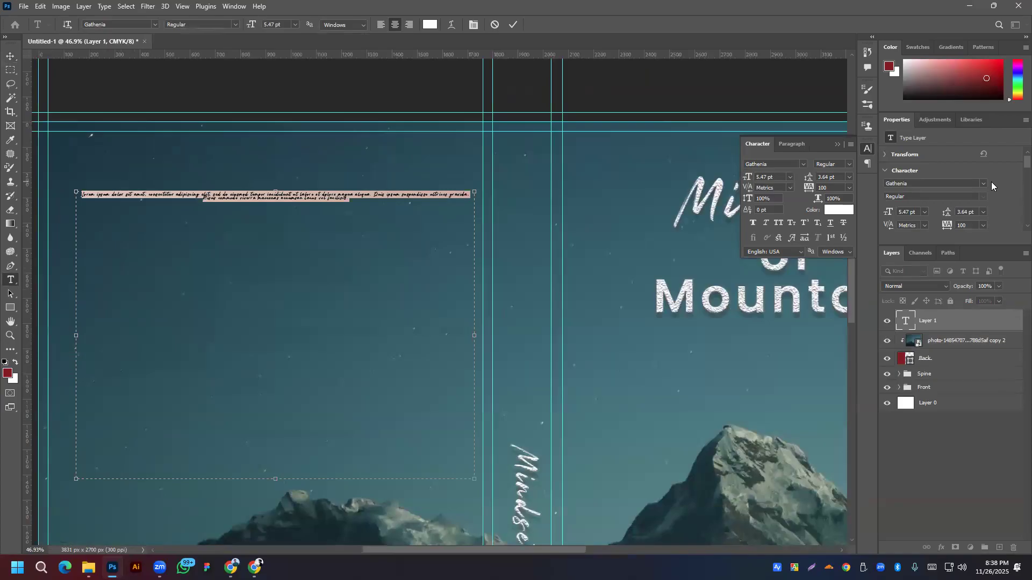
pyautogui.click(983, 184)
pyautogui.click(881, 224)
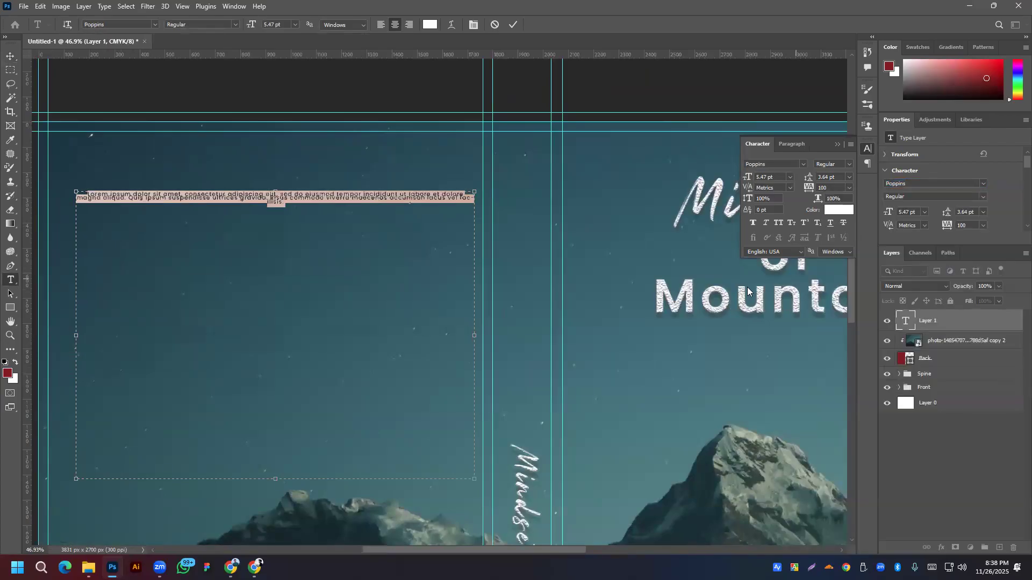
pyautogui.scroll(18, 962, 215)
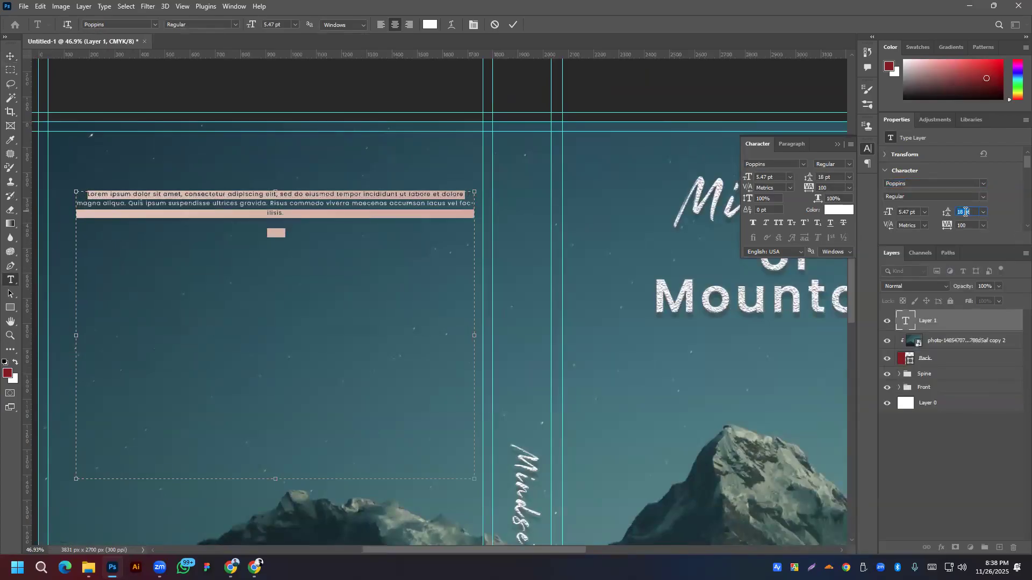
pyautogui.scroll(-4, 966, 212)
pyautogui.scroll(-4, 966, 212)
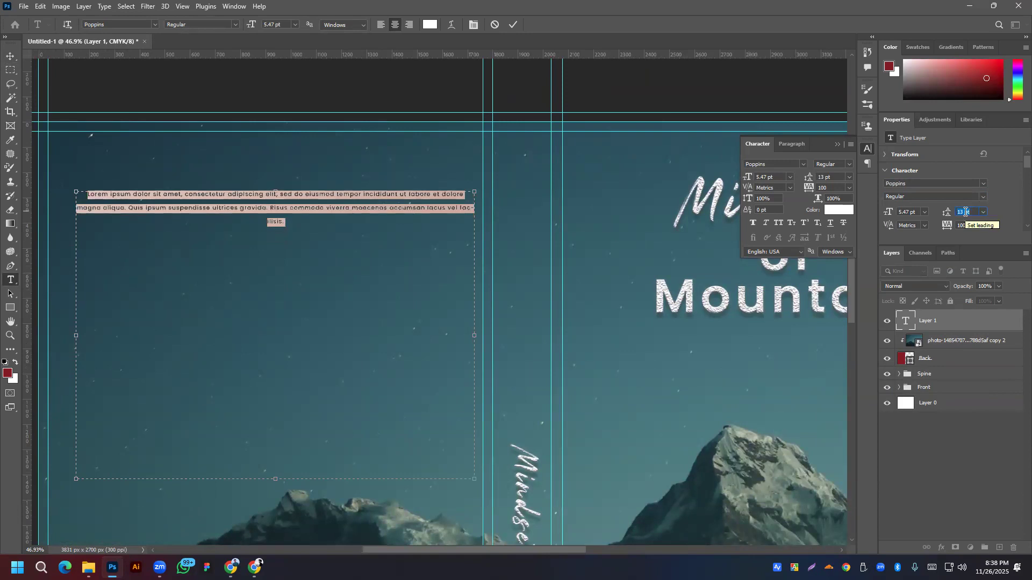
pyautogui.scroll(6, 909, 213)
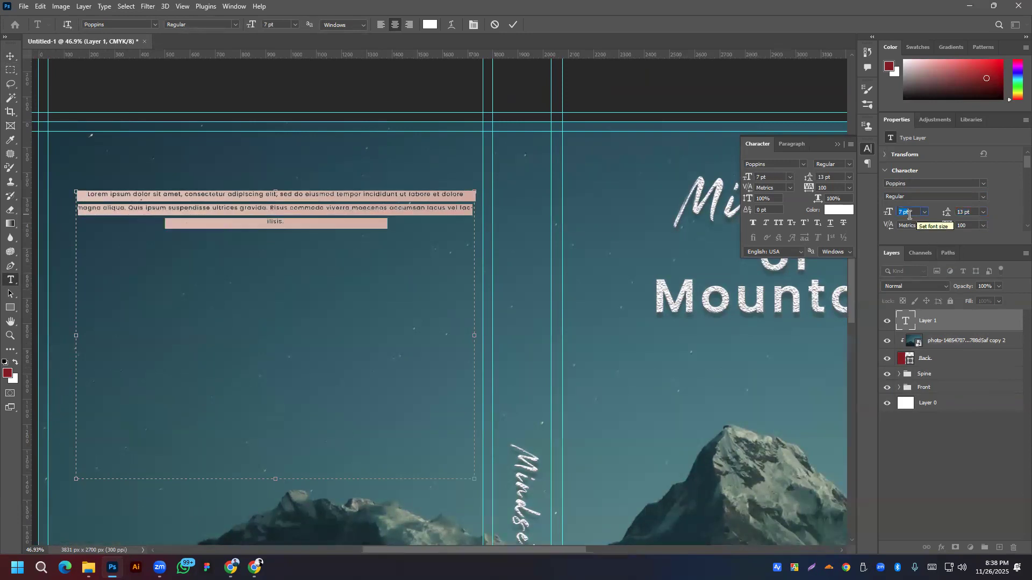
pyautogui.scroll(-1, 909, 215)
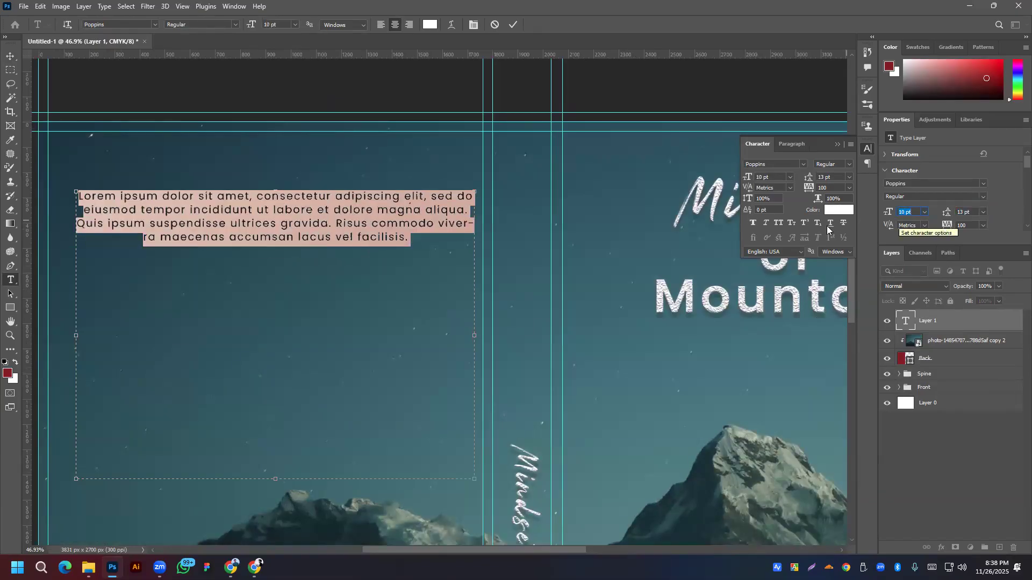
pyautogui.scroll(1, 914, 211)
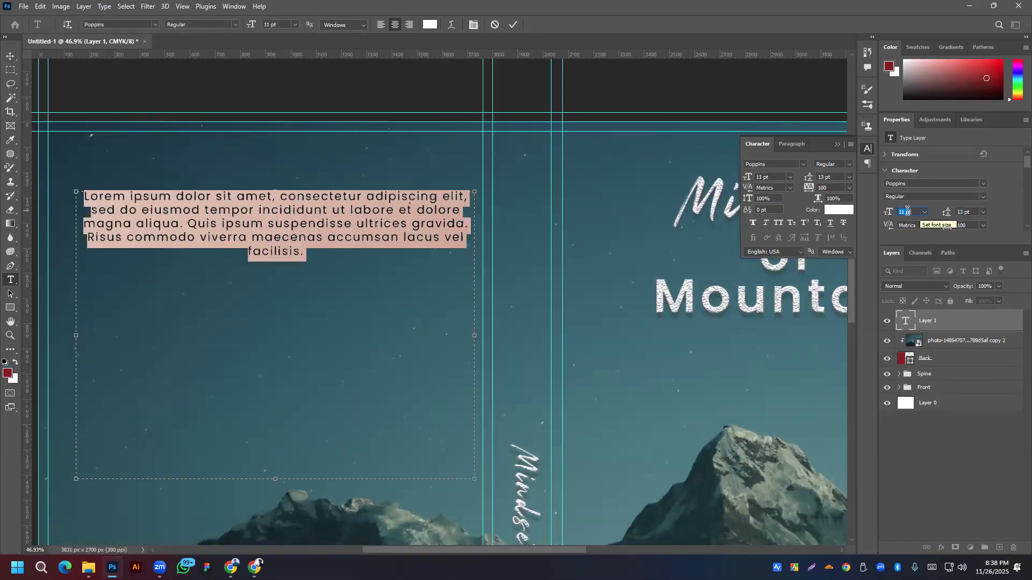
pyautogui.scroll(1, 908, 211)
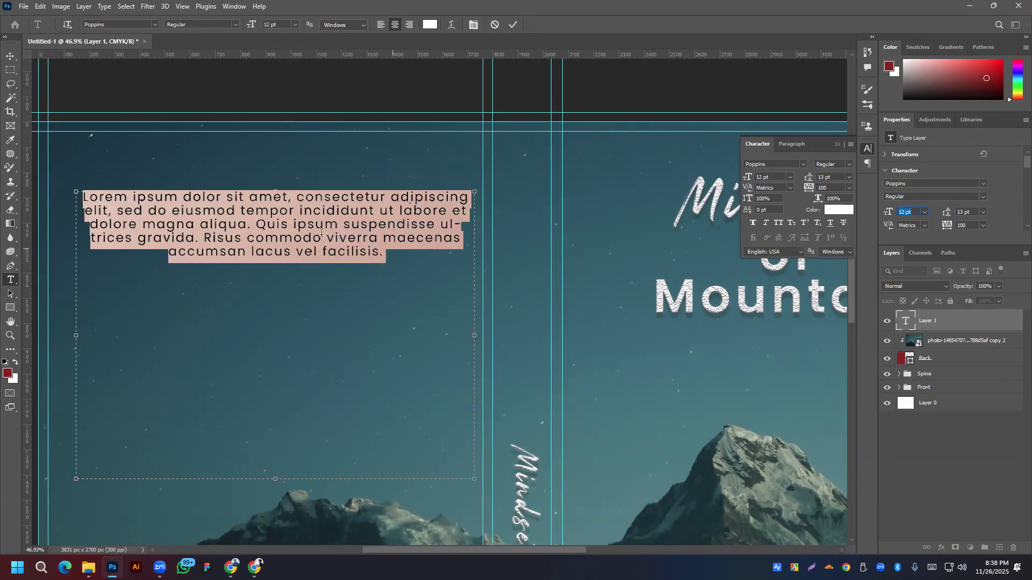
pyautogui.click(514, 25)
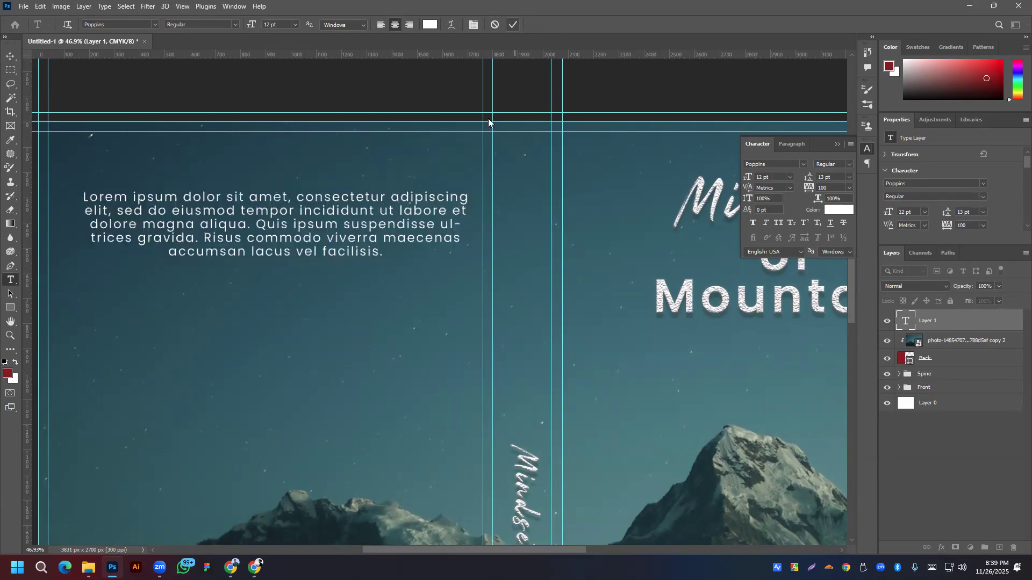
# Step: Nudge the blurb left and widen it with Free Transform, then undo the widening
pyautogui.scroll(-2, 488, 118)
pyautogui.moveTo(334, 325); pyautogui.dragTo(380, 237)
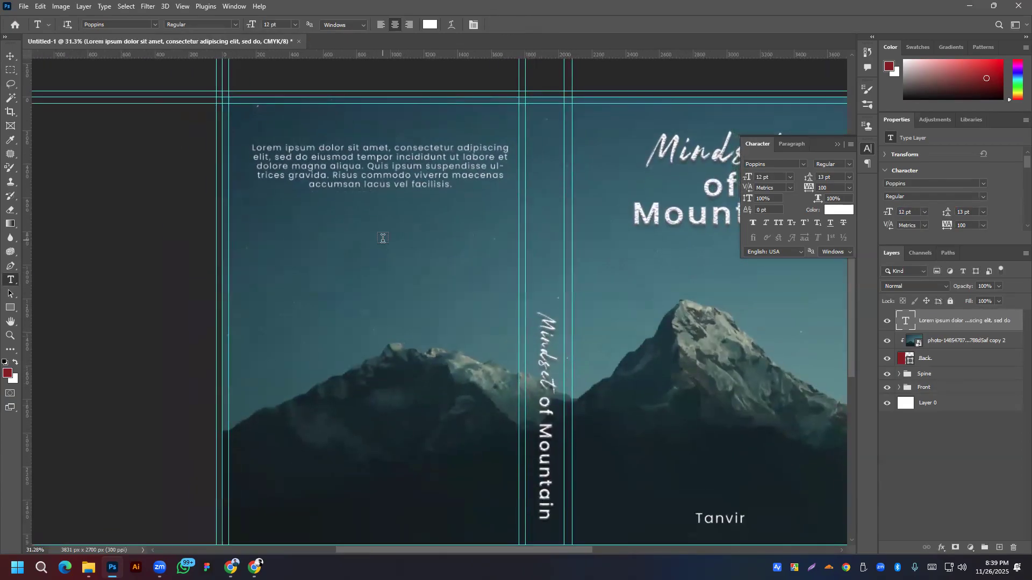
pyautogui.click(9, 57)
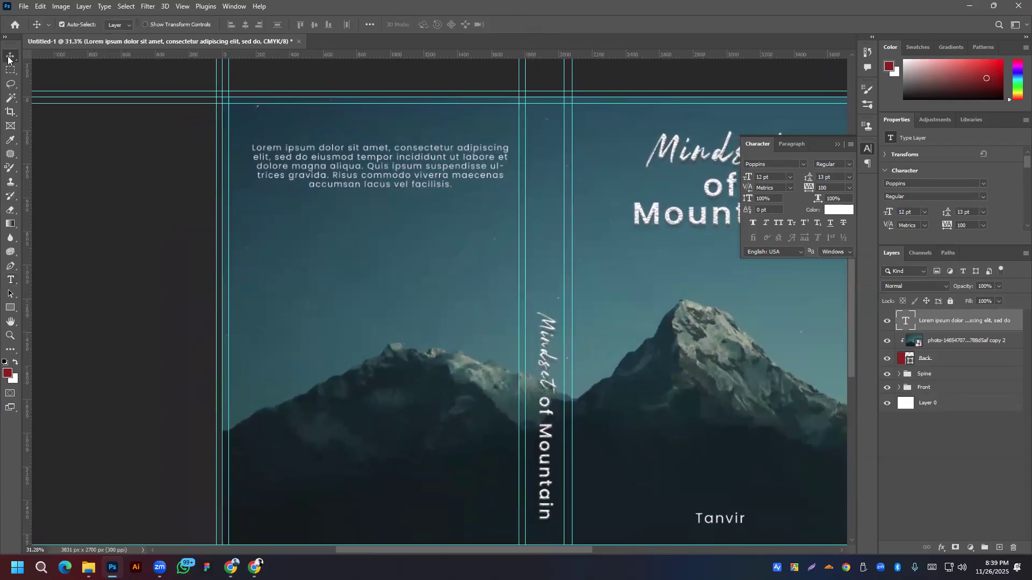
pyautogui.moveTo(424, 172); pyautogui.dragTo(418, 172)
pyautogui.hotkey('ctrl', 't')
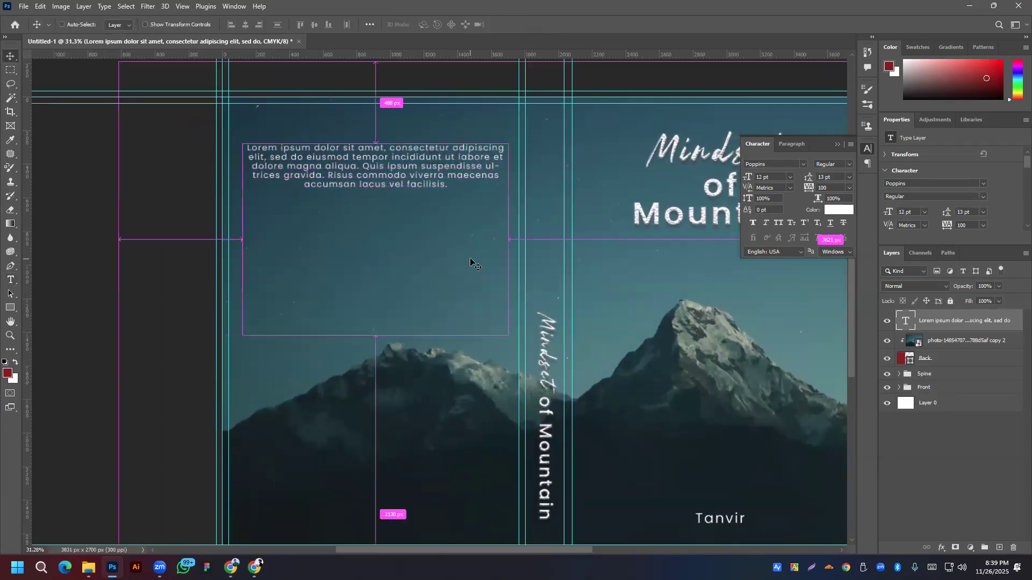
pyautogui.moveTo(242, 239); pyautogui.dragTo(233, 240)
pyautogui.press('Return')
pyautogui.click(10, 280)
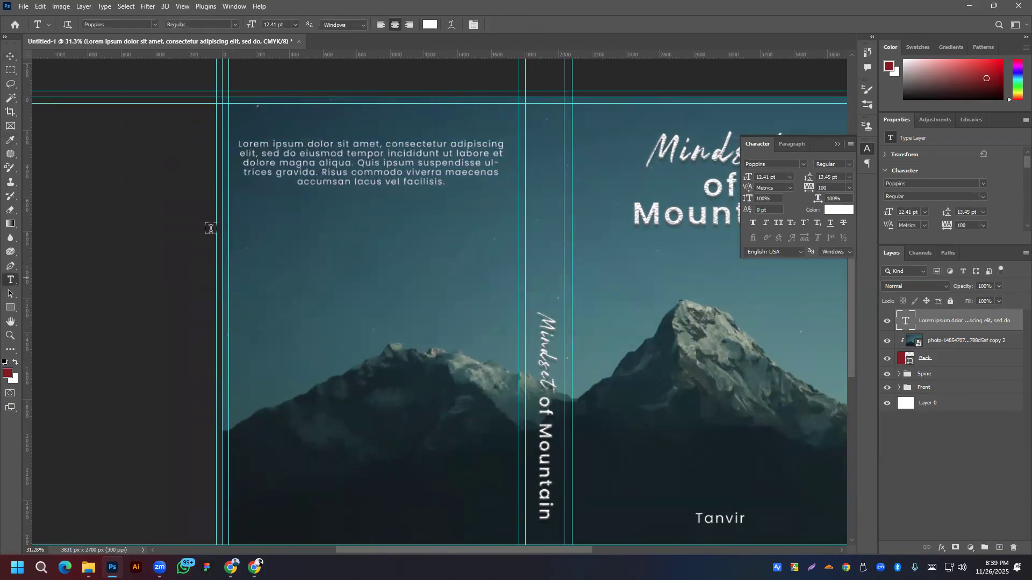
pyautogui.hotkey('ctrl', 'z')
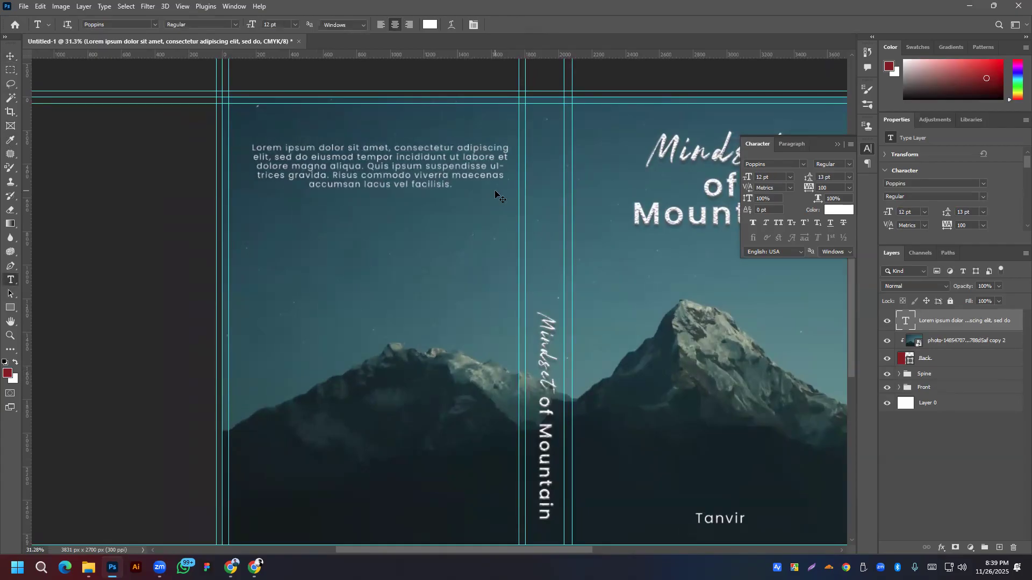
pyautogui.hotkey('ctrl', 'z')
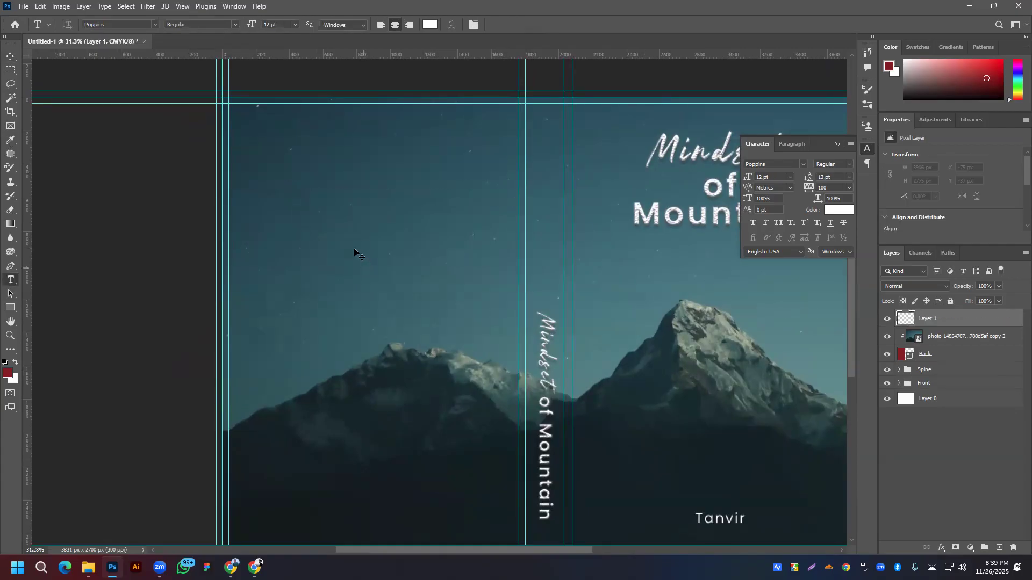
pyautogui.hotkey('ctrl', 'shift', 'z')
# Step: Widen the blurb's text box, paste the paragraph twice more, shorten the box, and commit
pyautogui.click(290, 164)
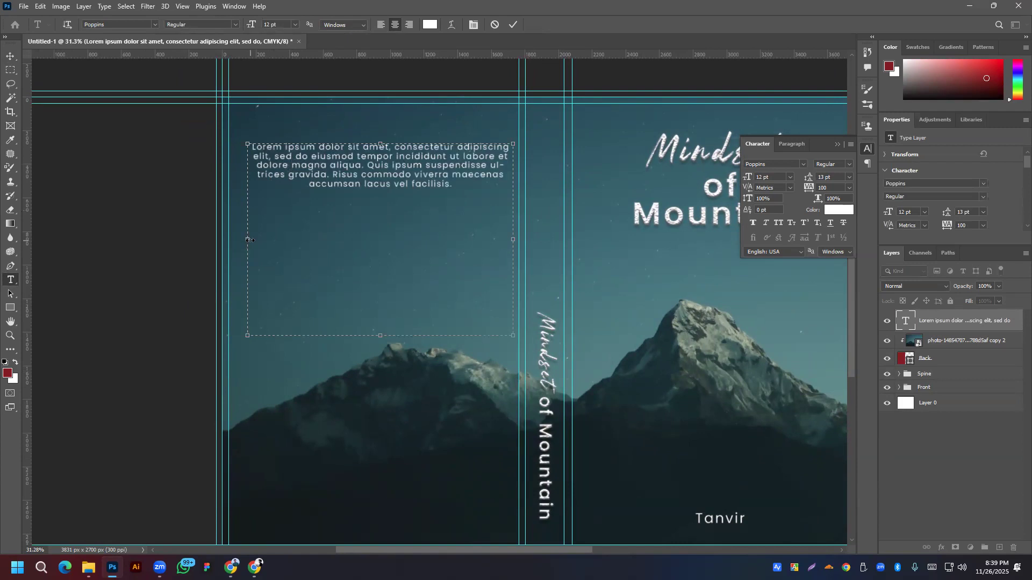
pyautogui.moveTo(246, 240); pyautogui.dragTo(238, 239)
pyautogui.moveTo(422, 183); pyautogui.dragTo(242, 141)
pyautogui.hotkey('ctrl', 'c')
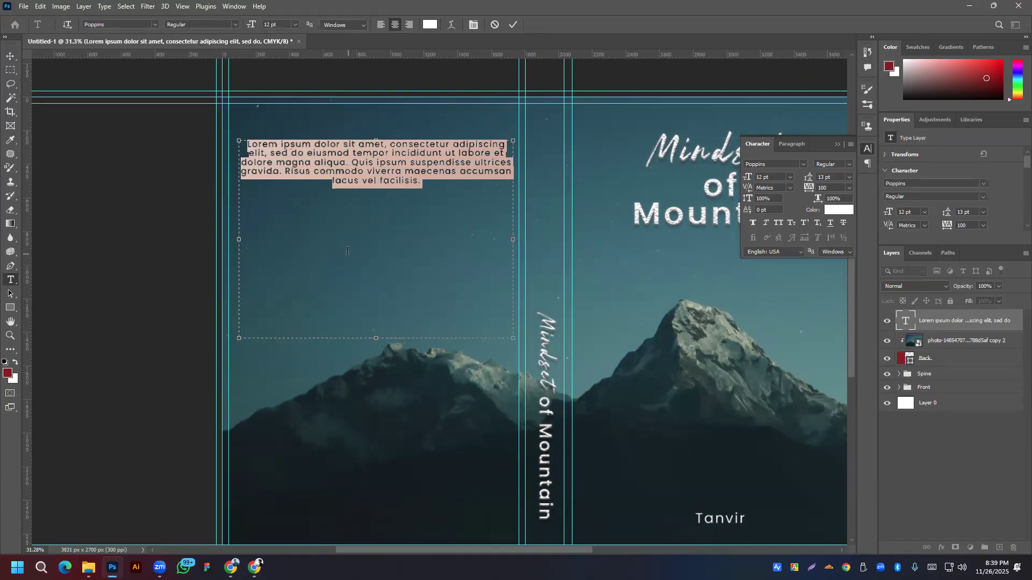
pyautogui.click(347, 250)
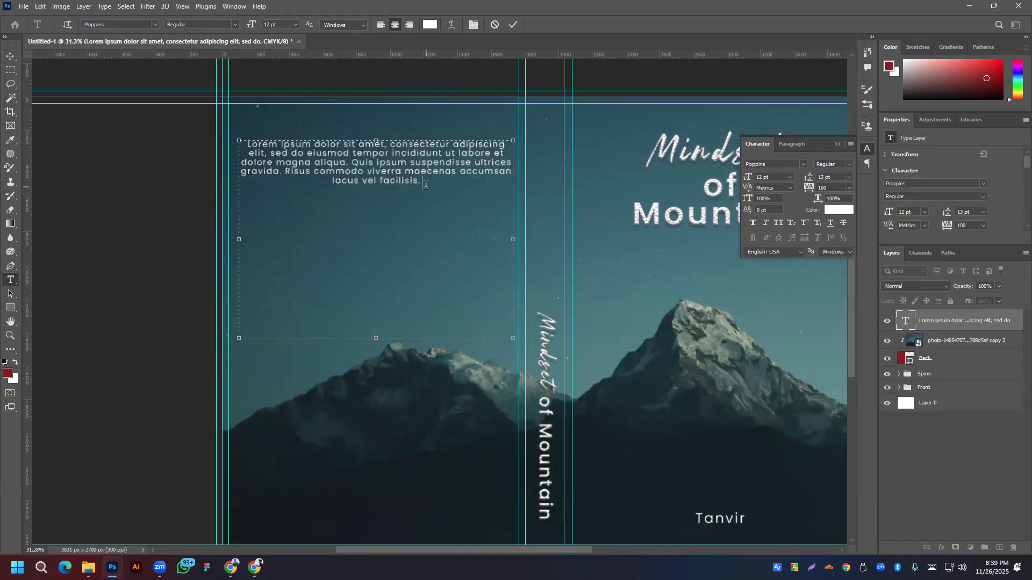
pyautogui.hotkey('ctrl', 'v')
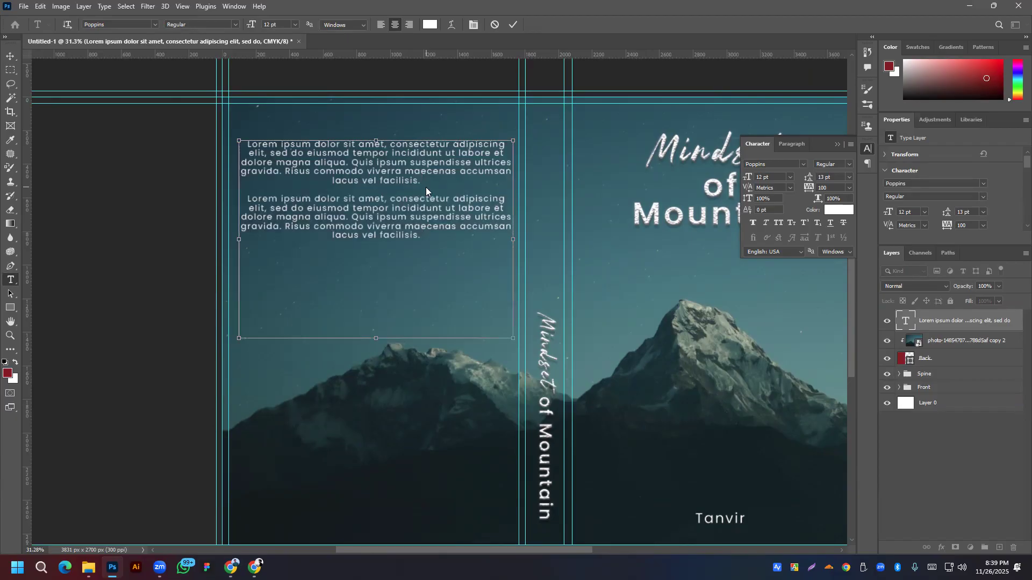
pyautogui.hotkey('ctrl', 'v')
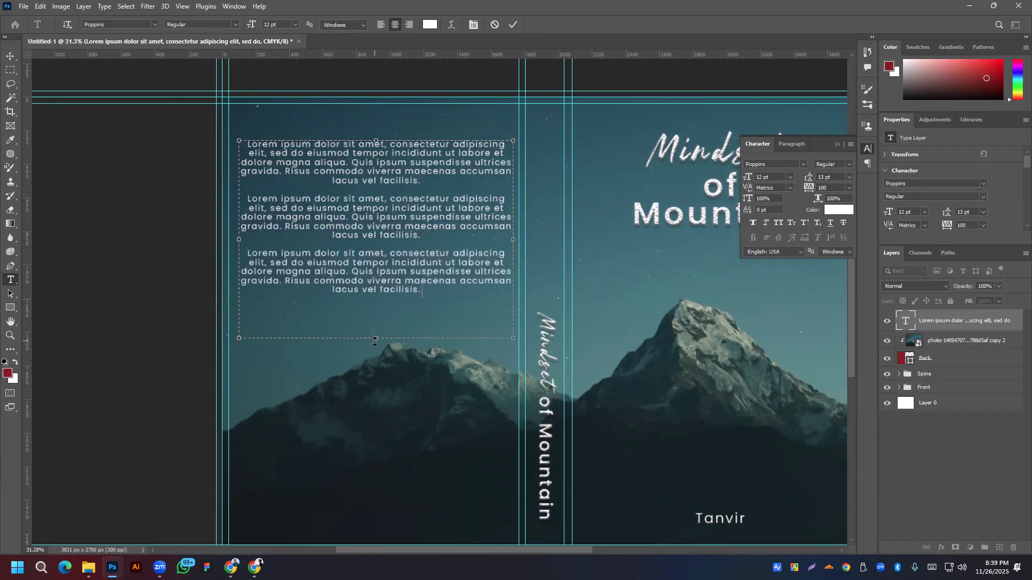
pyautogui.moveTo(376, 339); pyautogui.dragTo(375, 303)
pyautogui.click(512, 25)
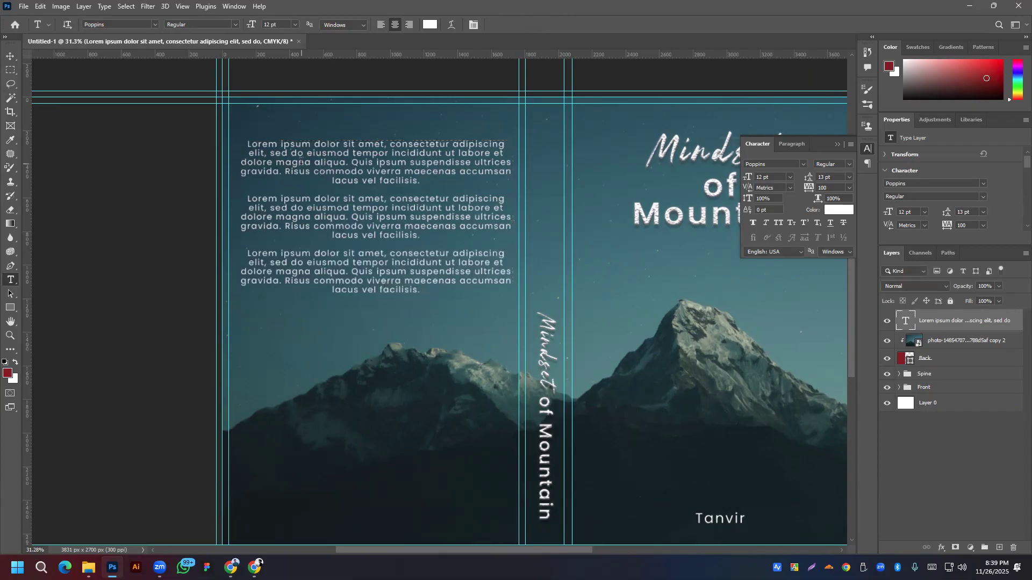
pyautogui.keyDown('alt'); pyautogui.scroll(-5, 301, 162); pyautogui.keyUp('alt')
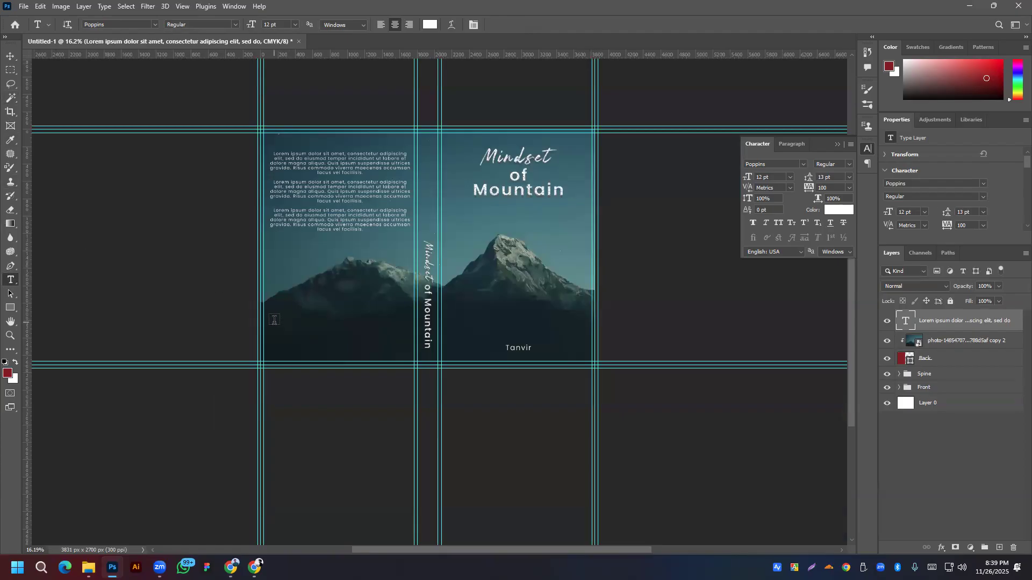
# Step: Add a second blurb text box near the bottom of the back cover and set its text to 10 pt
pyautogui.moveTo(280, 327); pyautogui.dragTo(414, 350)
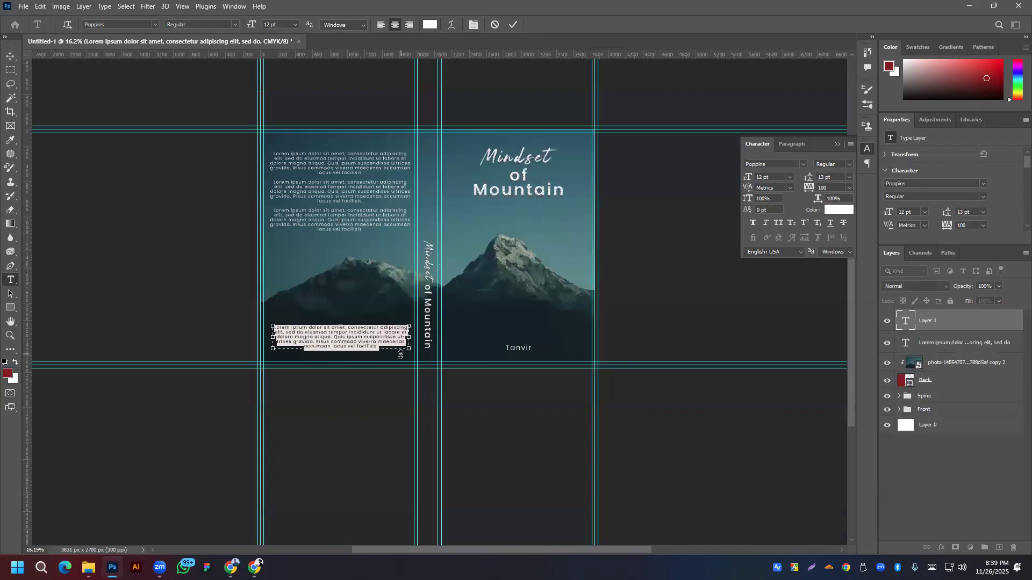
pyautogui.click(399, 352)
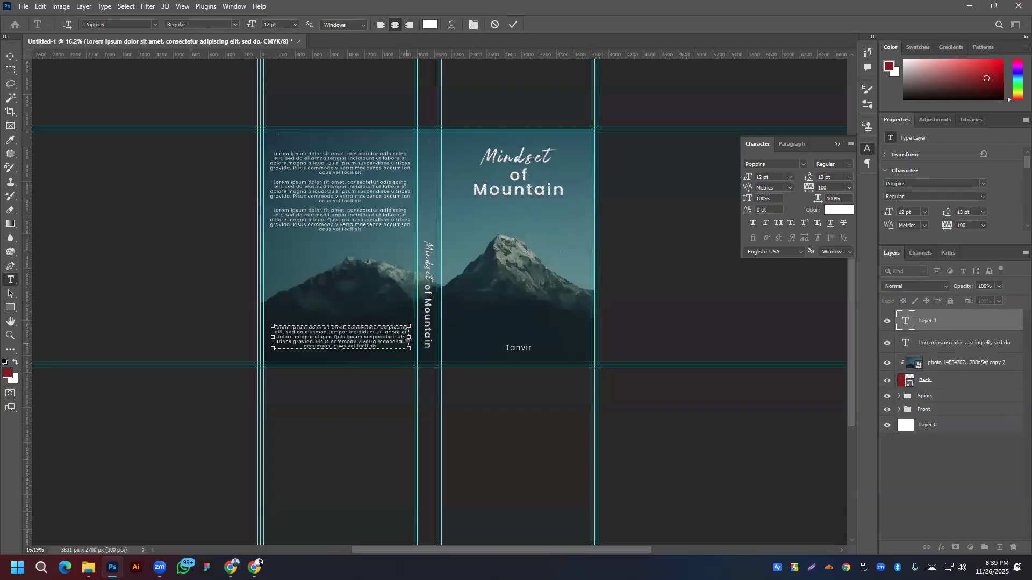
pyautogui.hotkey('ctrl', 'a')
pyautogui.scroll(-3, 916, 213)
pyautogui.scroll(1, 915, 213)
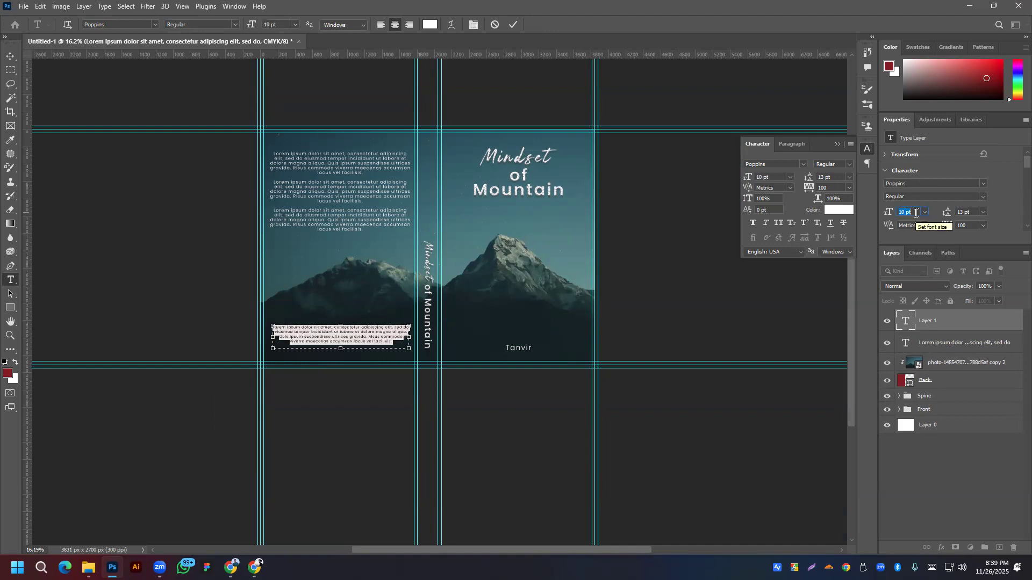
pyautogui.click(513, 25)
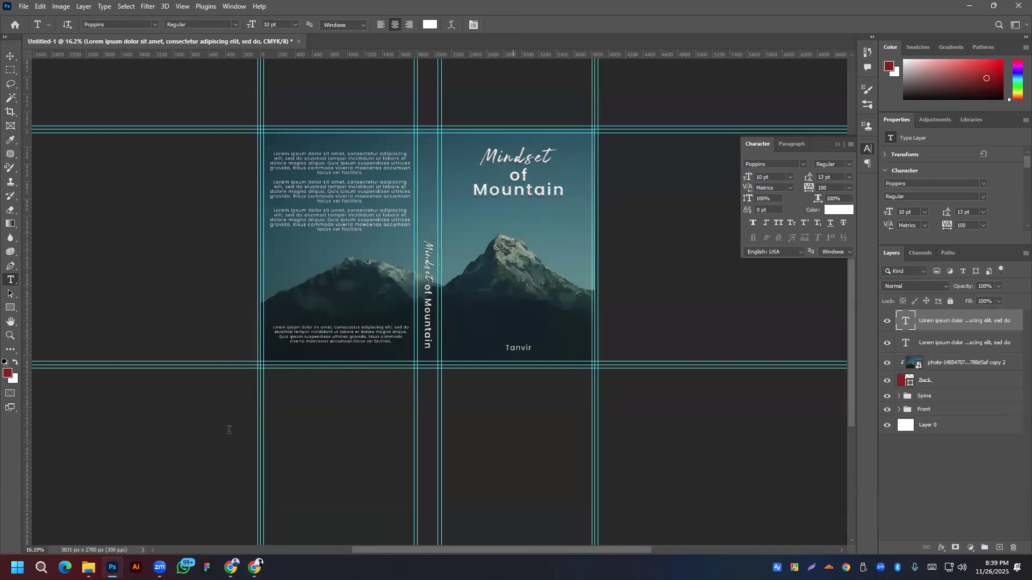
pyautogui.click(10, 56)
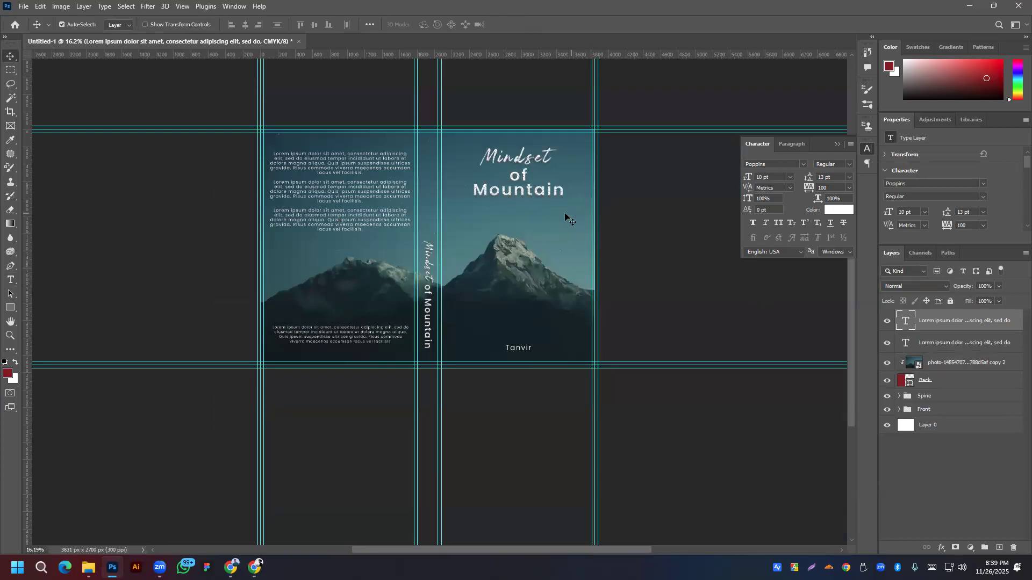
pyautogui.scroll(5, 438, 161)
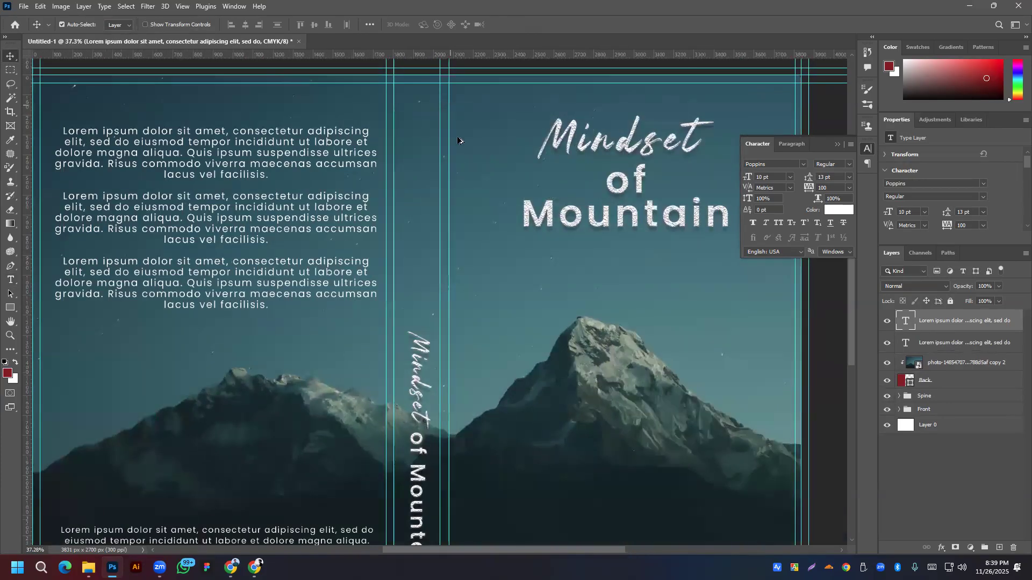
pyautogui.scroll(-2, 435, 136)
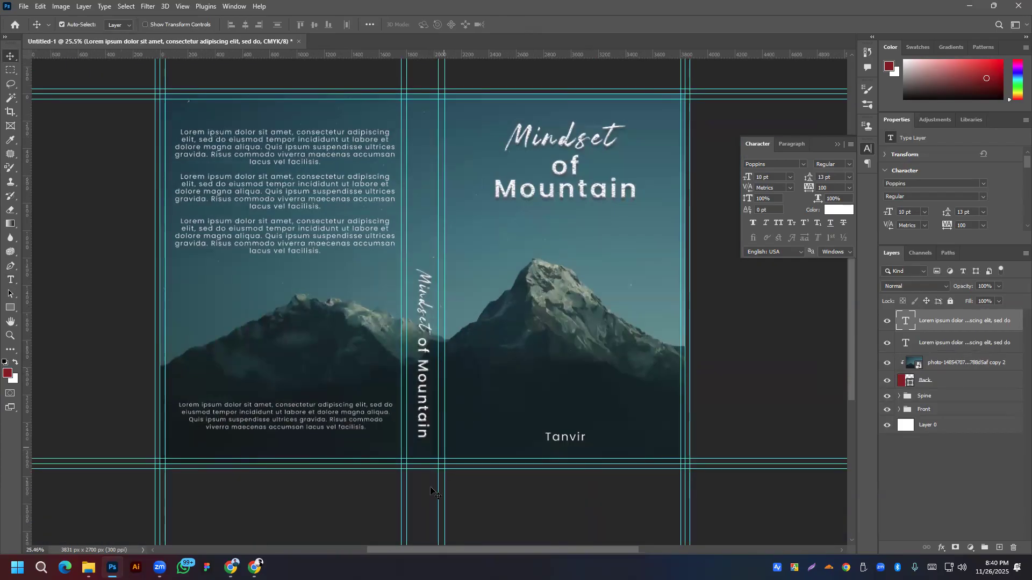
pyautogui.scroll(-1, 430, 492)
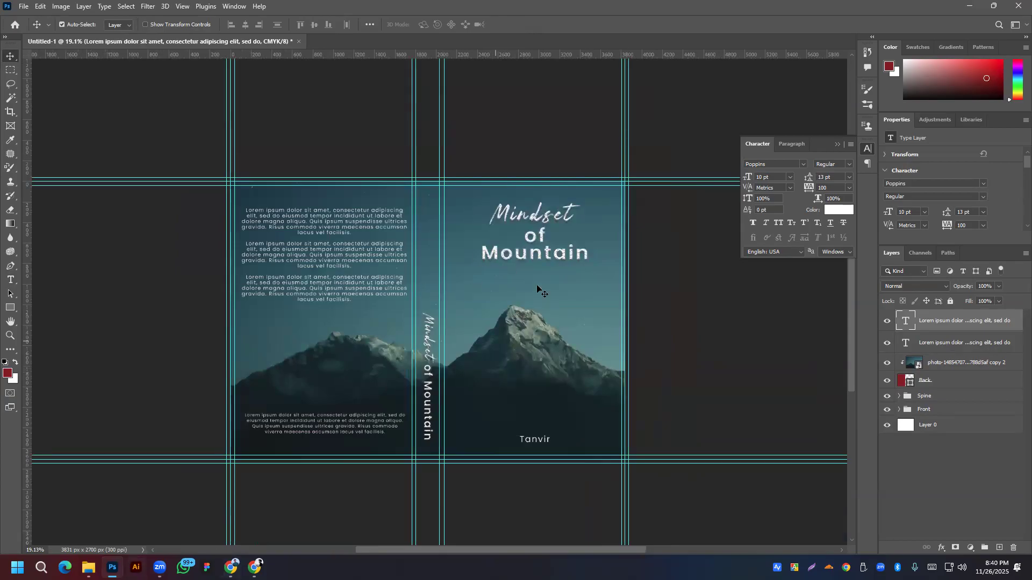
# Step: Group the two text layers, photo and Back layer, and name the group 'Back'
pyautogui.keyDown('ctrl'); pyautogui.click(946, 377); pyautogui.keyUp('ctrl')
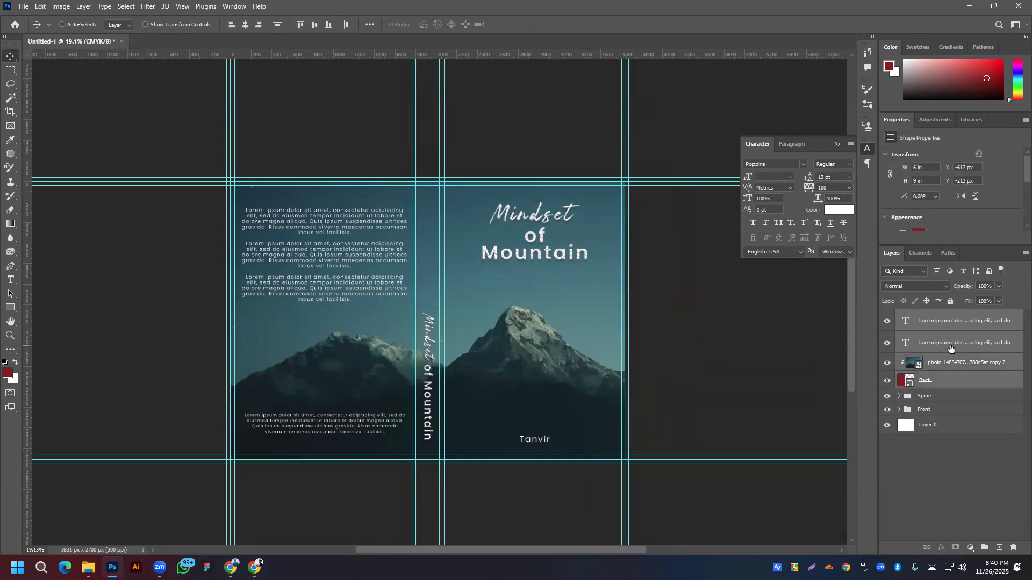
pyautogui.hotkey('ctrl', 'g')
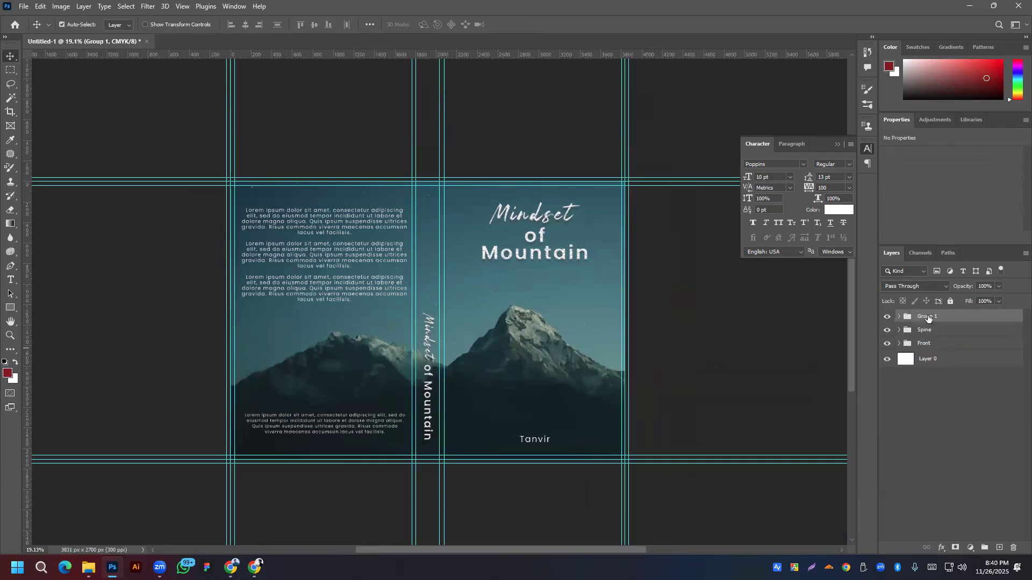
pyautogui.doubleClick(927, 316)
pyautogui.write('Back')
pyautogui.press('Return')
# Step: Toggle the Front, Spine and Back groups' visibility off and on to check each one
pyautogui.click(887, 344)
pyautogui.click(887, 344)
pyautogui.click(887, 330)
pyautogui.click(887, 330)
pyautogui.click(886, 317)
pyautogui.click(887, 317)
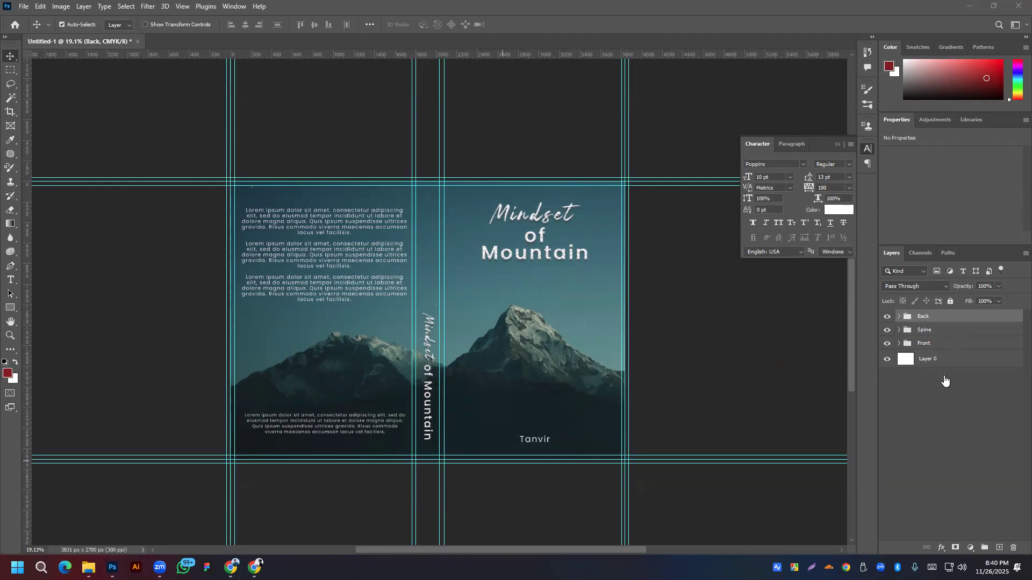
# Step: Expand the Back group to review its layers, then collapse it
pyautogui.click(898, 318)
pyautogui.click(942, 336)
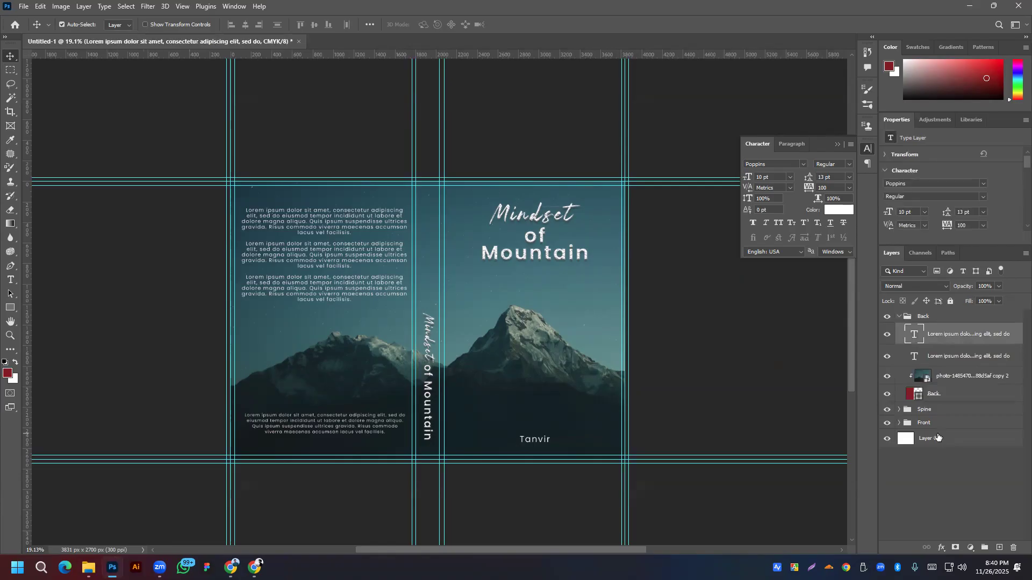
pyautogui.keyDown('shift'); pyautogui.click(969, 398); pyautogui.keyUp('shift')
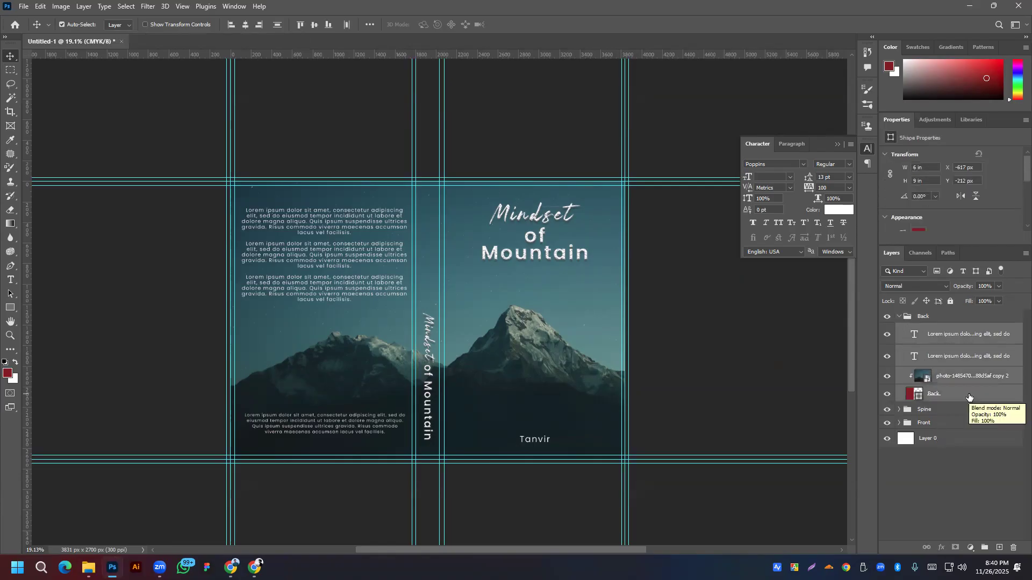
pyautogui.click(934, 317)
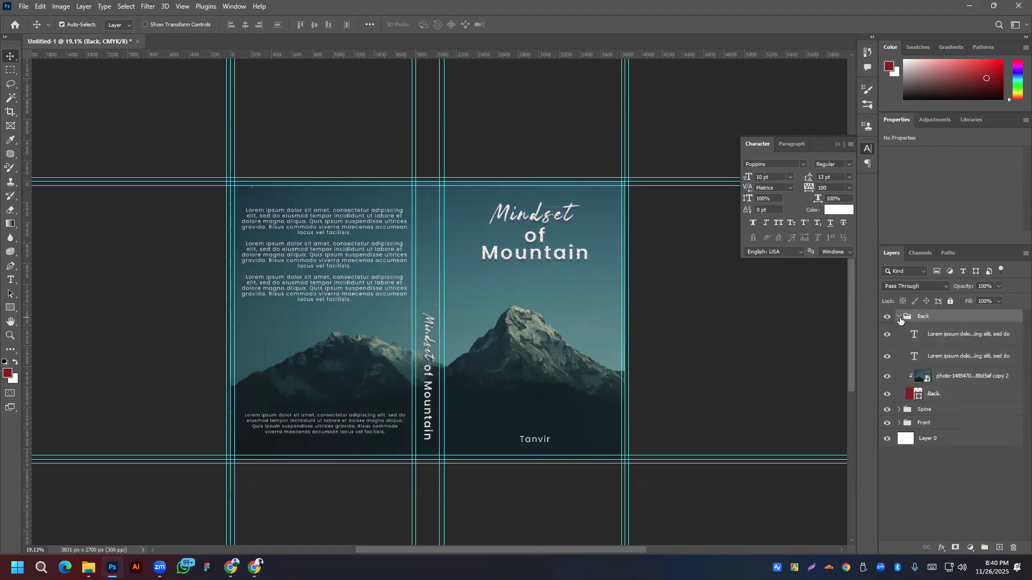
pyautogui.click(899, 316)
# Step: Select the top-level layers Layer 0, Front, Spine and Back together
pyautogui.keyDown('shift'); pyautogui.click(948, 344); pyautogui.keyUp('shift')
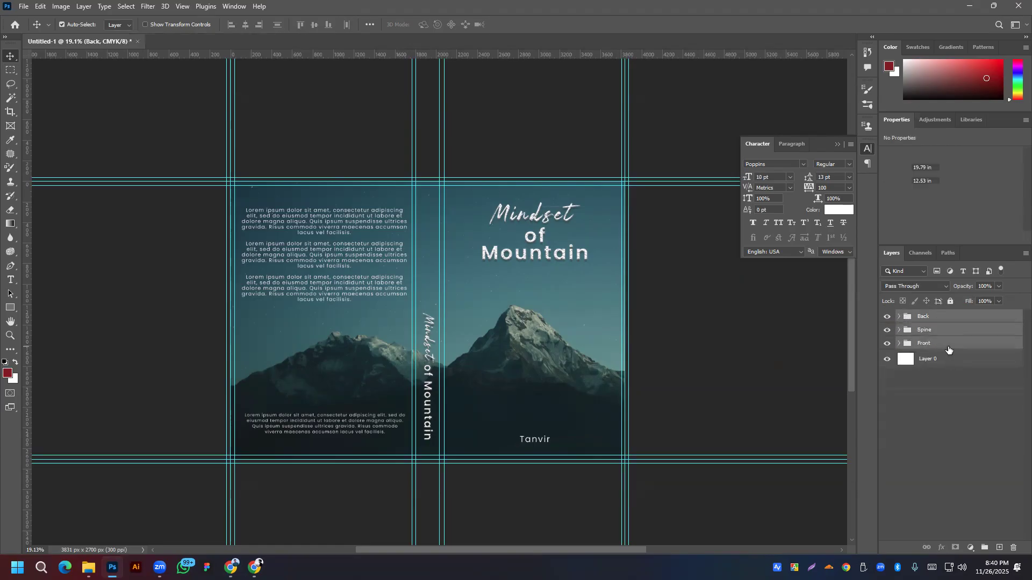
pyautogui.keyDown('shift'); pyautogui.click(942, 359); pyautogui.keyUp('shift')
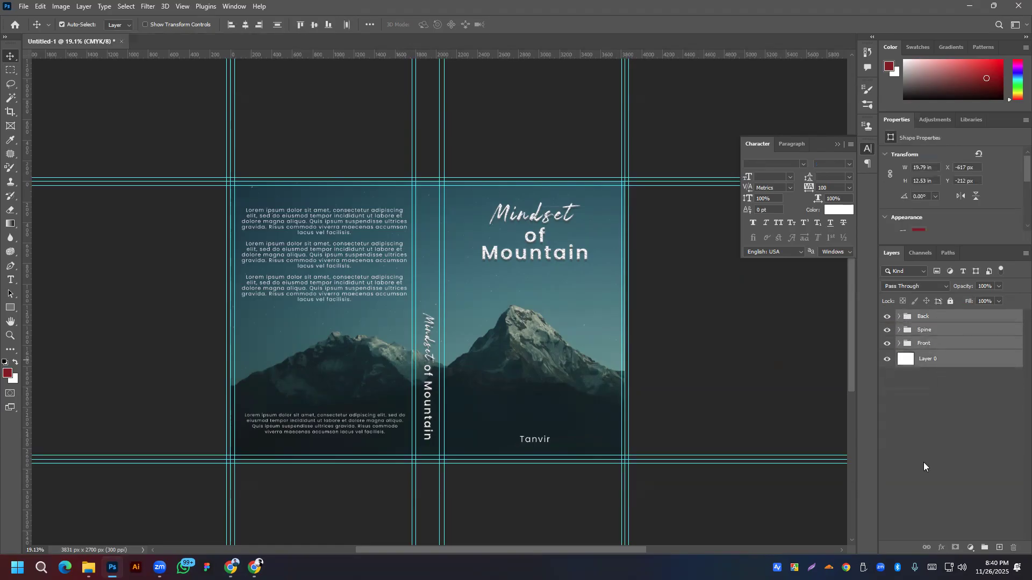
pyautogui.click(948, 419)
pyautogui.press('ctrl')
pyautogui.keyDown('ctrl'); pyautogui.click(946, 360); pyautogui.keyUp('ctrl')
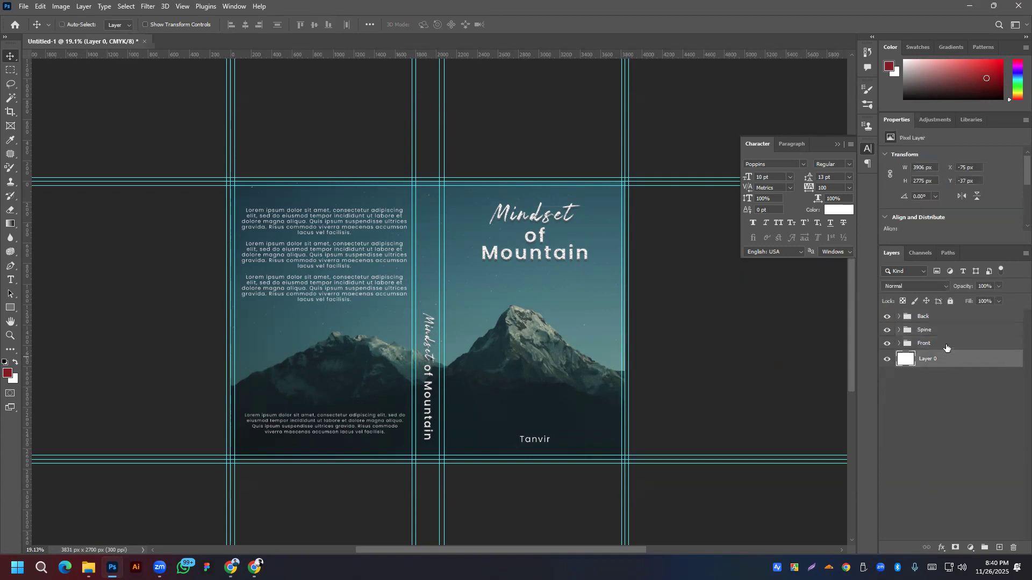
pyautogui.keyDown('ctrl'); pyautogui.click(944, 345); pyautogui.keyUp('ctrl')
pyautogui.keyDown('ctrl'); pyautogui.click(940, 331); pyautogui.keyUp('ctrl')
pyautogui.keyDown('ctrl'); pyautogui.click(936, 320); pyautogui.keyUp('ctrl')
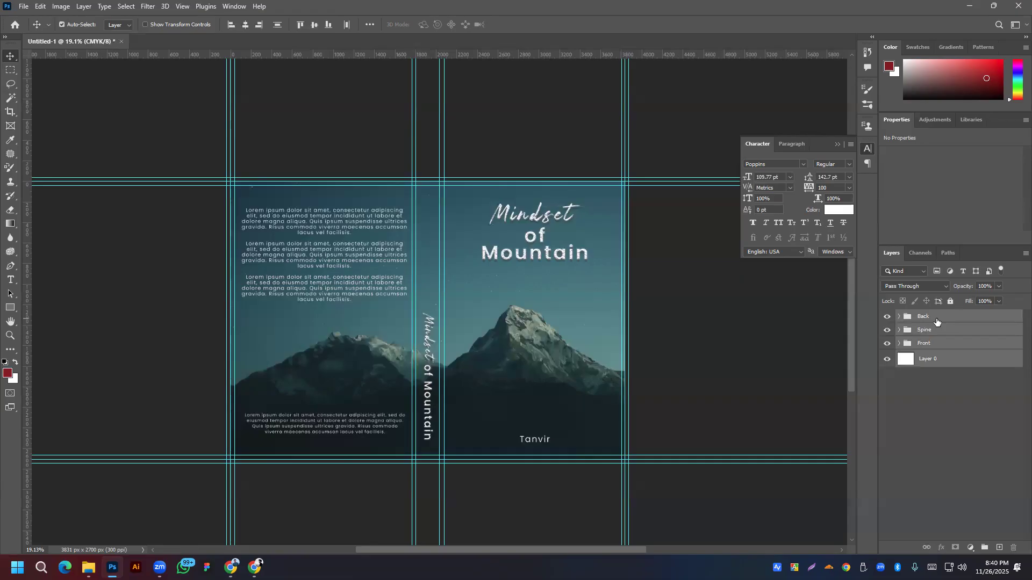
# Step: Reselect all four top-level layers, then deselect everything
pyautogui.click(938, 441)
pyautogui.keyDown('ctrl'); pyautogui.click(939, 360); pyautogui.keyUp('ctrl')
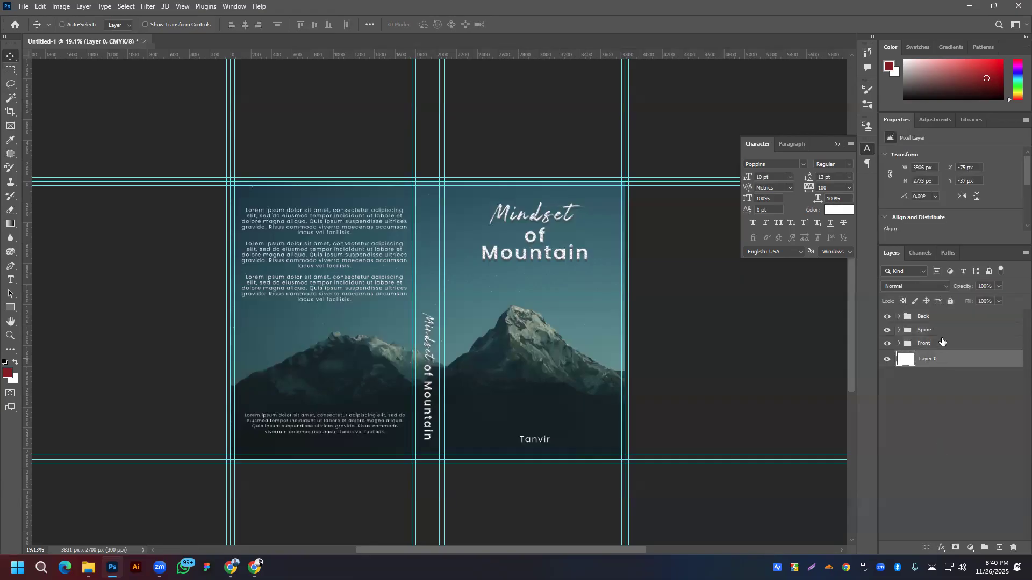
pyautogui.keyDown('ctrl'); pyautogui.click(936, 318); pyautogui.keyUp('ctrl')
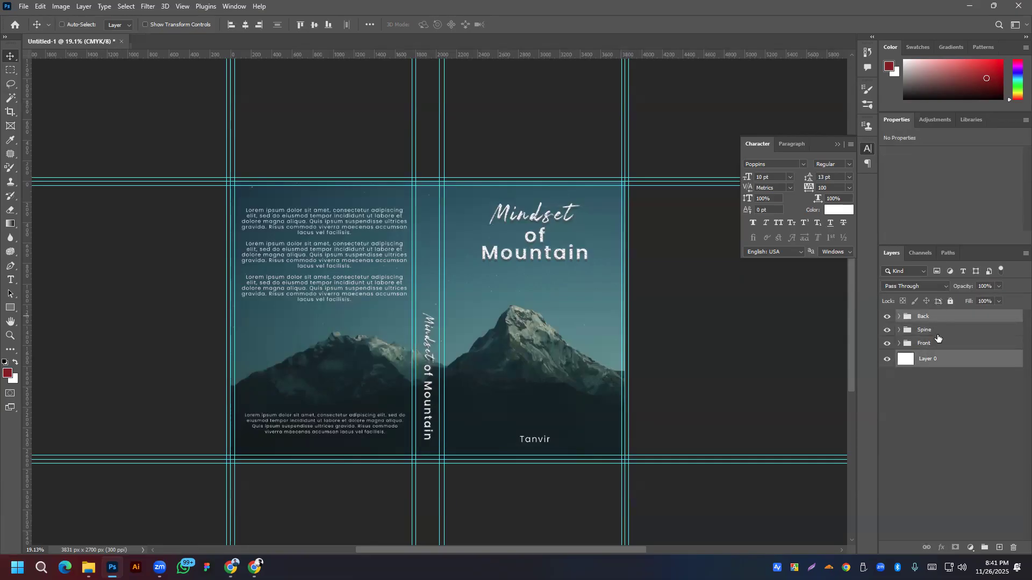
pyautogui.keyDown('shift'); pyautogui.click(929, 364); pyautogui.keyUp('shift')
pyautogui.click(944, 402)
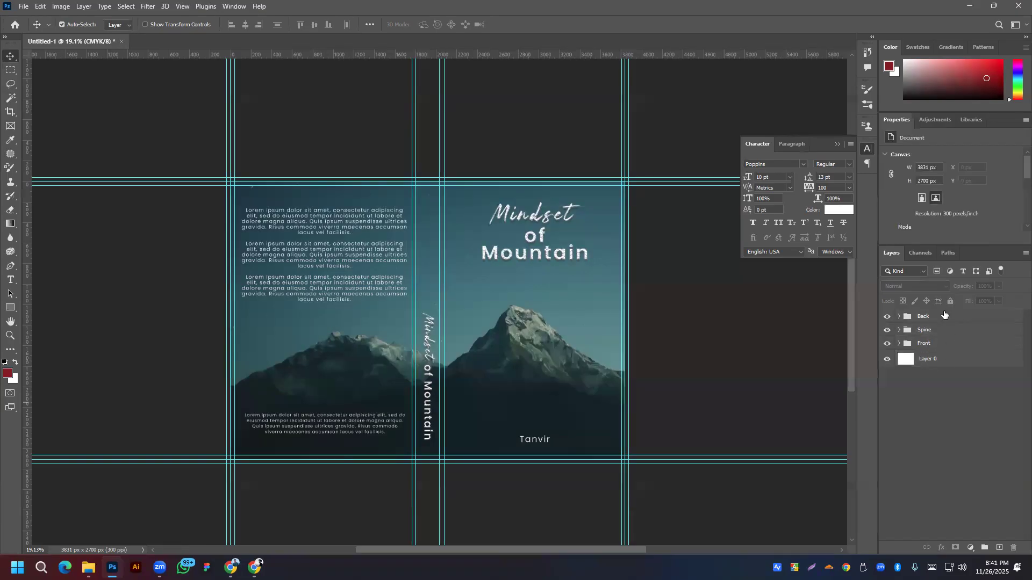
pyautogui.click(945, 321)
pyautogui.keyDown('shift'); pyautogui.click(955, 365); pyautogui.keyUp('shift')
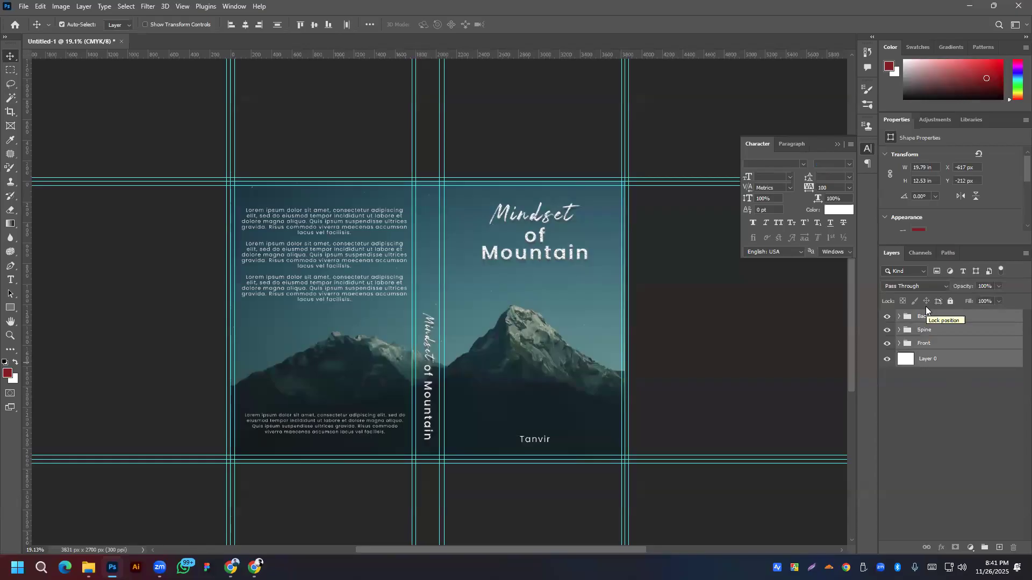
pyautogui.click(678, 332)
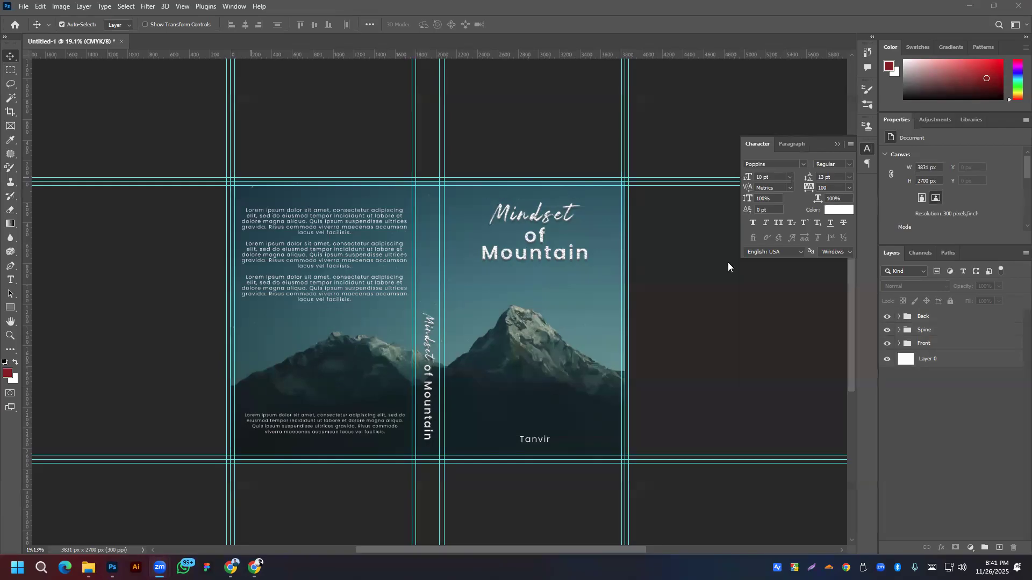
# Step: Hide Layer 0, the Back group and the Spine group, leaving only Front visible
pyautogui.click(887, 359)
pyautogui.click(887, 316)
pyautogui.click(888, 330)
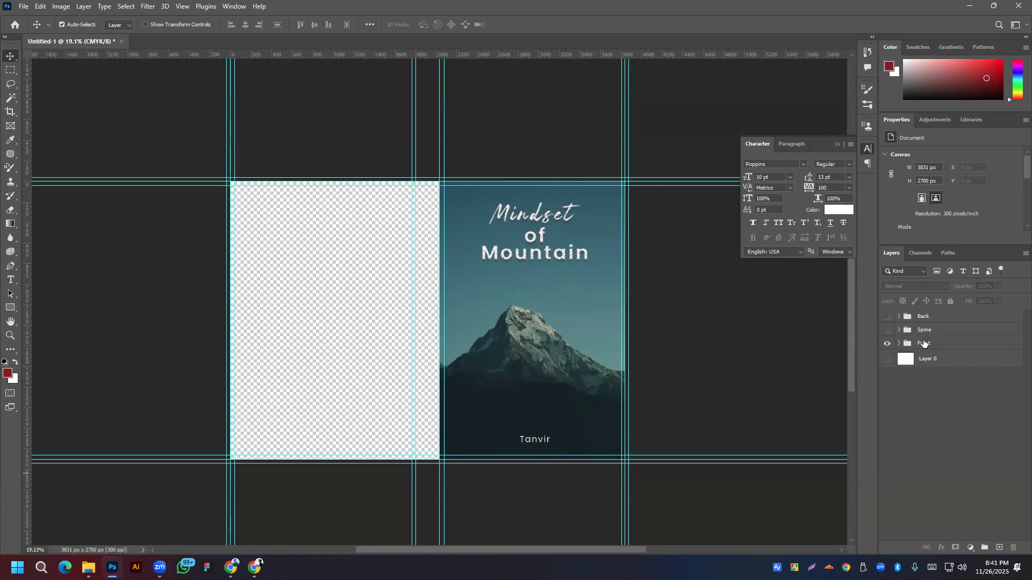
pyautogui.click(887, 359)
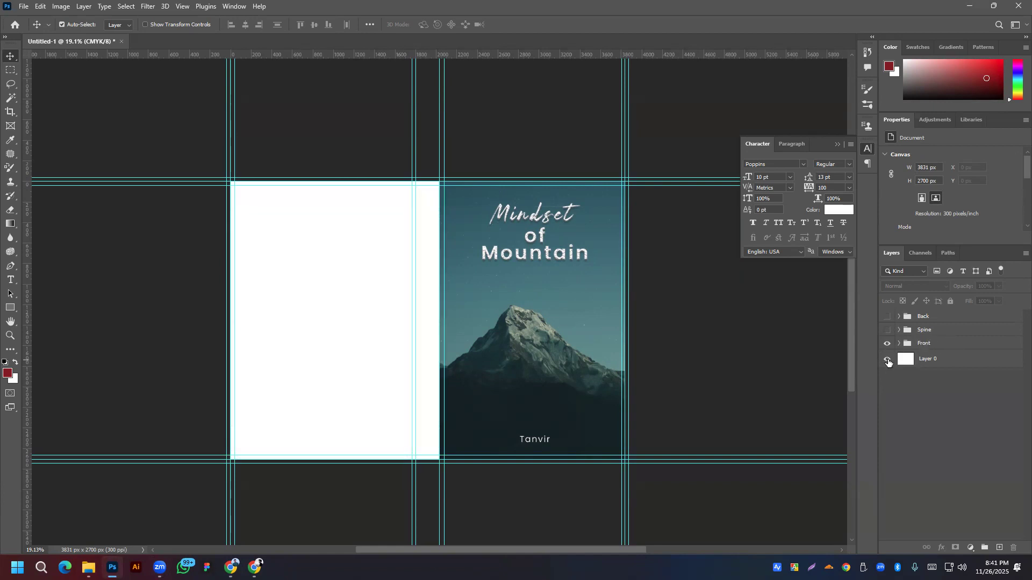
pyautogui.click(887, 360)
pyautogui.click(887, 361)
pyautogui.click(887, 360)
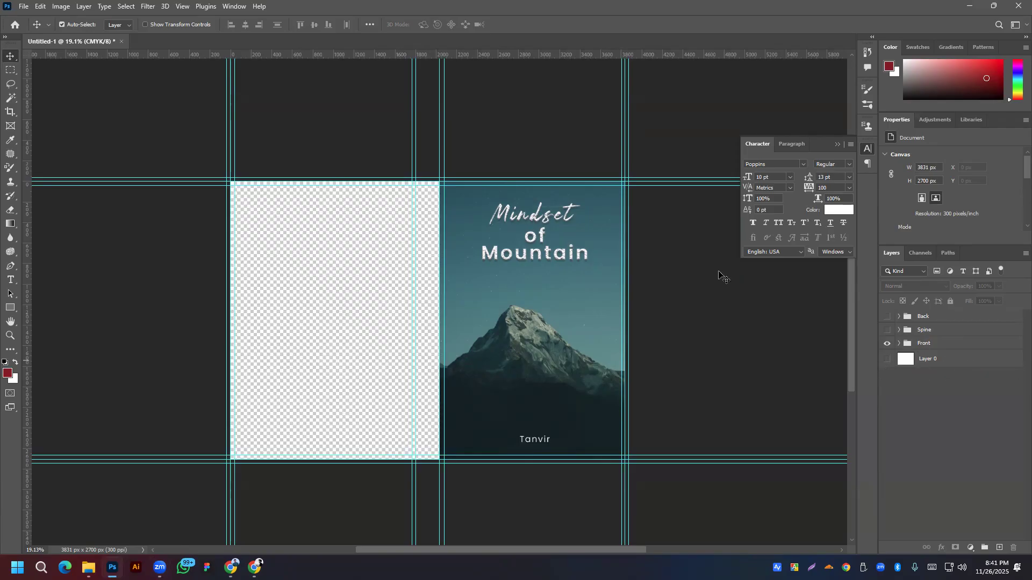
# Step: Bring up File > Export > Export As for the front cover
pyautogui.click(24, 7)
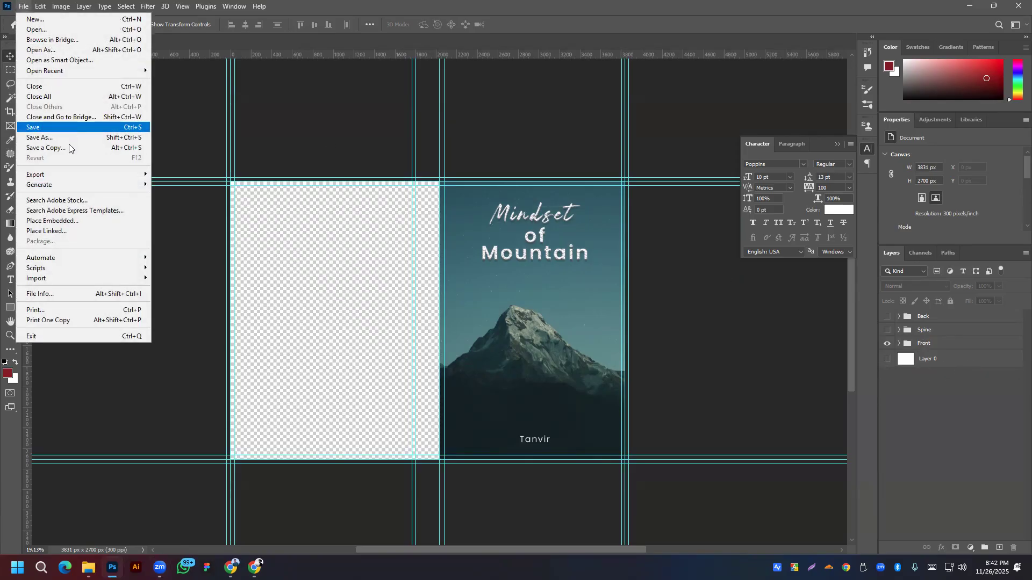
pyautogui.moveTo(75, 170)
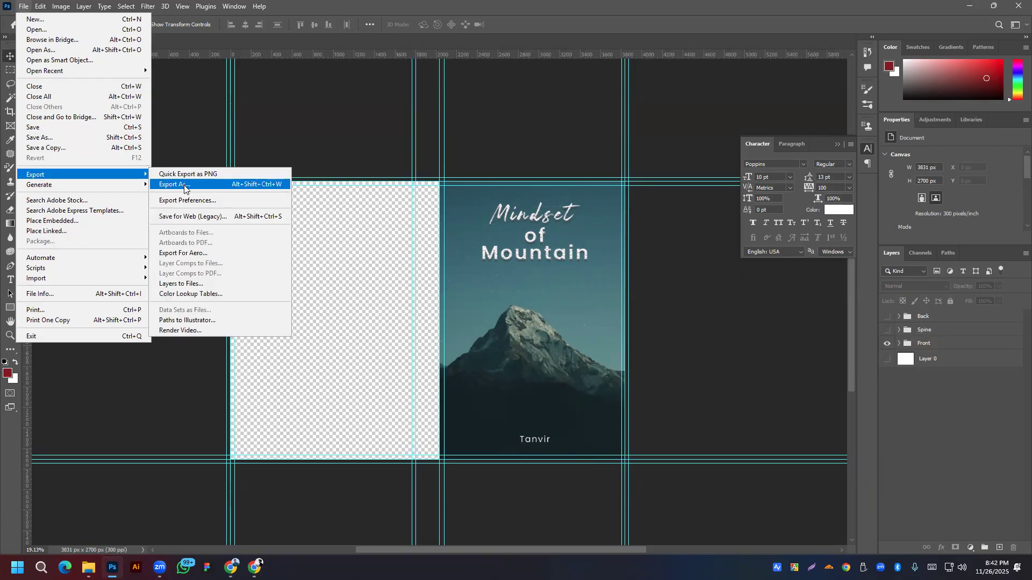
pyautogui.click(185, 186)
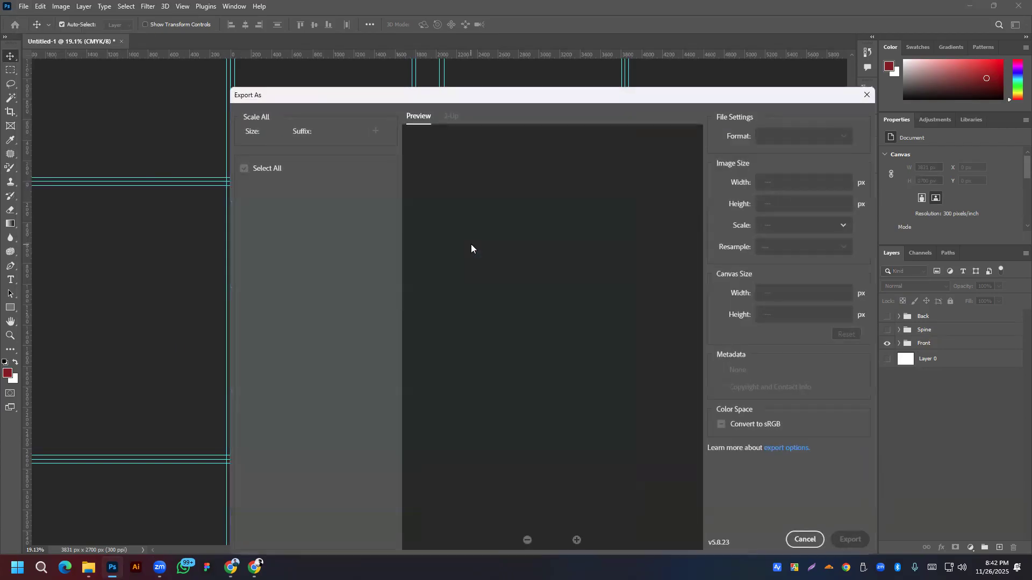
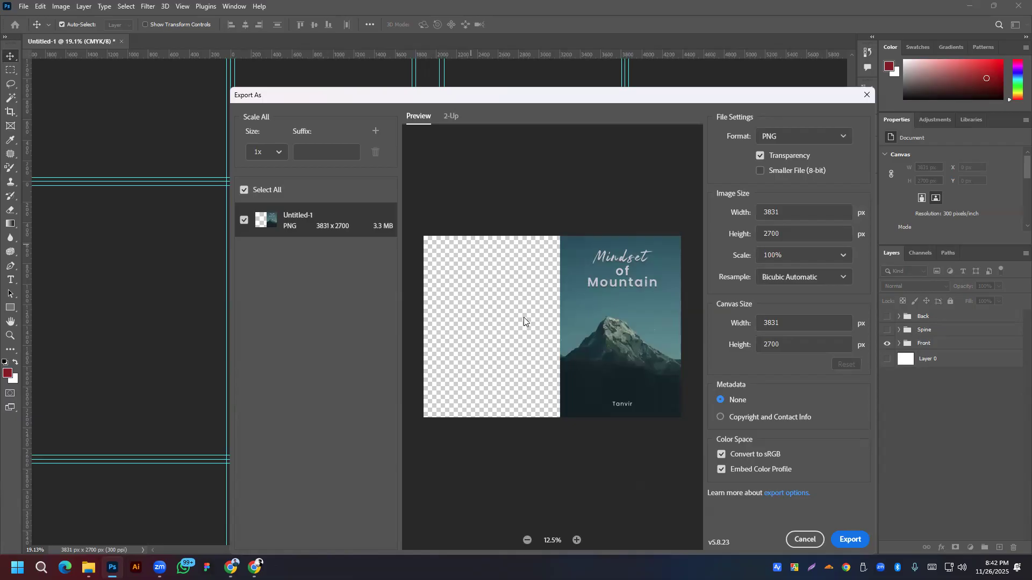
# Step: Export the front cover as Untitled-1.png, a 3831 × 2700 transparent PNG, to the Desktop
pyautogui.click(850, 539)
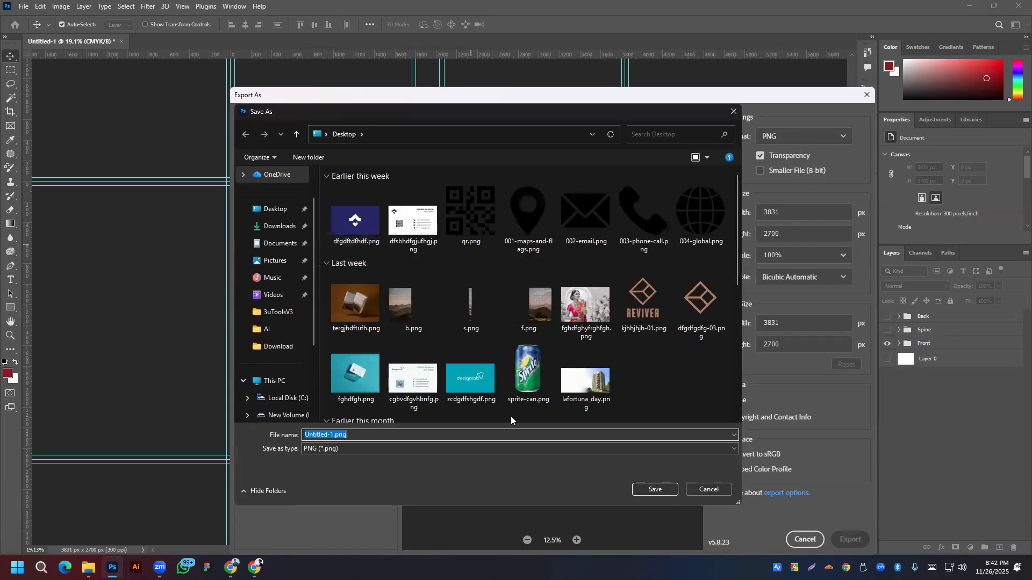
pyautogui.click(661, 493)
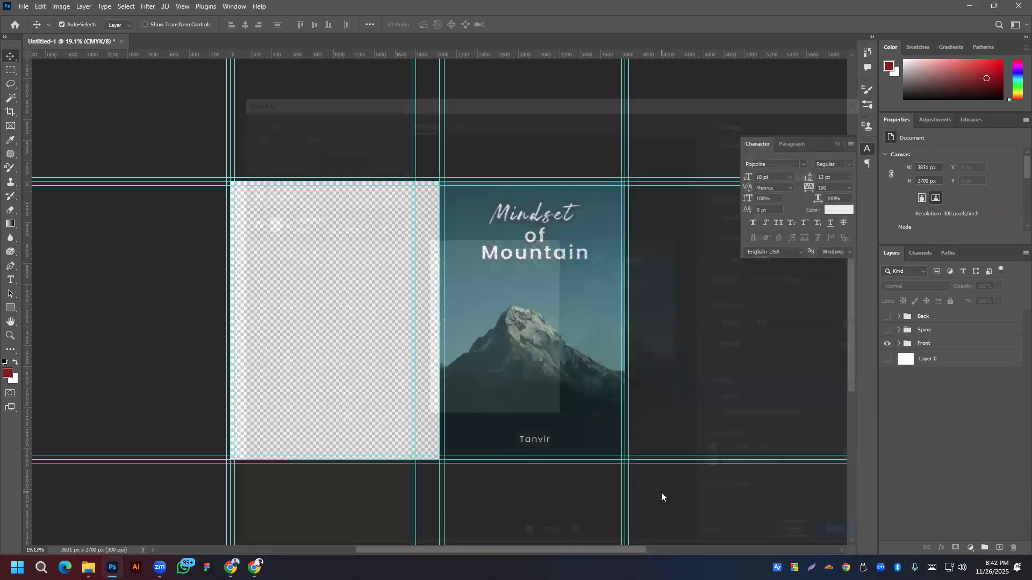
# Step: Show only the Spine group and export it to the Desktop as 'fsgdfsgdfg' PNG
pyautogui.click(887, 343)
pyautogui.click(887, 330)
pyautogui.click(24, 7)
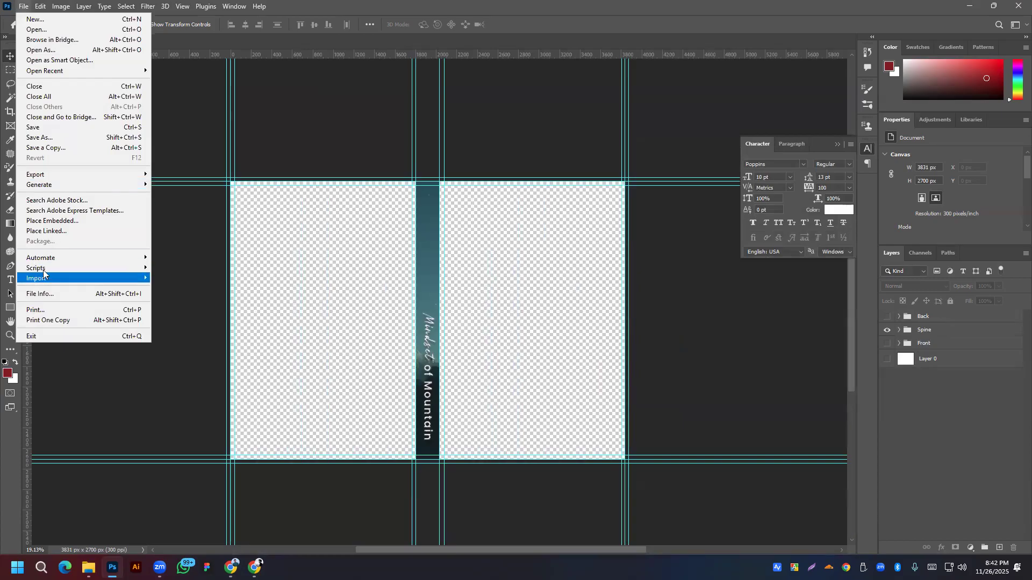
pyautogui.moveTo(48, 174)
pyautogui.click(177, 185)
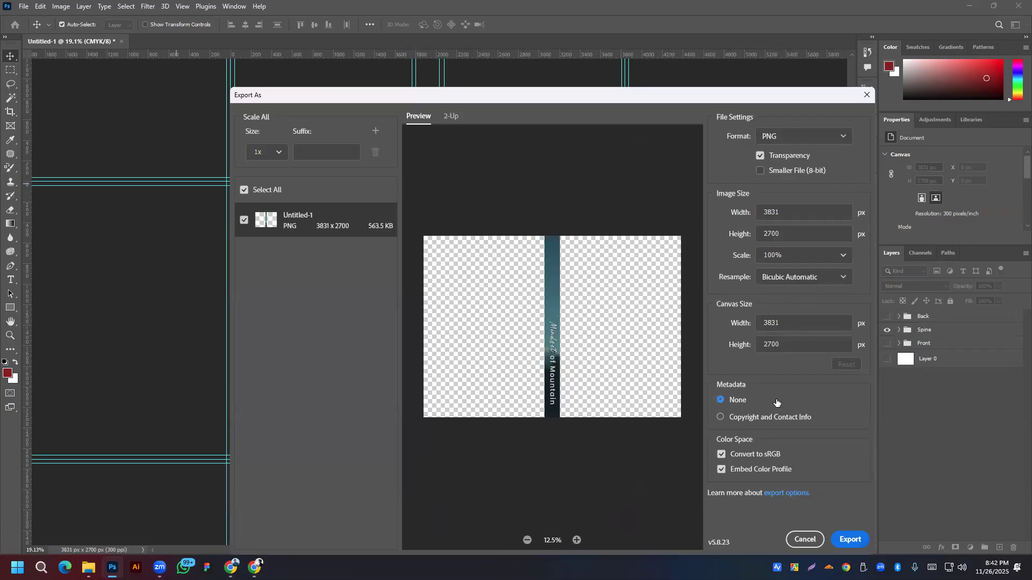
pyautogui.click(850, 539)
pyautogui.write('fsgdfsgdfg')
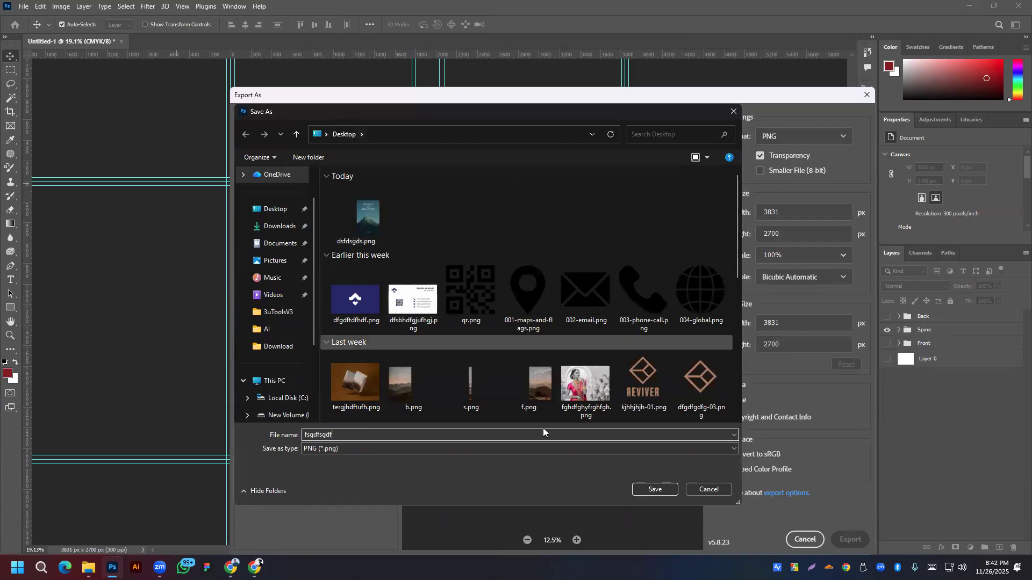
pyautogui.click(662, 493)
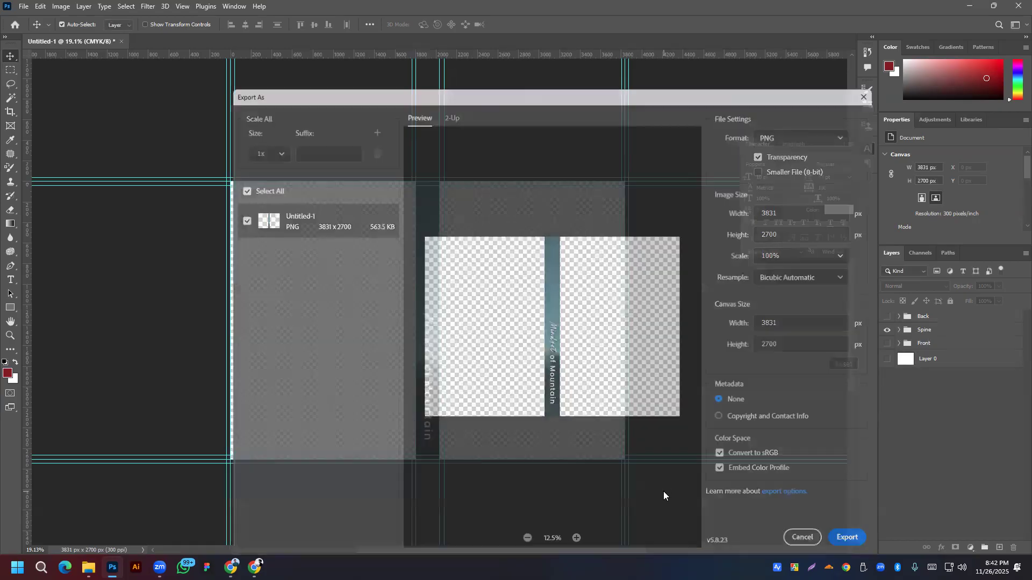
# Step: Show only the Back group and export it to the Desktop as 'dfgfdg' PNG
pyautogui.click(887, 329)
pyautogui.click(886, 316)
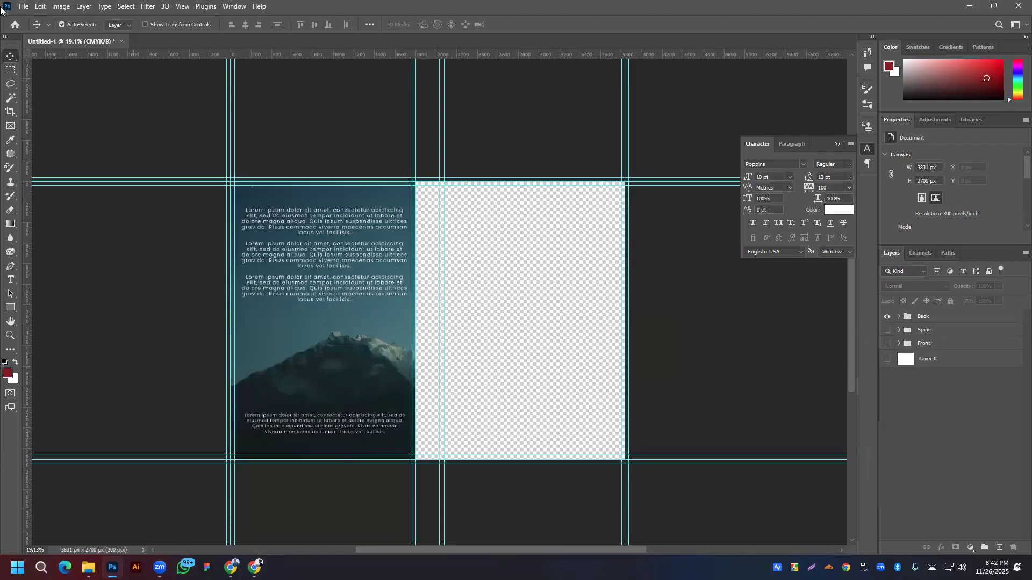
pyautogui.click(25, 6)
pyautogui.moveTo(78, 179)
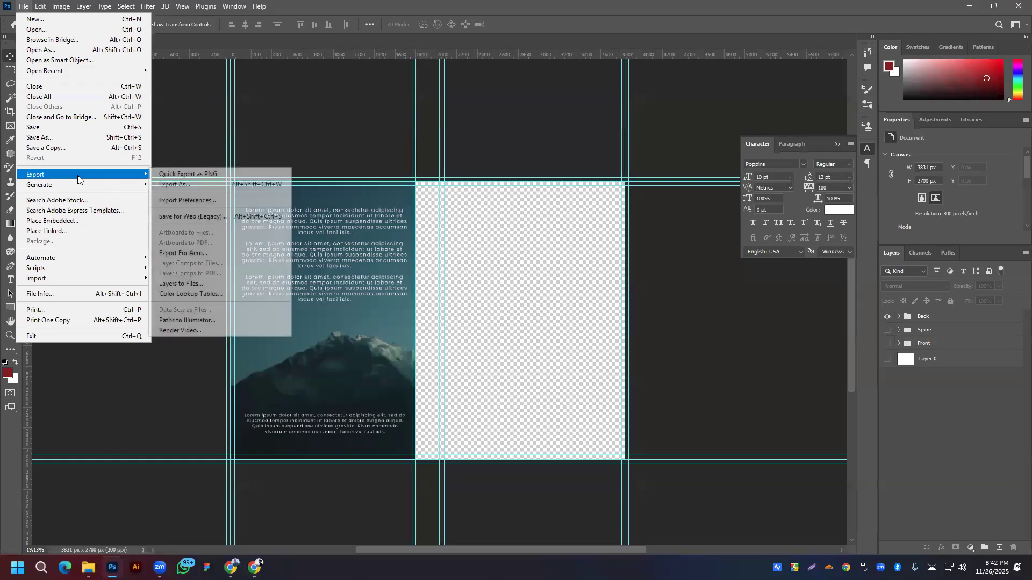
pyautogui.click(188, 186)
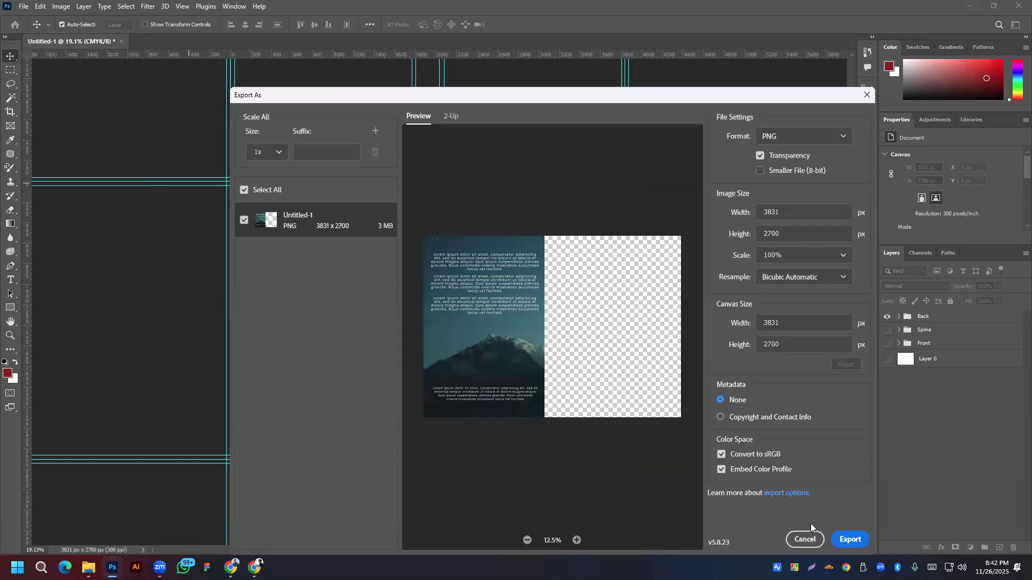
pyautogui.click(850, 539)
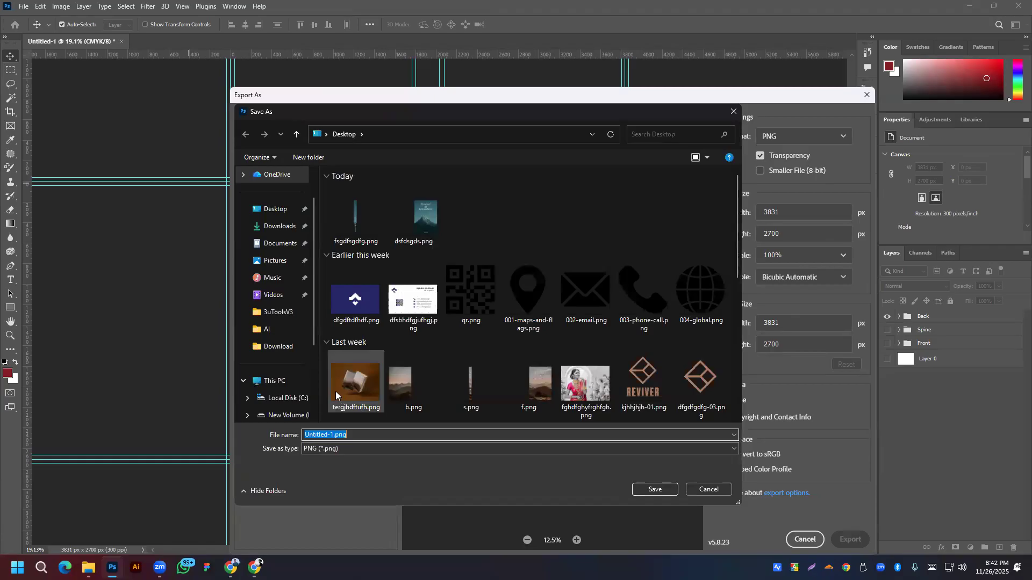
pyautogui.write('dfgfdg')
pyautogui.click(655, 489)
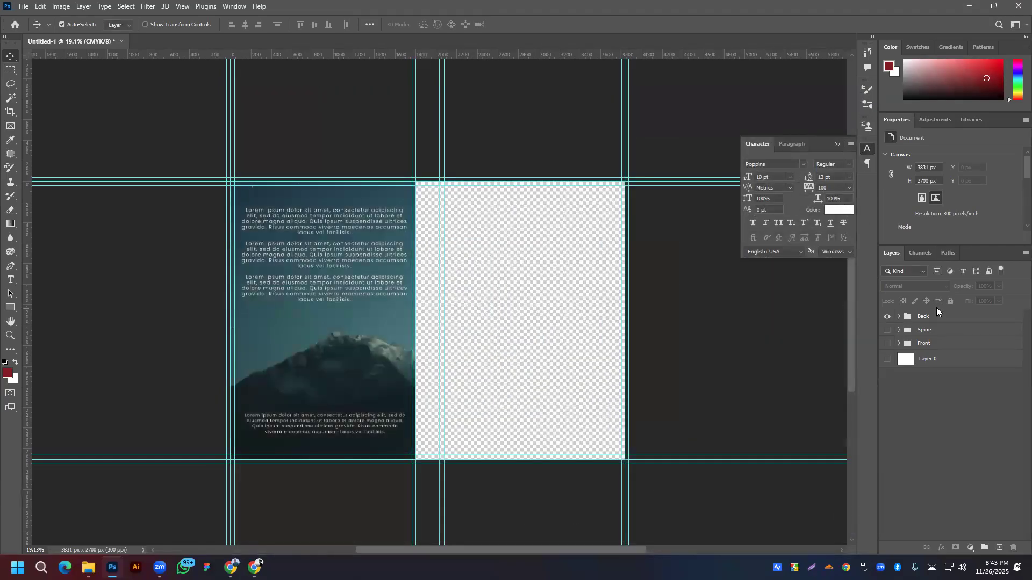
# Step: Show Spine, Front and Layer 0 again and export the full wrap-around cover PNG to the Desktop
pyautogui.click(887, 330)
pyautogui.click(887, 343)
pyautogui.click(887, 359)
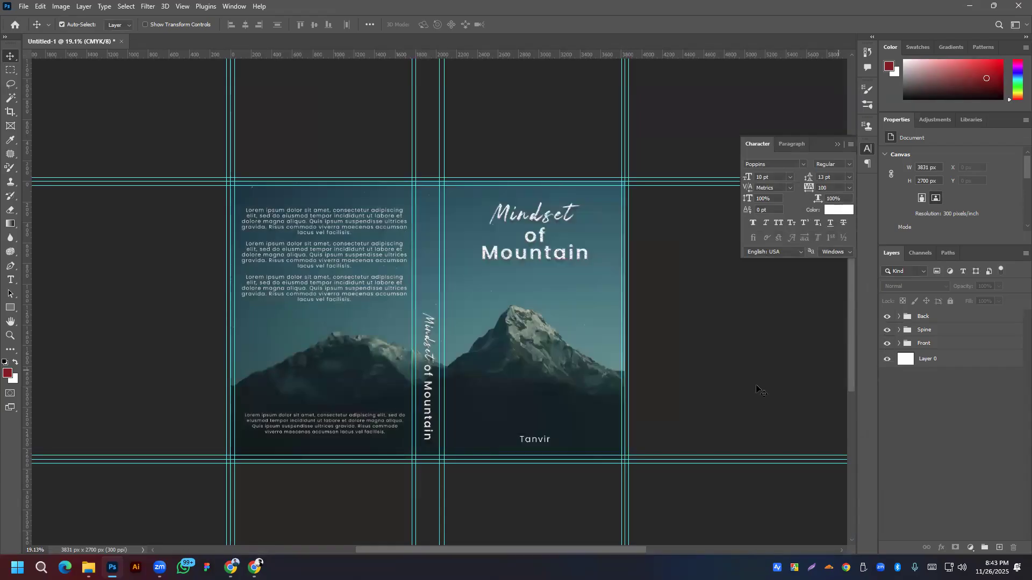
pyautogui.click(23, 7)
pyautogui.moveTo(48, 177)
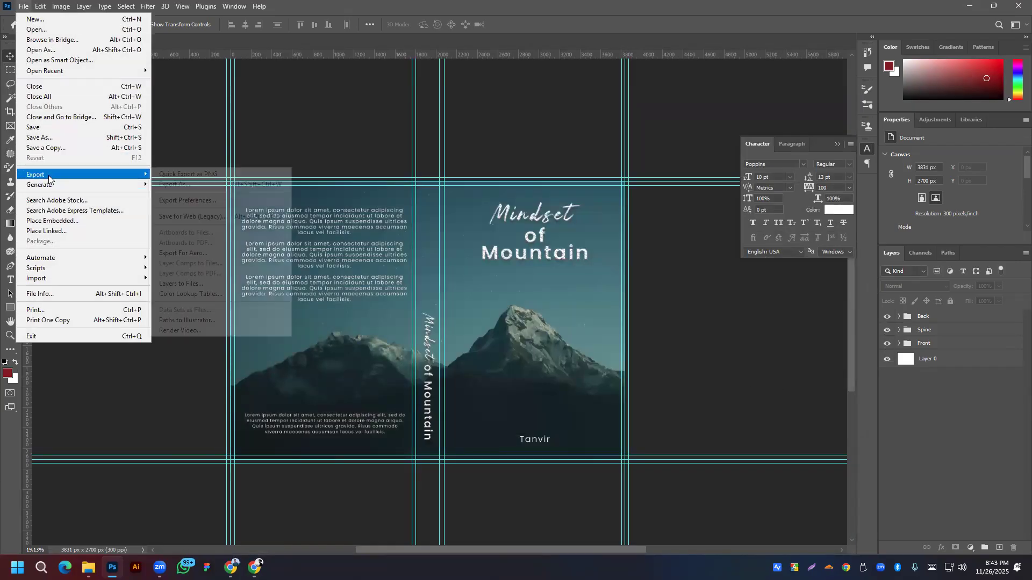
pyautogui.click(171, 186)
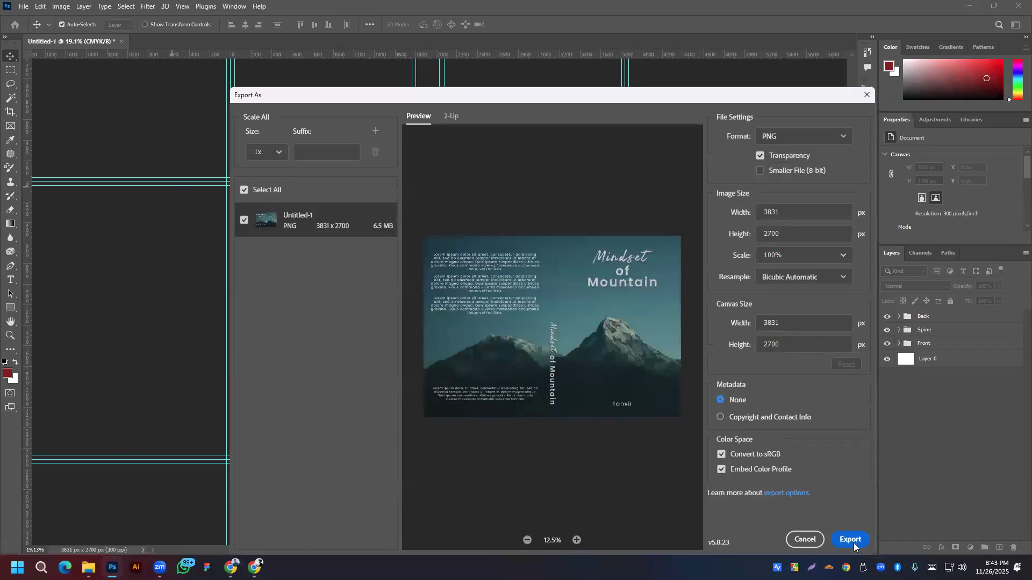
pyautogui.click(851, 540)
pyautogui.write('xvcxfsvgdfhbdfgn')
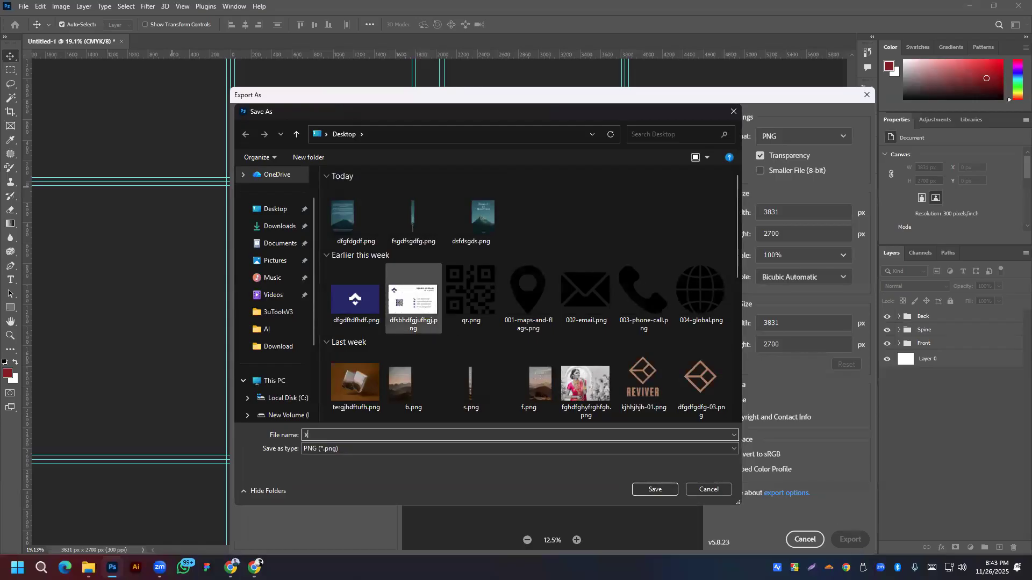
pyautogui.write('hb')
pyautogui.click(663, 494)
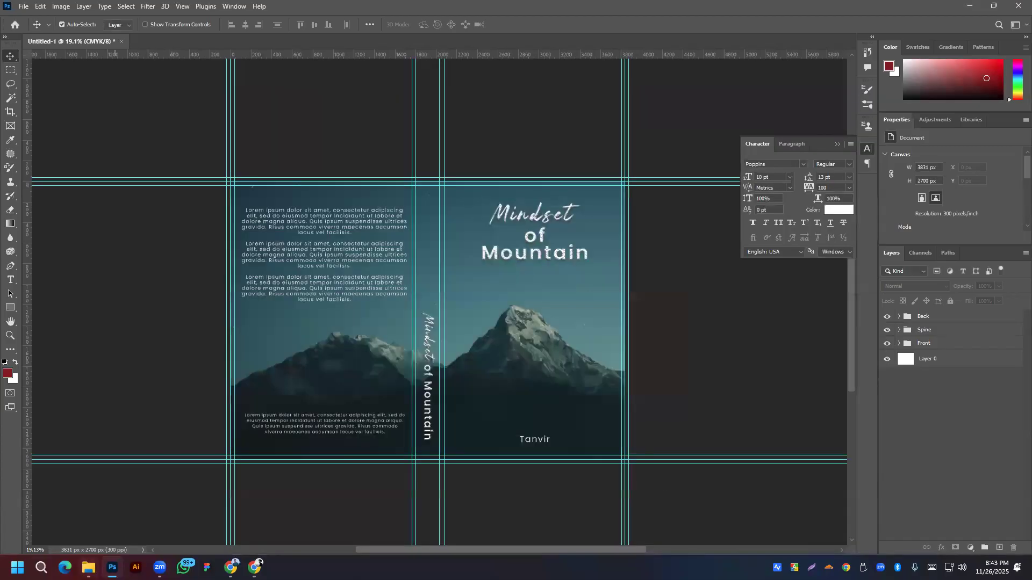
pyautogui.click(89, 567)
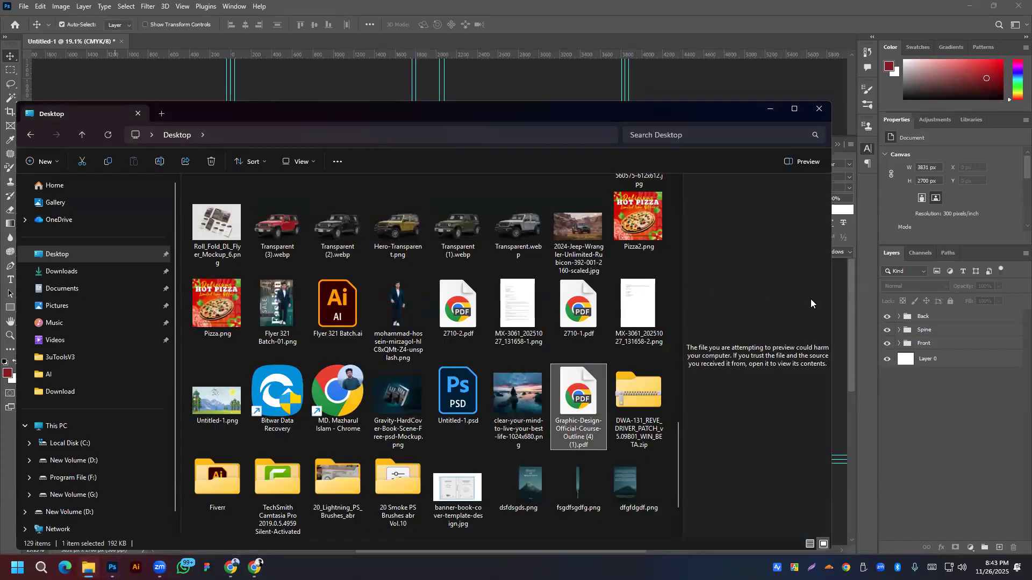
# Step: Review the exported front, spine and full cover PNGs from the Desktop in the image viewer
pyautogui.click(769, 109)
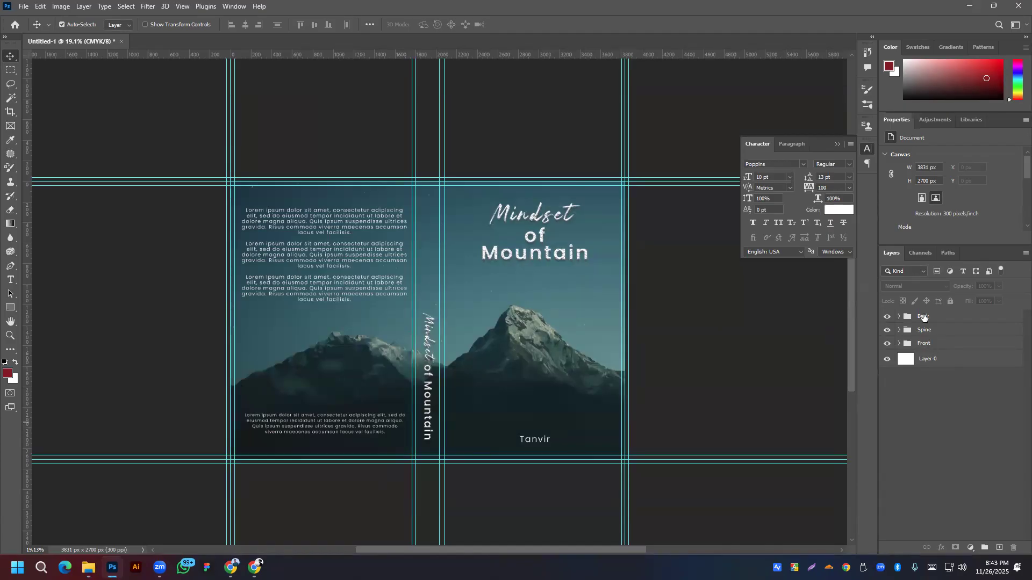
pyautogui.moveTo(88, 568)
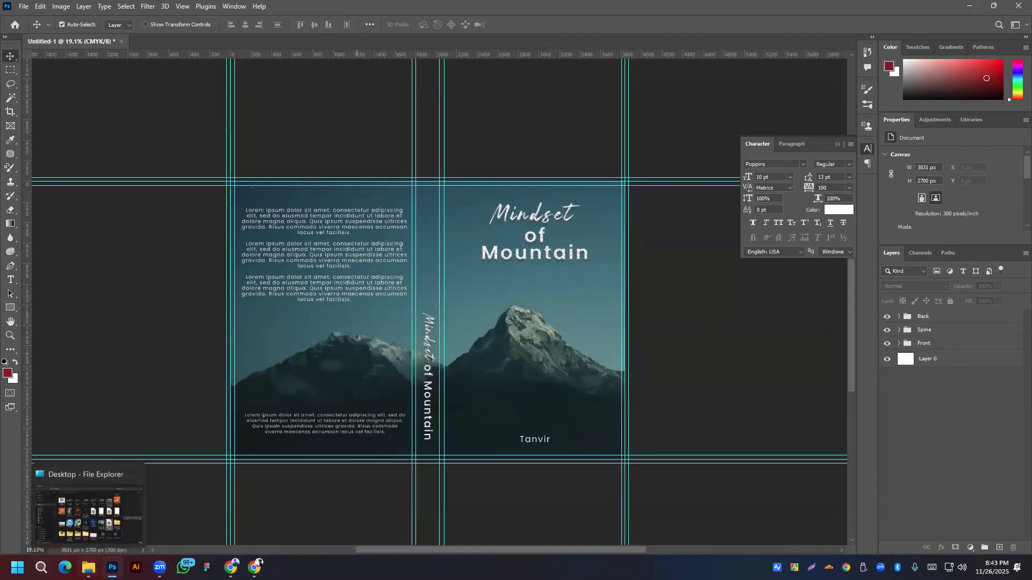
pyautogui.click(88, 526)
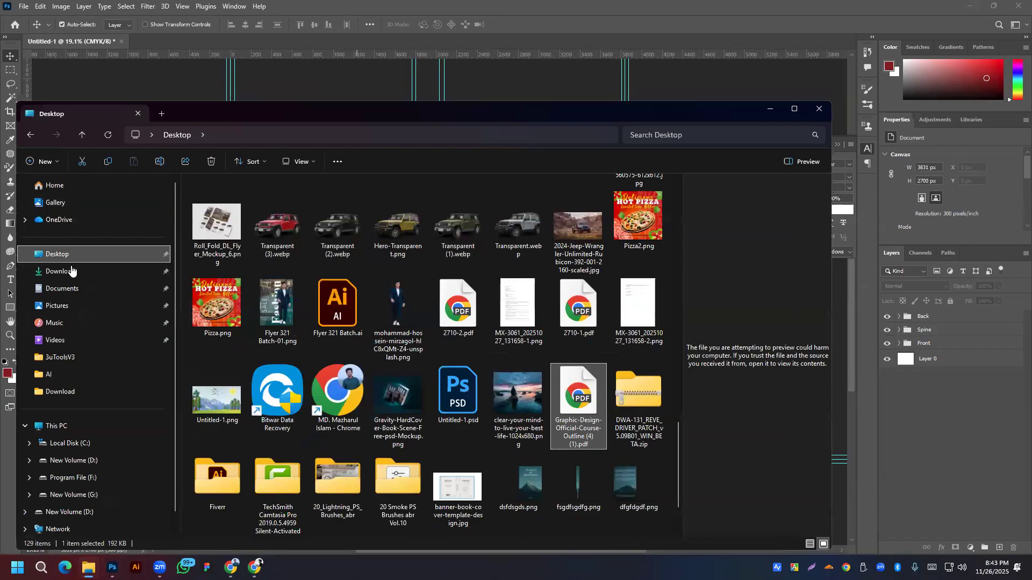
pyautogui.click(71, 258)
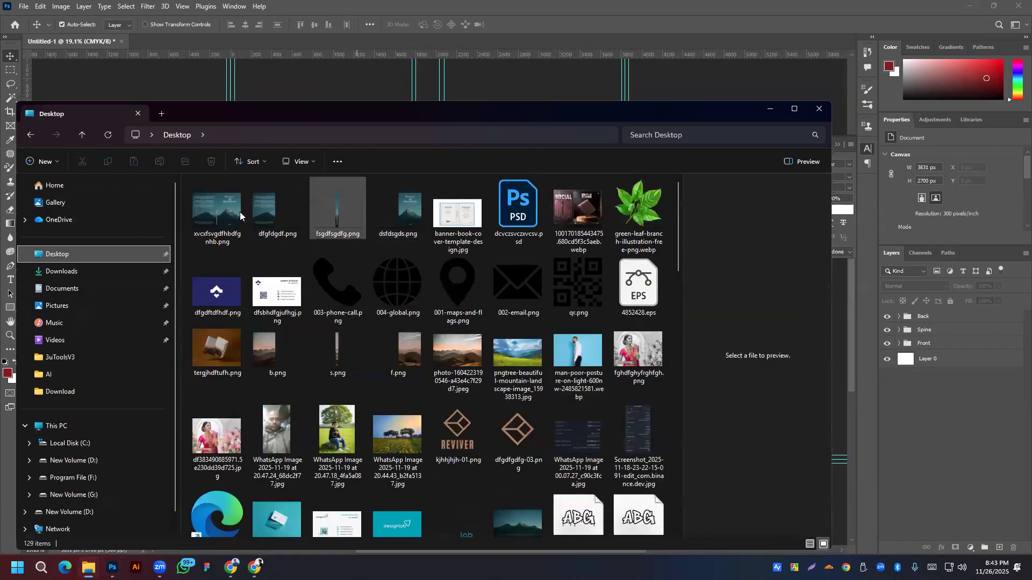
pyautogui.click(412, 224)
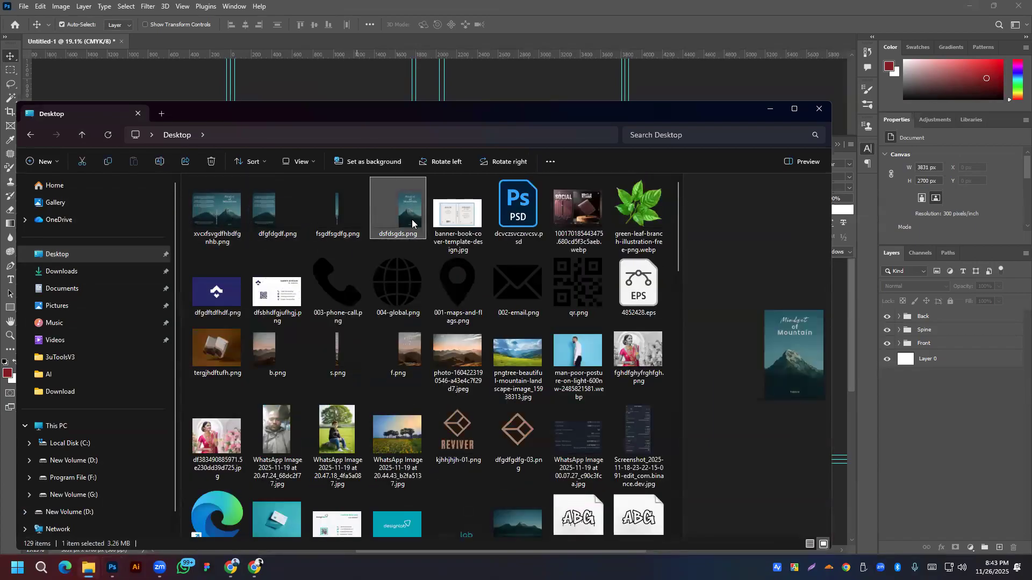
pyautogui.doubleClick(412, 224)
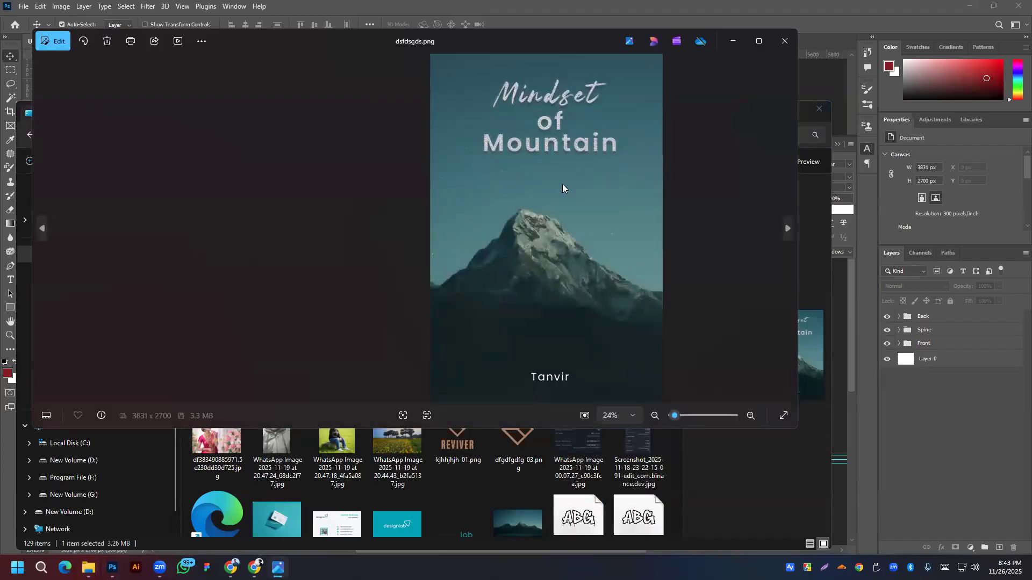
pyautogui.press('Right')
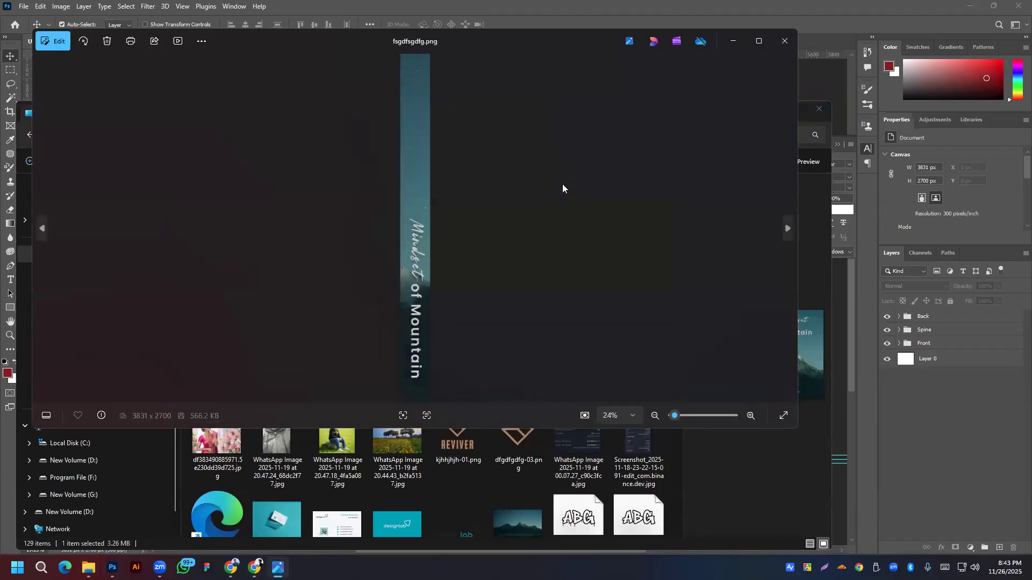
pyautogui.press('Right')
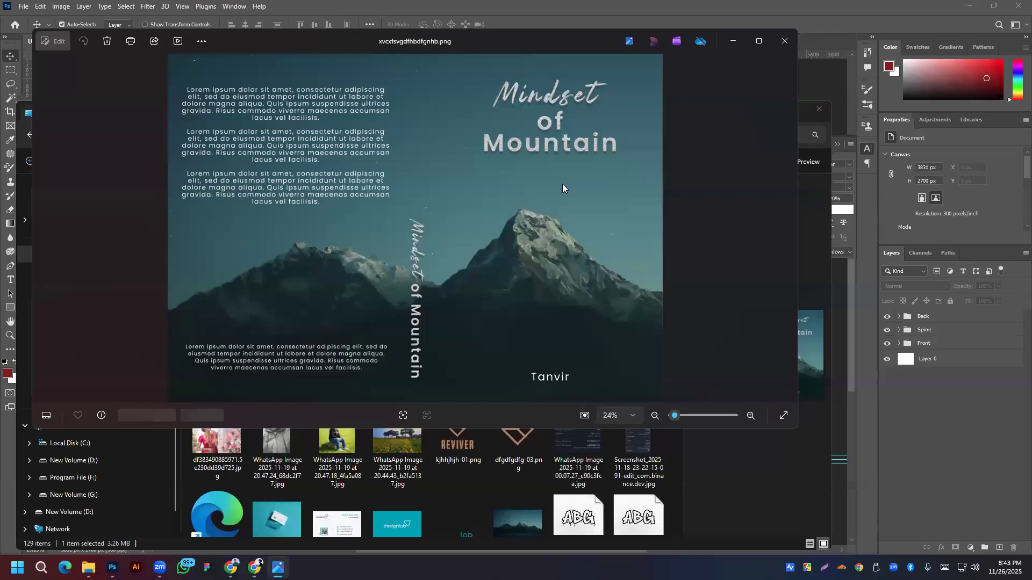
pyautogui.click(785, 38)
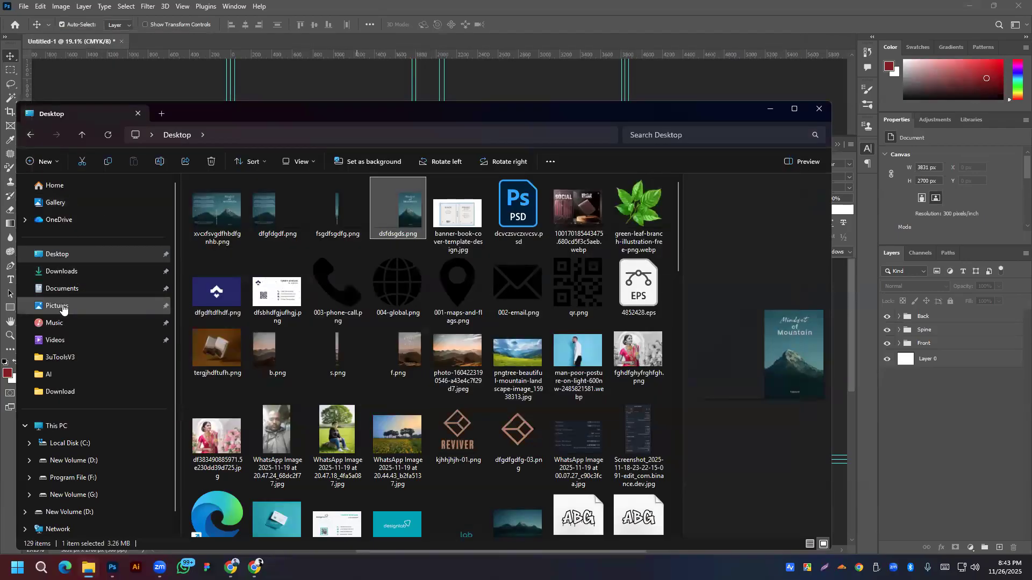
# Step: Search Downloads for 'book' and open the Gravity hardcover mockup PSD inside its zip
pyautogui.click(61, 271)
pyautogui.click(663, 132)
pyautogui.write('book')
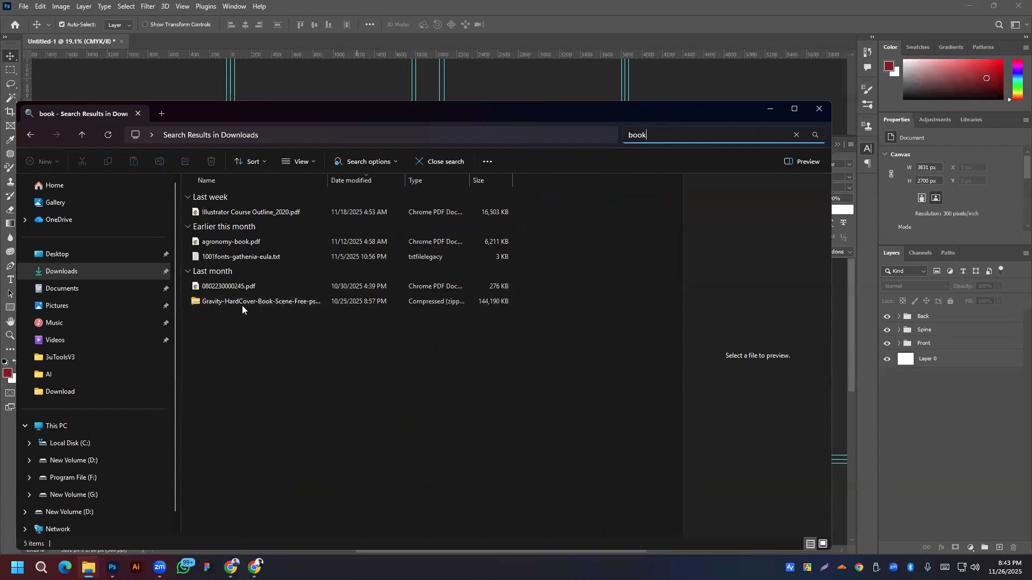
pyautogui.doubleClick(243, 300)
pyautogui.click(222, 197)
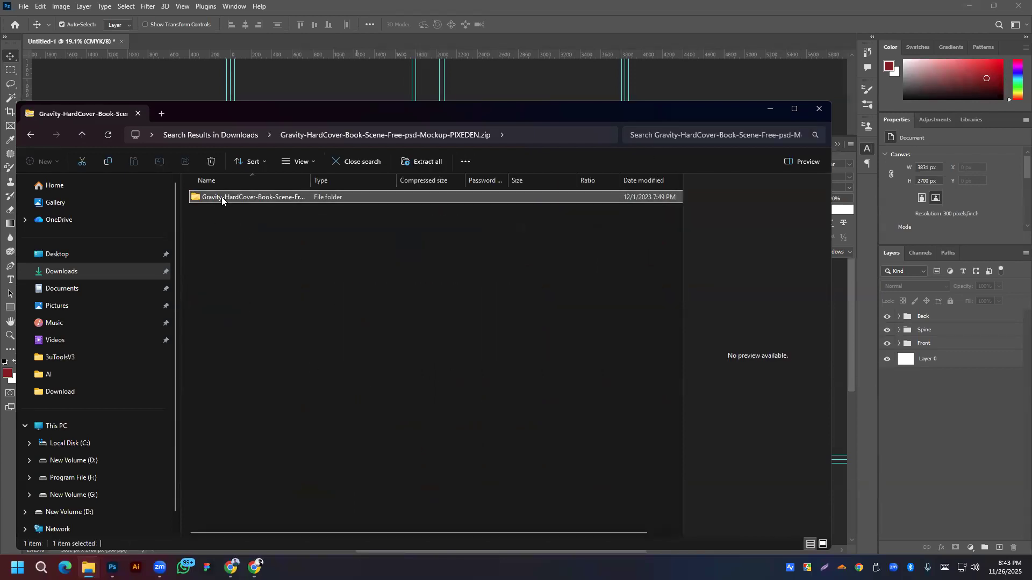
pyautogui.doubleClick(222, 197)
pyautogui.click(218, 200)
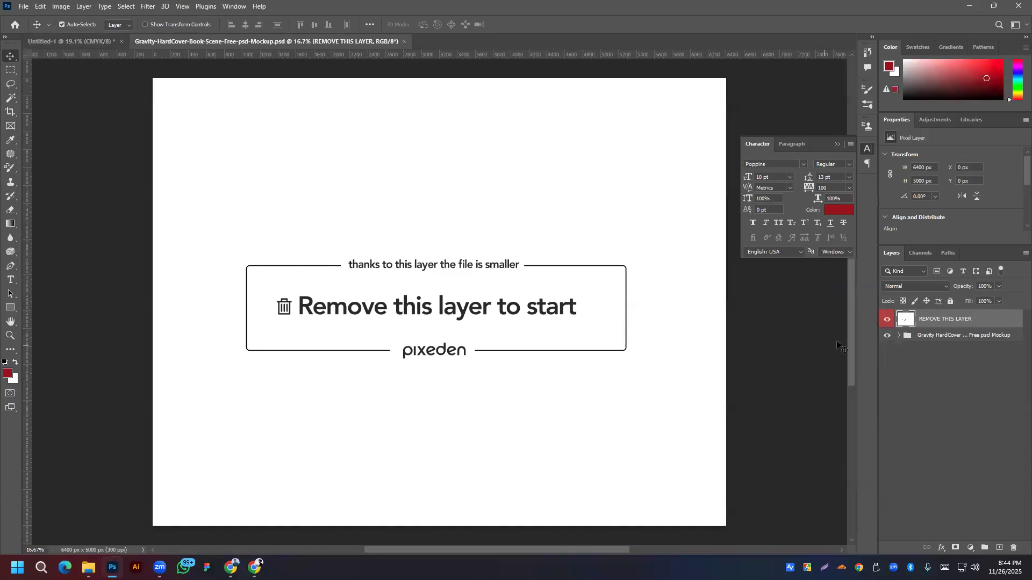
# Step: Hide the REMOVE THIS LAYER placeholder, expand Book 1, and open its PUT YOUR DESIGN HERE smart object
pyautogui.click(887, 320)
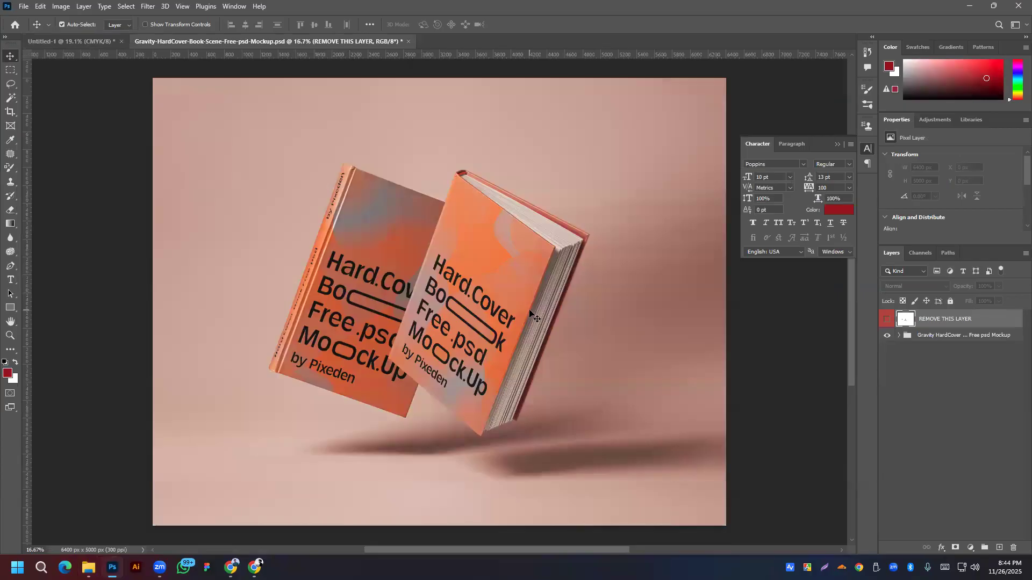
pyautogui.click(899, 337)
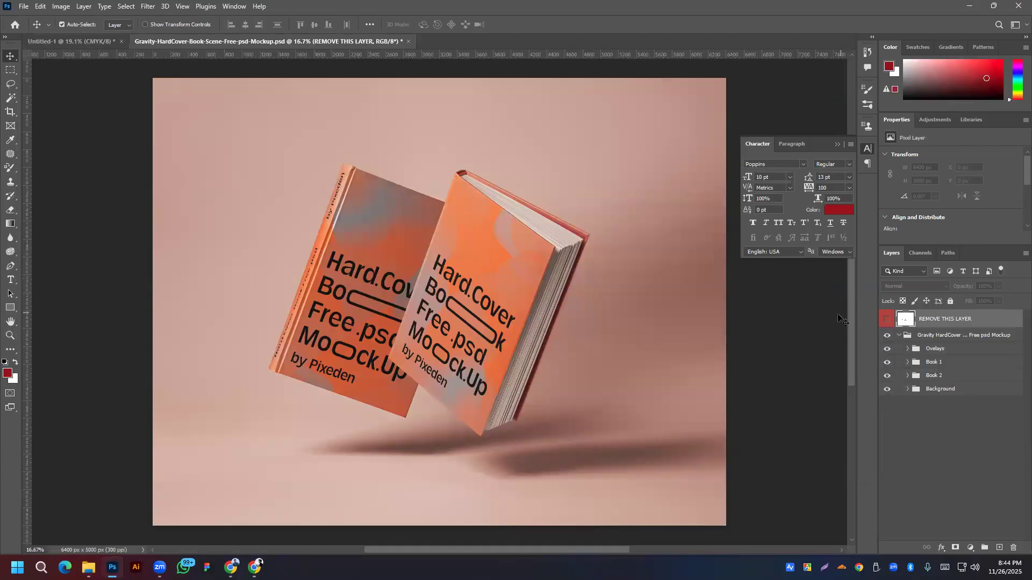
pyautogui.click(907, 363)
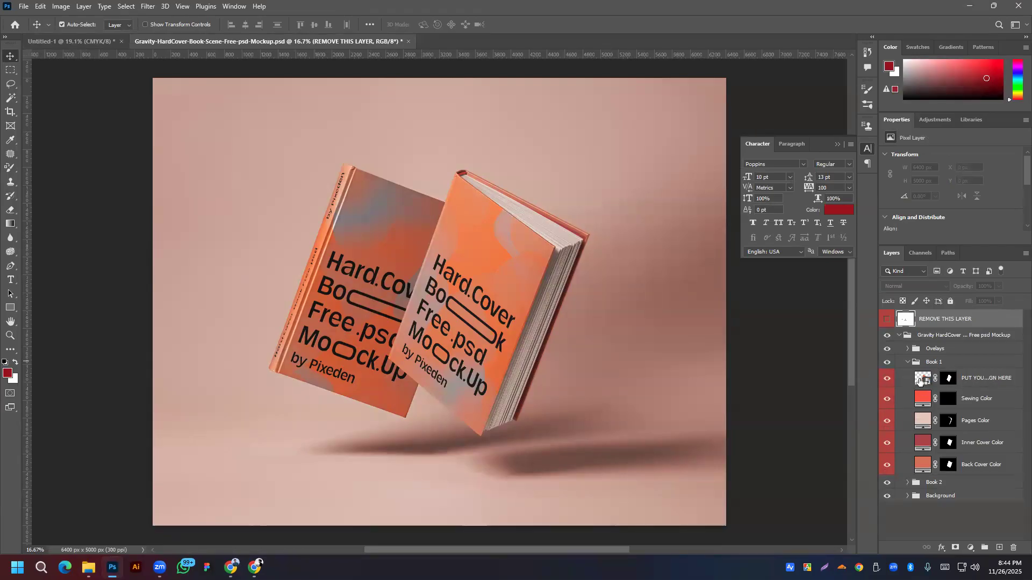
pyautogui.doubleClick(918, 381)
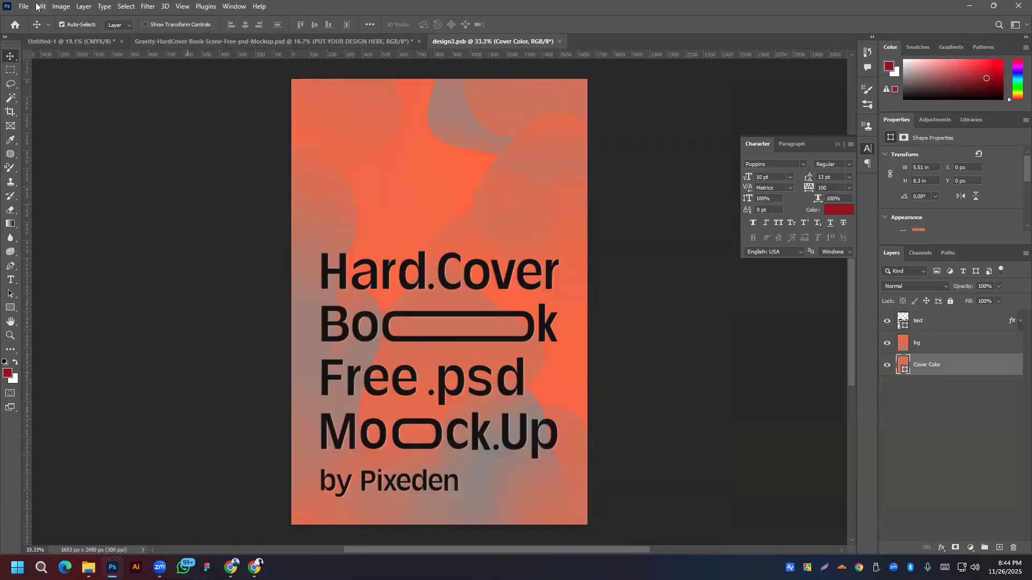
# Step: Place the mountain cover PNG as embedded, move it to the top, and scale it over the cover
pyautogui.click(24, 7)
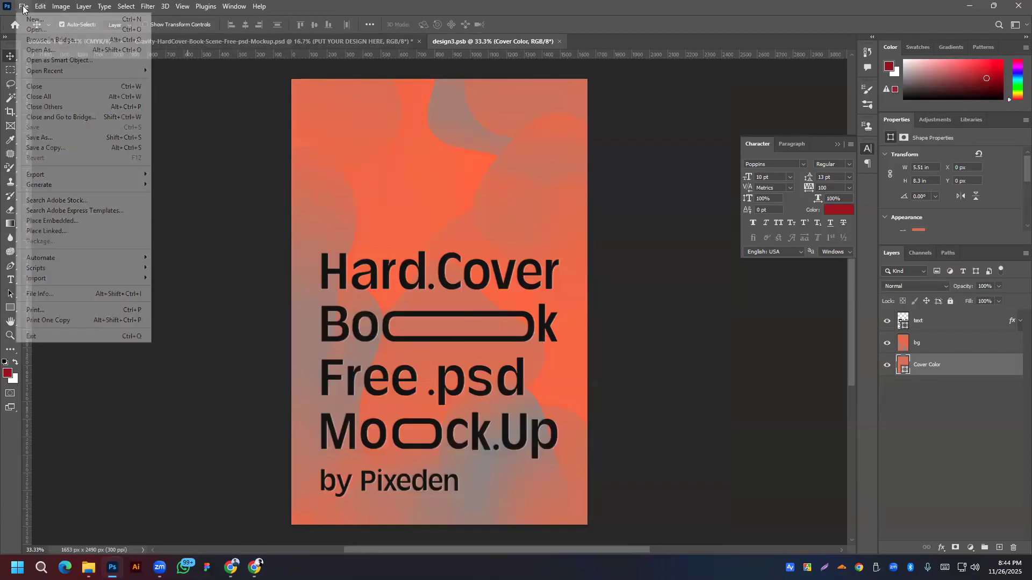
pyautogui.click(53, 220)
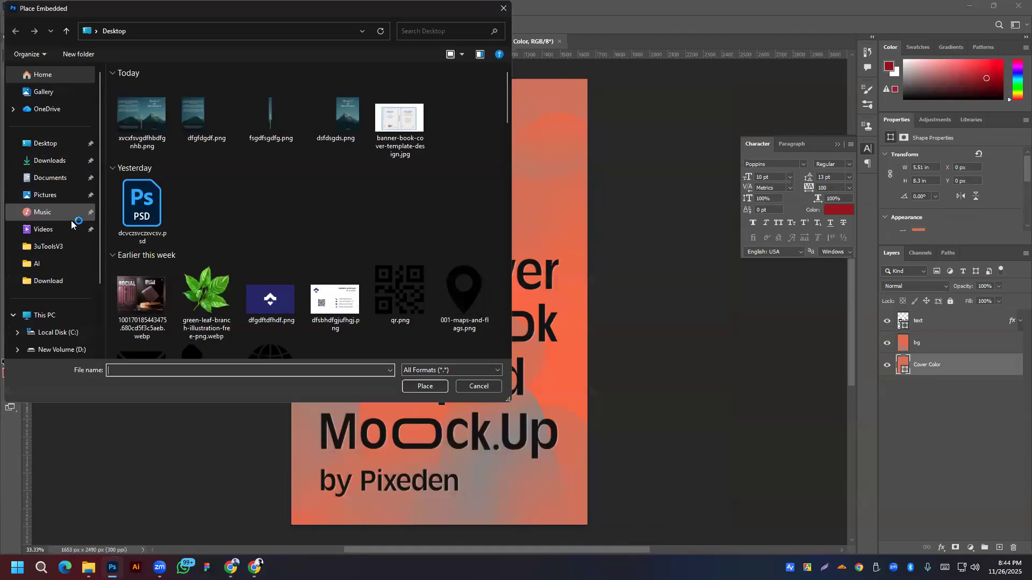
pyautogui.doubleClick(338, 123)
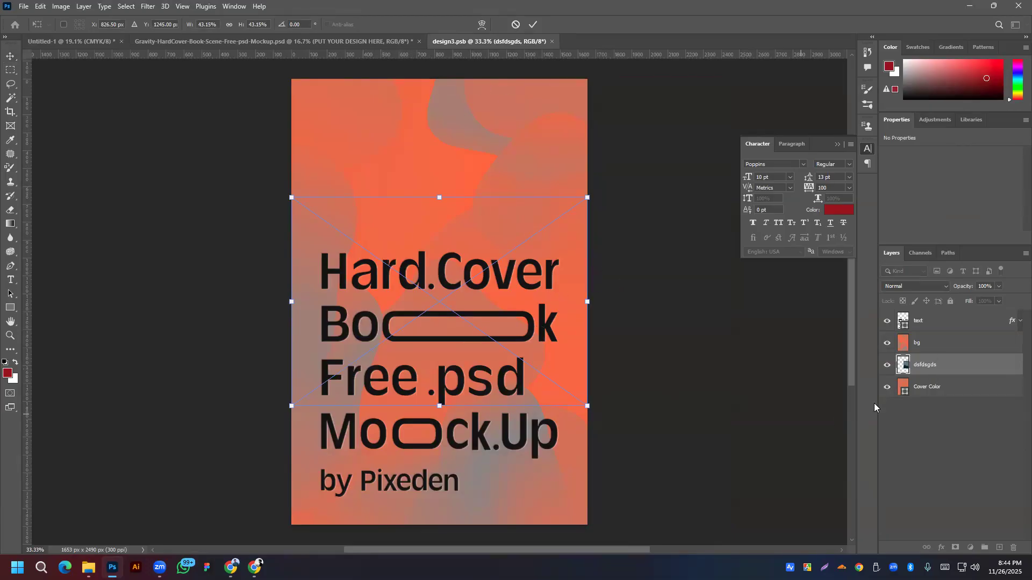
pyautogui.moveTo(966, 369); pyautogui.dragTo(958, 317)
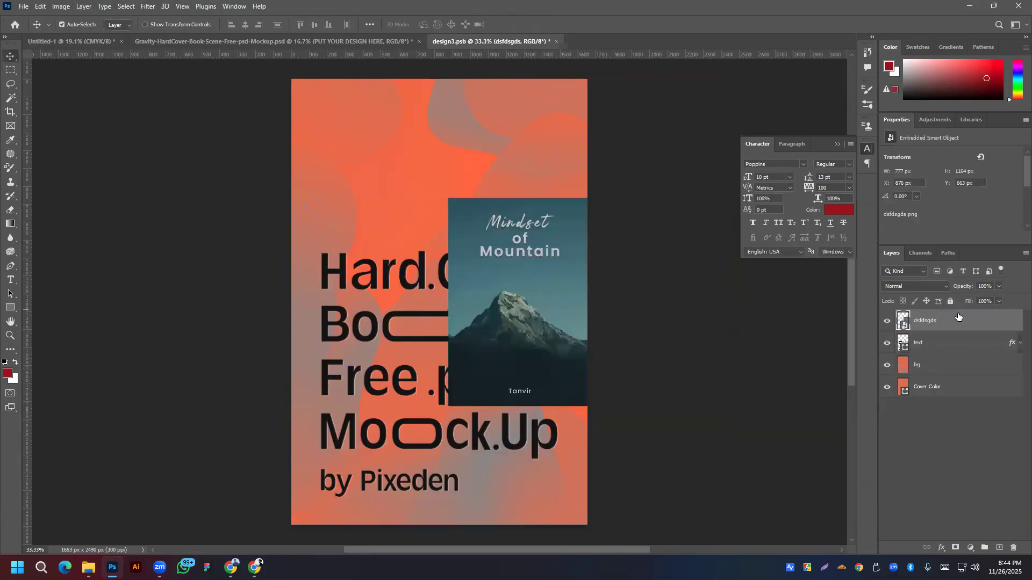
pyautogui.hotkey('ctrl', 't')
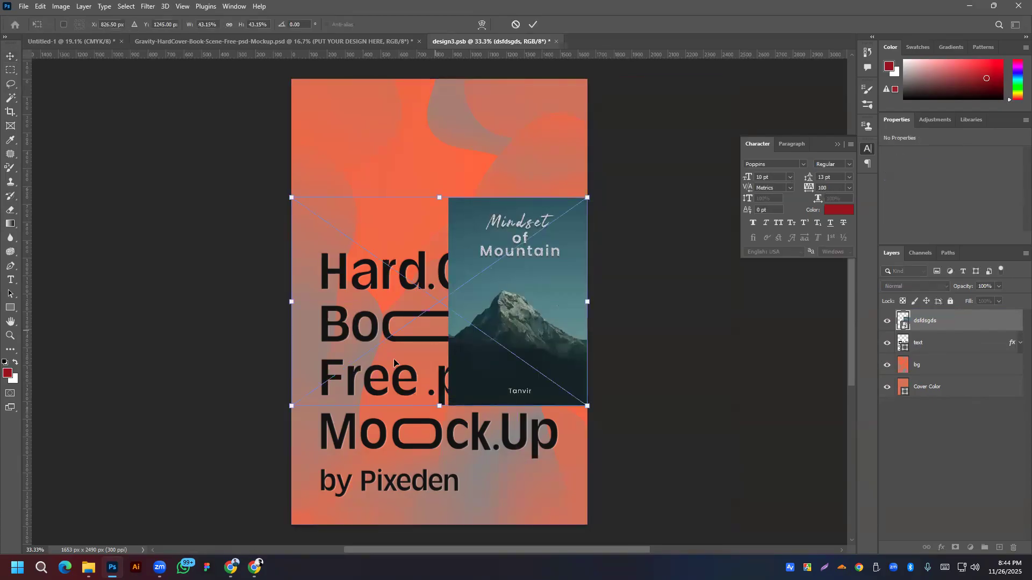
pyautogui.moveTo(291, 301); pyautogui.dragTo(531, 306)
pyautogui.scroll(-6, 567, 303)
pyautogui.hotkey('alt', 'space')
pyautogui.moveTo(665, 303); pyautogui.dragTo(158, 285)
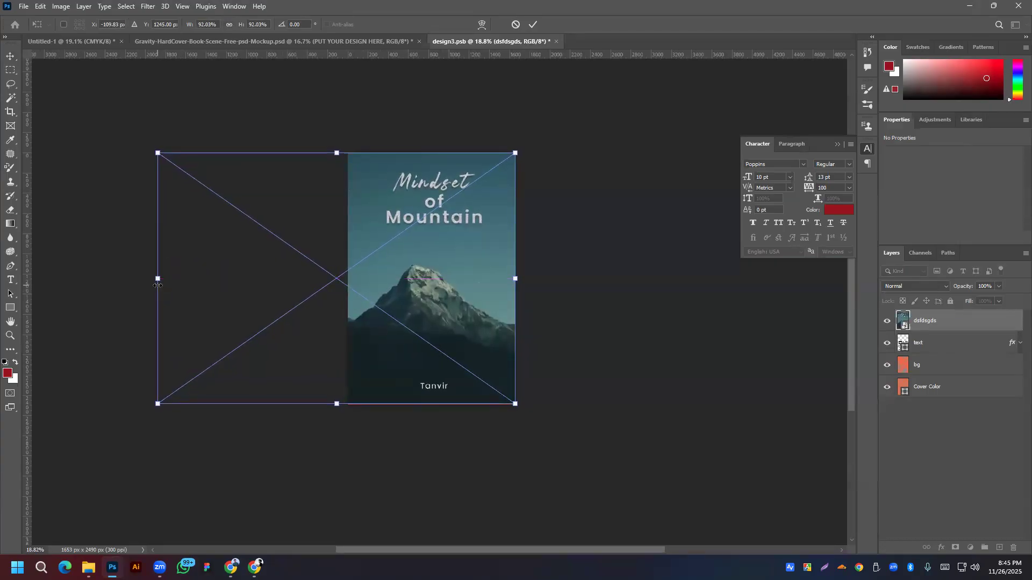
pyautogui.click(538, 23)
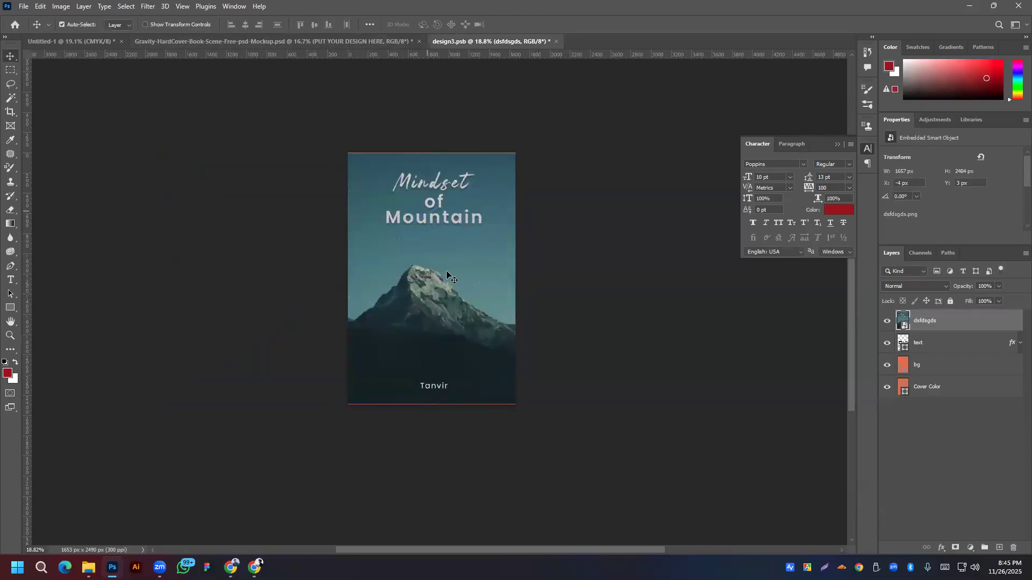
# Step: Centre the cover image vertically on the canvas and widen it to reach the left edge
pyautogui.click(368, 25)
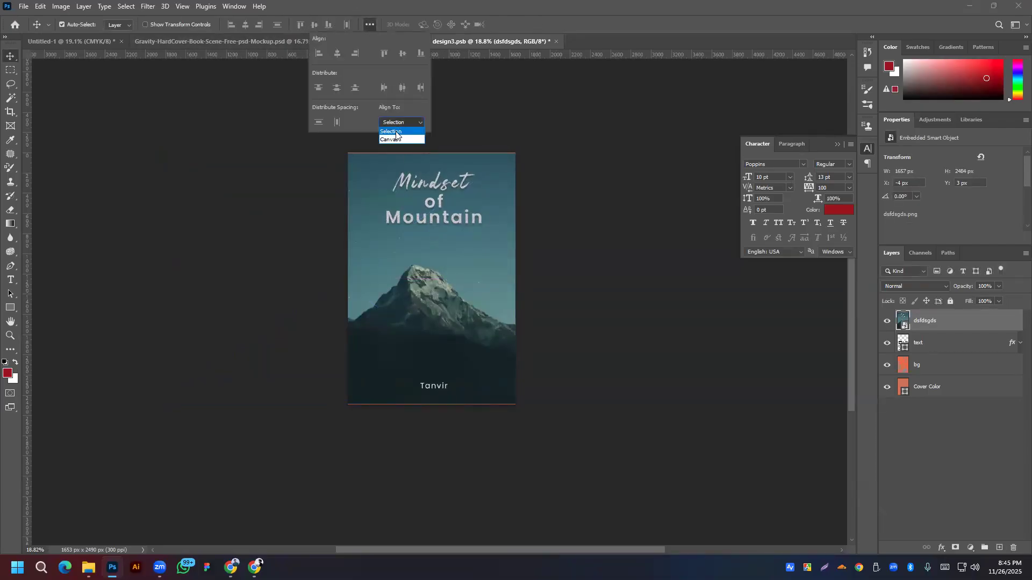
pyautogui.click(392, 139)
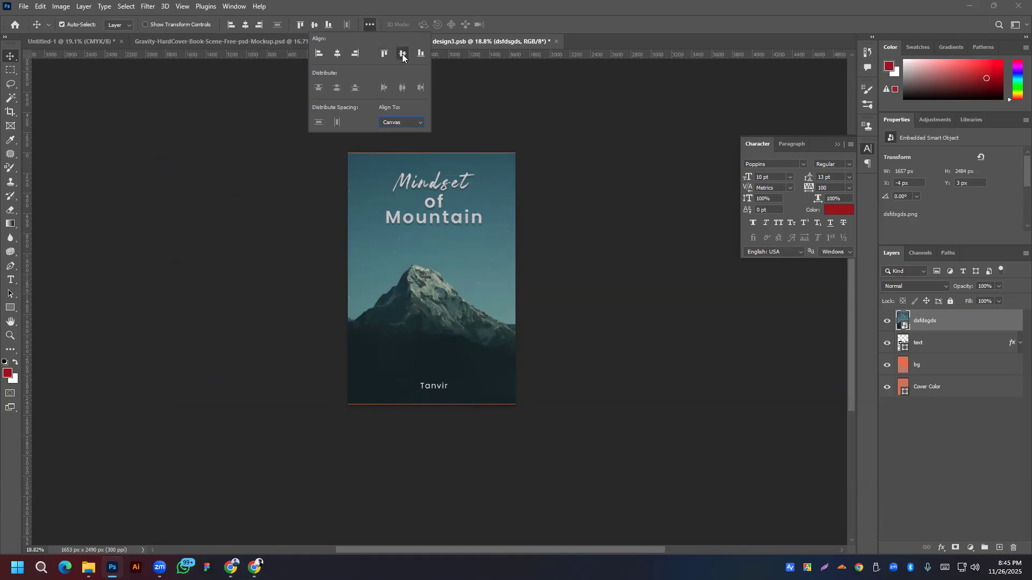
pyautogui.click(452, 305)
pyautogui.hotkey('ctrl', 't')
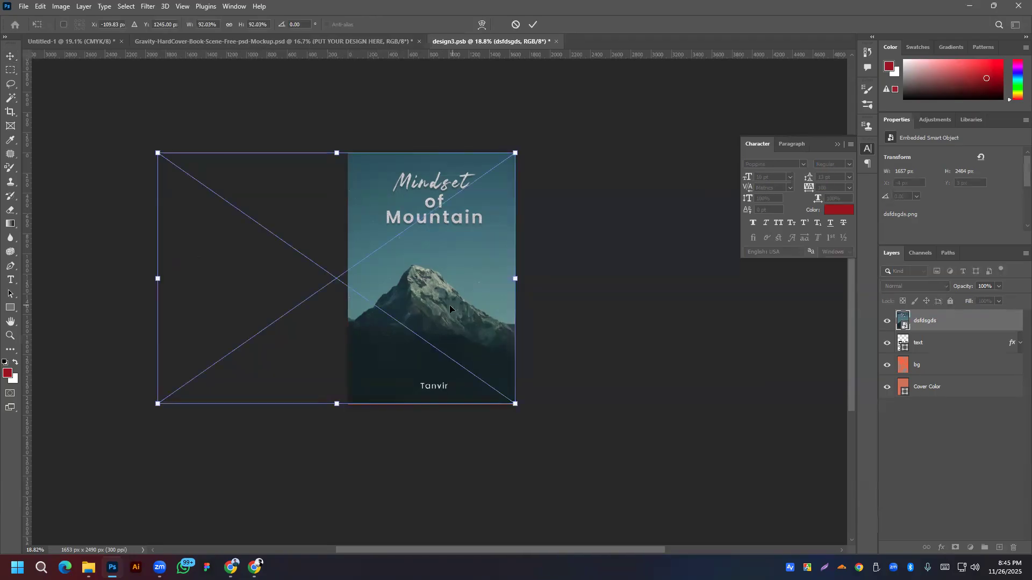
pyautogui.moveTo(157, 279); pyautogui.dragTo(155, 282)
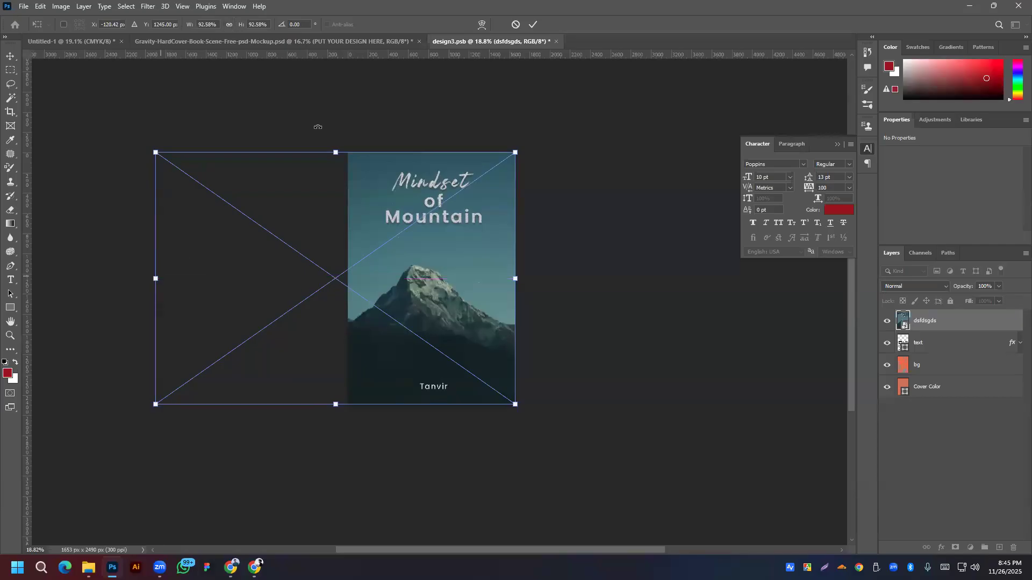
pyautogui.click(533, 24)
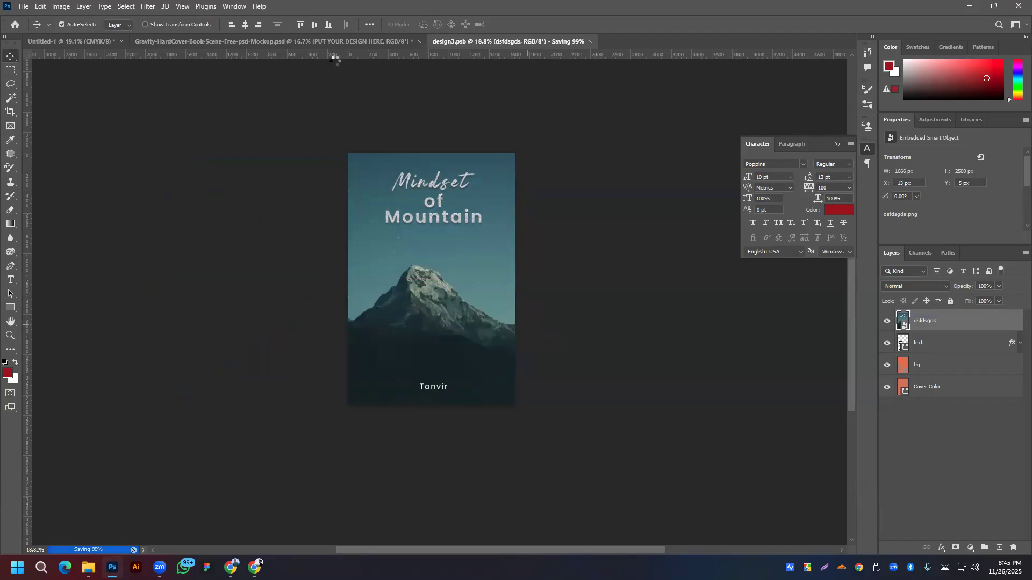
# Step: Recolour Book 1's Sewing Color layer with a dark tone sampled from the book
pyautogui.click(332, 43)
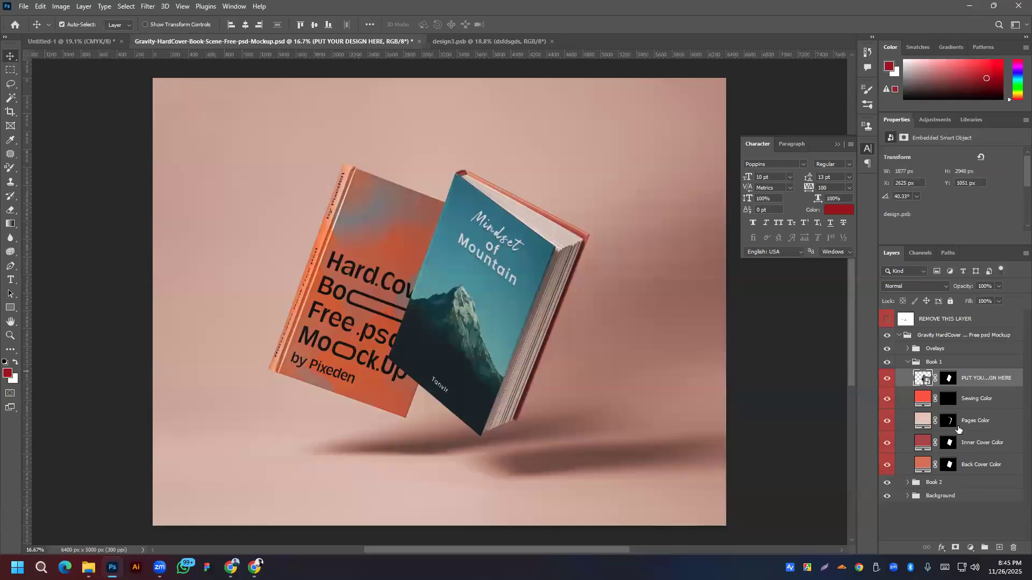
pyautogui.click(922, 400)
pyautogui.doubleClick(922, 399)
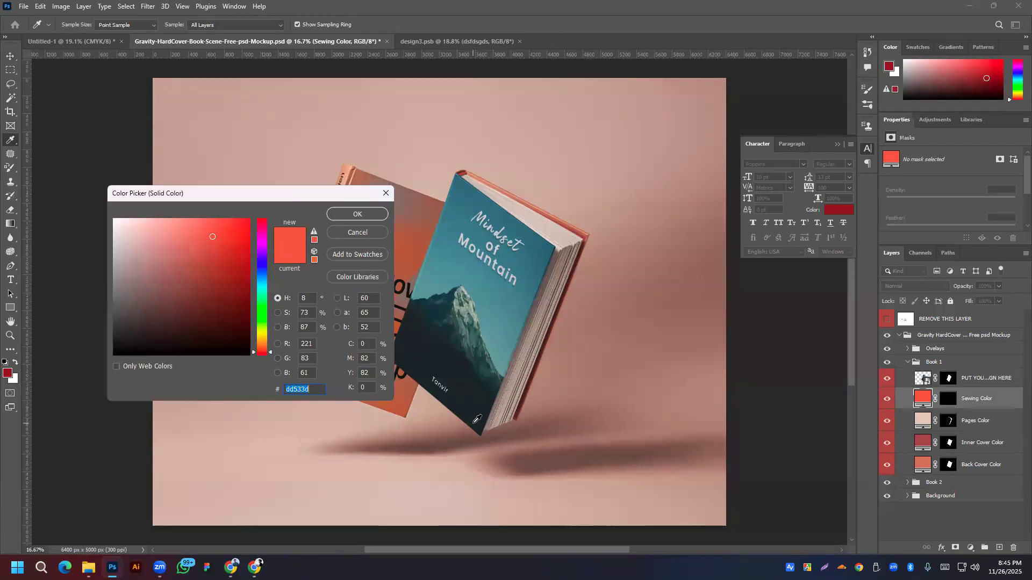
pyautogui.click(482, 431)
pyautogui.click(367, 215)
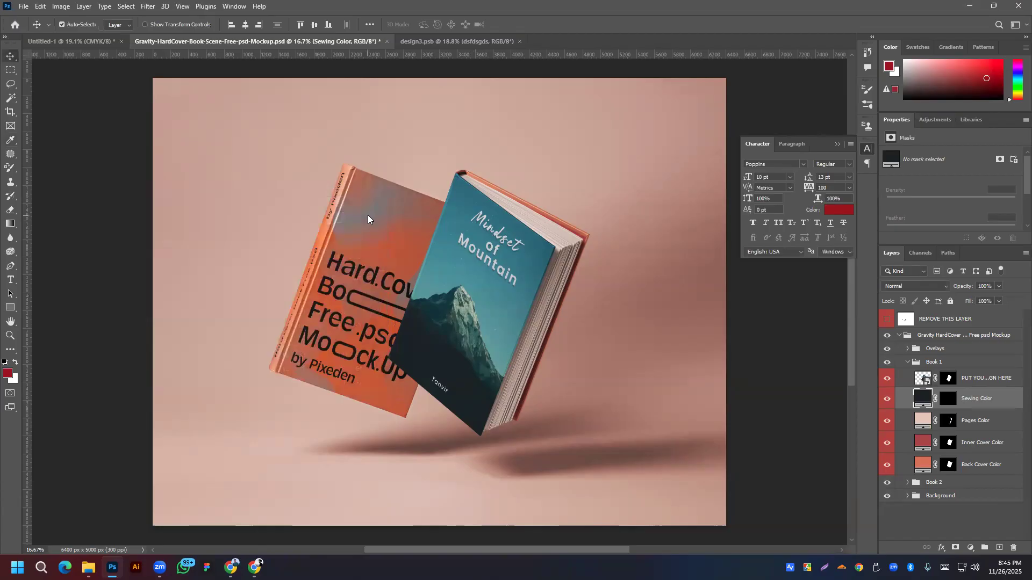
pyautogui.click(890, 399)
pyautogui.click(889, 398)
# Step: Set the Pages Color to a near-white tint of the cover teal
pyautogui.click(926, 423)
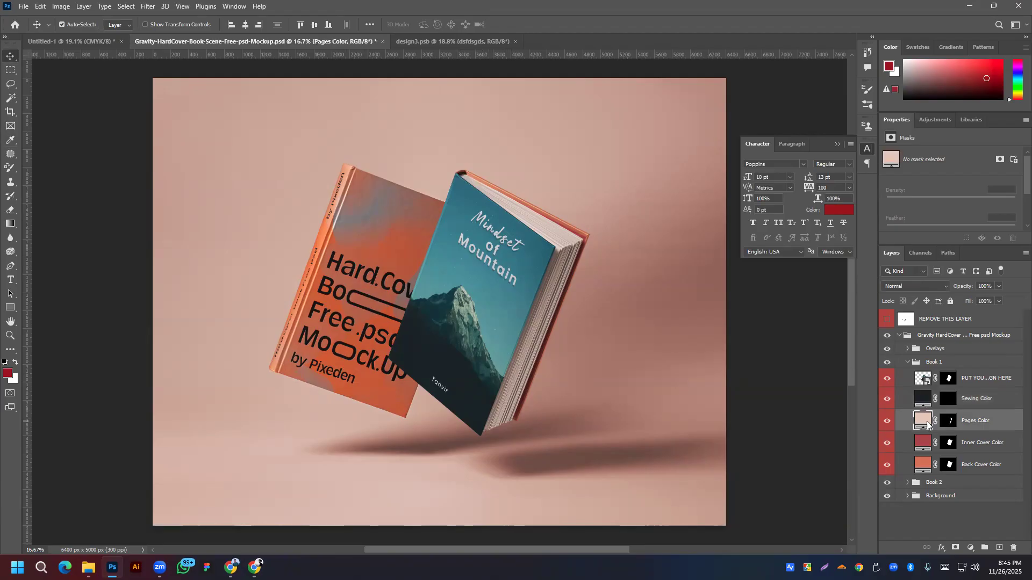
pyautogui.doubleClick(923, 421)
pyautogui.click(487, 369)
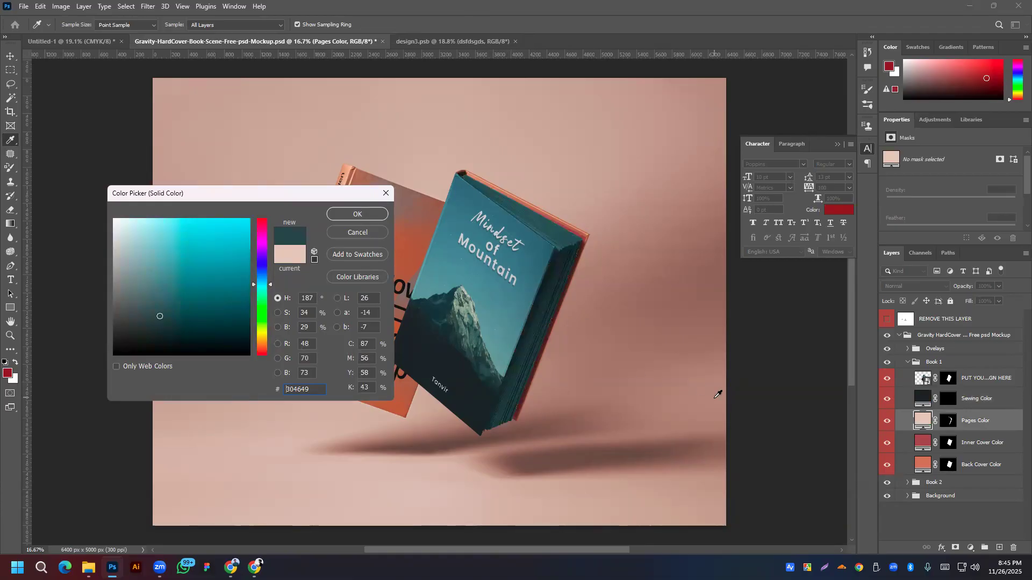
pyautogui.moveTo(145, 247); pyautogui.dragTo(108, 213)
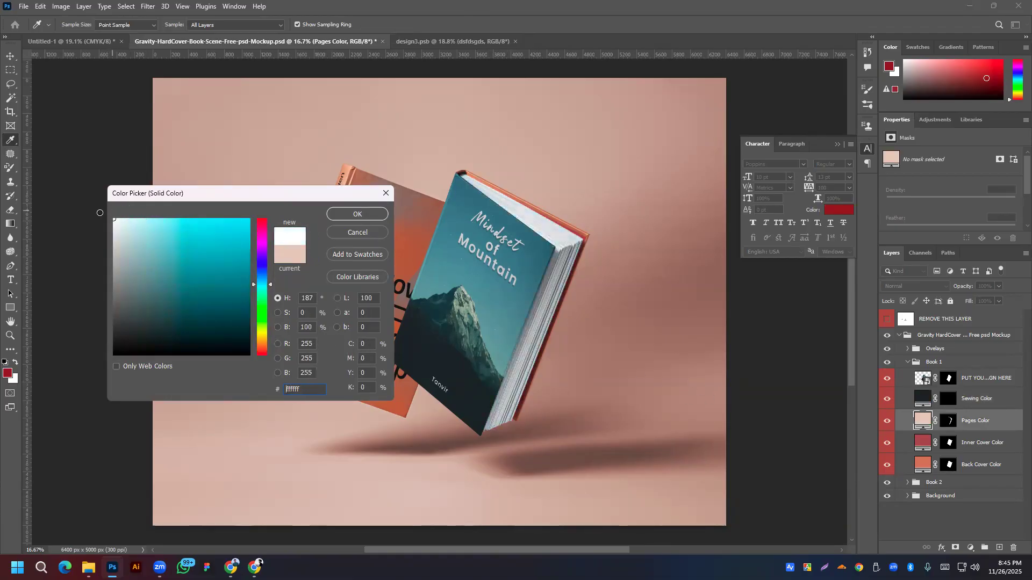
pyautogui.click(340, 216)
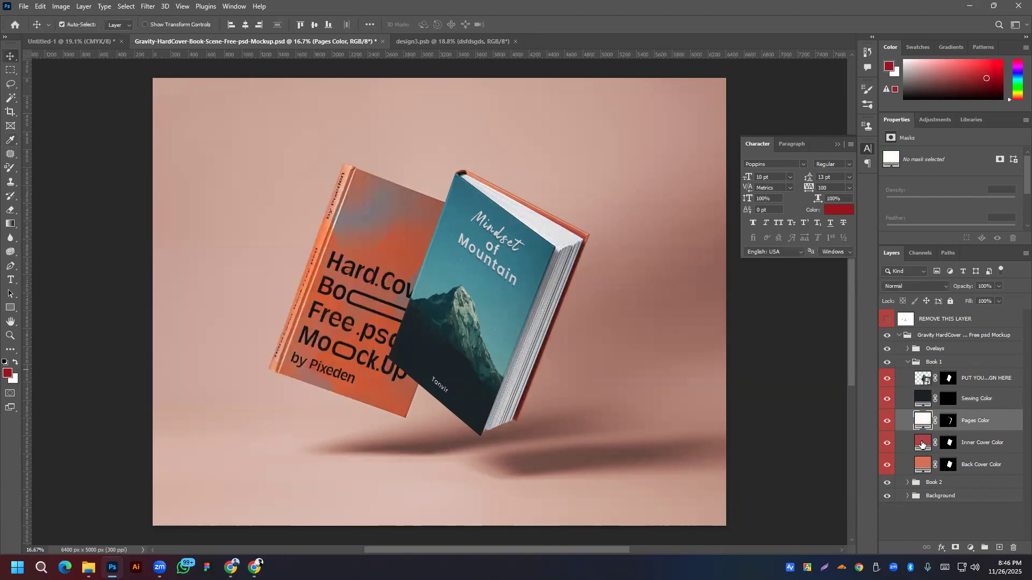
# Step: Show the Inner Cover Color and make it teal, and give the Back Cover Color dark teal
pyautogui.click(887, 443)
pyautogui.doubleClick(916, 443)
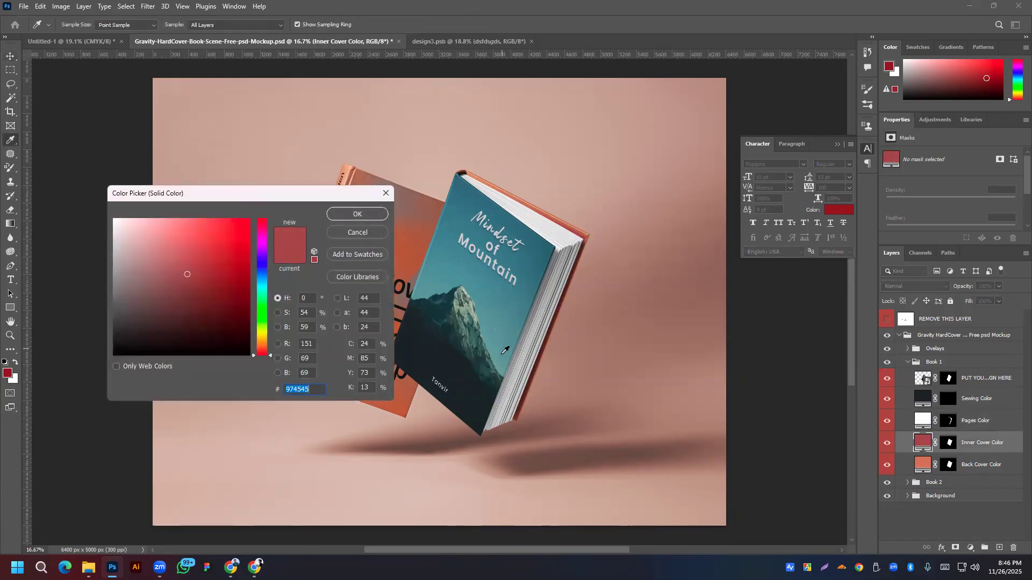
pyautogui.click(500, 354)
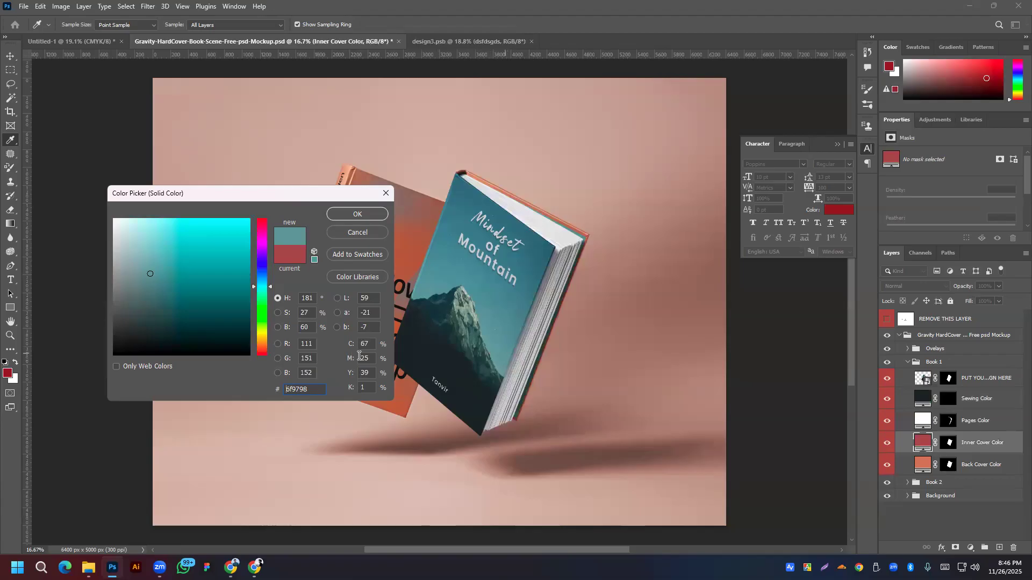
pyautogui.click(359, 215)
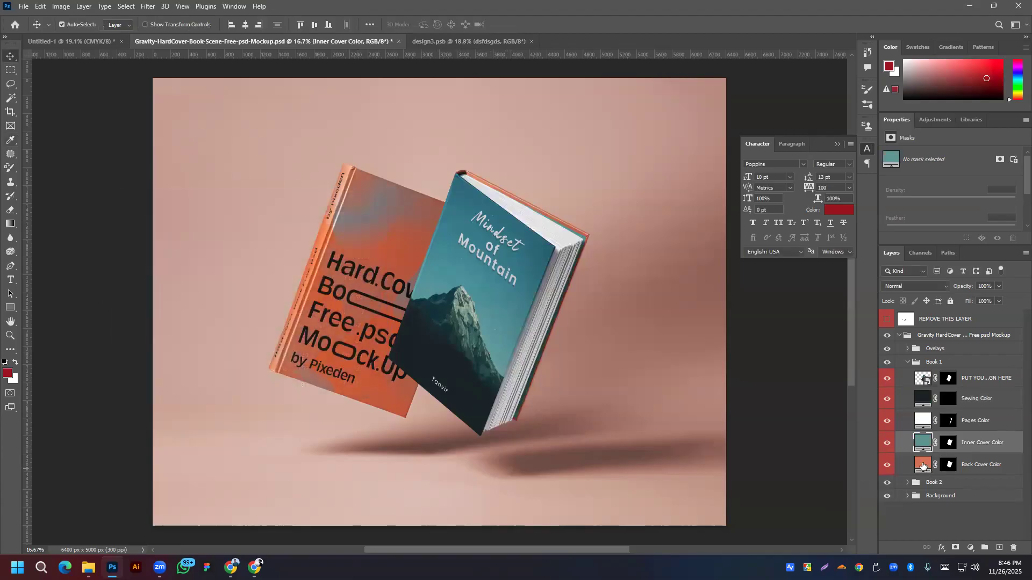
pyautogui.doubleClick(924, 466)
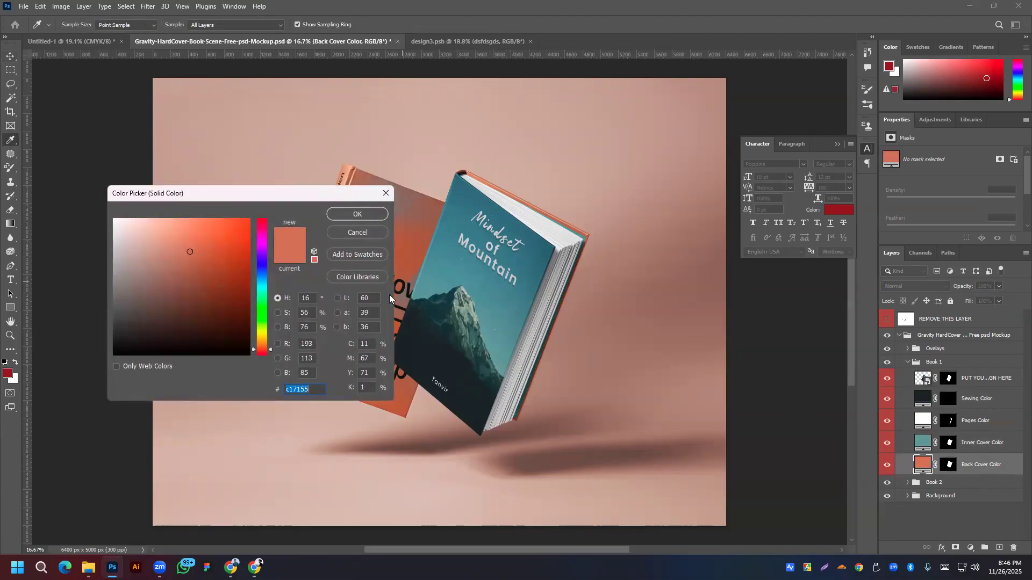
pyautogui.click(552, 249)
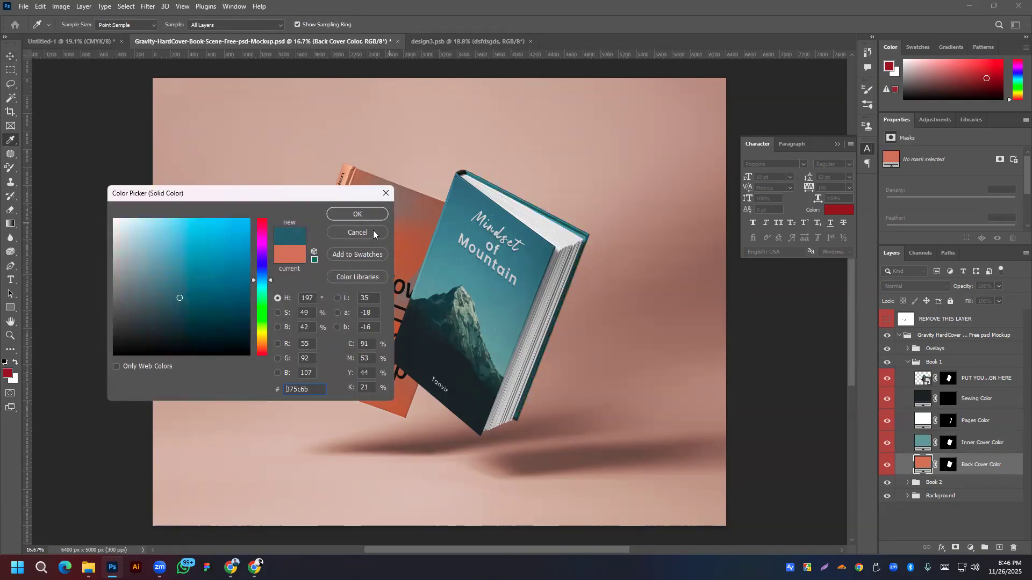
pyautogui.click(365, 215)
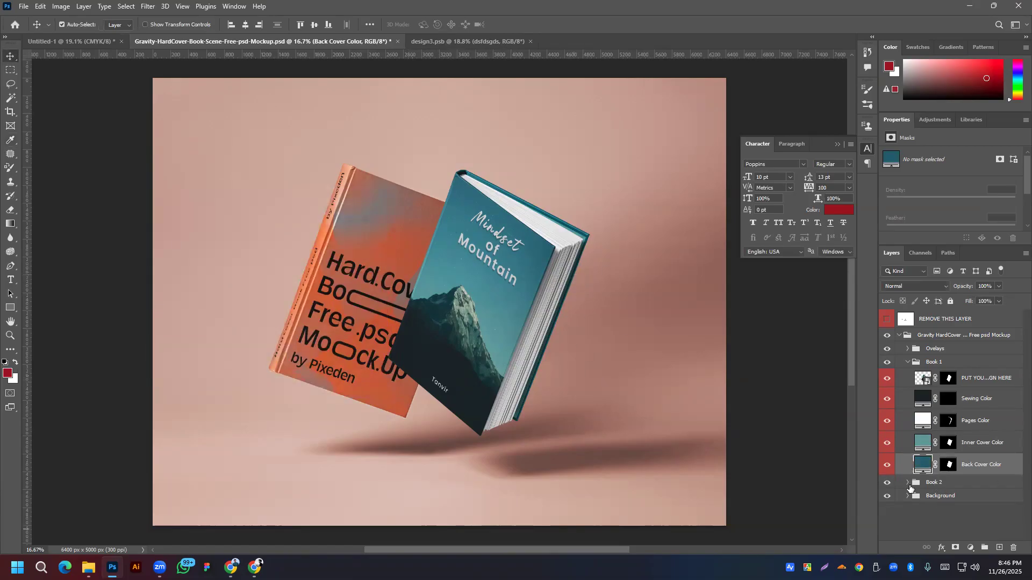
# Step: Expand Book 2 and open its cover design smart object as design4.psb
pyautogui.click(908, 362)
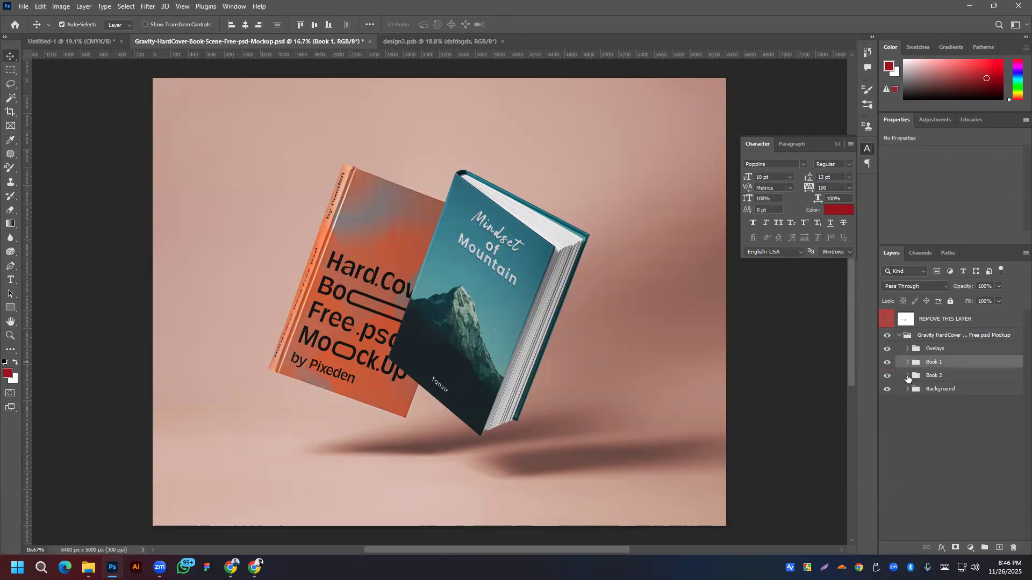
pyautogui.click(907, 375)
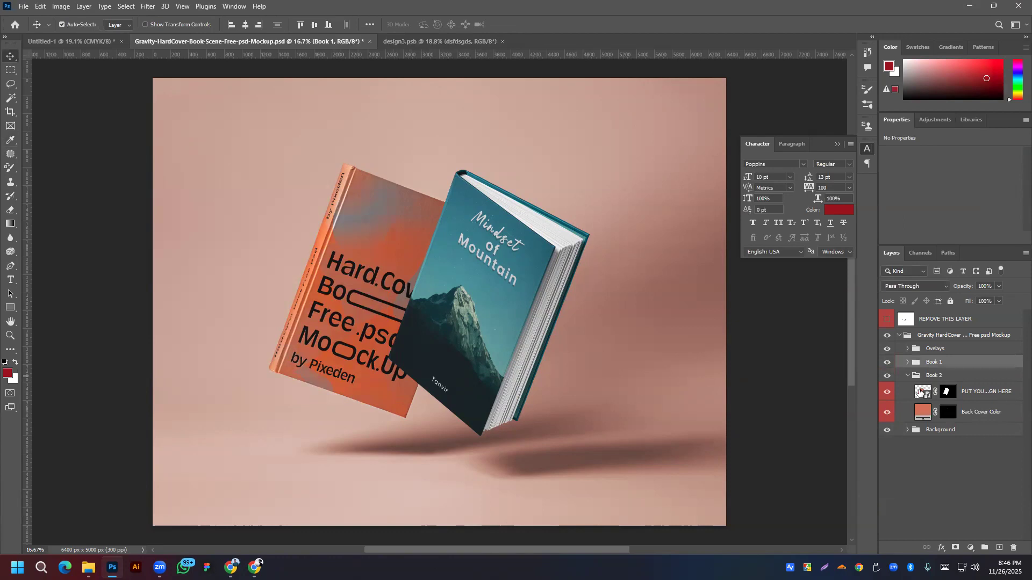
pyautogui.doubleClick(919, 392)
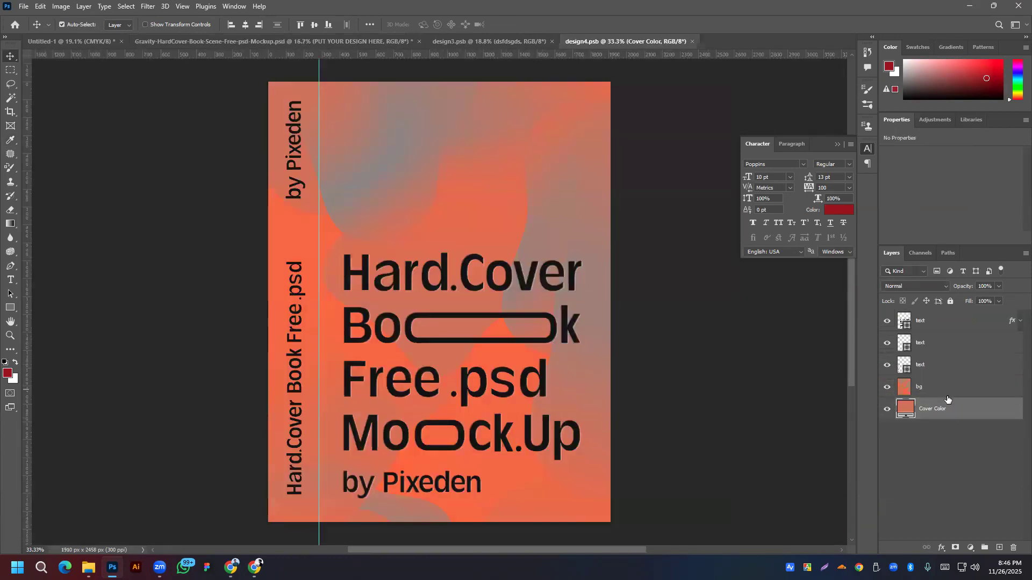
pyautogui.click(465, 38)
pyautogui.click(356, 43)
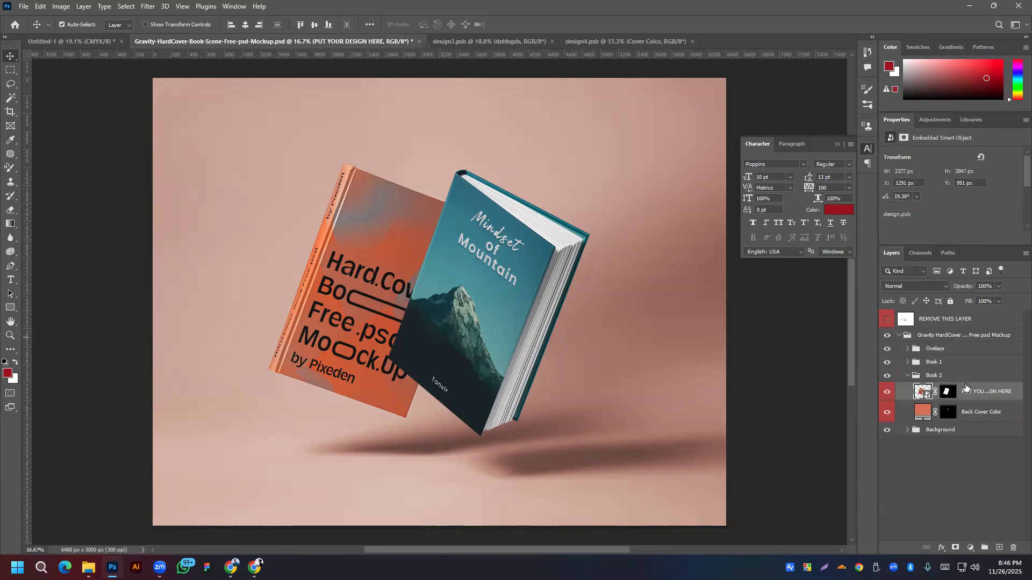
pyautogui.doubleClick(992, 391)
pyautogui.click(838, 390)
pyautogui.click(516, 42)
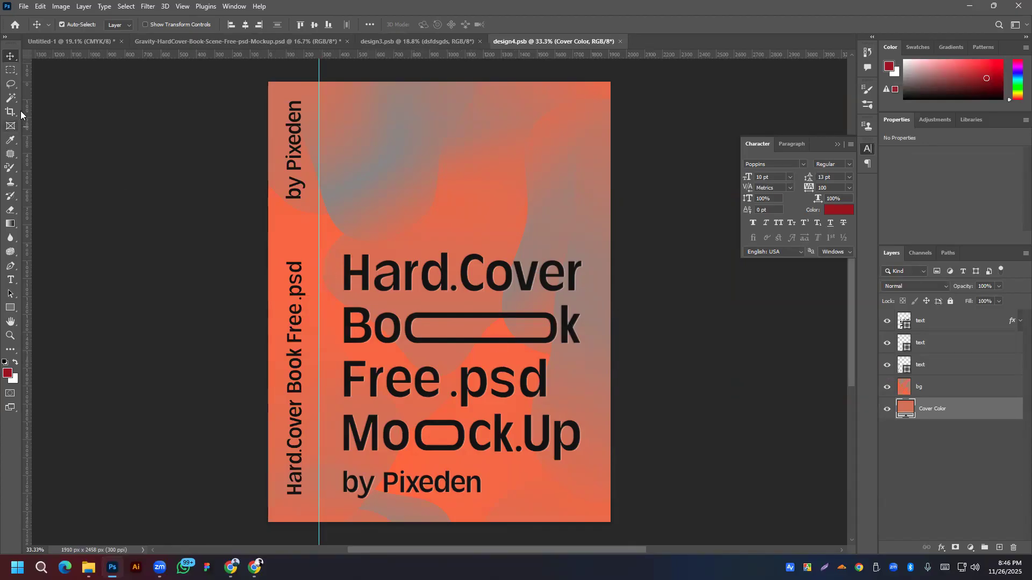
pyautogui.click(21, 7)
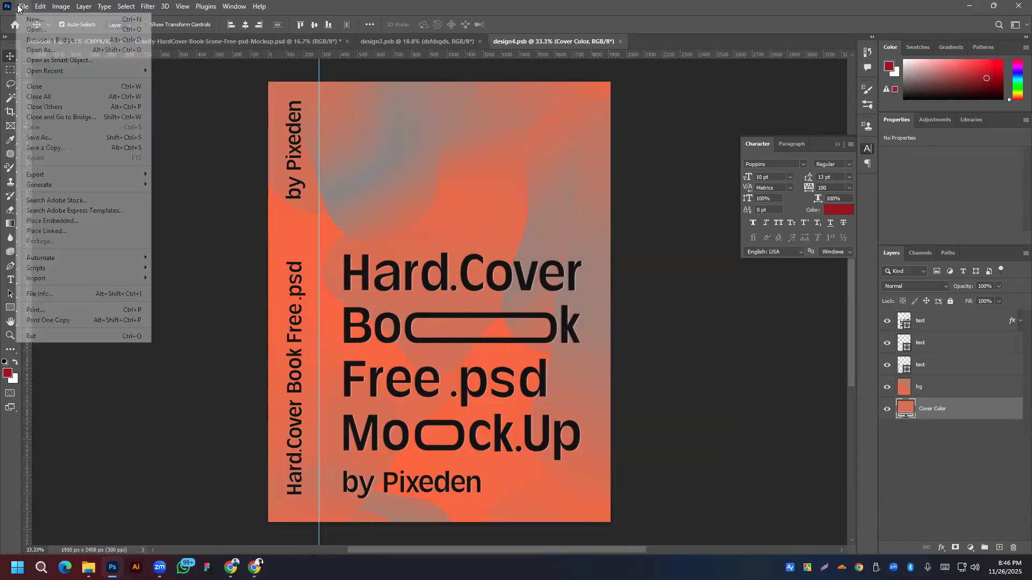
# Step: Embed the Mindset of Mountain image in design4.psb, move it to the top, scale it to fill, and save
pyautogui.click(60, 220)
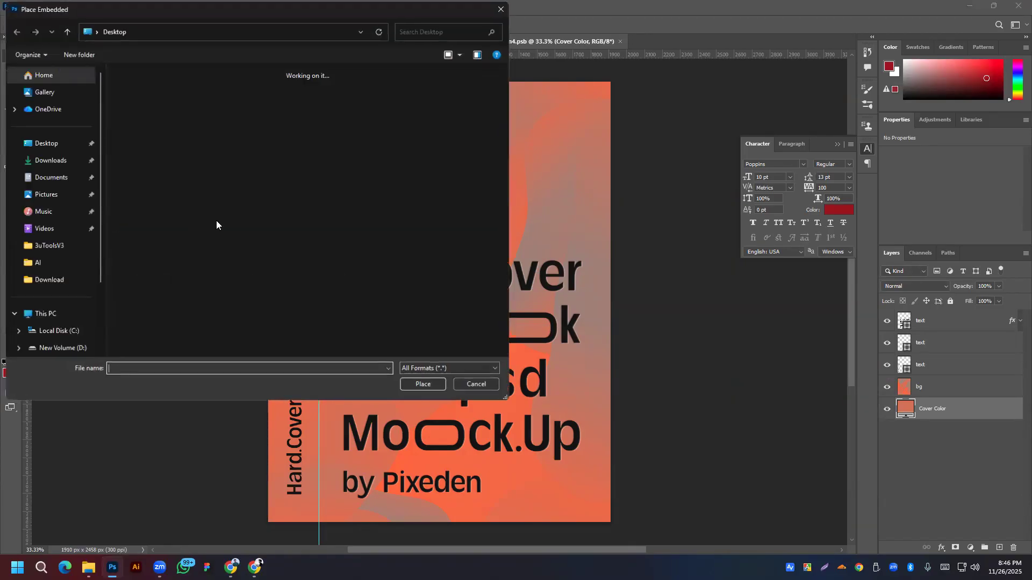
pyautogui.doubleClick(150, 118)
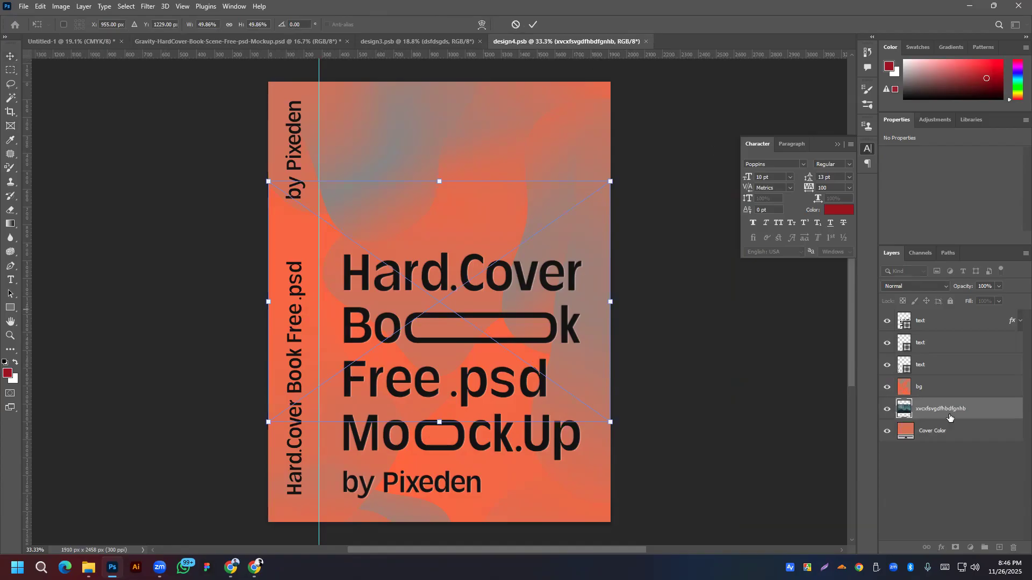
pyautogui.moveTo(983, 401); pyautogui.dragTo(969, 314)
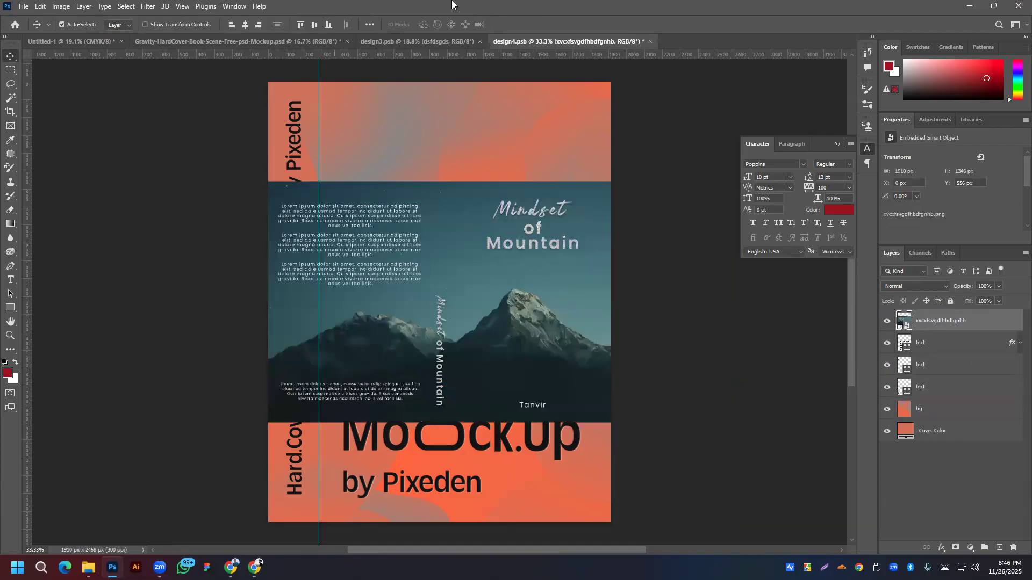
pyautogui.hotkey('ctrl', 't')
pyautogui.scroll(-3, 420, 273)
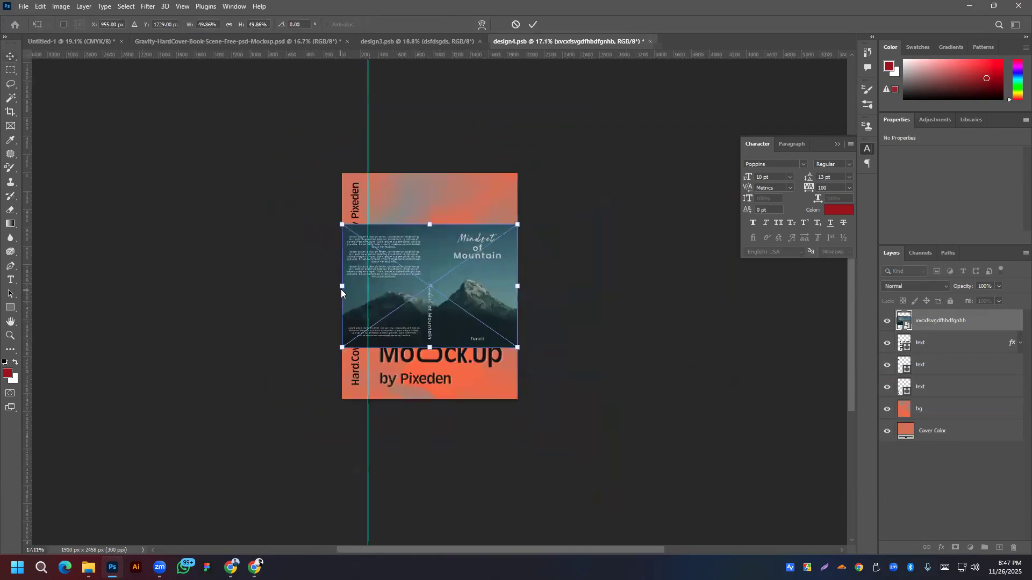
pyautogui.moveTo(341, 286); pyautogui.dragTo(193, 296)
pyautogui.click(532, 25)
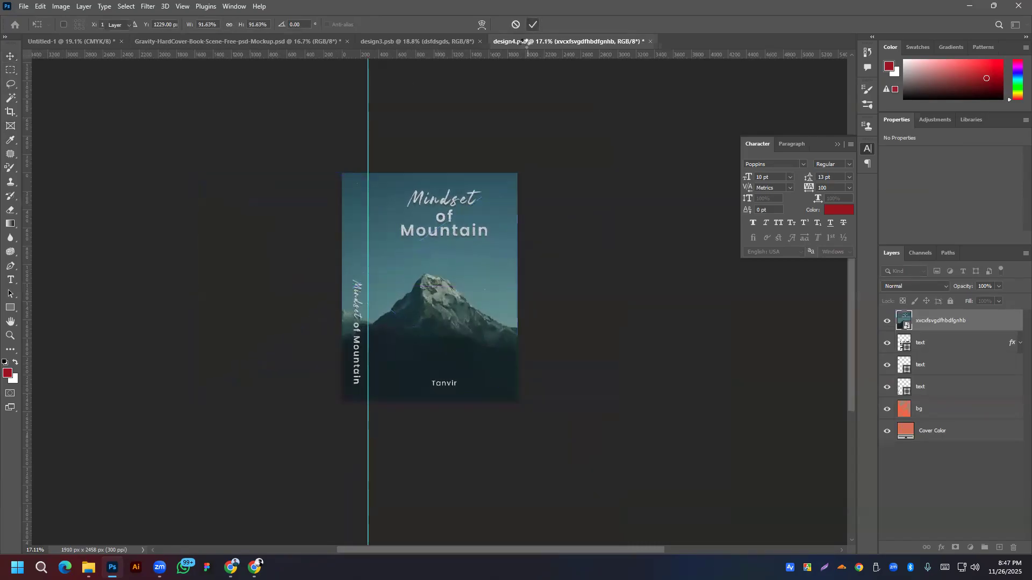
pyautogui.hotkey('ctrl', 's')
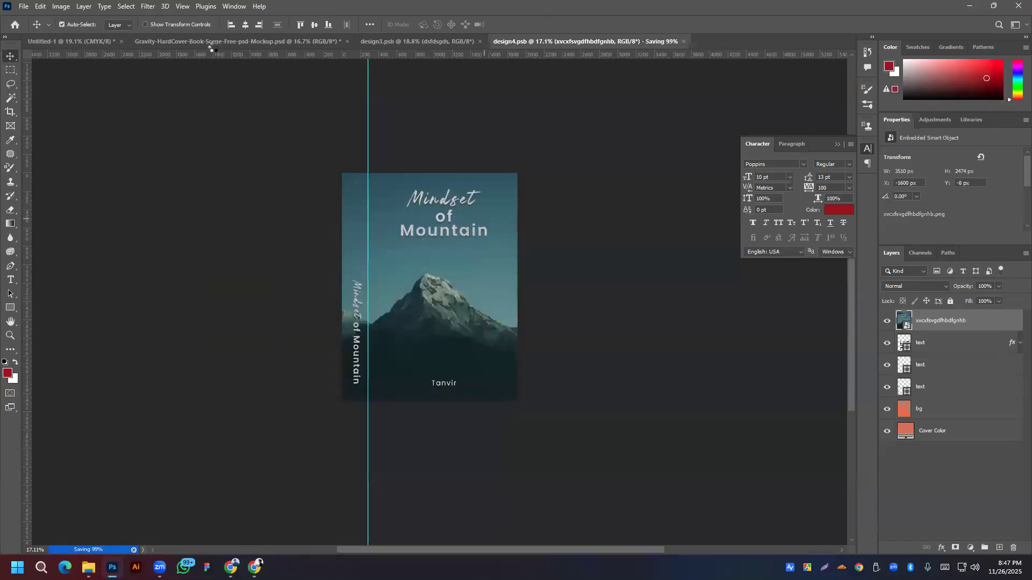
# Step: Edit the Background Color fill in the Background group, sampling teal tones from the book to preview #476d7b
pyautogui.click(210, 42)
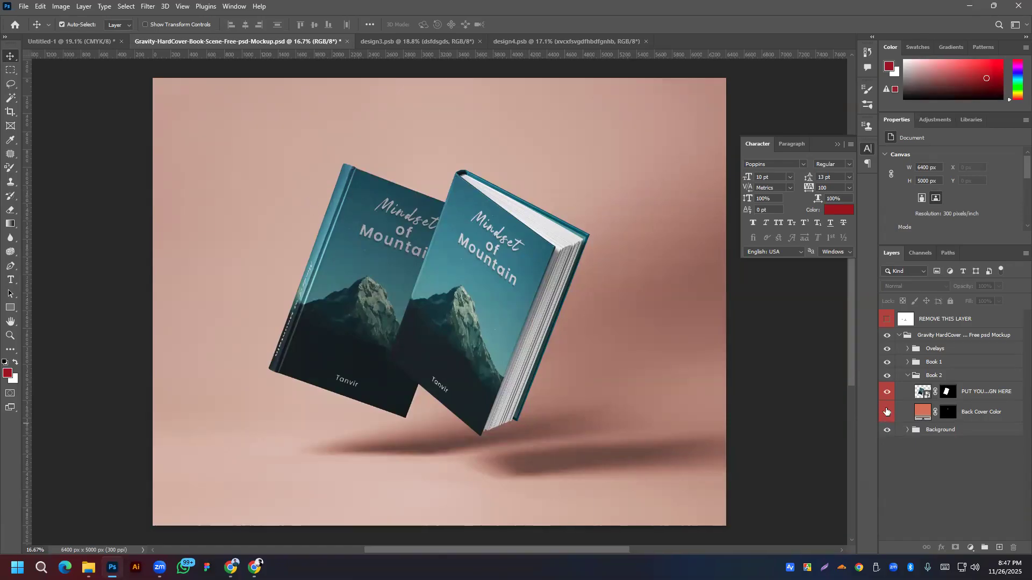
pyautogui.click(901, 336)
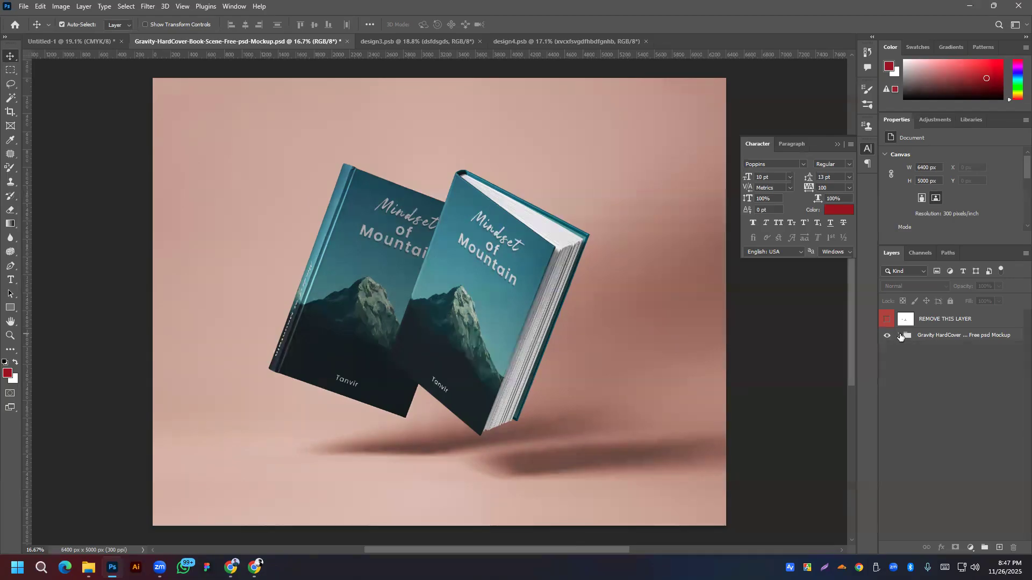
pyautogui.click(901, 335)
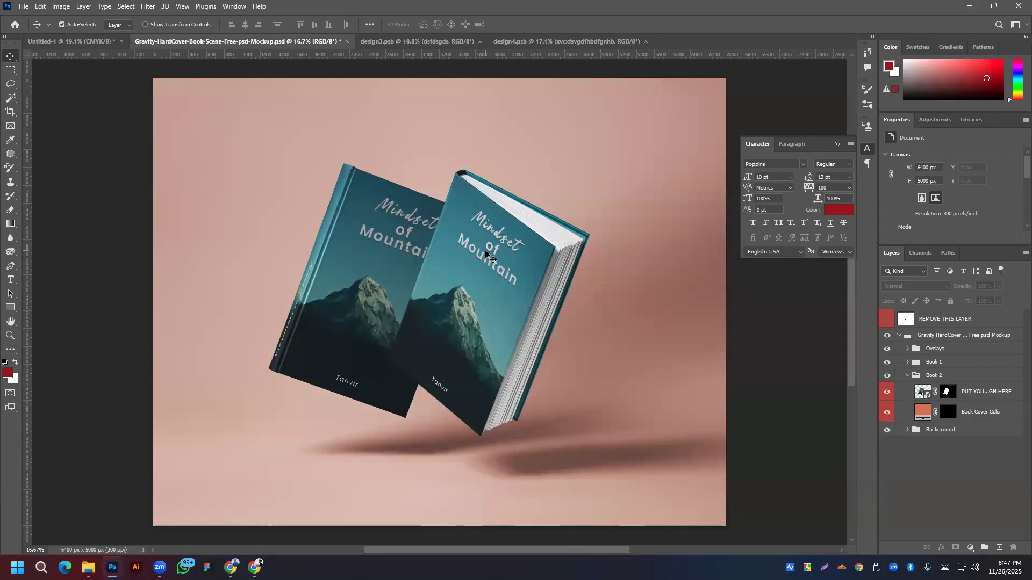
pyautogui.click(907, 430)
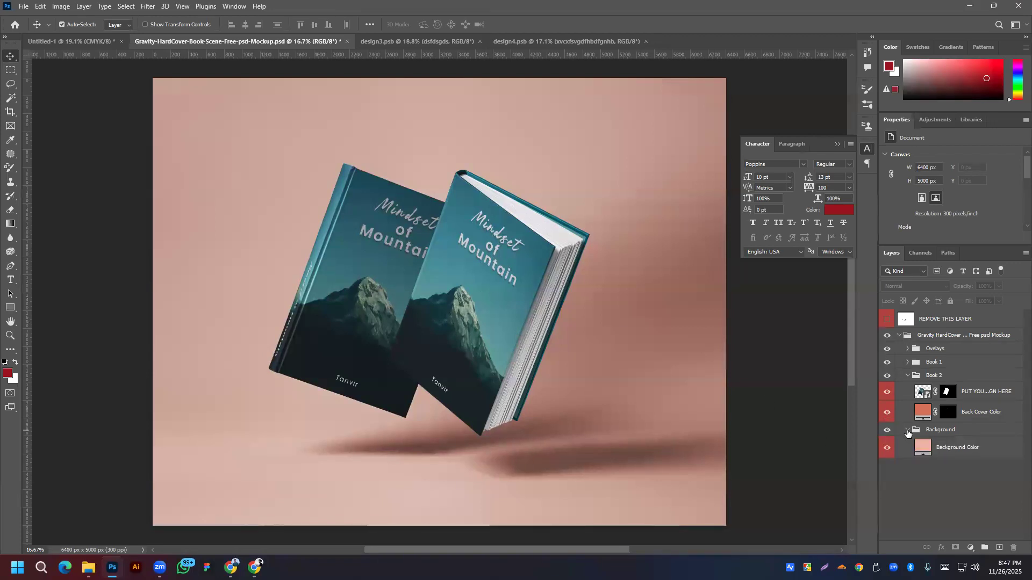
pyautogui.doubleClick(924, 448)
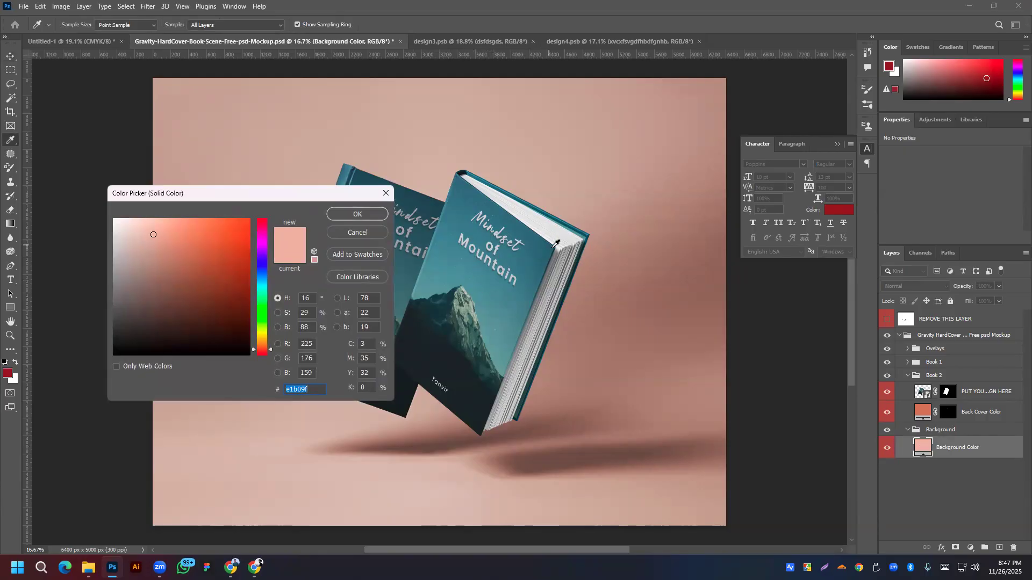
pyautogui.click(557, 245)
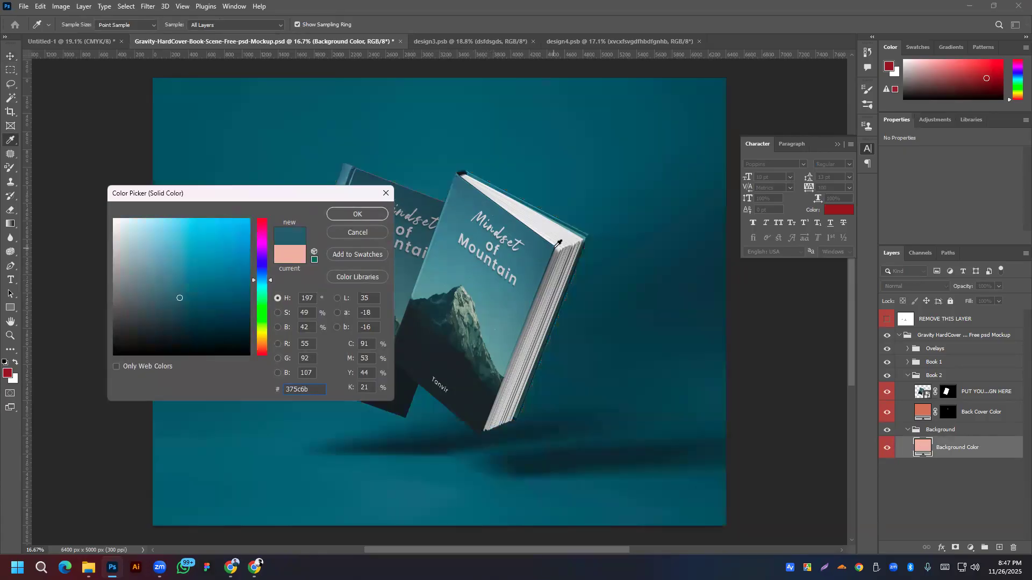
pyautogui.click(508, 327)
pyautogui.click(511, 300)
pyautogui.click(539, 282)
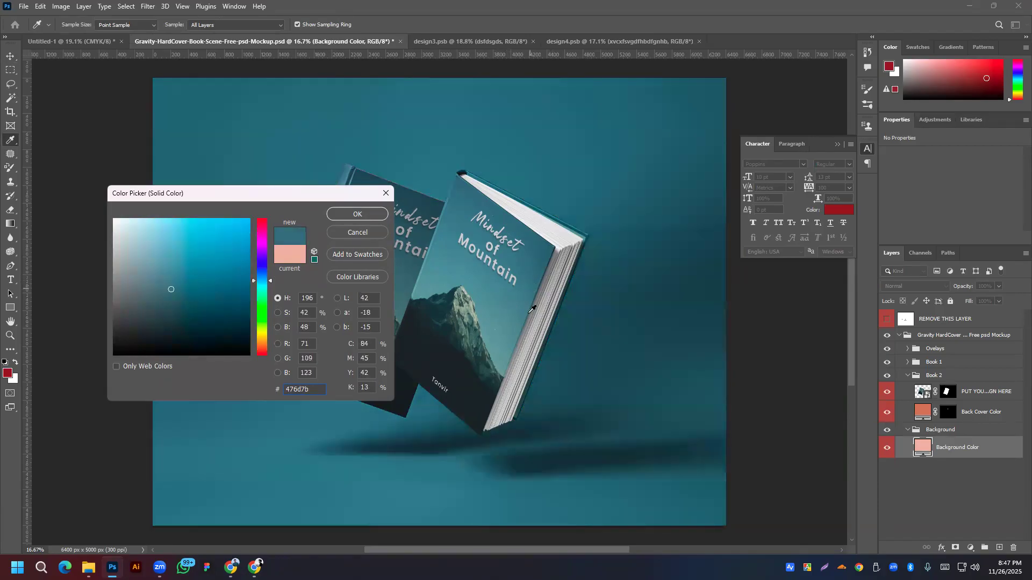
# Step: Resample the cover until the background is teal #466d7c, apply it, and zoom out to view the mockup
pyautogui.click(546, 344)
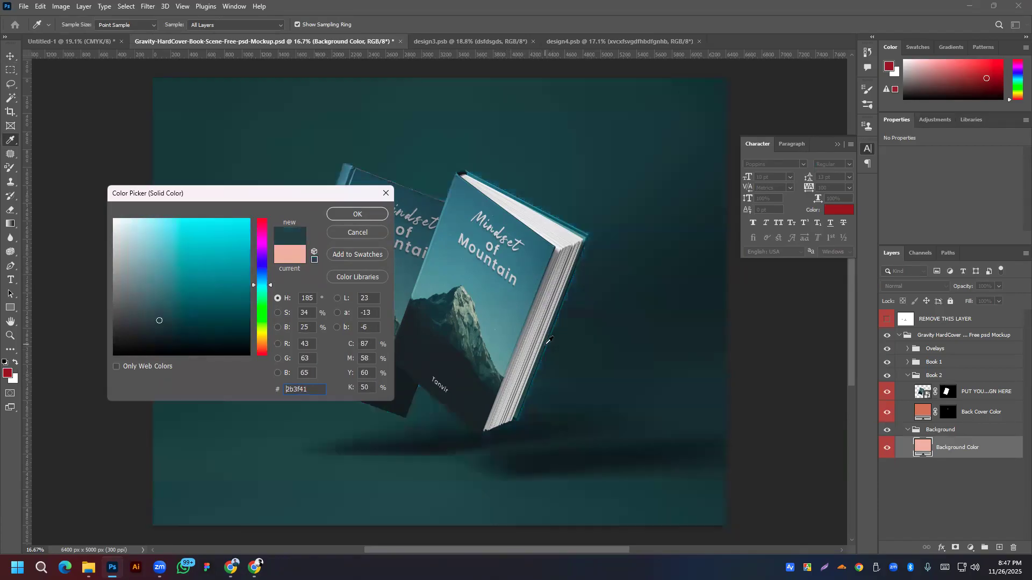
pyautogui.click(510, 308)
pyautogui.click(517, 299)
pyautogui.click(524, 290)
pyautogui.click(534, 275)
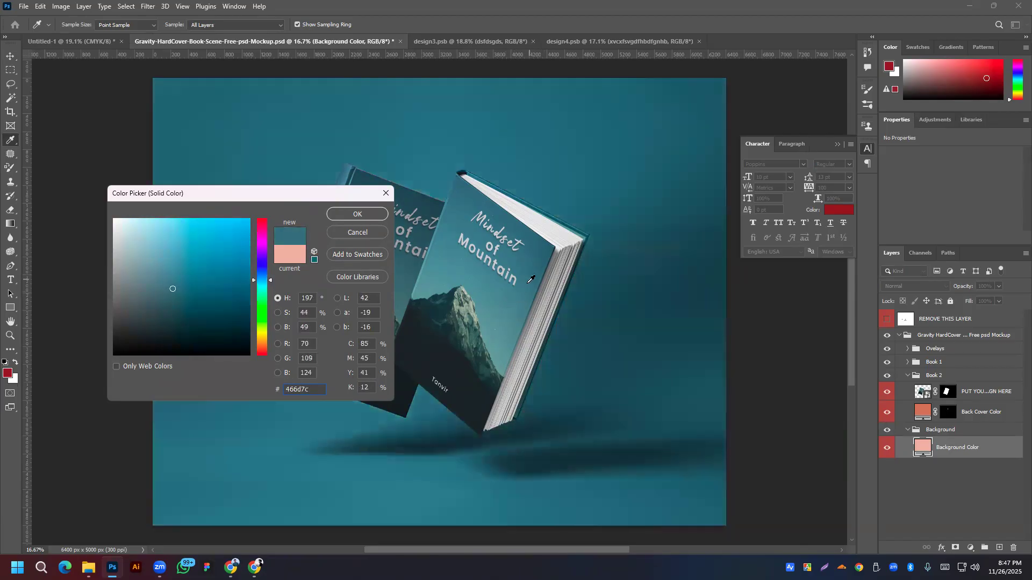
pyautogui.click(361, 212)
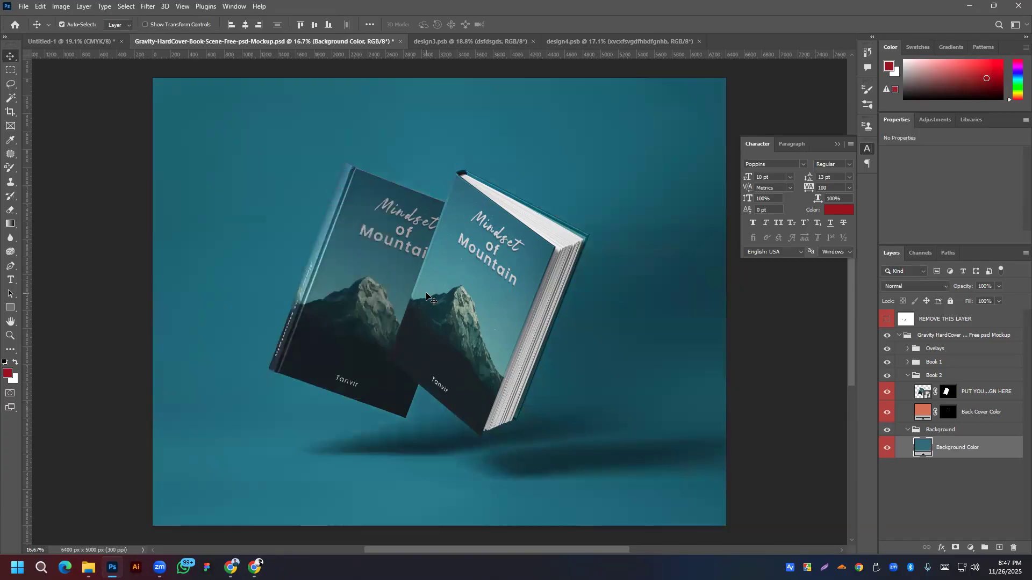
pyautogui.scroll(-2, 524, 300)
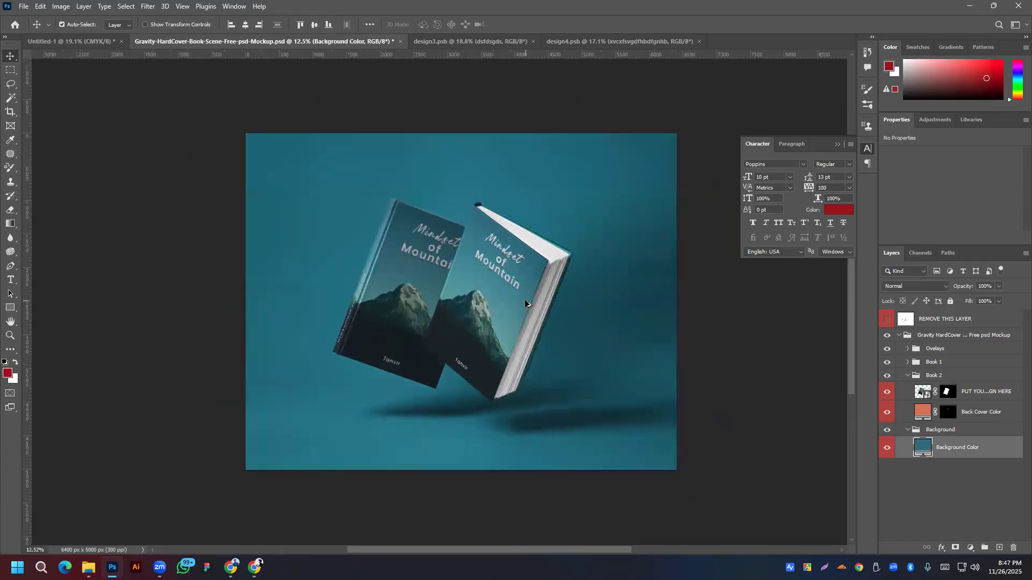
pyautogui.scroll(-1, 526, 301)
pyautogui.moveTo(644, 320); pyautogui.dragTo(591, 322)
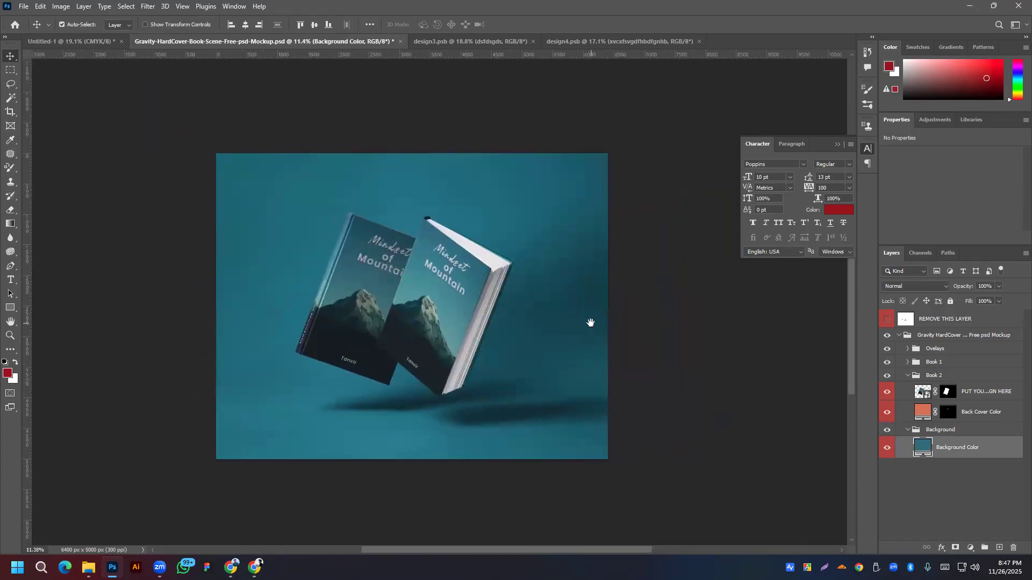
pyautogui.click(24, 6)
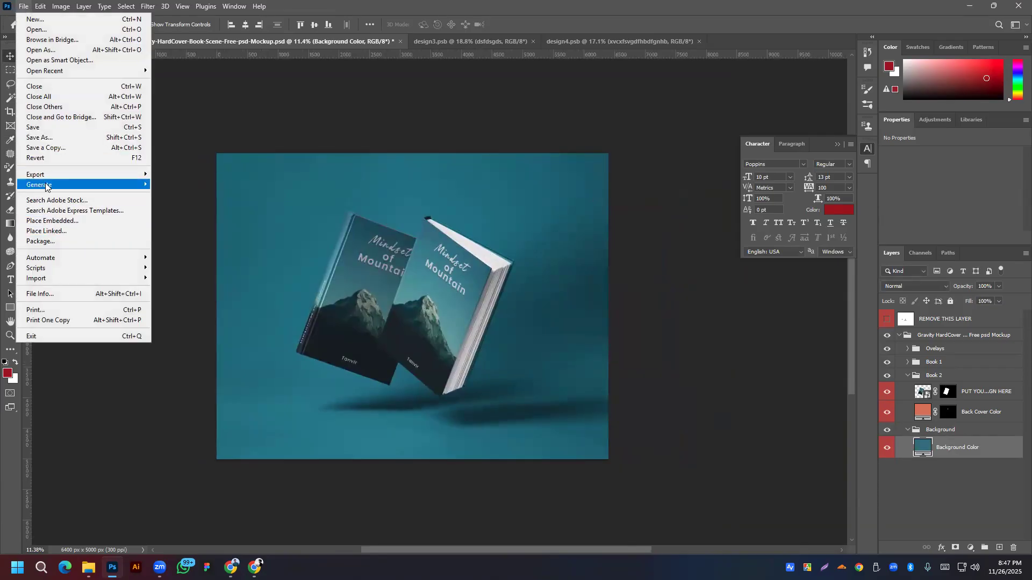
# Step: Export the mockup as a 6400 × 5000 PNG saved under the name 'fghtfyhtfyutr'
pyautogui.moveTo(54, 175)
pyautogui.click(215, 186)
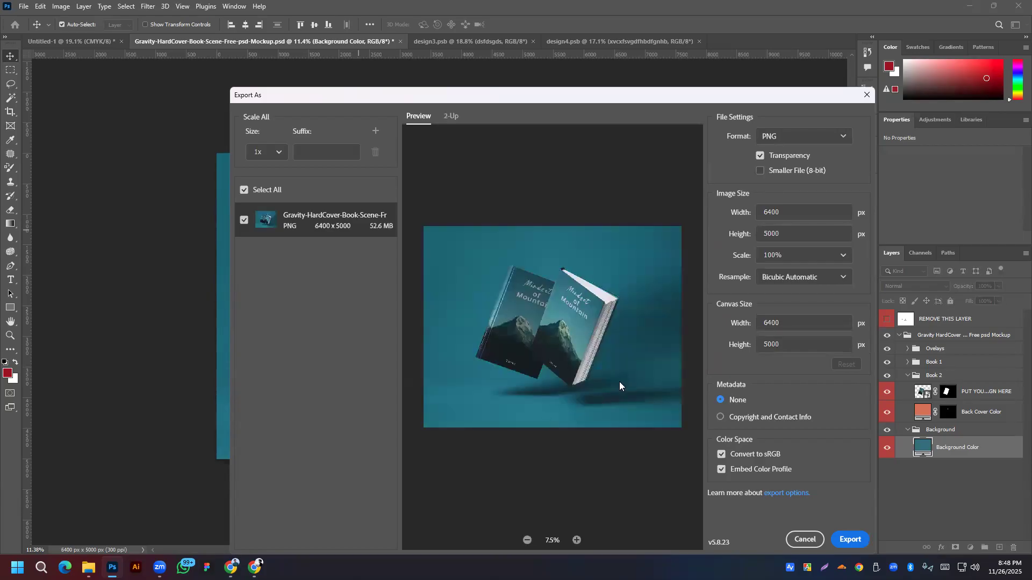
pyautogui.click(849, 540)
pyautogui.write('fghtfyhtfyutr')
pyautogui.click(669, 490)
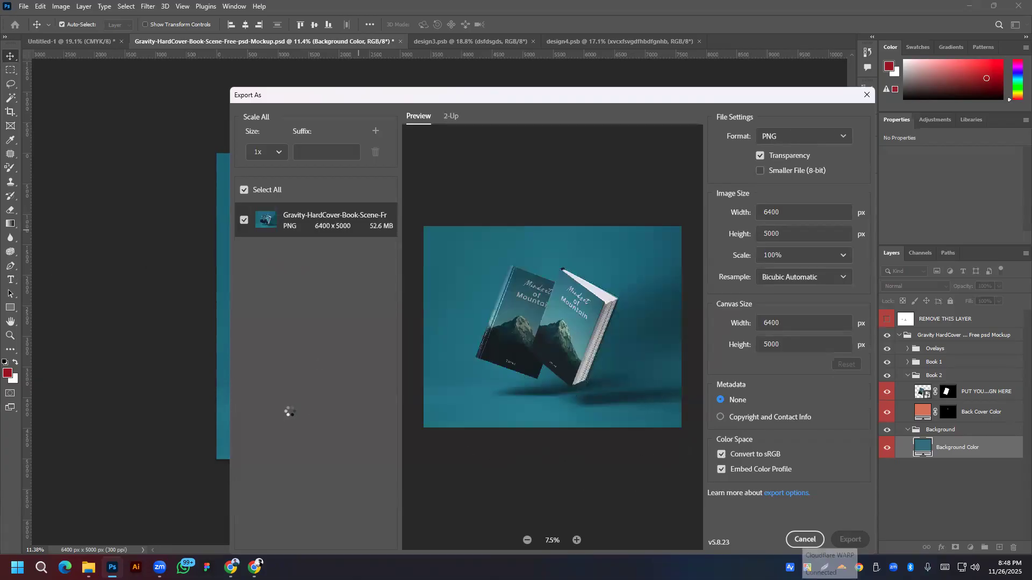
pyautogui.moveTo(159, 568)
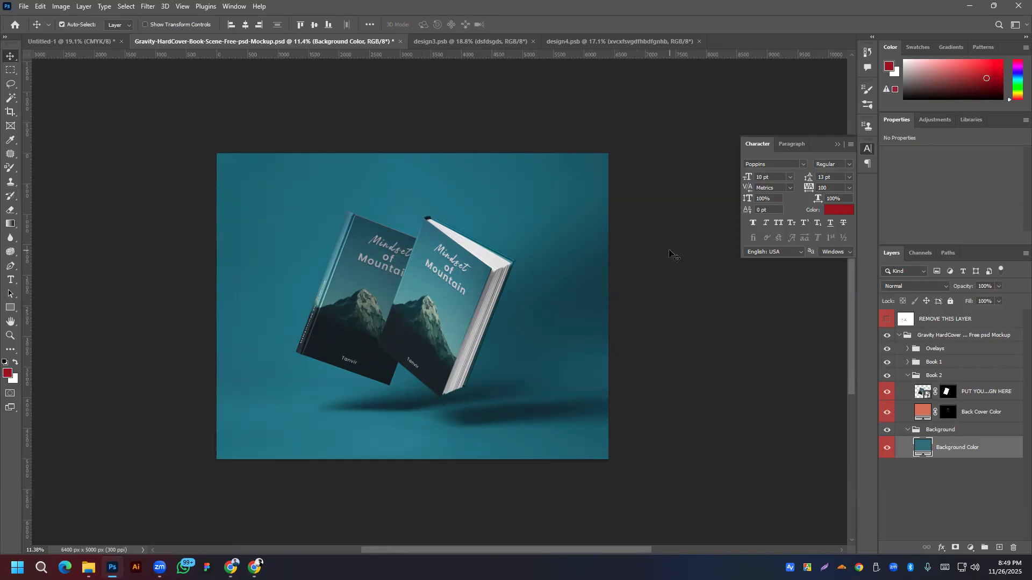
# Step: Preview the Pixeden instruction overlay, collapse the Background group, and expand the Overlays group
pyautogui.click(887, 321)
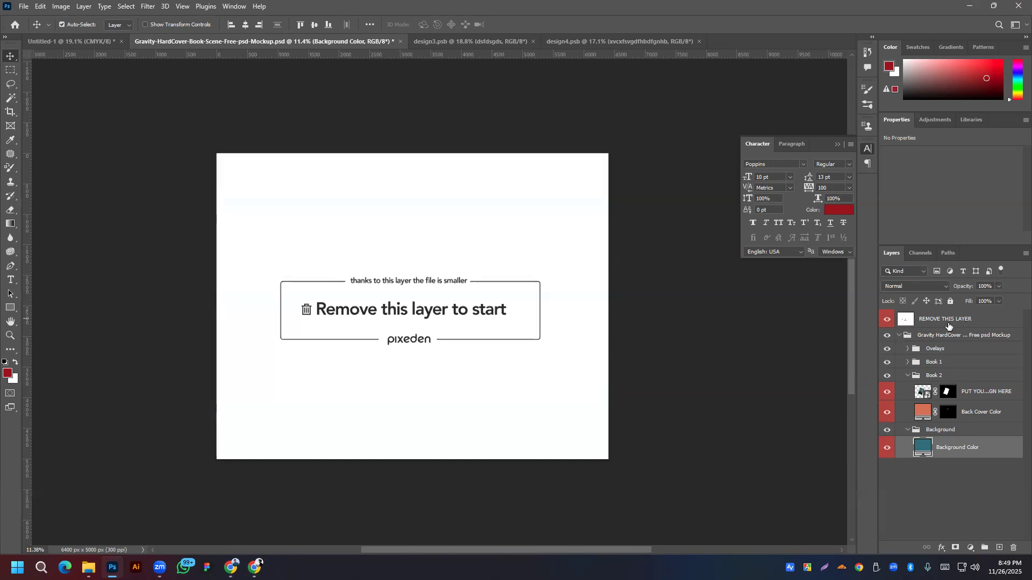
pyautogui.click(888, 321)
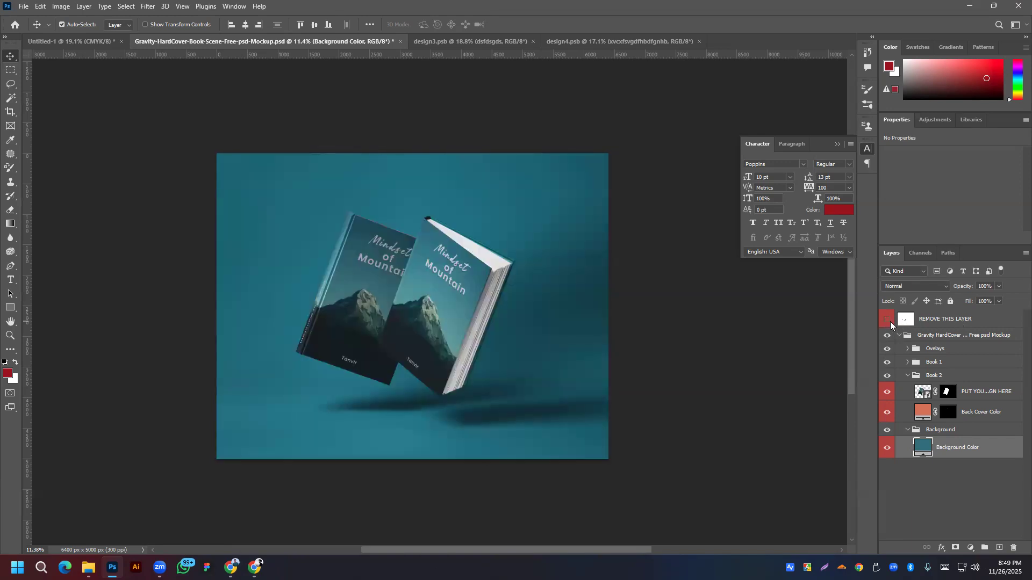
pyautogui.click(899, 336)
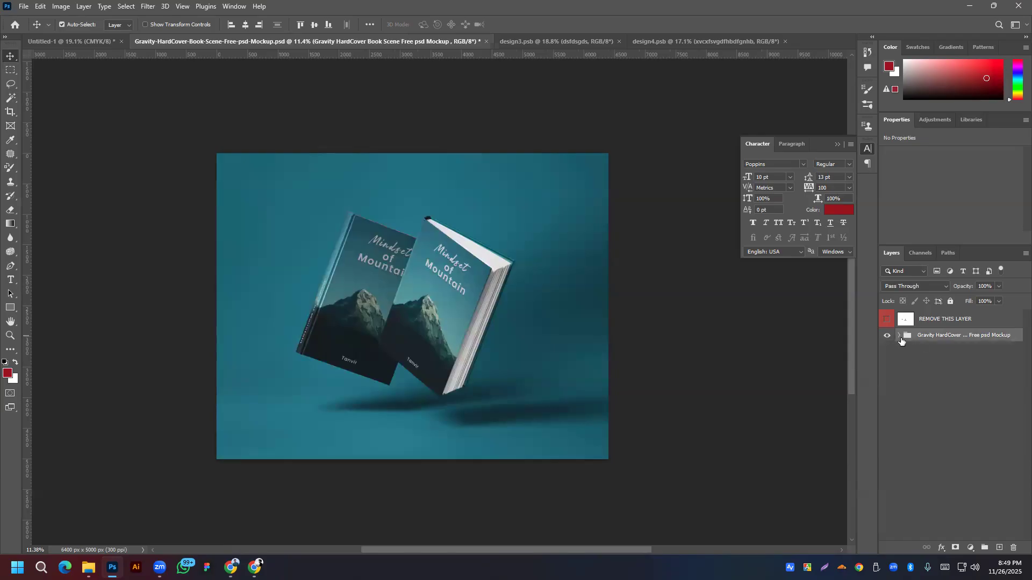
pyautogui.click(899, 336)
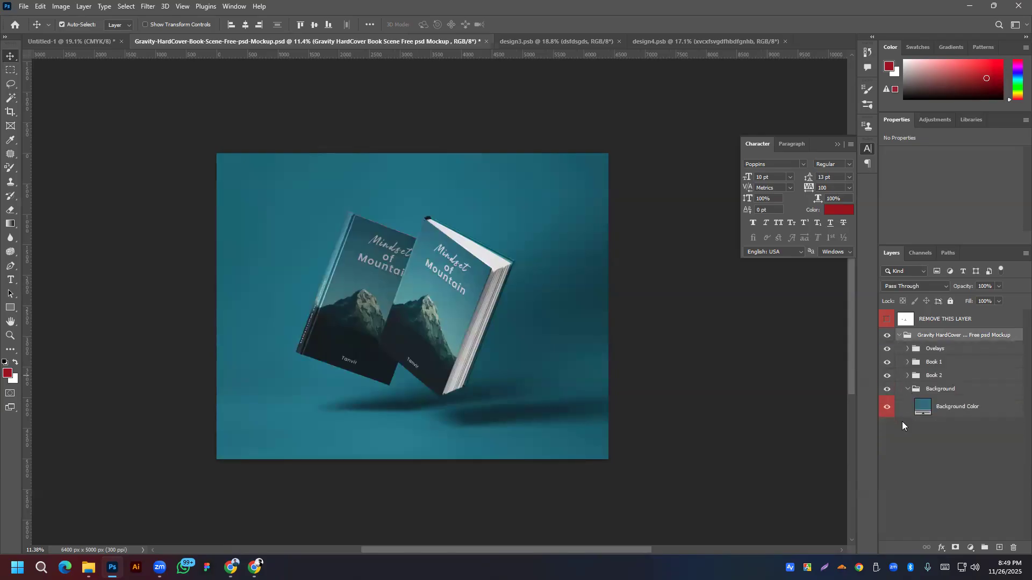
pyautogui.click(908, 389)
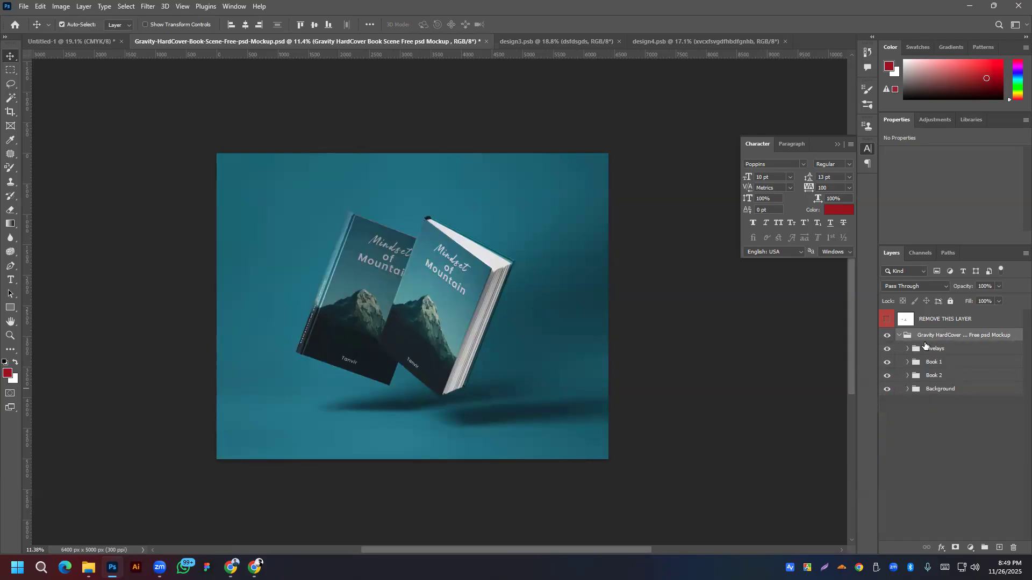
pyautogui.click(908, 349)
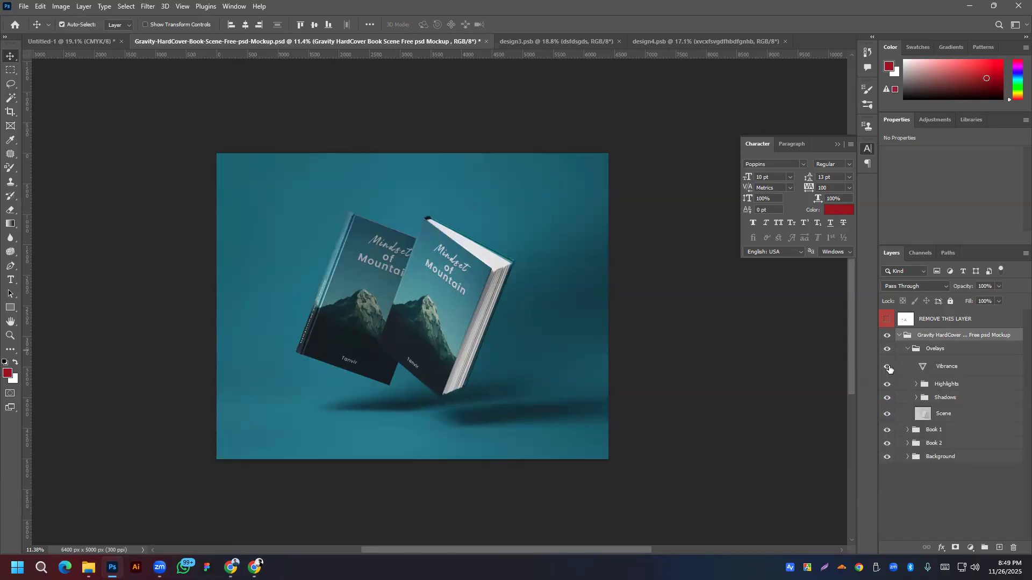
# Step: Compare the mockup with Vibrance, Highlights and Shadows hidden, leaving all three visible
pyautogui.click(886, 367)
pyautogui.click(887, 367)
pyautogui.click(887, 367)
pyautogui.click(885, 368)
pyautogui.click(888, 387)
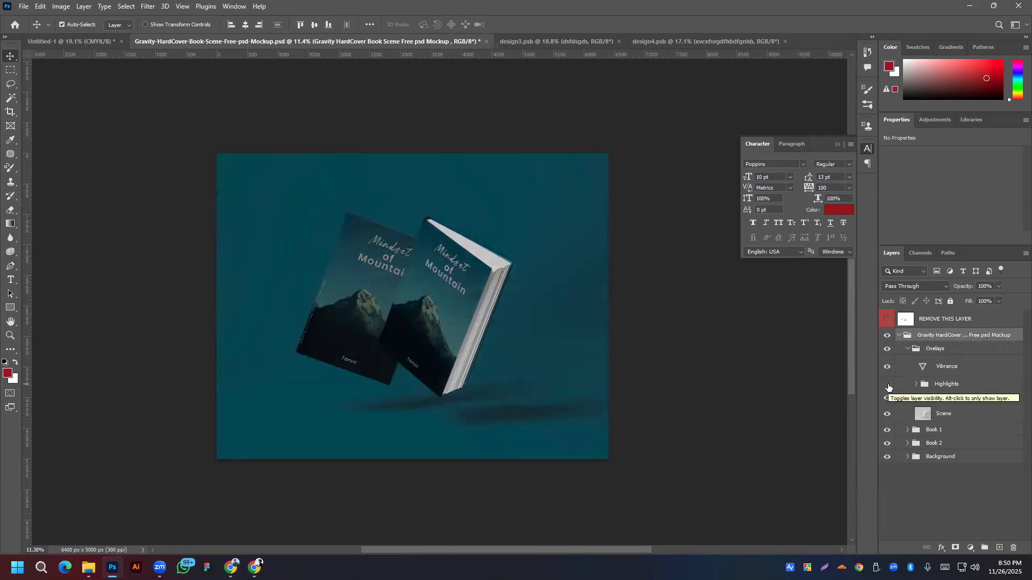
pyautogui.click(888, 385)
pyautogui.click(887, 398)
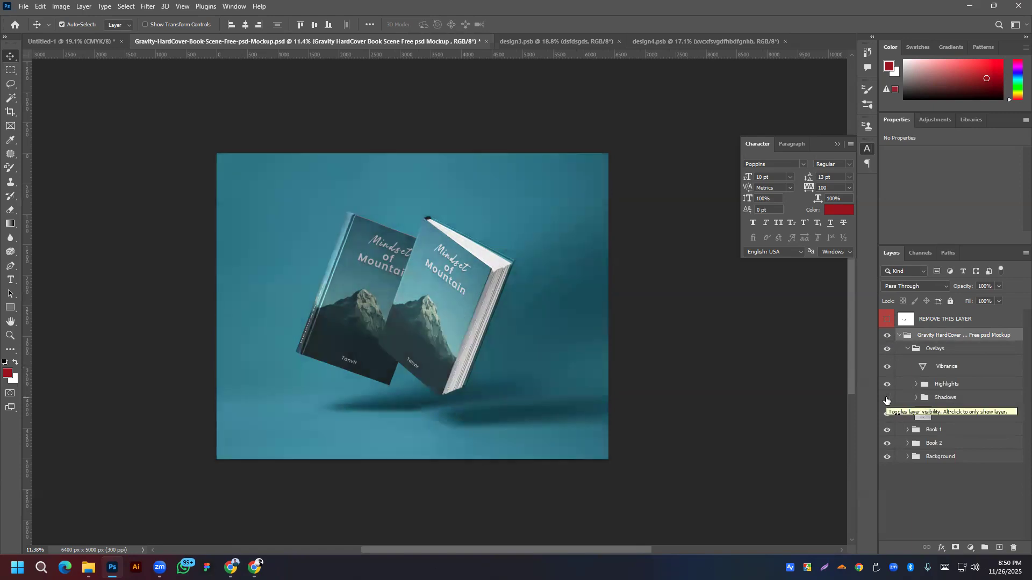
pyautogui.click(886, 399)
# Step: Compare the balance and shadow layers inside Shadows, keep them visible, and select Overlays
pyautogui.click(916, 399)
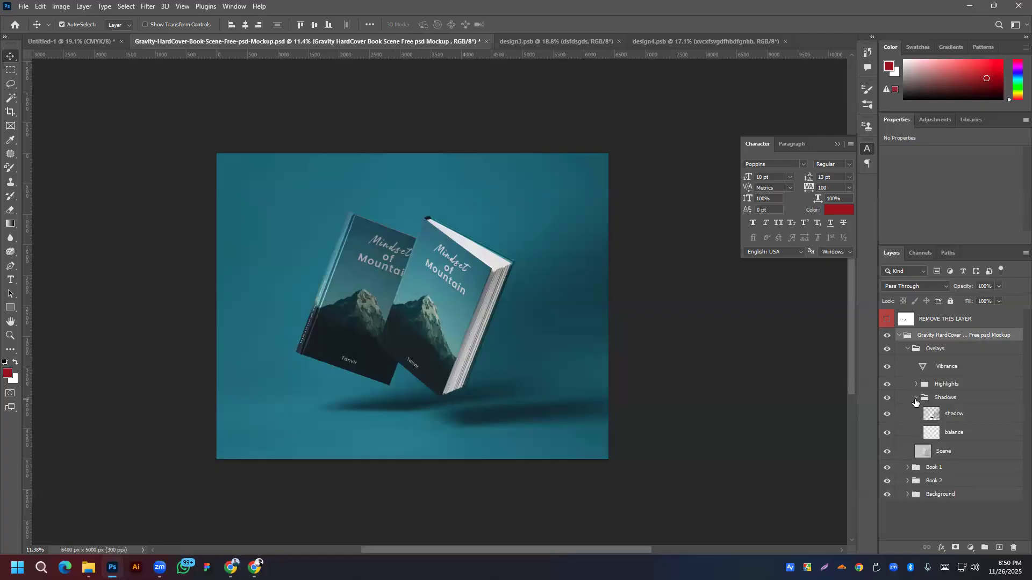
pyautogui.click(887, 433)
pyautogui.click(887, 432)
pyautogui.click(887, 415)
pyautogui.click(887, 415)
pyautogui.click(916, 399)
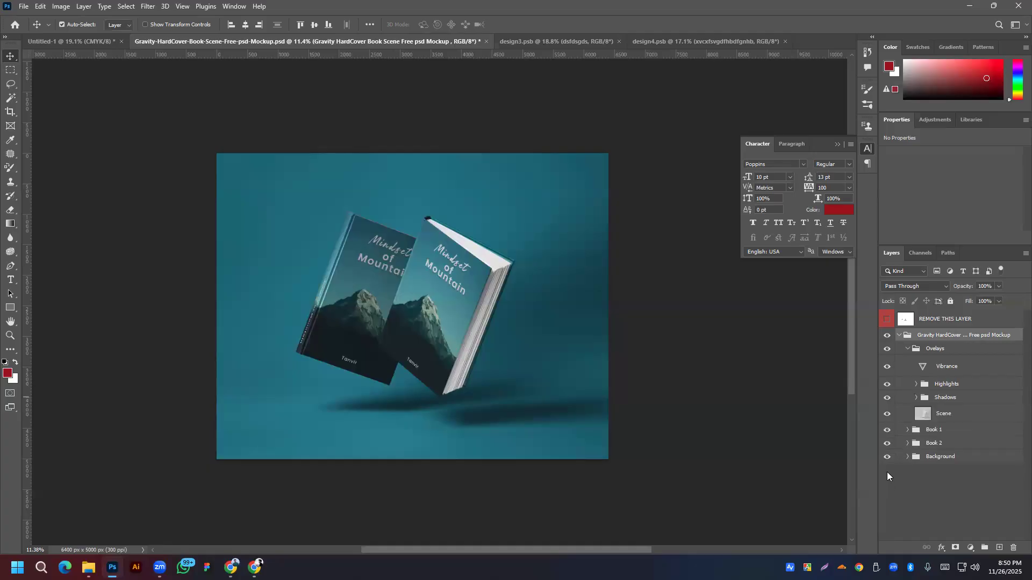
pyautogui.click(906, 353)
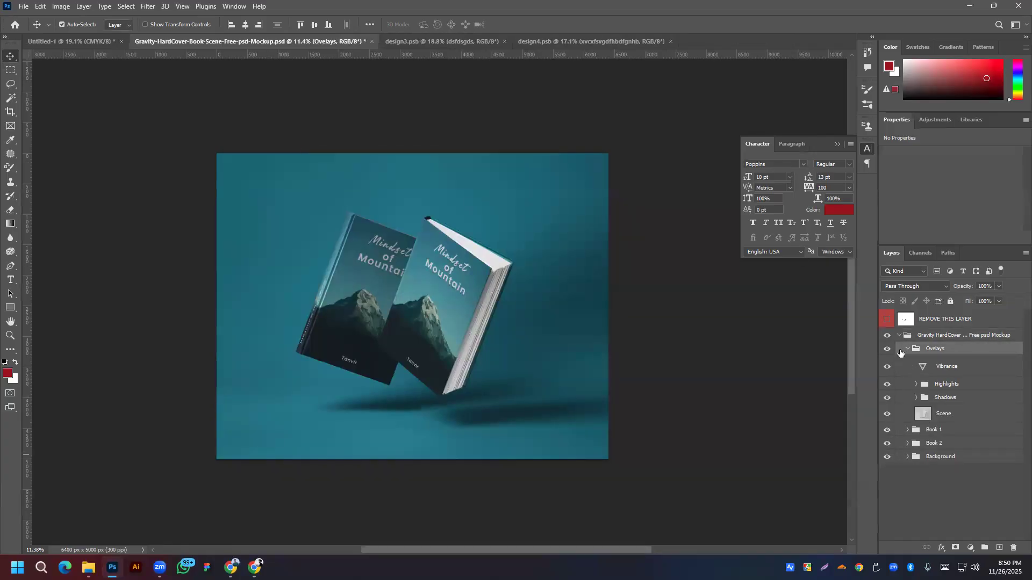
# Step: In Book 1, compare Sewing Color, the cover design and Back Cover Color hidden, keeping all visible
pyautogui.click(908, 351)
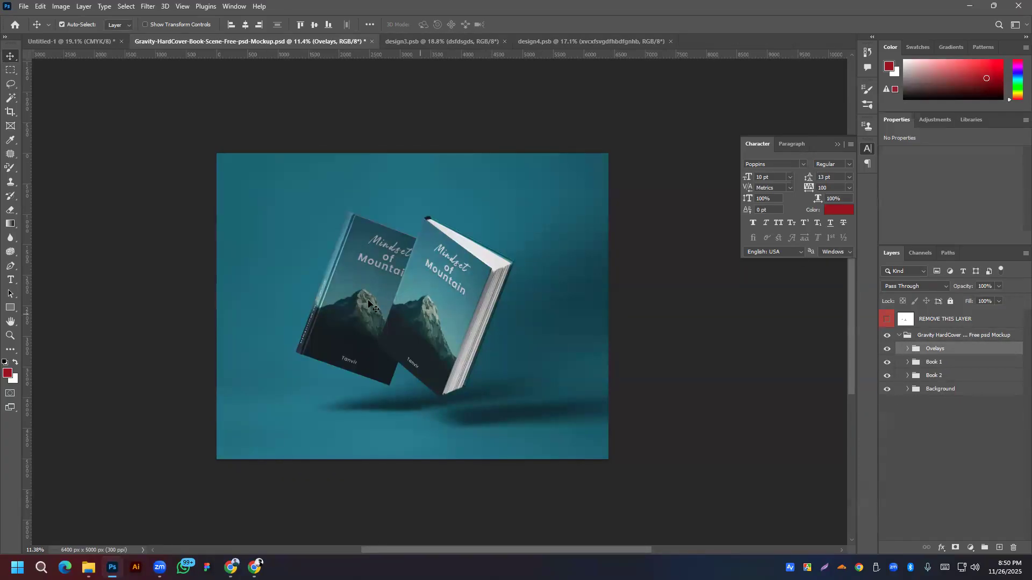
pyautogui.click(907, 363)
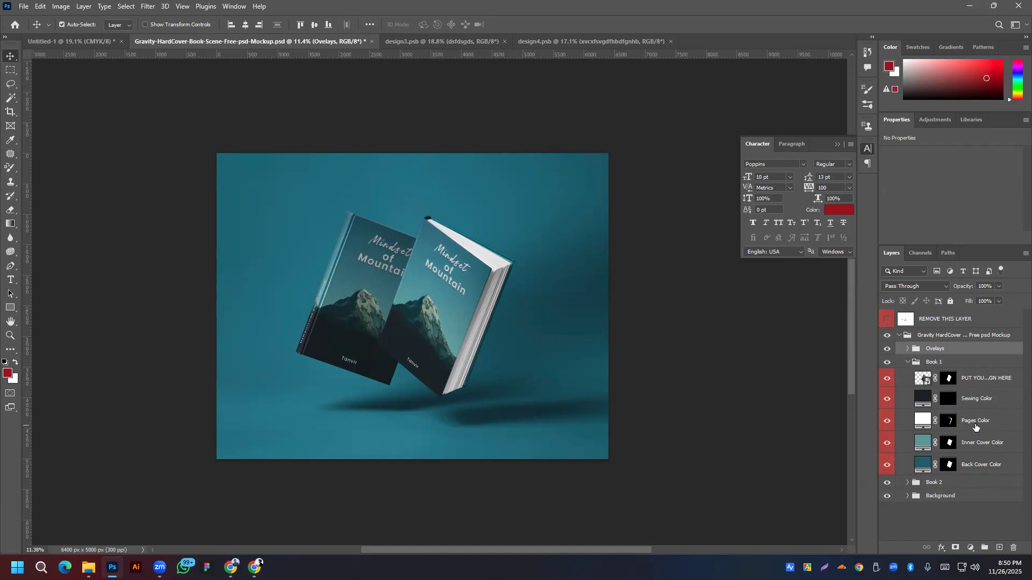
pyautogui.click(888, 400)
pyautogui.click(886, 380)
pyautogui.click(887, 379)
pyautogui.click(887, 379)
pyautogui.click(887, 380)
pyautogui.click(887, 463)
pyautogui.click(887, 464)
pyautogui.click(888, 401)
pyautogui.click(887, 401)
# Step: Collapse Book 1, expand Book 2, and compare the left book's cover design hidden and shown
pyautogui.click(908, 362)
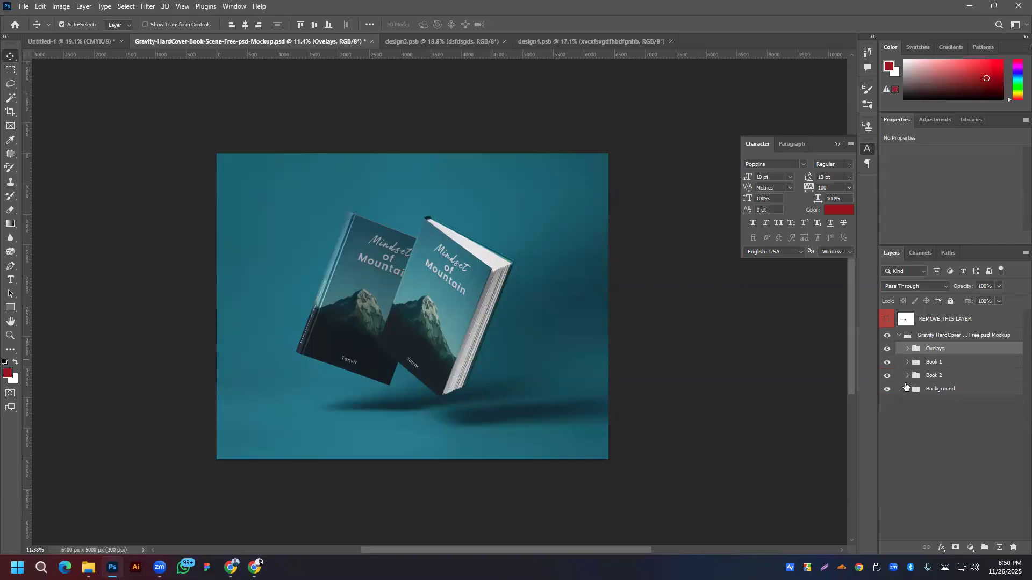
pyautogui.click(907, 376)
pyautogui.click(887, 392)
pyautogui.click(887, 392)
pyautogui.click(887, 392)
pyautogui.click(888, 393)
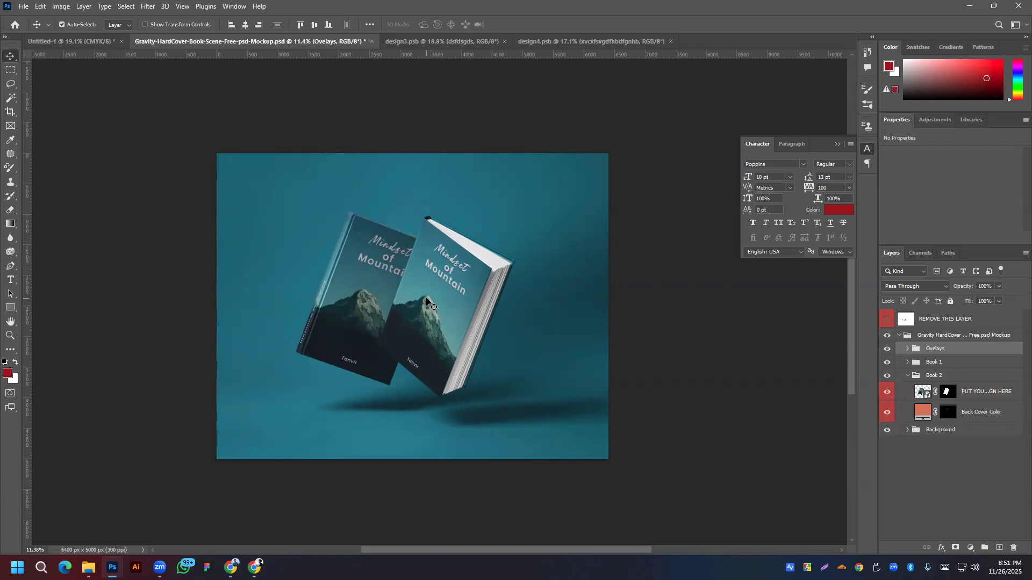
pyautogui.moveTo(173, 559)
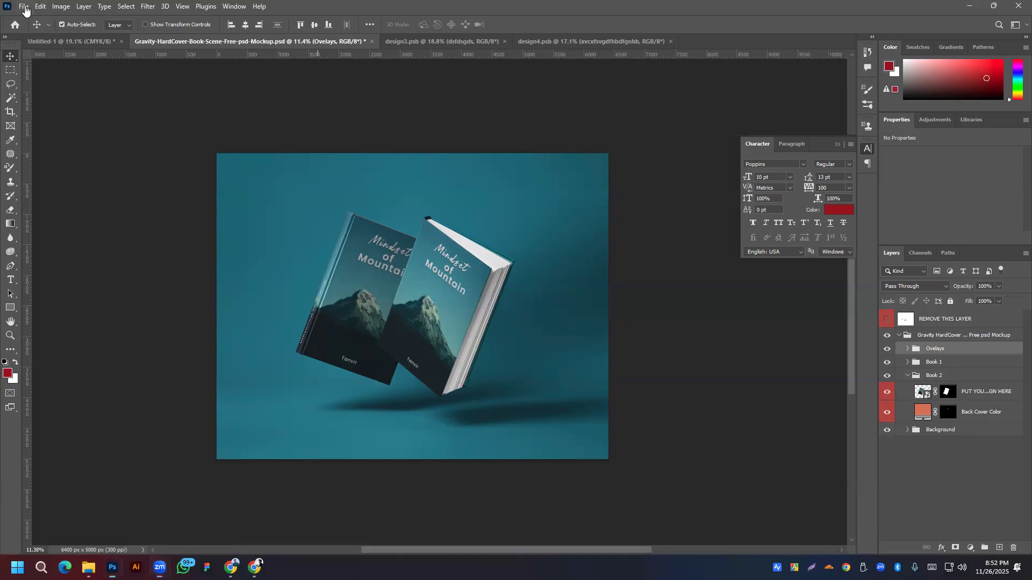
# Step: Dismiss the File menu without exporting and bring the design3.psb cover document forward
pyautogui.click(24, 6)
pyautogui.moveTo(69, 175)
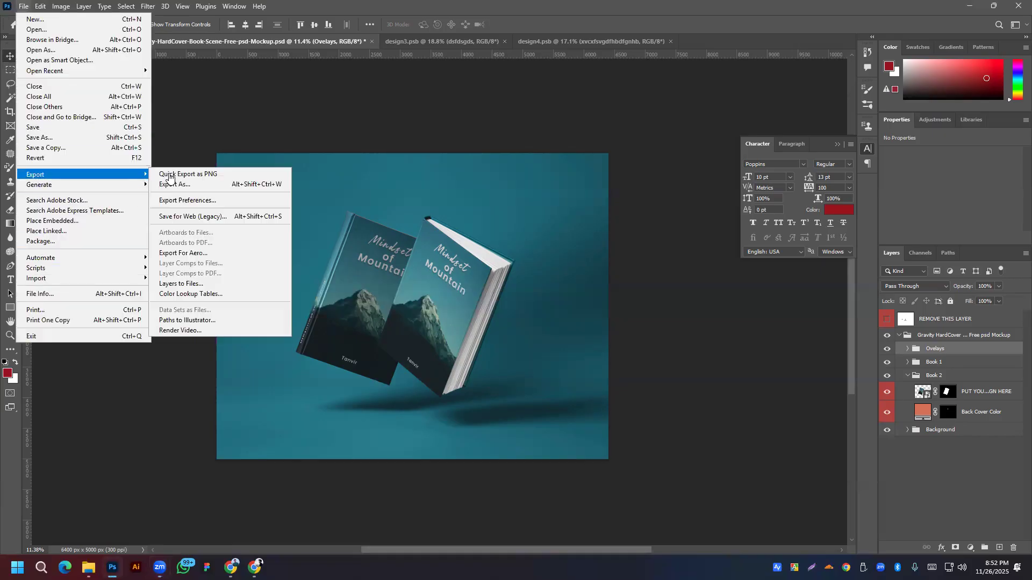
pyautogui.click(271, 432)
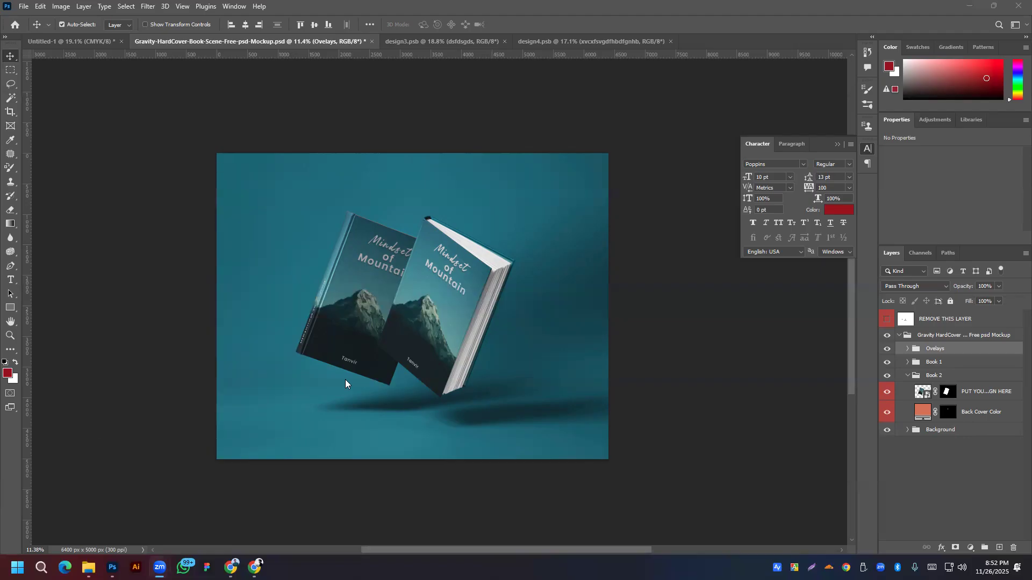
pyautogui.click(610, 295)
# Step: Hide the orange bg and Cover Color layers in the cover document and save it
pyautogui.click(457, 39)
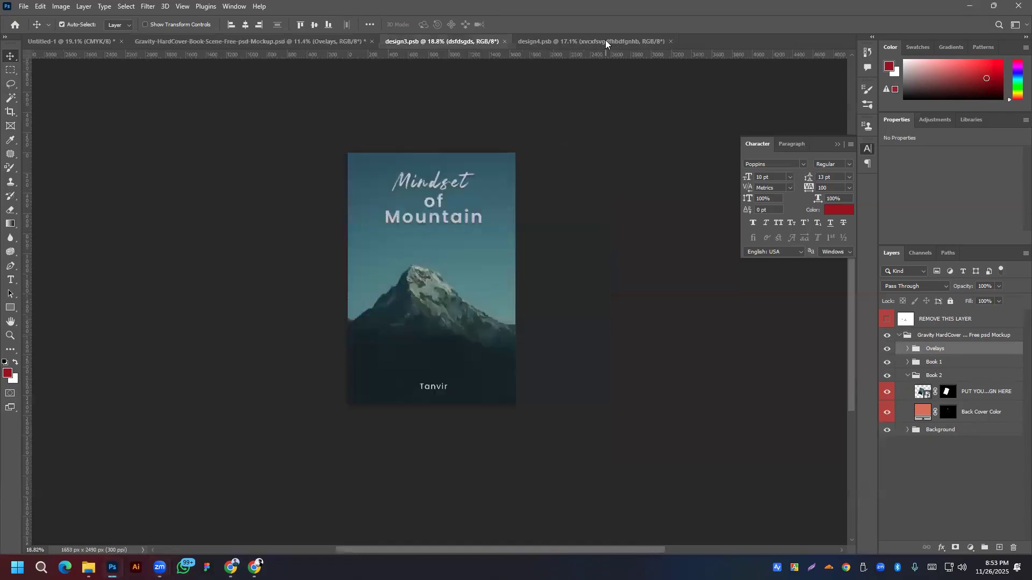
pyautogui.press('ctrl')
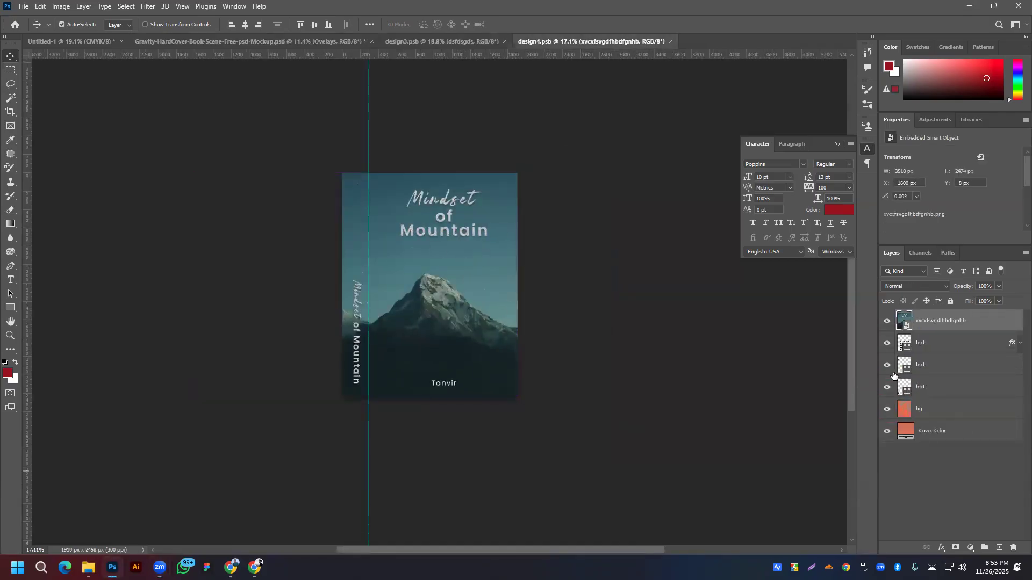
pyautogui.click(886, 409)
pyautogui.click(887, 432)
pyautogui.hotkey('ctrl', 's')
# Step: Check the mockup, then hide the top cover artwork layer in design4.psb and save
pyautogui.click(281, 43)
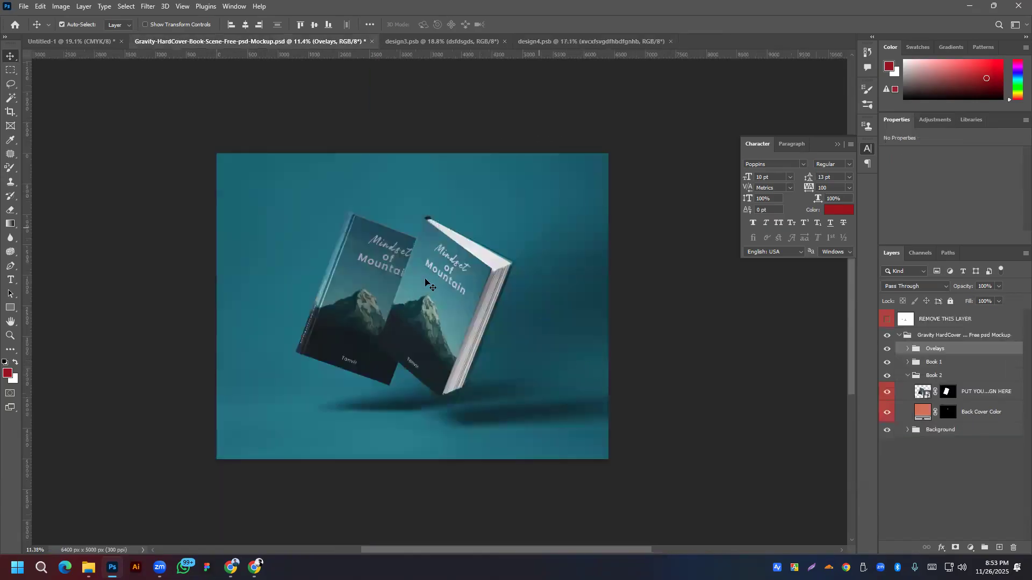
pyautogui.click(592, 41)
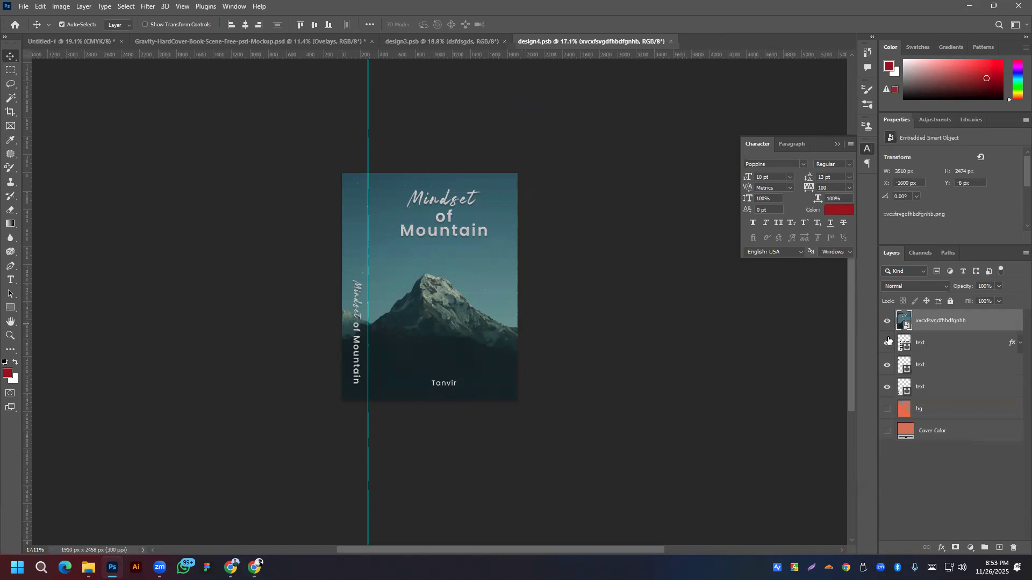
pyautogui.click(887, 321)
pyautogui.hotkey('ctrl', 'z')
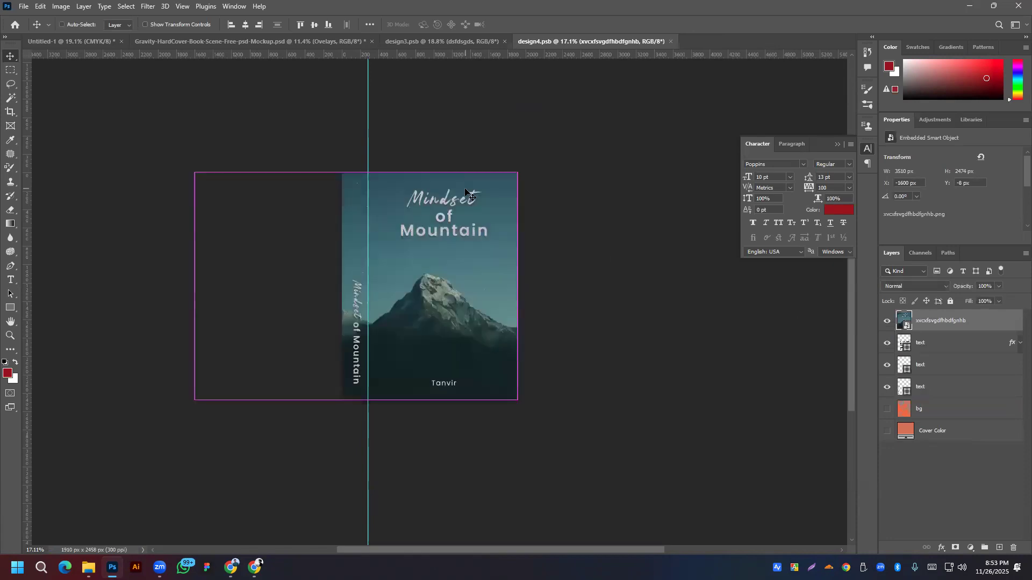
pyautogui.hotkey('ctrl', 'shift', 'z')
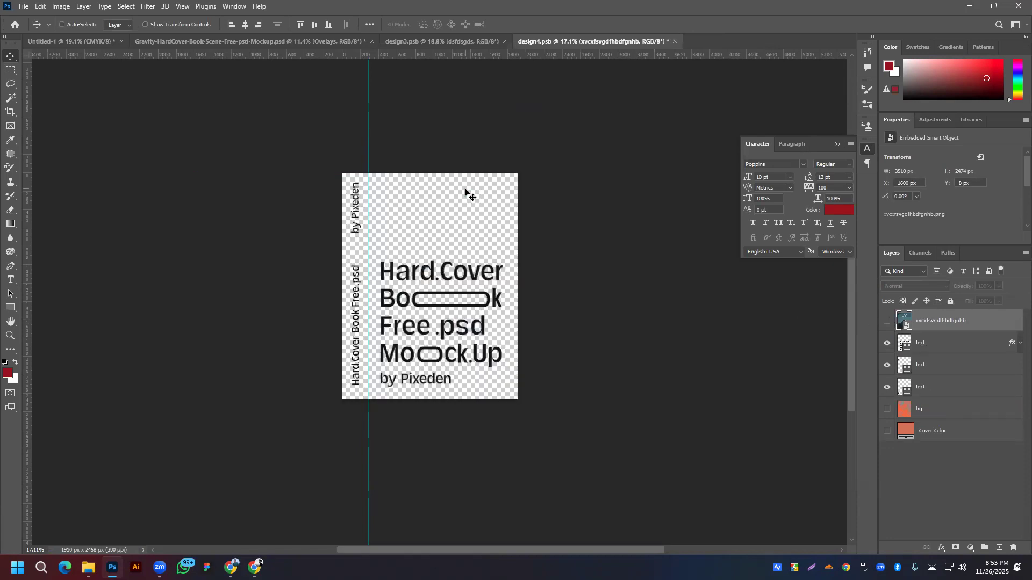
pyautogui.hotkey('ctrl', 's')
# Step: Review the mockup, then restore the top cover artwork layer in design4.psb and save
pyautogui.click(226, 42)
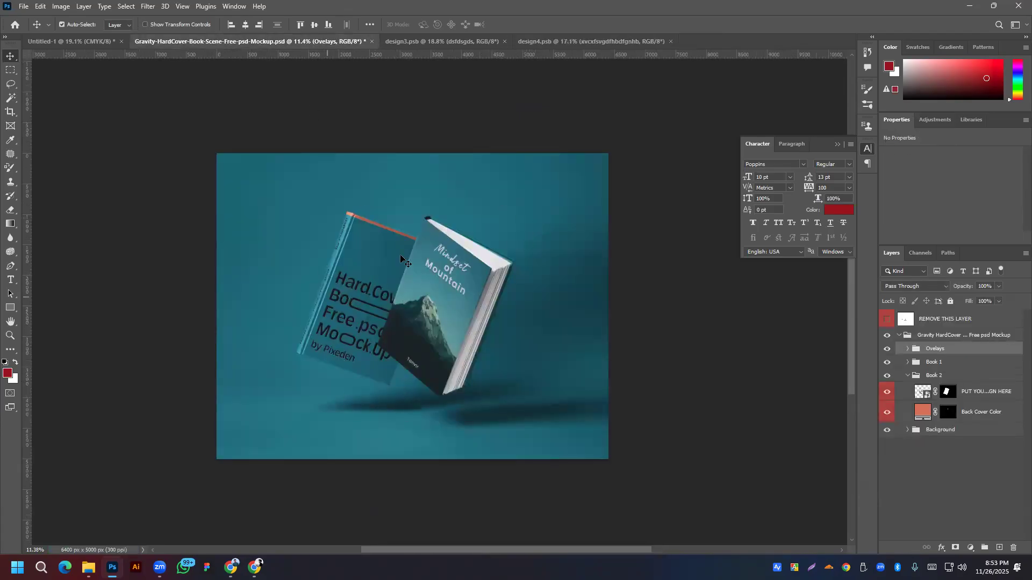
pyautogui.click(589, 41)
pyautogui.click(886, 321)
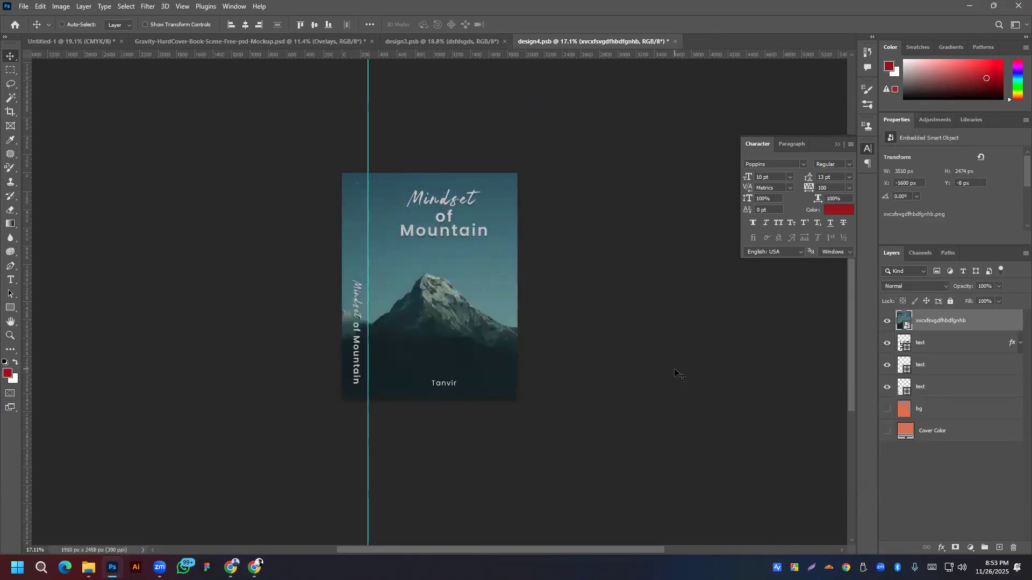
pyautogui.hotkey('ctrl', 's')
pyautogui.click(932, 568)
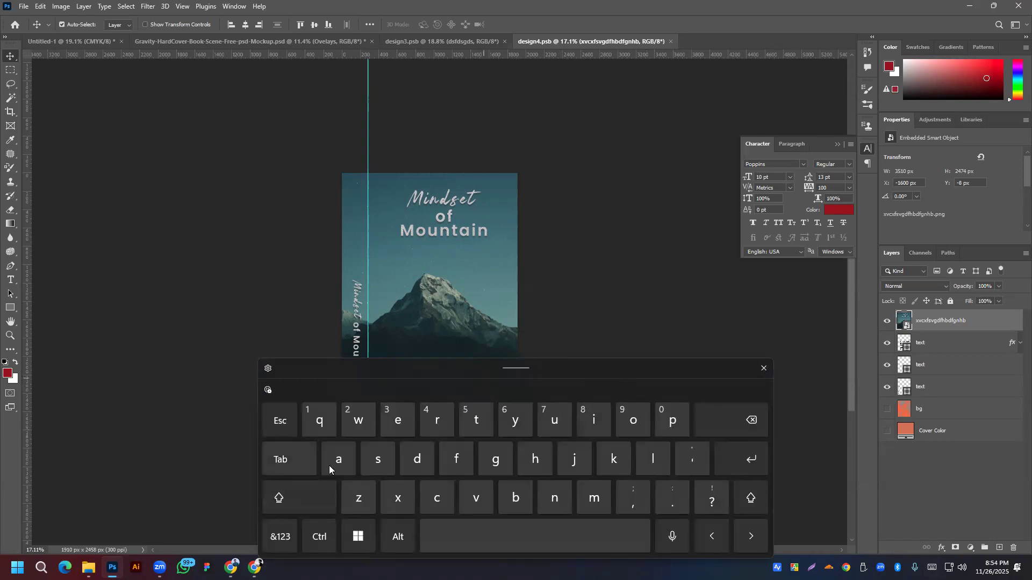
pyautogui.press('s')
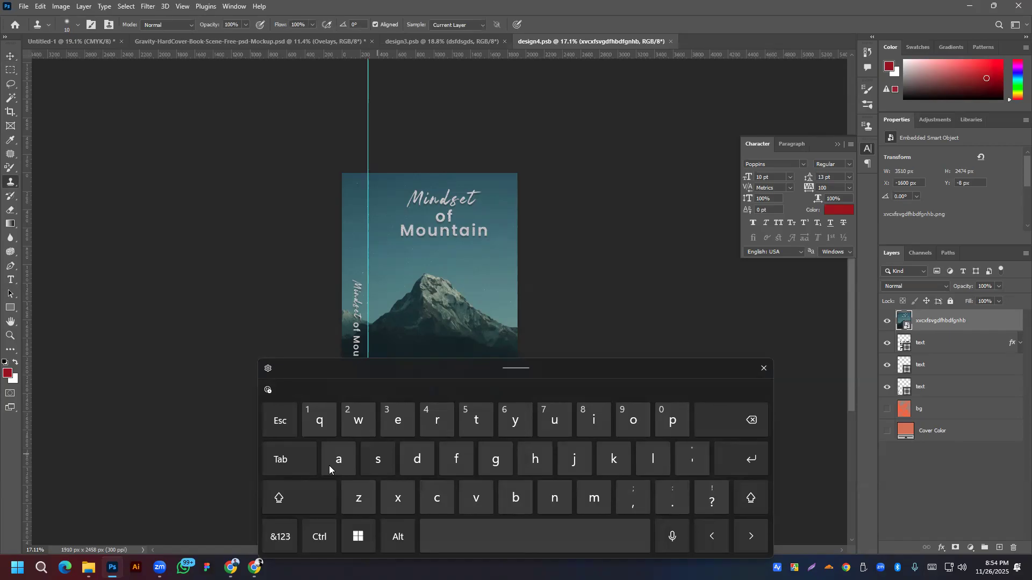
pyautogui.click(763, 369)
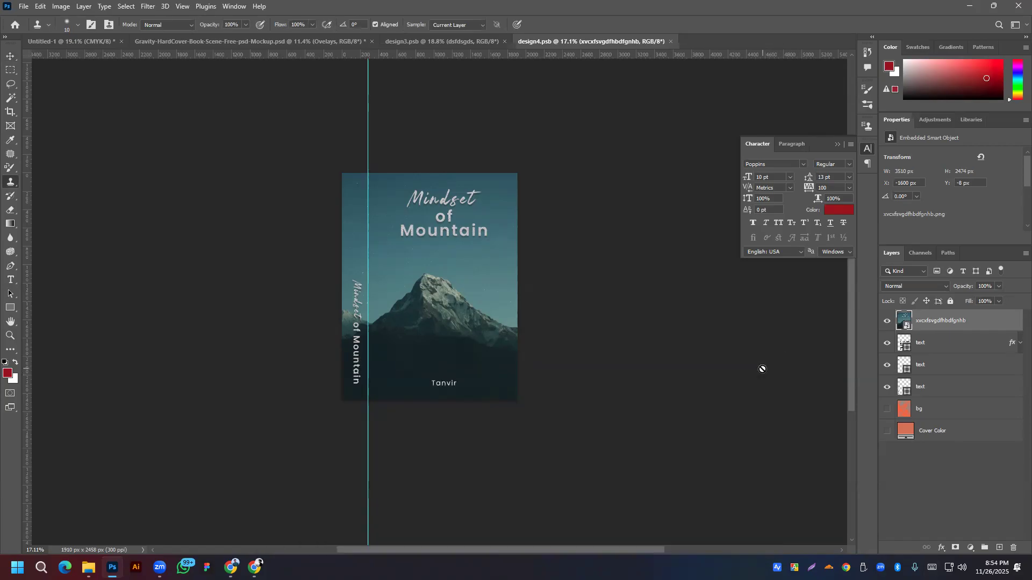
# Step: Return to the Gravity-HardCover mockup document and bring up the File menu
pyautogui.click(189, 42)
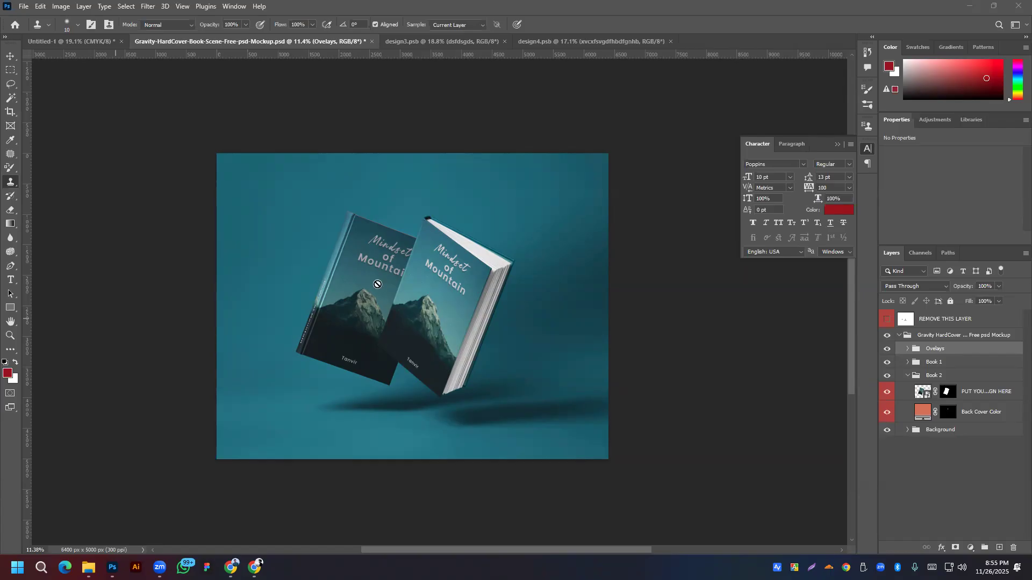
pyautogui.click(24, 6)
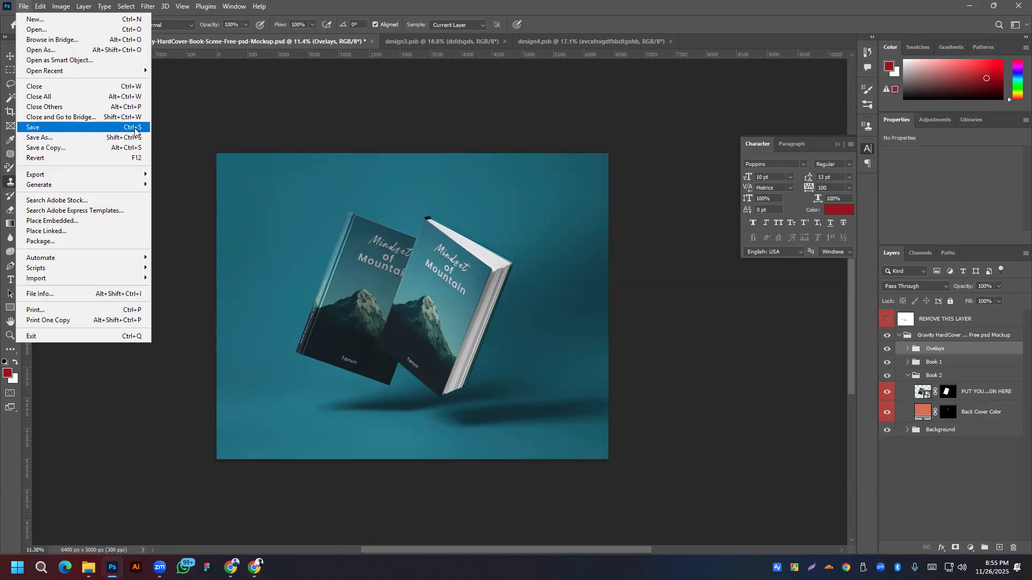
# Step: Dismiss the File menu and switch to Chrome's 'mountain related book name' Google results
pyautogui.click(420, 139)
pyautogui.click(24, 6)
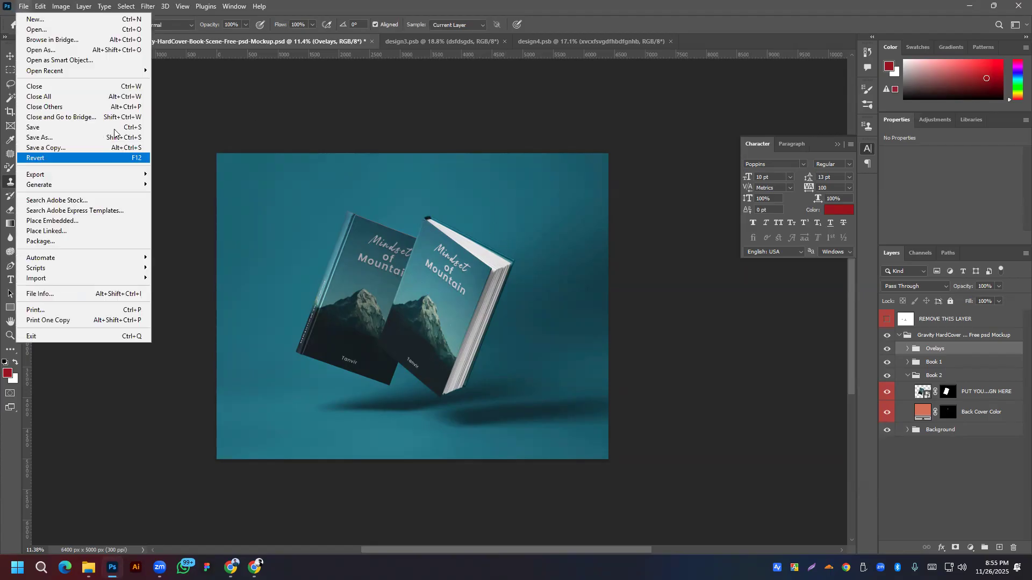
pyautogui.click(450, 257)
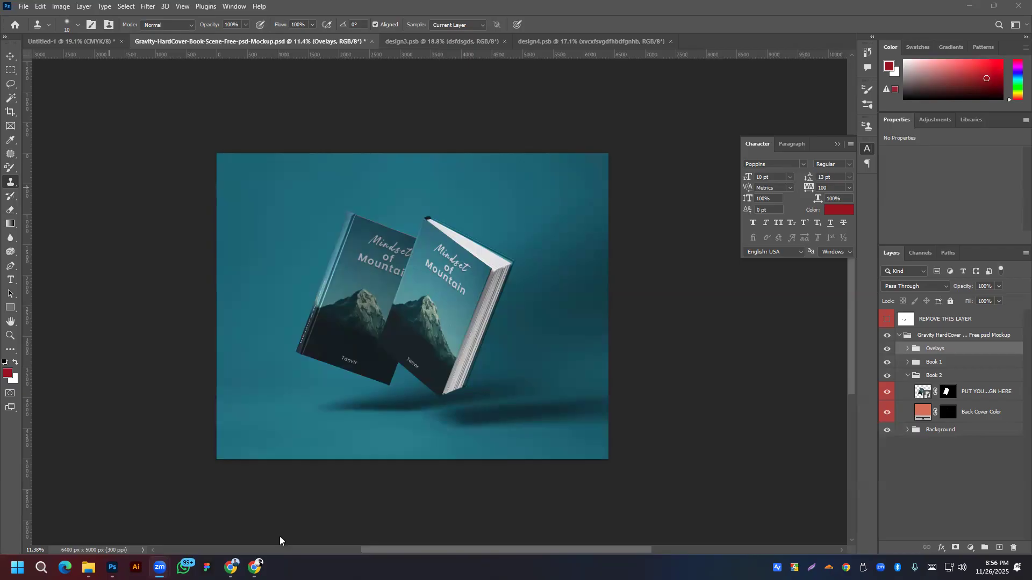
pyautogui.click(230, 567)
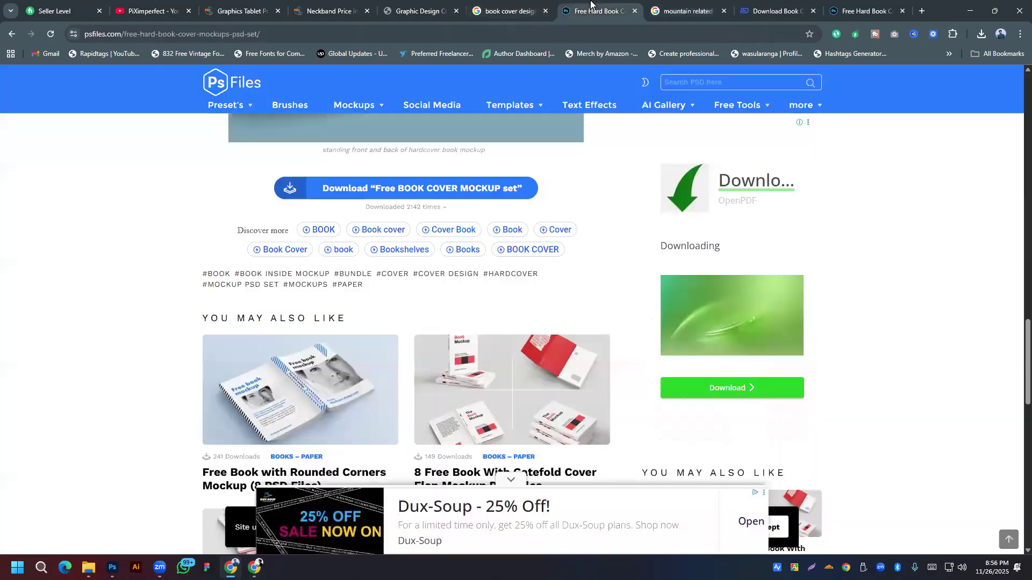
# Step: Browse the psfiles hardcover mockup page, then return to the book cover design image results
pyautogui.click(594, 11)
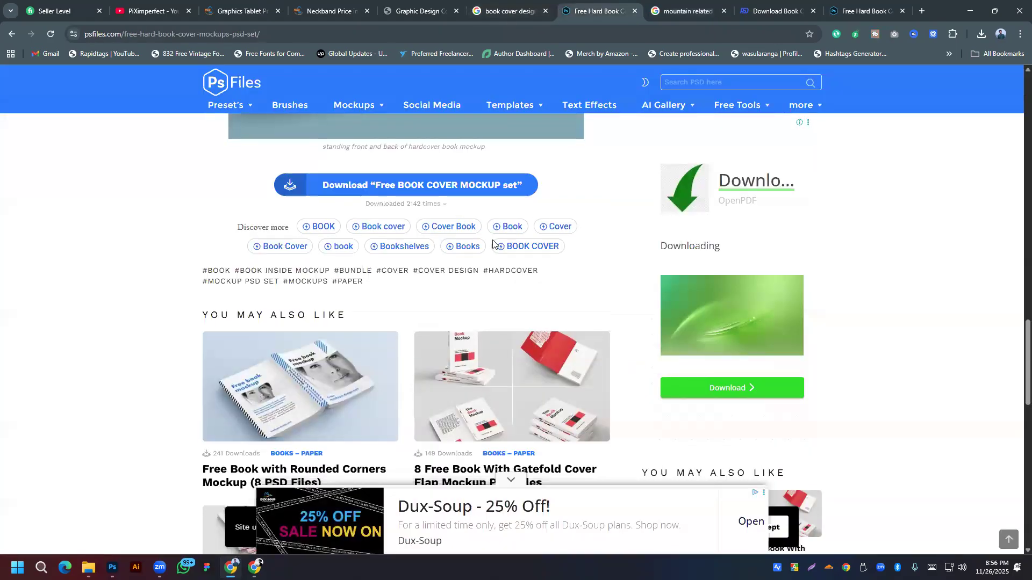
pyautogui.scroll(-9, 492, 243)
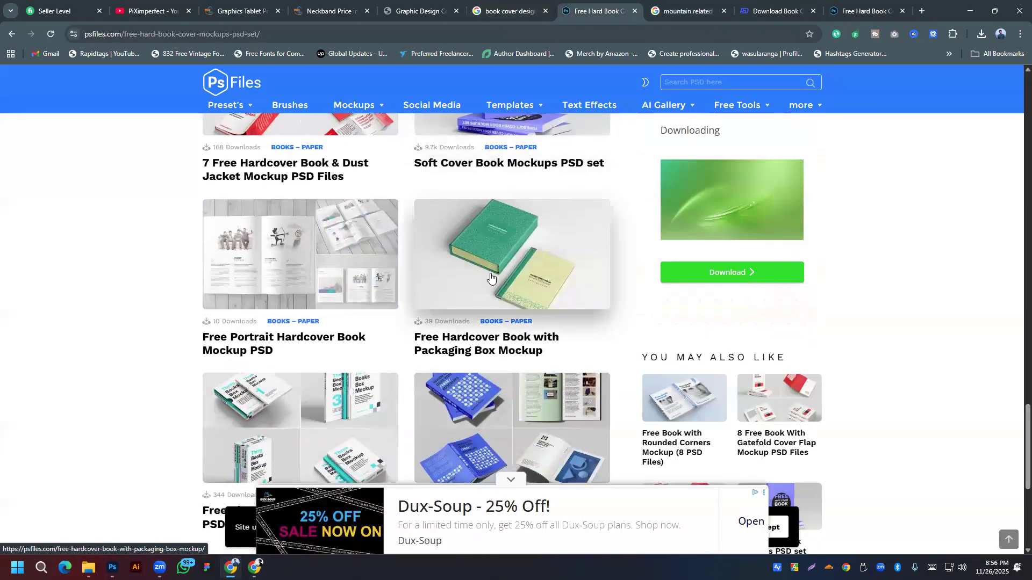
pyautogui.scroll(-6, 490, 278)
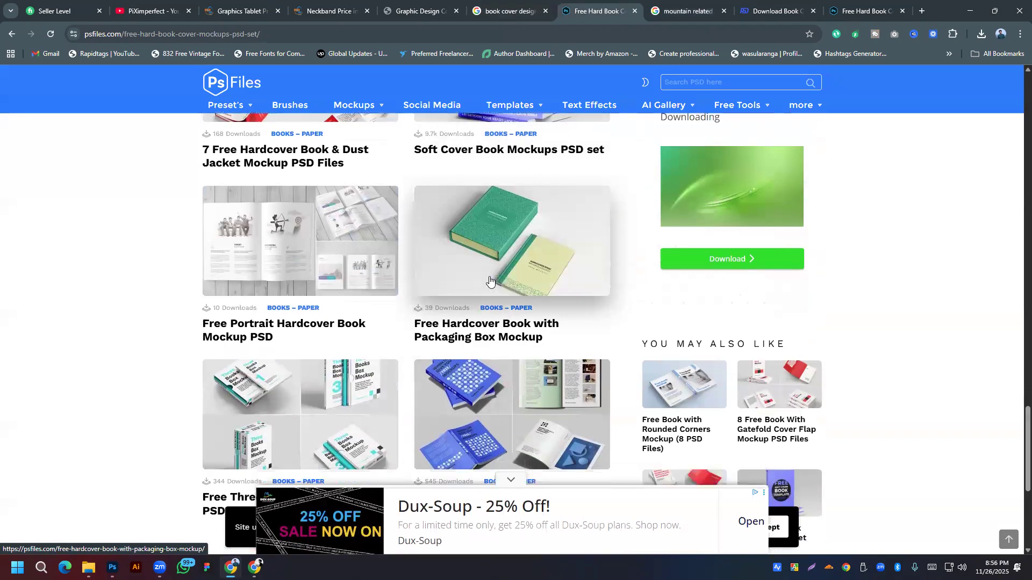
pyautogui.scroll(20, 489, 277)
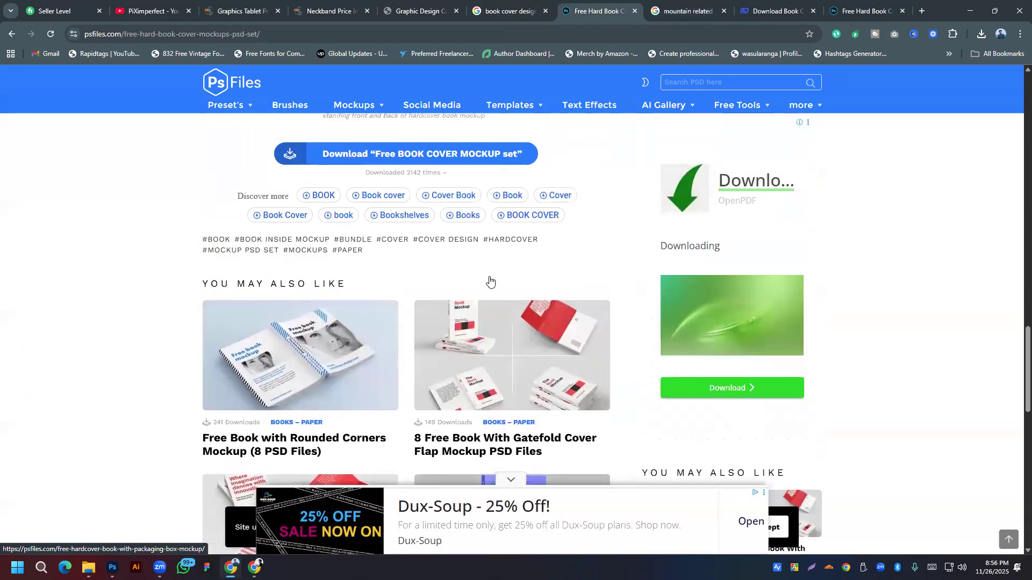
pyautogui.scroll(15, 490, 277)
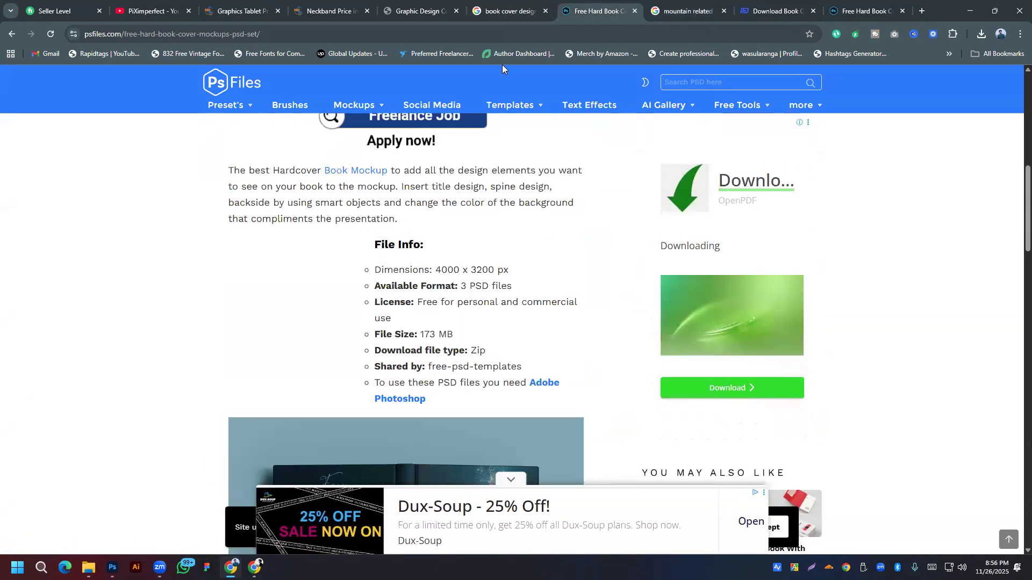
pyautogui.click(496, 5)
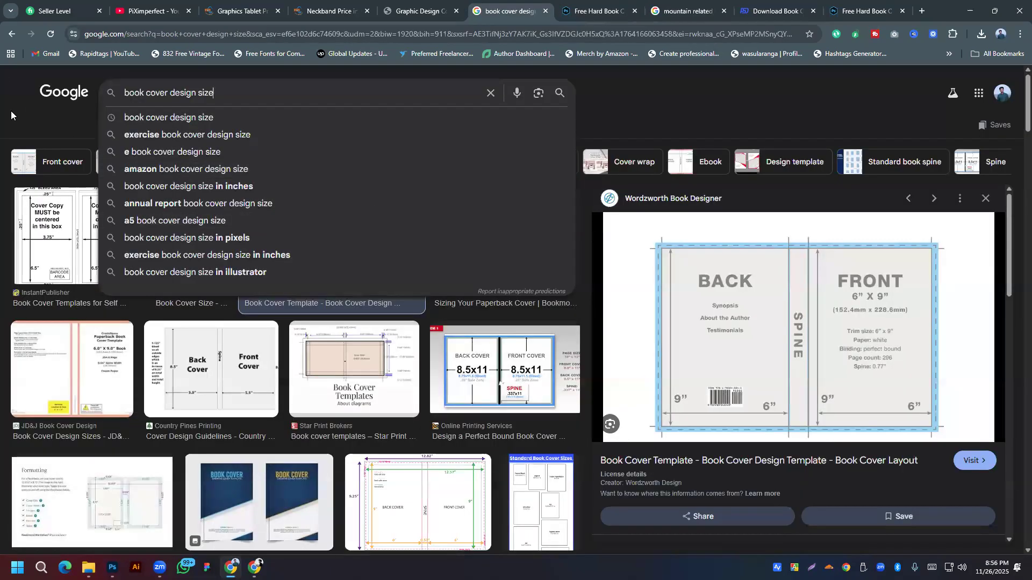
pyautogui.click(13, 116)
# Step: Change the Google Images query to 'book mockup' and run the search
pyautogui.click(236, 94)
pyautogui.moveTo(221, 93); pyautogui.dragTo(154, 95)
pyautogui.press('BackSpace')
pyautogui.press('BackSpace')
pyautogui.write('mo')
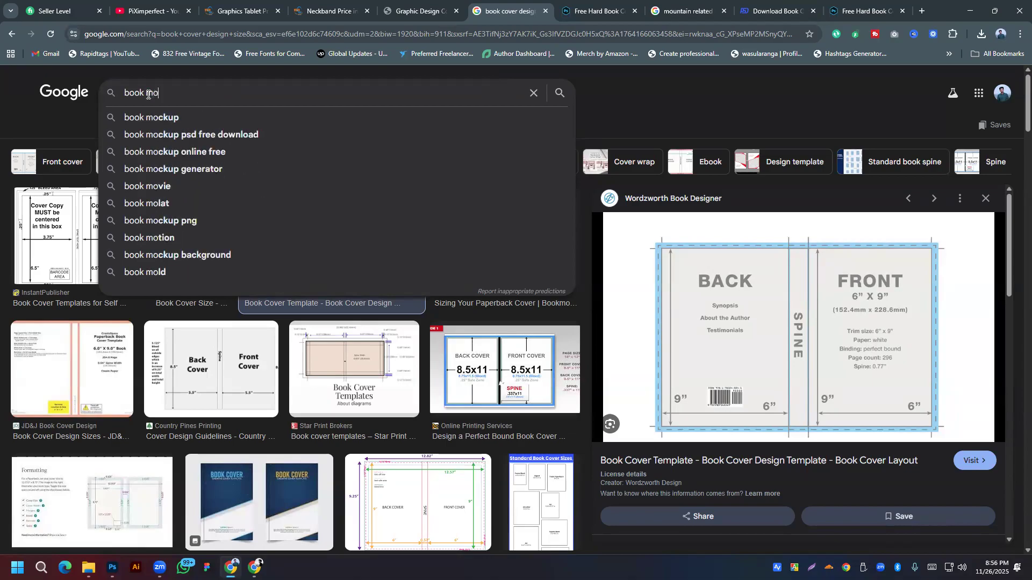
pyautogui.write('ckup')
pyautogui.press('Return')
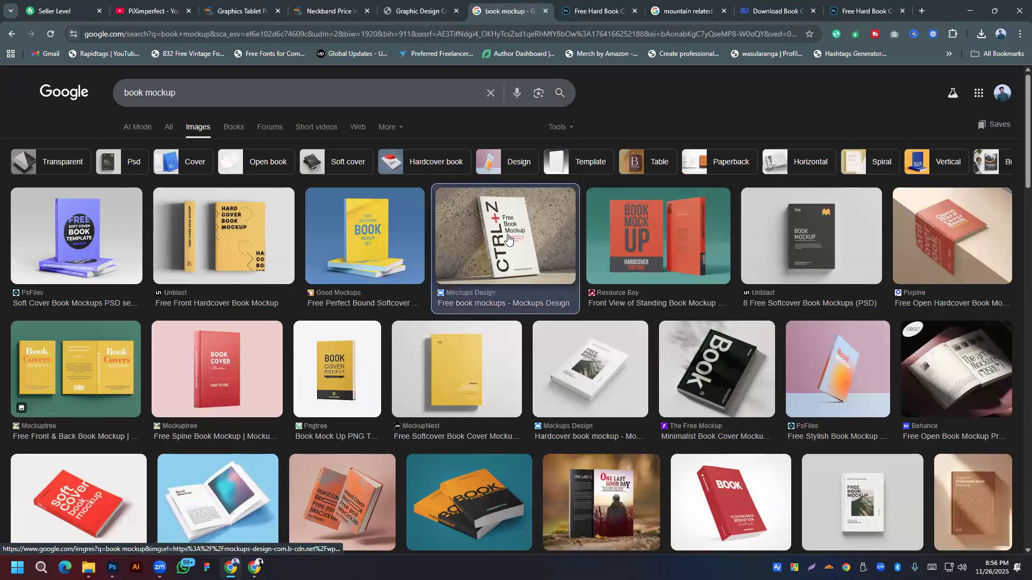
# Step: Save the CTRL+Z book mockup image as Book_Cover_Mockup.jpg and open the download
pyautogui.click(527, 258)
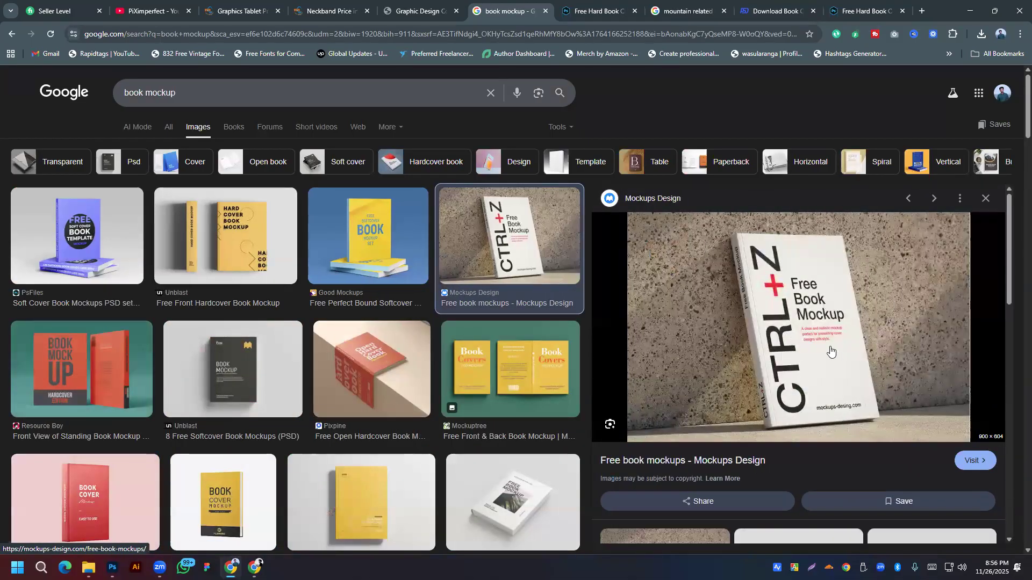
pyautogui.rightClick(777, 261)
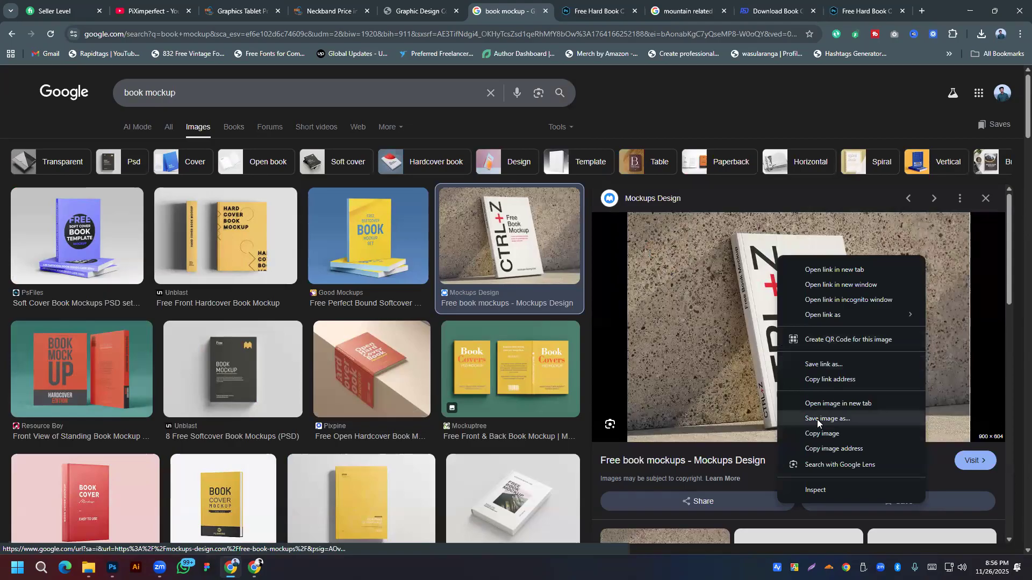
pyautogui.click(817, 420)
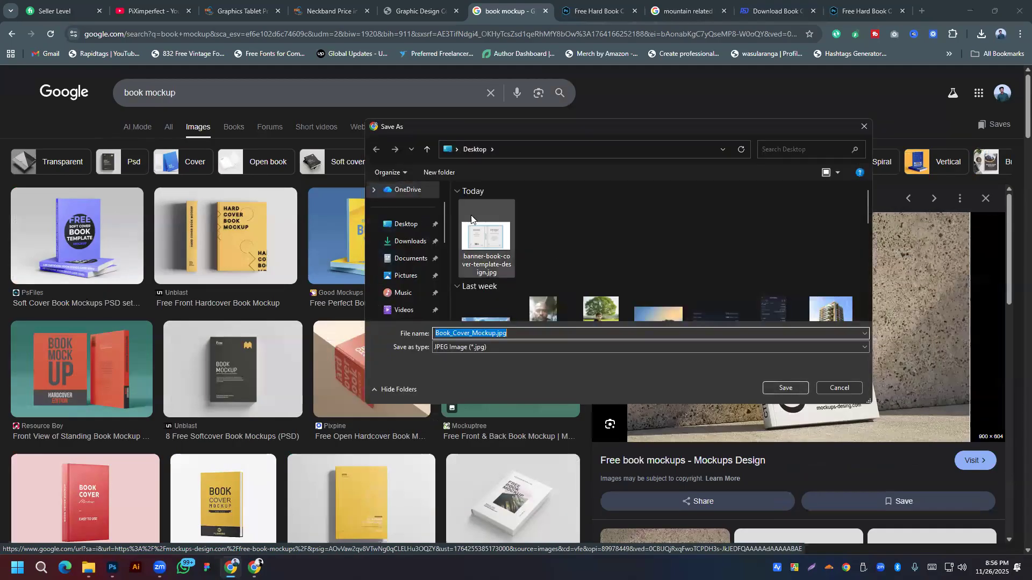
pyautogui.click(786, 388)
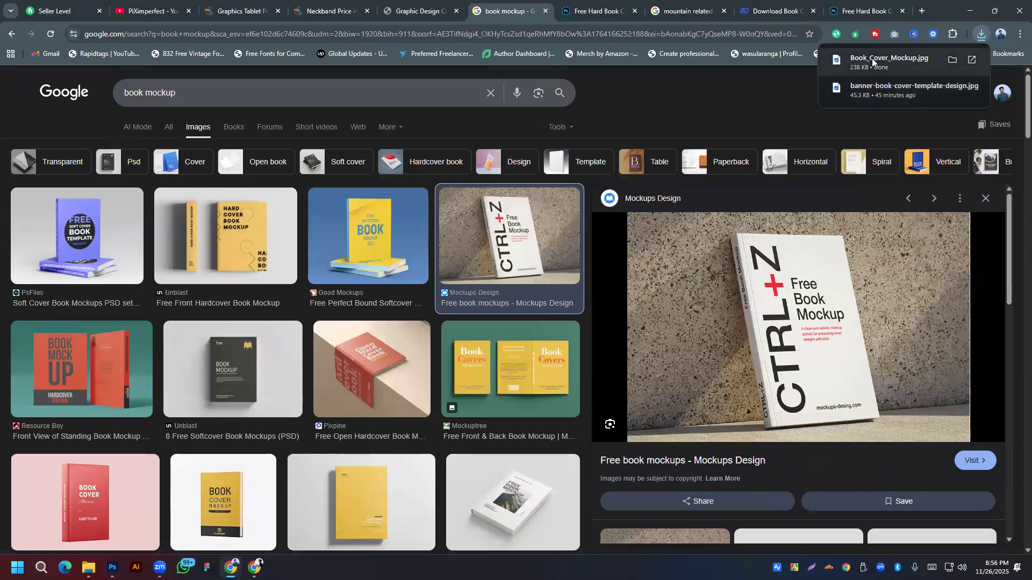
pyautogui.click(869, 57)
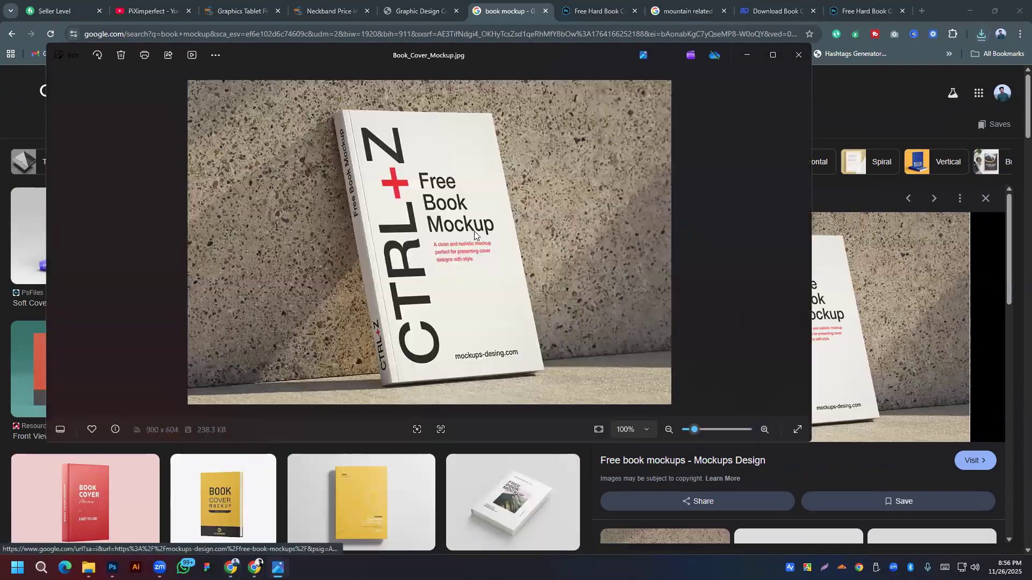
# Step: Open Book_Cover_Mockup.jpg from the Desktop as a new Photoshop document
pyautogui.click(797, 54)
pyautogui.click(112, 568)
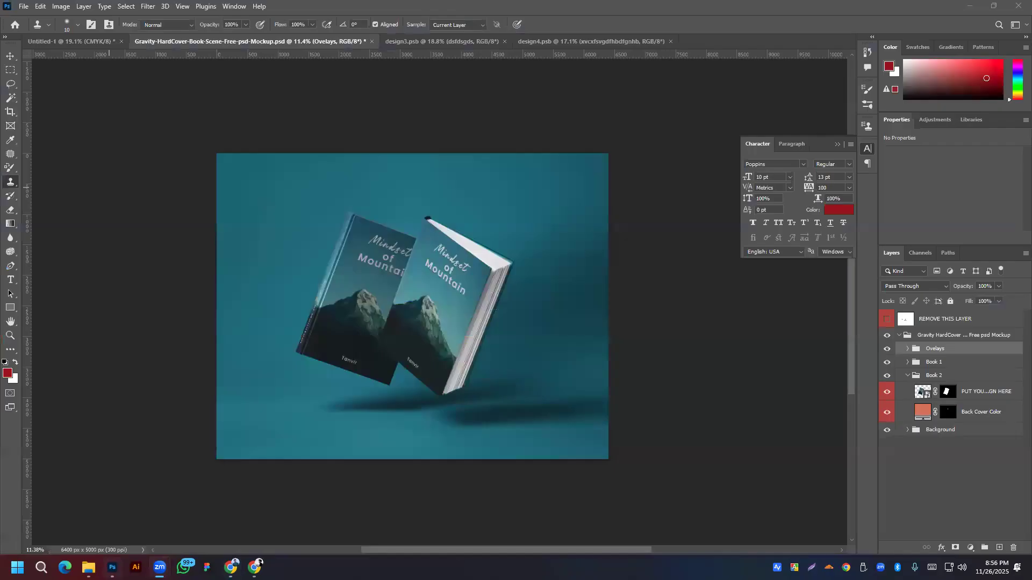
pyautogui.click(24, 6)
pyautogui.click(37, 27)
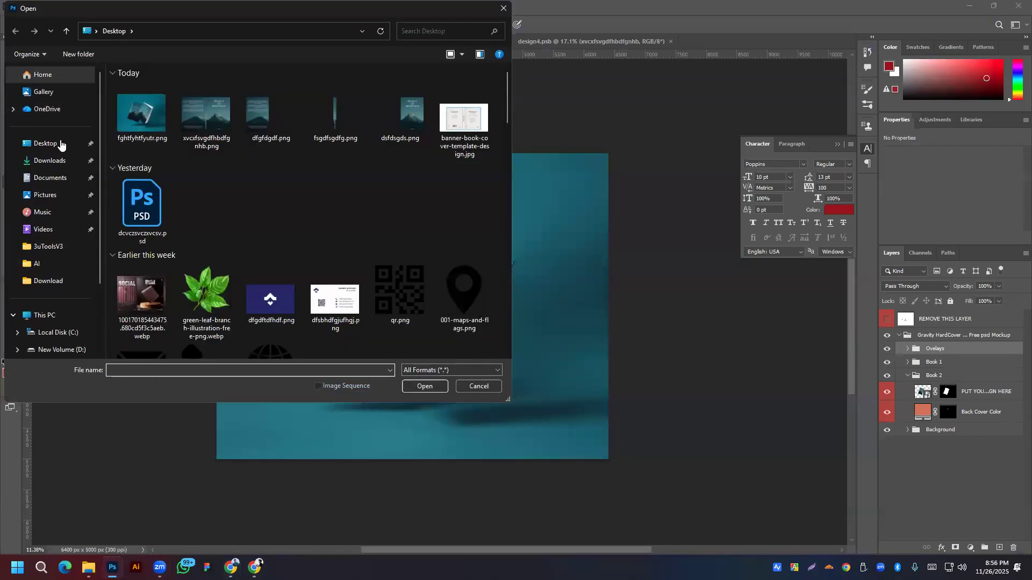
pyautogui.click(48, 161)
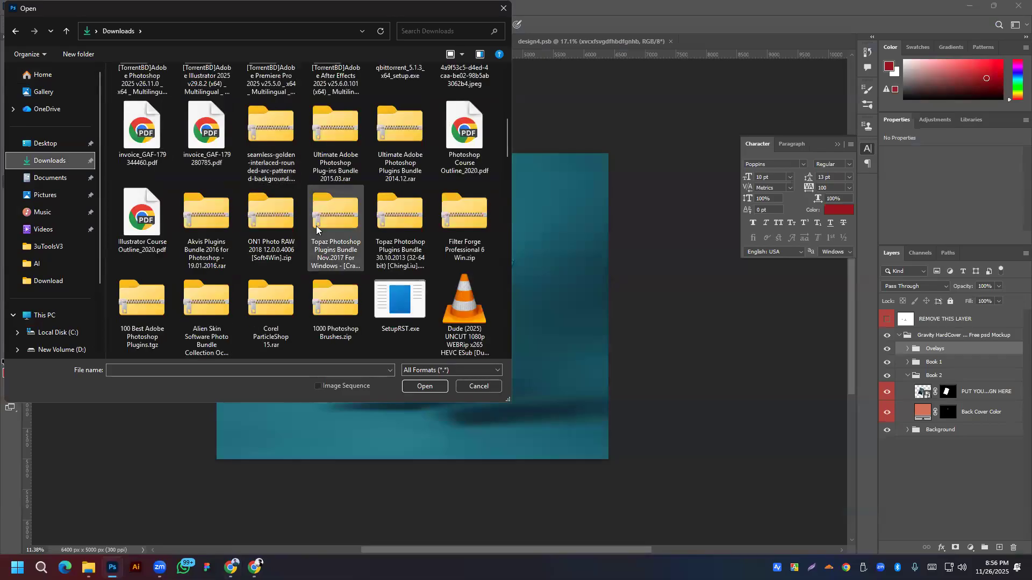
pyautogui.click(64, 143)
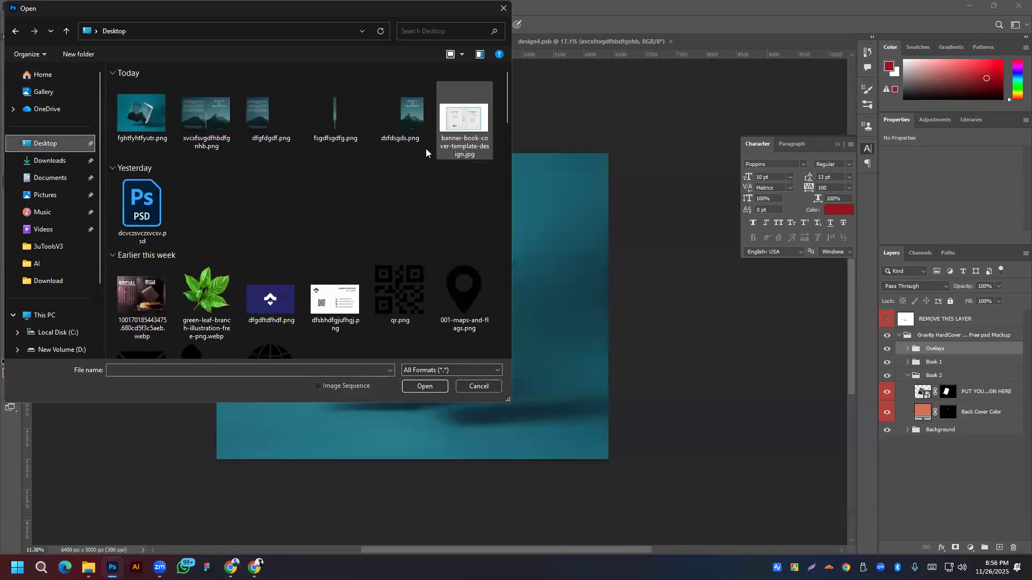
pyautogui.scroll(-15, 342, 161)
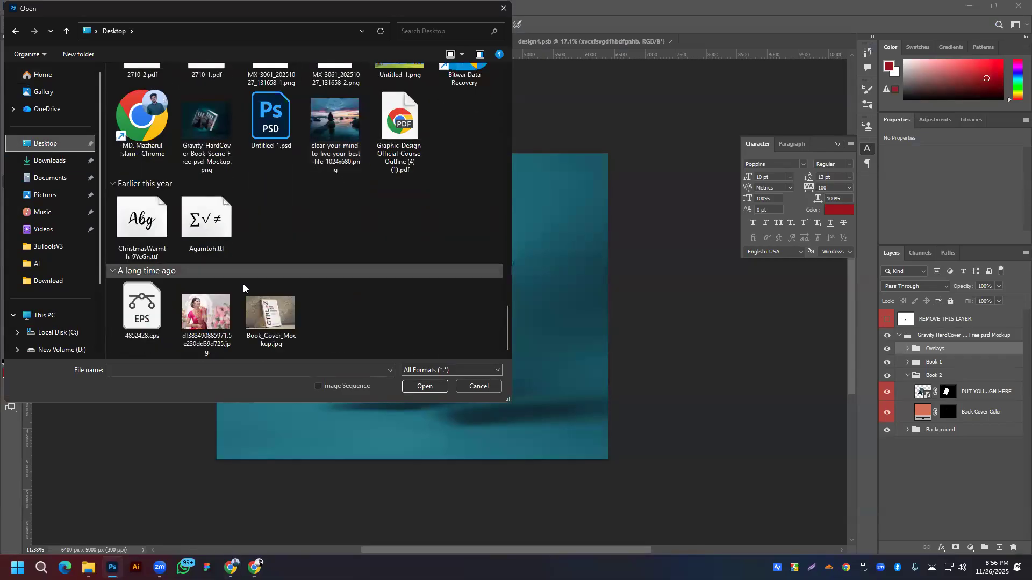
pyautogui.doubleClick(281, 313)
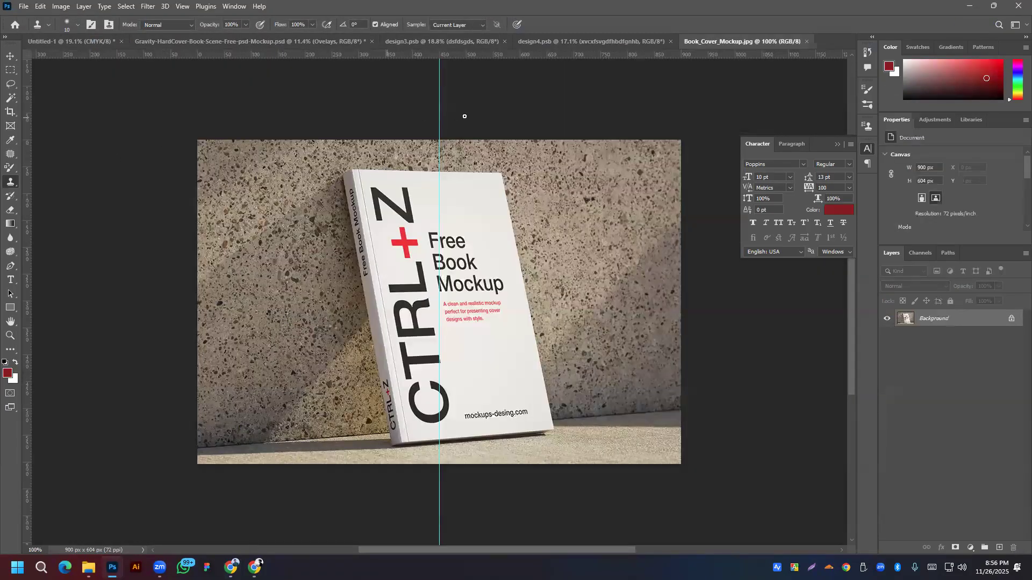
# Step: Dismiss the clone stamp error and drag both stray guides off the canvas
pyautogui.click(442, 104)
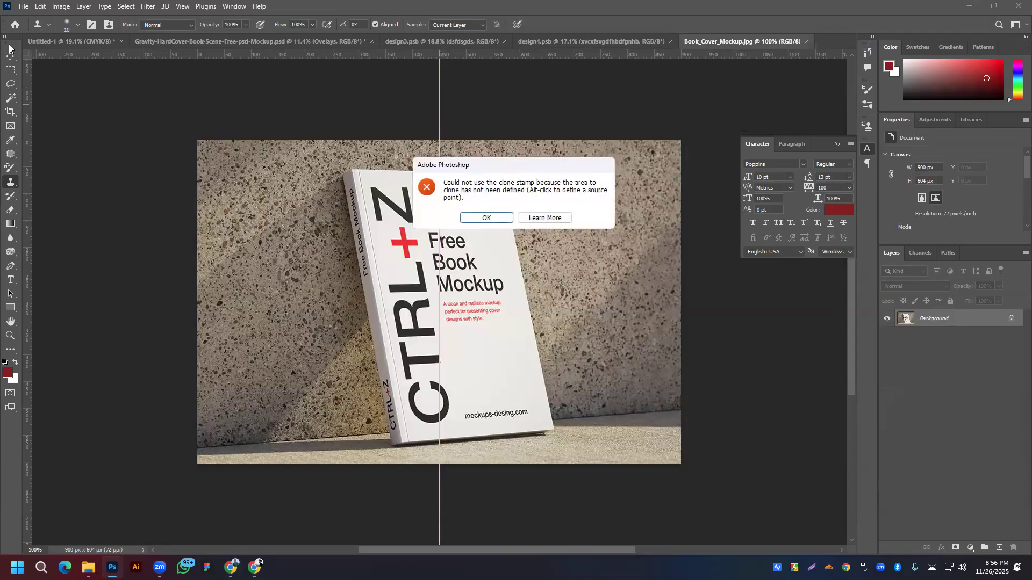
pyautogui.click(486, 217)
pyautogui.press('v')
pyautogui.moveTo(439, 102); pyautogui.dragTo(8, 129)
pyautogui.moveTo(439, 87); pyautogui.dragTo(22, 102)
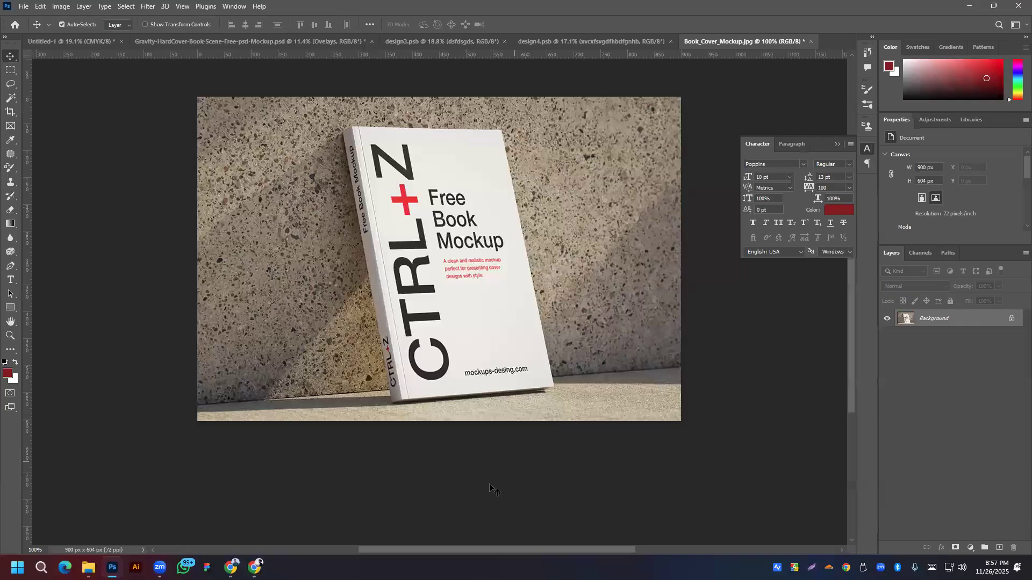
# Step: Unlock the Background photo into Layer 0 and add an empty Layer 1 above it
pyautogui.hotkey('alt', 'Tab')
pyautogui.scroll(2, 409, 287)
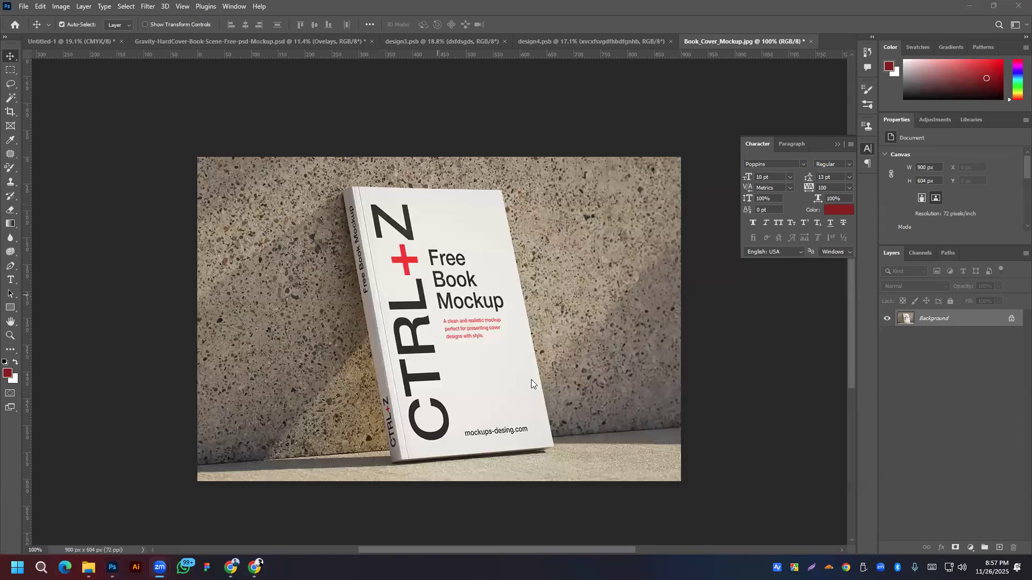
pyautogui.click(1012, 321)
pyautogui.click(1011, 320)
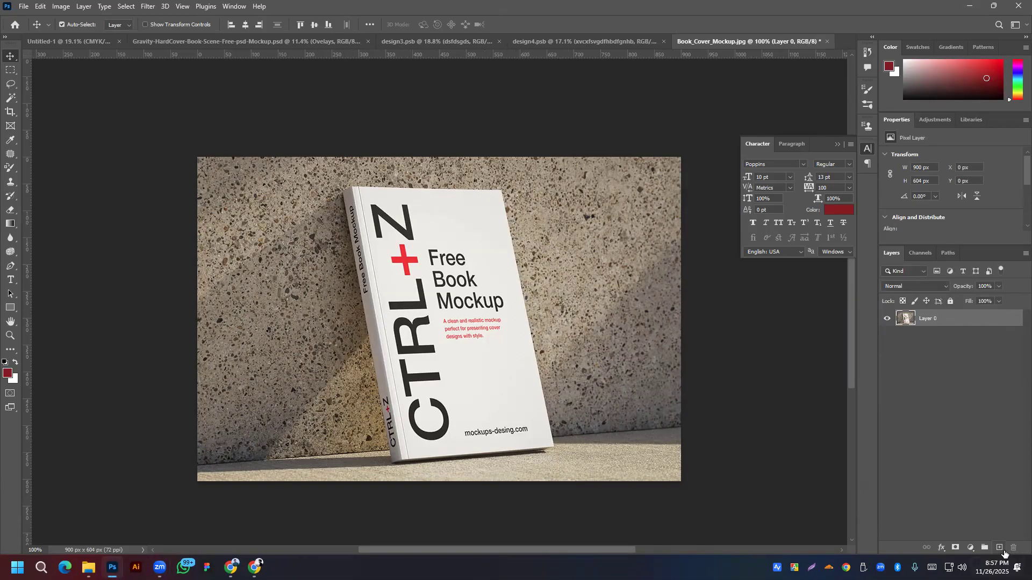
pyautogui.click(999, 549)
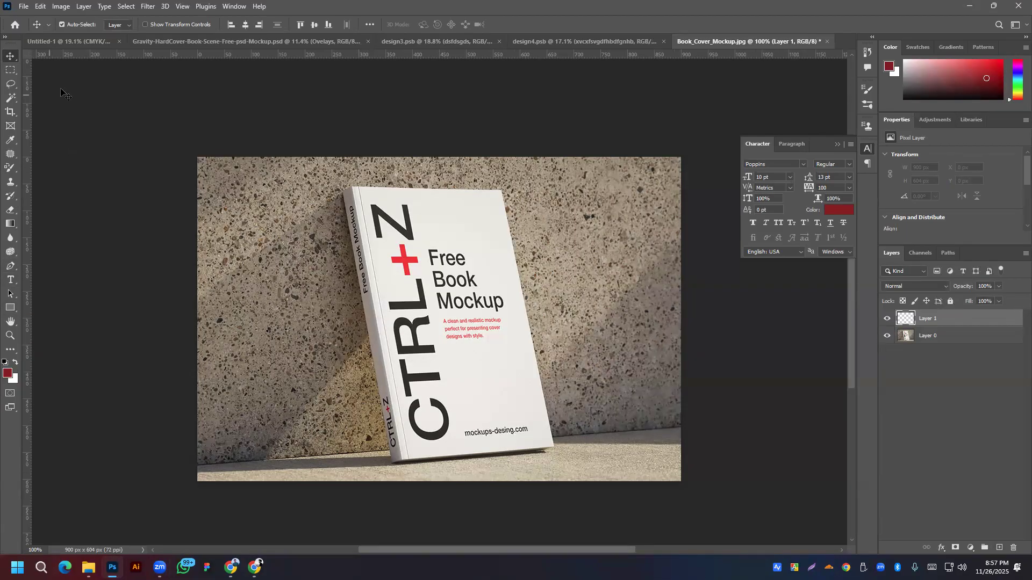
pyautogui.click(148, 7)
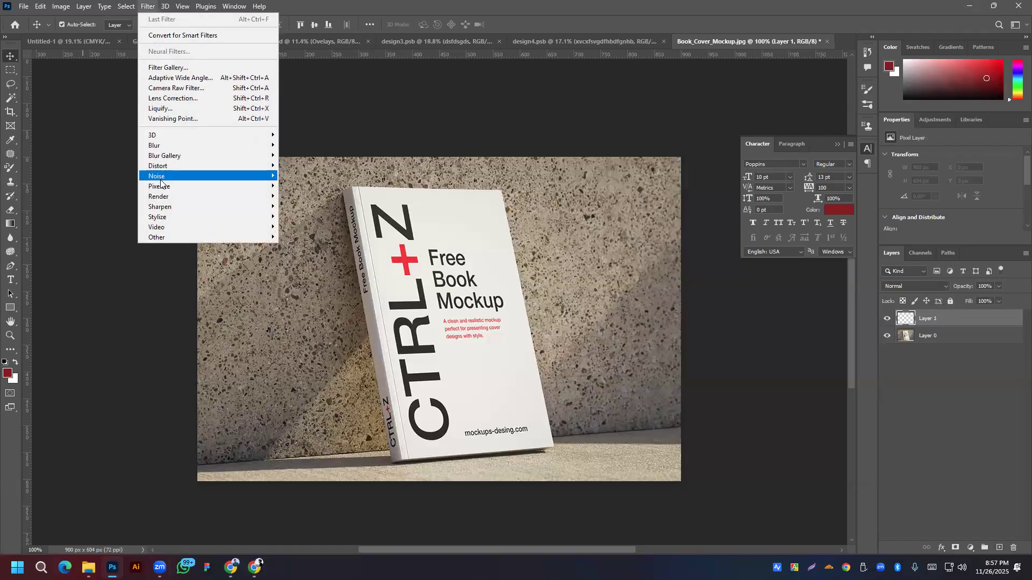
# Step: Draw a Vanishing Point plane on the leaning book's front-cover corners and accept it
pyautogui.click(175, 117)
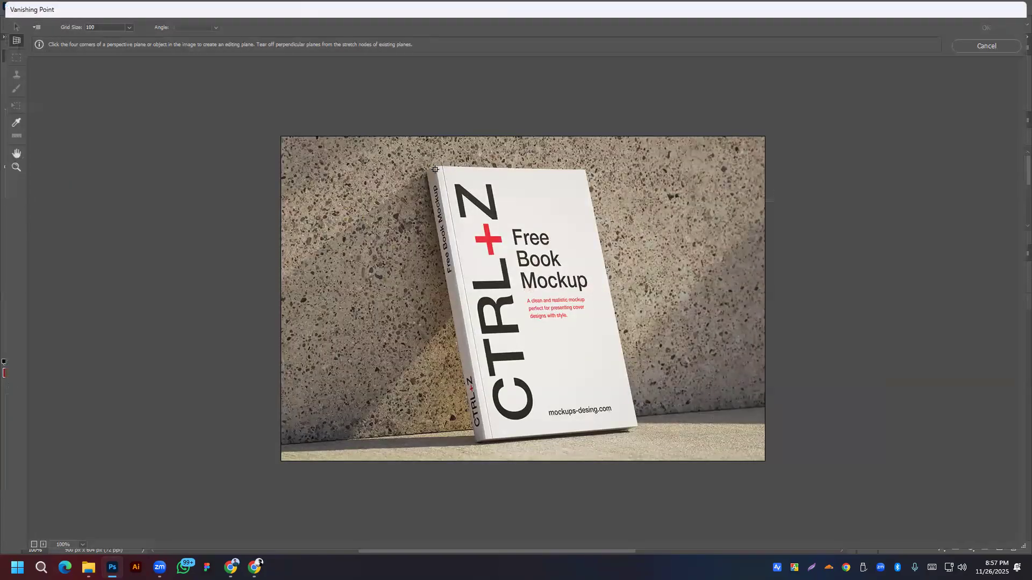
pyautogui.click(436, 166)
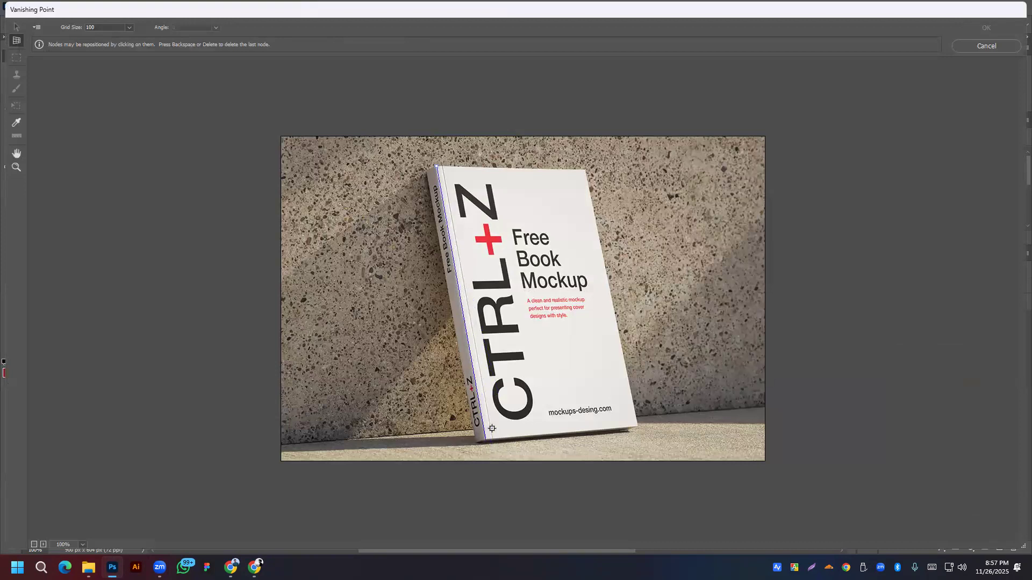
pyautogui.click(638, 428)
pyautogui.click(585, 169)
pyautogui.click(434, 165)
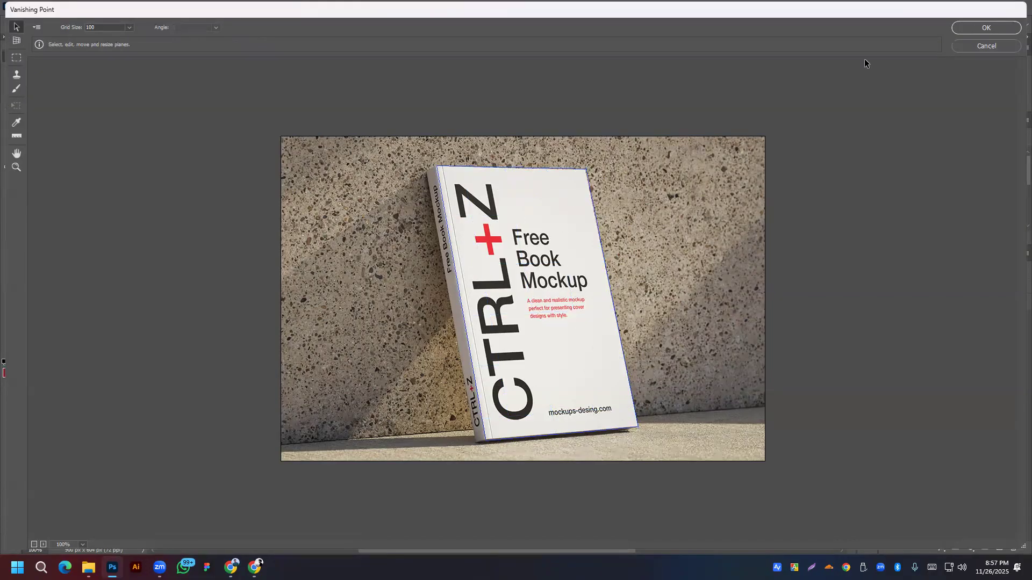
pyautogui.click(992, 27)
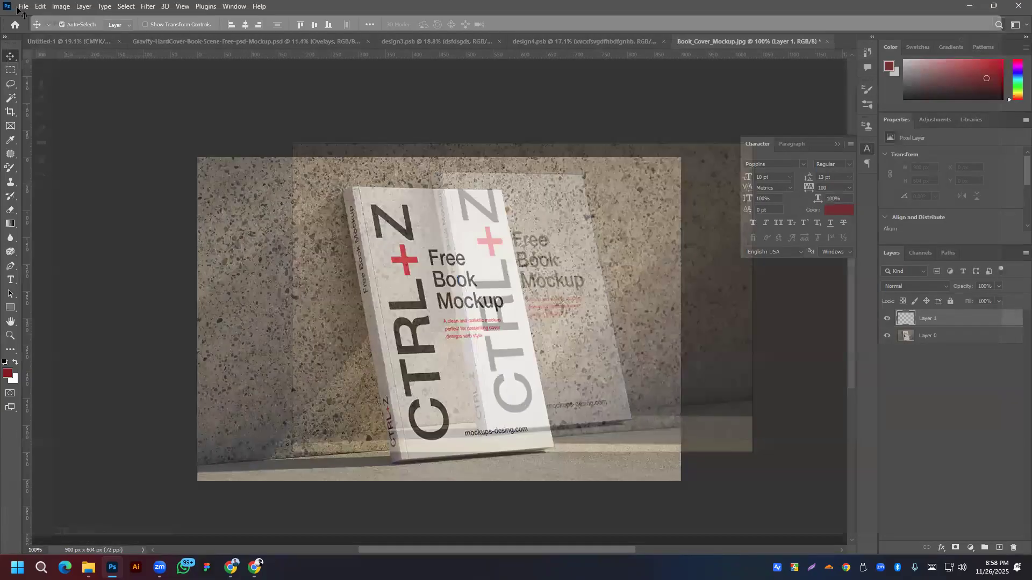
pyautogui.click(22, 7)
# Step: Place dsfdsgds.png as an embedded image, then copy its cover design
pyautogui.click(54, 221)
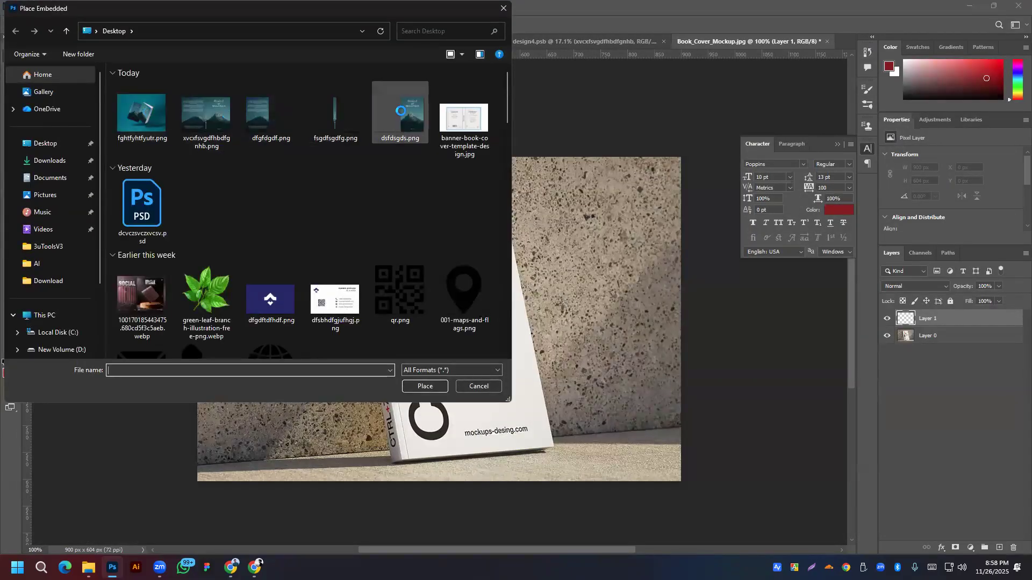
pyautogui.click(405, 112)
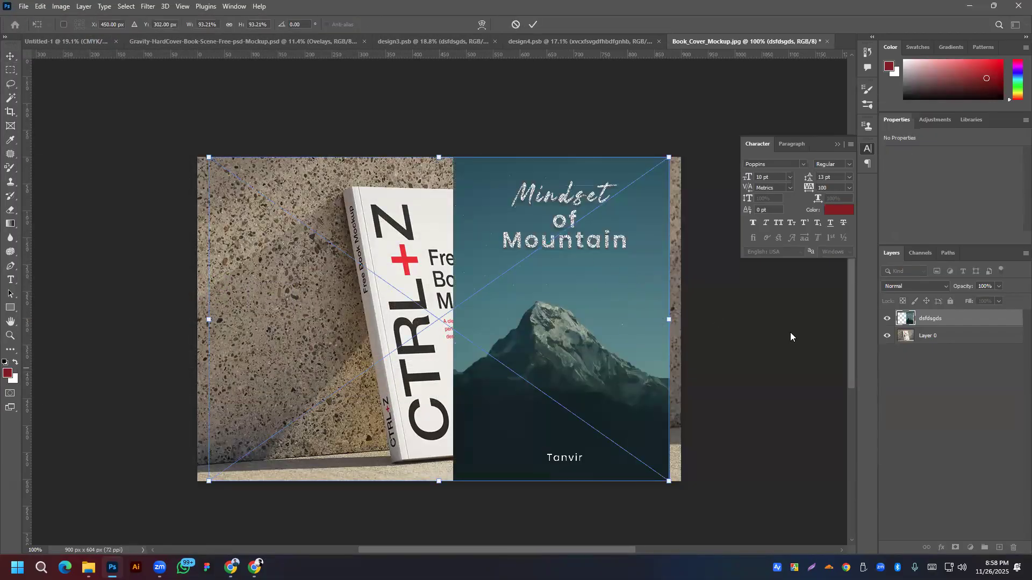
pyautogui.press('Return')
pyautogui.keyDown('ctrl'); pyautogui.click(909, 321); pyautogui.keyUp('ctrl')
pyautogui.hotkey('ctrl', 'c')
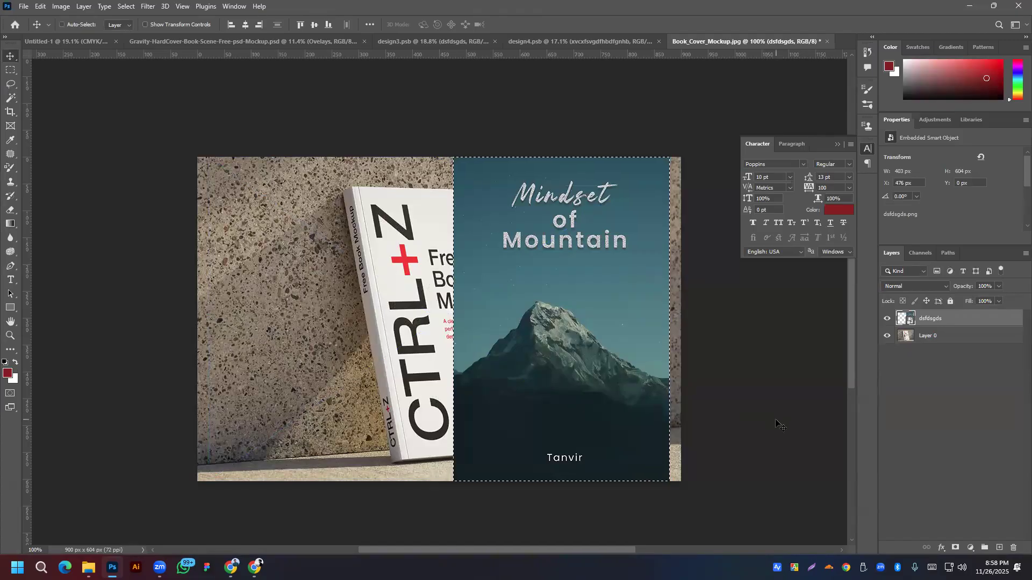
pyautogui.hotkey('ctrl', 'd')
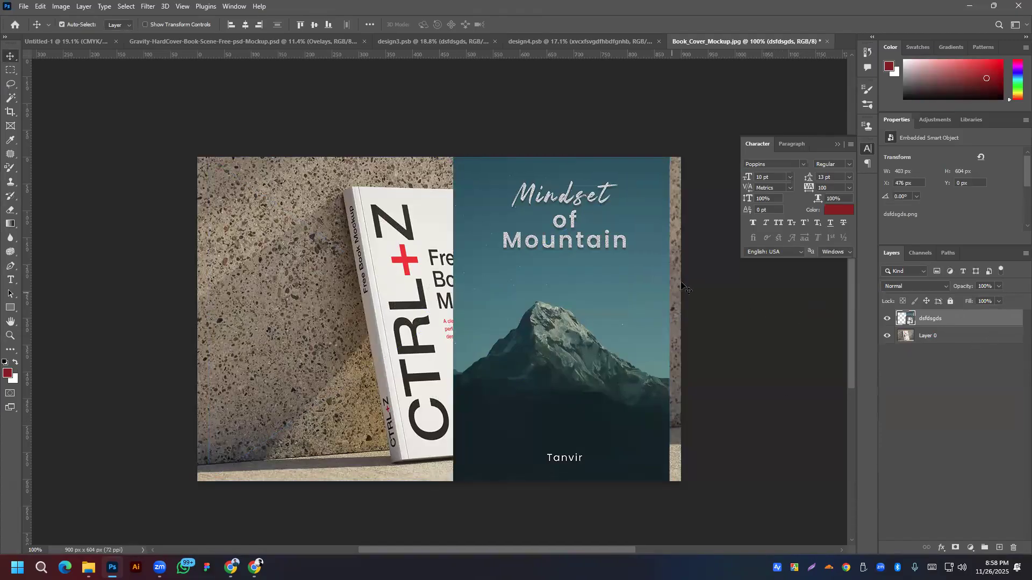
# Step: Hide the cover layer beneath Layer 0 and add an empty Layer 1 above the photo
pyautogui.click(887, 318)
pyautogui.moveTo(912, 331); pyautogui.dragTo(959, 350)
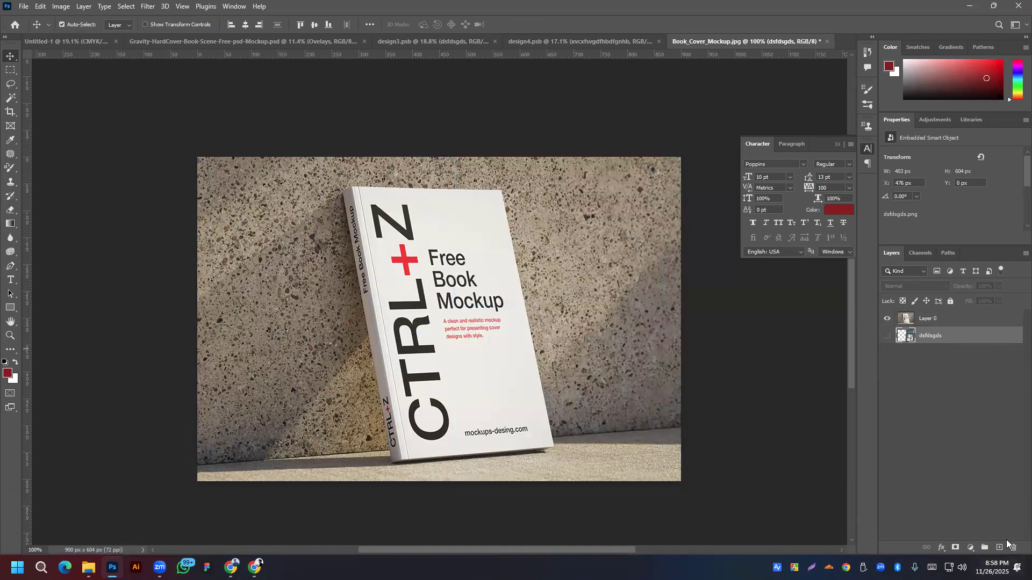
pyautogui.click(927, 318)
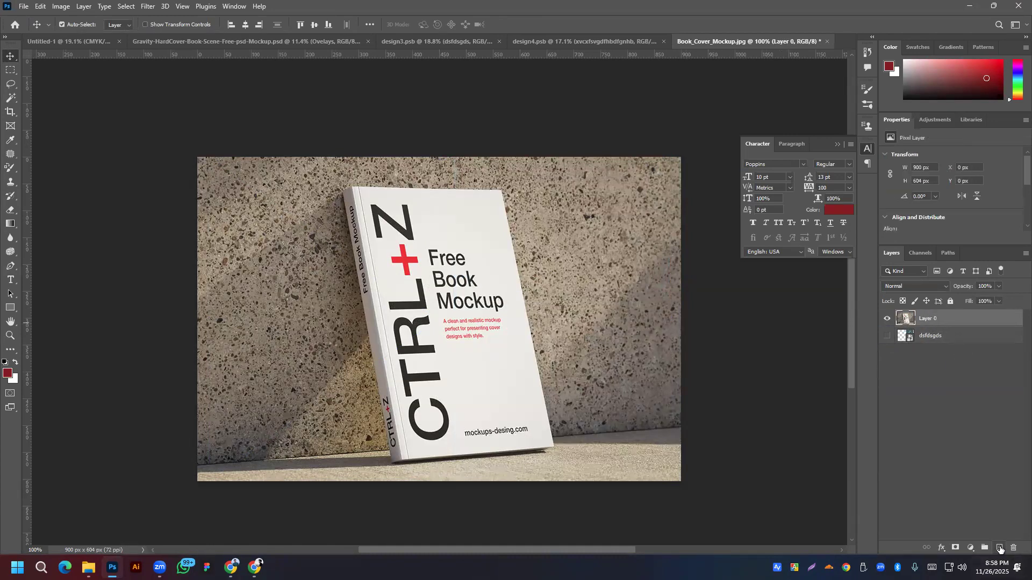
pyautogui.click(1000, 548)
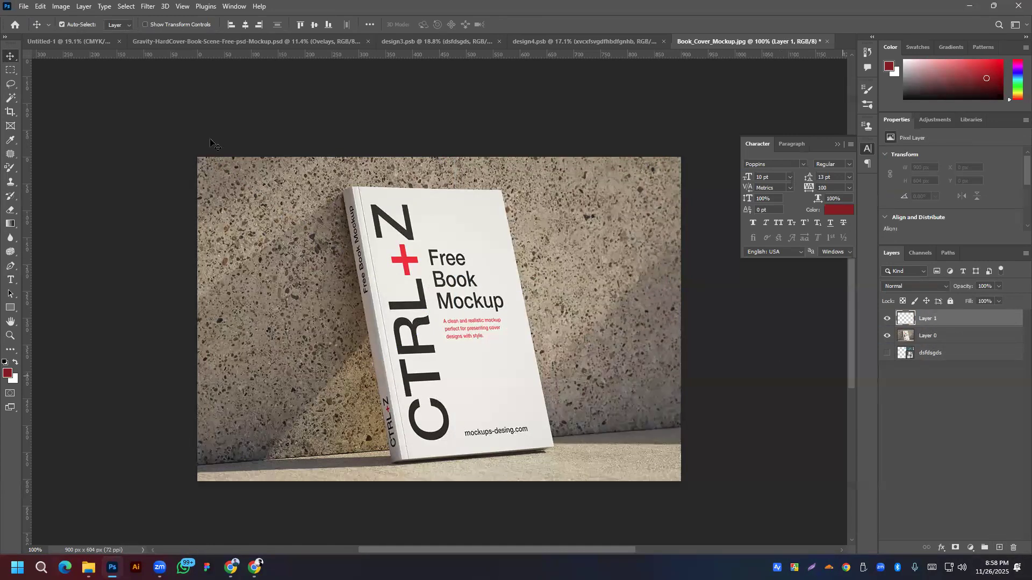
pyautogui.click(147, 6)
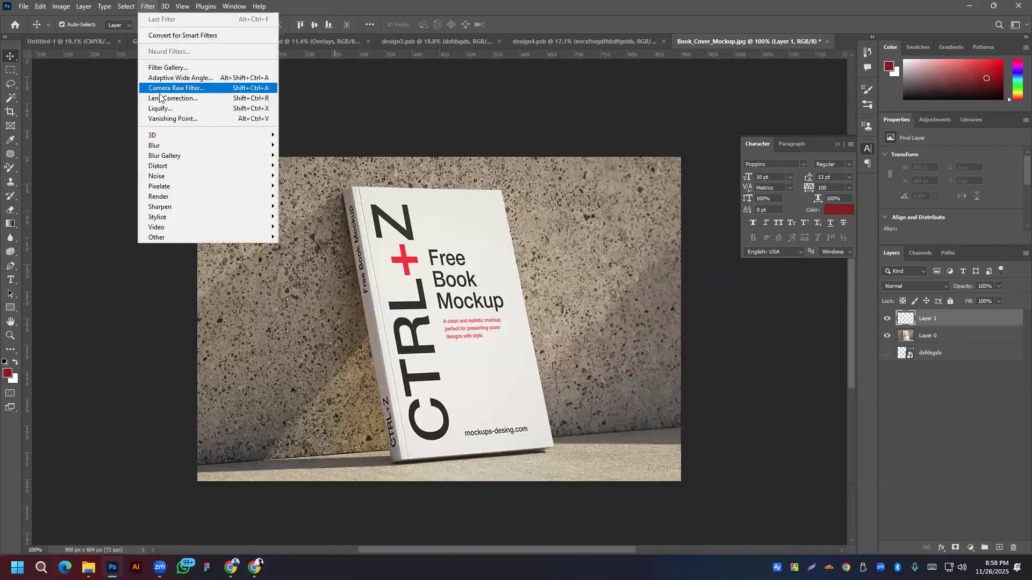
# Step: Paste the cover in Vanishing Point, scale it down and drag it onto the book's plane
pyautogui.click(170, 119)
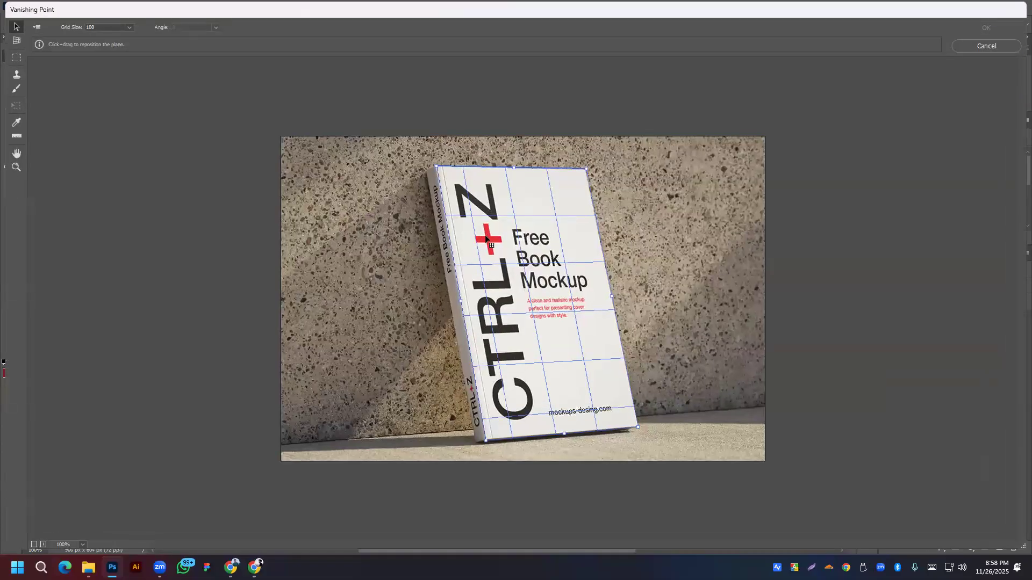
pyautogui.click(437, 167)
pyautogui.hotkey('ctrl', 'v')
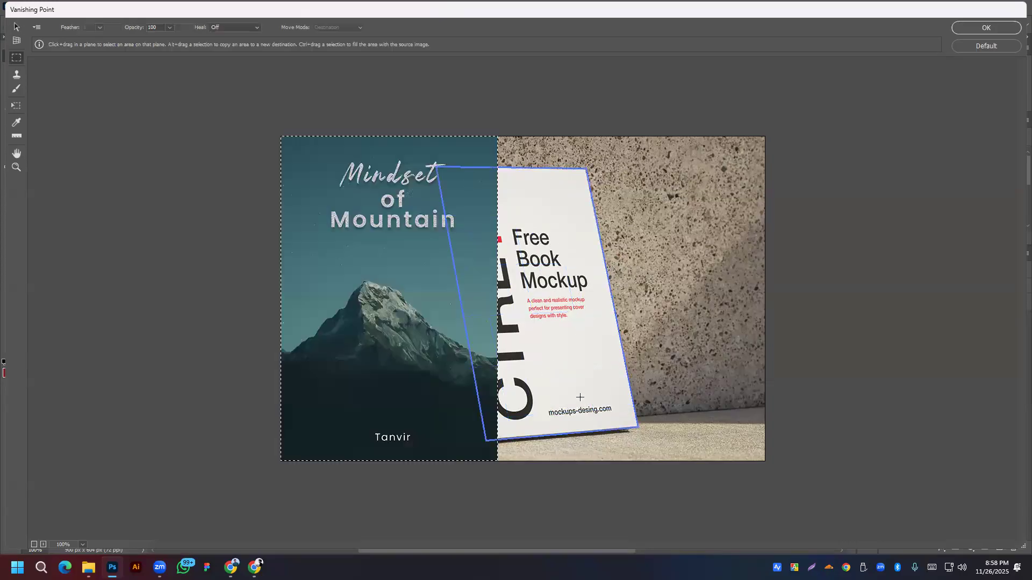
pyautogui.press('t')
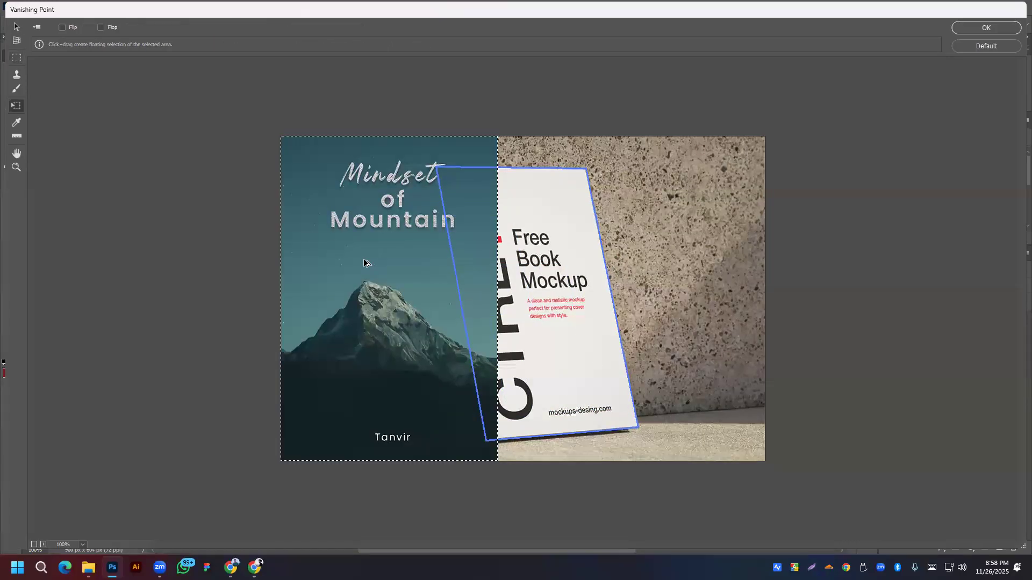
pyautogui.moveTo(280, 135); pyautogui.dragTo(321, 196)
pyautogui.moveTo(399, 387); pyautogui.dragTo(542, 385)
# Step: Fine-tune the cover's size and position to fill the book front exactly, then apply
pyautogui.moveTo(519, 185)
pyautogui.mouseDown()
pyautogui.moveTo(518, 162)
pyautogui.moveTo(517, 176)
pyautogui.mouseUp()
pyautogui.press('alt')
pyautogui.moveTo(518, 266); pyautogui.dragTo(535, 272)
pyautogui.moveTo(451, 172); pyautogui.dragTo(474, 205)
pyautogui.moveTo(526, 295); pyautogui.dragTo(492, 283)
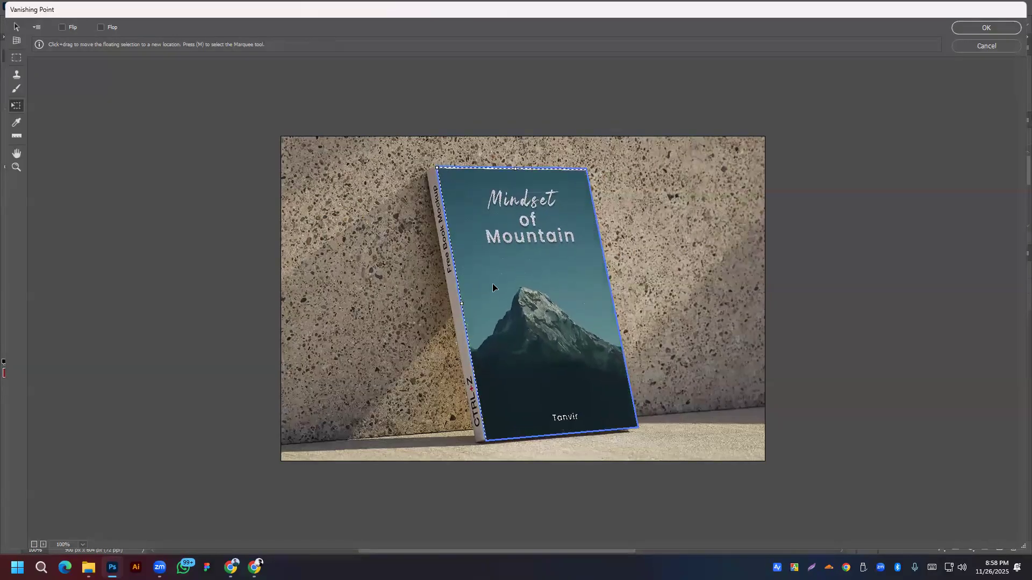
pyautogui.press('Up')
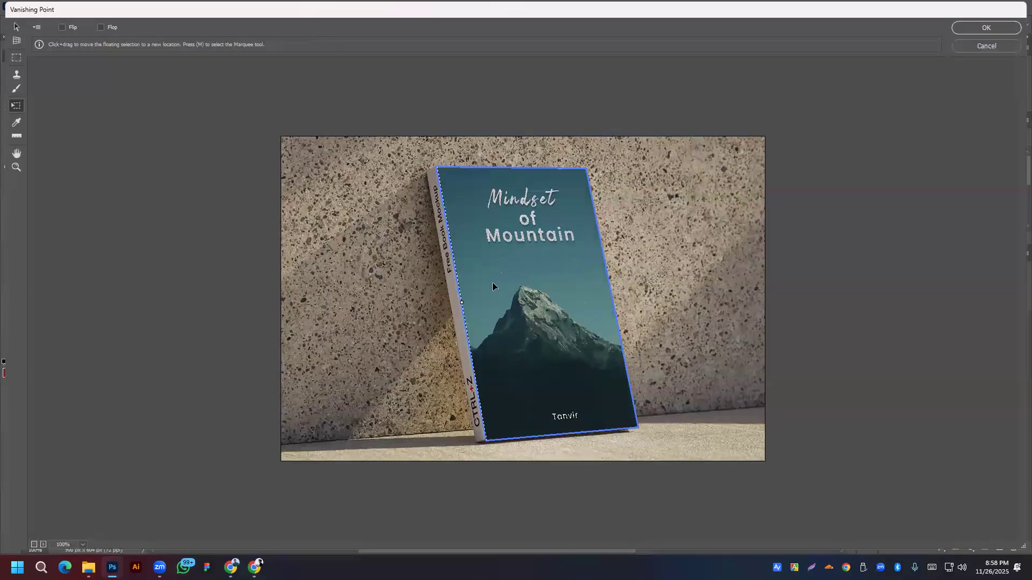
pyautogui.moveTo(547, 305); pyautogui.dragTo(546, 304)
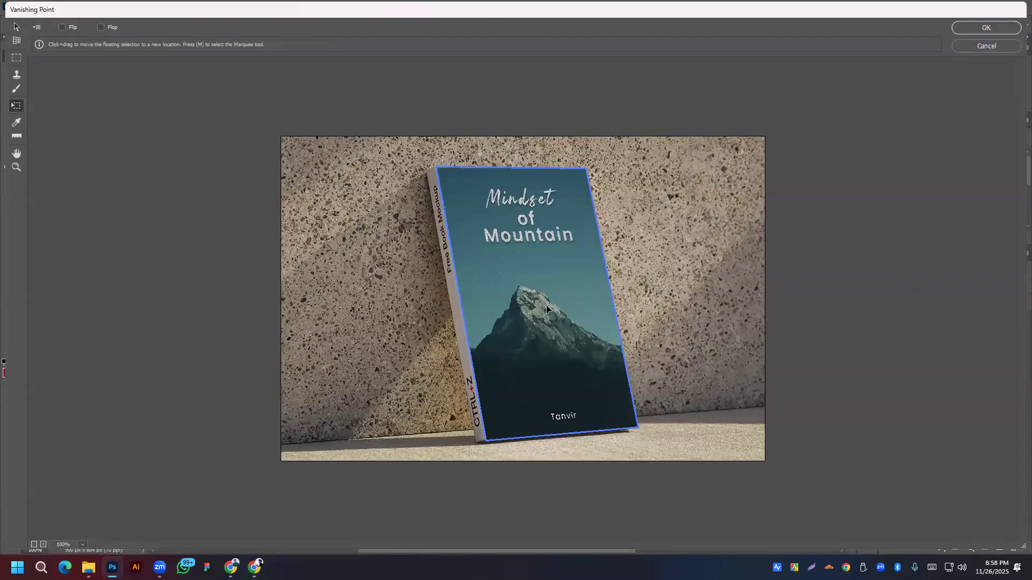
pyautogui.press('Right')
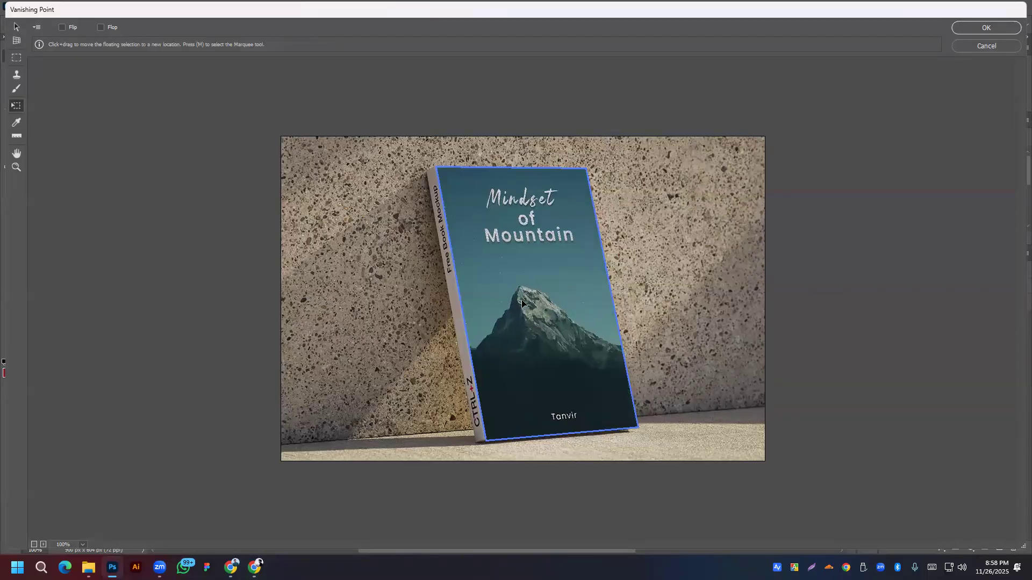
pyautogui.click(986, 30)
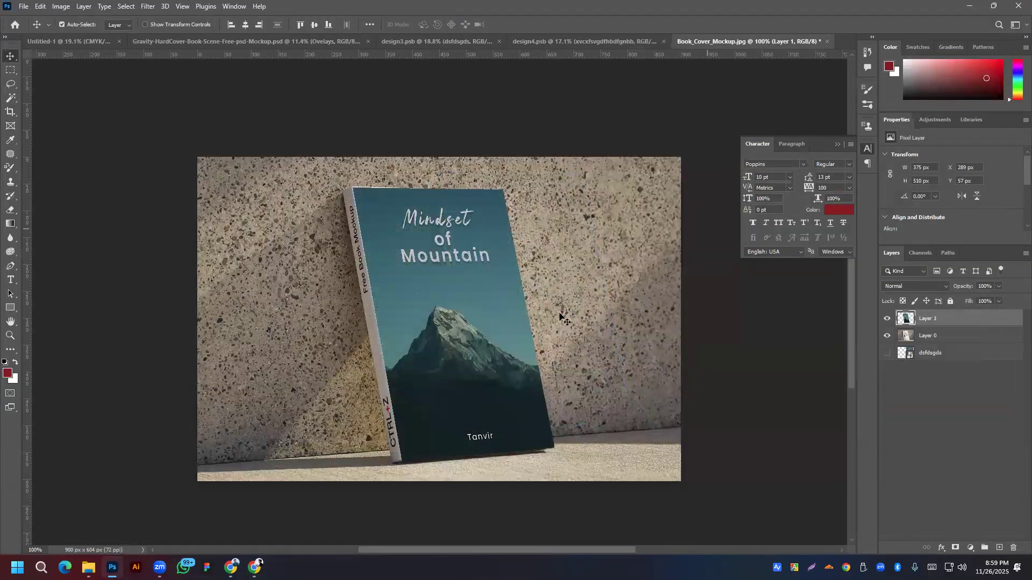
# Step: Nudge Layer 1's cover slightly up-right, trial the Blend If sliders, then cancel and select Layer 0
pyautogui.moveTo(434, 338); pyautogui.dragTo(438, 333)
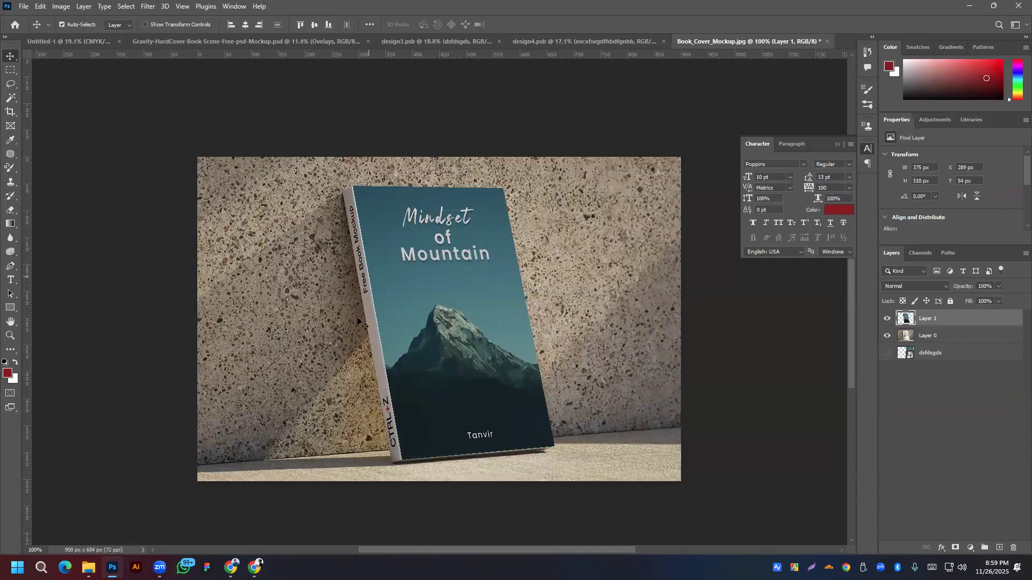
pyautogui.rightClick(947, 318)
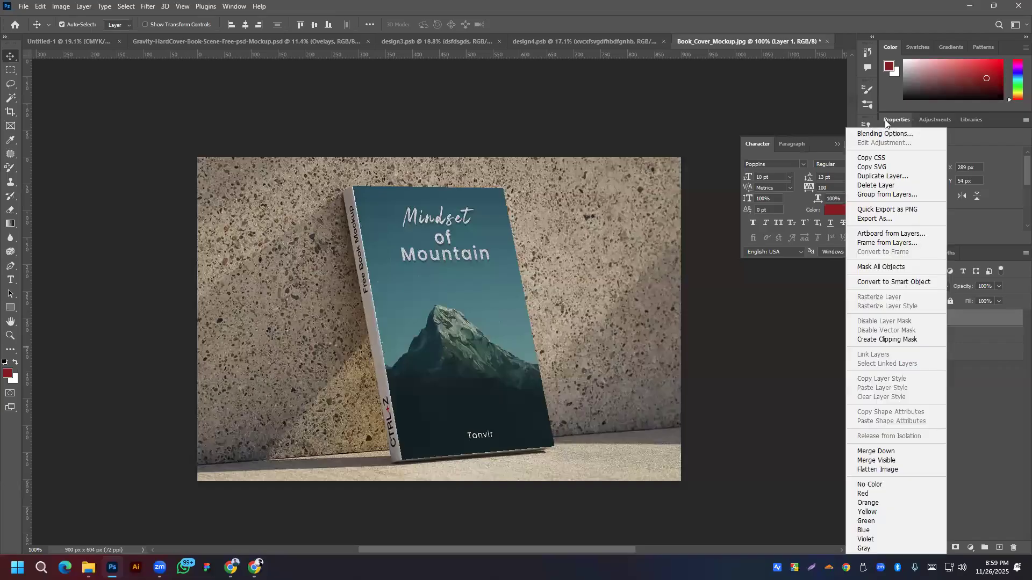
pyautogui.click(872, 135)
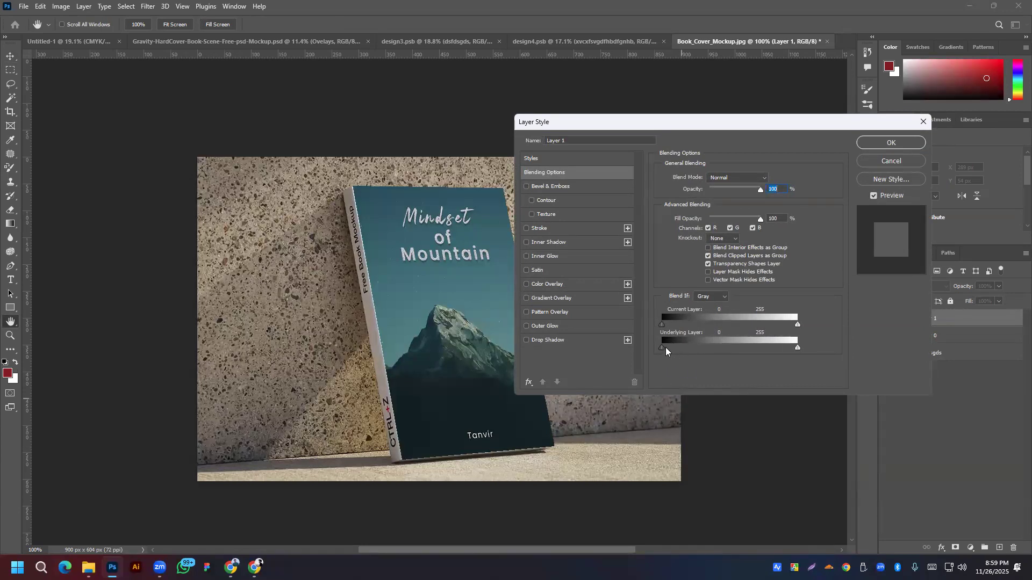
pyautogui.moveTo(665, 348); pyautogui.dragTo(666, 349)
pyautogui.moveTo(792, 348); pyautogui.dragTo(800, 348)
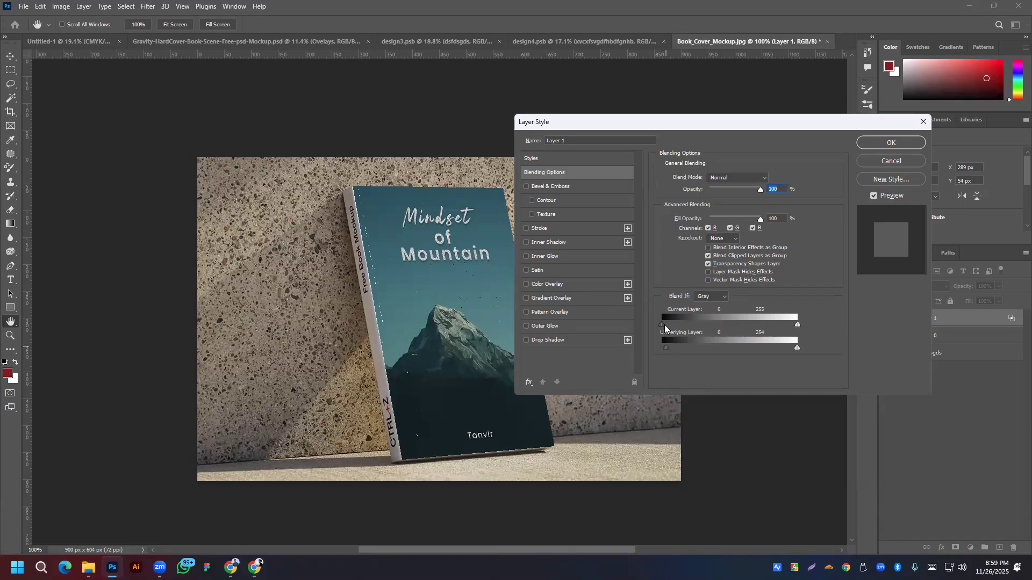
pyautogui.moveTo(665, 324); pyautogui.dragTo(670, 323)
pyautogui.moveTo(797, 324); pyautogui.dragTo(793, 326)
pyautogui.moveTo(671, 325); pyautogui.dragTo(663, 325)
pyautogui.click(893, 162)
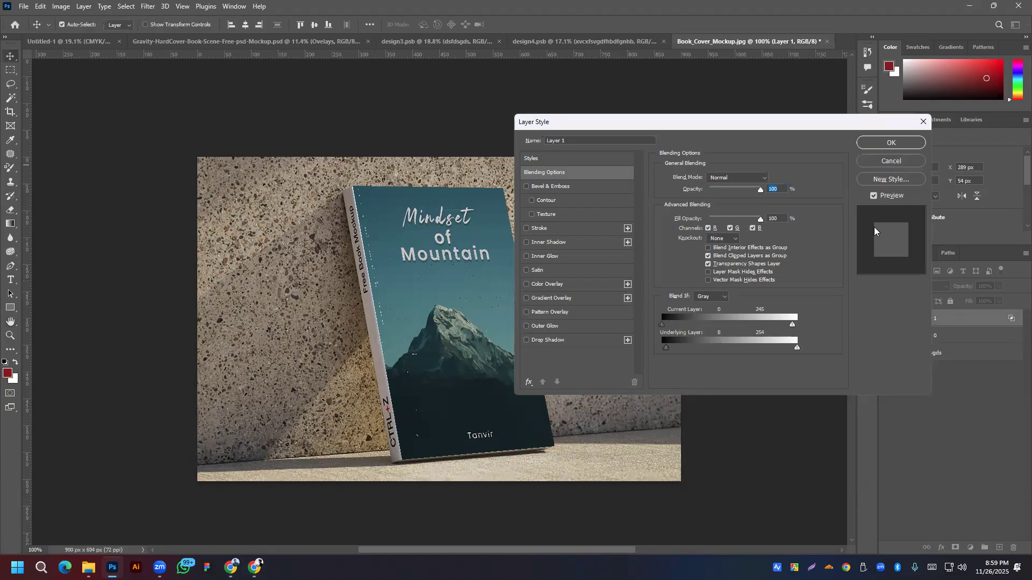
pyautogui.click(944, 336)
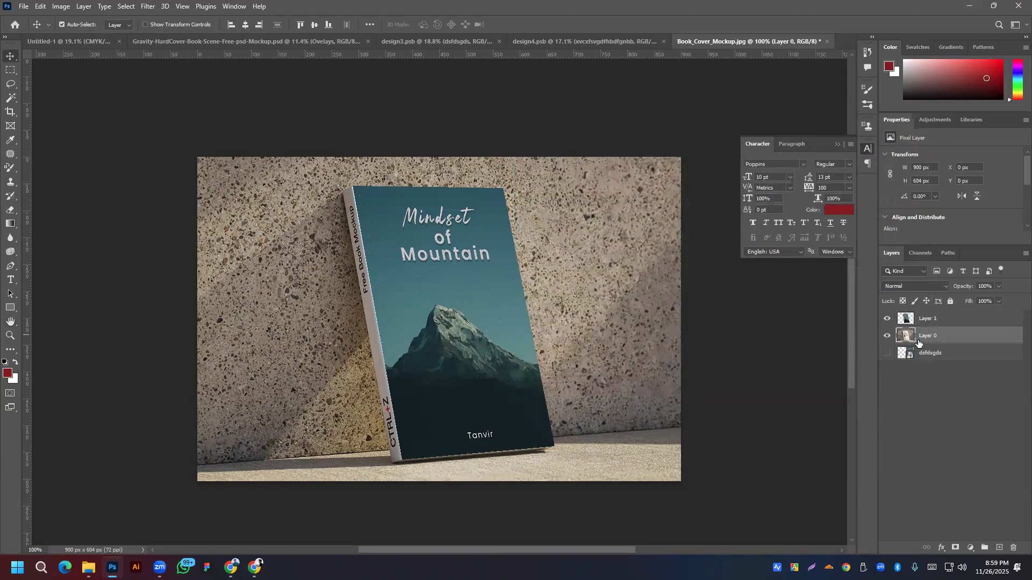
# Step: Hide Layer 1 and switch to the Spot Healing Brush at size 90
pyautogui.click(886, 319)
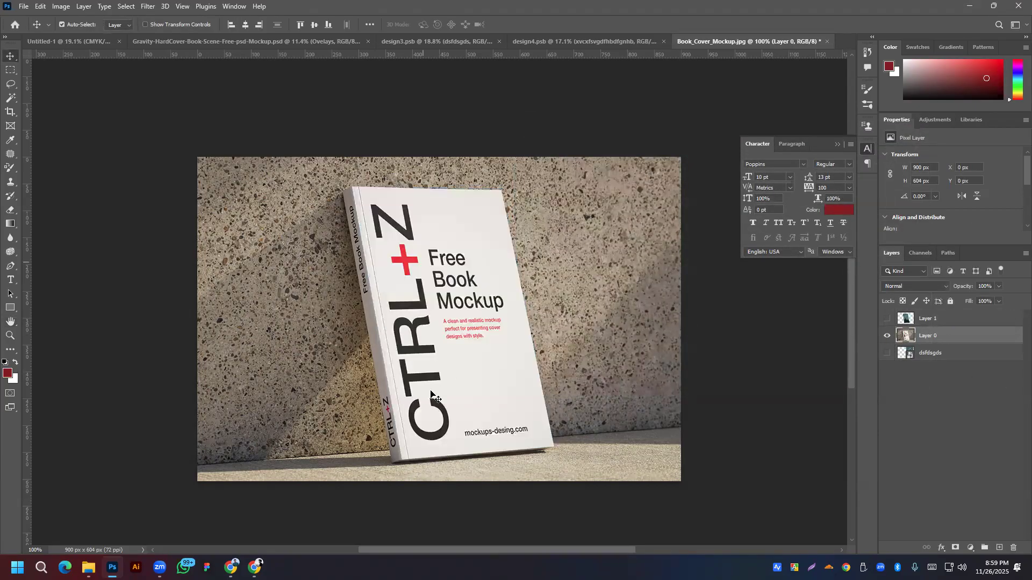
pyautogui.click(9, 239)
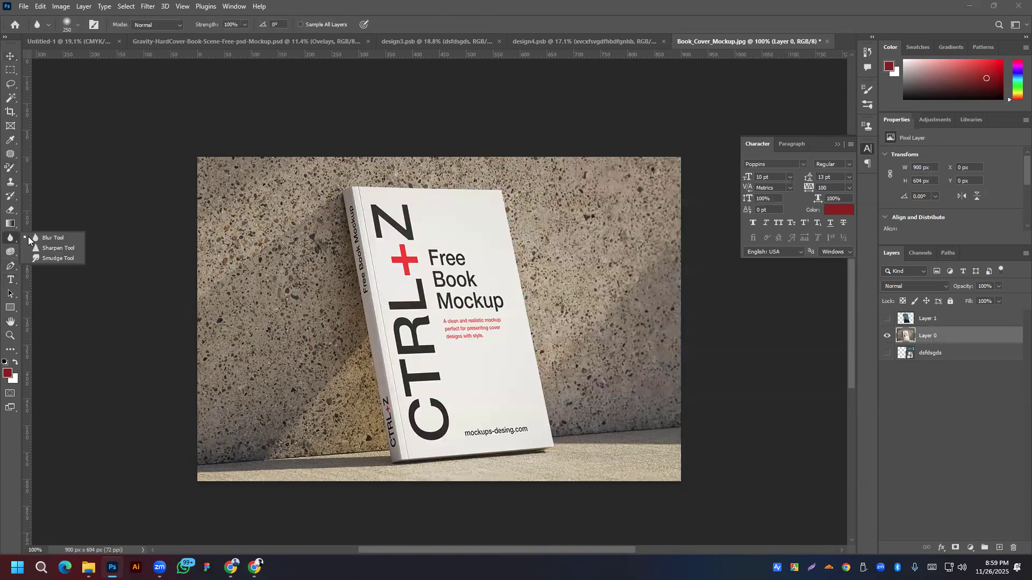
pyautogui.click(10, 167)
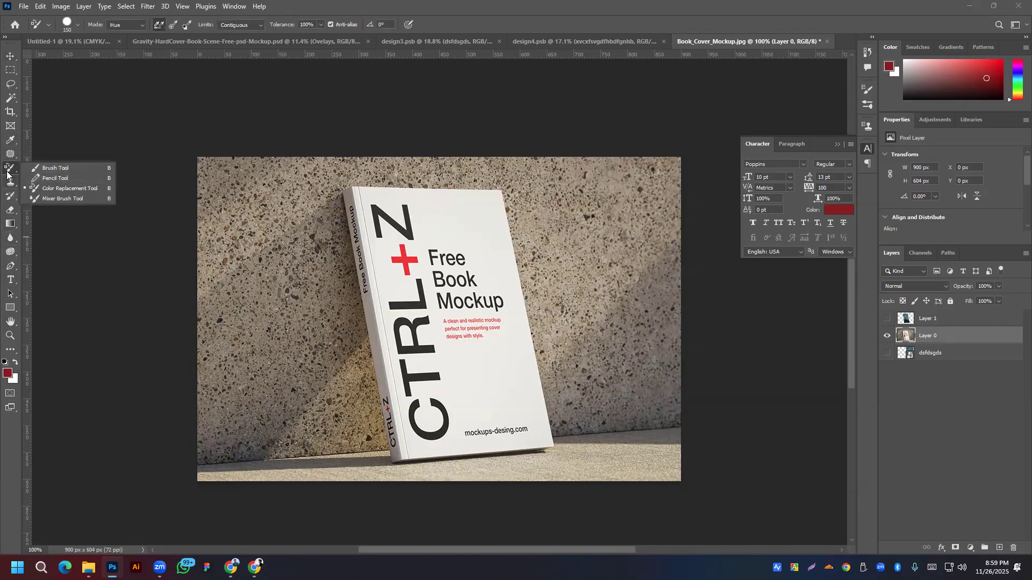
pyautogui.click(11, 154)
pyautogui.click(53, 156)
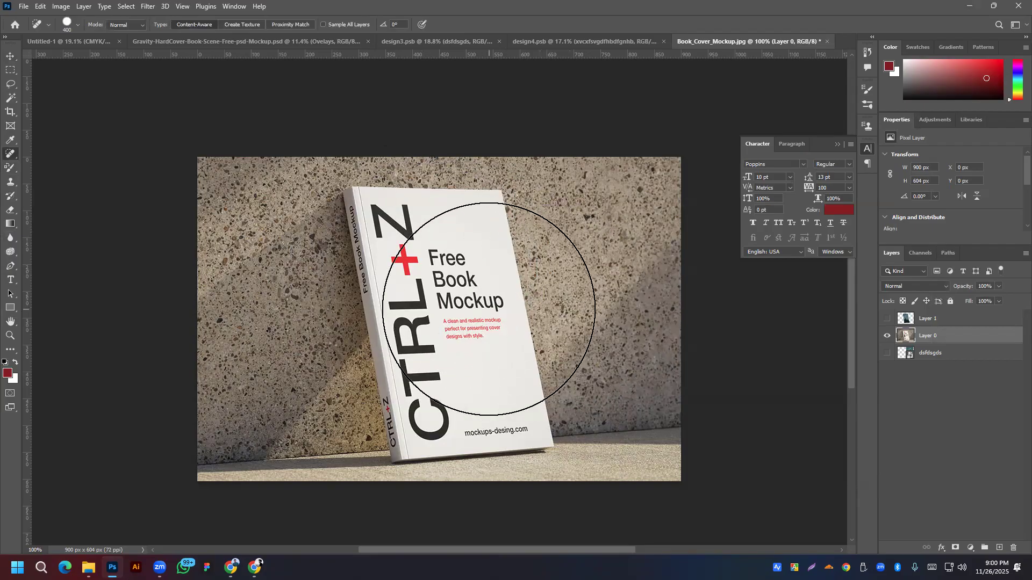
pyautogui.press('[')
pyautogui.press('[')
pyautogui.press('[')
pyautogui.press('[')
pyautogui.press('[')
pyautogui.press('[')
pyautogui.press('[')
pyautogui.press('[')
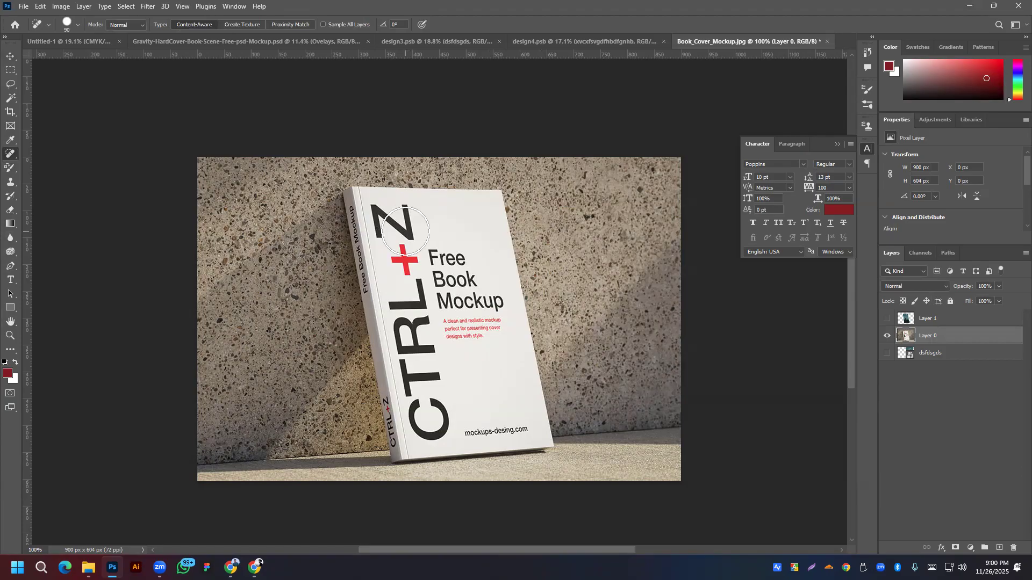
# Step: Heal away the Z, T, logo and mockups-desing.com text, then show Layer 1 again
pyautogui.moveTo(399, 227)
pyautogui.mouseDown()
pyautogui.moveTo(384, 220)
pyautogui.moveTo(422, 237)
pyautogui.moveTo(422, 353)
pyautogui.moveTo(409, 290)
pyautogui.moveTo(445, 252)
pyautogui.moveTo(459, 317)
pyautogui.moveTo(480, 304)
pyautogui.moveTo(474, 370)
pyautogui.mouseUp()
pyautogui.moveTo(430, 325)
pyautogui.mouseDown()
pyautogui.moveTo(418, 369)
pyautogui.moveTo(437, 352)
pyautogui.moveTo(445, 369)
pyautogui.mouseUp()
pyautogui.moveTo(474, 416); pyautogui.dragTo(517, 420)
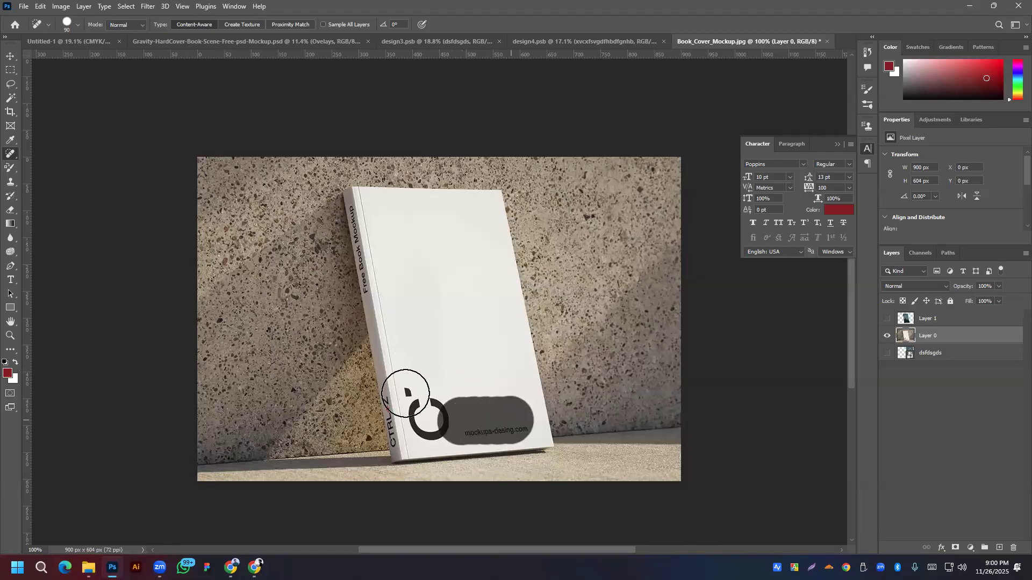
pyautogui.click(422, 400)
pyautogui.hotkey('ctrl', 'z')
pyautogui.click(426, 389)
pyautogui.moveTo(426, 389)
pyautogui.mouseDown()
pyautogui.moveTo(430, 414)
pyautogui.moveTo(468, 419)
pyautogui.moveTo(435, 331)
pyautogui.mouseUp()
pyautogui.click(10, 56)
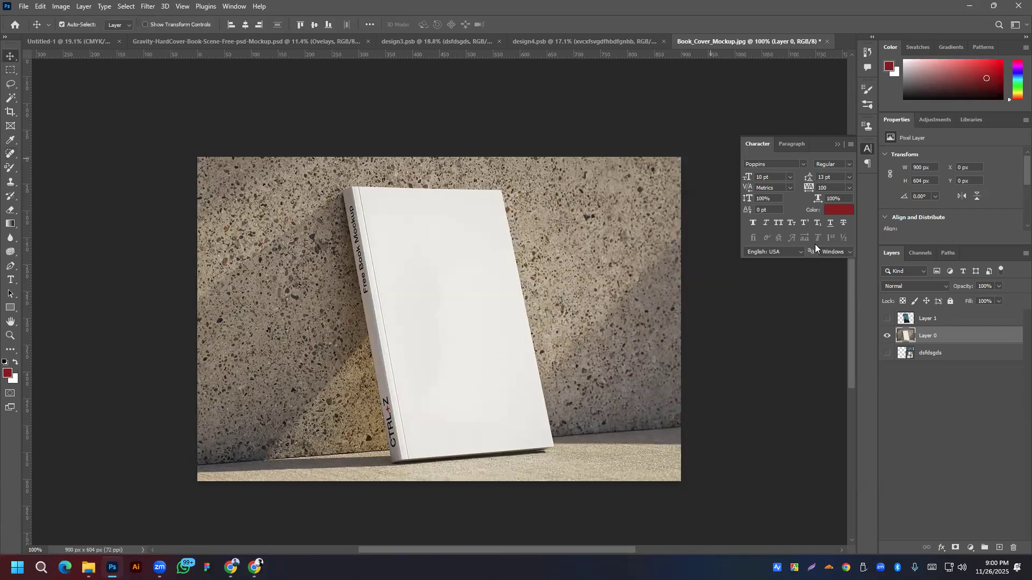
pyautogui.click(887, 319)
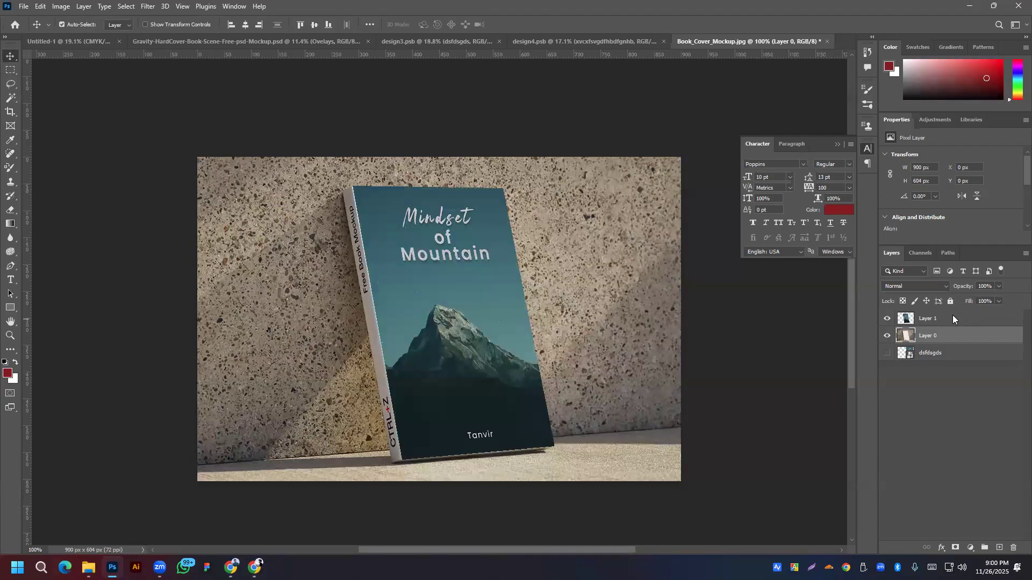
# Step: In Layer 1's Blending Options, experiment with the Blend If sliders and restore their ranges
pyautogui.rightClick(953, 315)
pyautogui.click(895, 137)
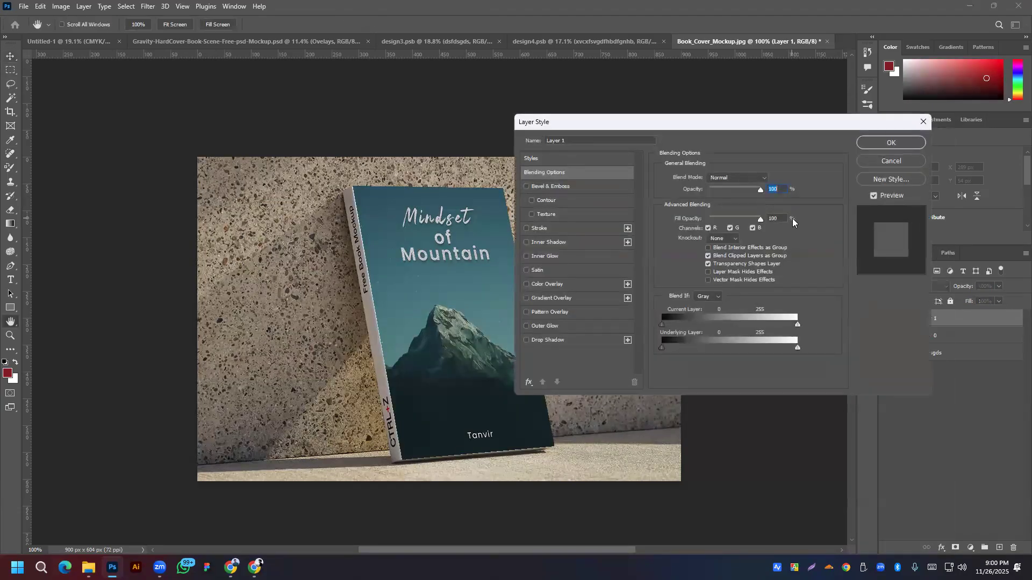
pyautogui.moveTo(665, 322); pyautogui.dragTo(673, 323)
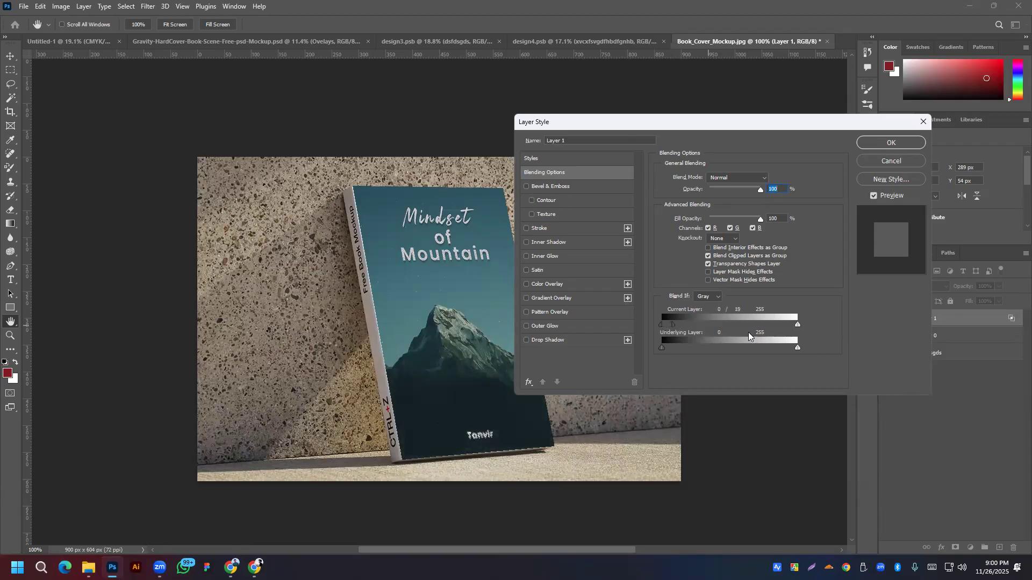
pyautogui.moveTo(788, 326); pyautogui.dragTo(769, 325)
pyautogui.moveTo(662, 347)
pyautogui.mouseDown()
pyautogui.moveTo(694, 347)
pyautogui.moveTo(655, 346)
pyautogui.mouseUp()
pyautogui.moveTo(769, 326); pyautogui.dragTo(799, 325)
pyautogui.moveTo(673, 323); pyautogui.dragTo(657, 321)
# Step: Enable Bevel & Emboss Texture at 1% scale with depth +34
pyautogui.click(543, 215)
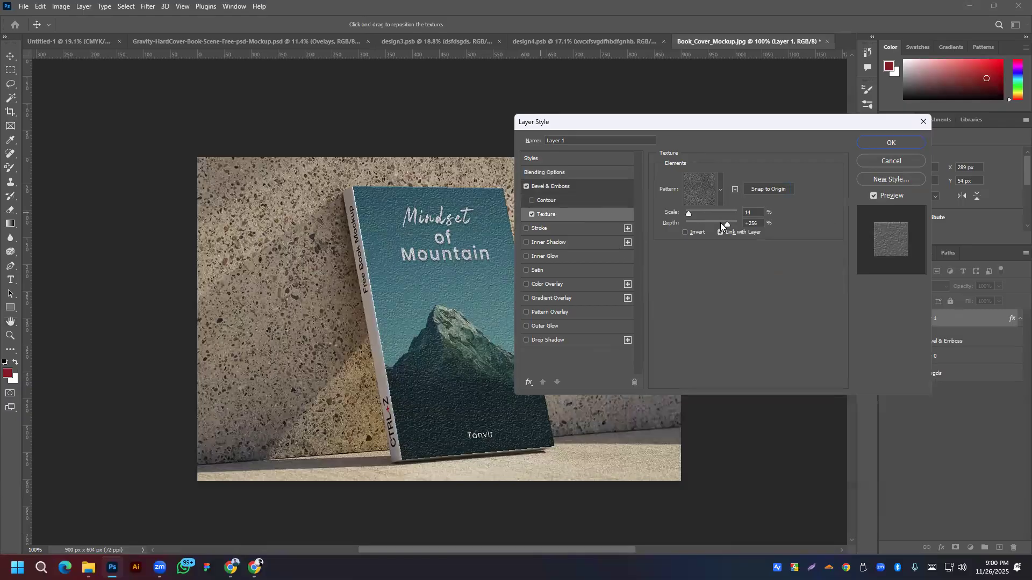
pyautogui.moveTo(721, 224); pyautogui.dragTo(715, 226)
pyautogui.click(719, 226)
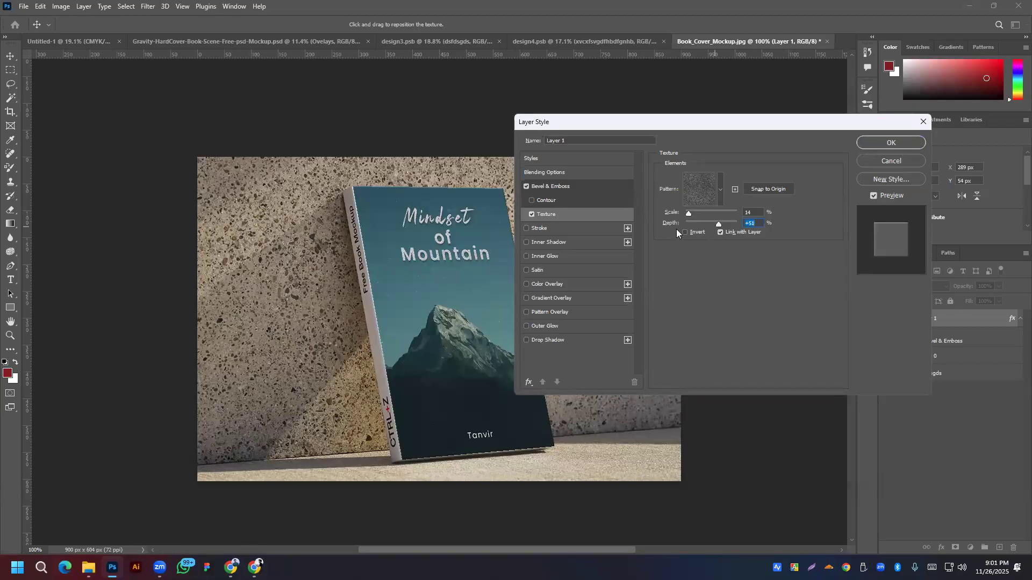
pyautogui.click(546, 186)
pyautogui.click(551, 172)
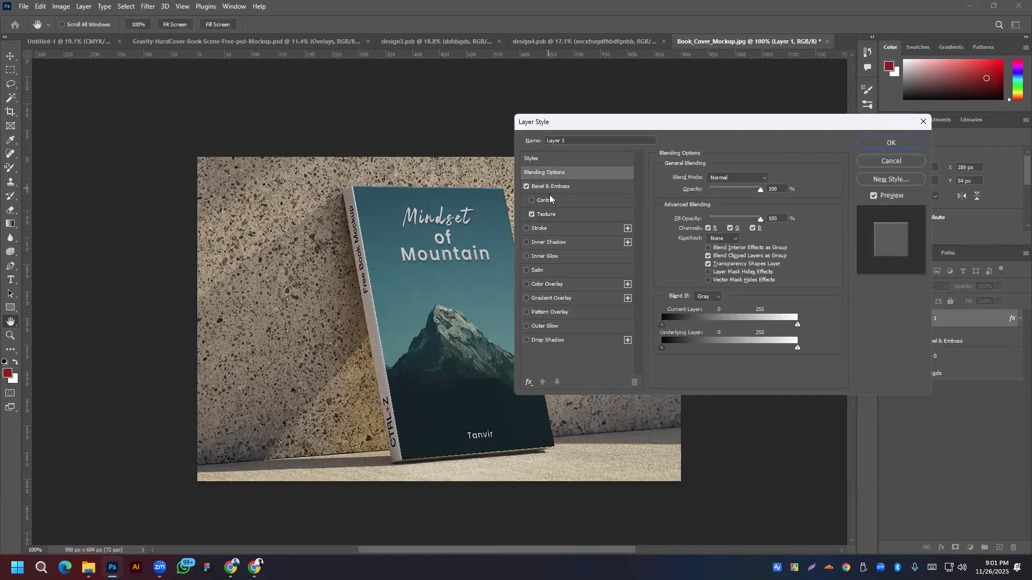
pyautogui.click(544, 214)
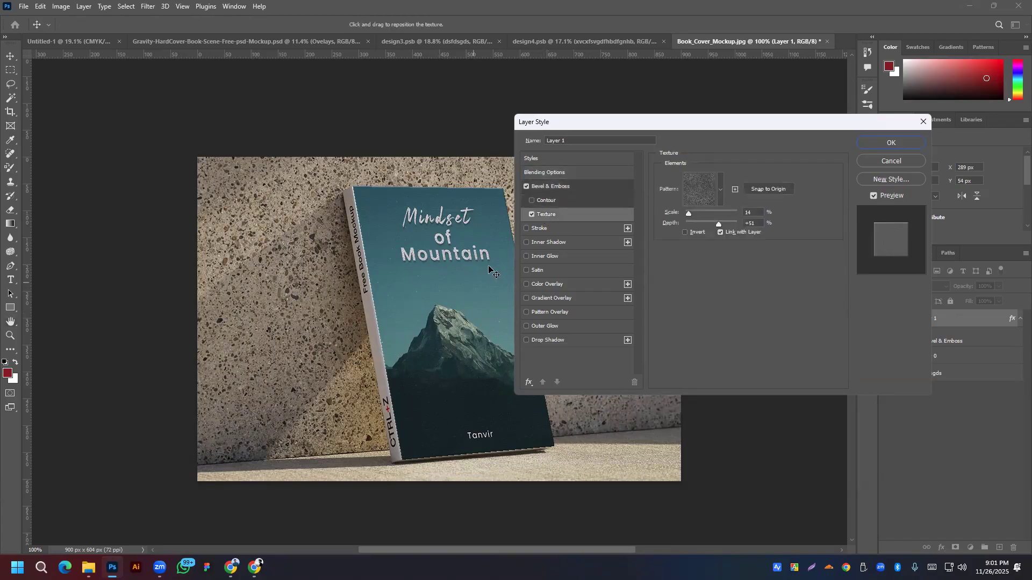
pyautogui.scroll(3, 363, 281)
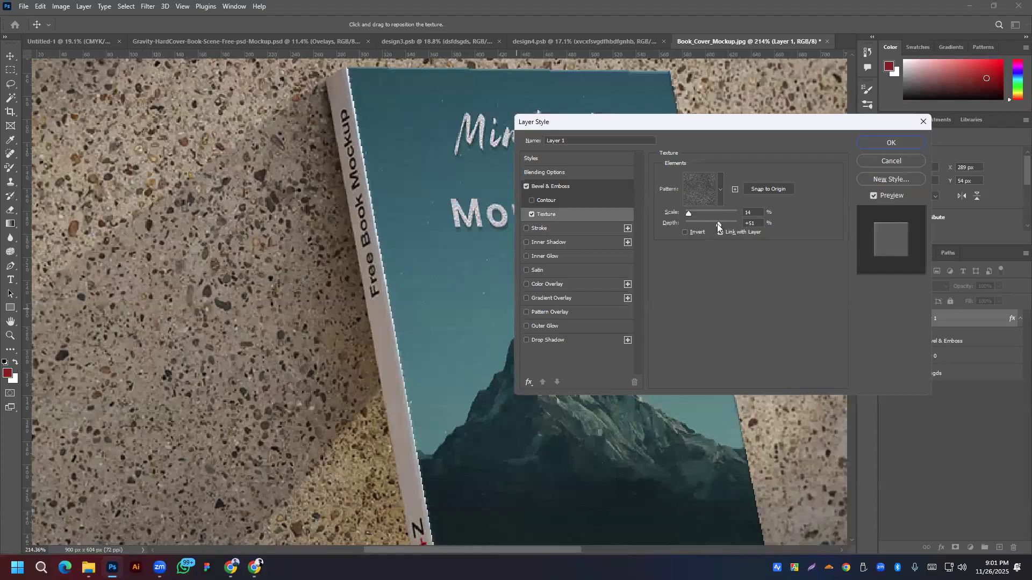
pyautogui.moveTo(708, 224)
pyautogui.mouseDown()
pyautogui.moveTo(690, 222)
pyautogui.moveTo(747, 214)
pyautogui.moveTo(686, 214)
pyautogui.moveTo(728, 224)
pyautogui.moveTo(711, 226)
pyautogui.mouseUp()
# Step: Confirm Layer 1's style and add a new empty layer above Layer 0
pyautogui.click(891, 142)
pyautogui.scroll(-5, 581, 239)
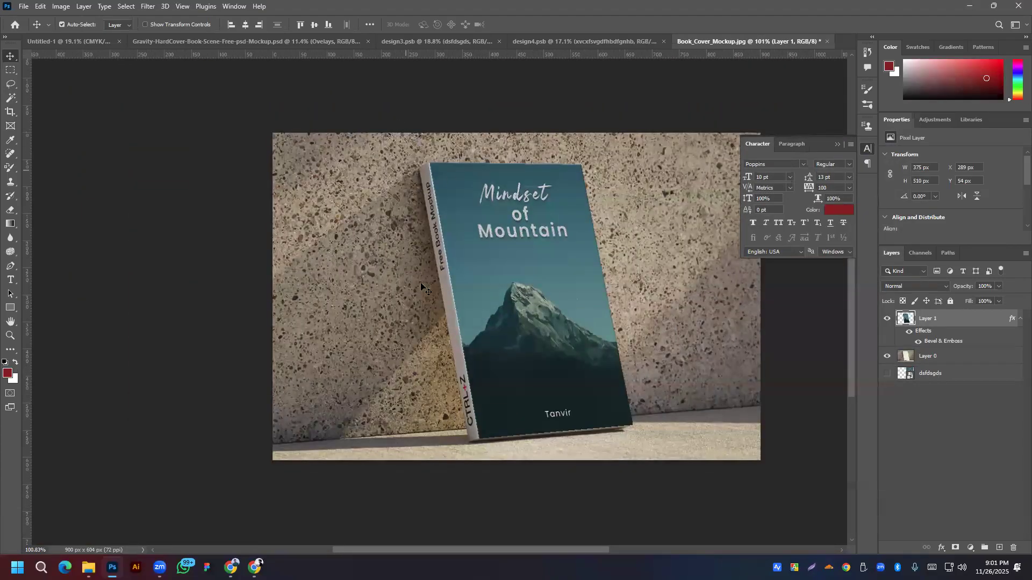
pyautogui.click(942, 360)
pyautogui.click(999, 548)
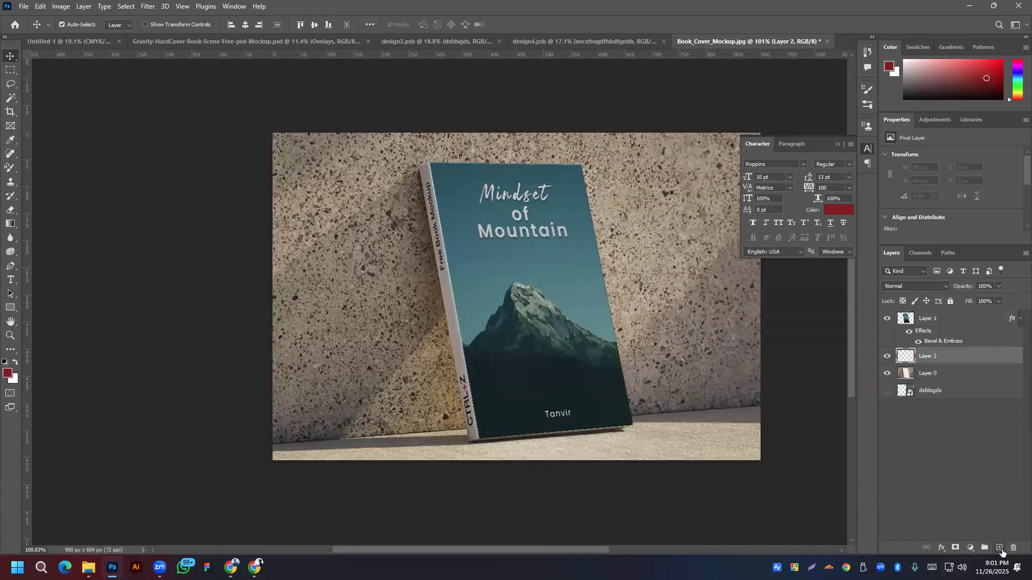
# Step: Place the fsgdfsgdfg.png spine artwork as an embedded image
pyautogui.click(24, 7)
pyautogui.click(102, 220)
pyautogui.doubleClick(315, 117)
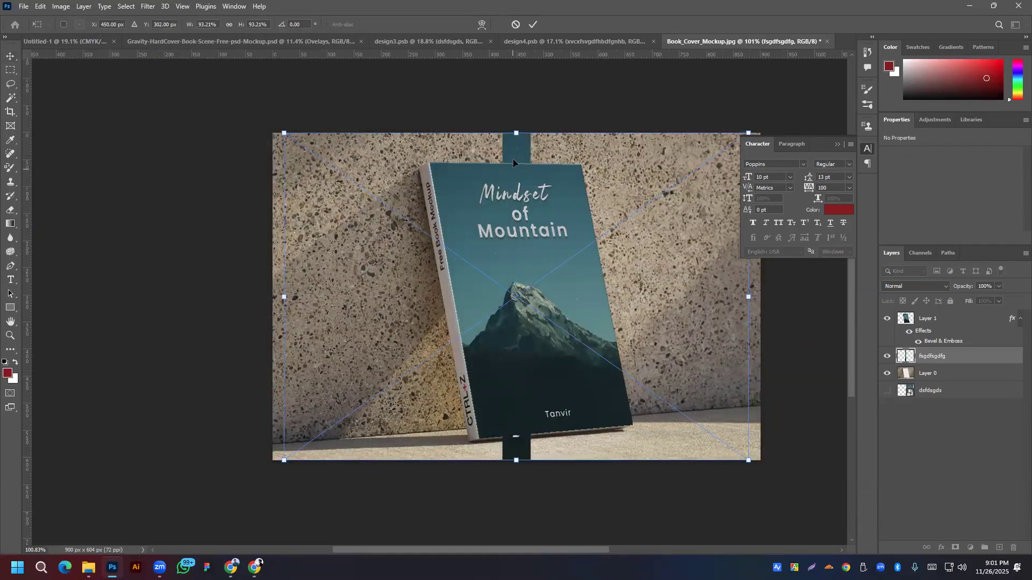
pyautogui.moveTo(979, 357); pyautogui.dragTo(966, 314)
# Step: Copy the spine artwork, hide it at the bottom of the stack, and add Layer 2 above Layer 0
pyautogui.keyDown('ctrl'); pyautogui.click(902, 322); pyautogui.keyUp('ctrl')
pyautogui.hotkey('ctrl', 'd')
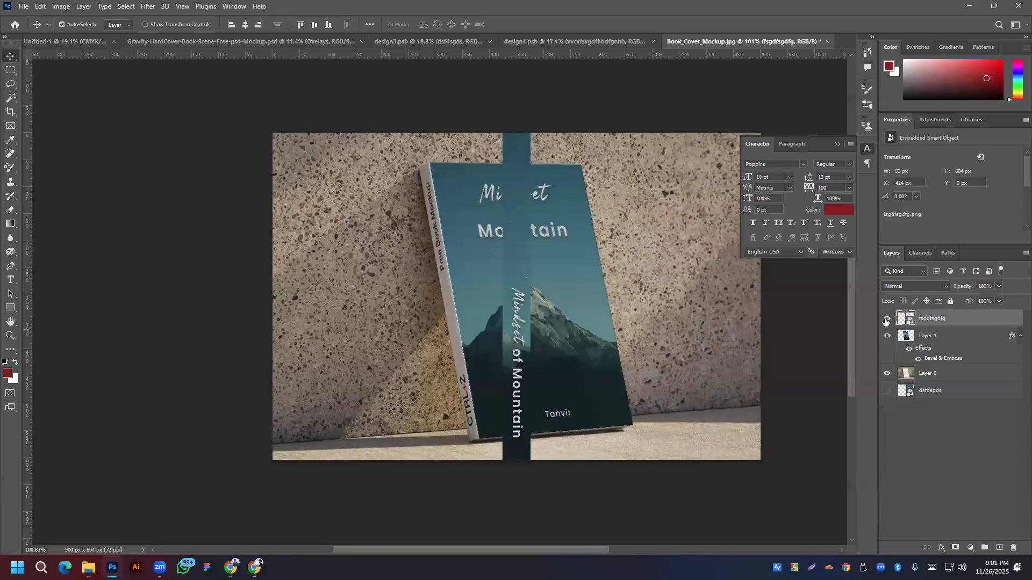
pyautogui.click(886, 320)
pyautogui.moveTo(977, 322); pyautogui.dragTo(969, 401)
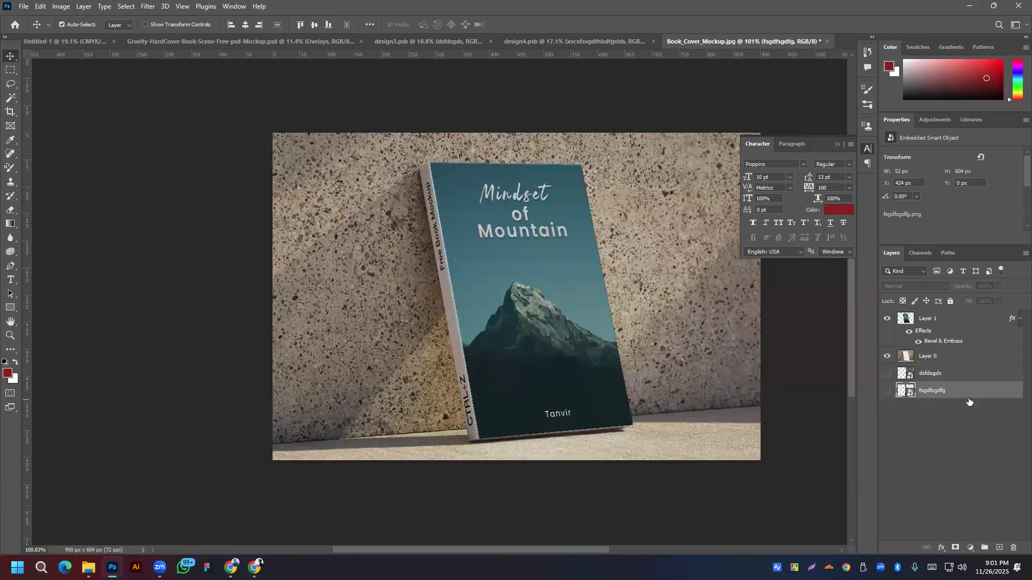
pyautogui.click(945, 359)
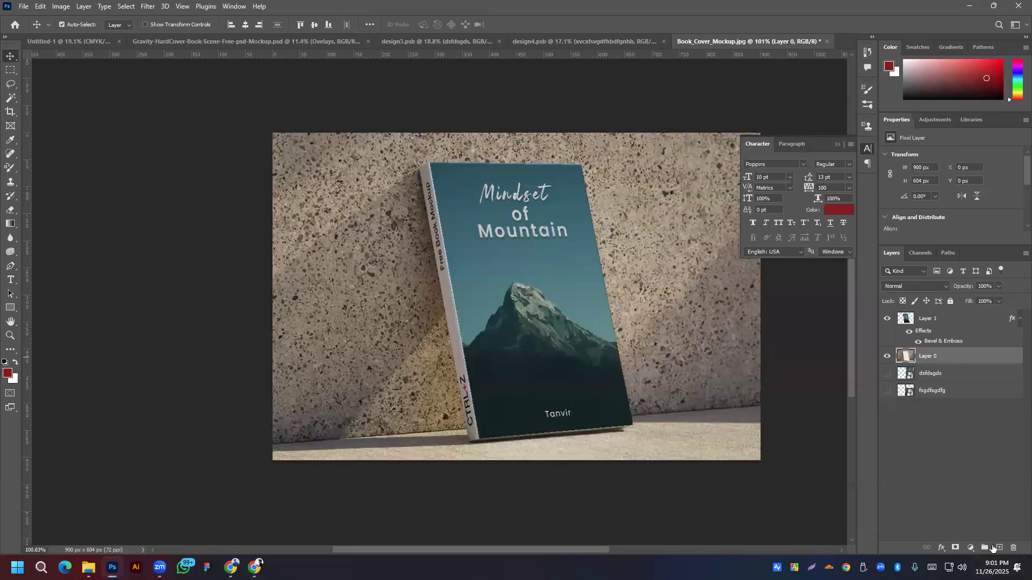
pyautogui.click(993, 547)
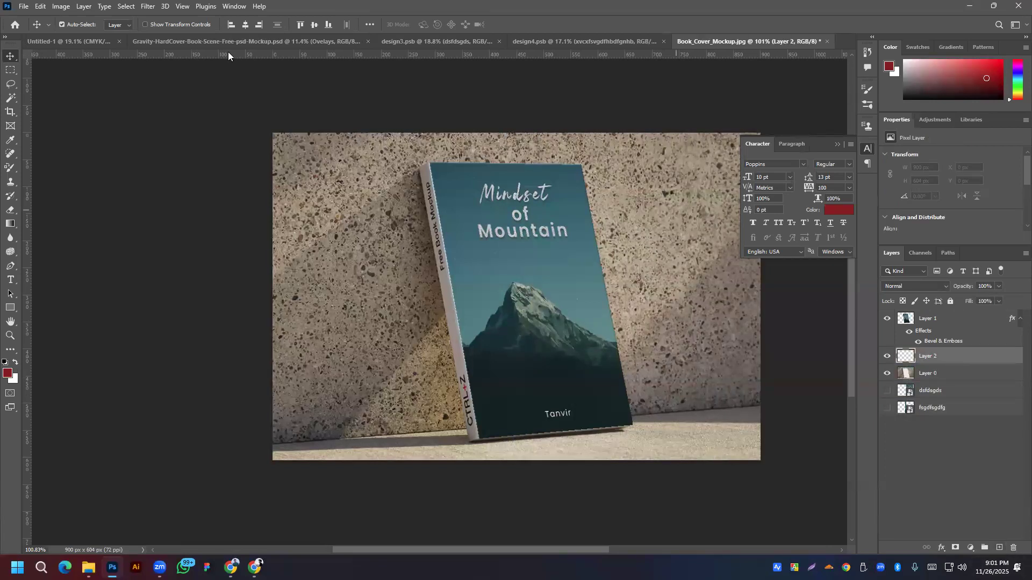
pyautogui.click(143, 7)
# Step: Reopen Vanishing Point and extend a perpendicular plane along the book's spine
pyautogui.click(168, 118)
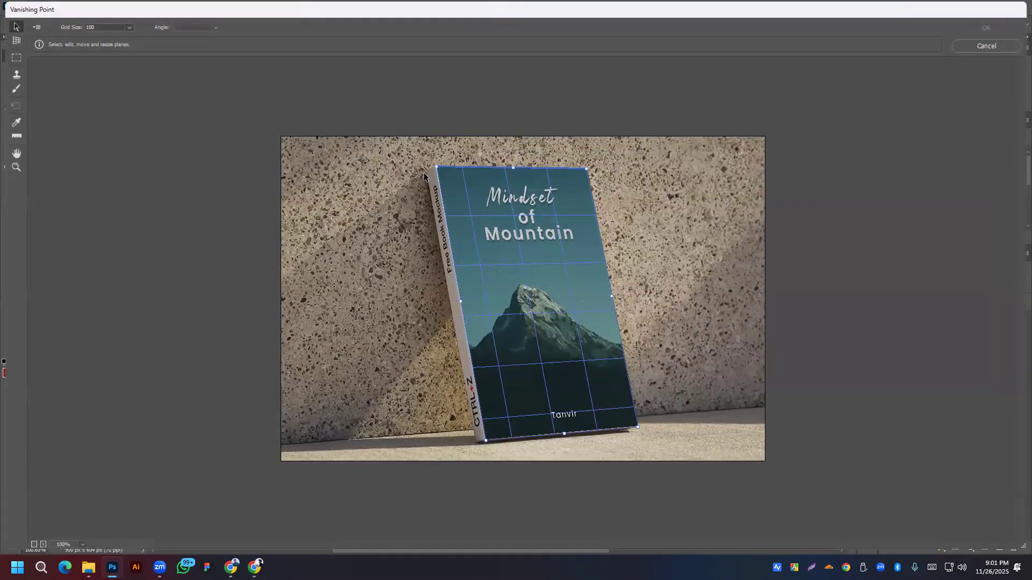
pyautogui.click(425, 170)
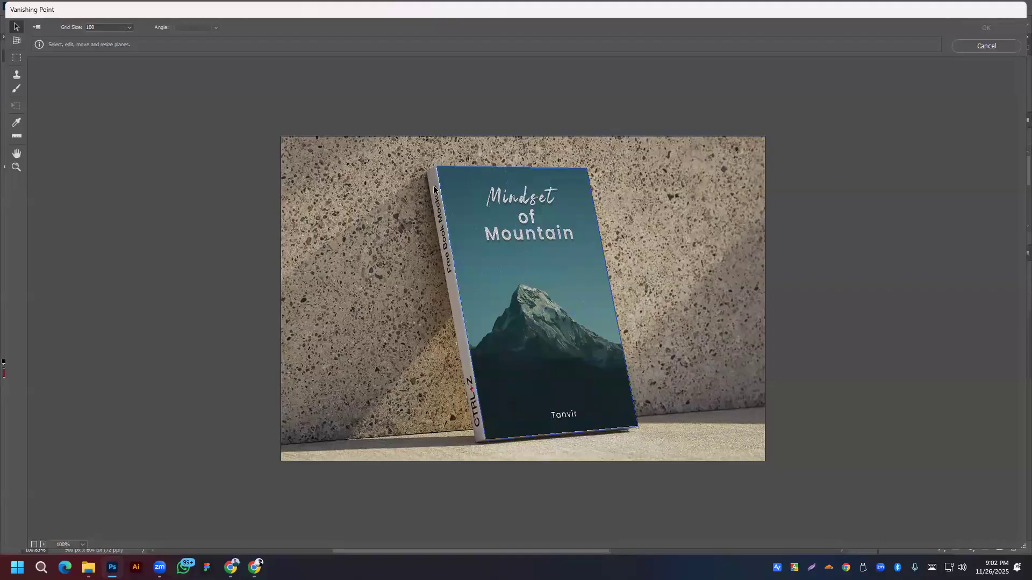
pyautogui.click(986, 47)
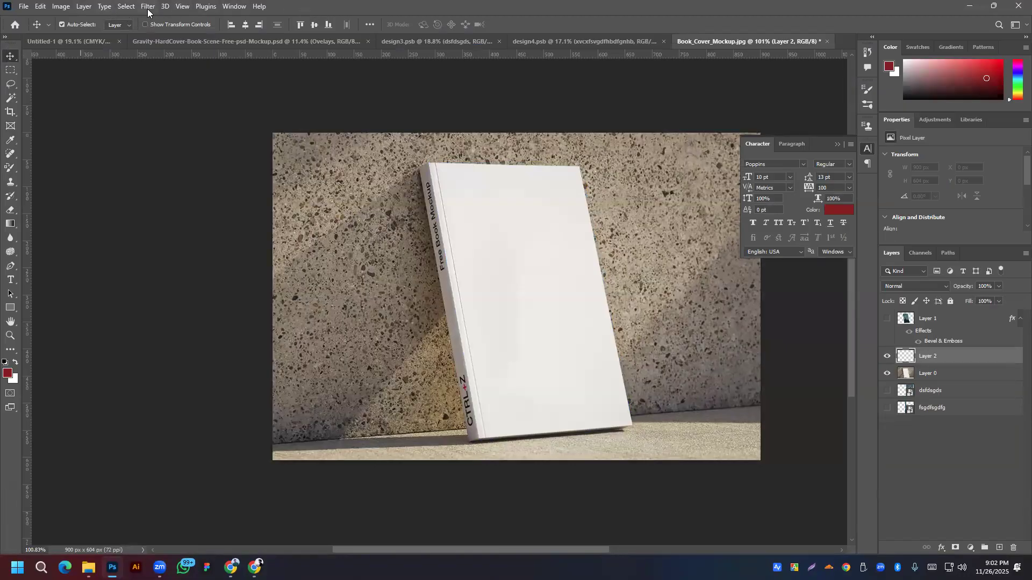
pyautogui.click(148, 7)
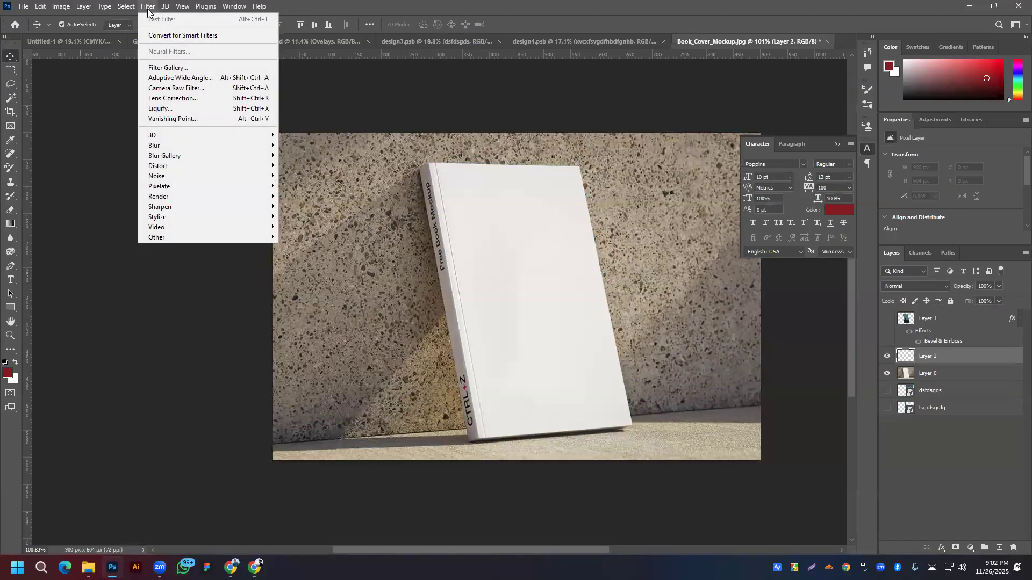
pyautogui.click(177, 118)
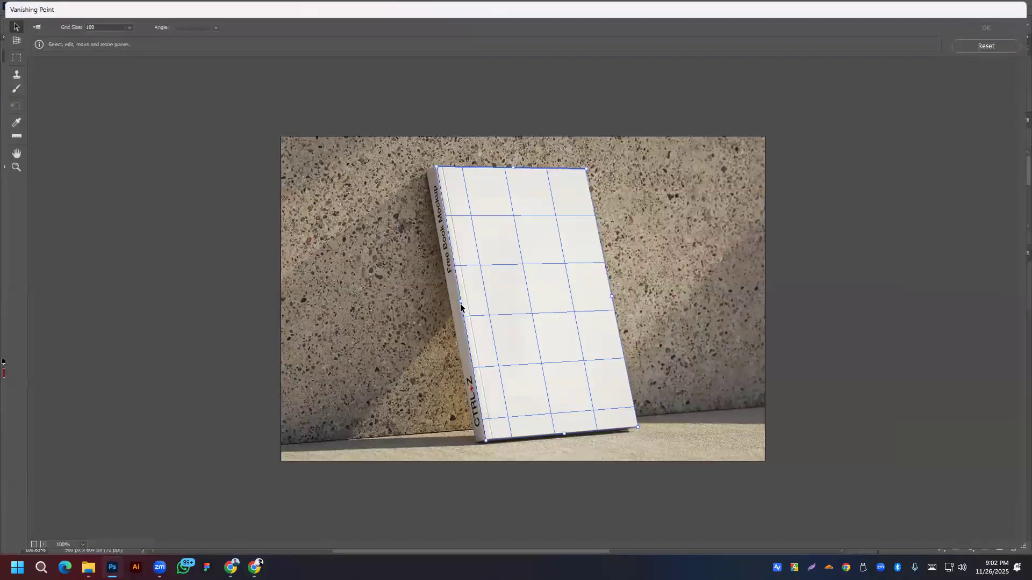
pyautogui.moveTo(460, 301); pyautogui.dragTo(449, 304)
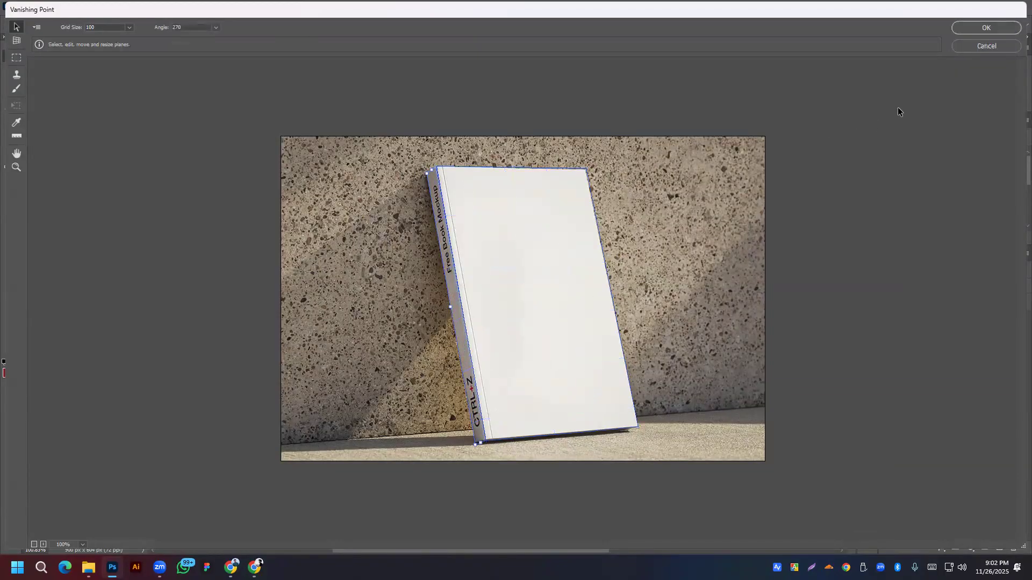
# Step: Paste the spine artwork, transform it, and shorten the strip to suit the spine
pyautogui.hotkey('ctrl', 'v')
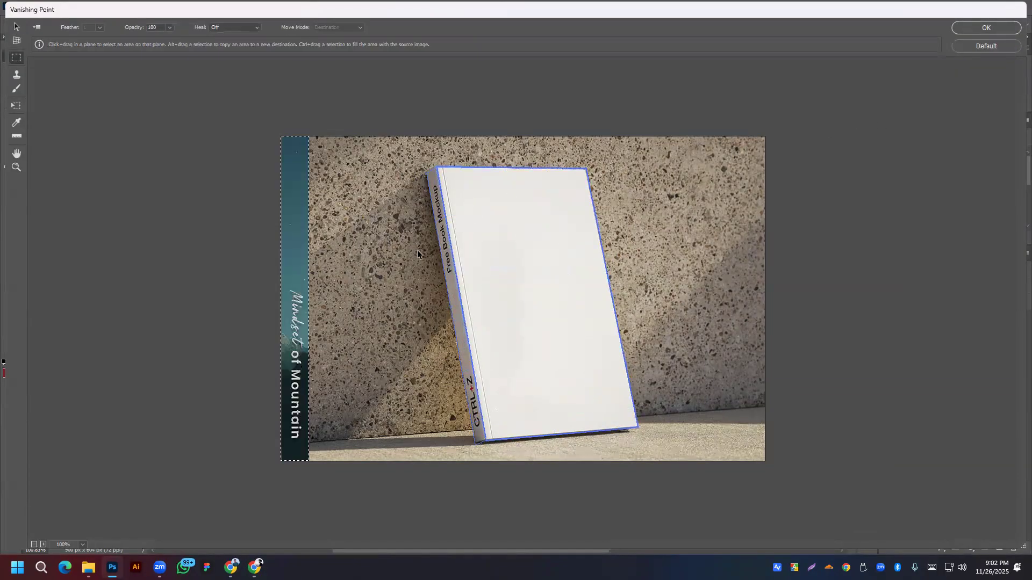
pyautogui.moveTo(302, 288); pyautogui.dragTo(406, 268)
pyautogui.press('t')
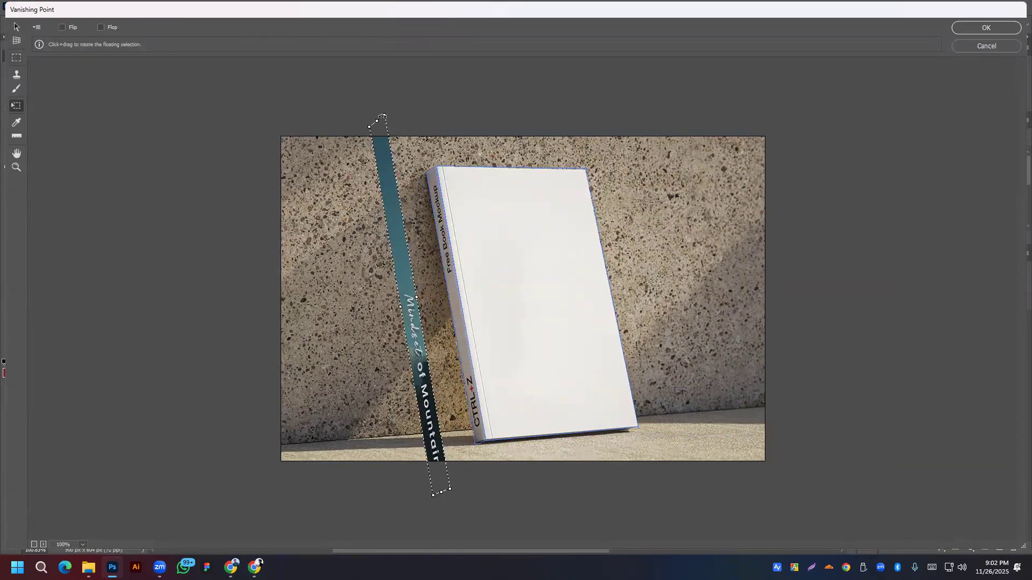
pyautogui.moveTo(377, 121); pyautogui.dragTo(378, 201)
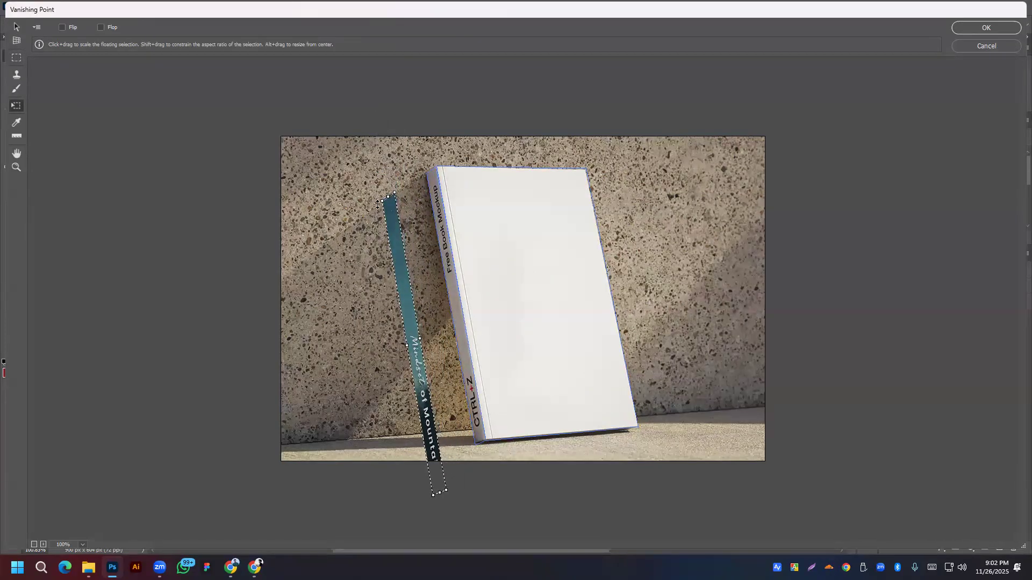
pyautogui.moveTo(410, 328); pyautogui.dragTo(446, 278)
pyautogui.moveTo(439, 210); pyautogui.dragTo(377, 214)
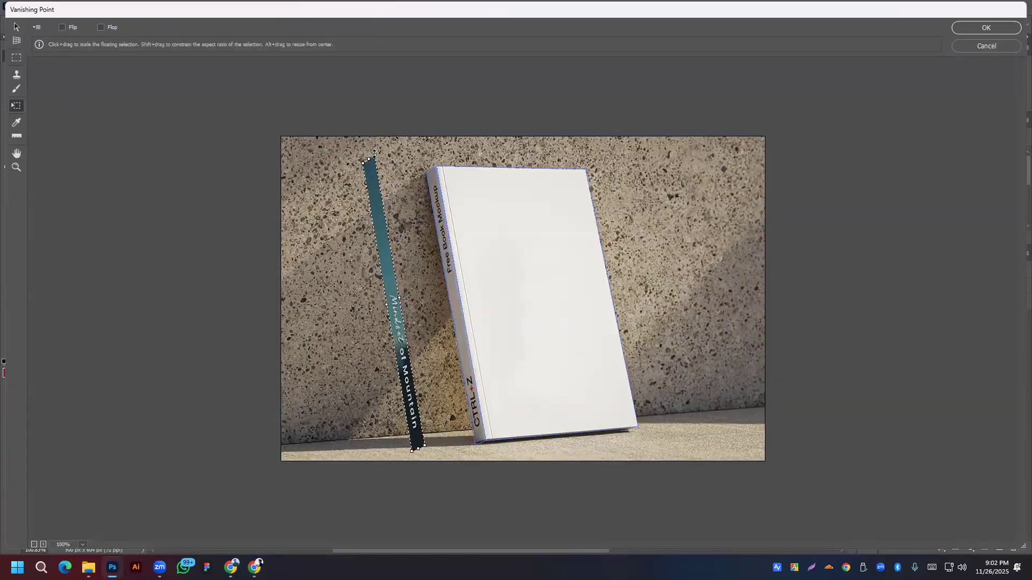
pyautogui.moveTo(372, 154); pyautogui.dragTo(376, 178)
# Step: Fit the strip to the spine's full height and width, then apply the filter
pyautogui.moveTo(393, 290); pyautogui.dragTo(437, 280)
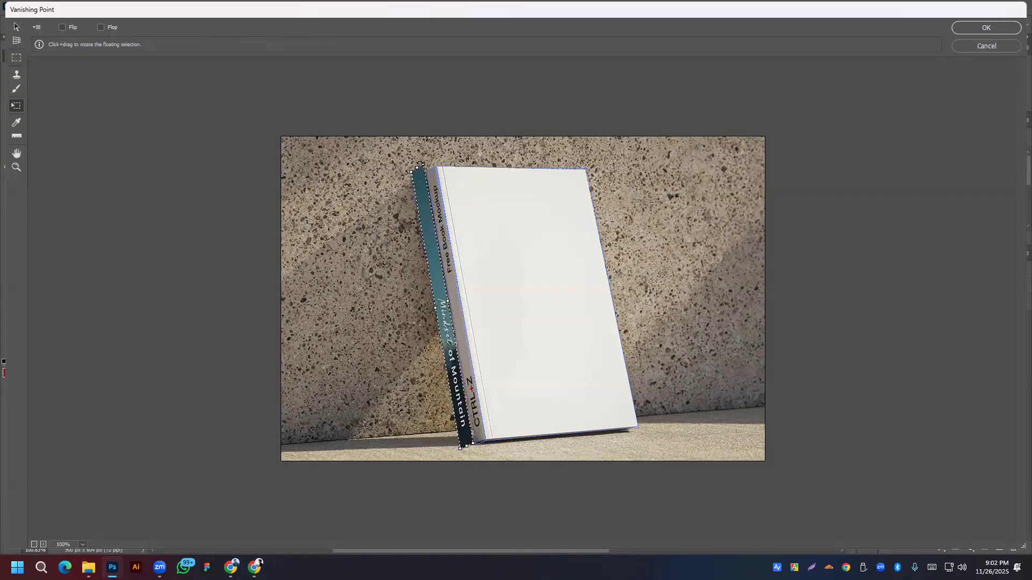
pyautogui.moveTo(422, 168); pyautogui.dragTo(423, 174)
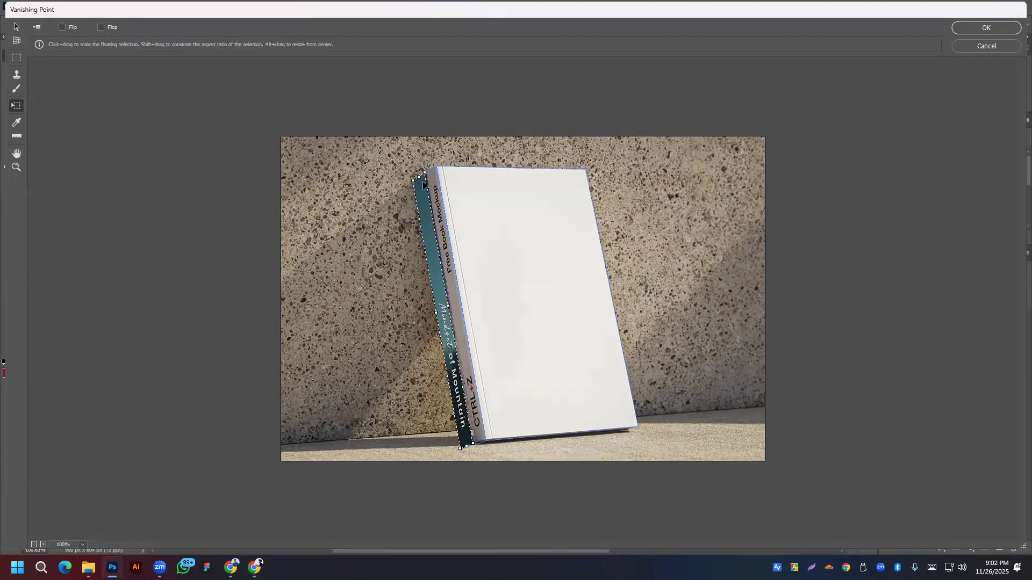
pyautogui.moveTo(442, 299); pyautogui.dragTo(452, 293)
pyautogui.moveTo(435, 170); pyautogui.dragTo(434, 165)
pyautogui.moveTo(438, 218); pyautogui.dragTo(440, 219)
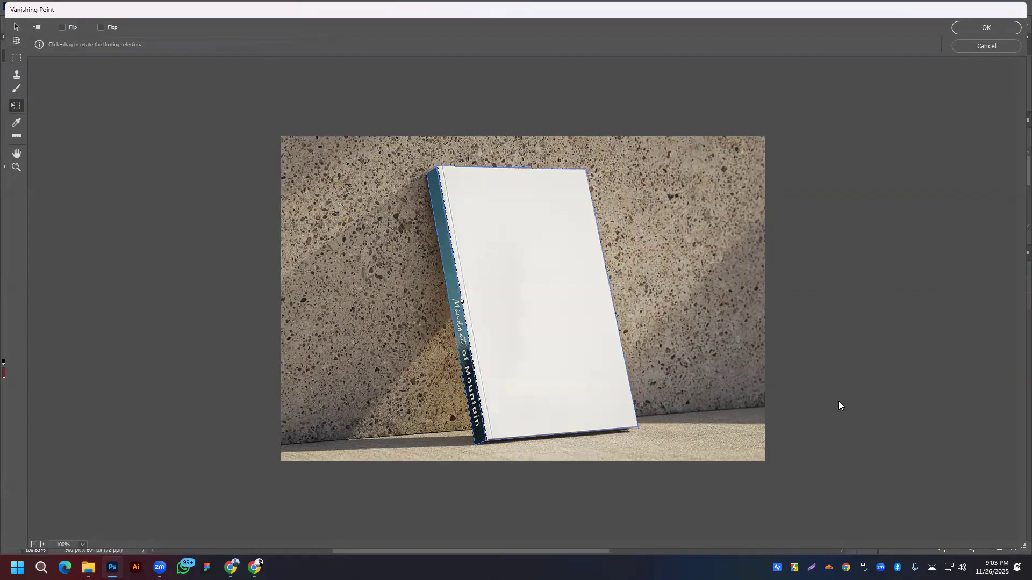
pyautogui.press('Return')
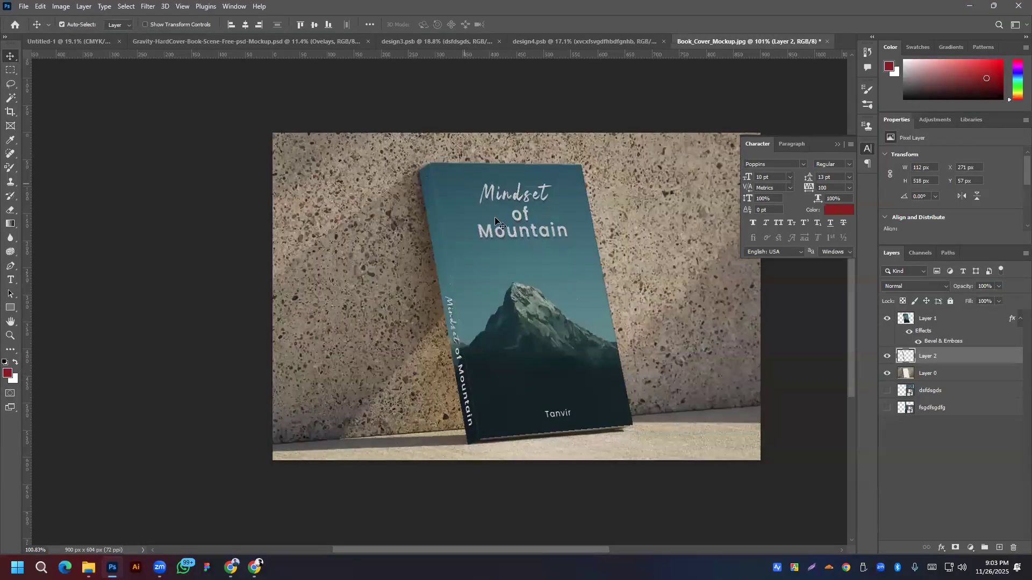
# Step: Nudge the spine artwork slightly left and enable a Drop Shadow on Layer 2
pyautogui.scroll(5, 410, 102)
pyautogui.scroll(-4, 437, 348)
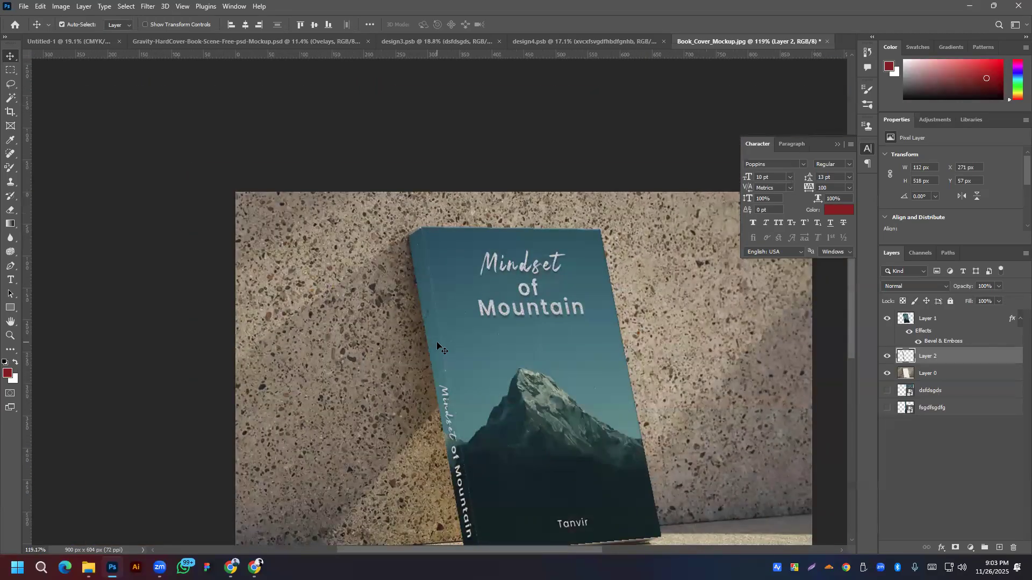
pyautogui.moveTo(437, 346)
pyautogui.mouseDown()
pyautogui.moveTo(429, 361)
pyautogui.moveTo(433, 347)
pyautogui.mouseUp()
pyautogui.scroll(-1, 492, 339)
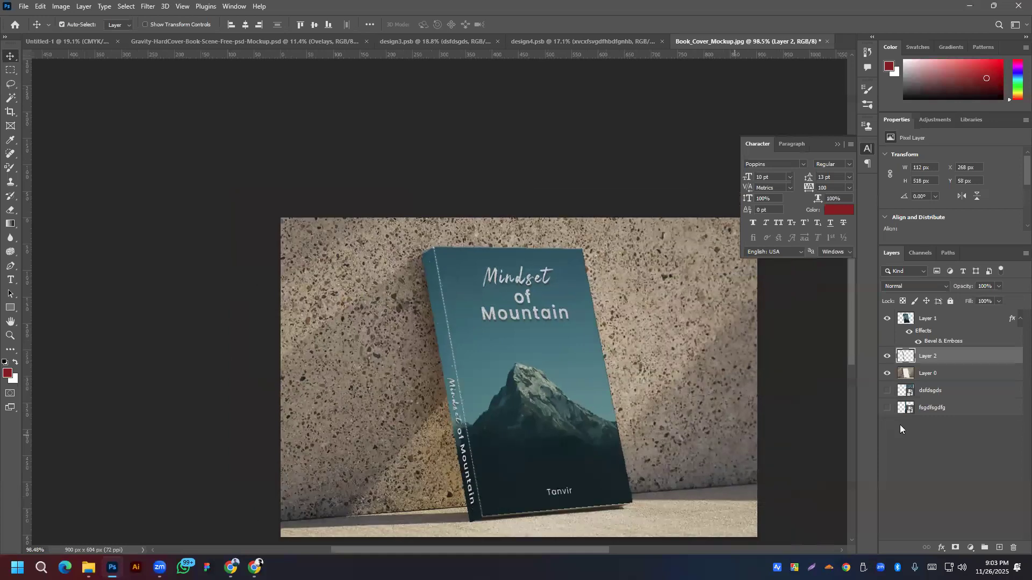
pyautogui.rightClick(952, 359)
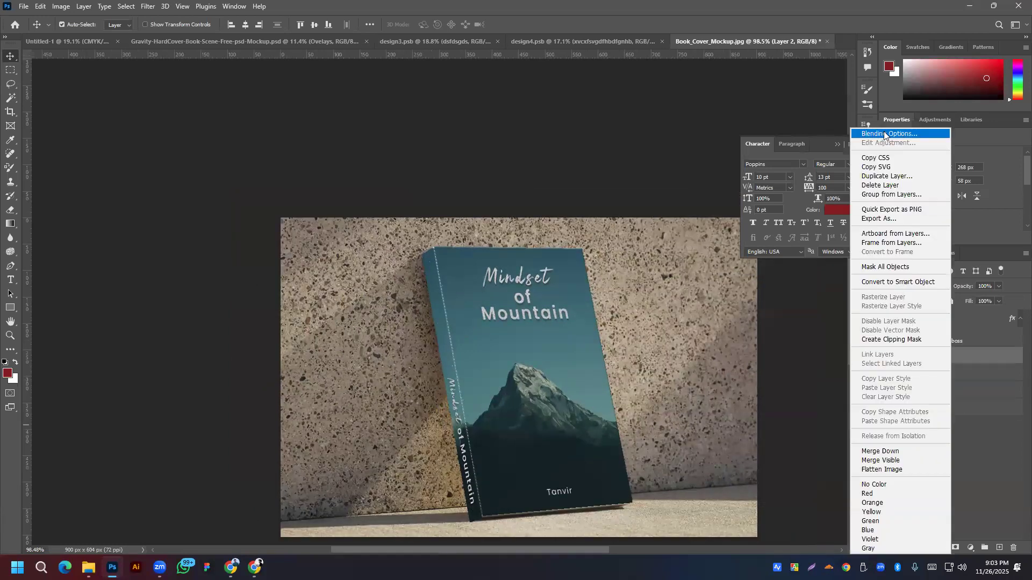
pyautogui.click(882, 134)
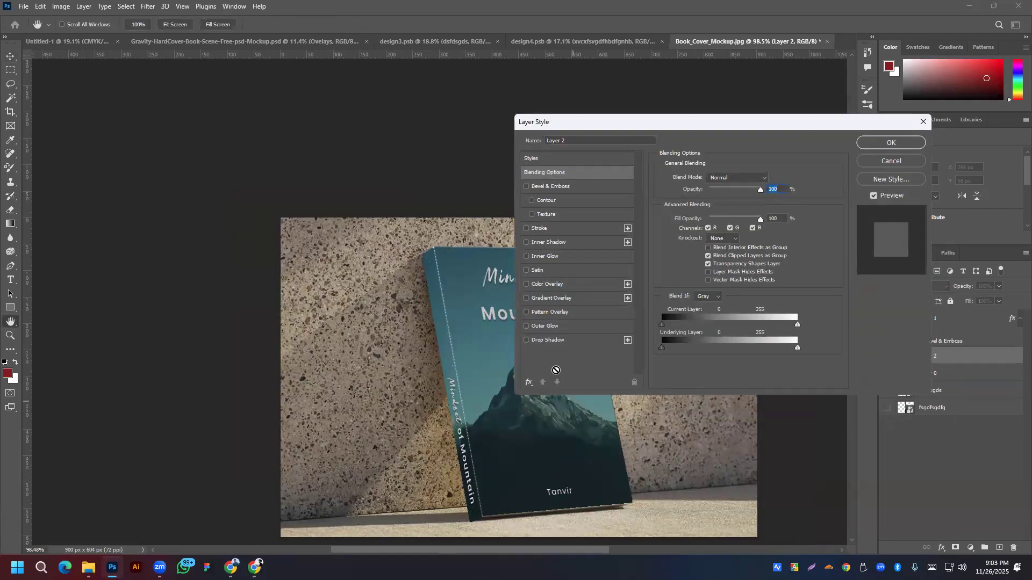
pyautogui.click(553, 340)
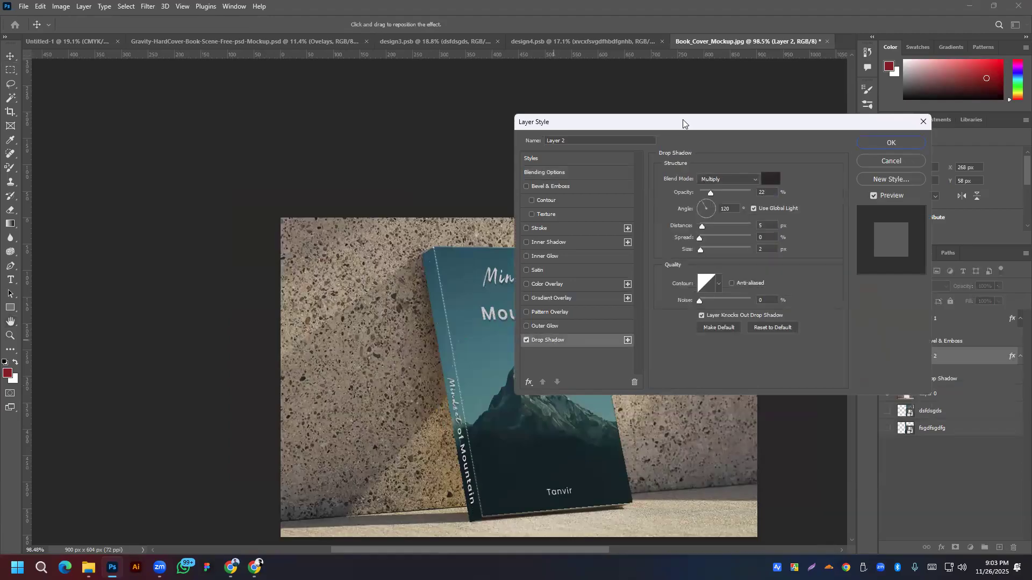
# Step: Set the drop shadow's spread to 2% and opacity to 30%
pyautogui.moveTo(767, 95); pyautogui.dragTo(769, 96)
pyautogui.moveTo(789, 199)
pyautogui.mouseDown()
pyautogui.moveTo(803, 201)
pyautogui.moveTo(786, 200)
pyautogui.mouseUp()
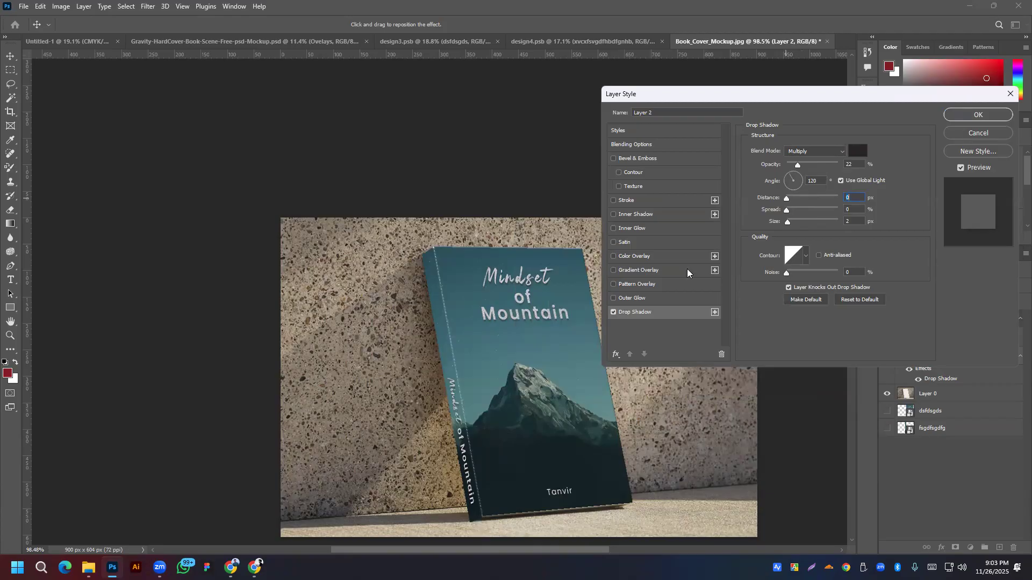
pyautogui.click(787, 273)
pyautogui.moveTo(787, 213); pyautogui.dragTo(788, 213)
pyautogui.moveTo(798, 165); pyautogui.dragTo(797, 177)
pyautogui.hotkey('shift', 'Up')
# Step: Set shadow distance 3 px and angle about -24°, then add Bevel & Emboss texture depth +43
pyautogui.moveTo(786, 198); pyautogui.dragTo(783, 203)
pyautogui.write('12')
pyautogui.press('Tab')
pyautogui.moveTo(798, 191)
pyautogui.mouseDown()
pyautogui.moveTo(770, 188)
pyautogui.moveTo(790, 187)
pyautogui.moveTo(792, 200)
pyautogui.moveTo(793, 185)
pyautogui.mouseUp()
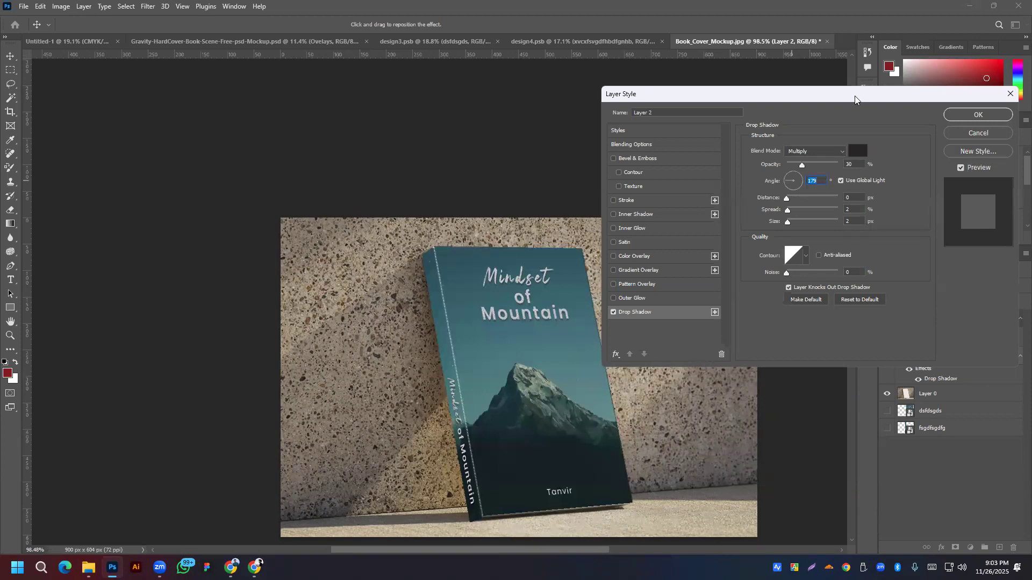
pyautogui.moveTo(855, 98); pyautogui.dragTo(817, 44)
pyautogui.moveTo(759, 128); pyautogui.dragTo(756, 131)
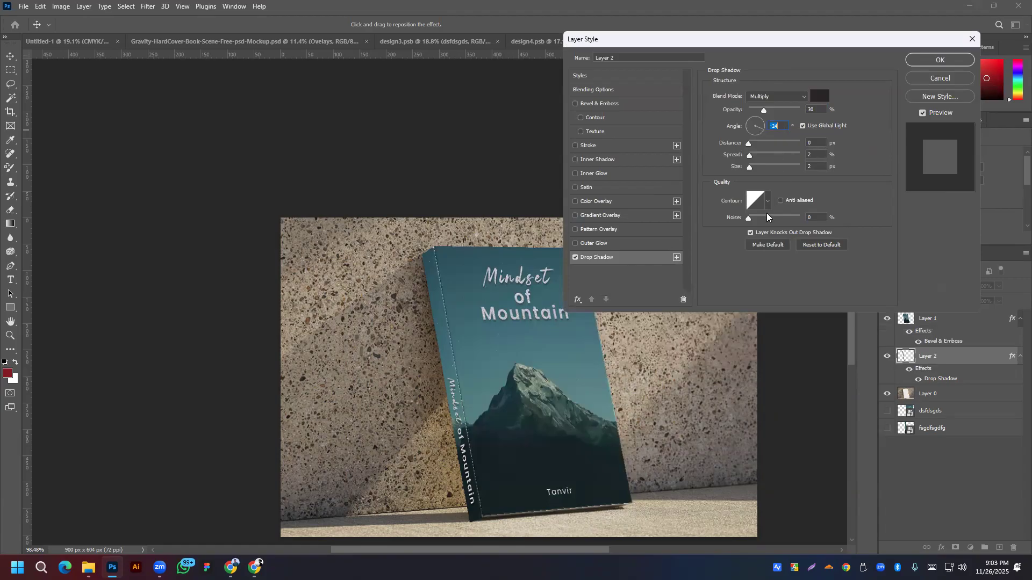
pyautogui.click(592, 133)
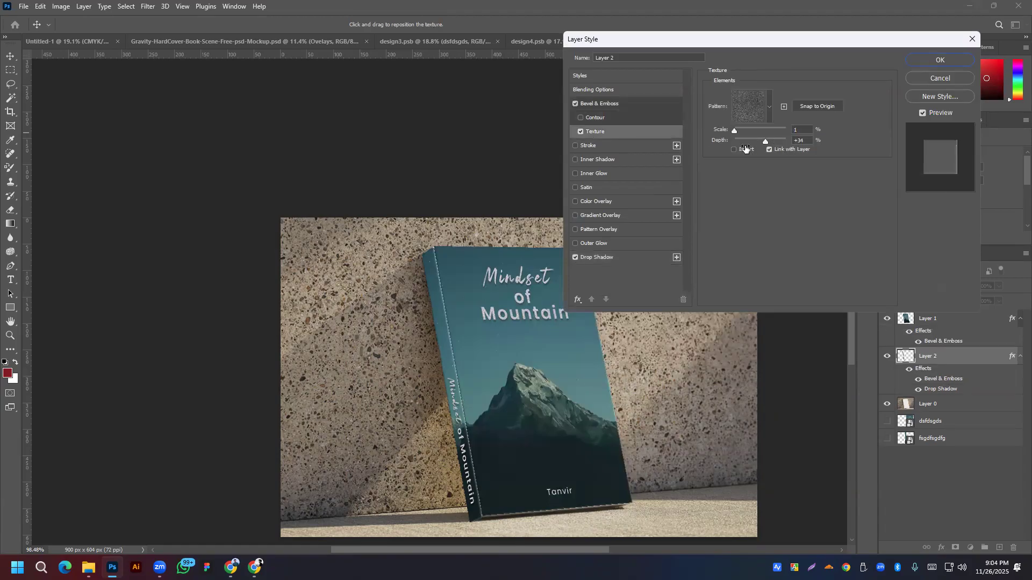
pyautogui.moveTo(766, 142); pyautogui.dragTo(768, 142)
# Step: Apply the current effects, nudge Layer 2 slightly up, and add a Contour to its bevel
pyautogui.click(928, 63)
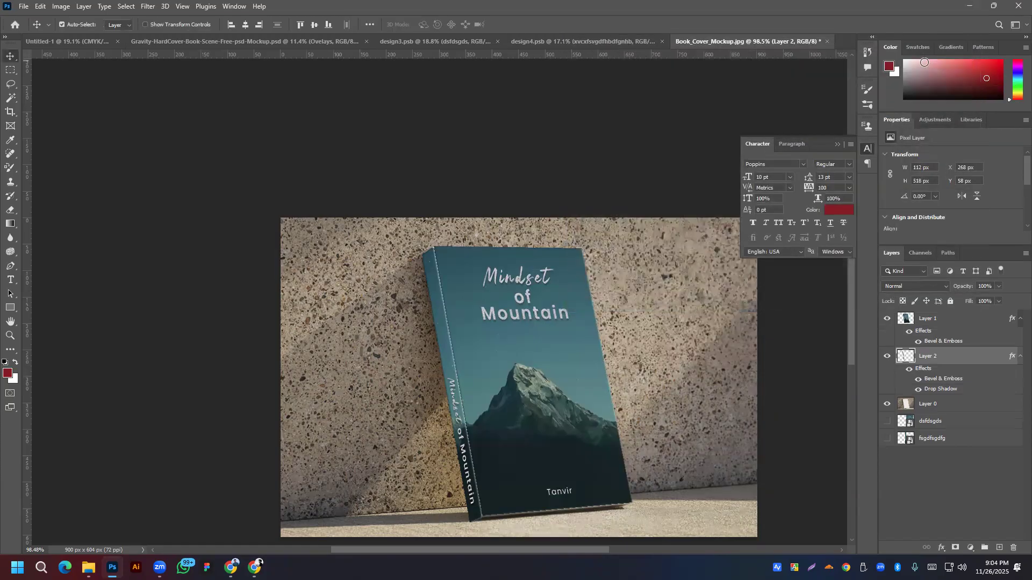
pyautogui.moveTo(440, 306); pyautogui.dragTo(441, 306)
pyautogui.rightClick(924, 359)
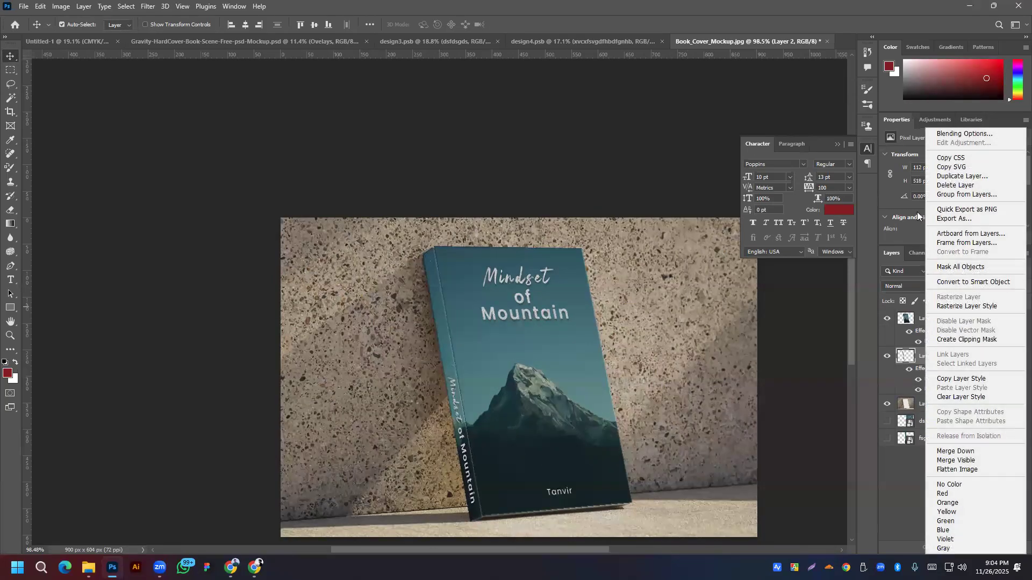
pyautogui.click(969, 138)
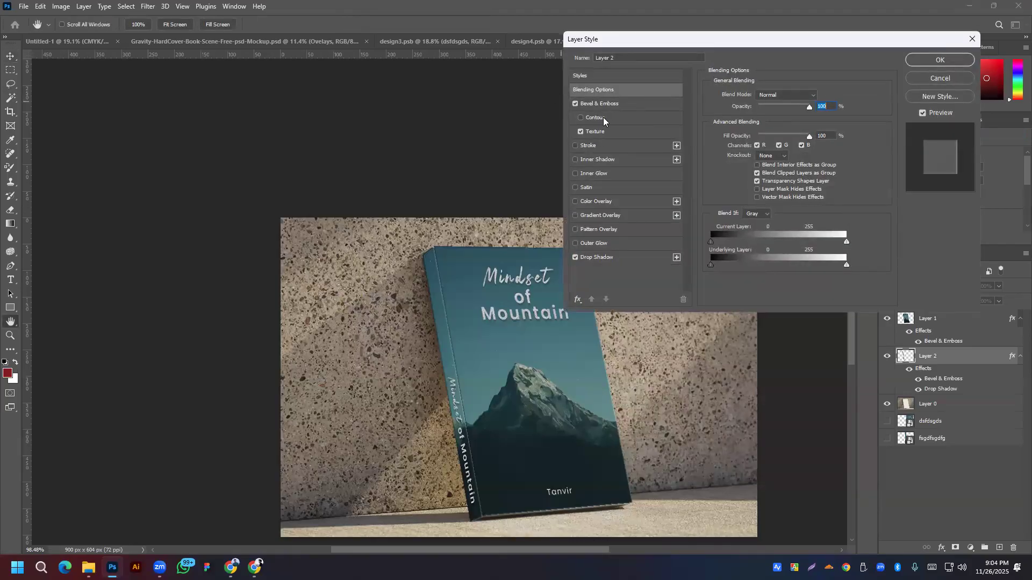
pyautogui.click(593, 118)
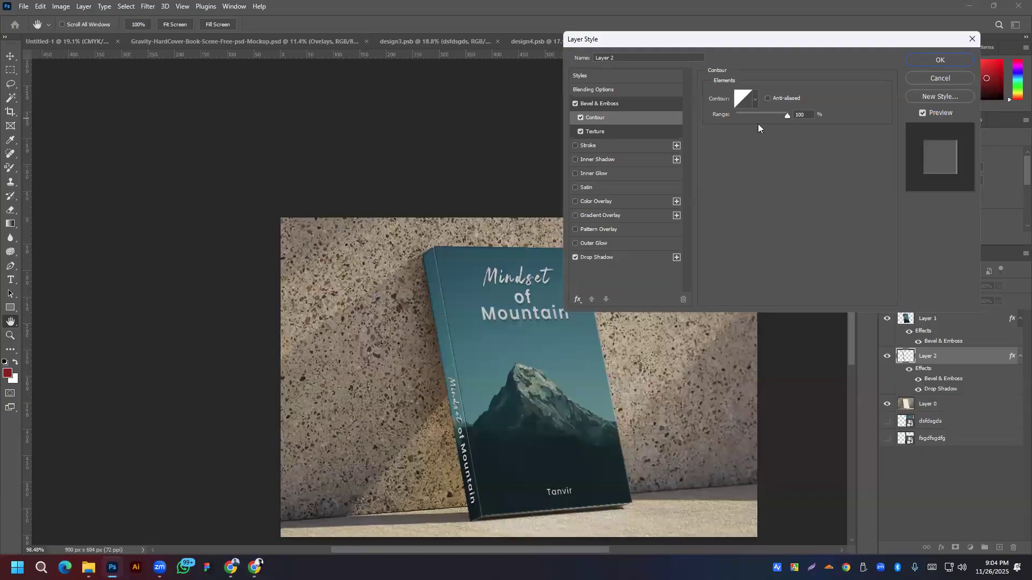
# Step: Give the bevel contour the anti-aliased cone preset with a range of about 54%
pyautogui.moveTo(778, 114); pyautogui.dragTo(763, 114)
pyautogui.click(755, 99)
pyautogui.click(708, 124)
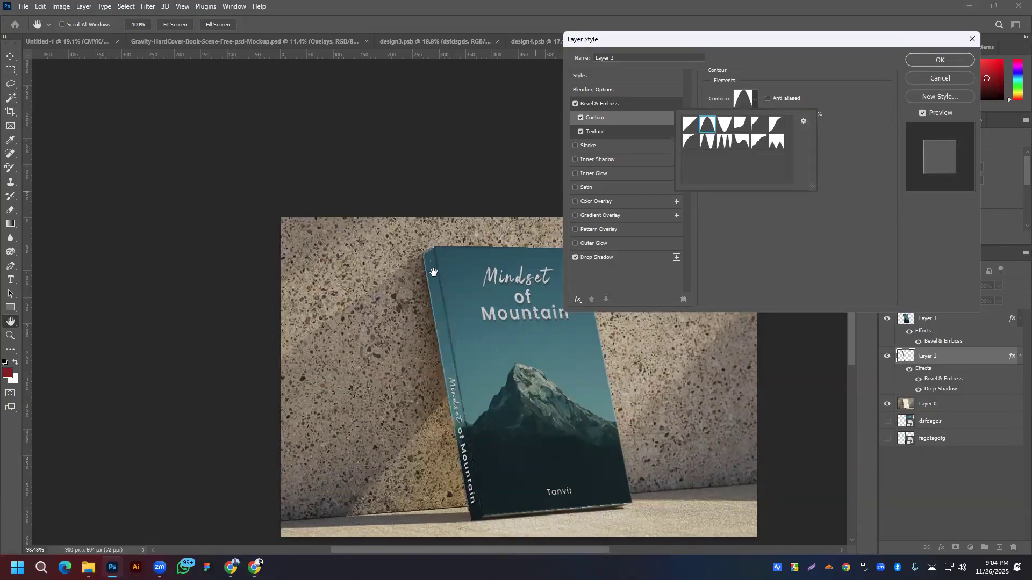
pyautogui.click(761, 112)
pyautogui.click(760, 112)
pyautogui.moveTo(758, 113); pyautogui.dragTo(758, 114)
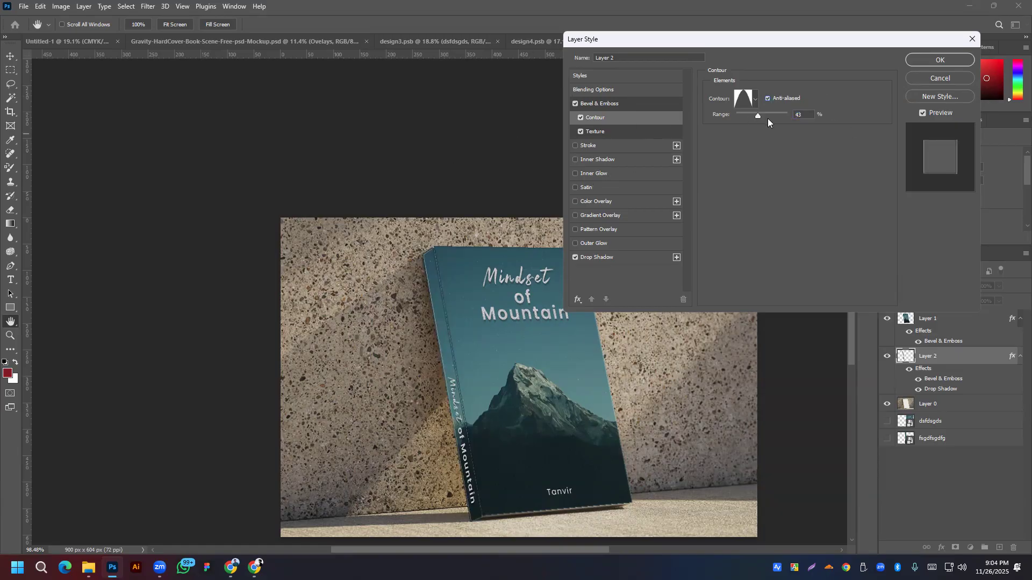
pyautogui.moveTo(753, 115); pyautogui.dragTo(771, 116)
pyautogui.click(940, 61)
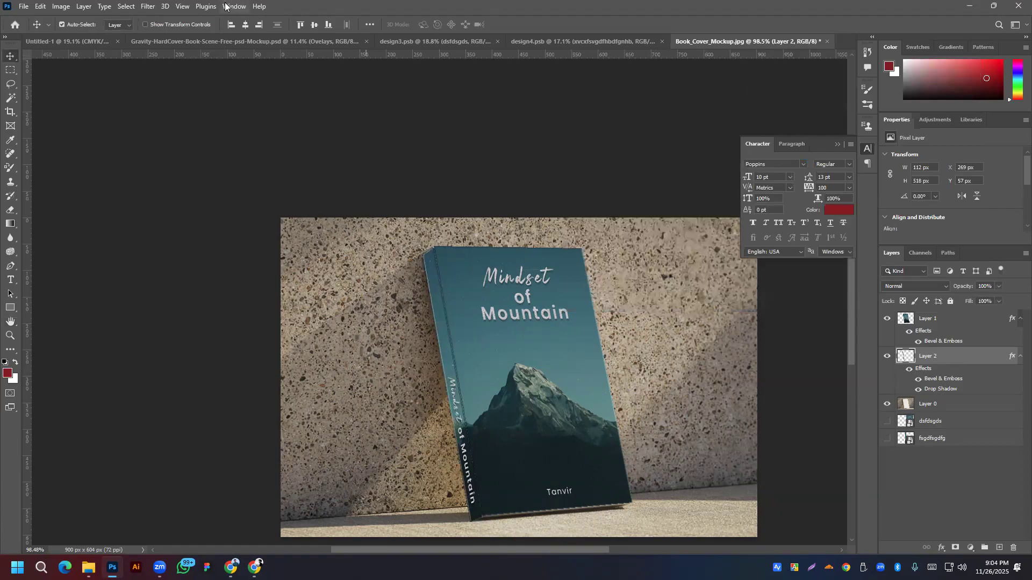
# Step: Add 4.87% noise to the book on Layer 2
pyautogui.click(148, 7)
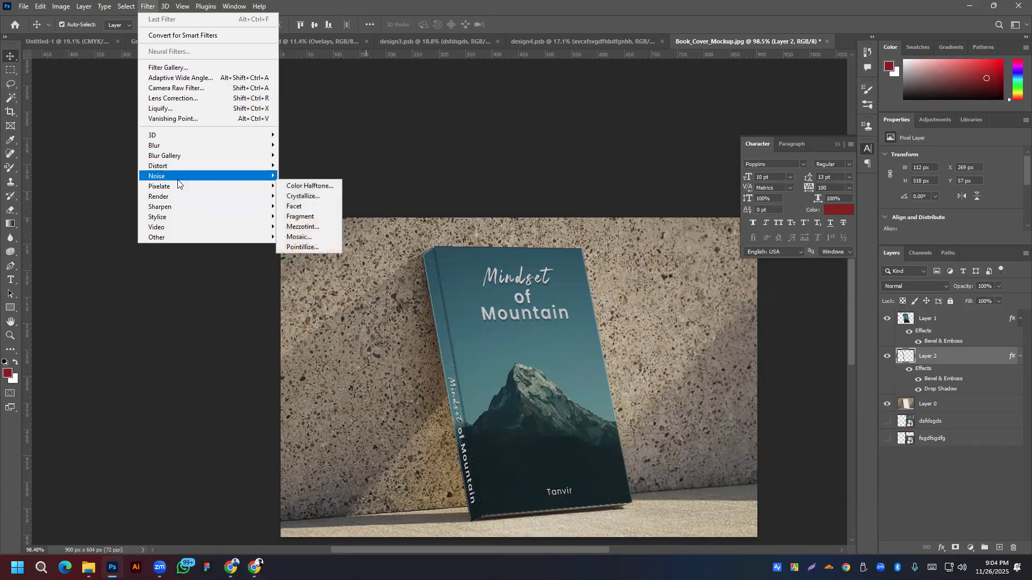
pyautogui.moveTo(177, 180)
pyautogui.click(302, 176)
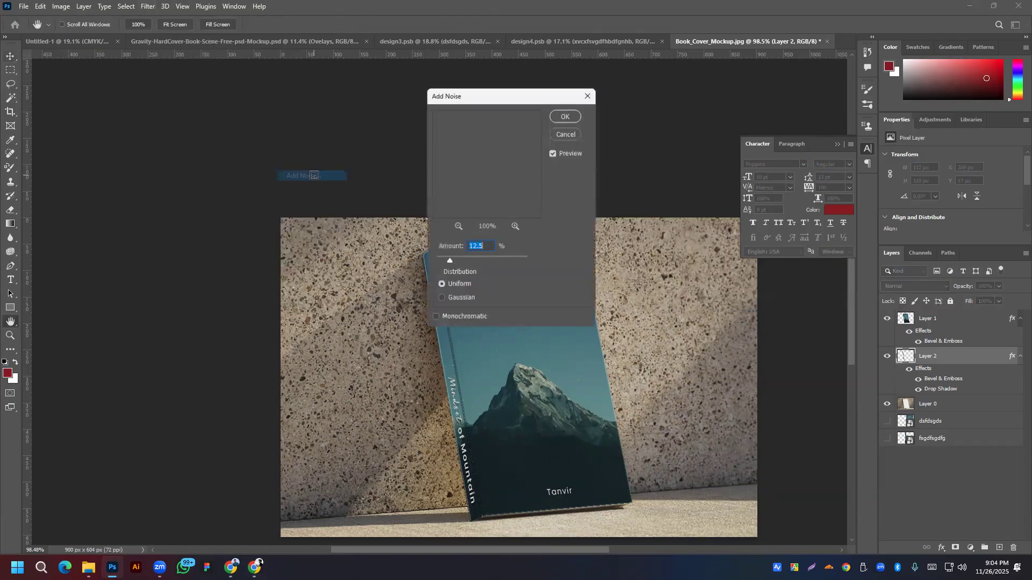
pyautogui.moveTo(491, 93); pyautogui.dragTo(695, 79)
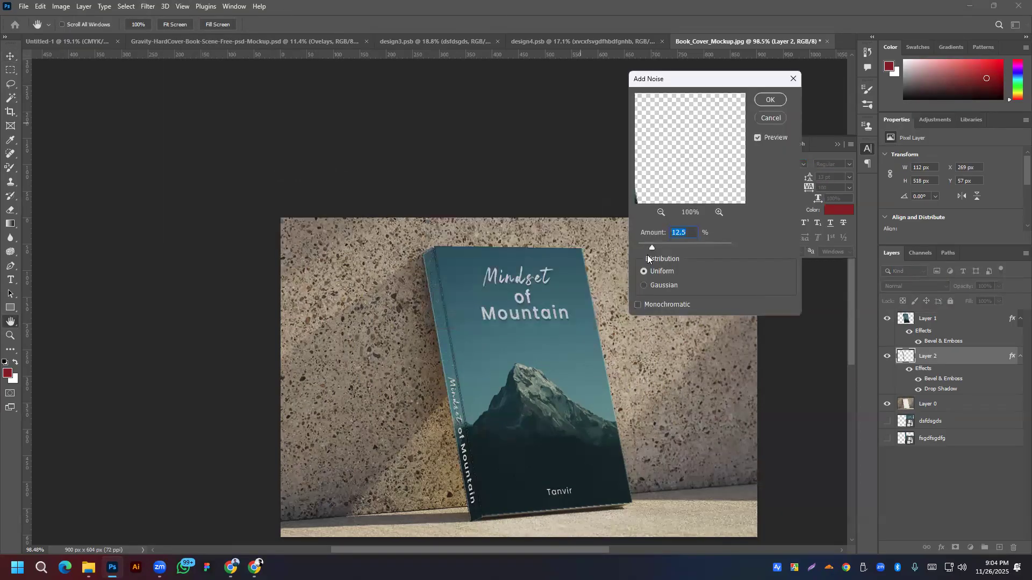
pyautogui.moveTo(646, 247); pyautogui.dragTo(643, 248)
pyautogui.click(771, 100)
# Step: Add 2.01% noise to the cover on Layer 1 and zoom out to view the mockup
pyautogui.click(942, 320)
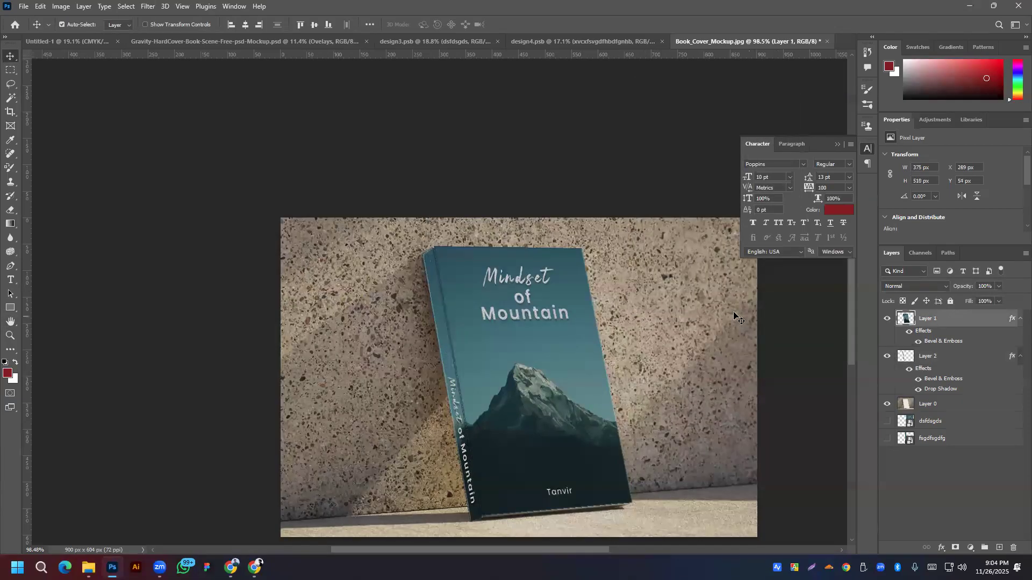
pyautogui.click(149, 7)
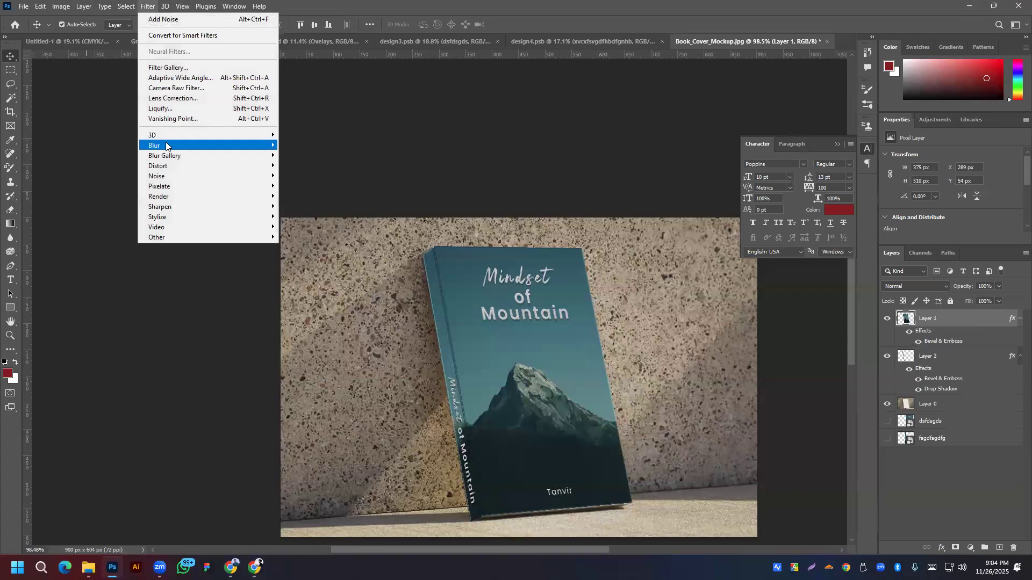
pyautogui.moveTo(171, 179)
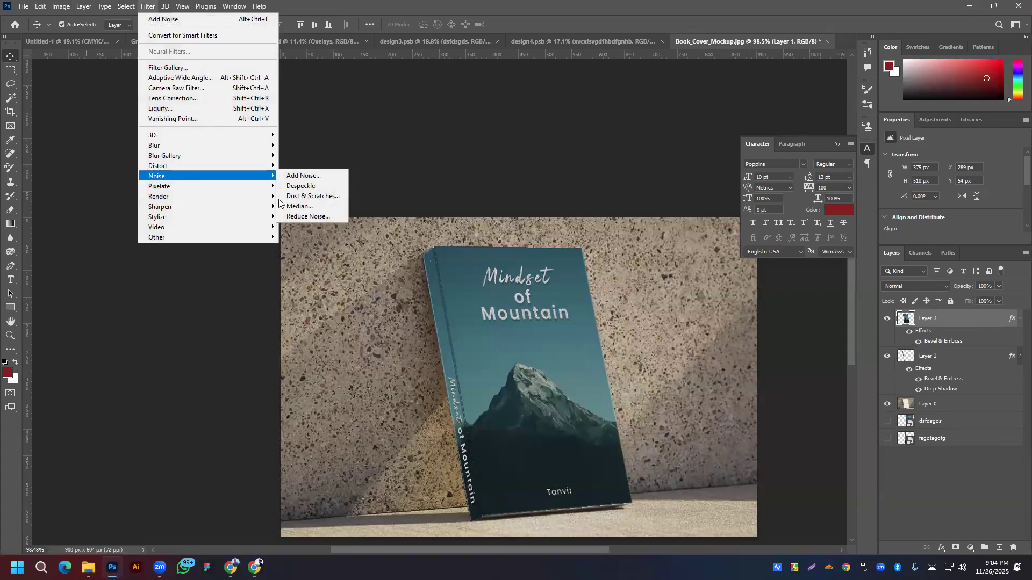
pyautogui.click(304, 176)
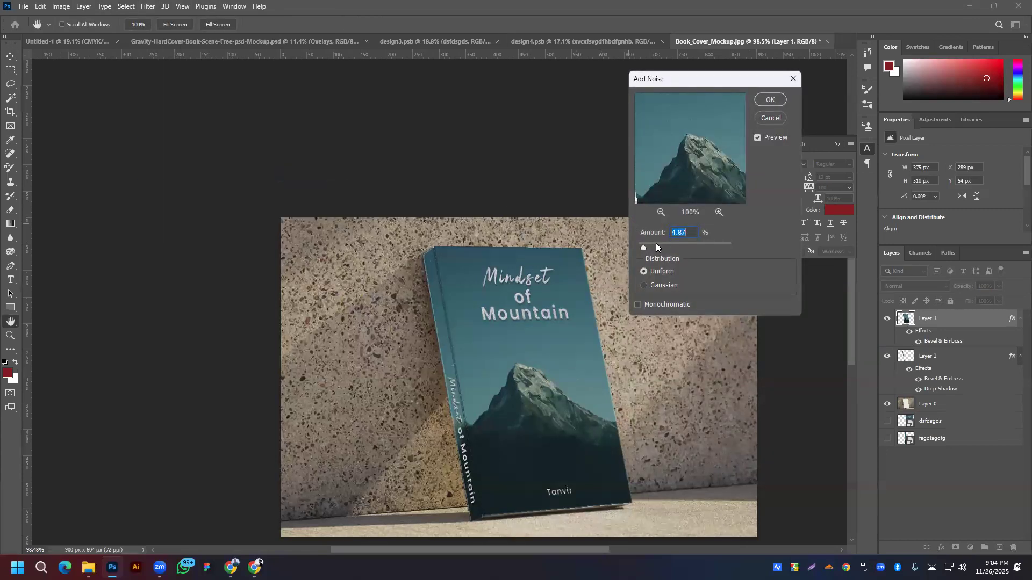
pyautogui.moveTo(642, 244); pyautogui.dragTo(639, 244)
pyautogui.click(780, 99)
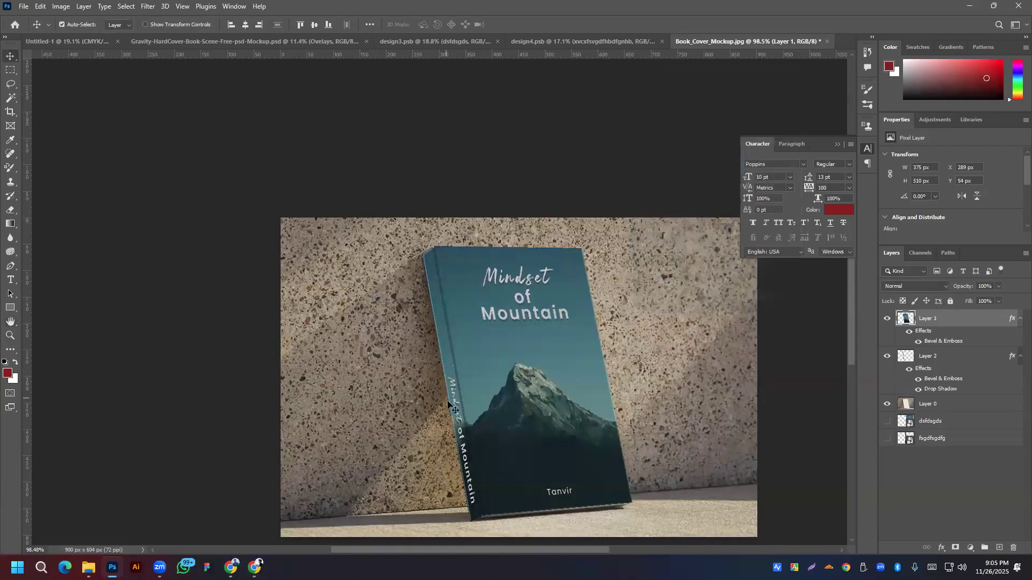
pyautogui.hotkey('ctrl', '-')
pyautogui.scroll(2, 536, 370)
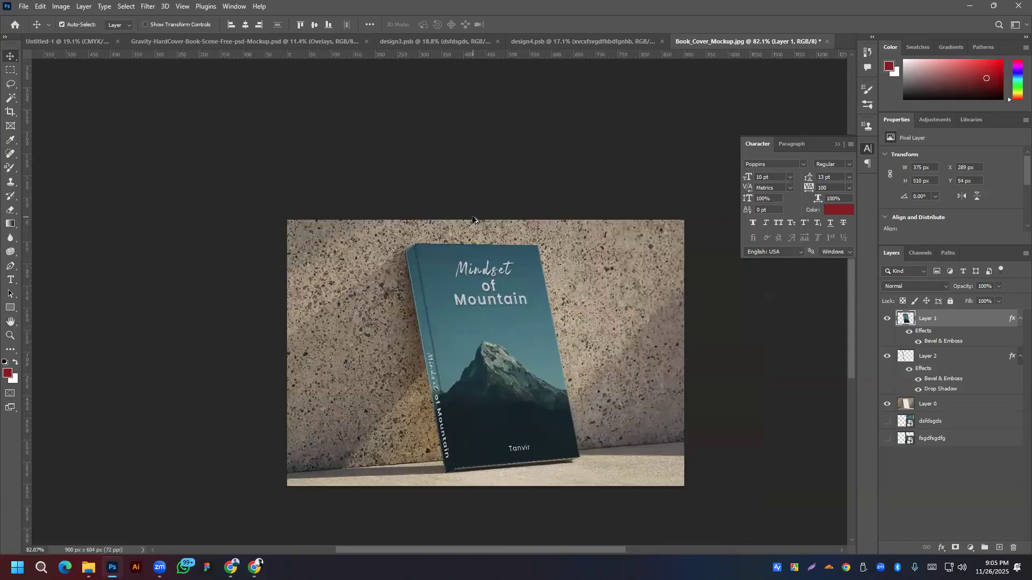
pyautogui.click(148, 7)
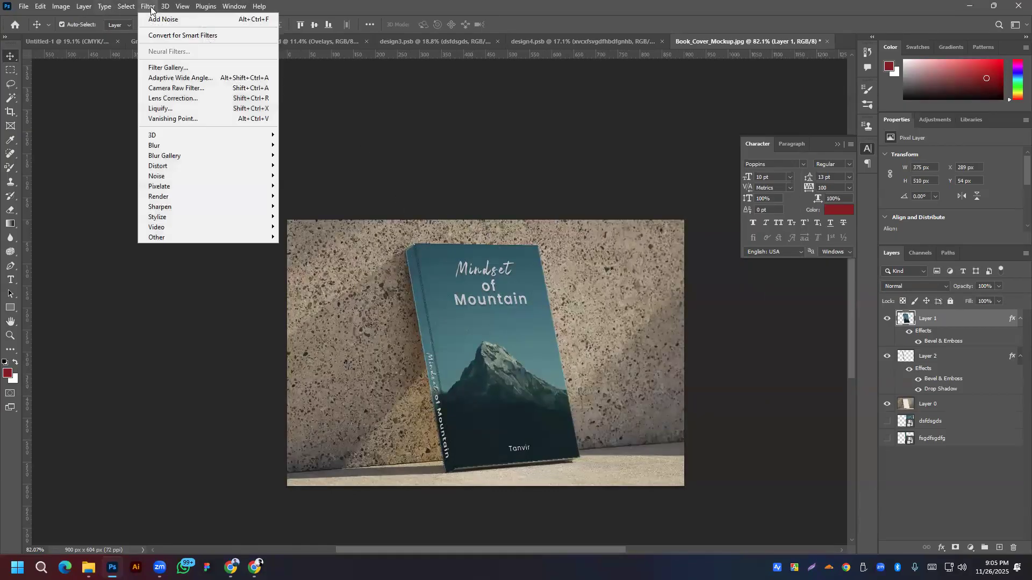
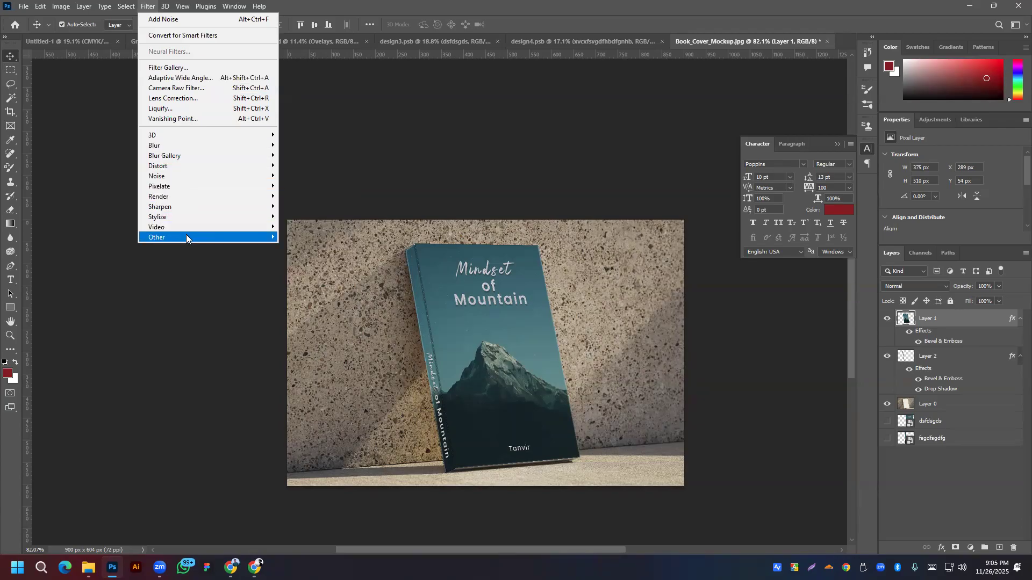
# Step: Browse the Filter menu without applying a filter, then recentre the mockup view
pyautogui.moveTo(185, 225)
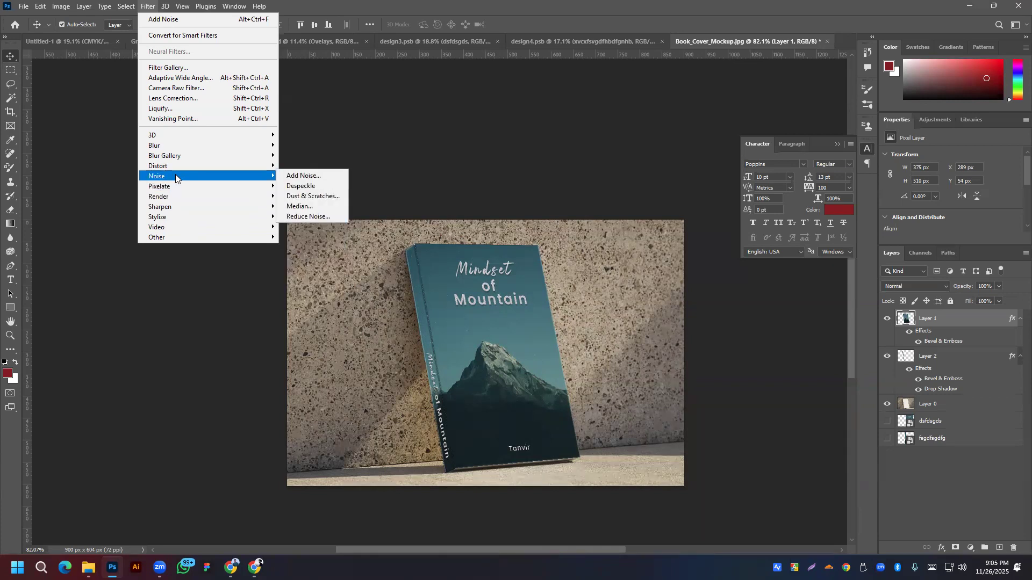
pyautogui.moveTo(172, 164)
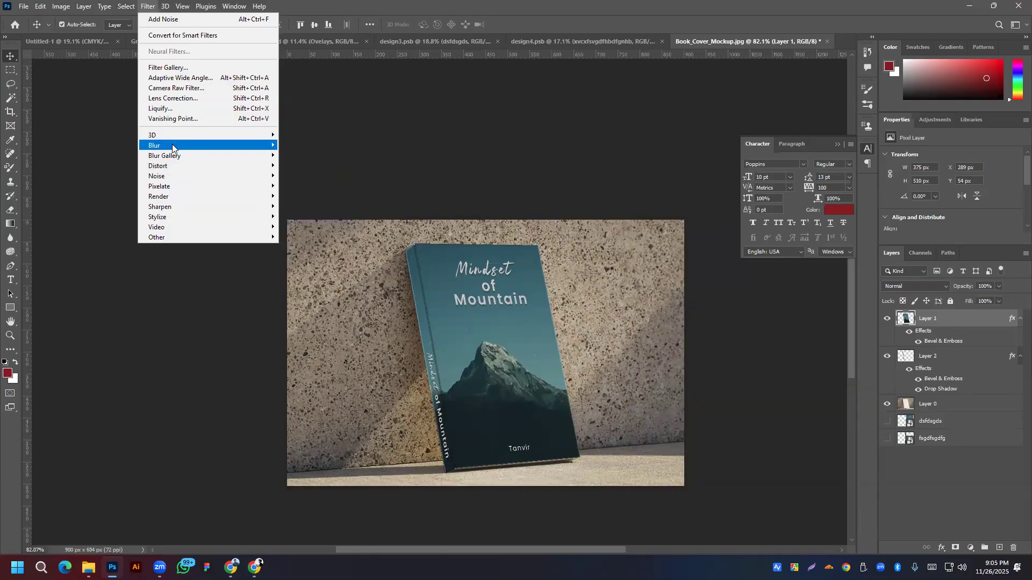
pyautogui.moveTo(176, 141)
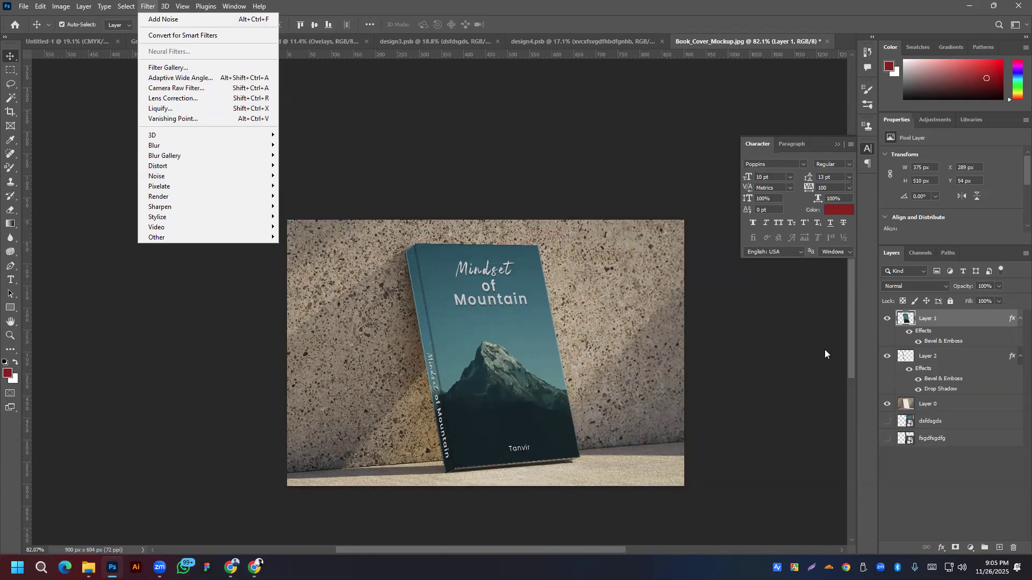
pyautogui.click(911, 504)
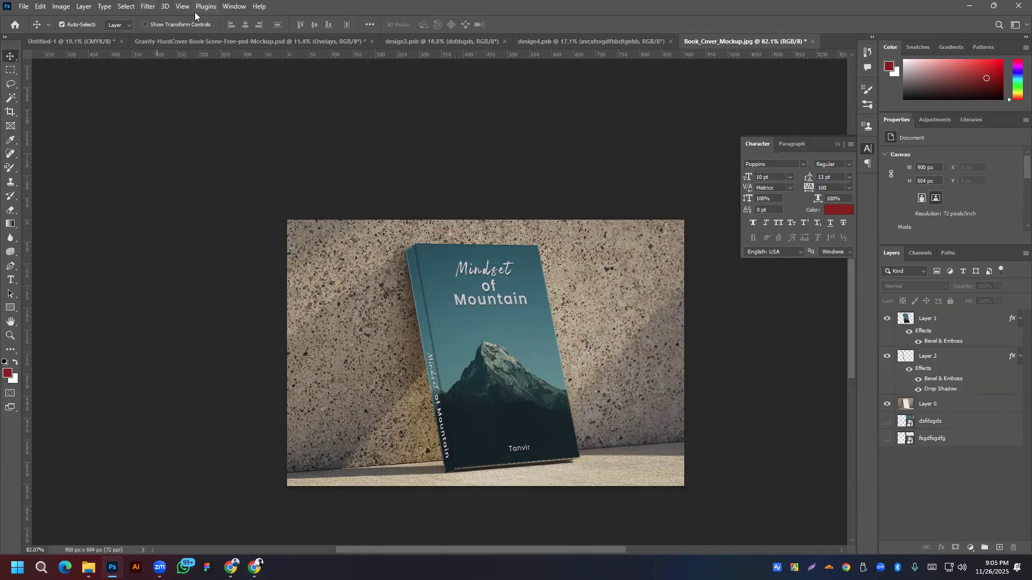
pyautogui.click(149, 6)
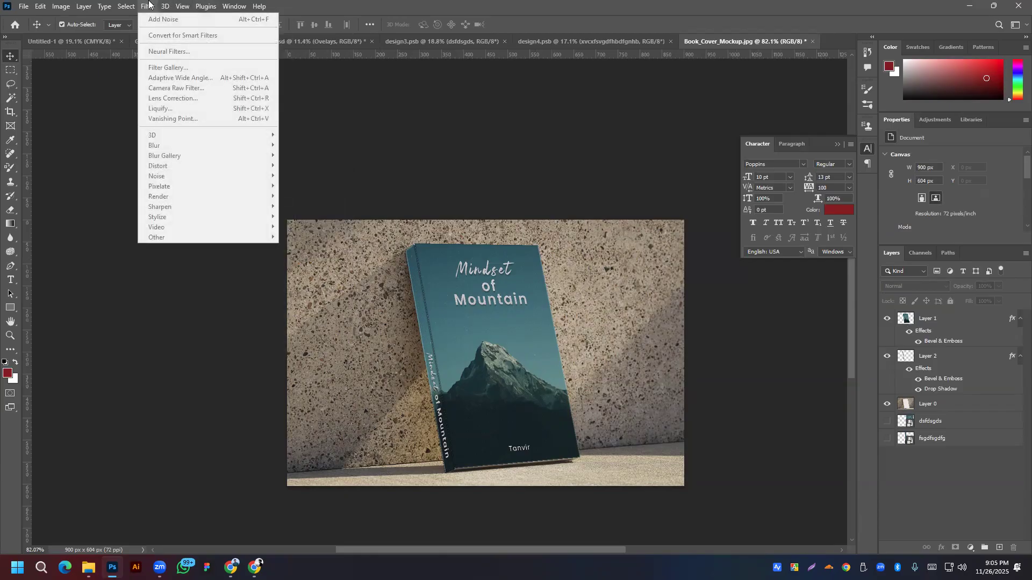
pyautogui.click(973, 452)
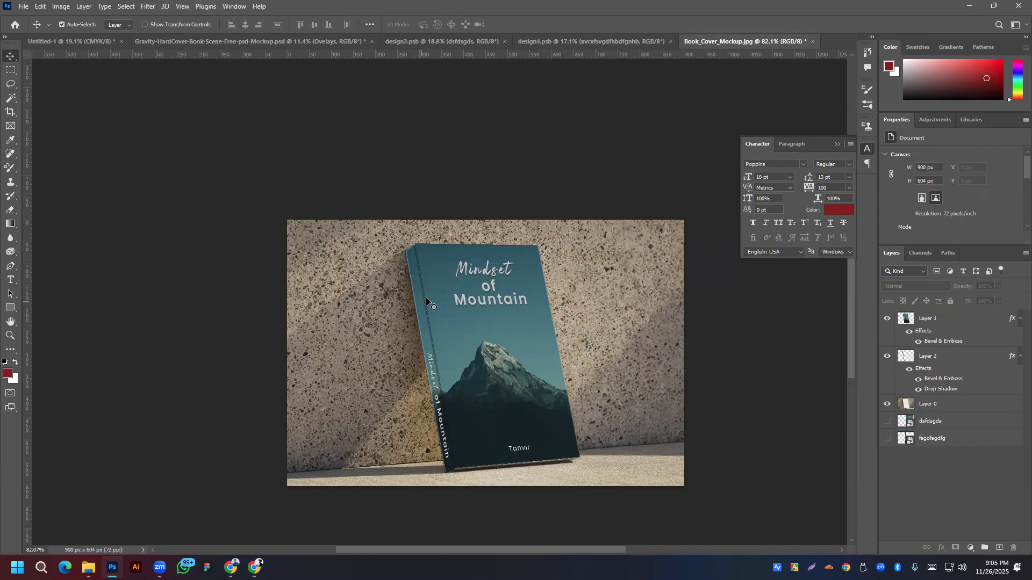
pyautogui.scroll(-8, 457, 355)
pyautogui.scroll(8, 416, 343)
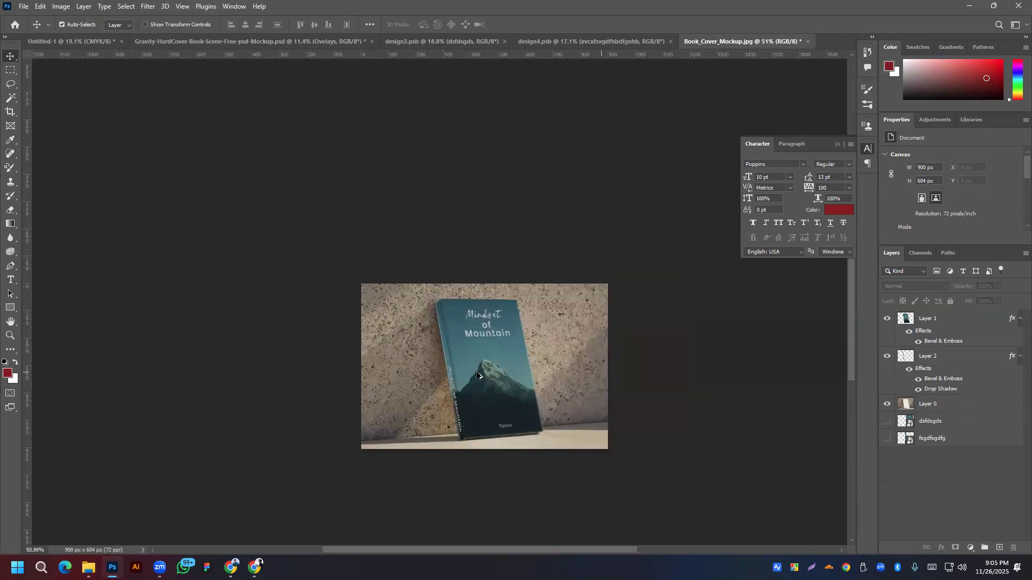
pyautogui.moveTo(558, 385); pyautogui.dragTo(540, 321)
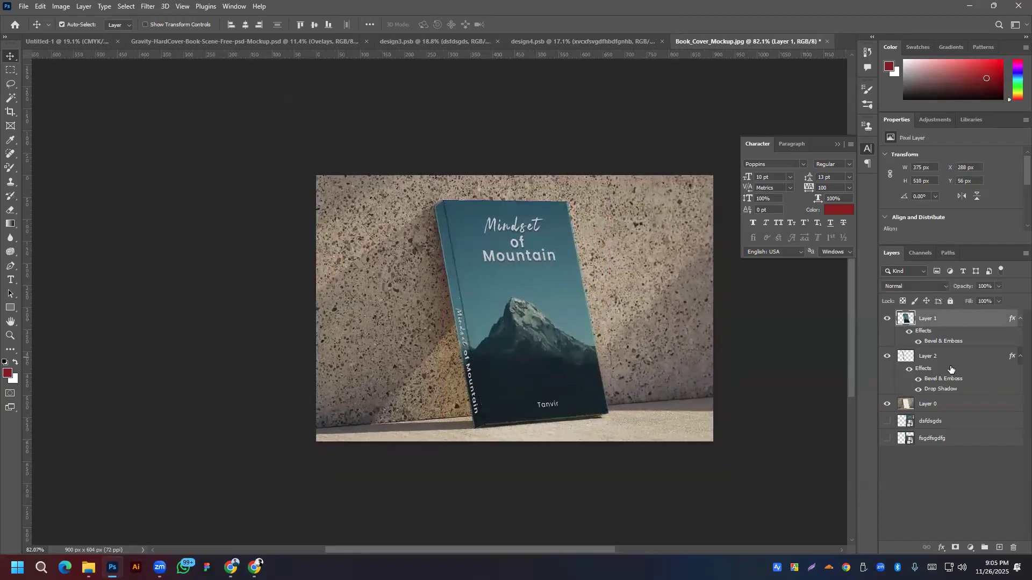
# Step: Convert Layer 1 and Layer 2 into smart objects
pyautogui.rightClick(951, 320)
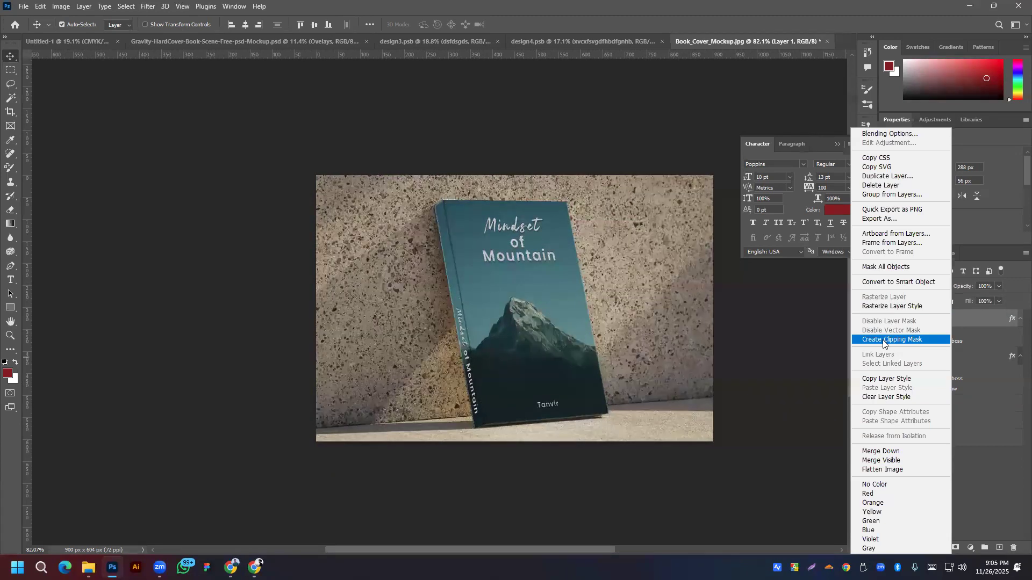
pyautogui.click(889, 282)
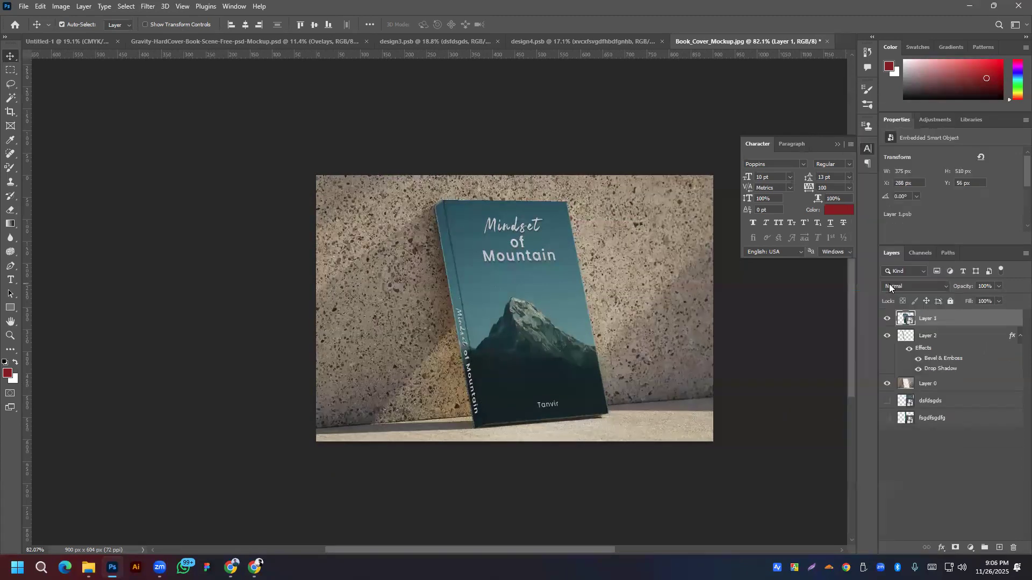
pyautogui.click(936, 337)
pyautogui.rightClick(936, 337)
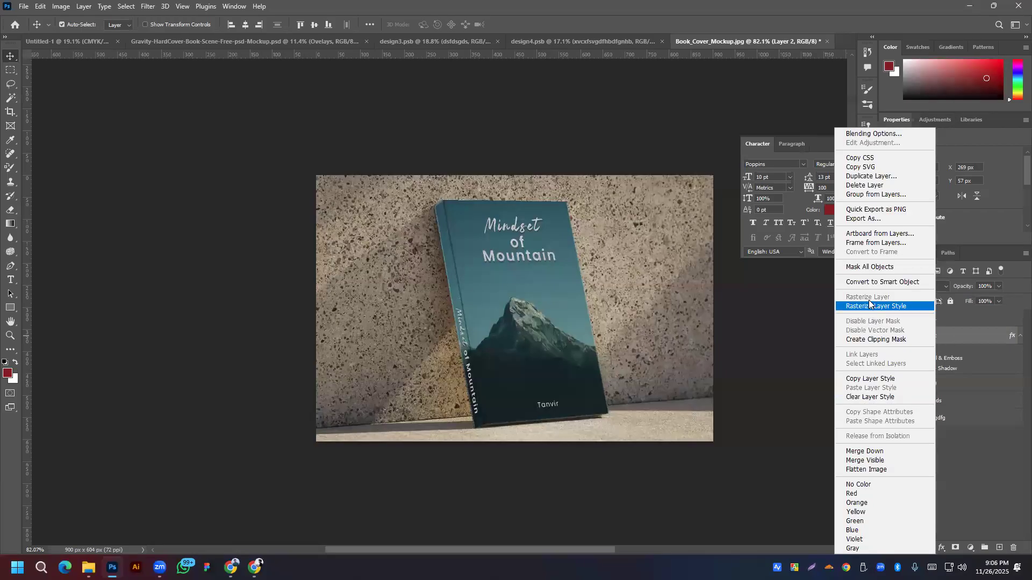
pyautogui.click(870, 281)
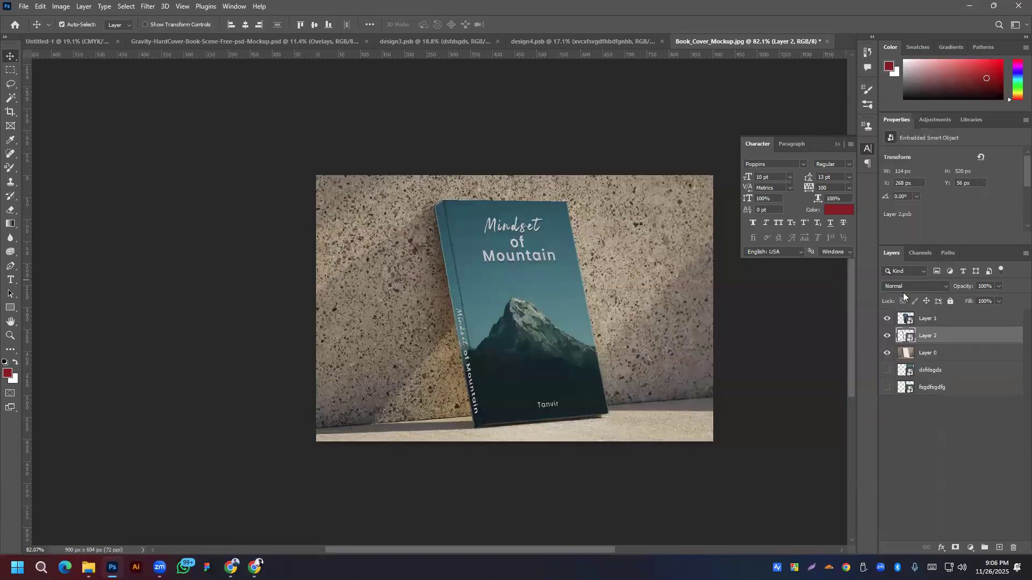
# Step: Open Layer 1's smart object contents, then bring up the design4.psb cover document
pyautogui.doubleClick(905, 318)
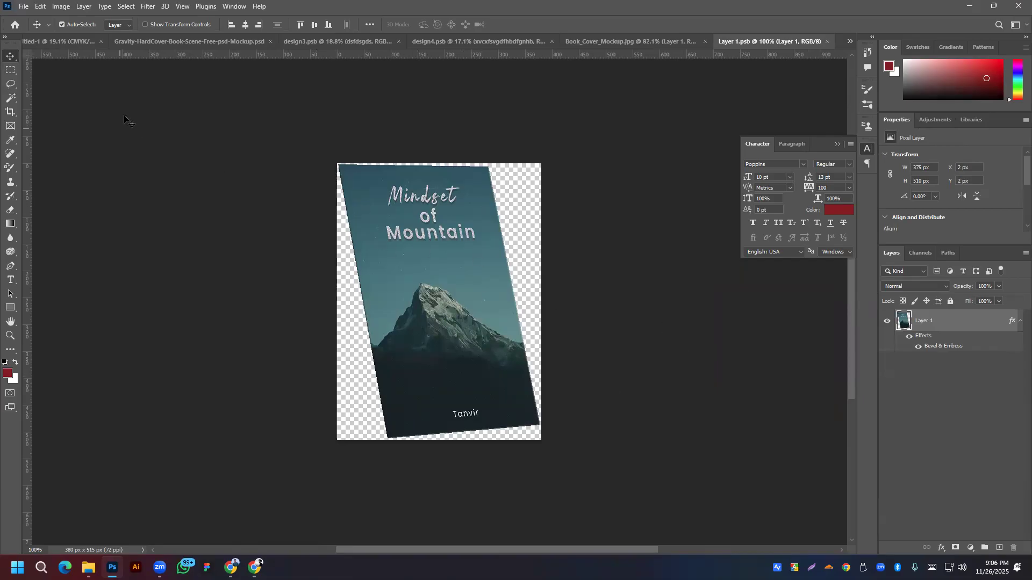
pyautogui.click(647, 40)
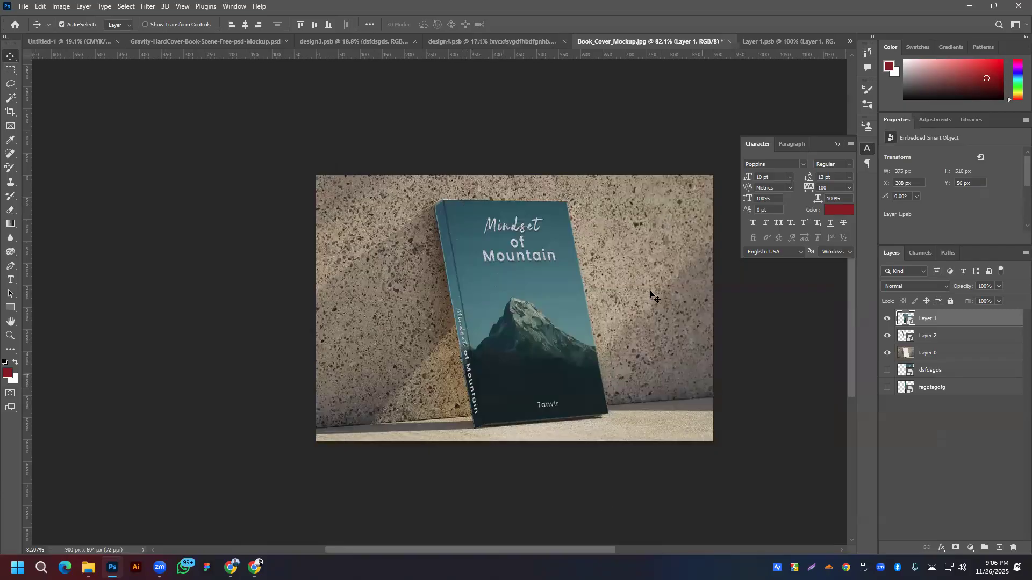
pyautogui.click(768, 39)
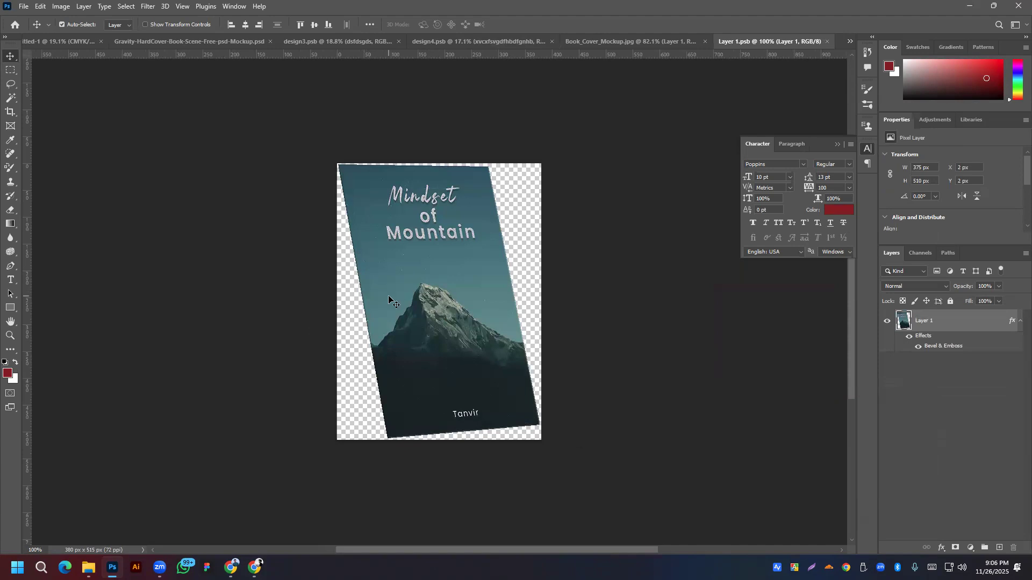
pyautogui.click(430, 40)
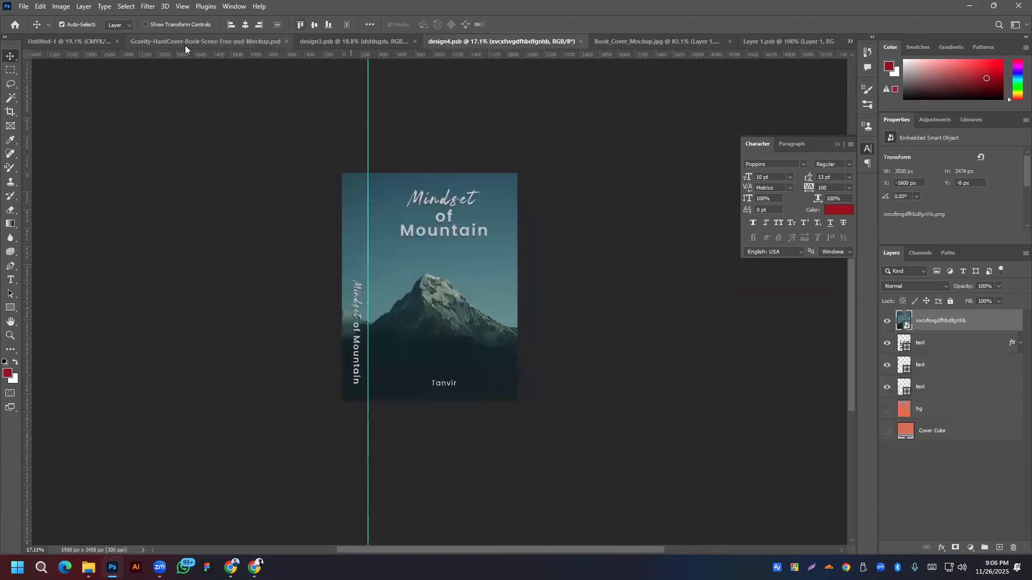
# Step: In the hardcover mockup, expand the Book 1 group and open its cover design
pyautogui.click(185, 45)
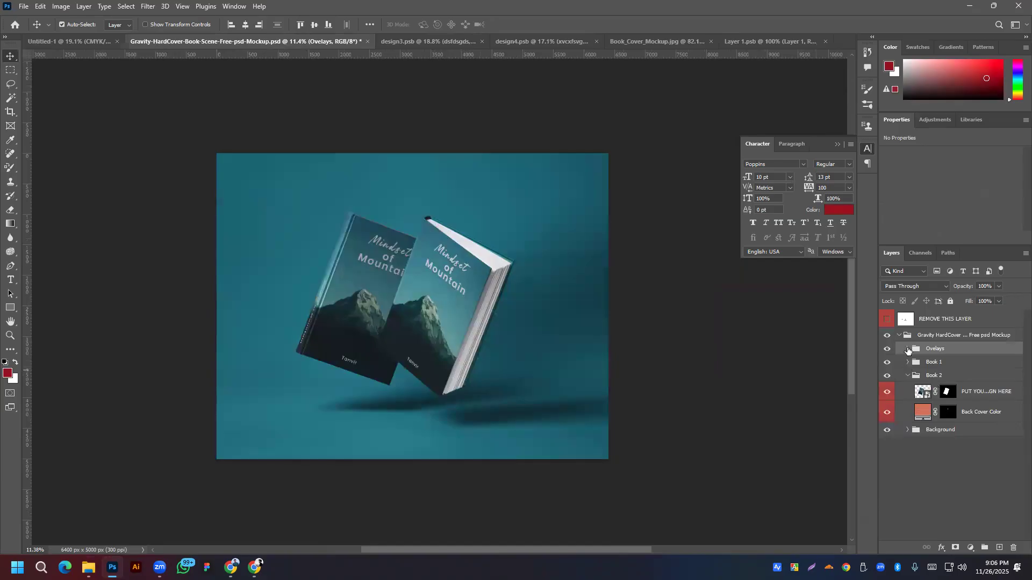
pyautogui.click(907, 349)
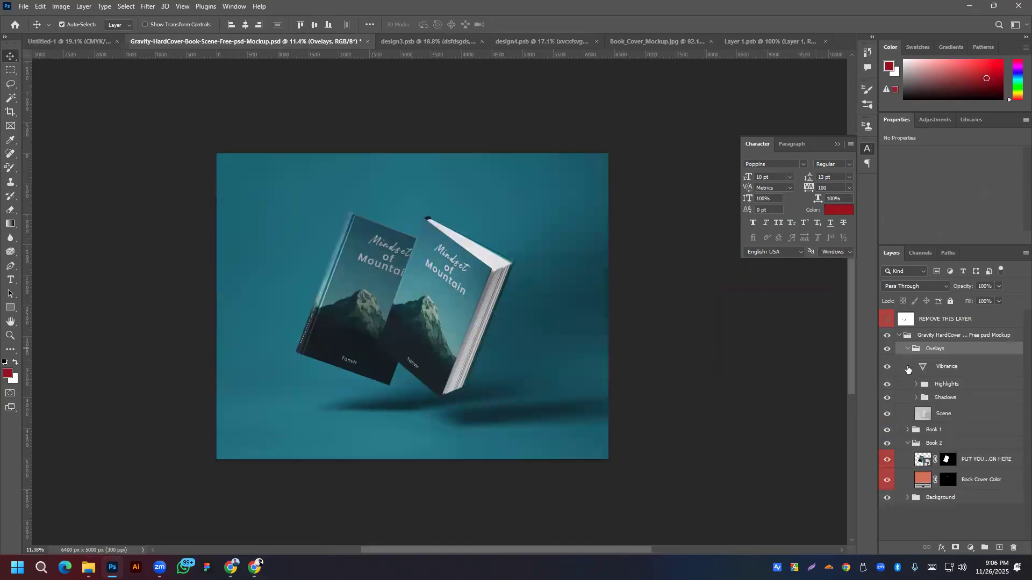
pyautogui.click(907, 349)
pyautogui.click(908, 365)
pyautogui.click(908, 362)
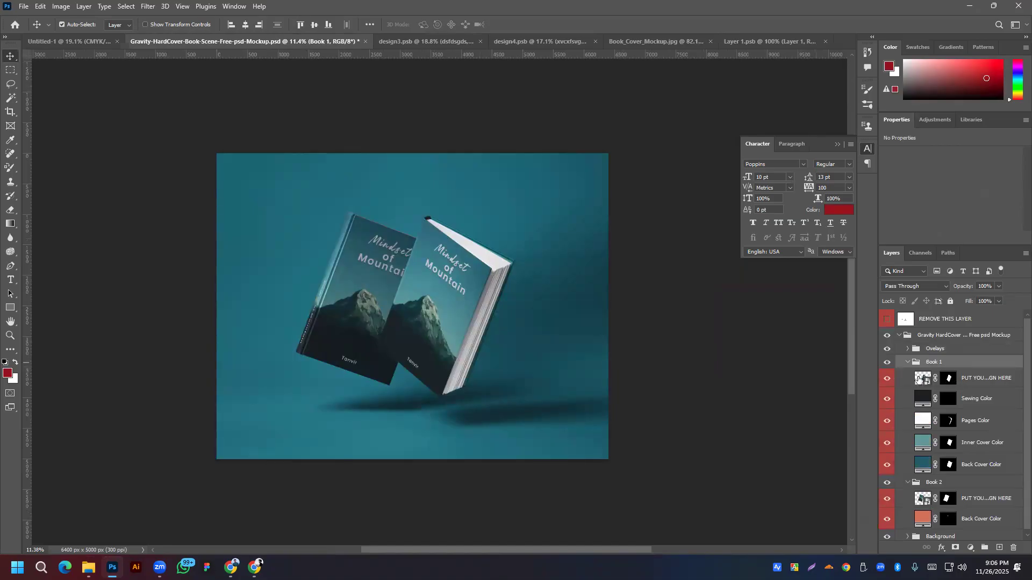
pyautogui.doubleClick(920, 379)
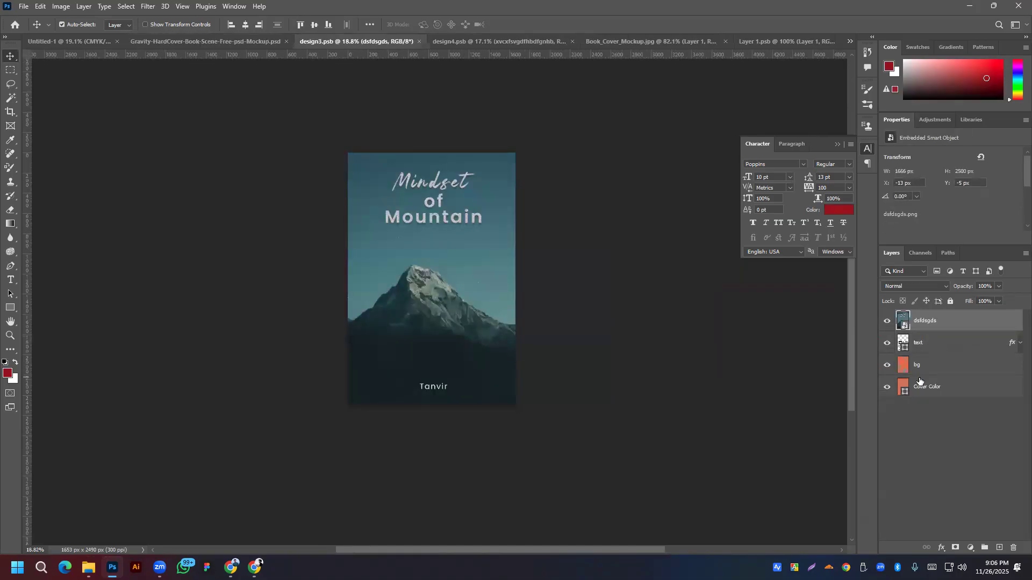
# Step: Return to the Layer 1.psb cover document and open the File menu
pyautogui.click(204, 42)
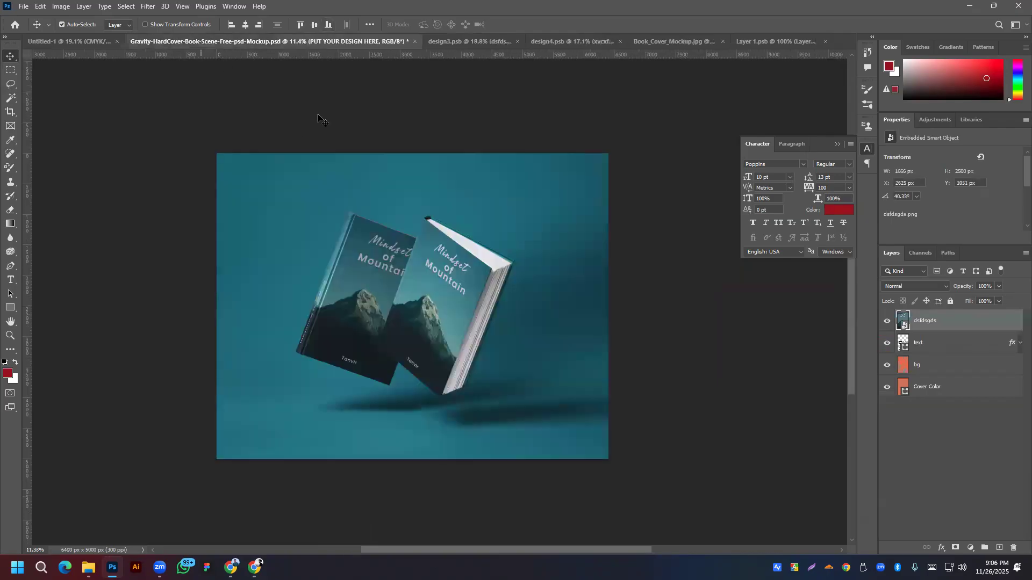
pyautogui.click(781, 40)
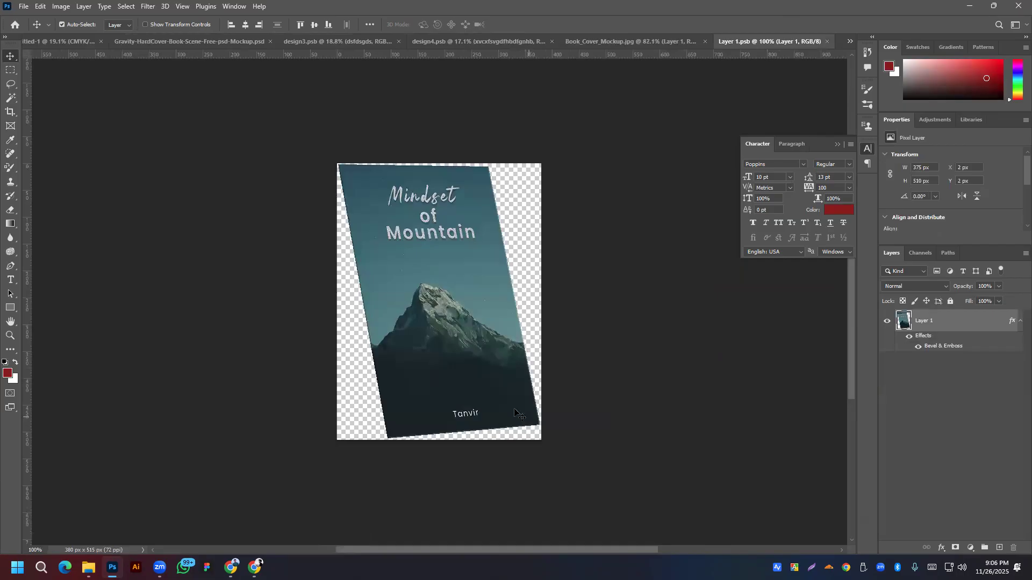
pyautogui.click(24, 6)
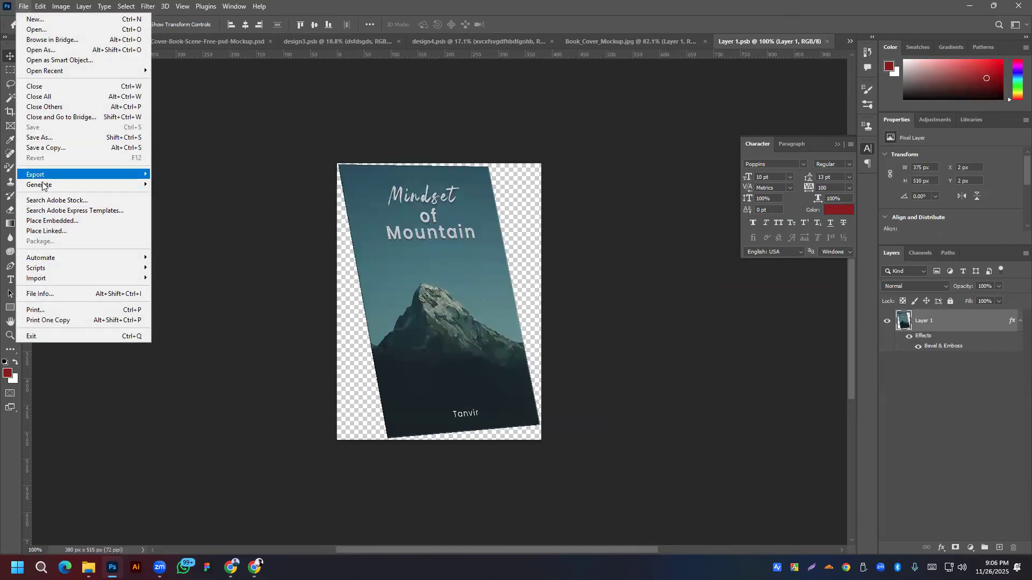
# Step: Place f.png as an embedded image, scale it to about 76% and align it left
pyautogui.click(50, 221)
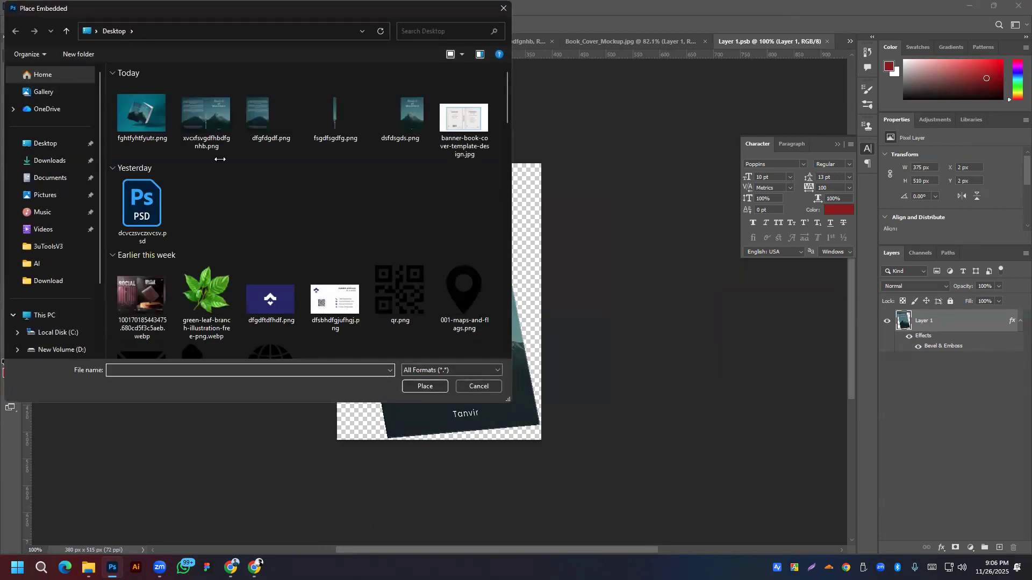
pyautogui.scroll(-5, 295, 196)
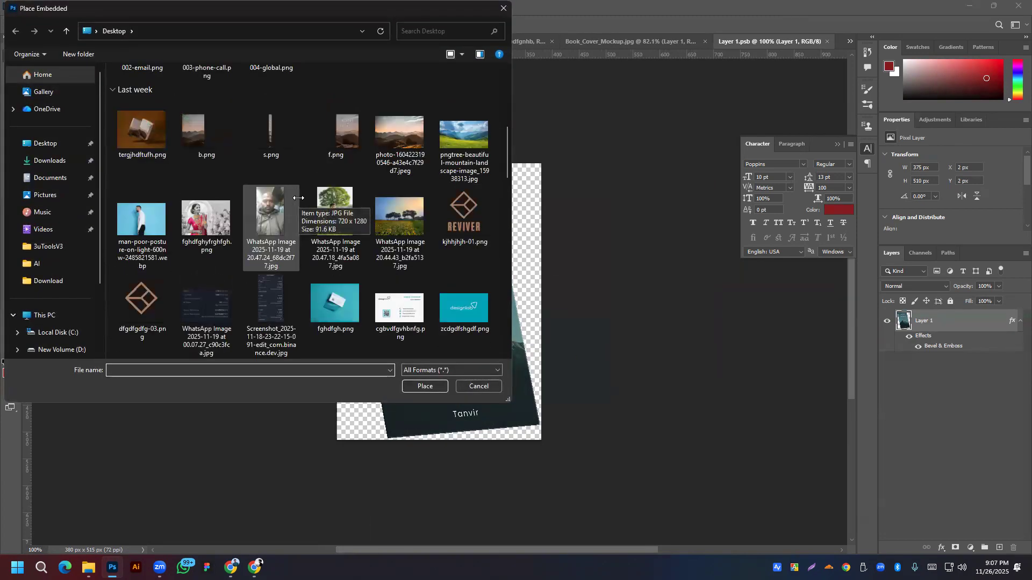
pyautogui.scroll(-3, 322, 290)
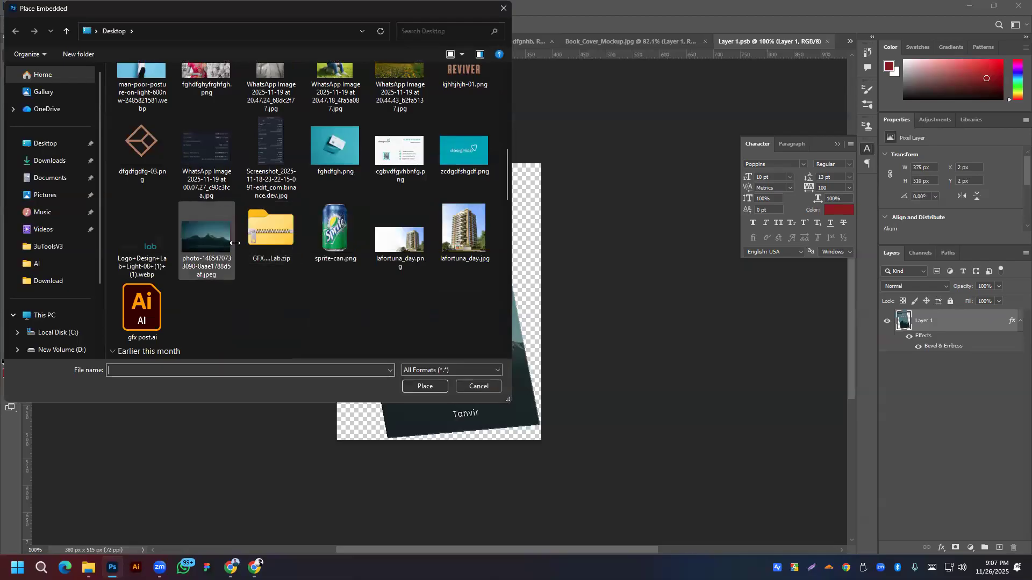
pyautogui.scroll(-5, 235, 243)
pyautogui.scroll(-10, 320, 226)
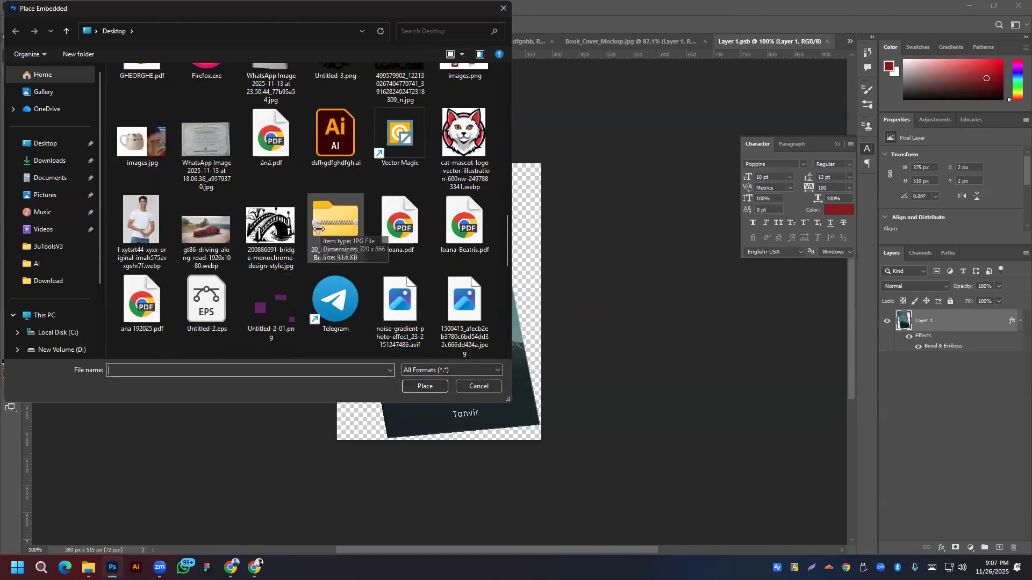
pyautogui.scroll(10, 317, 231)
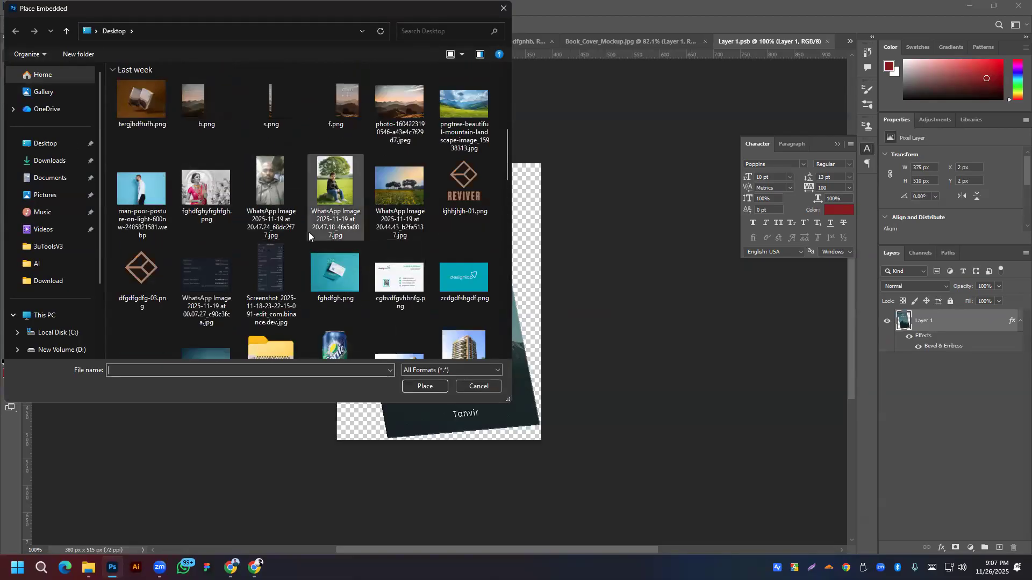
pyautogui.scroll(3, 309, 232)
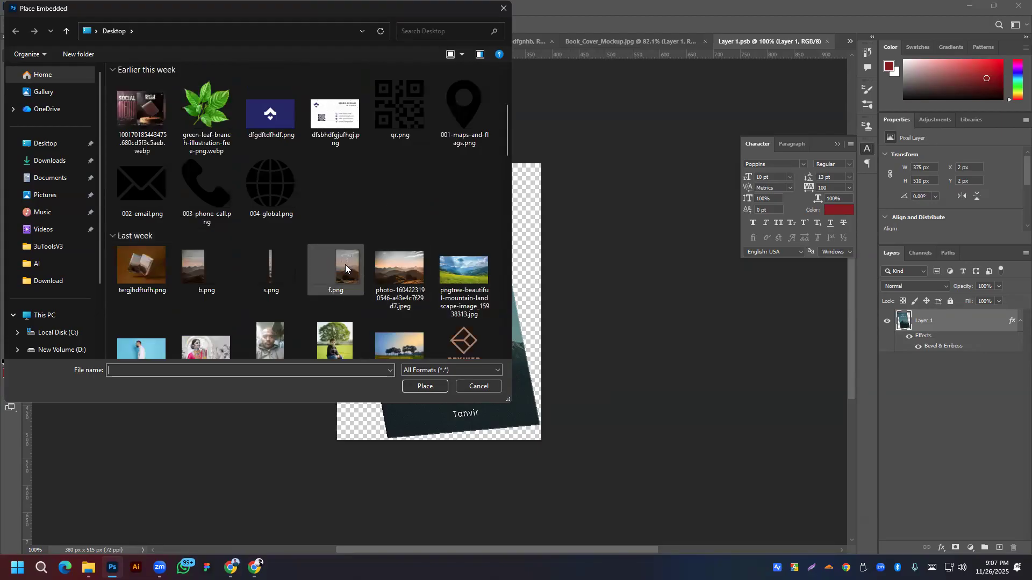
pyautogui.doubleClick(345, 264)
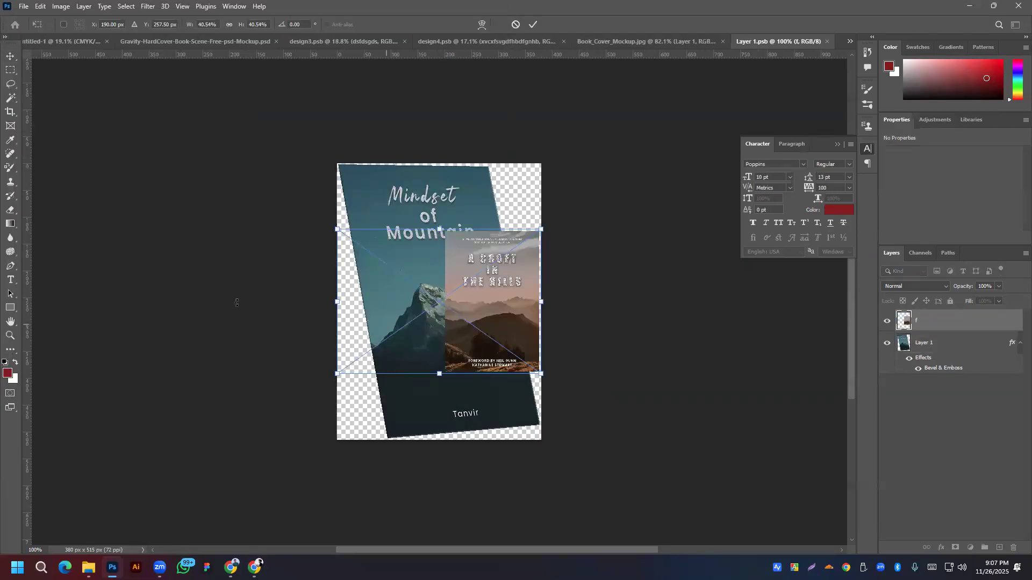
pyautogui.moveTo(337, 302); pyautogui.dragTo(161, 299)
pyautogui.moveTo(470, 308); pyautogui.dragTo(458, 309)
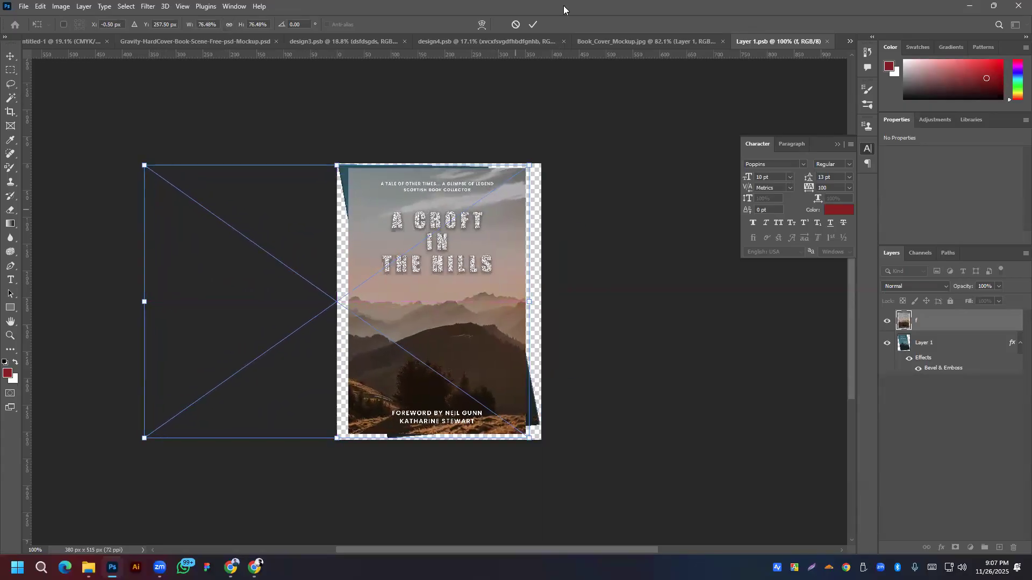
pyautogui.click(533, 23)
# Step: Try the free-transform warp on the placed cover, then exit without changes
pyautogui.rightClick(450, 297)
pyautogui.click(398, 286)
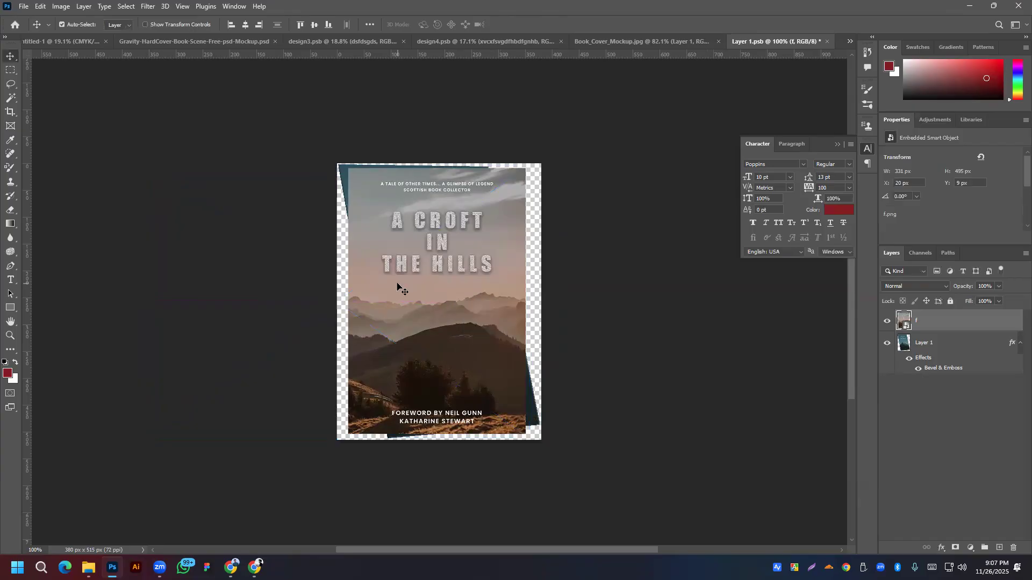
pyautogui.hotkey('ctrl', 't')
pyautogui.rightClick(442, 283)
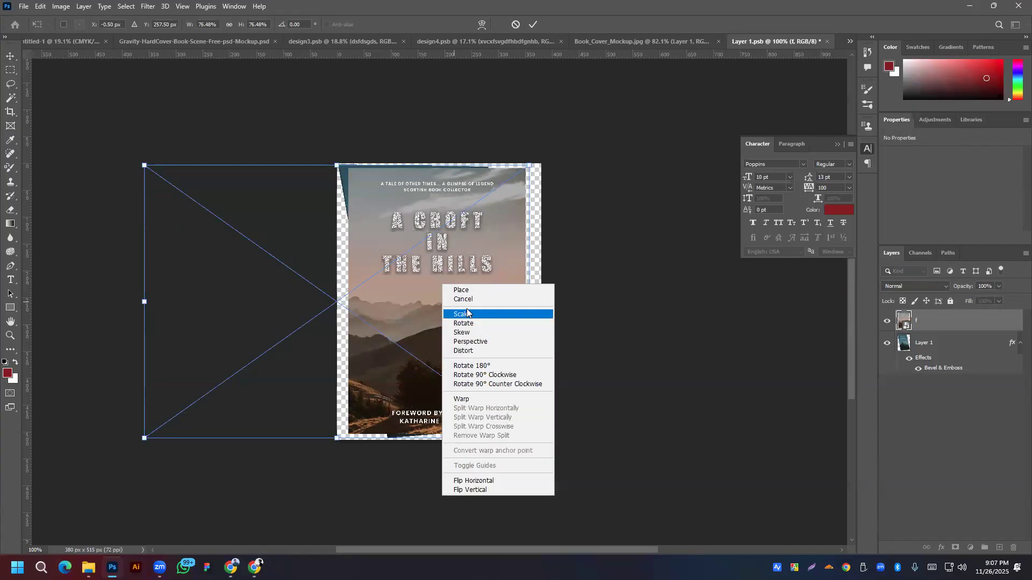
pyautogui.click(472, 400)
pyautogui.rightClick(430, 245)
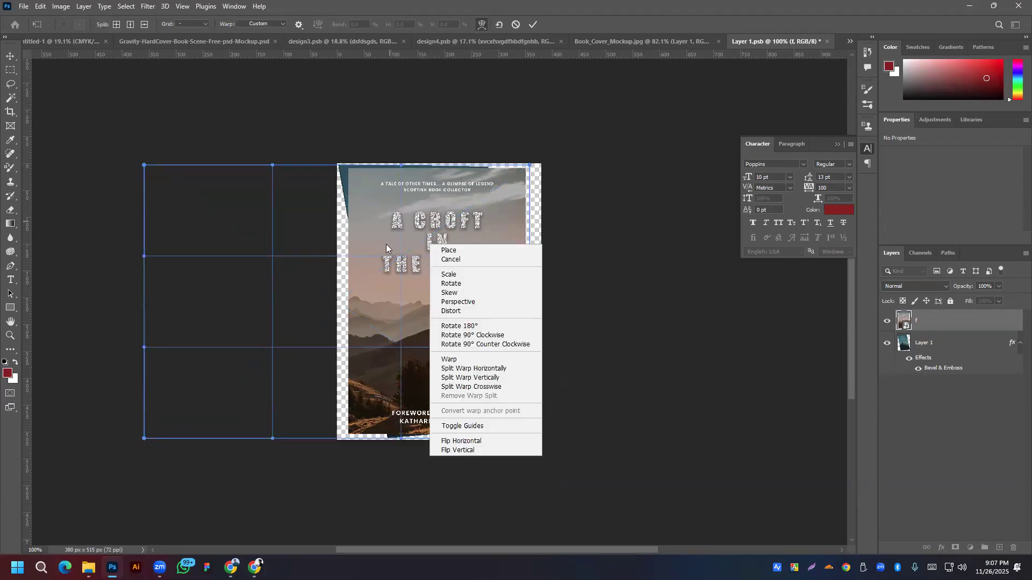
pyautogui.click(265, 25)
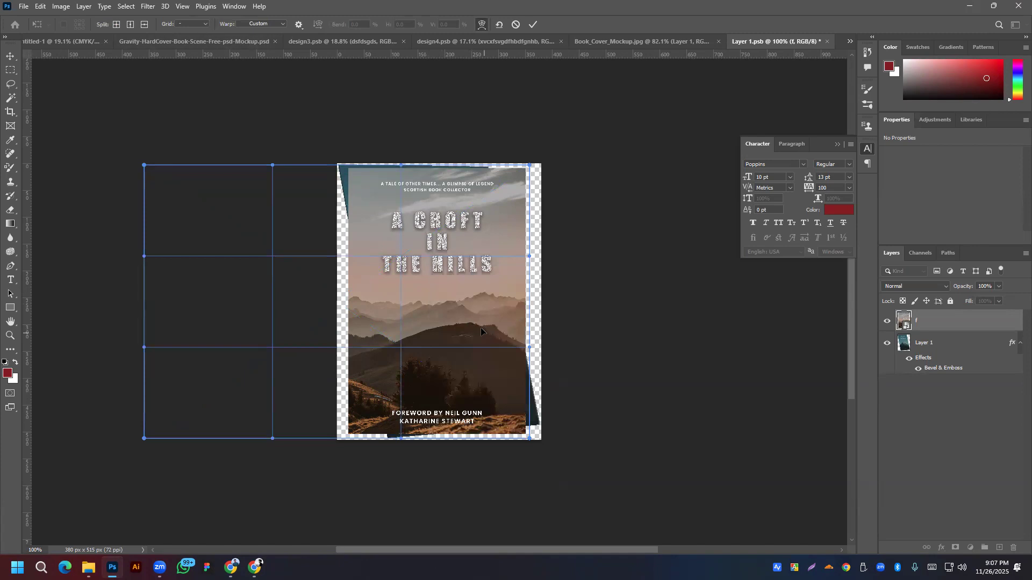
pyautogui.rightClick(472, 297)
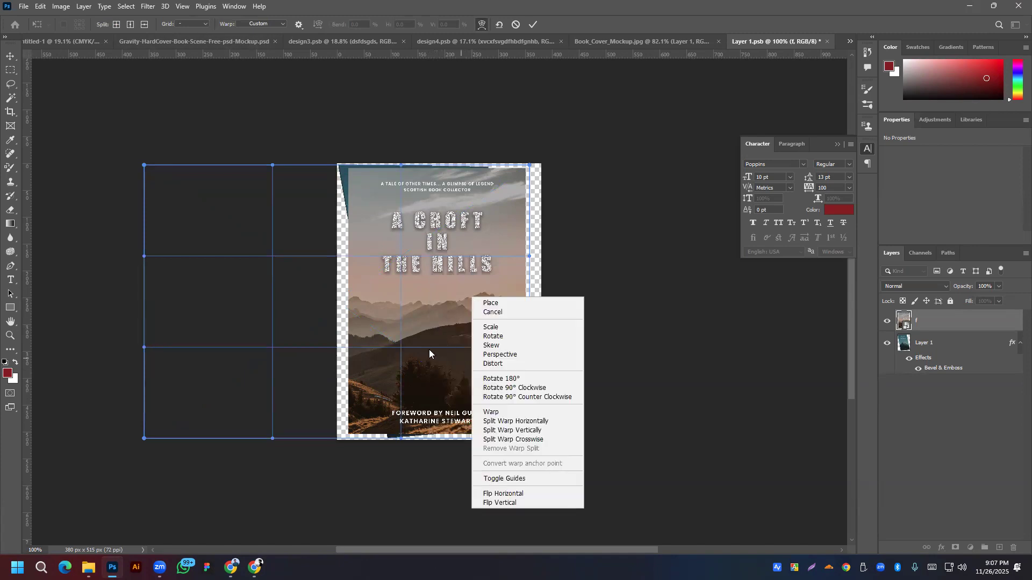
pyautogui.click(534, 26)
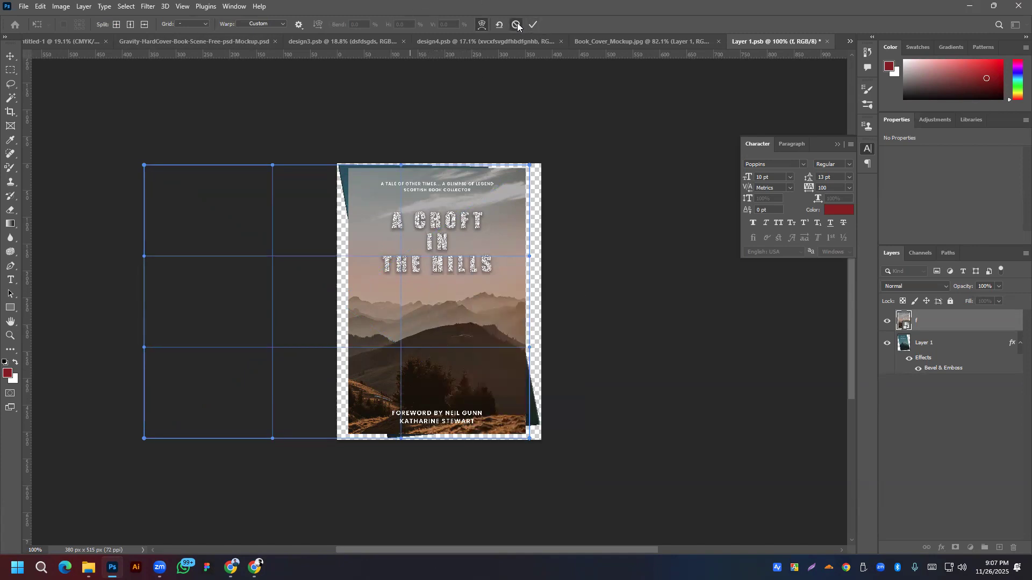
pyautogui.click(533, 25)
pyautogui.rightClick(419, 308)
pyautogui.press('Escape')
# Step: Distort the cover's right-side corners, then undo the distortion
pyautogui.hotkey('ctrl', 't')
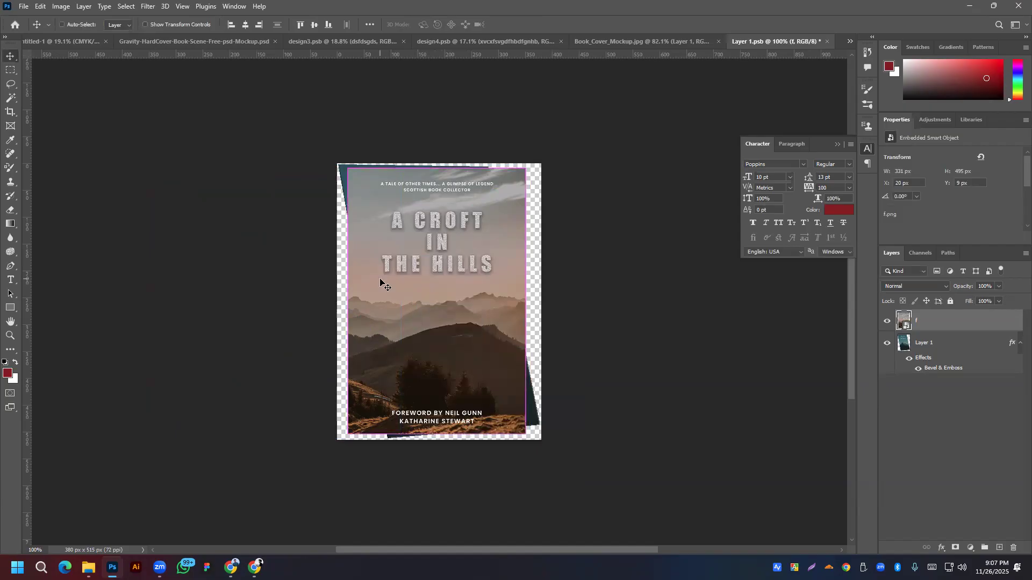
pyautogui.rightClick(381, 280)
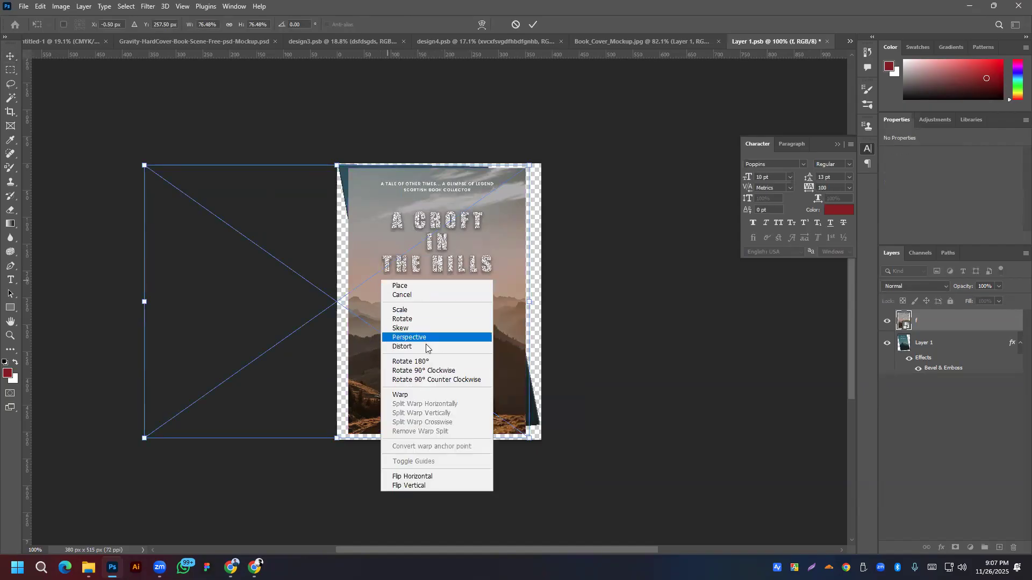
pyautogui.click(427, 396)
pyautogui.rightClick(424, 295)
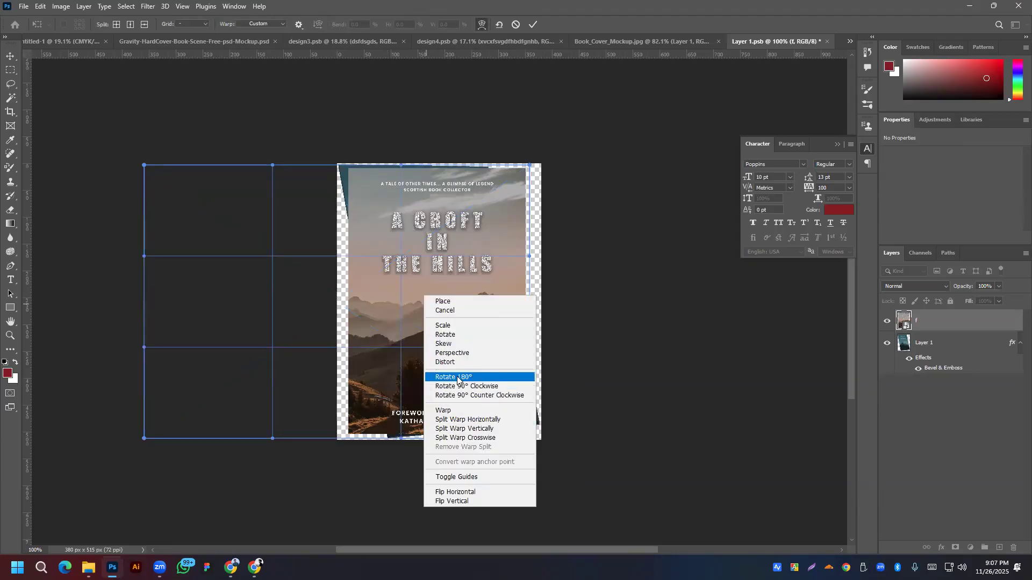
pyautogui.click(454, 361)
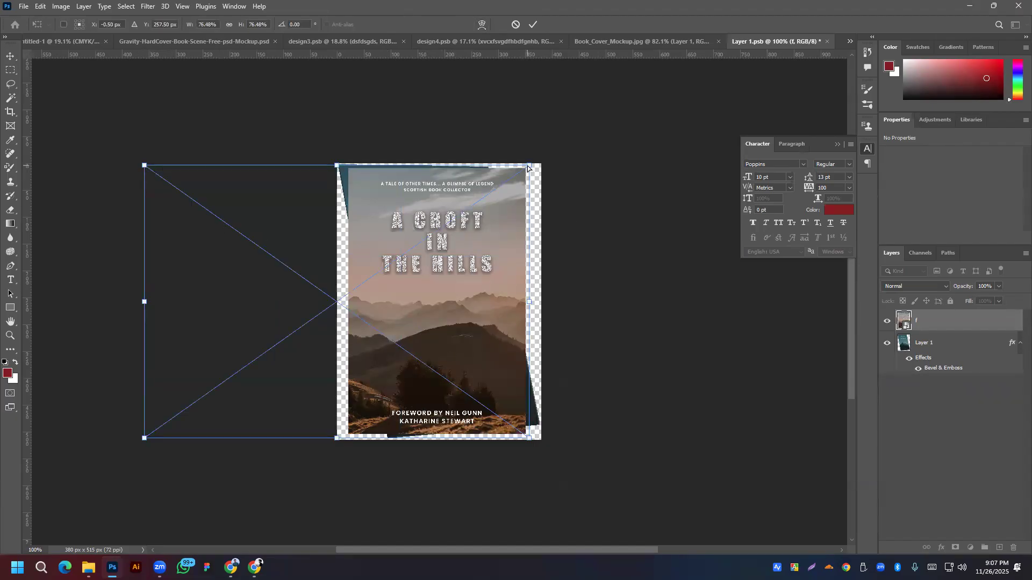
pyautogui.moveTo(529, 168); pyautogui.dragTo(490, 168)
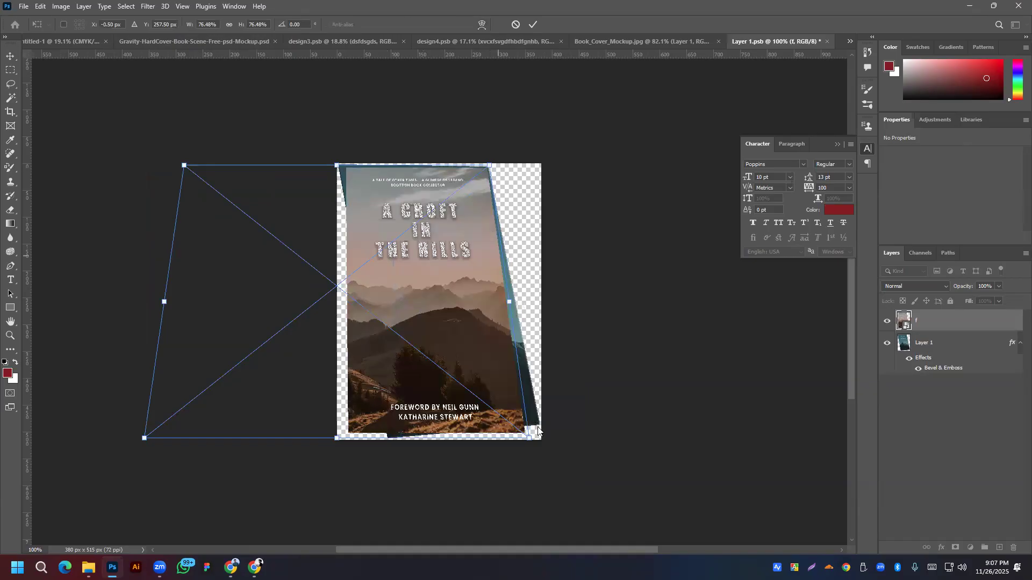
pyautogui.scroll(-1, 552, 423)
pyautogui.moveTo(530, 413)
pyautogui.mouseDown()
pyautogui.moveTo(547, 384)
pyautogui.moveTo(514, 379)
pyautogui.moveTo(534, 388)
pyautogui.moveTo(526, 397)
pyautogui.moveTo(535, 392)
pyautogui.moveTo(537, 404)
pyautogui.moveTo(519, 413)
pyautogui.mouseUp()
pyautogui.hotkey('ctrl', 'z')
pyautogui.hotkey('ctrl', 'z')
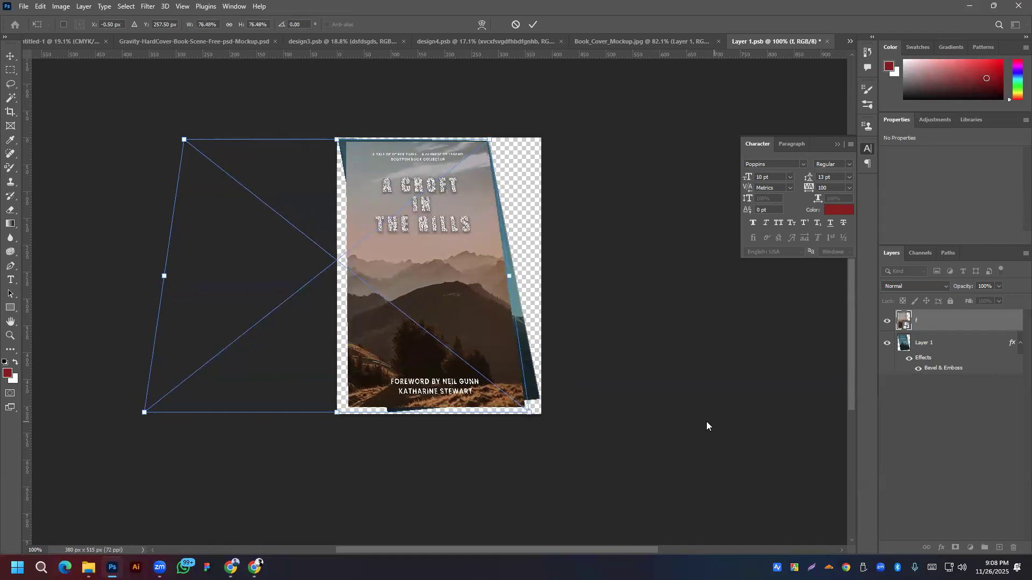
# Step: Warp the cover's right corners and edge to fit the slanted book face, and commit
pyautogui.rightClick(438, 273)
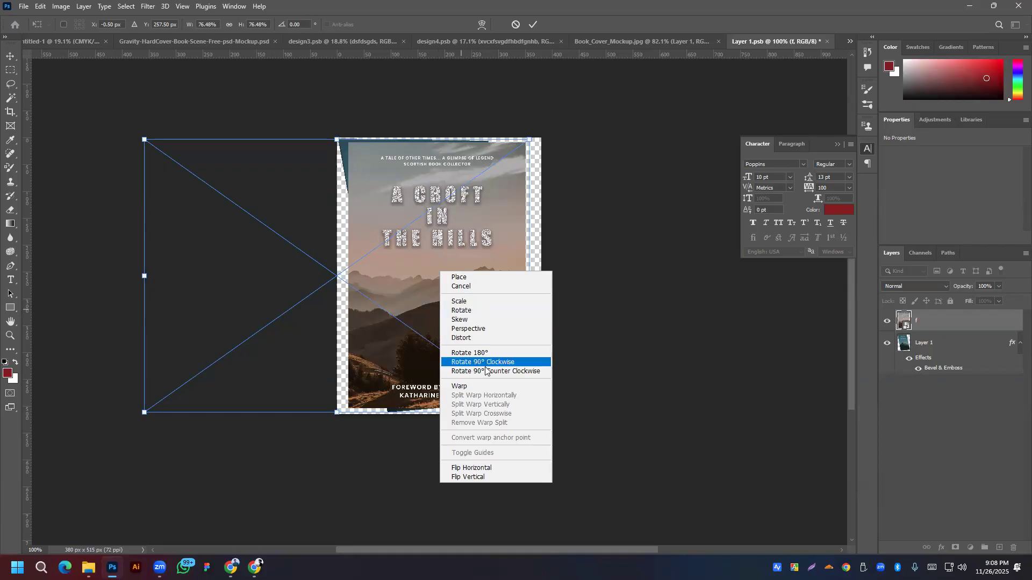
pyautogui.click(480, 385)
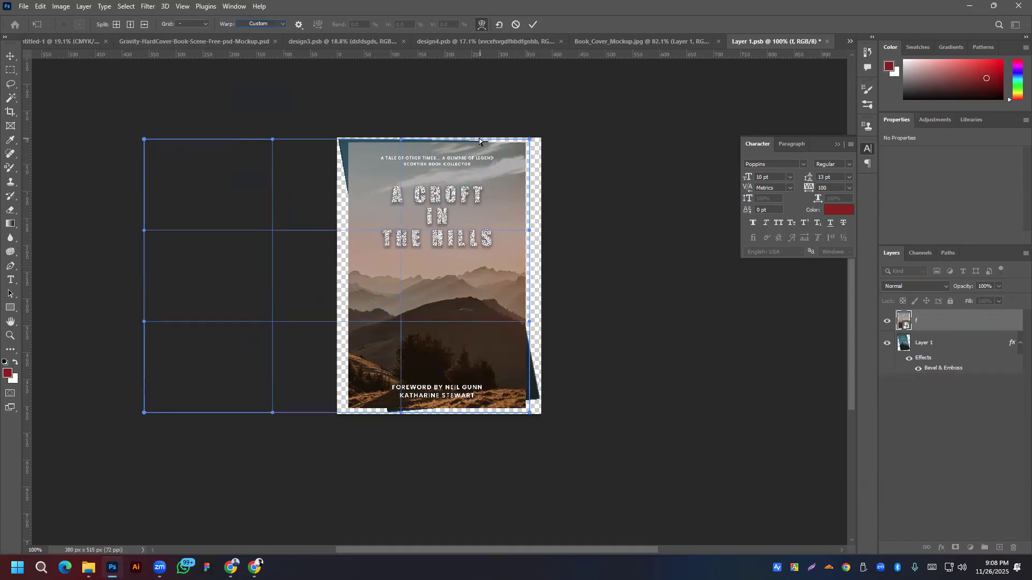
pyautogui.moveTo(529, 142); pyautogui.dragTo(486, 142)
pyautogui.moveTo(530, 414); pyautogui.dragTo(542, 399)
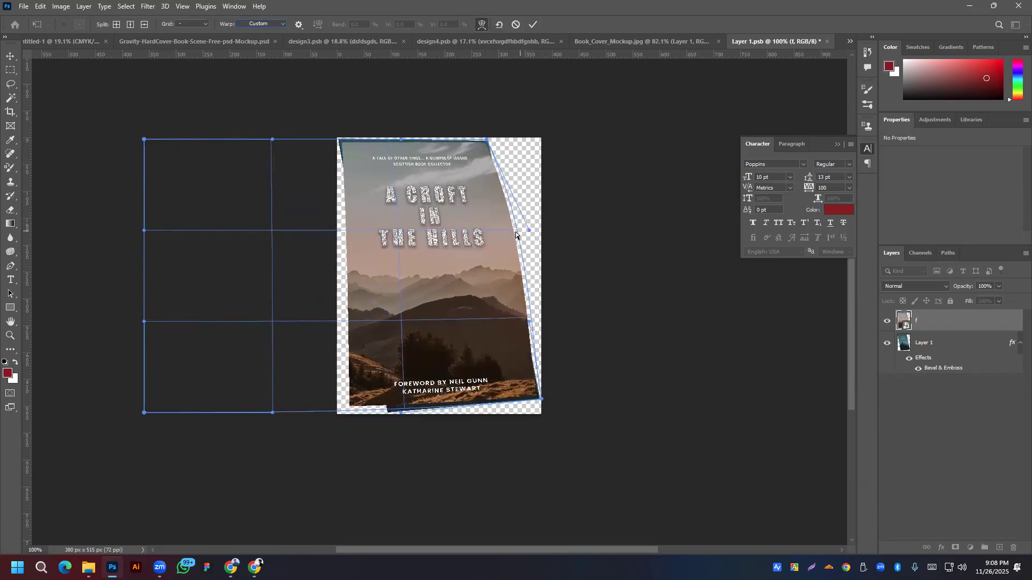
pyautogui.moveTo(523, 236); pyautogui.dragTo(508, 237)
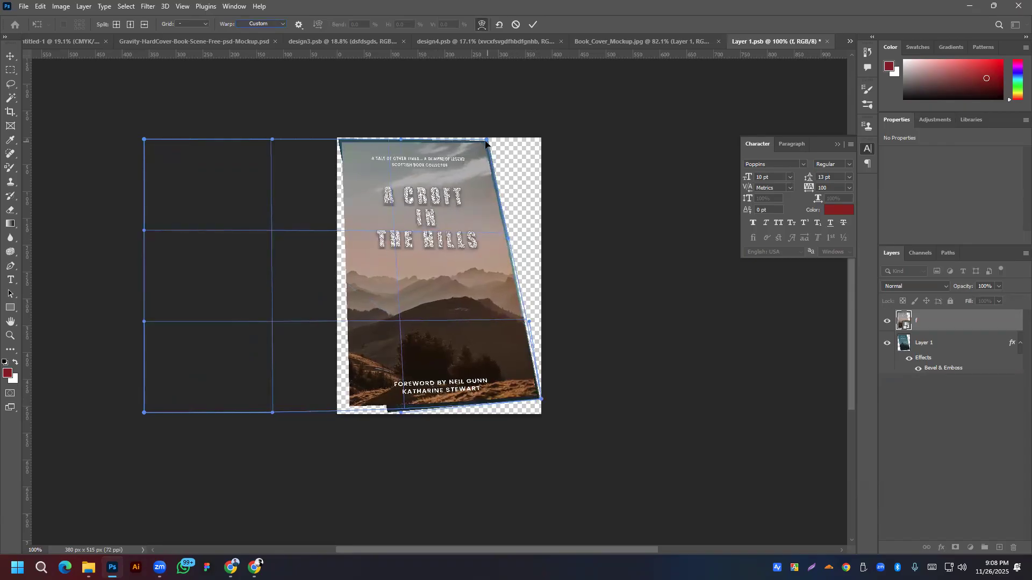
pyautogui.moveTo(490, 139); pyautogui.dragTo(490, 138)
pyautogui.click(530, 25)
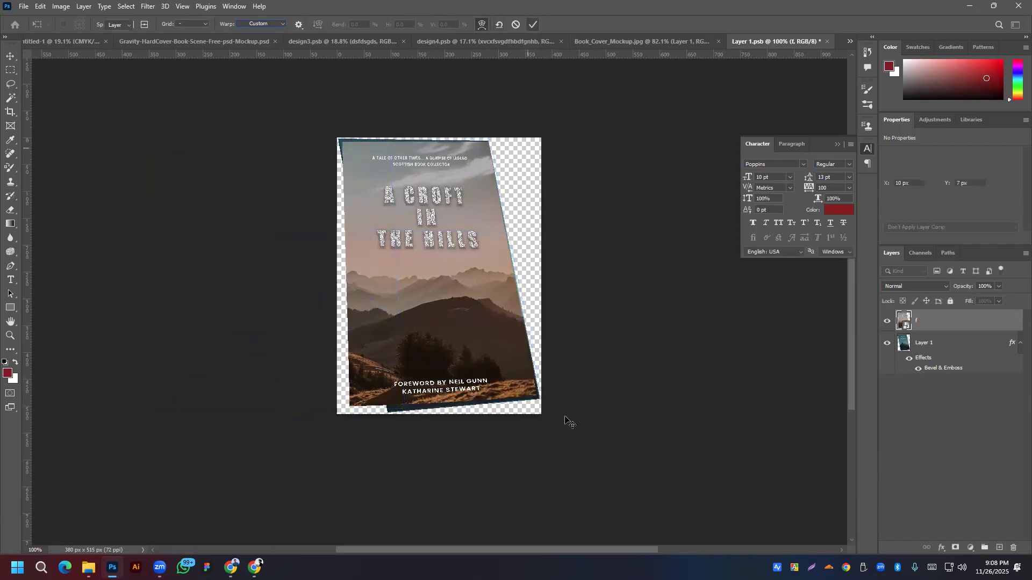
# Step: Rasterize the cover layer and start a free transform
pyautogui.rightClick(940, 326)
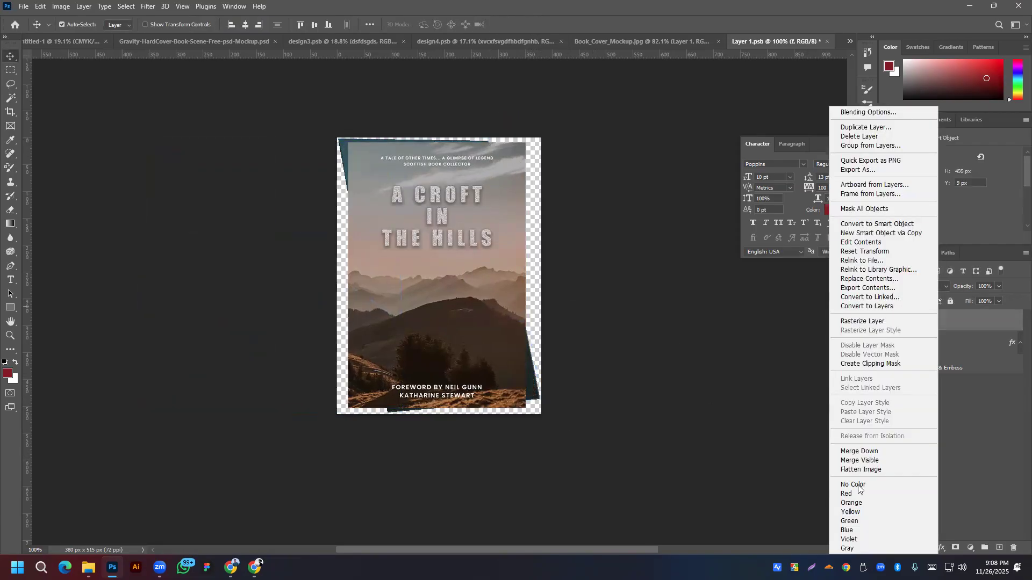
pyautogui.click(860, 322)
pyautogui.hotkey('ctrl', 't')
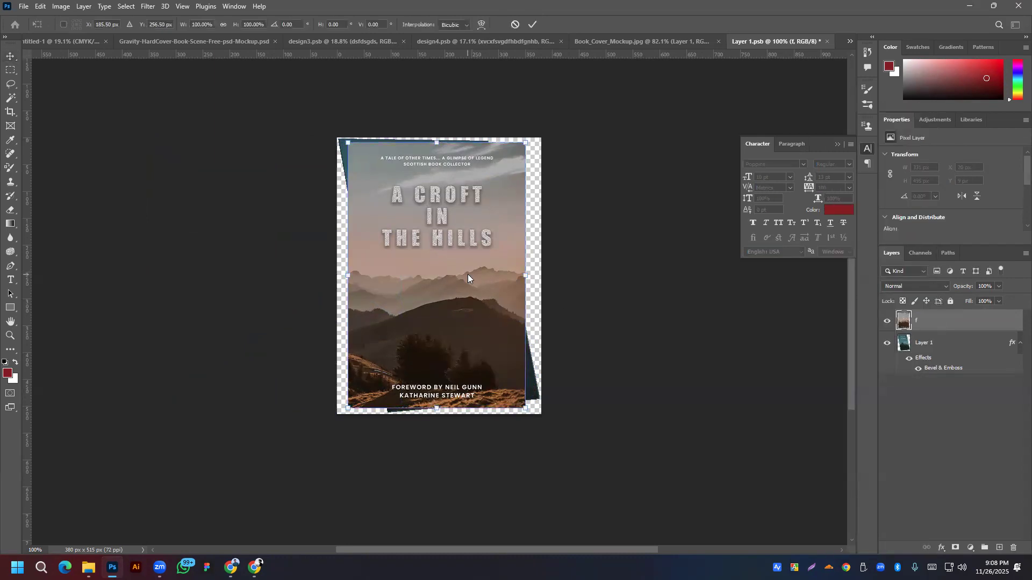
pyautogui.rightClick(468, 274)
pyautogui.click(492, 282)
# Step: Skew all four cover corners to match the tilted book, then apply and save
pyautogui.moveTo(525, 143); pyautogui.dragTo(488, 143)
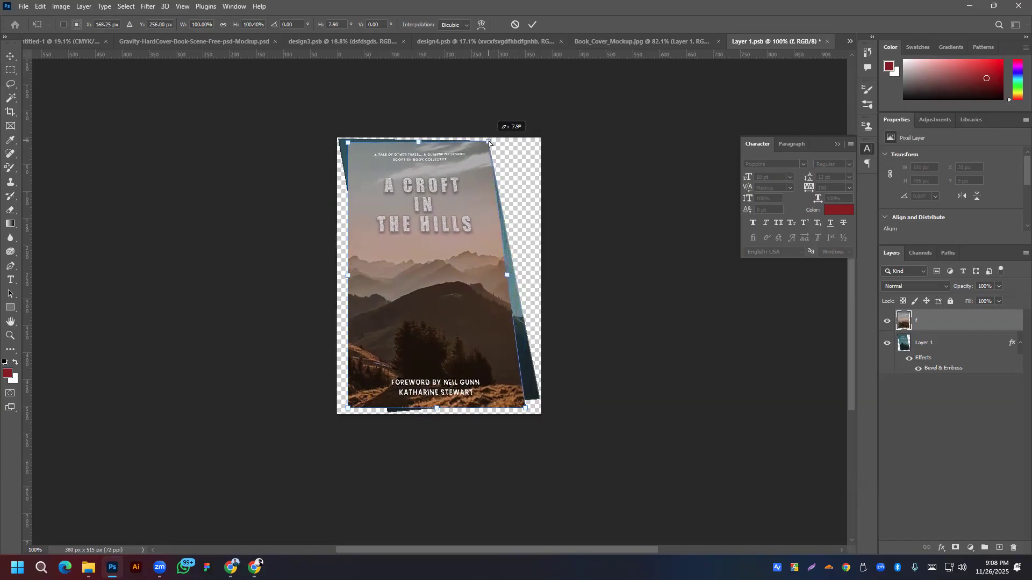
pyautogui.moveTo(524, 408); pyautogui.dragTo(539, 398)
pyautogui.moveTo(348, 407); pyautogui.dragTo(394, 413)
pyautogui.moveTo(348, 143); pyautogui.dragTo(337, 139)
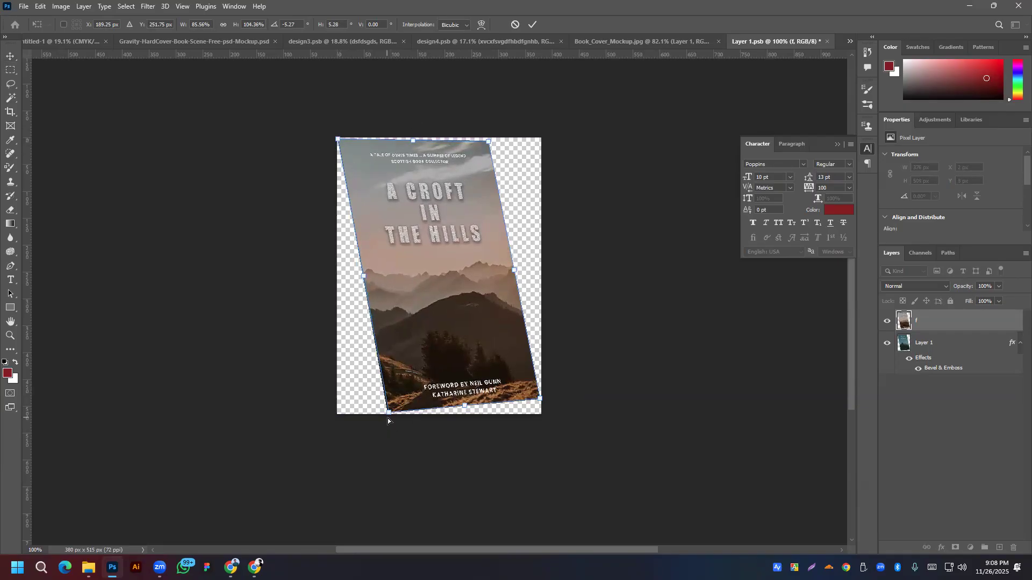
pyautogui.moveTo(387, 414); pyautogui.dragTo(386, 413)
pyautogui.moveTo(490, 140); pyautogui.dragTo(489, 143)
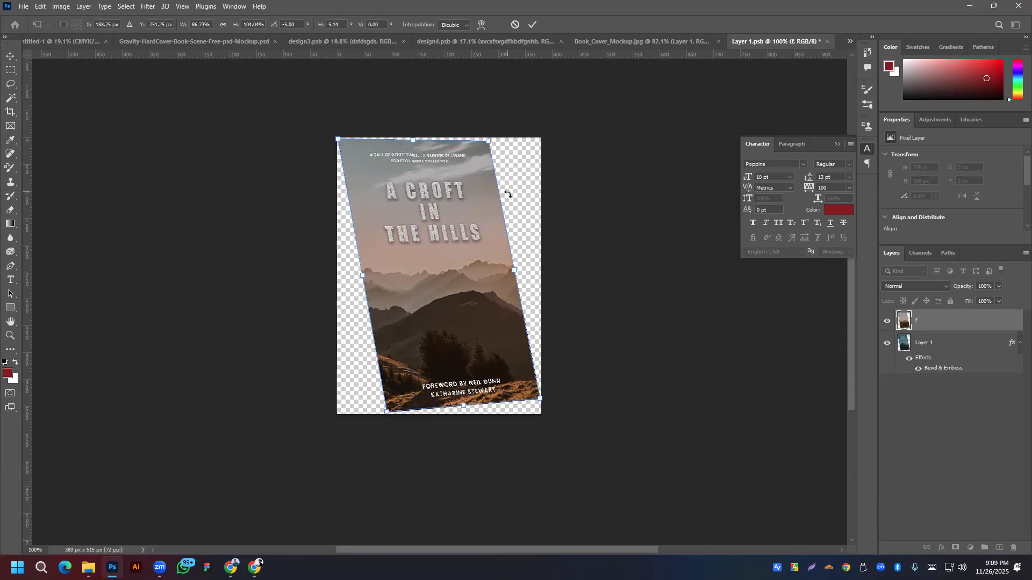
pyautogui.hotkey('ctrl', 's')
pyautogui.click(465, 210)
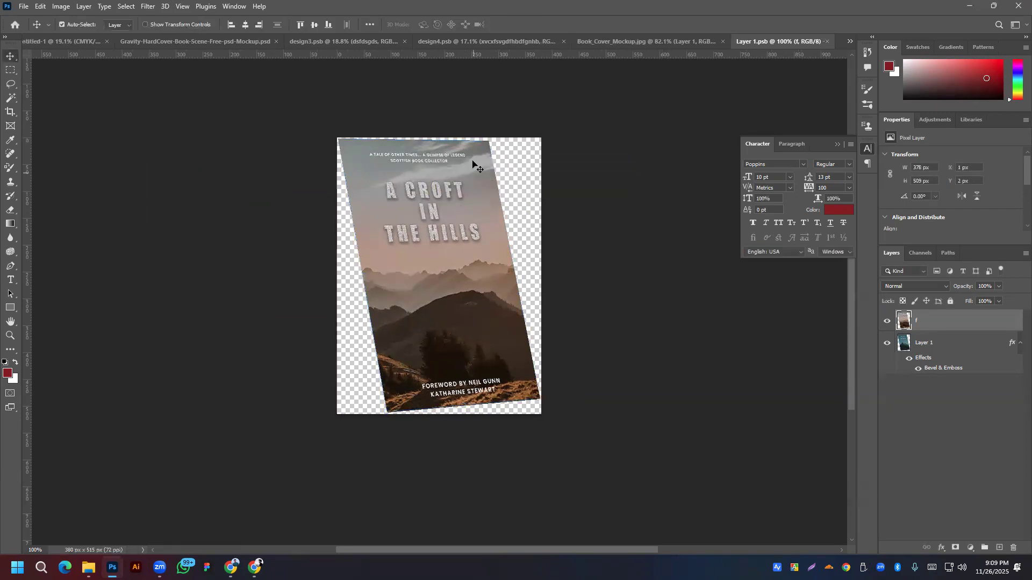
# Step: Clip the new cover layer f to Layer 1 with a clipping mask
pyautogui.click(644, 41)
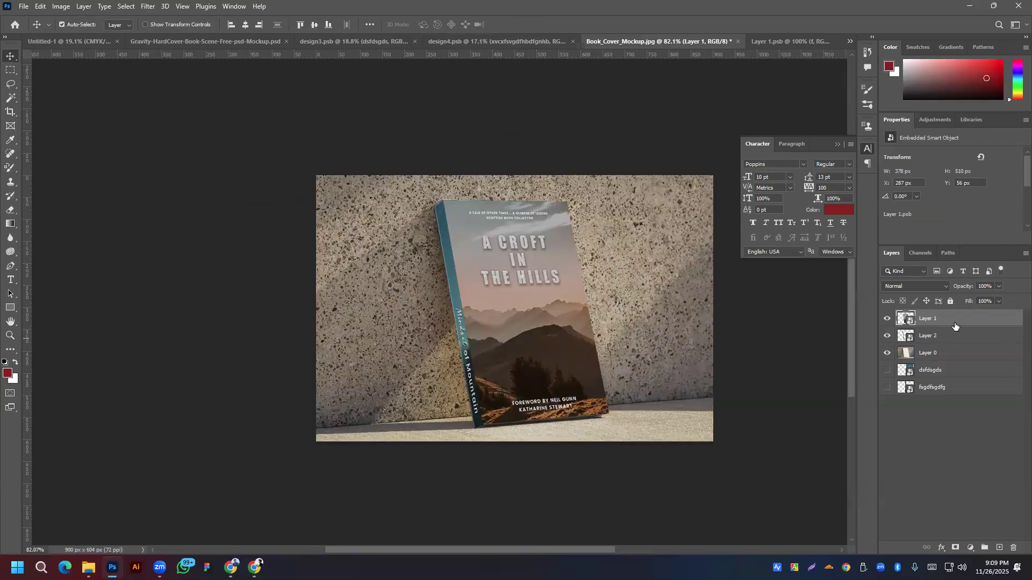
pyautogui.click(777, 42)
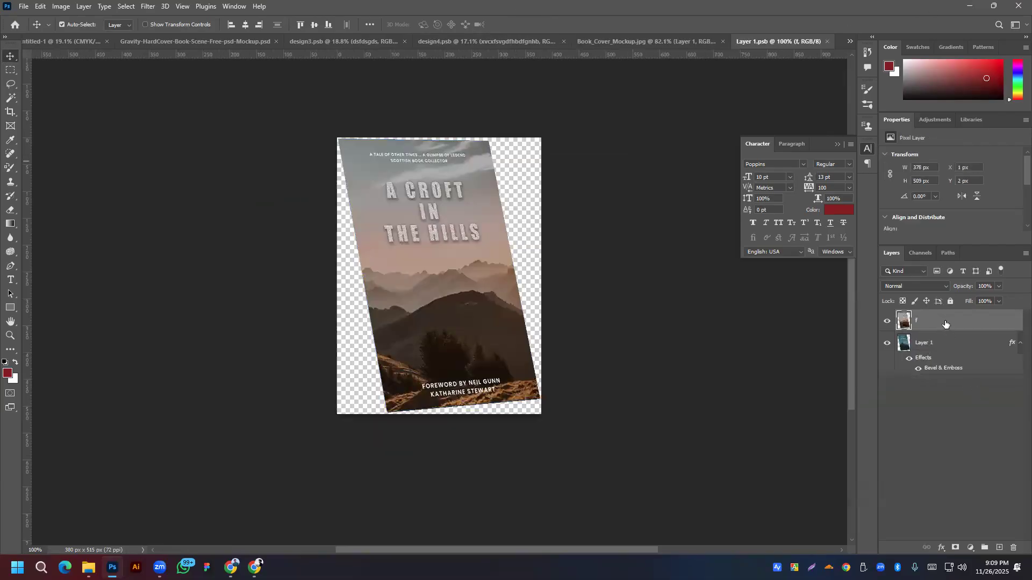
pyautogui.rightClick(948, 325)
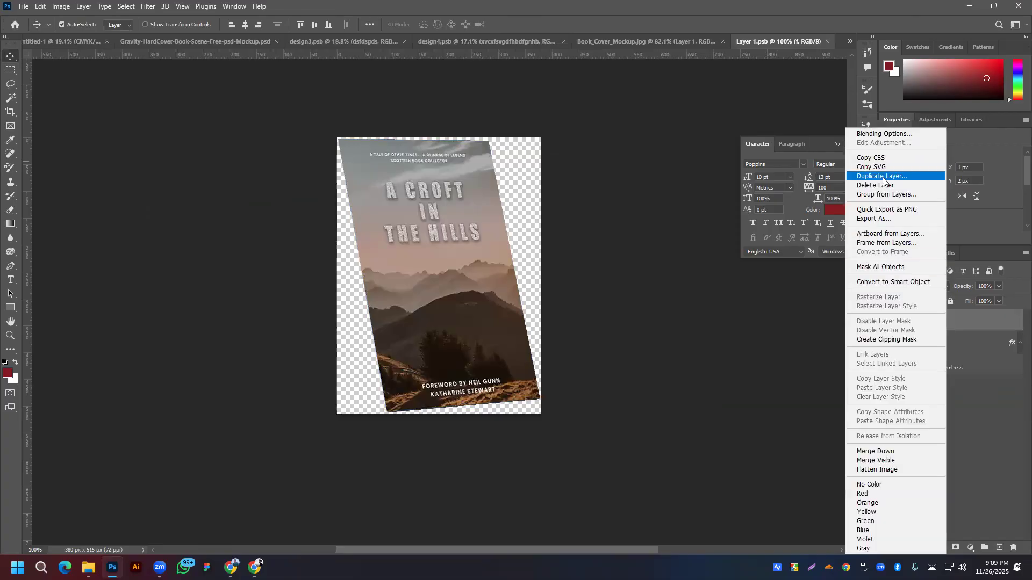
pyautogui.click(882, 338)
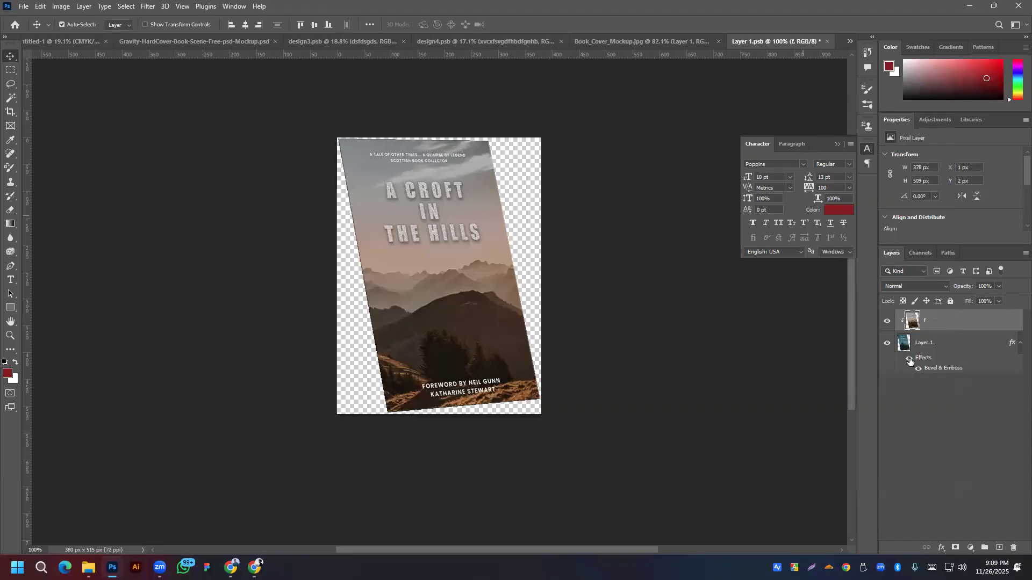
# Step: Check the Book_Cover_Mockup.jpg mockup now showing the 'A Croft in the Hills' cover
pyautogui.click(481, 39)
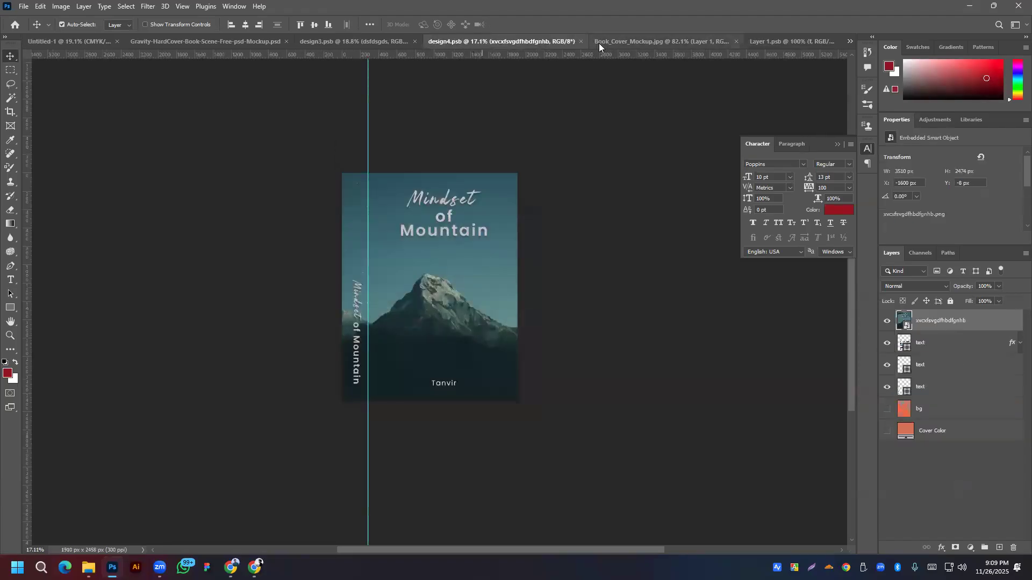
pyautogui.click(599, 43)
pyautogui.scroll(4, 489, 220)
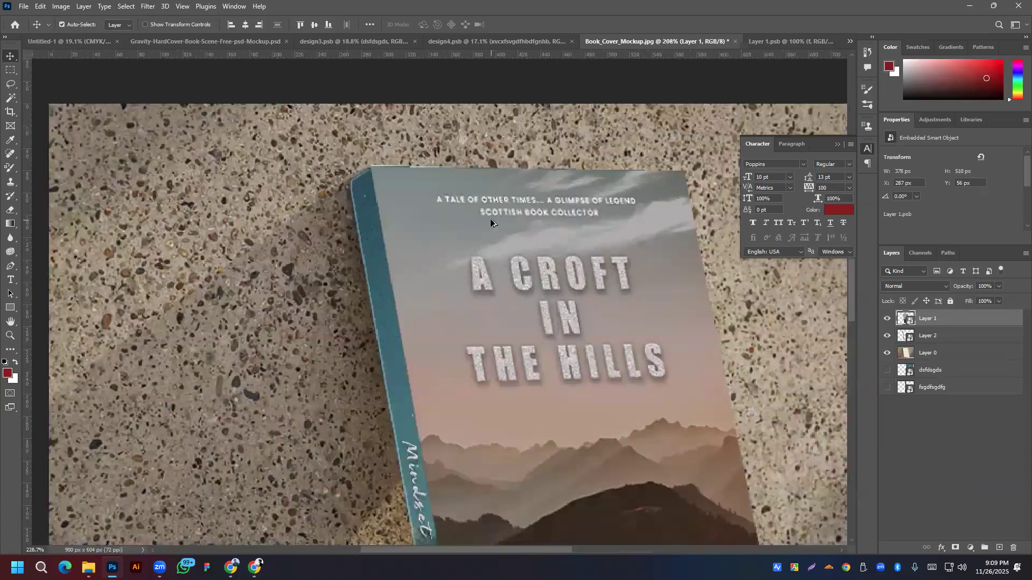
pyautogui.scroll(2, 491, 220)
pyautogui.scroll(-6, 406, 228)
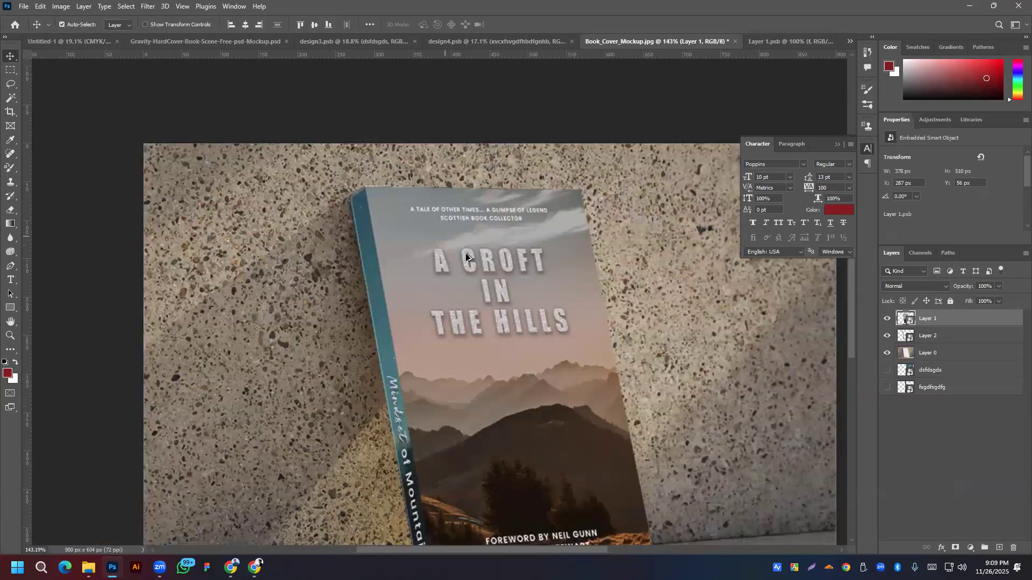
pyautogui.click(782, 43)
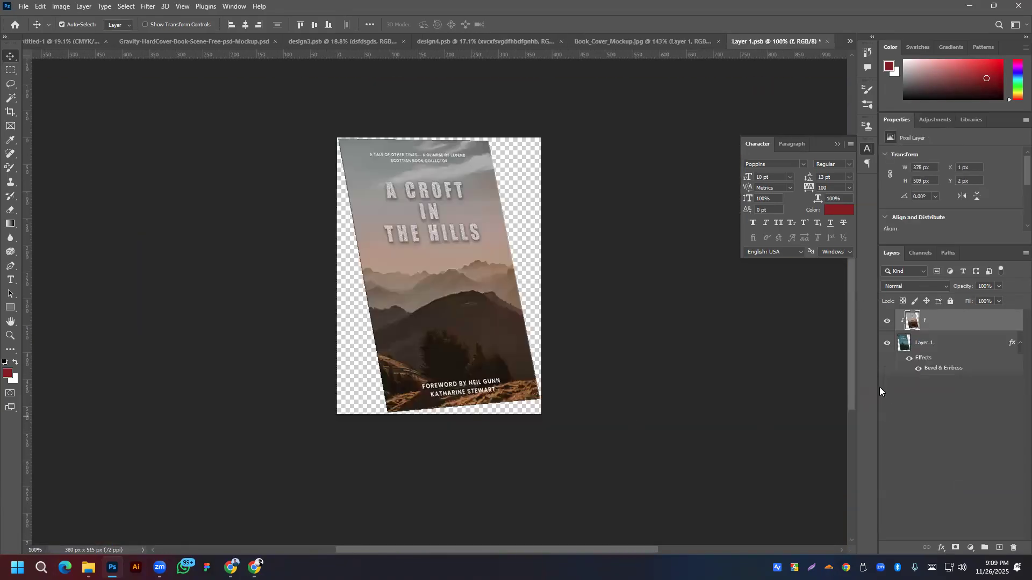
pyautogui.moveTo(938, 326)
pyautogui.mouseDown()
pyautogui.moveTo(935, 349)
pyautogui.moveTo(940, 320)
pyautogui.mouseUp()
pyautogui.scroll(-6, 490, 92)
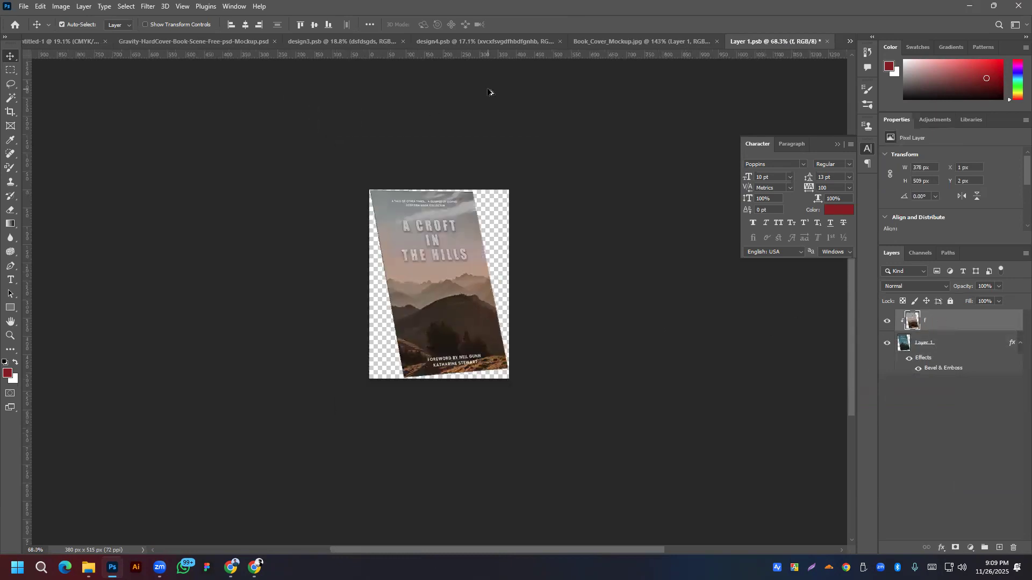
pyautogui.click(490, 40)
pyautogui.click(610, 40)
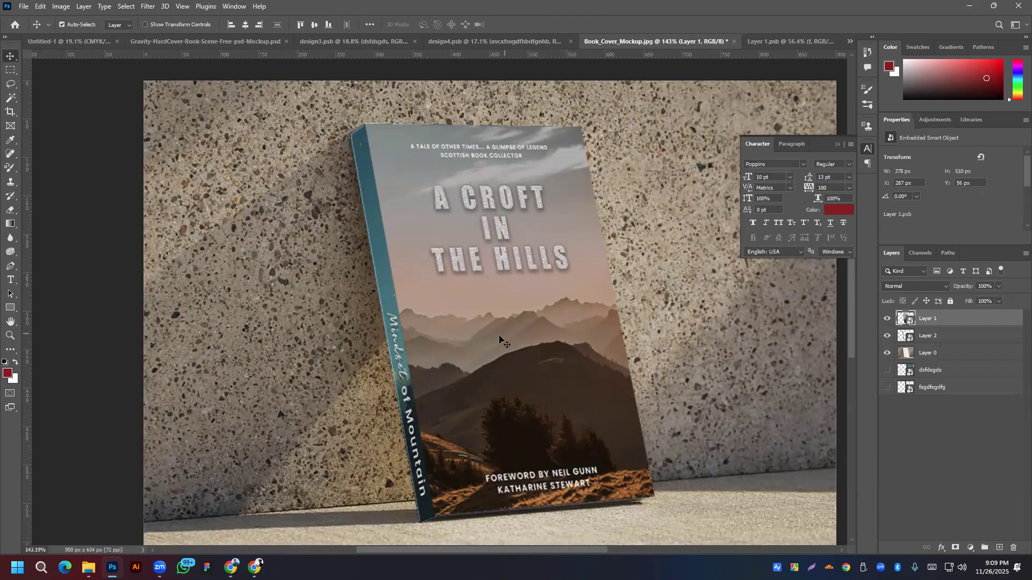
pyautogui.scroll(-3, 505, 340)
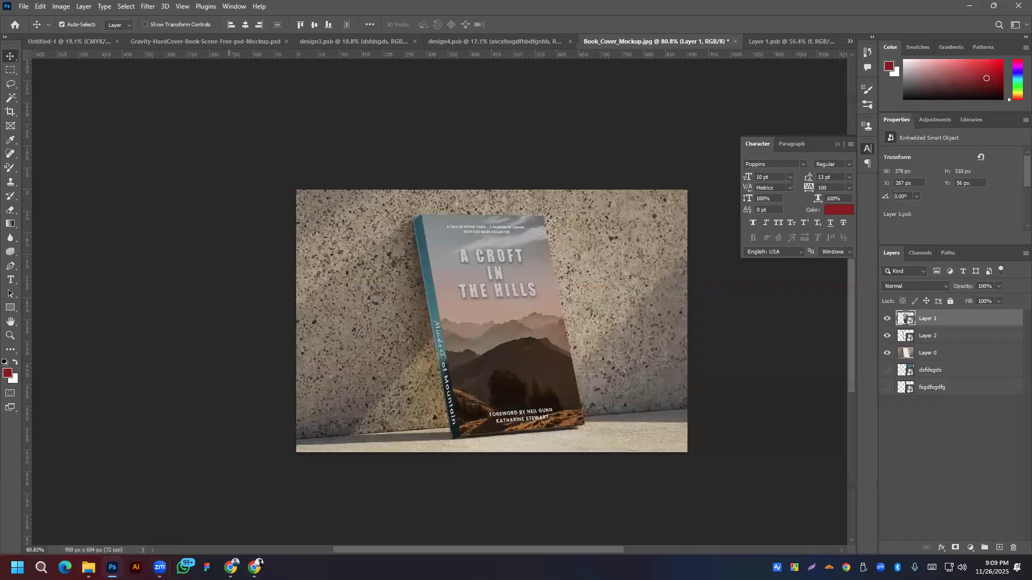
pyautogui.moveTo(231, 567)
# Step: From the Facebook group browser, open a new window in another Chrome profile
pyautogui.click(255, 567)
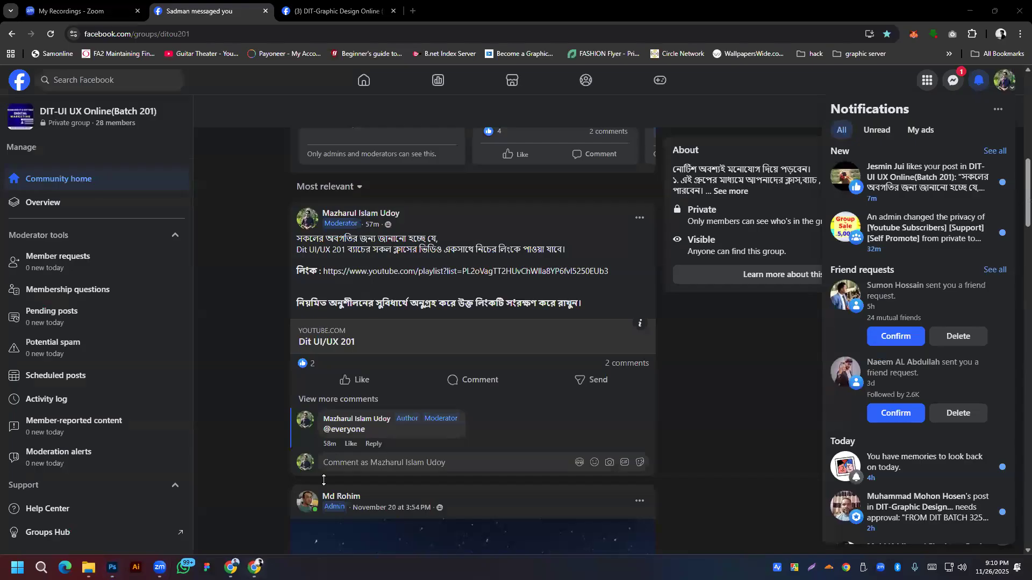
pyautogui.click(1000, 33)
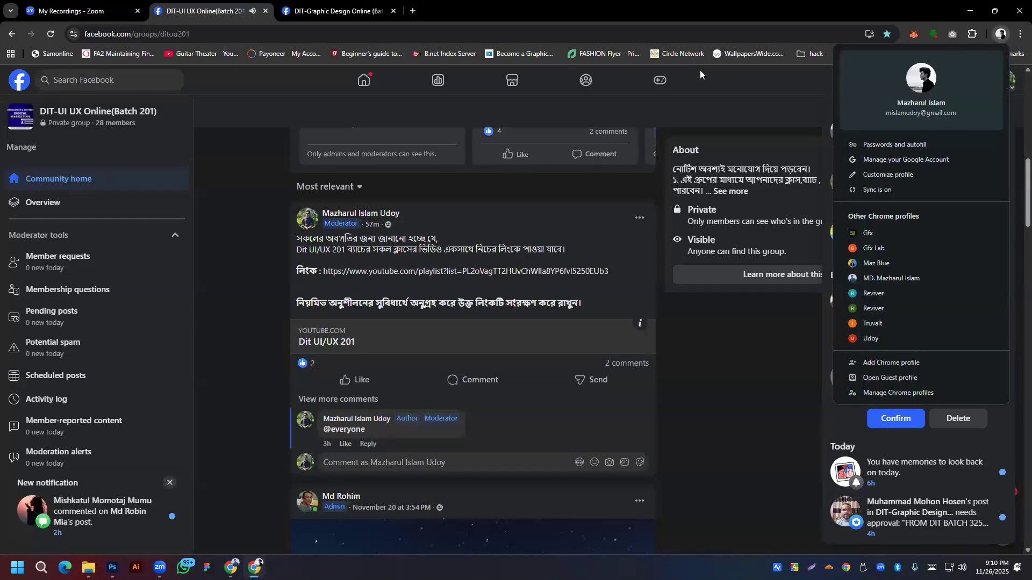
pyautogui.click(868, 263)
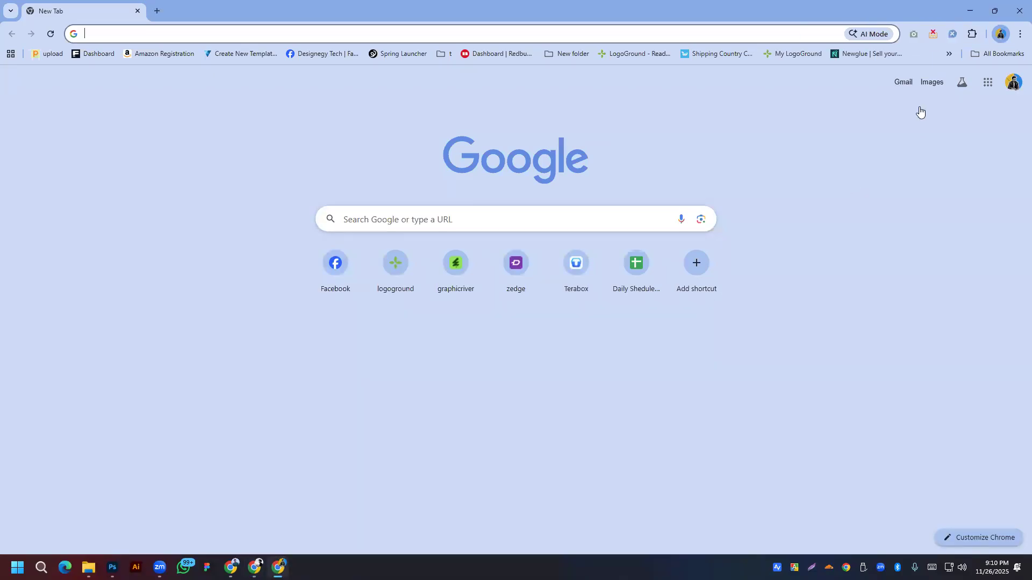
# Step: Open Gmail, paste a student's username into the mail search, then return to Photoshop
pyautogui.click(903, 82)
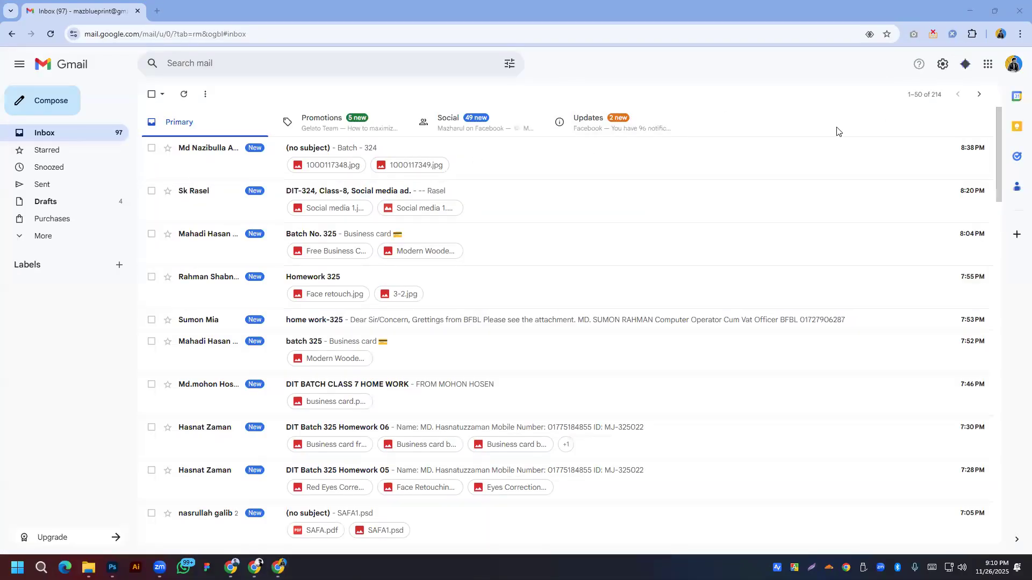
pyautogui.click(237, 65)
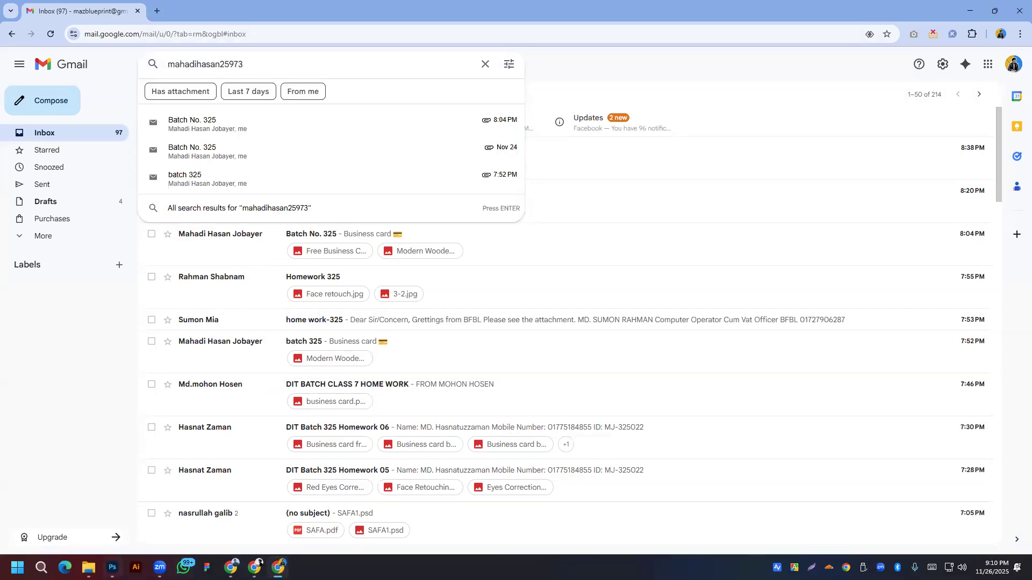
pyautogui.click(112, 567)
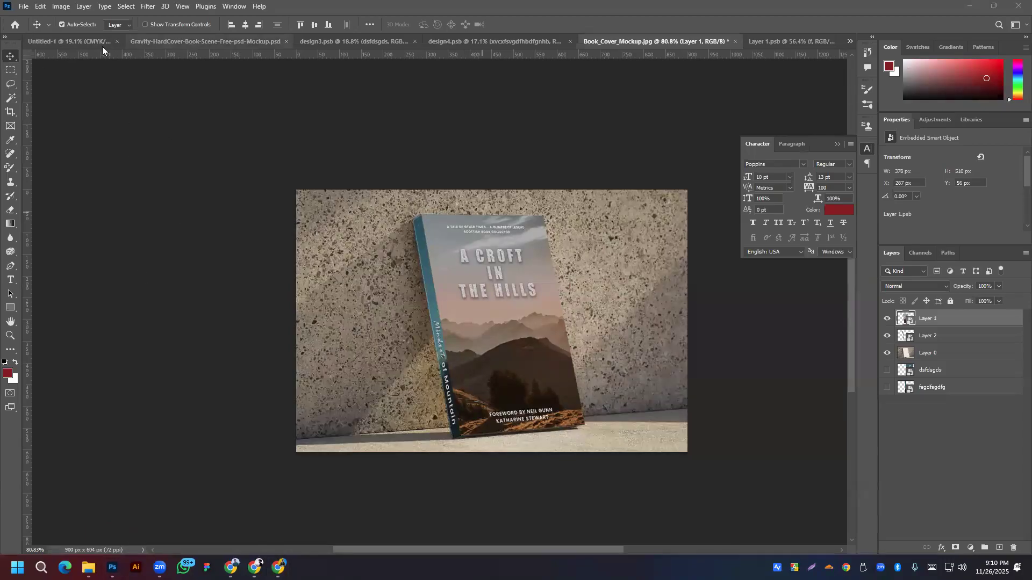
# Step: In Untitled-1, expand the Front group and select the author-name, Mindset and of Mountain text layers
pyautogui.click(68, 41)
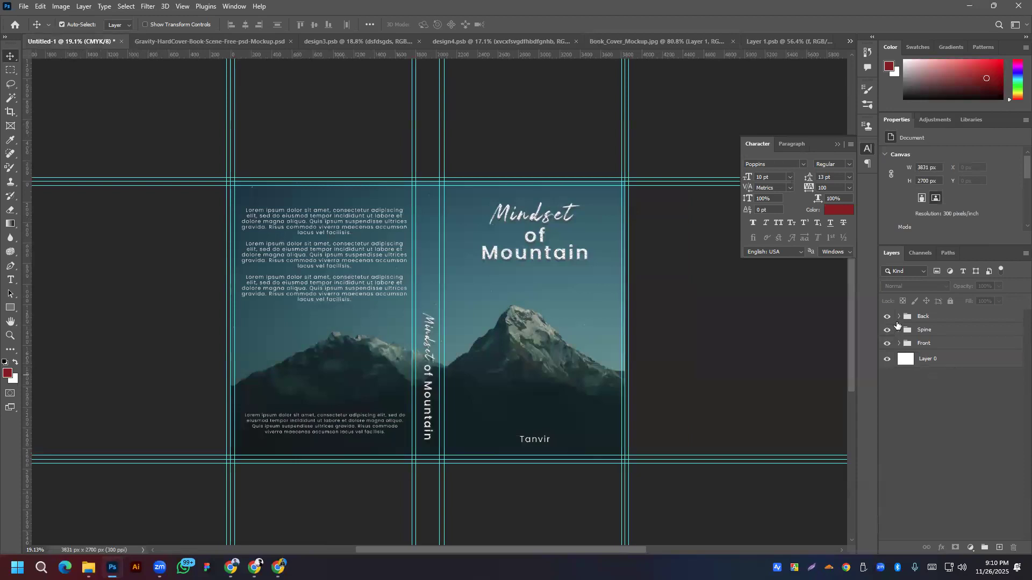
pyautogui.click(899, 330)
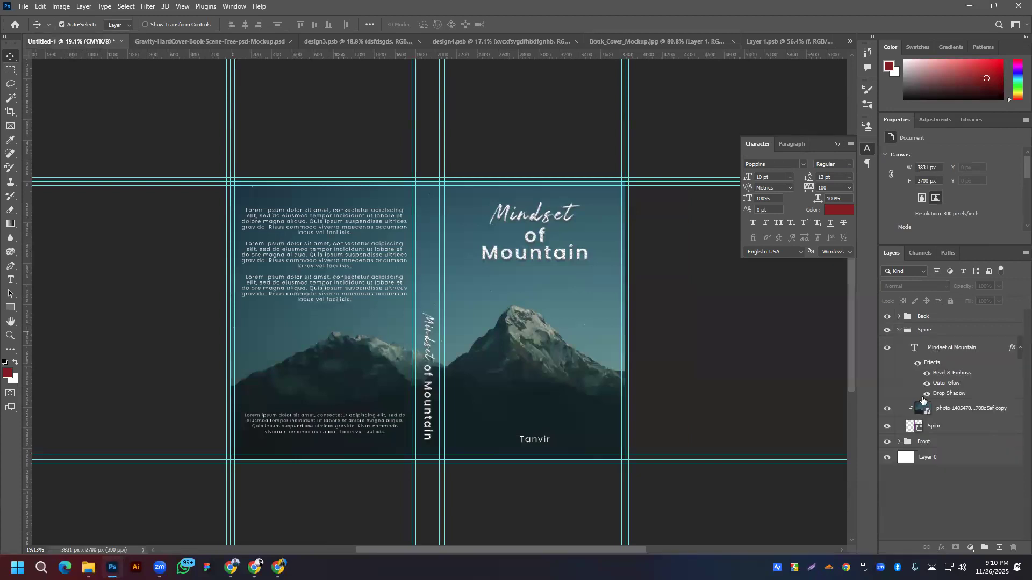
pyautogui.click(900, 331)
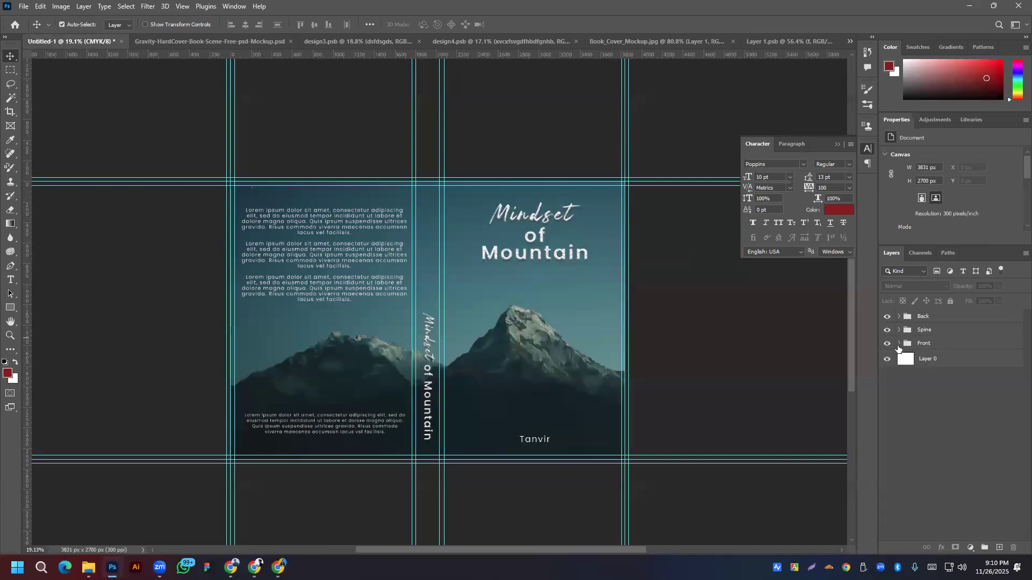
pyautogui.click(900, 344)
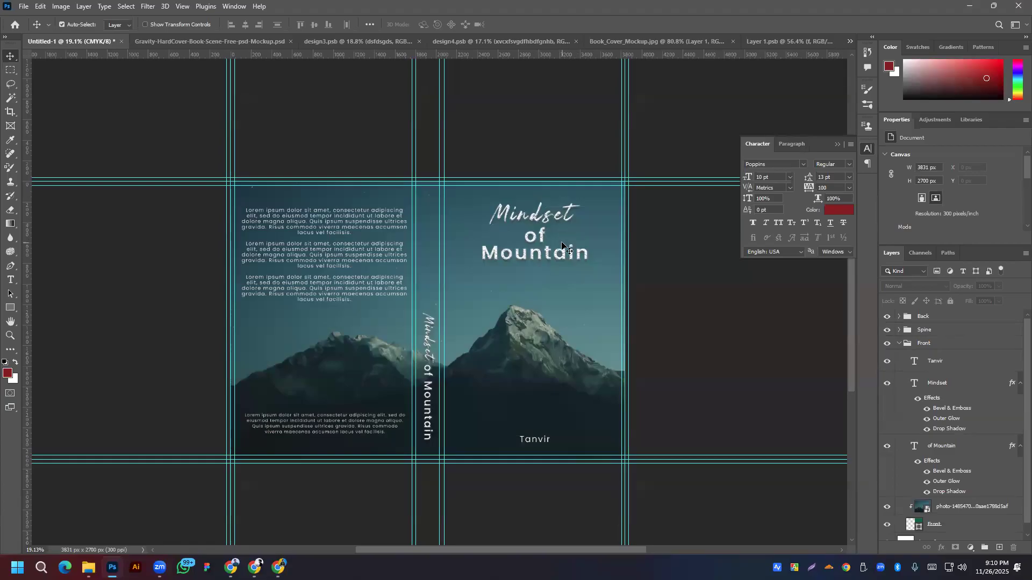
pyautogui.click(950, 362)
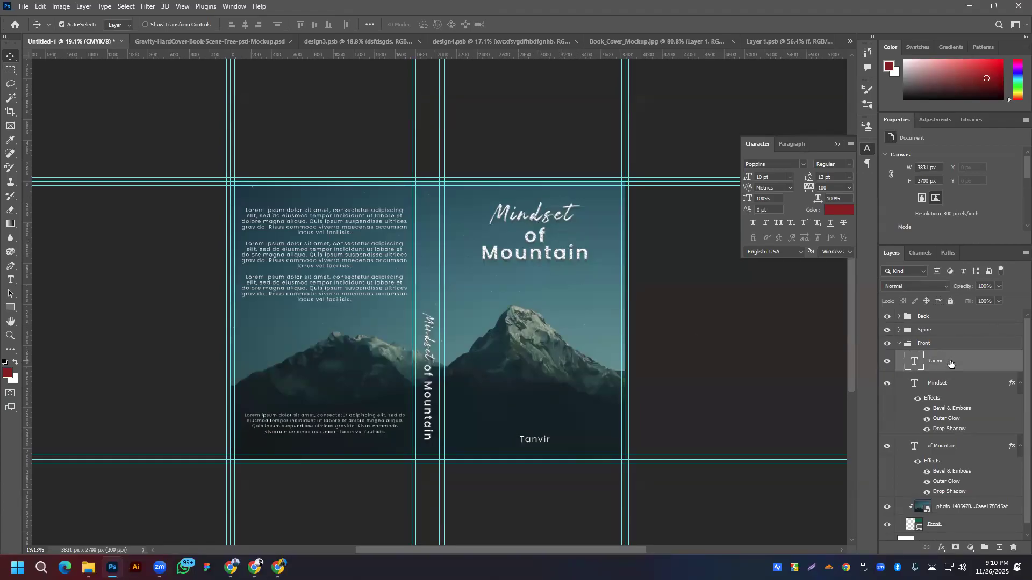
pyautogui.keyDown('shift'); pyautogui.click(946, 383); pyautogui.keyUp('shift')
pyautogui.keyDown('shift'); pyautogui.click(947, 450); pyautogui.keyUp('shift')
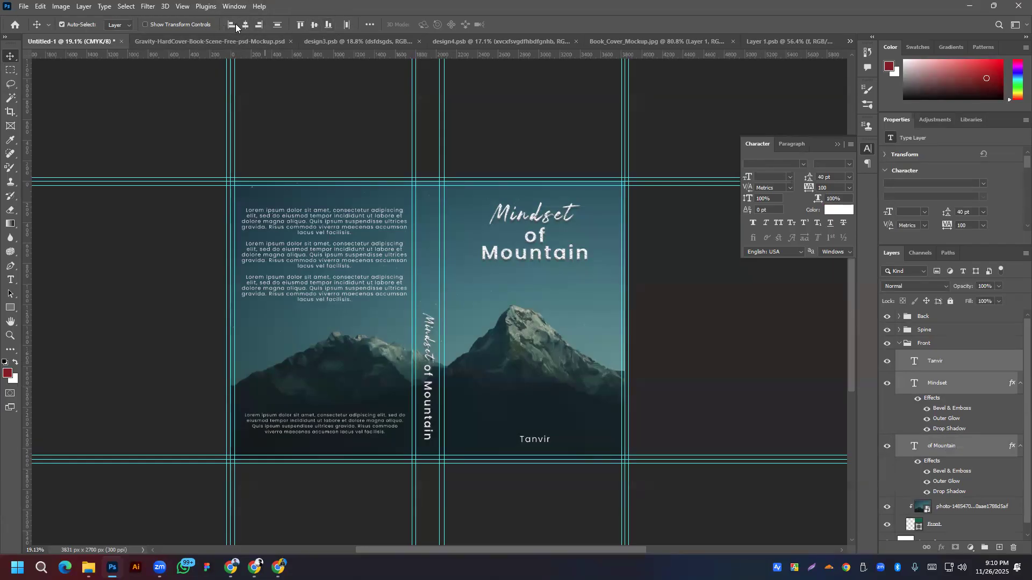
# Step: Set alignment to Canvas, centre the three text layers horizontally, then undo the centring
pyautogui.click(370, 24)
pyautogui.click(396, 120)
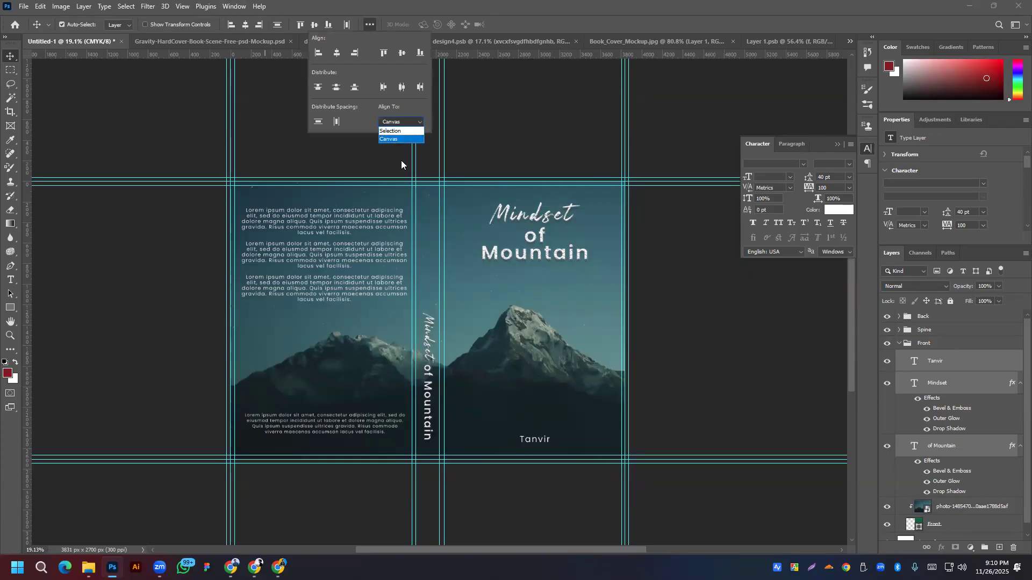
pyautogui.click(402, 120)
pyautogui.click(404, 131)
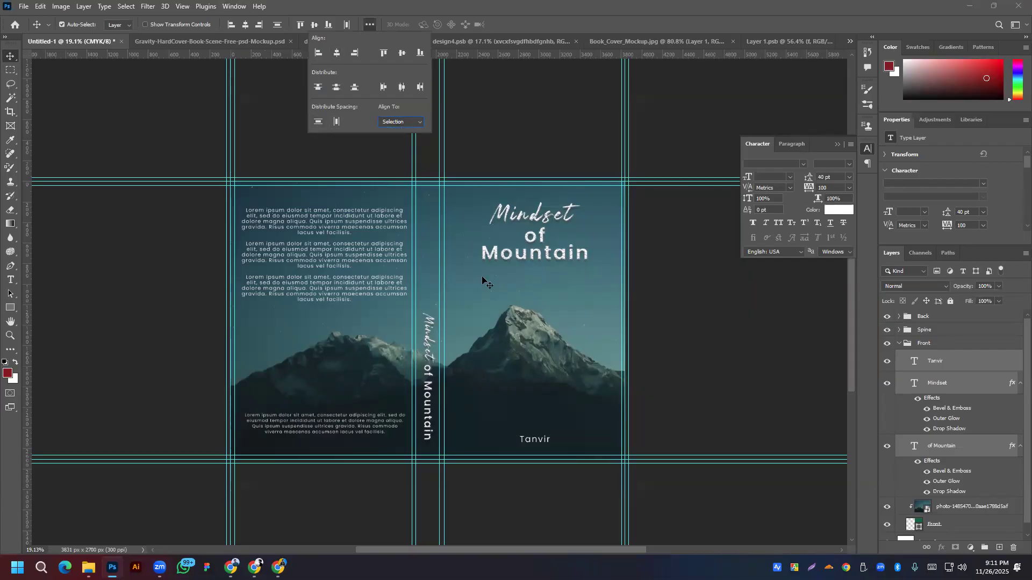
pyautogui.click(406, 121)
pyautogui.click(396, 141)
pyautogui.click(337, 52)
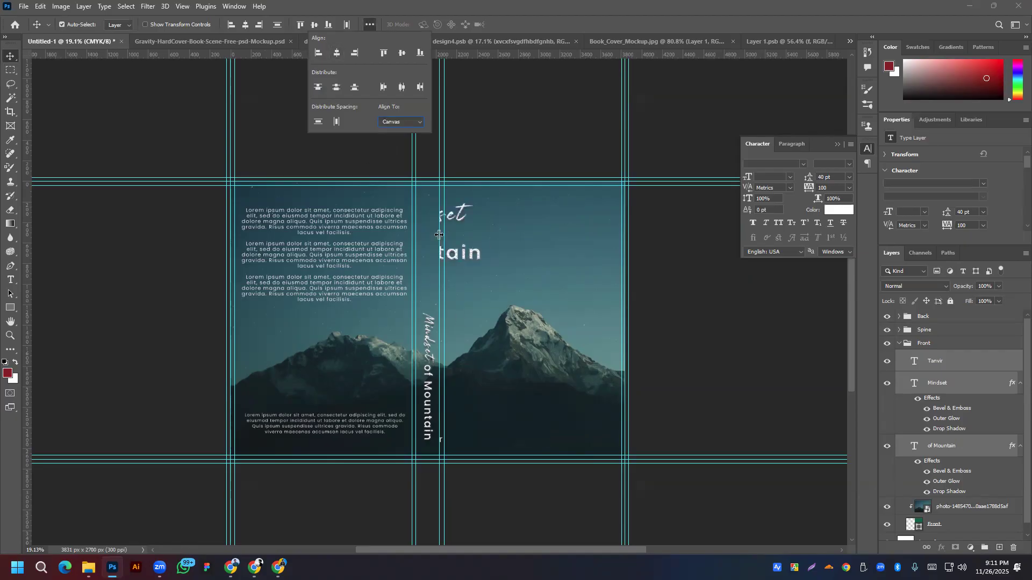
pyautogui.hotkey('ctrl', 'z')
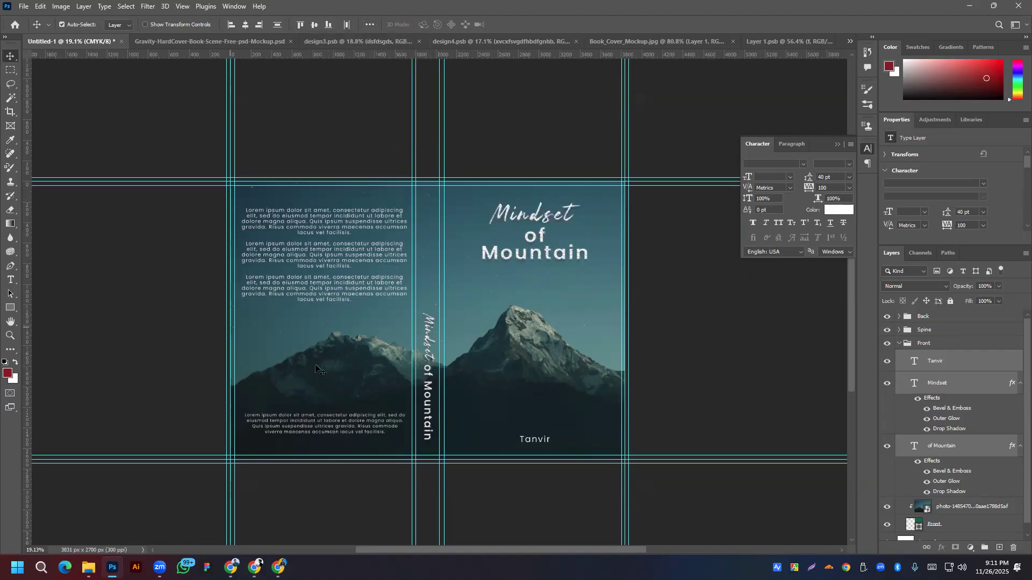
# Step: Run the student's mail search and open the Batch No. 325 email
pyautogui.click(279, 567)
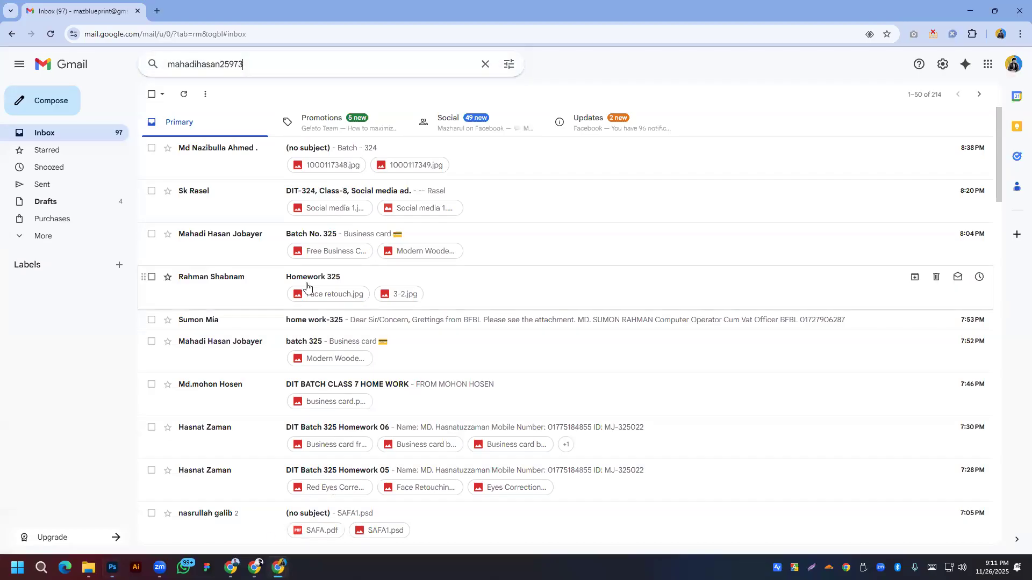
pyautogui.click(355, 70)
pyautogui.press('Return')
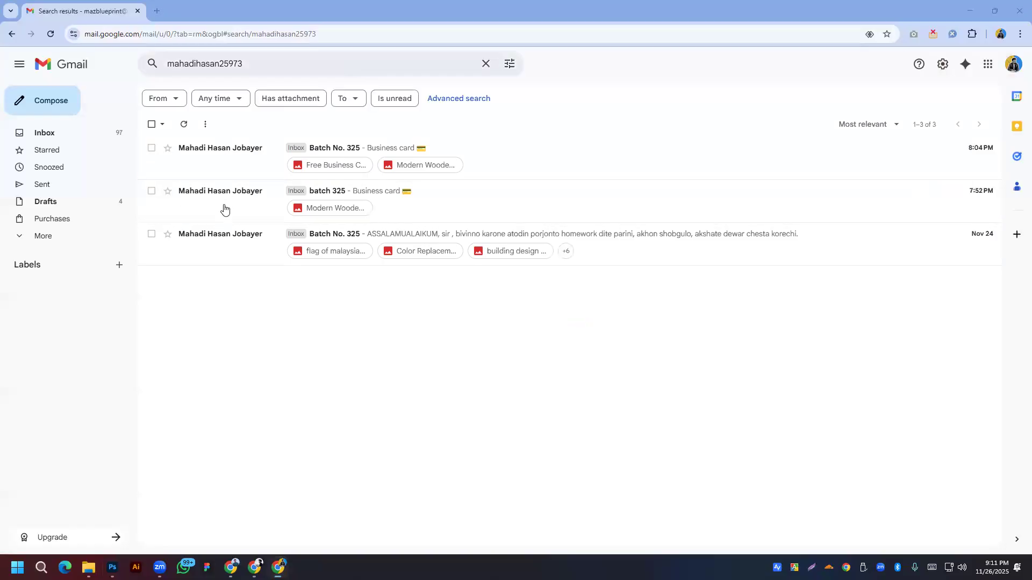
pyautogui.click(223, 234)
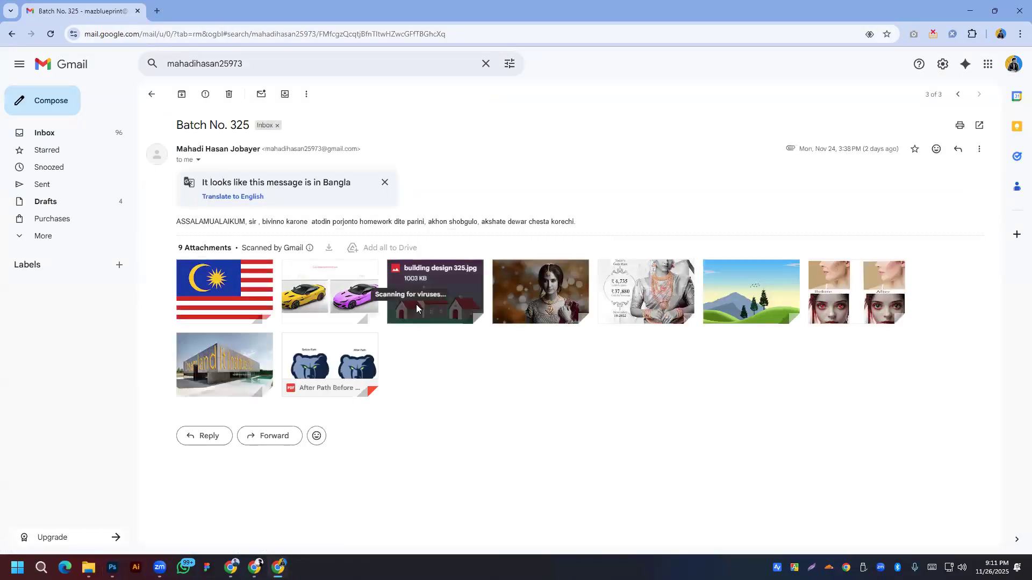
# Step: Browse the email's image attachments from the Malaysia flag to the building design
pyautogui.click(248, 300)
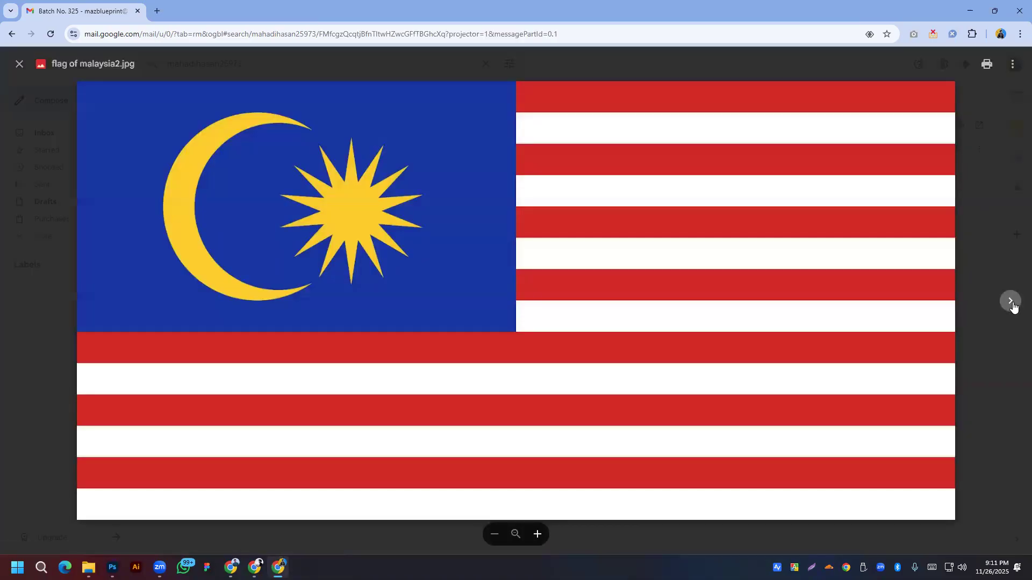
pyautogui.click(1010, 301)
pyautogui.click(1011, 300)
pyautogui.click(1011, 301)
pyautogui.click(1010, 301)
pyautogui.click(1010, 301)
pyautogui.click(1010, 300)
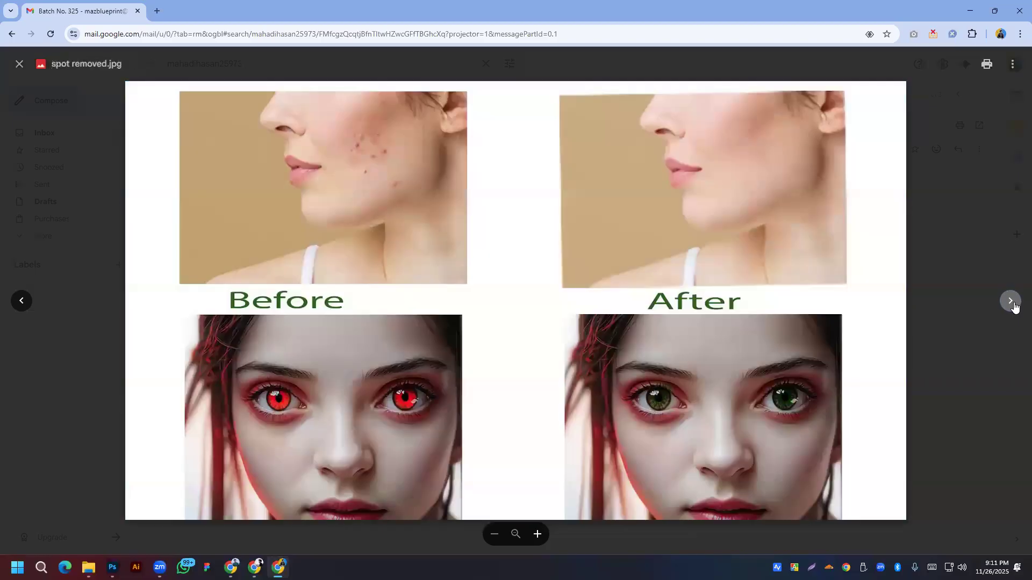
pyautogui.click(1010, 301)
pyautogui.click(83, 255)
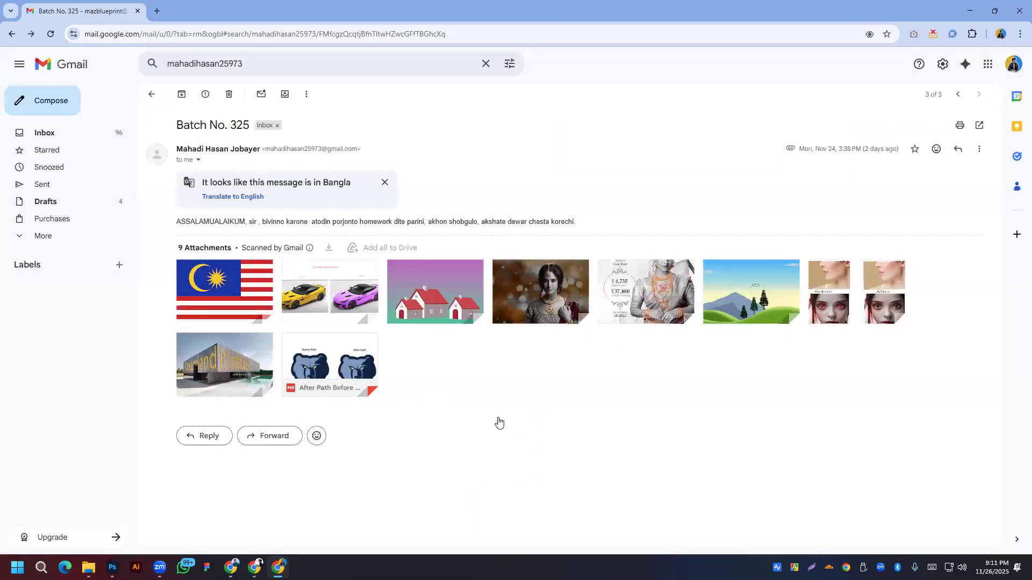
# Step: Preview the After Path Before path.pdf attachment, then open the batch 325 email
pyautogui.click(309, 364)
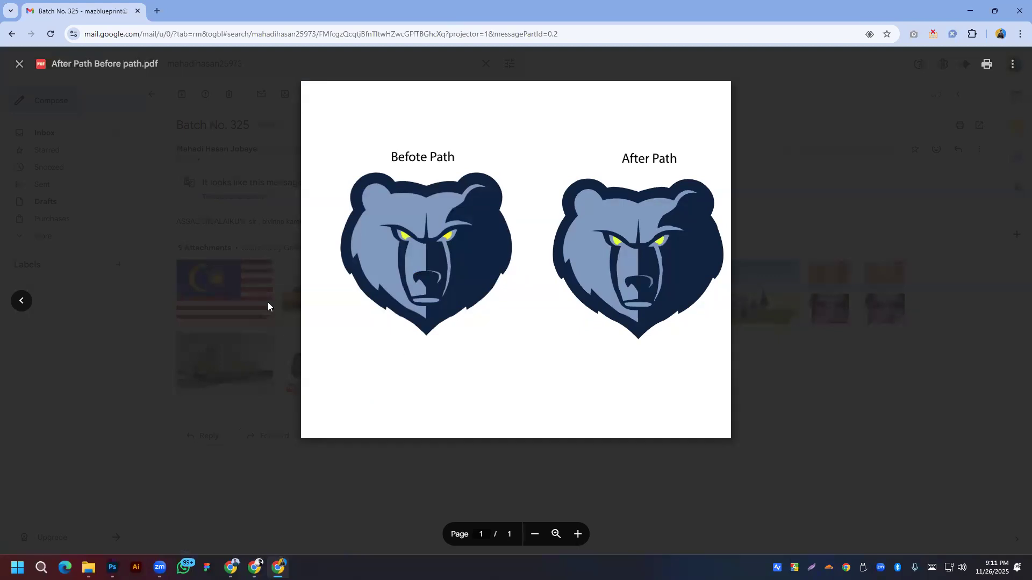
pyautogui.click(267, 306)
pyautogui.click(152, 94)
pyautogui.click(235, 200)
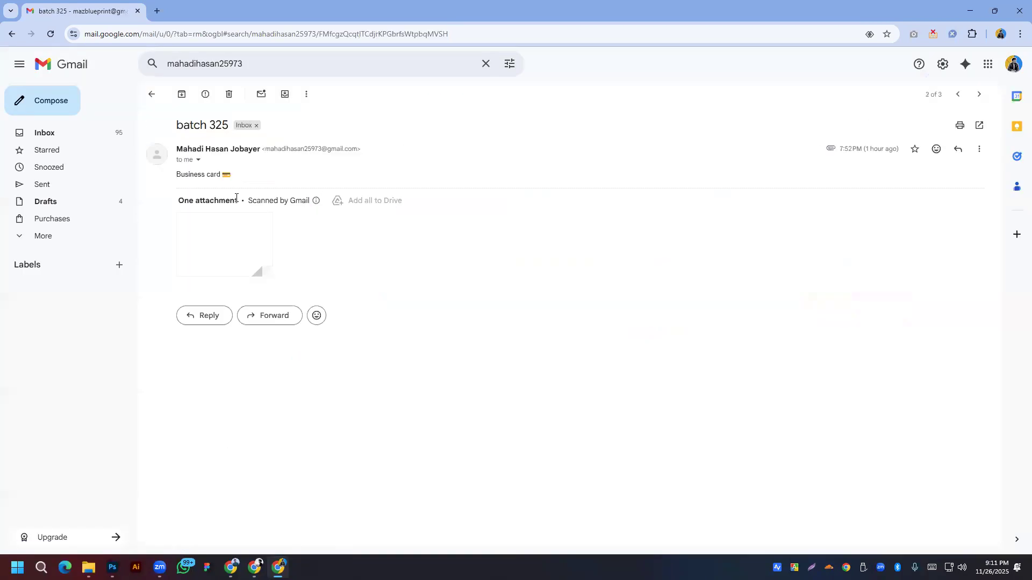
# Step: View the business card mockup, then preview the first Batch No. 325 email's first attachment
pyautogui.click(251, 272)
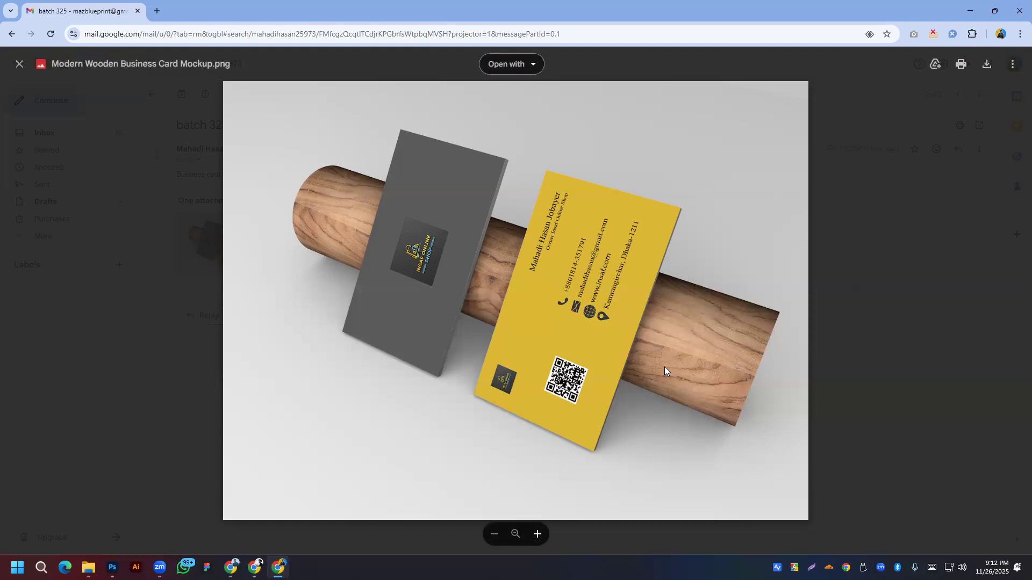
pyautogui.click(92, 169)
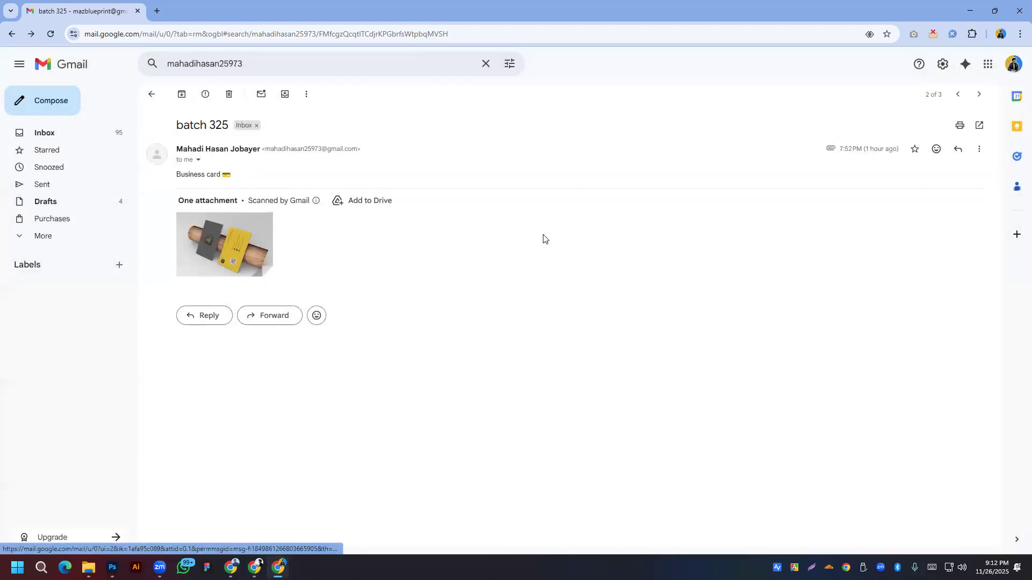
pyautogui.hotkey('alt', 'Left')
pyautogui.click(224, 160)
pyautogui.click(250, 248)
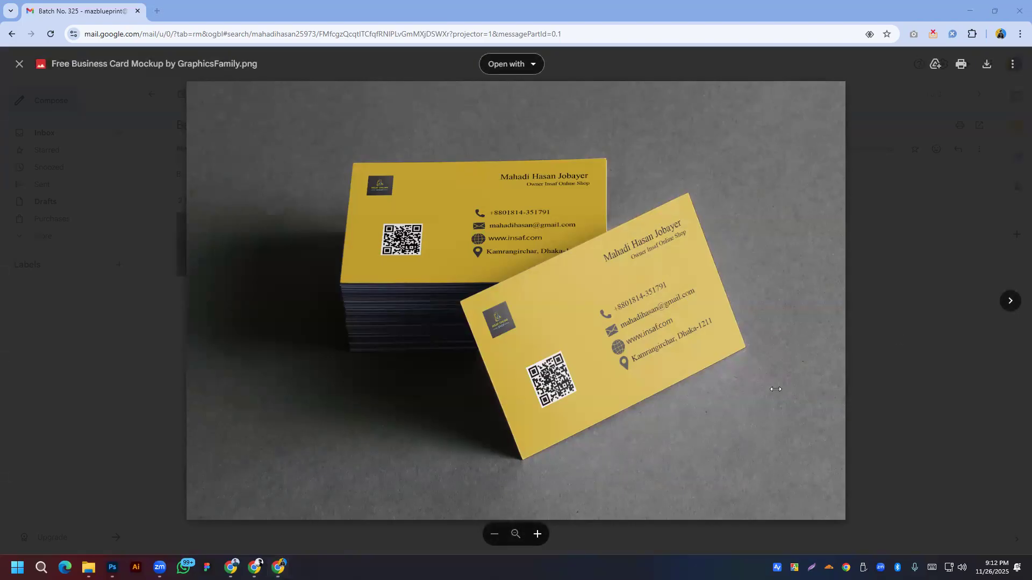
pyautogui.press('Escape')
# Step: Search Gmail for the other student's address and open the Home Work 325 email
pyautogui.click(269, 66)
pyautogui.rightClick(269, 66)
pyautogui.click(301, 167)
pyautogui.press('Return')
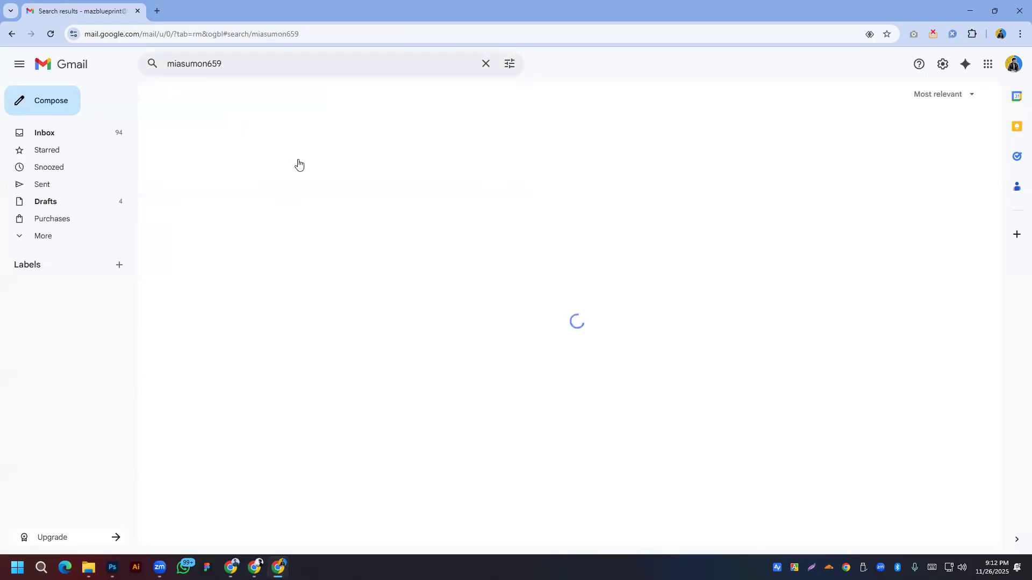
pyautogui.click(203, 222)
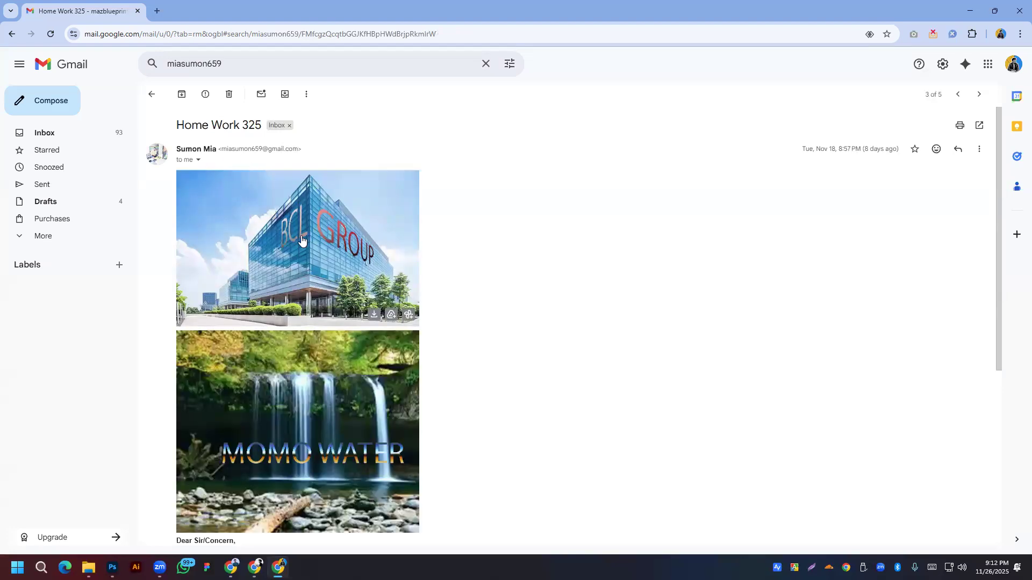
# Step: Preview the Momo Water and BCL Group images full-size, then open the Nov 22 home work-325 email
pyautogui.scroll(-4, 304, 254)
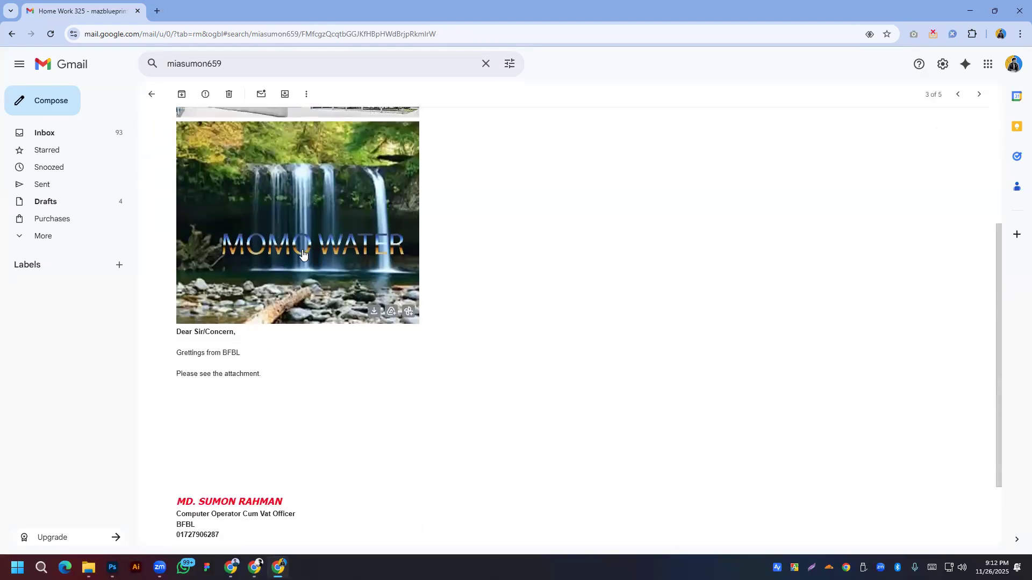
pyautogui.scroll(2, 317, 301)
pyautogui.click(331, 323)
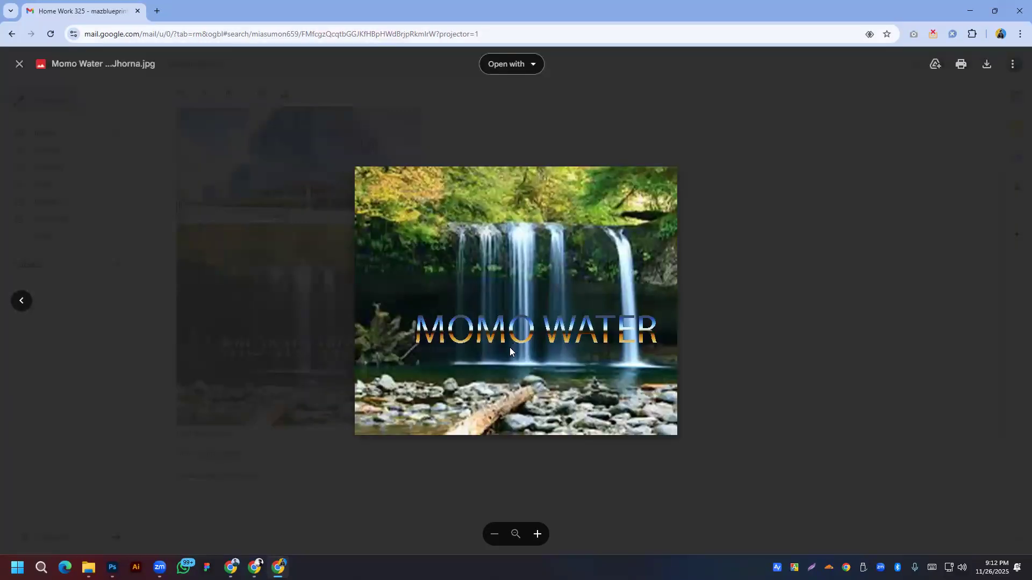
pyautogui.click(161, 262)
pyautogui.click(320, 161)
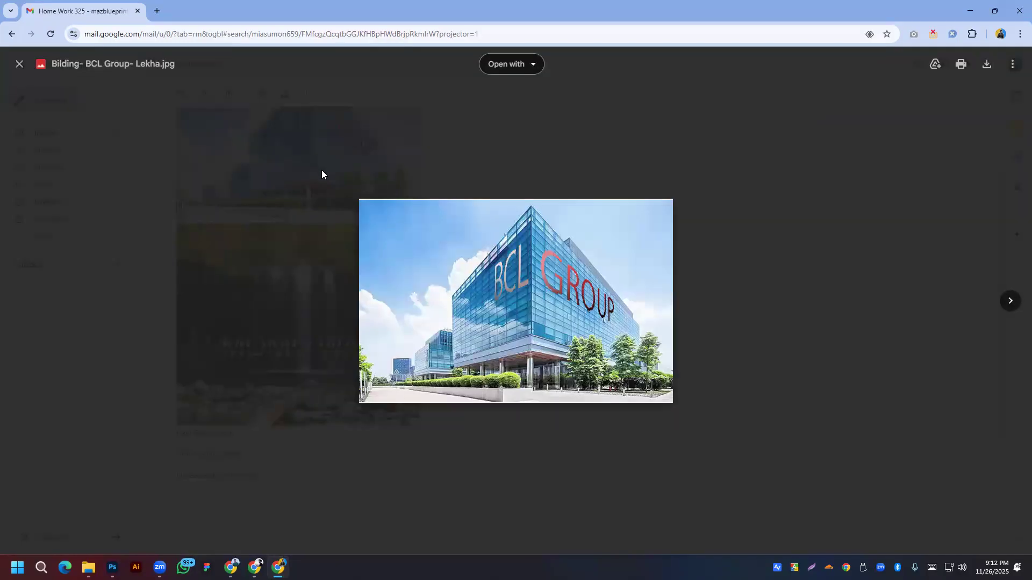
pyautogui.click(108, 198)
pyautogui.hotkey('alt', 'Left')
pyautogui.click(262, 176)
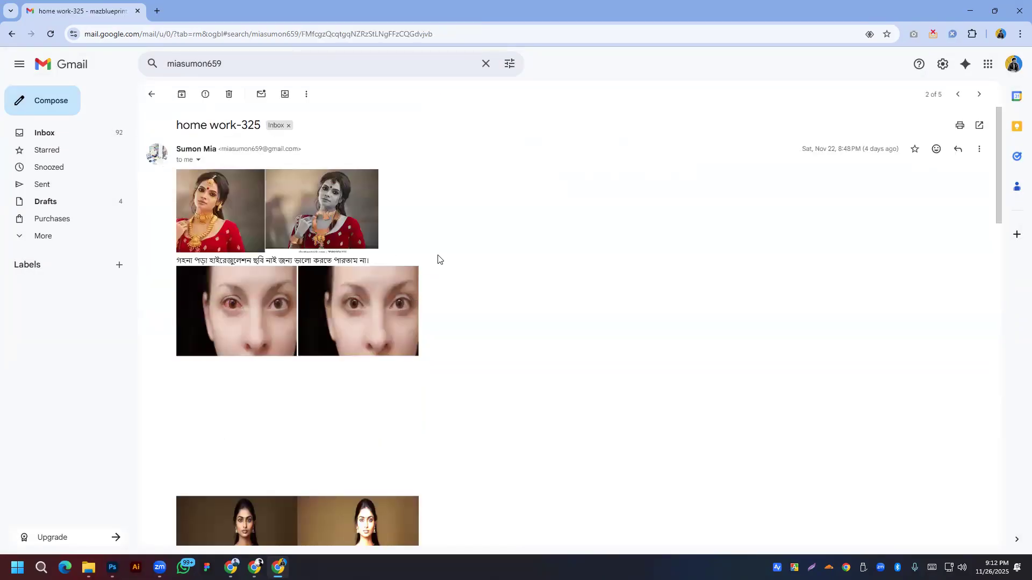
# Step: View the jewellery, saree and T-shirt before/after images full-size
pyautogui.click(228, 210)
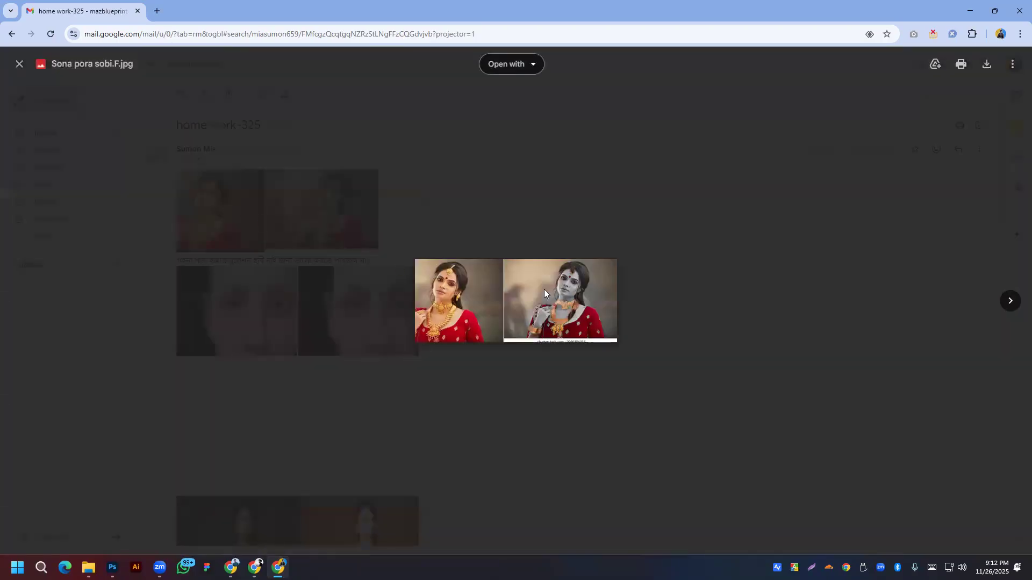
pyautogui.click(623, 264)
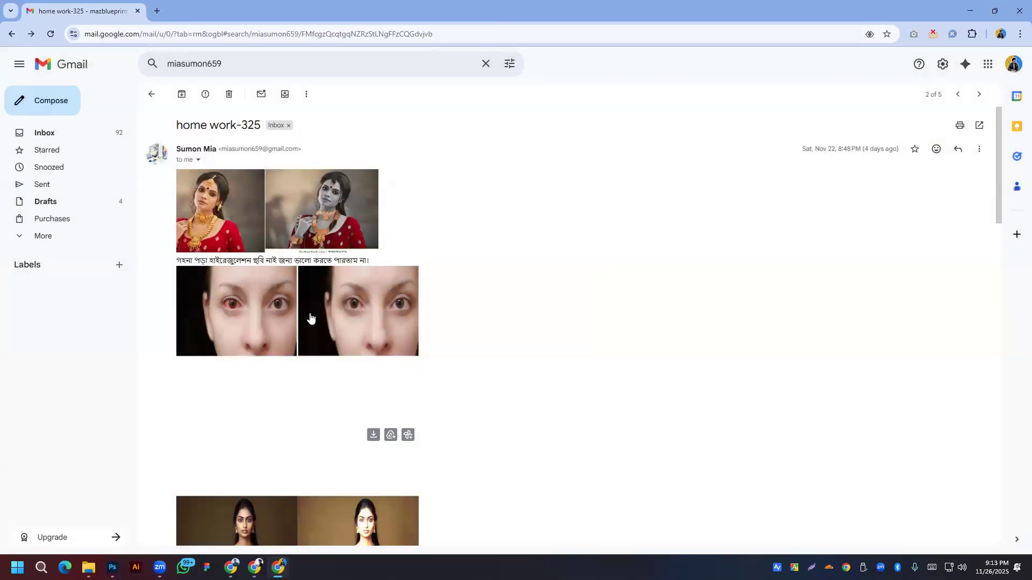
pyautogui.scroll(-4, 379, 320)
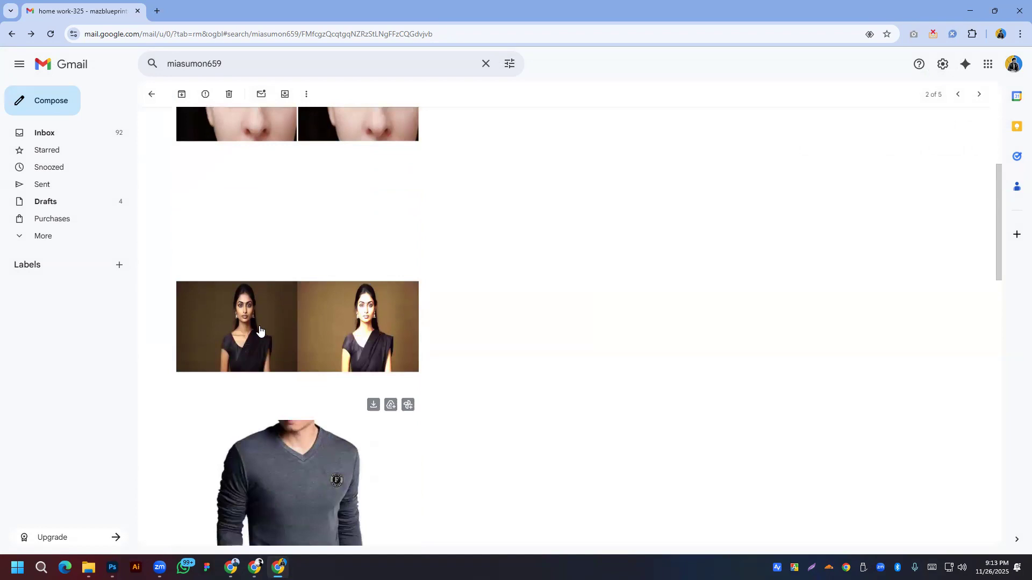
pyautogui.click(259, 330)
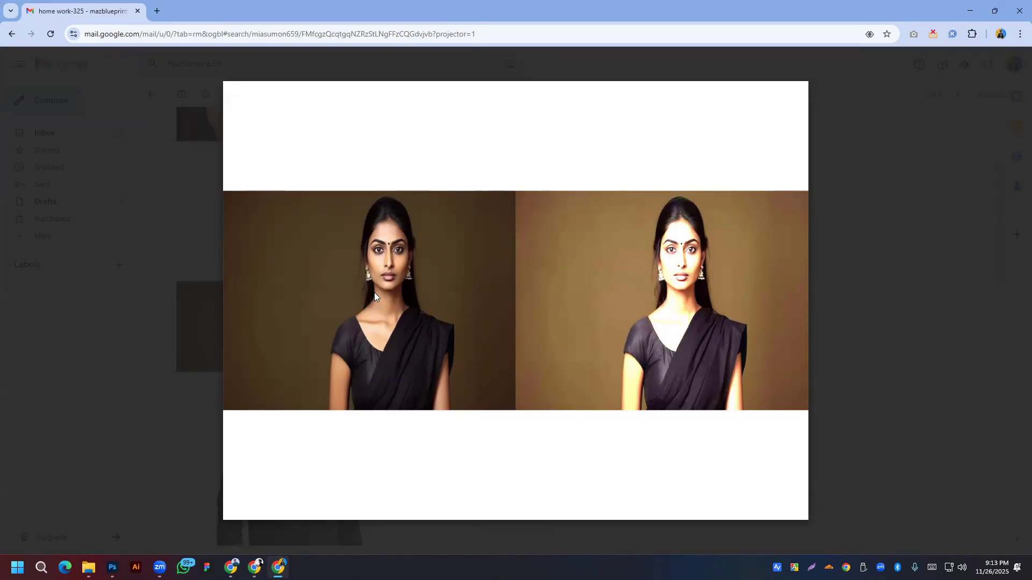
pyautogui.click(188, 283)
pyautogui.scroll(-2, 300, 351)
pyautogui.click(294, 259)
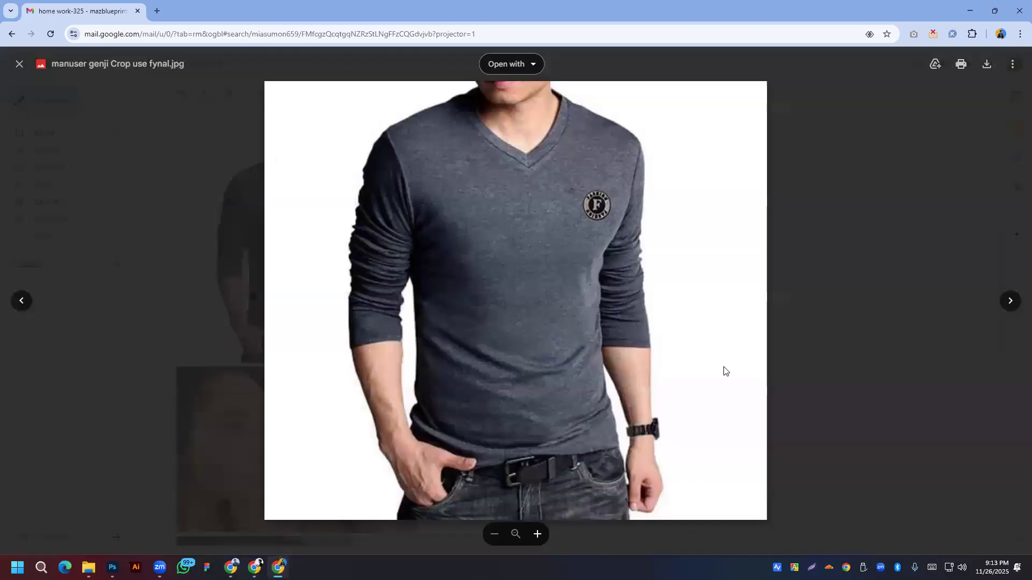
pyautogui.click(172, 296)
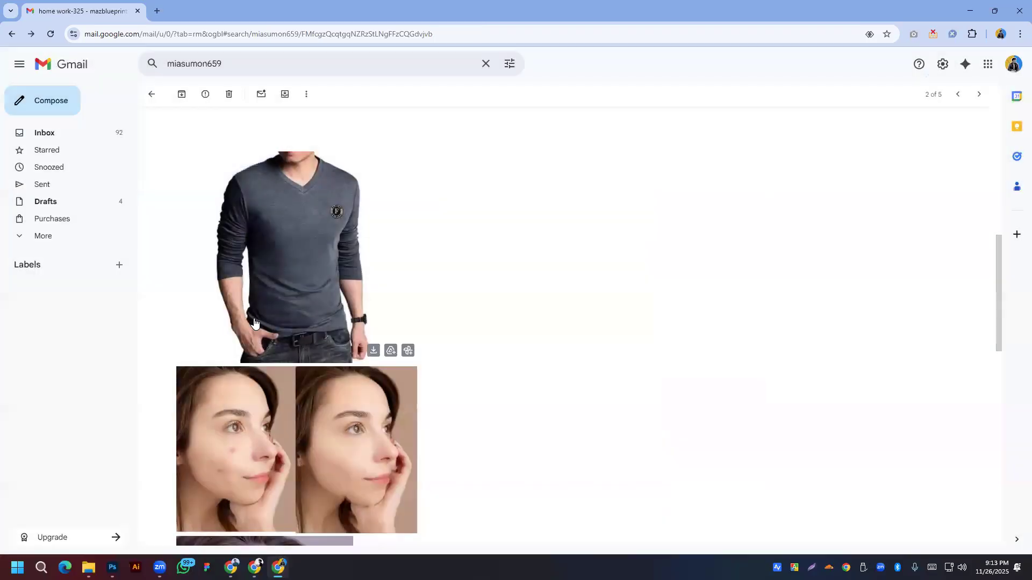
# Step: View the blemish-removal, pic-2.jpg portrait and ship images, then return to the student's five emails
pyautogui.scroll(-3, 253, 301)
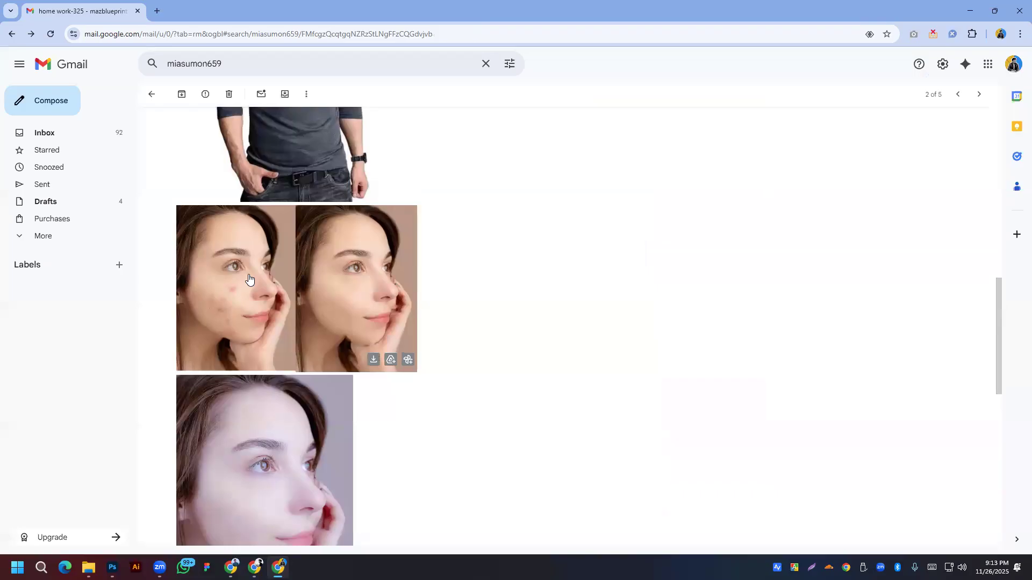
pyautogui.click(249, 279)
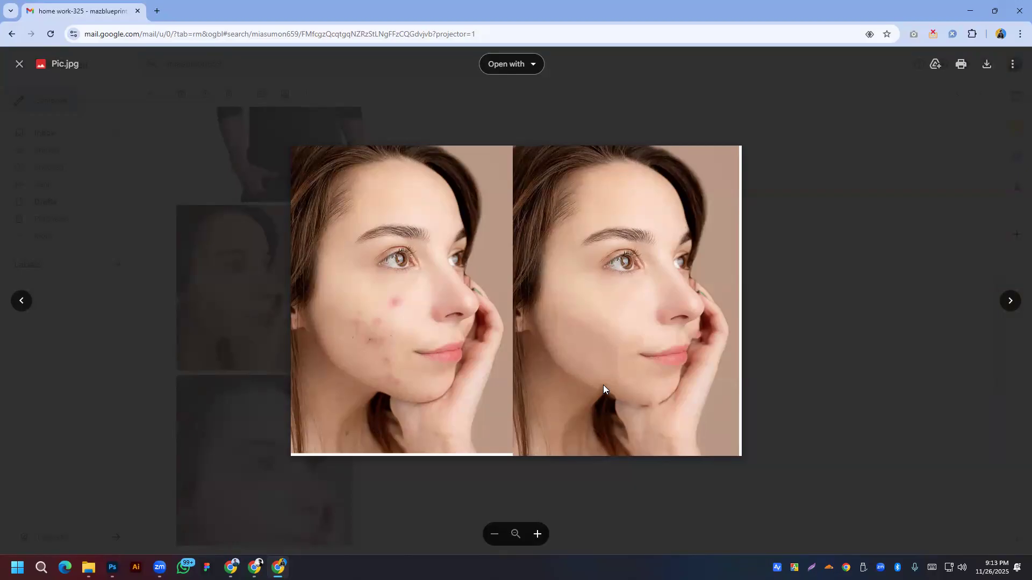
pyautogui.click(41, 371)
pyautogui.scroll(-2, 396, 304)
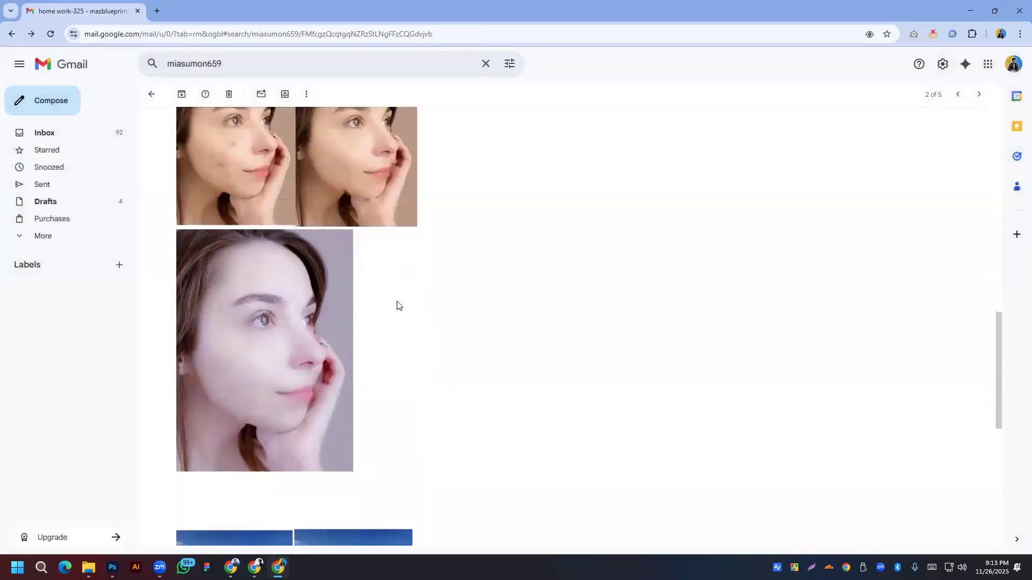
pyautogui.click(277, 296)
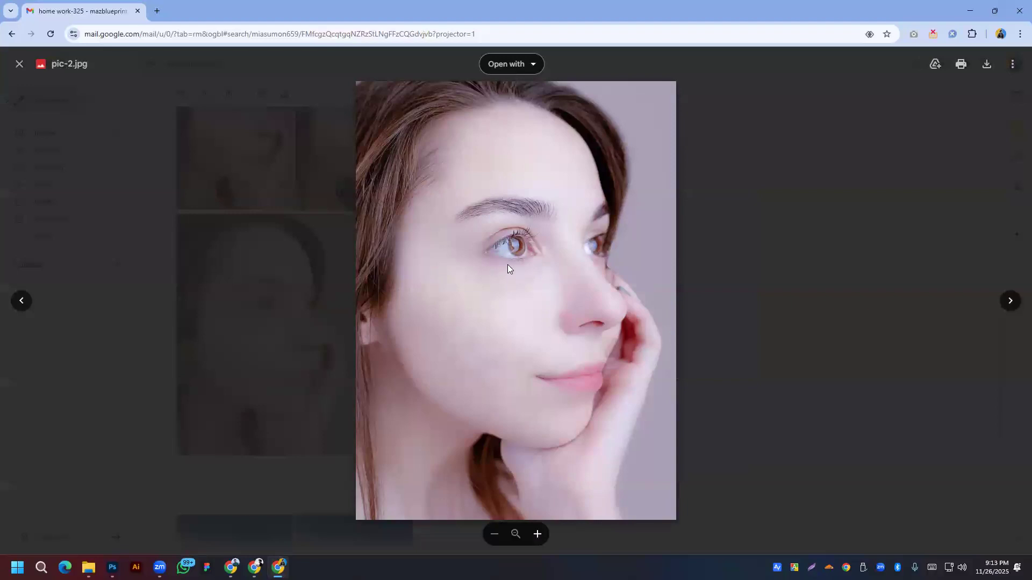
pyautogui.click(286, 307)
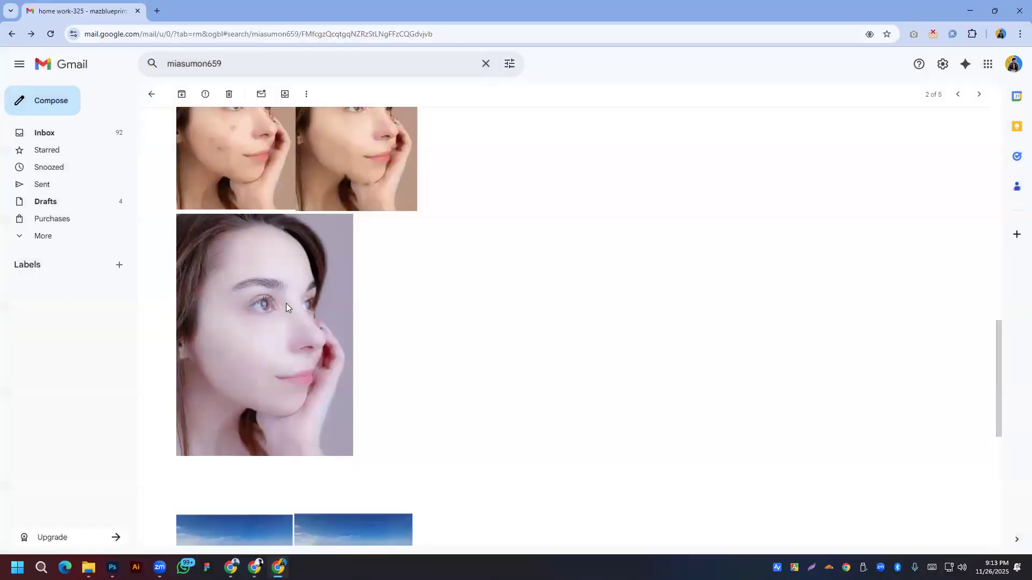
pyautogui.scroll(-7, 285, 303)
pyautogui.click(270, 187)
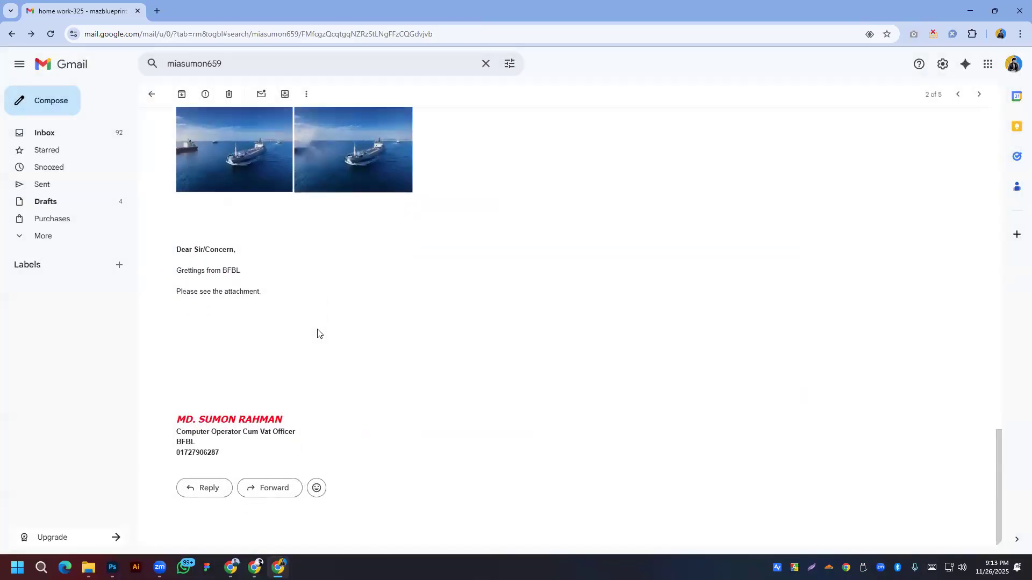
pyautogui.hotkey('alt', 'Left')
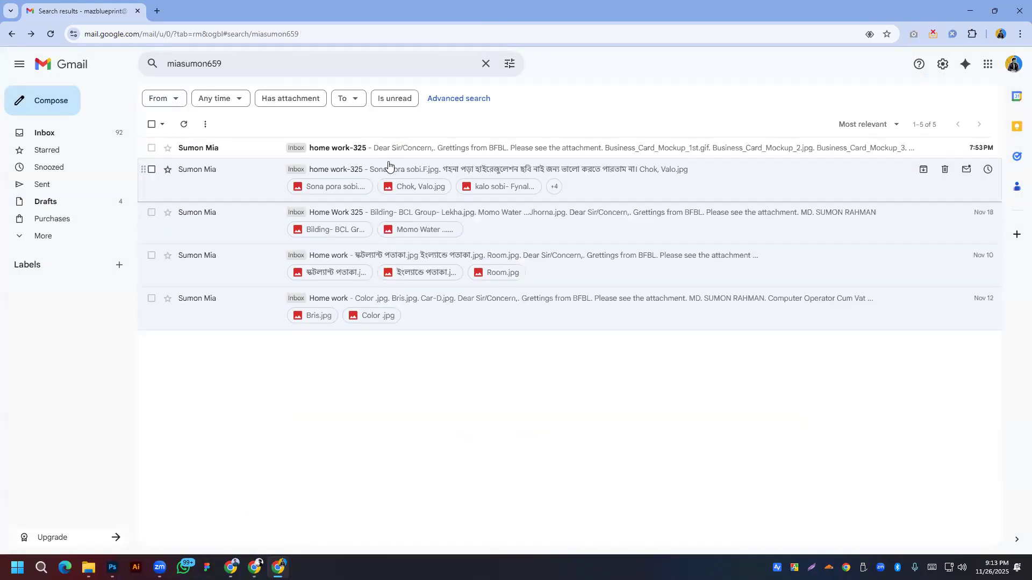
pyautogui.click(380, 149)
pyautogui.scroll(-6, 281, 285)
pyautogui.scroll(6, 277, 285)
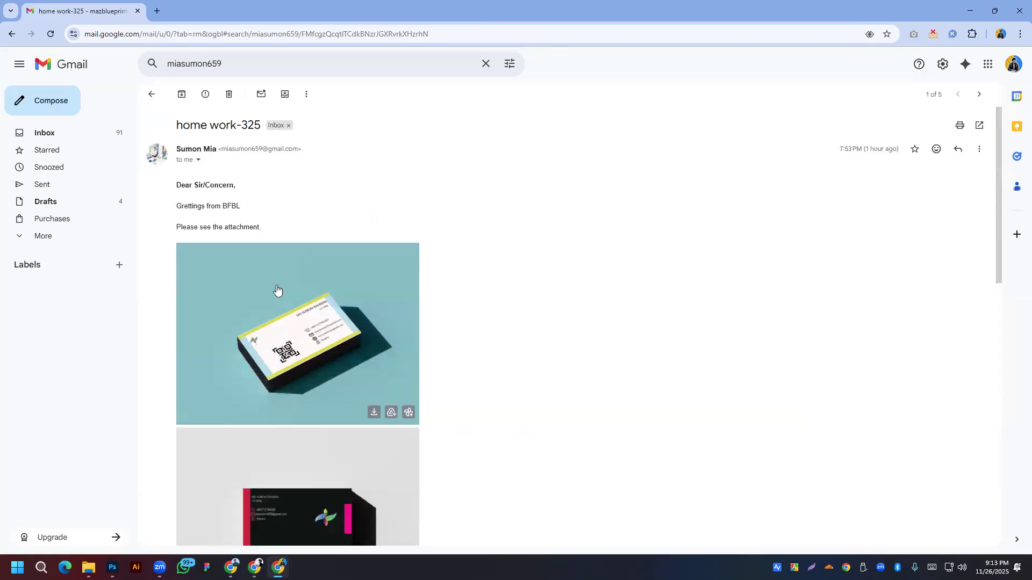
pyautogui.scroll(-2, 276, 288)
pyautogui.click(300, 261)
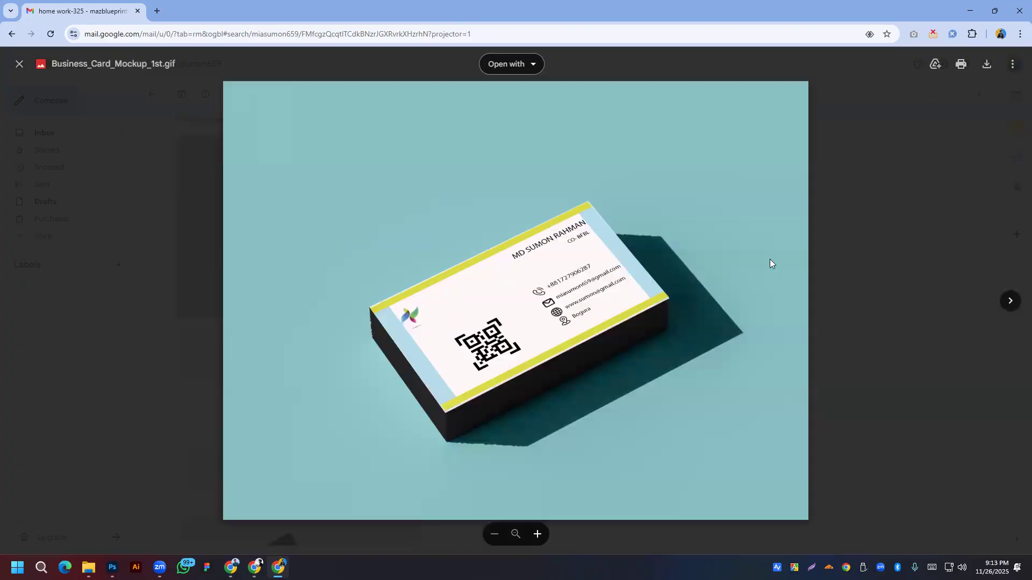
pyautogui.click(1011, 303)
pyautogui.click(22, 301)
pyautogui.click(1011, 301)
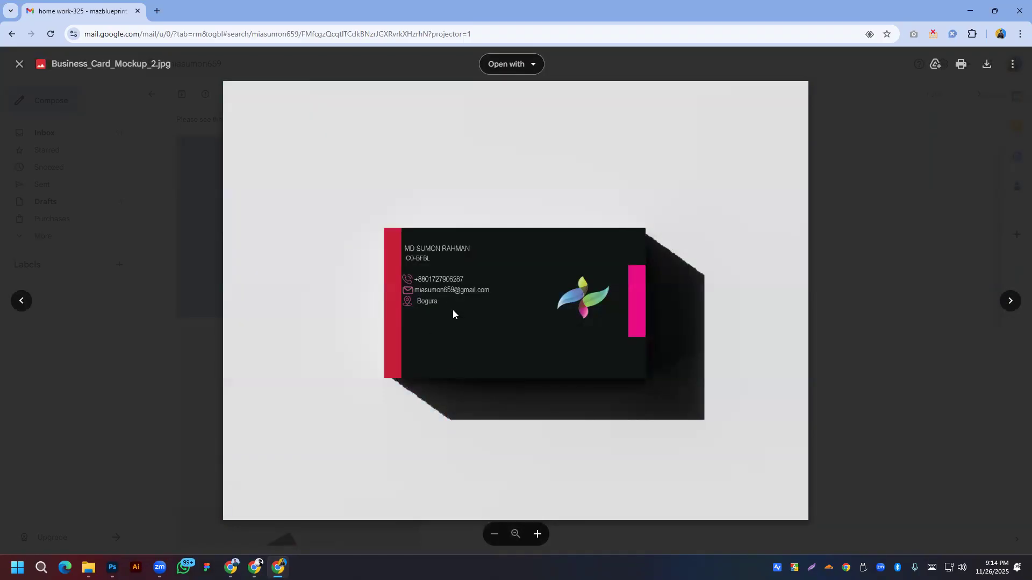
pyautogui.click(1010, 301)
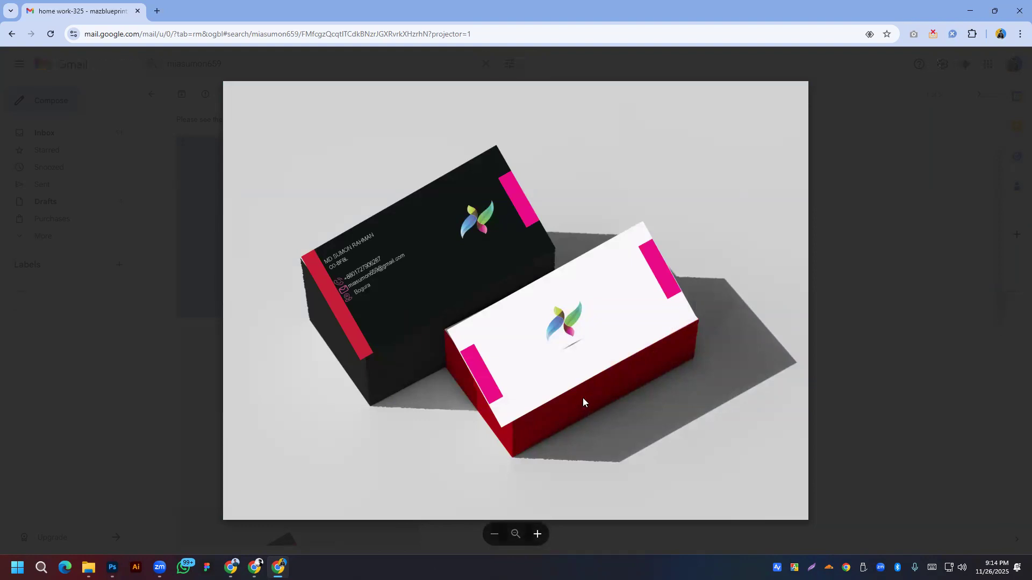
pyautogui.click(1012, 303)
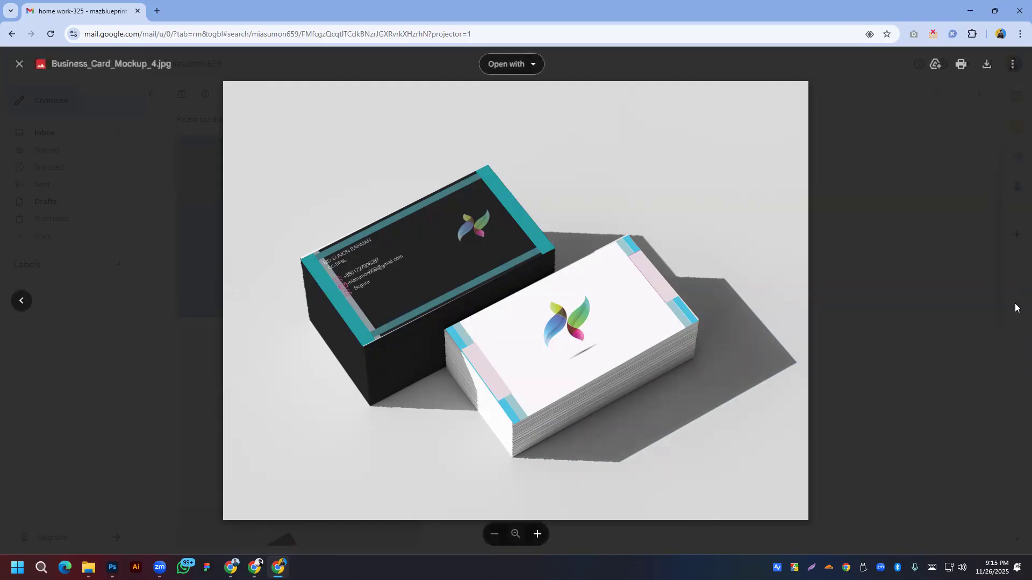
pyautogui.click(154, 257)
pyautogui.scroll(-3, 399, 322)
pyautogui.scroll(3, 398, 314)
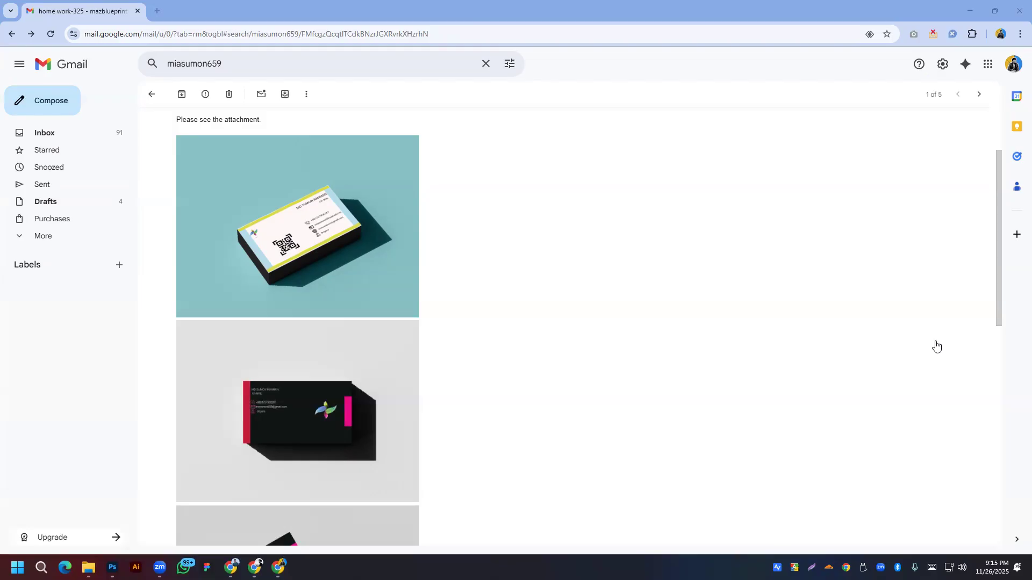
pyautogui.click(285, 70)
pyautogui.rightClick(285, 68)
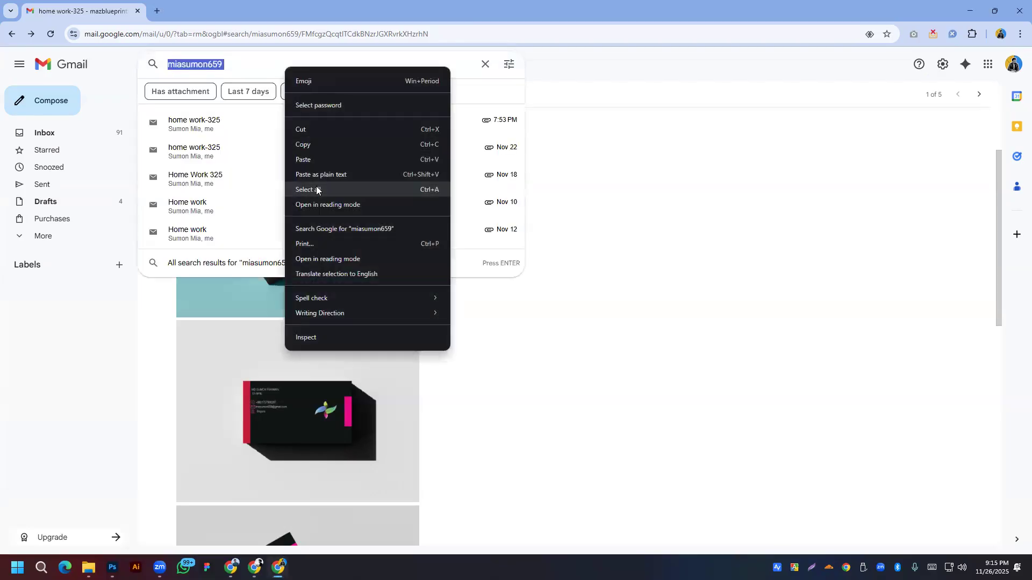
# Step: Search for the next student's address and view Stylist text.jpg in the Stylist Text Create email
pyautogui.click(302, 159)
pyautogui.press('Return')
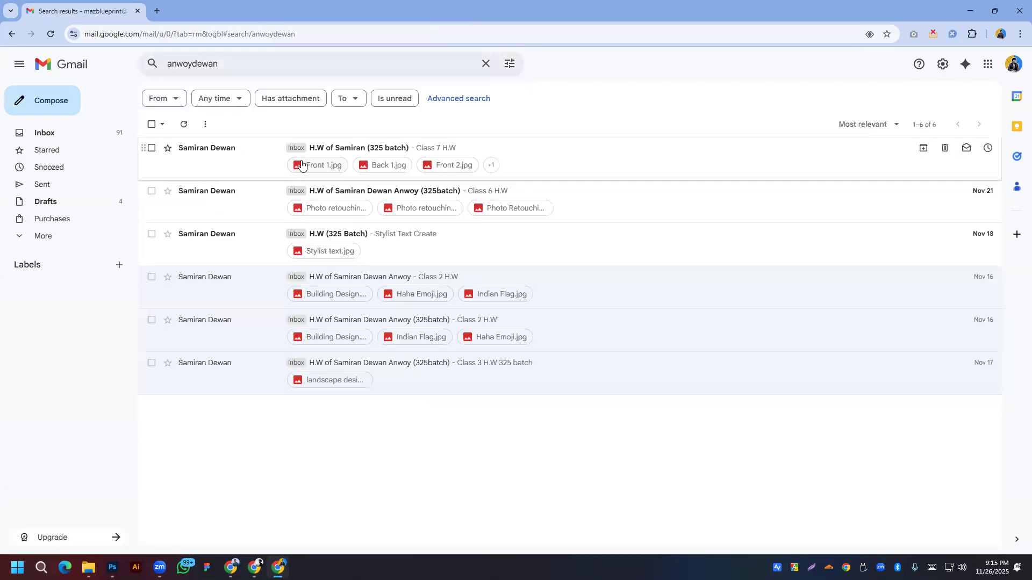
pyautogui.click(369, 249)
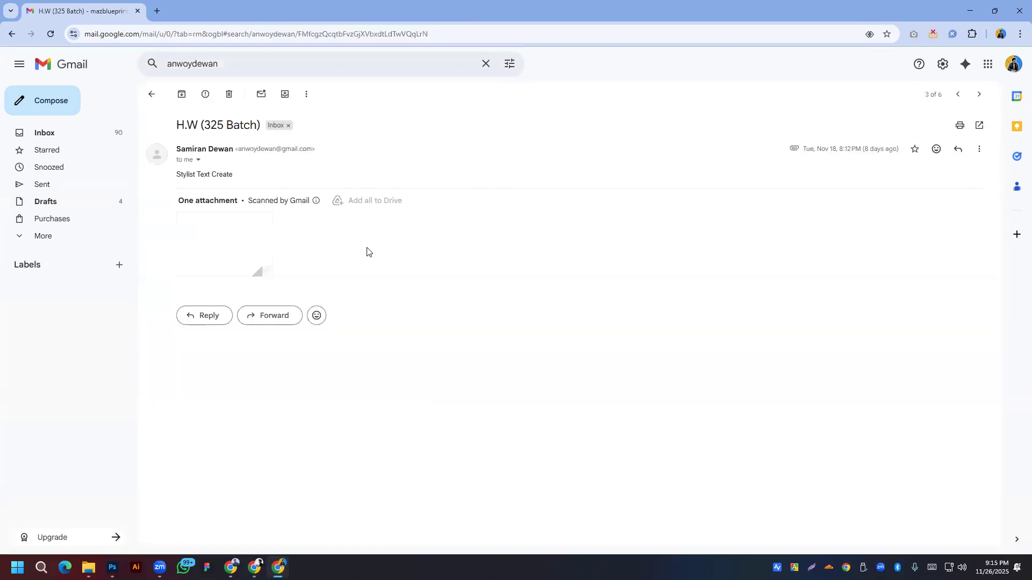
pyautogui.click(249, 232)
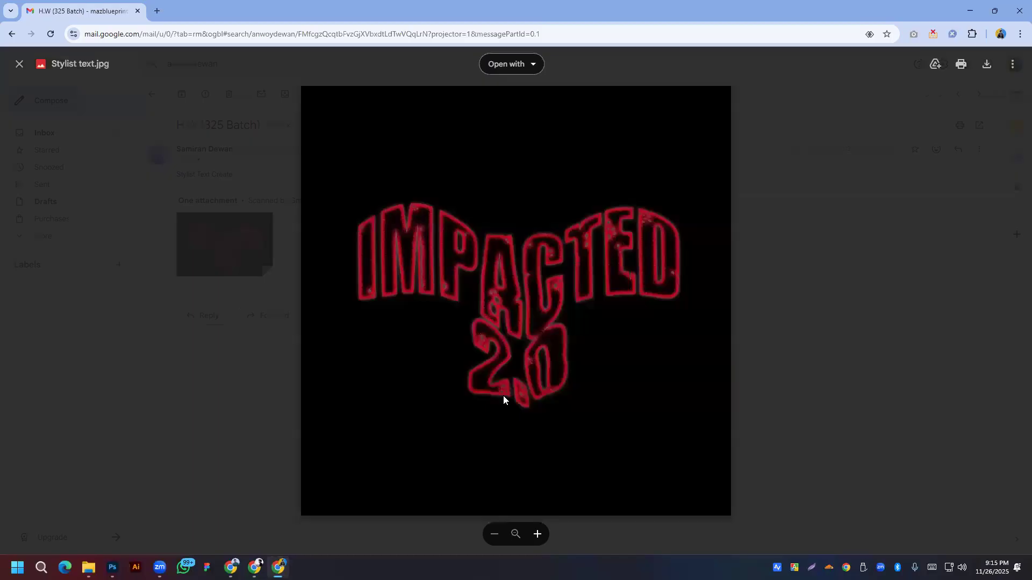
pyautogui.click(160, 238)
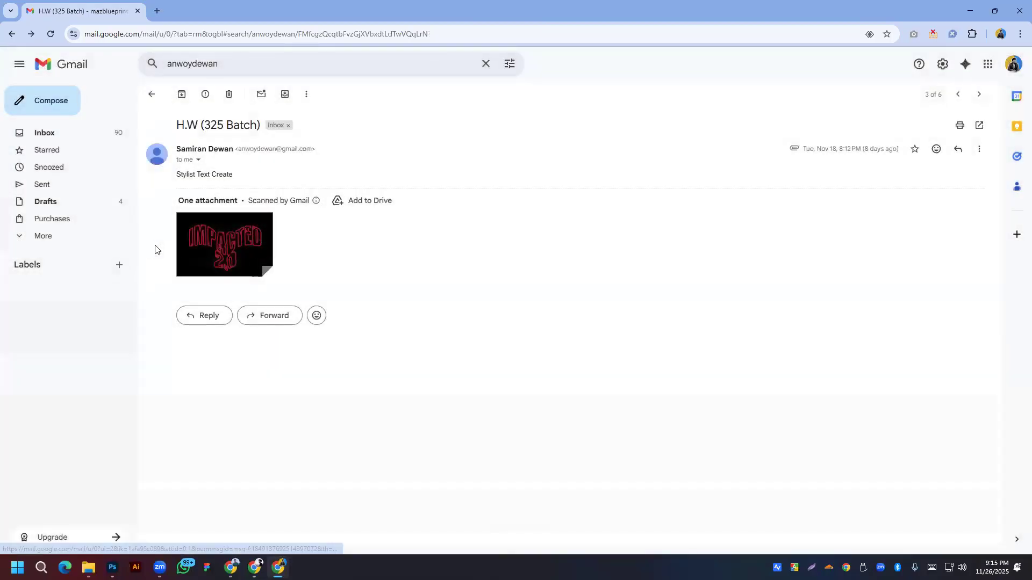
pyautogui.hotkey('alt', 'Left')
# Step: Step through the Class 6 H.W email's three retouched photos, zooming in and out on the bridal one
pyautogui.click(239, 208)
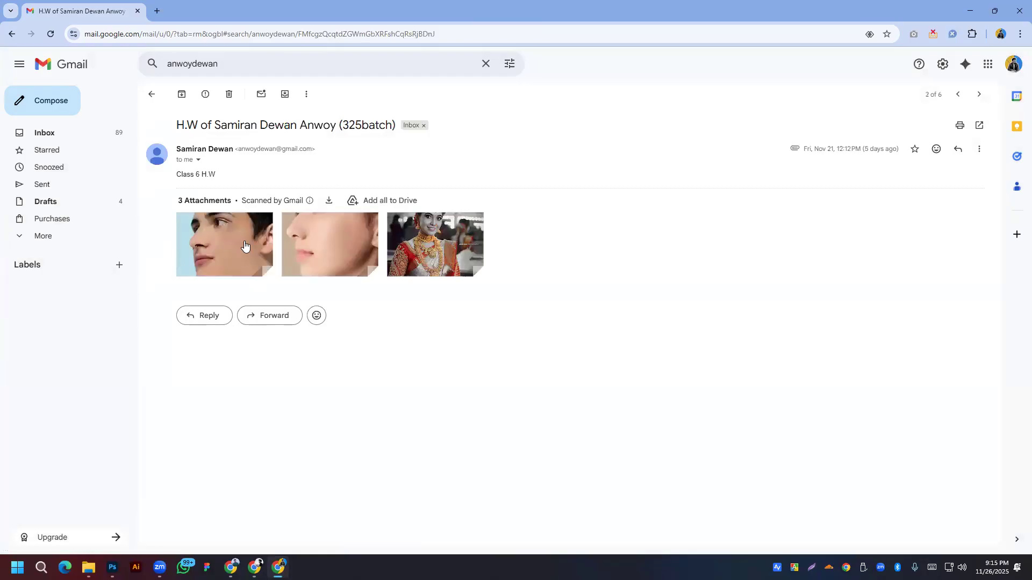
pyautogui.click(225, 245)
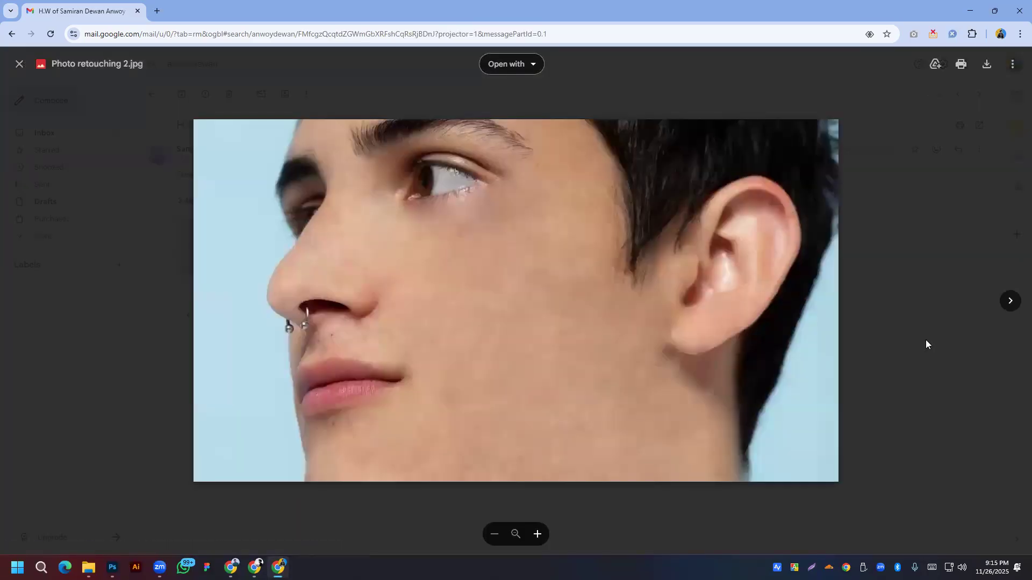
pyautogui.click(1010, 303)
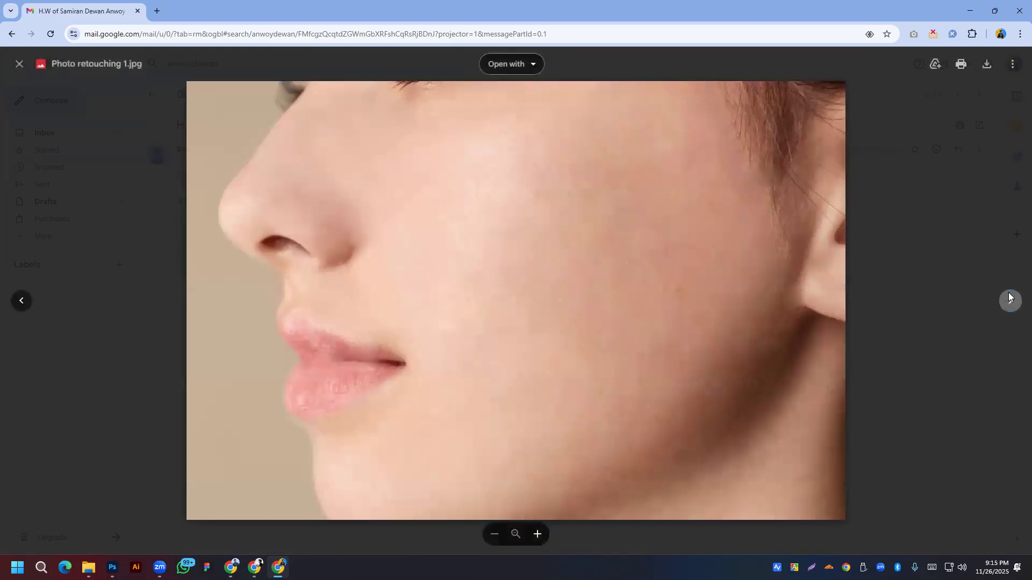
pyautogui.click(1010, 299)
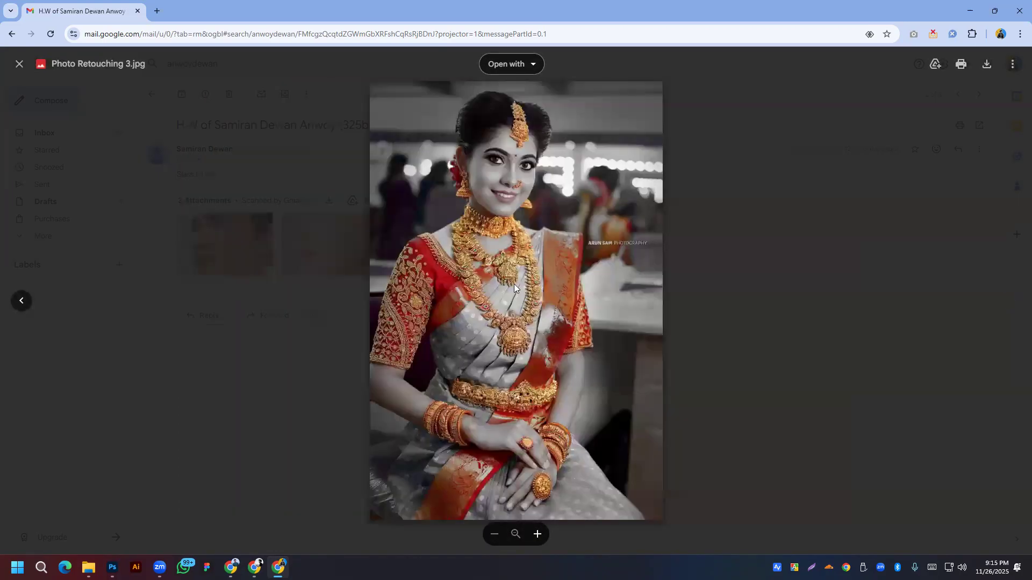
pyautogui.click(541, 336)
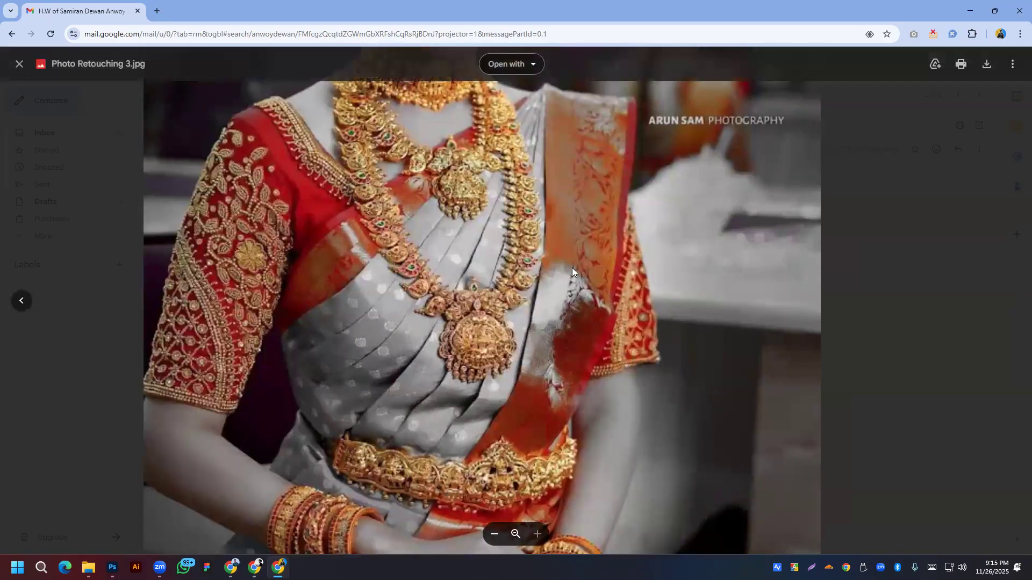
pyautogui.click(535, 333)
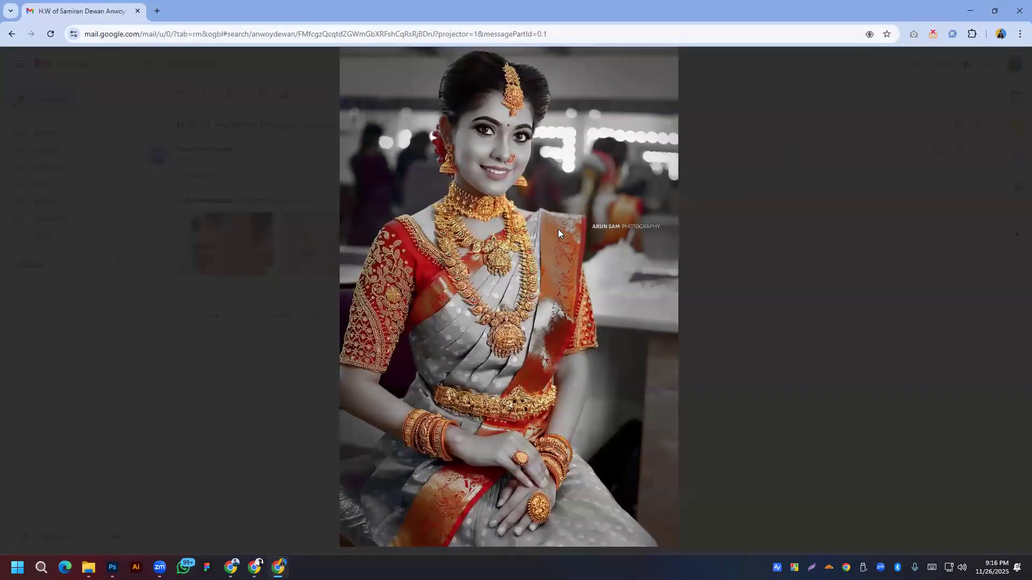
pyautogui.click(780, 152)
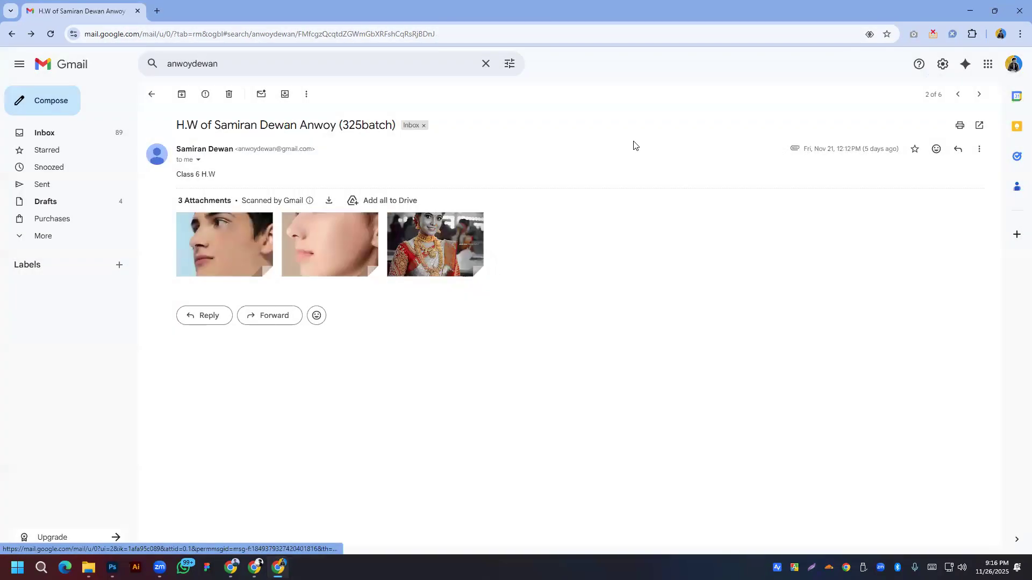
pyautogui.hotkey('alt', 'Left')
# Step: Open Class 7 H.W and view the Front 1, Back 1, Front 2 and Back 2 card designs
pyautogui.click(365, 156)
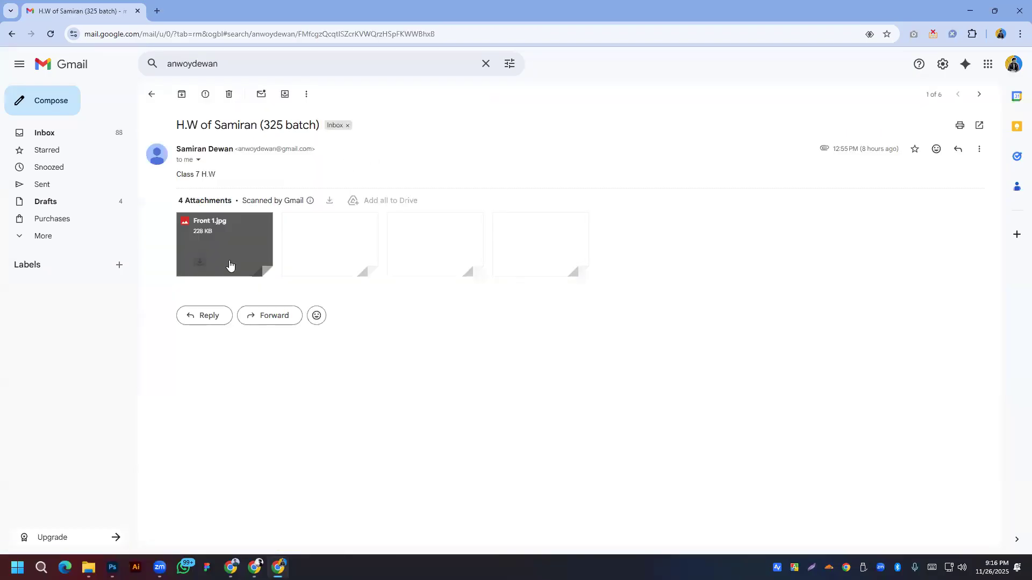
pyautogui.click(255, 244)
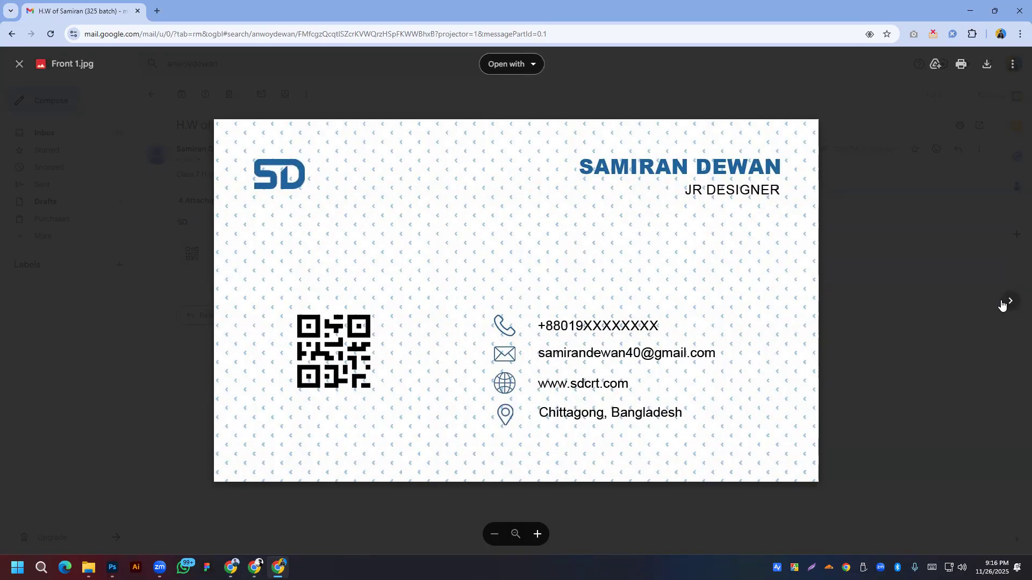
pyautogui.click(1008, 302)
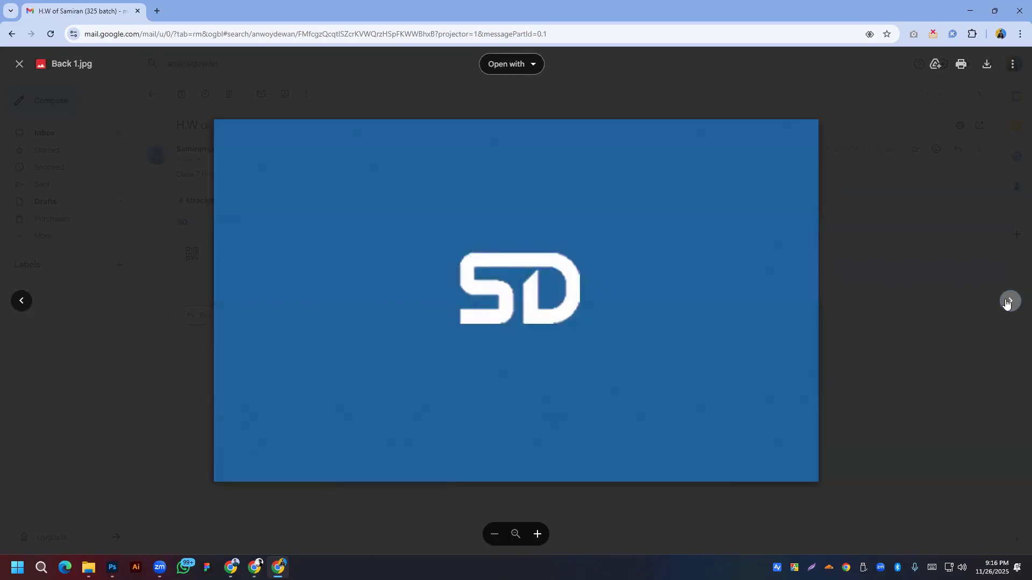
pyautogui.click(1013, 302)
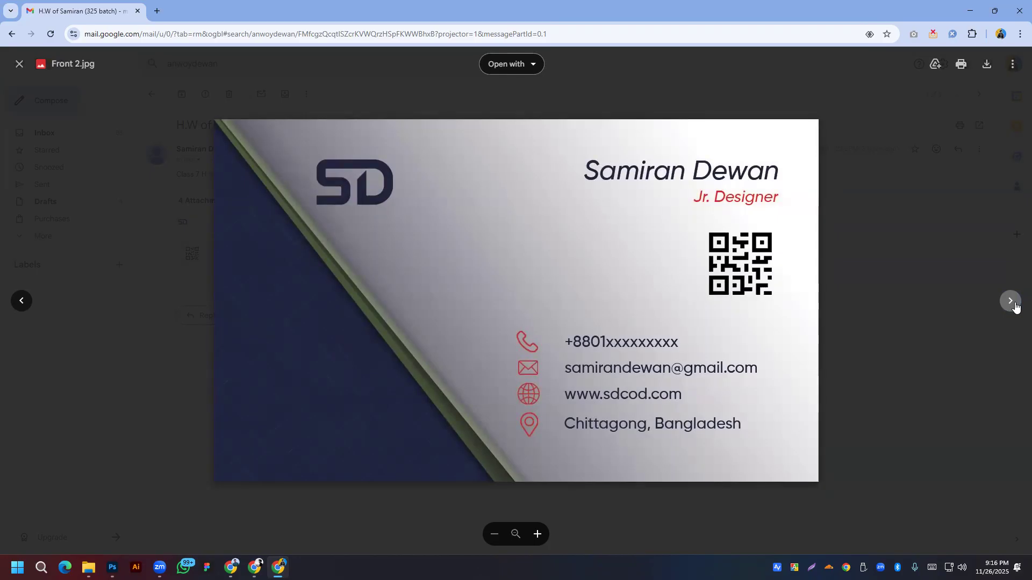
pyautogui.click(1010, 302)
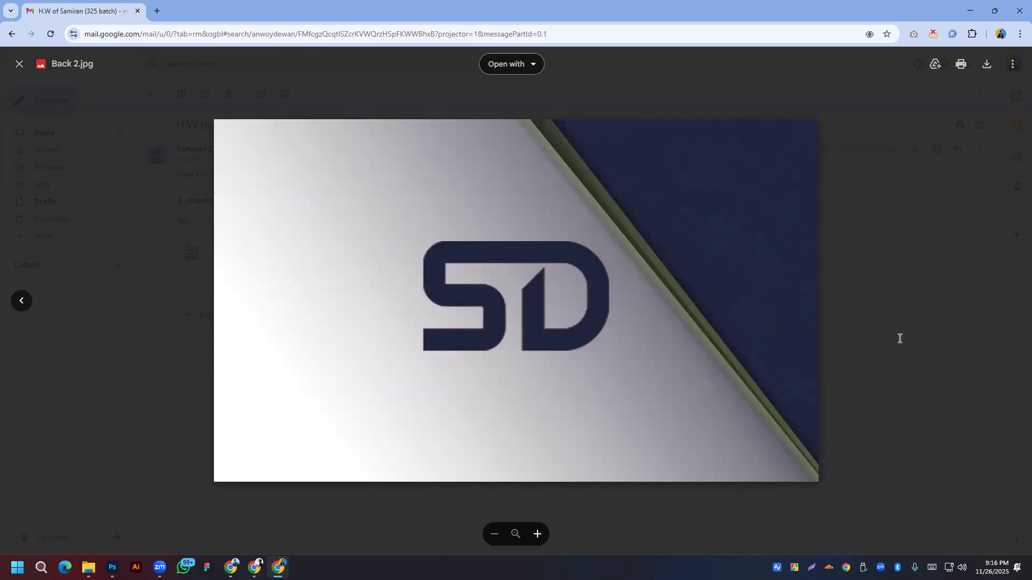
pyautogui.hotkey('alt', 'Tab')
pyautogui.click(204, 276)
pyautogui.click(306, 66)
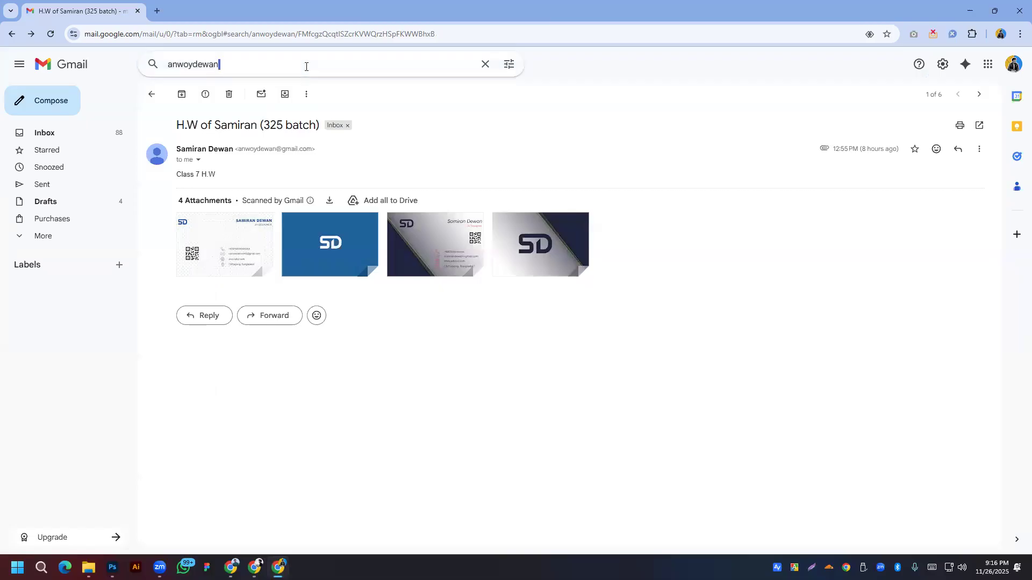
pyautogui.hotkey('ctrl', 'a')
# Step: Search for the next student's name and look at the oldest Stylist text homework email
pyautogui.rightClick(306, 67)
pyautogui.click(327, 161)
pyautogui.press('Return')
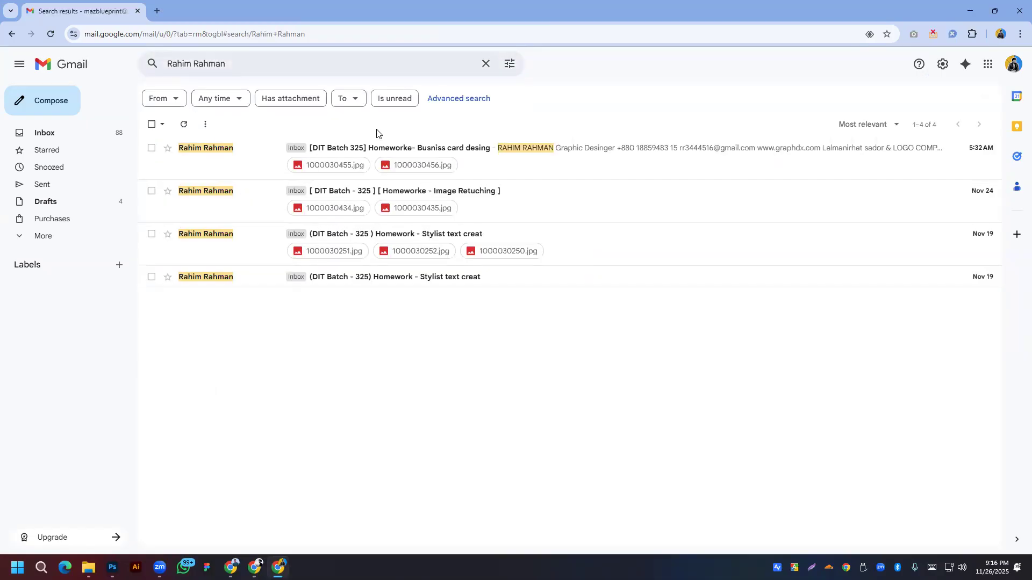
pyautogui.click(379, 280)
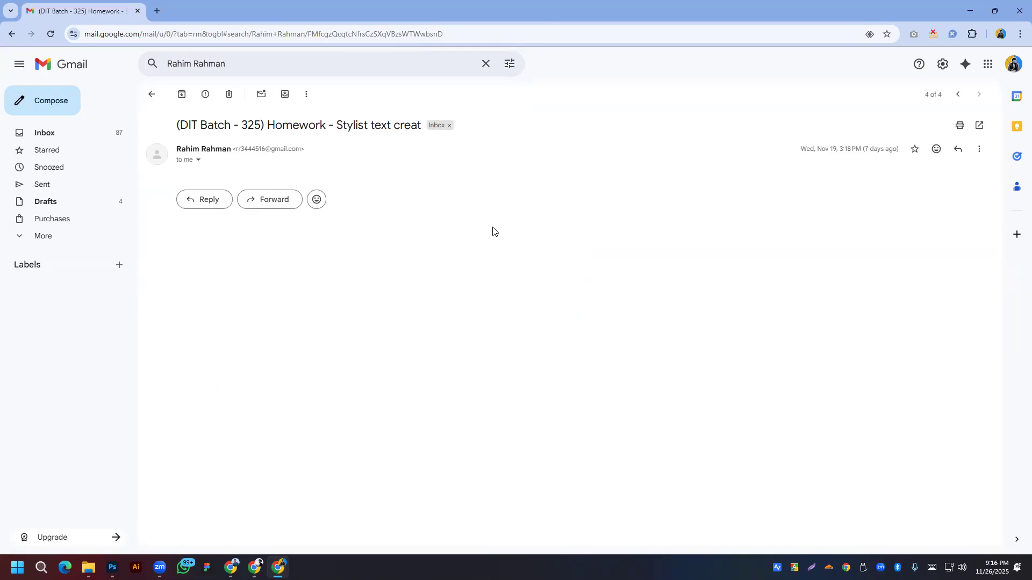
pyautogui.hotkey('alt', 'Left')
# Step: View the three Stylist text attachments: cheetah letter C, green-screen poster and Himalaya image
pyautogui.click(444, 236)
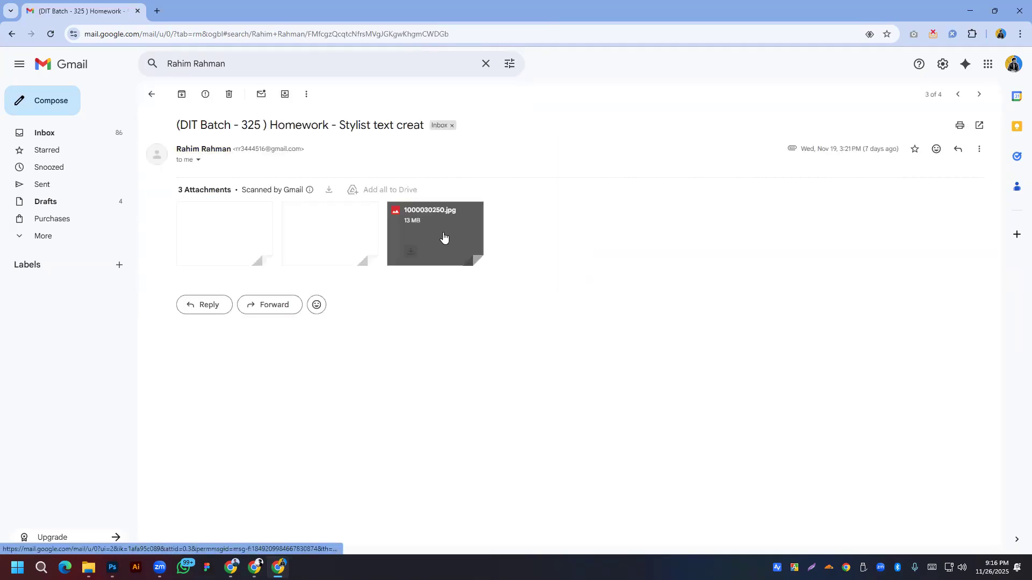
pyautogui.click(264, 234)
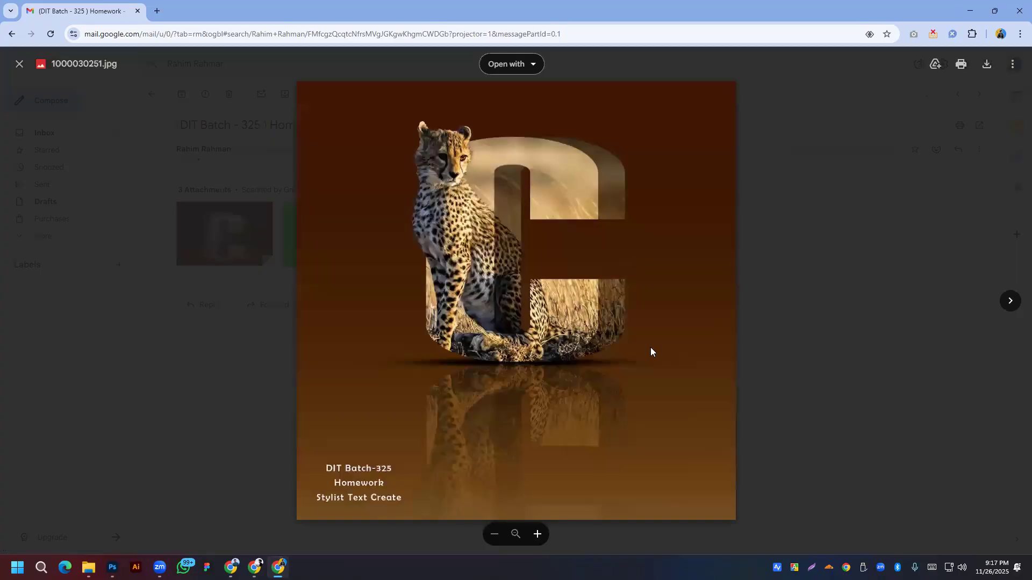
pyautogui.click(1010, 301)
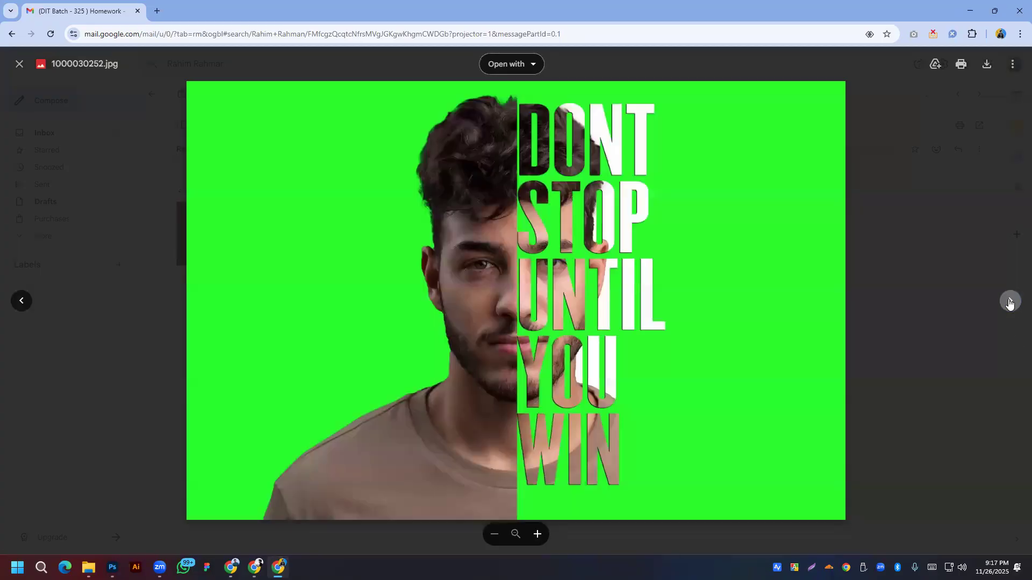
pyautogui.click(1010, 302)
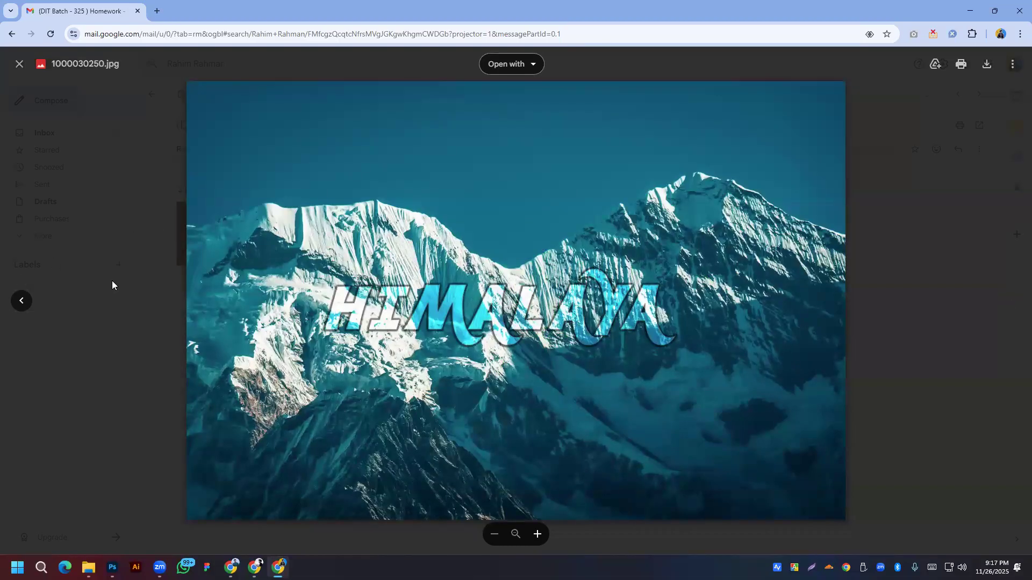
pyautogui.click(21, 302)
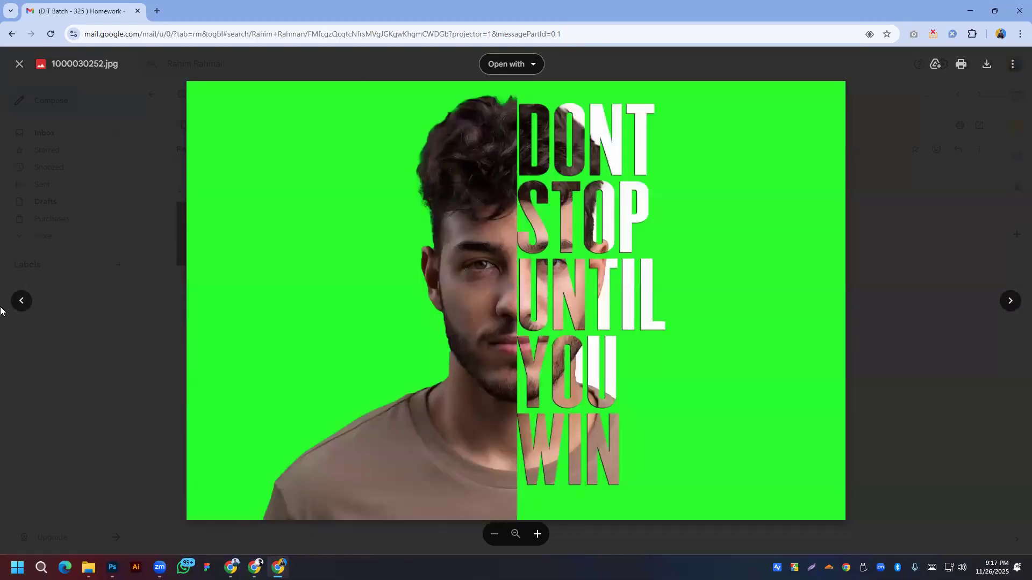
pyautogui.click(21, 302)
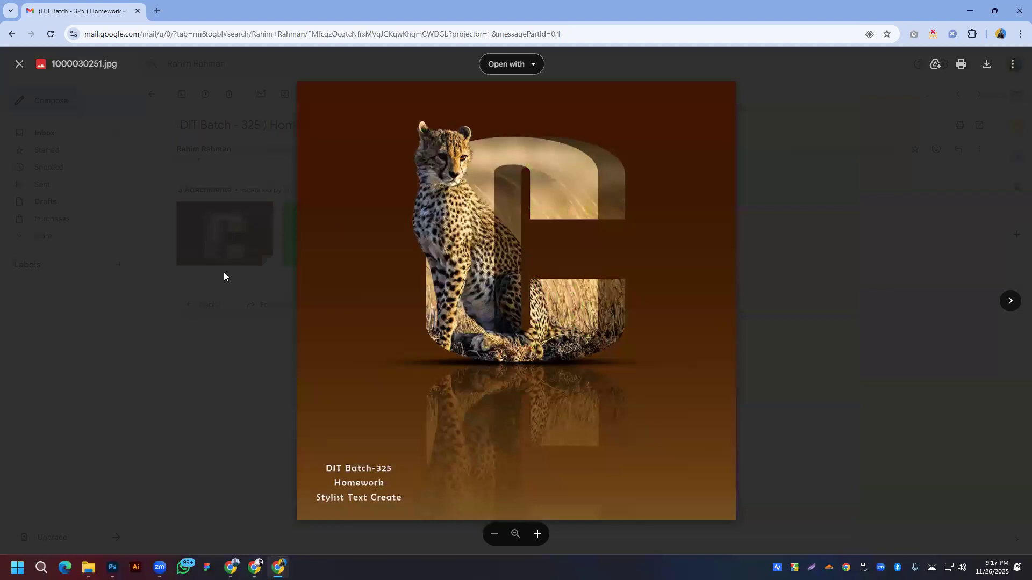
pyautogui.click(224, 273)
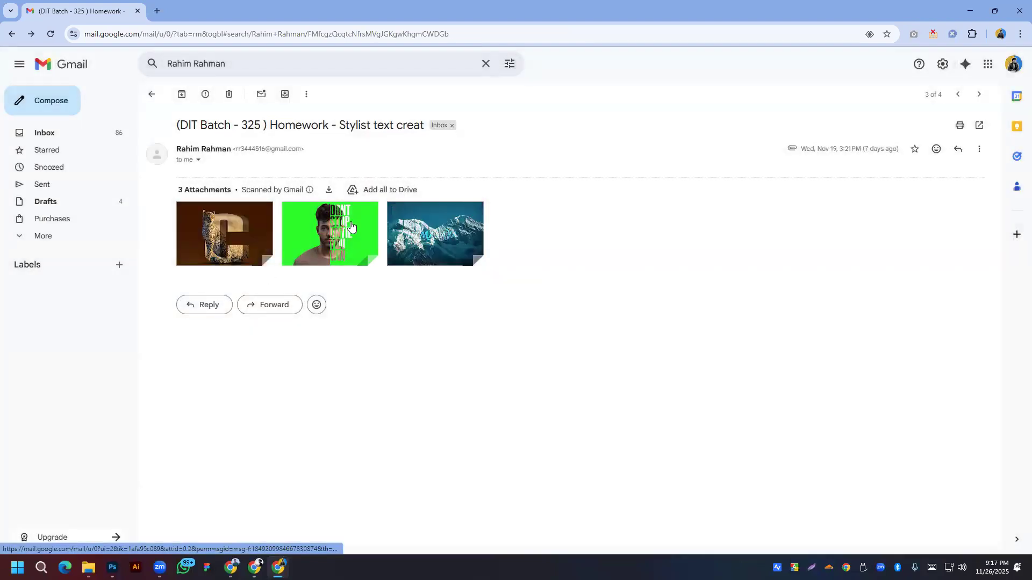
pyautogui.hotkey('alt', 'Left')
# Step: Preview two before-and-after portraits in the Image Retuching email, then open the business card email
pyautogui.click(237, 187)
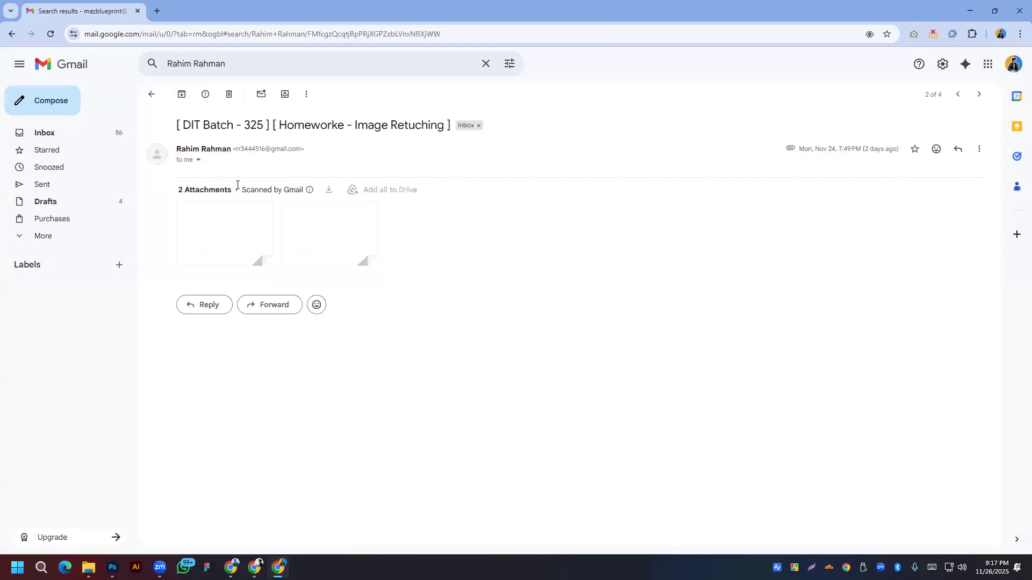
pyautogui.click(257, 235)
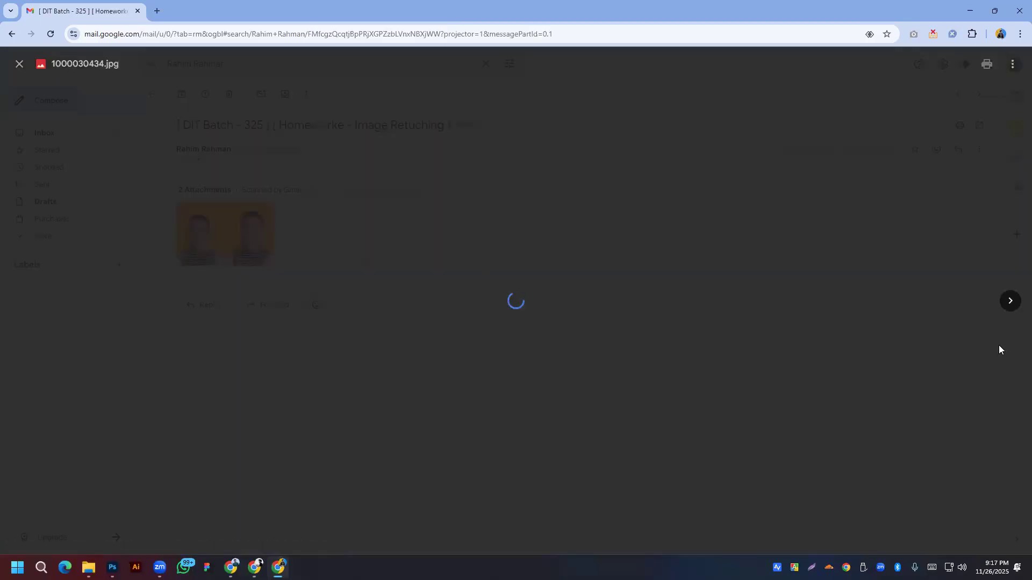
pyautogui.click(1010, 302)
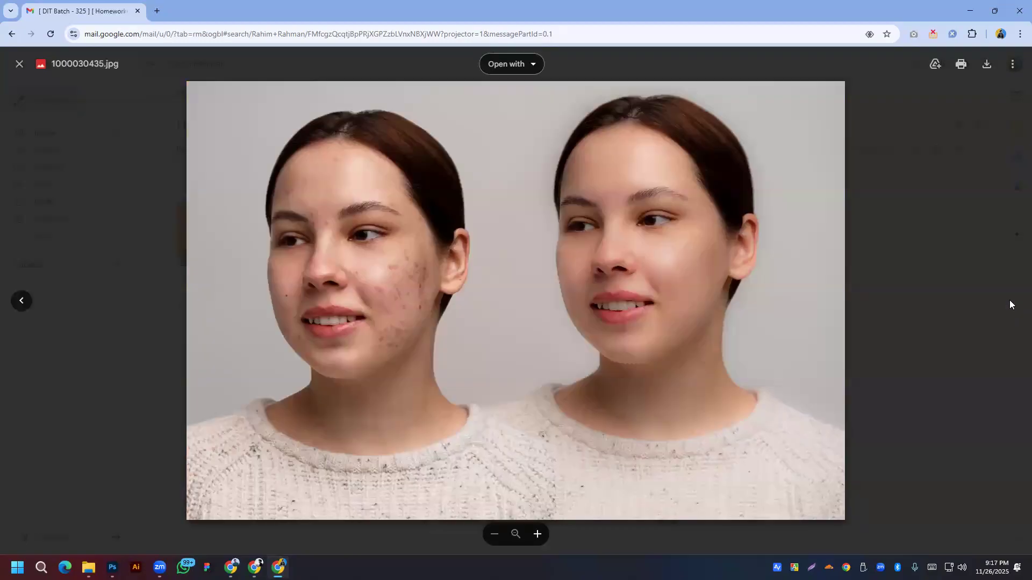
pyautogui.click(1006, 337)
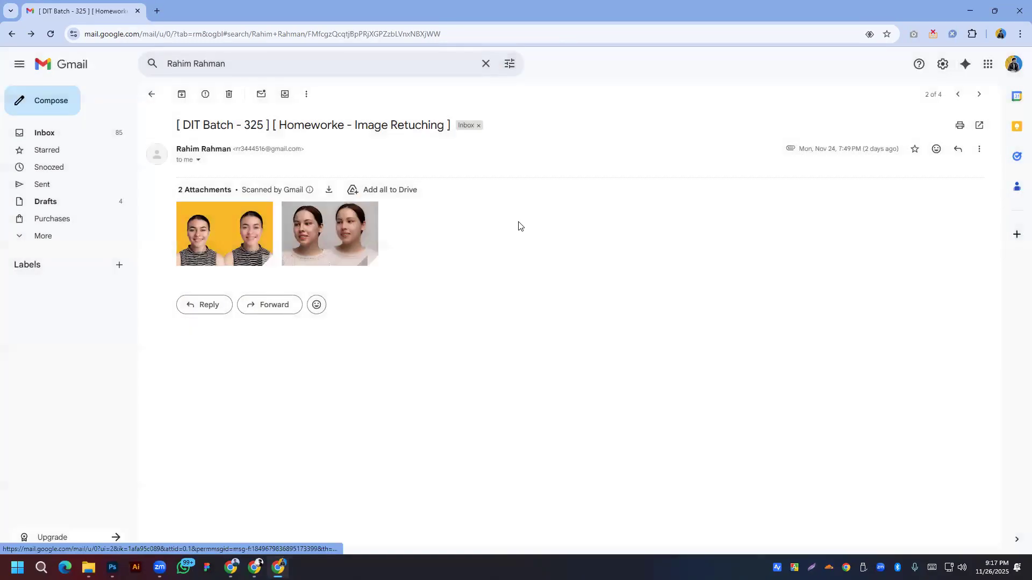
pyautogui.hotkey('alt', 'Left')
pyautogui.click(340, 149)
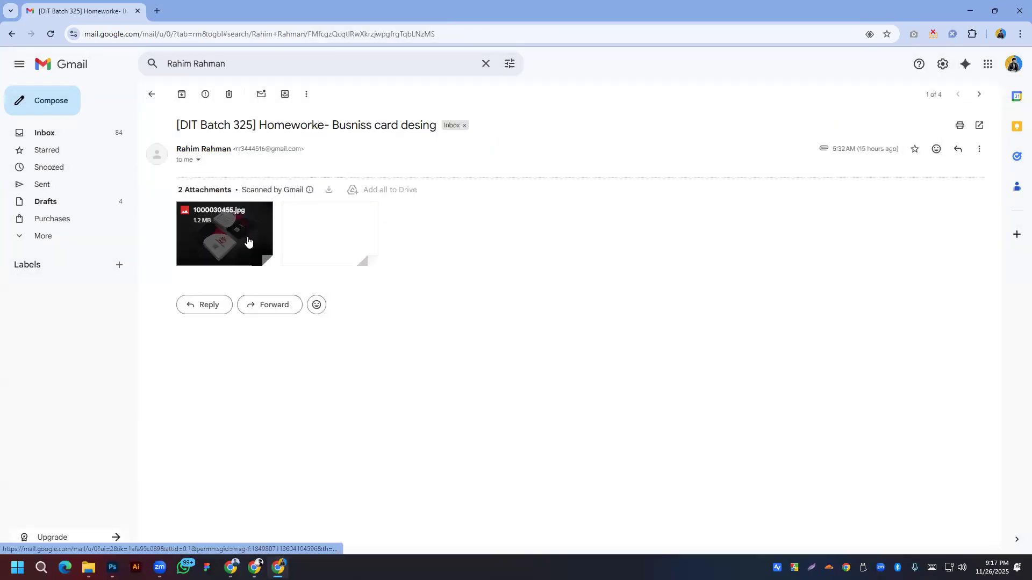
# Step: View the black-and-red business card attachment full-screen twice
pyautogui.click(247, 237)
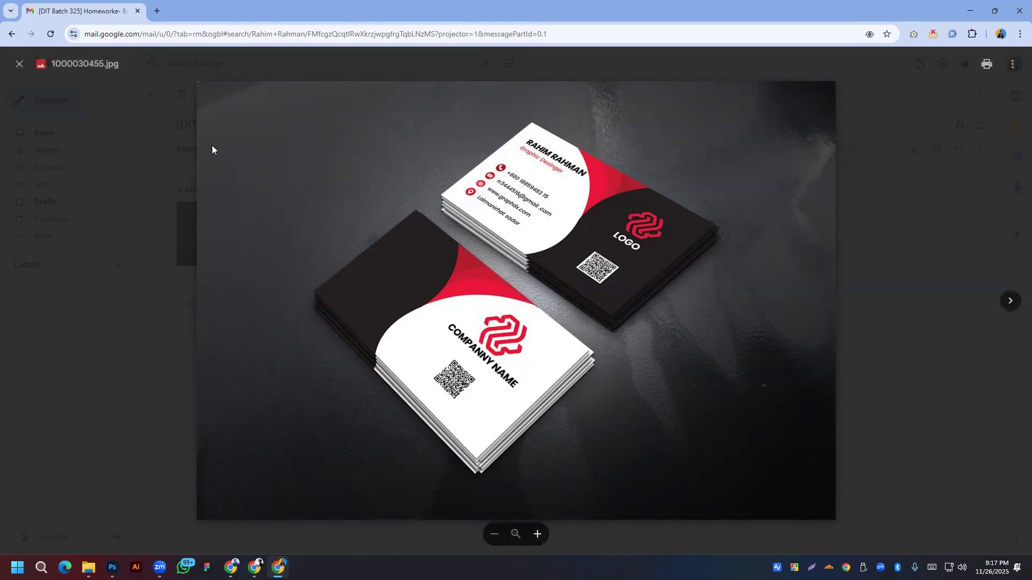
pyautogui.click(111, 166)
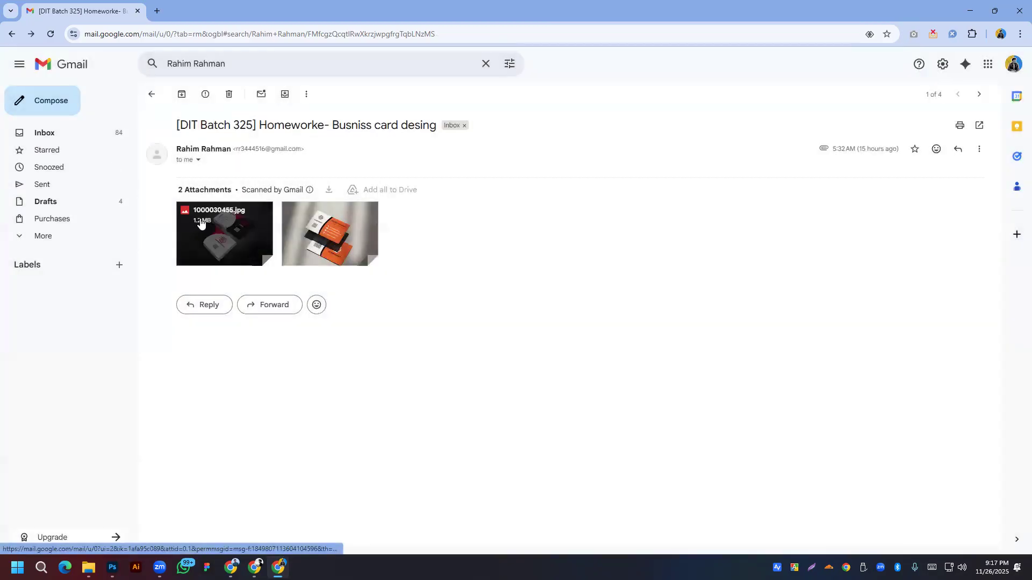
pyautogui.click(200, 224)
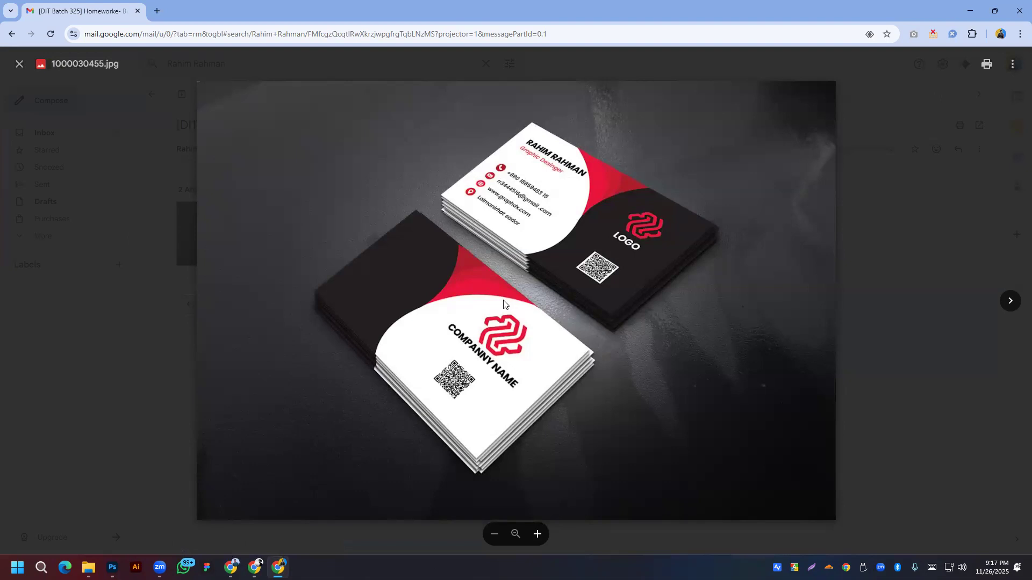
pyautogui.click(90, 210)
# Step: Run Google Lens on the black-and-red card thumbnail and browse the similar design matches
pyautogui.rightClick(137, 250)
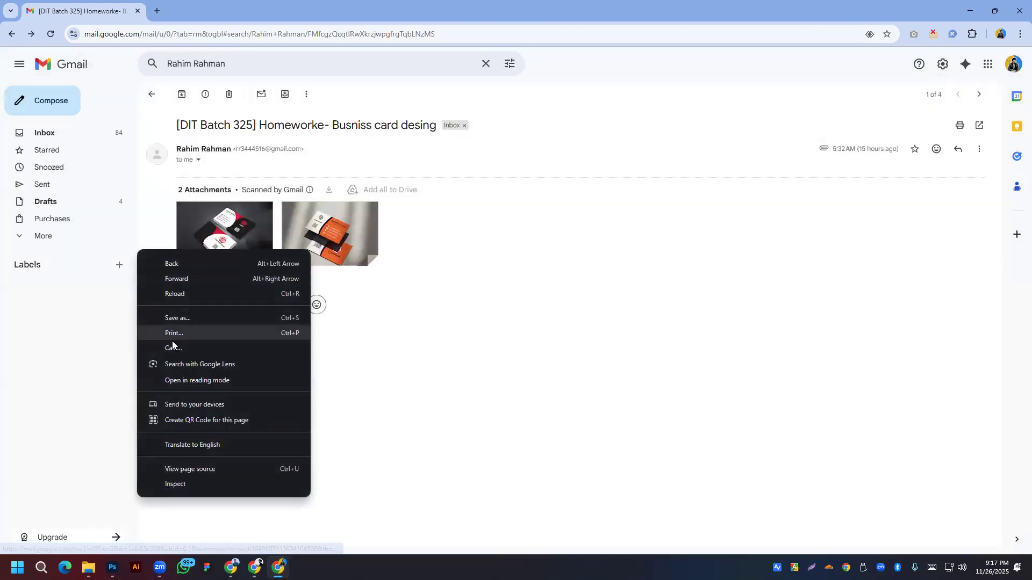
pyautogui.click(177, 364)
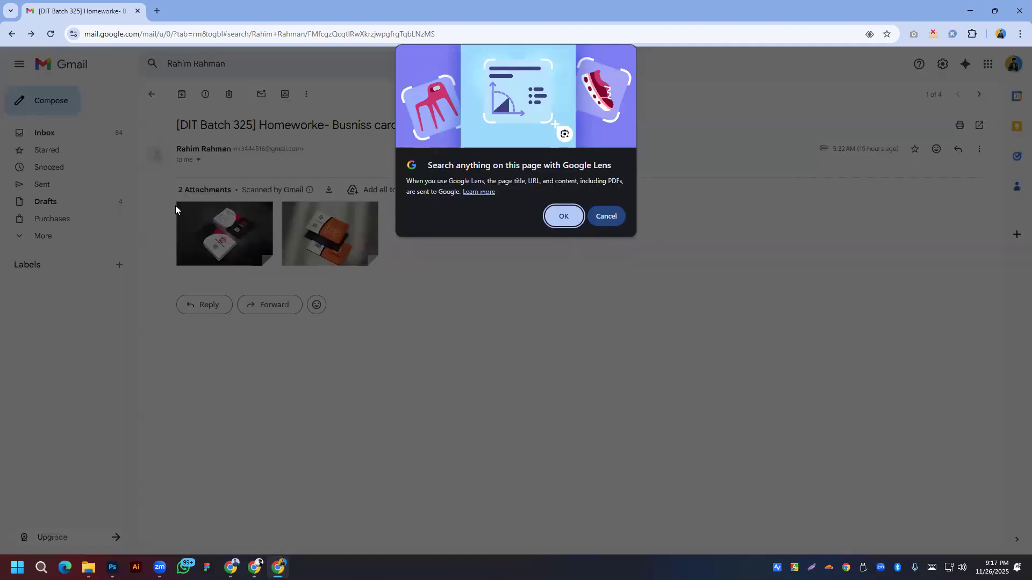
pyautogui.click(566, 217)
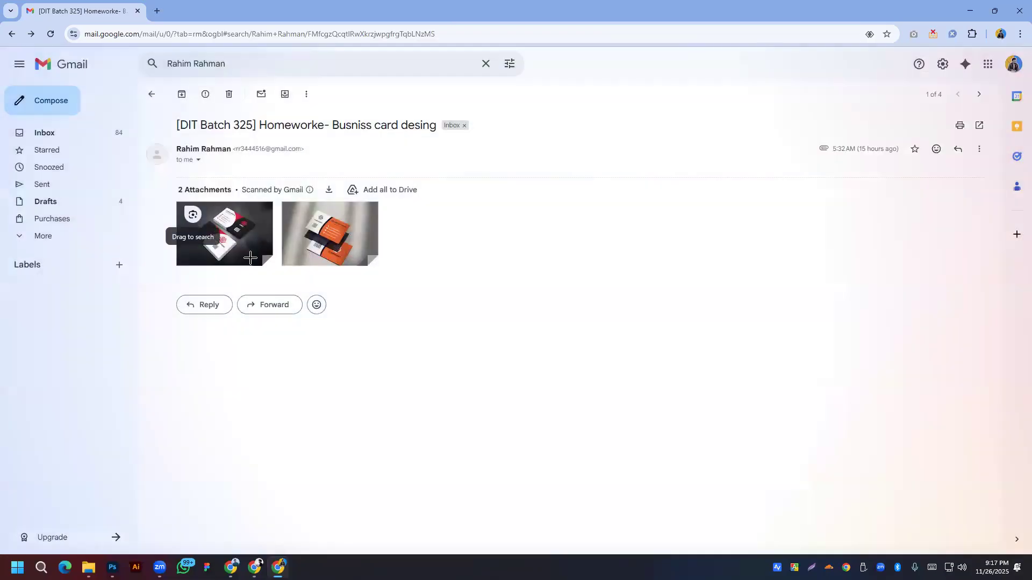
pyautogui.click(204, 231)
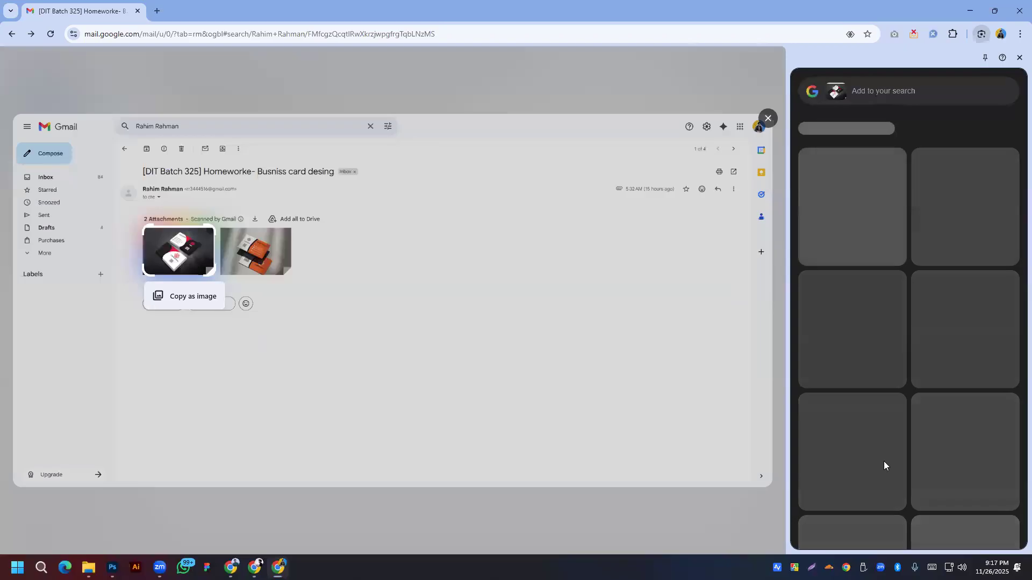
pyautogui.scroll(-3, 871, 403)
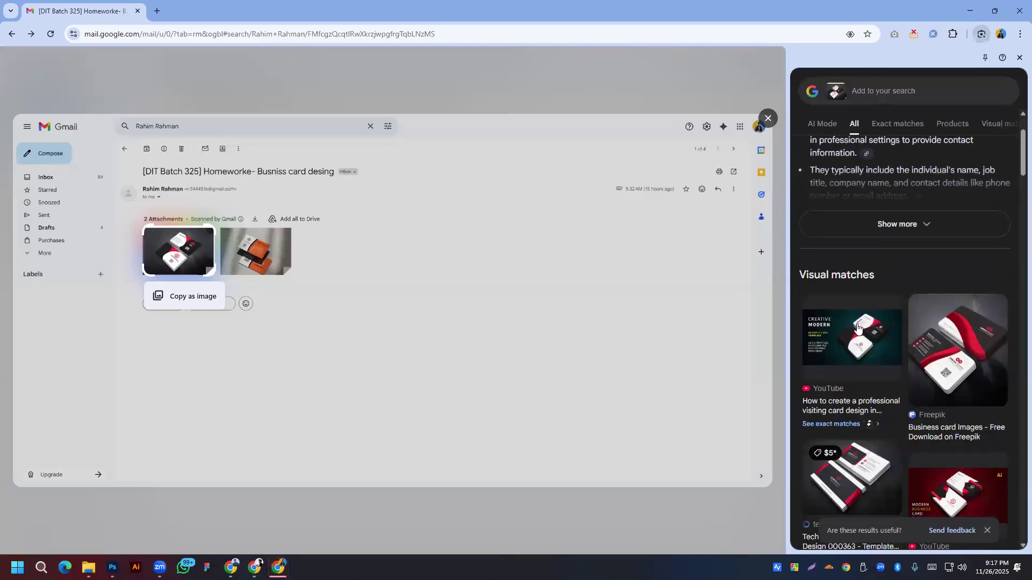
pyautogui.scroll(-5, 855, 329)
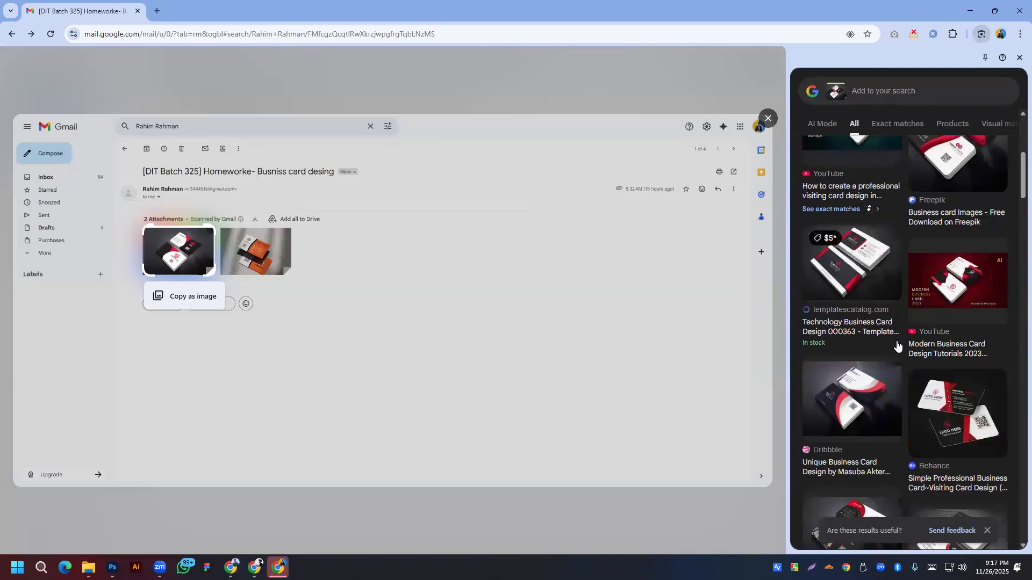
pyautogui.scroll(-3, 895, 351)
pyautogui.scroll(-1, 895, 347)
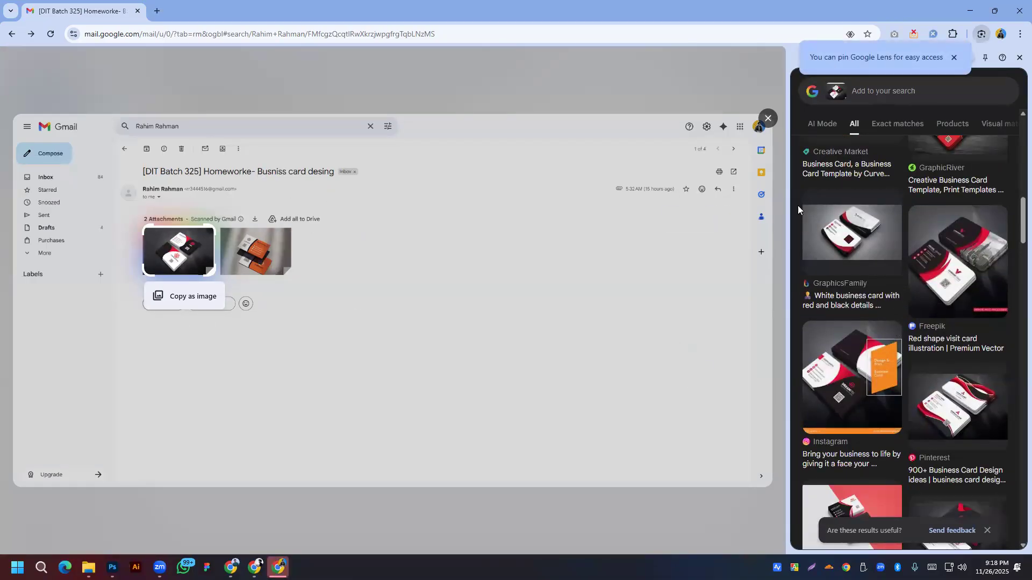
# Step: Exit Lens, preview the orange and black-and-red business cards, then return to the search results
pyautogui.click(106, 69)
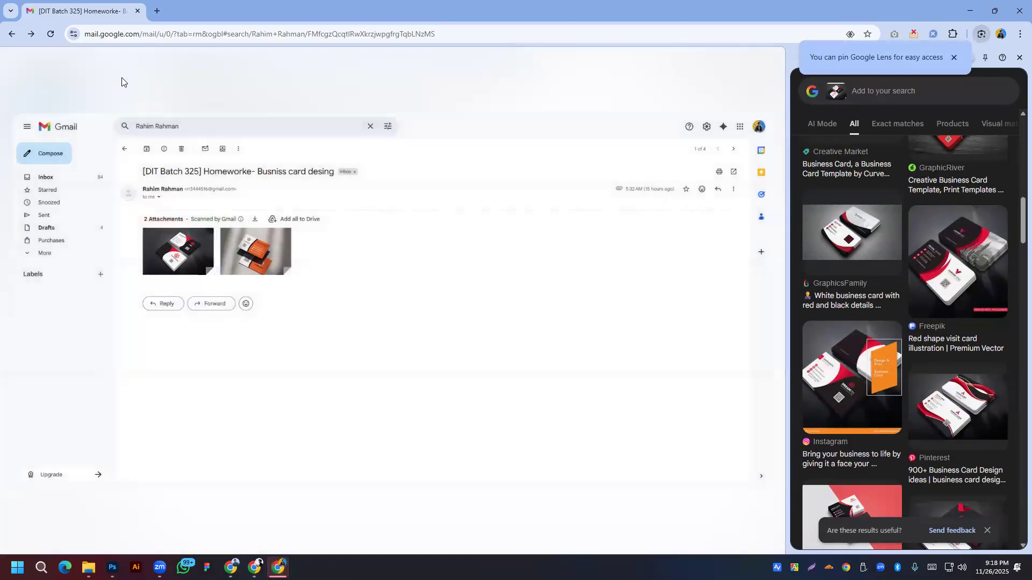
pyautogui.click(345, 237)
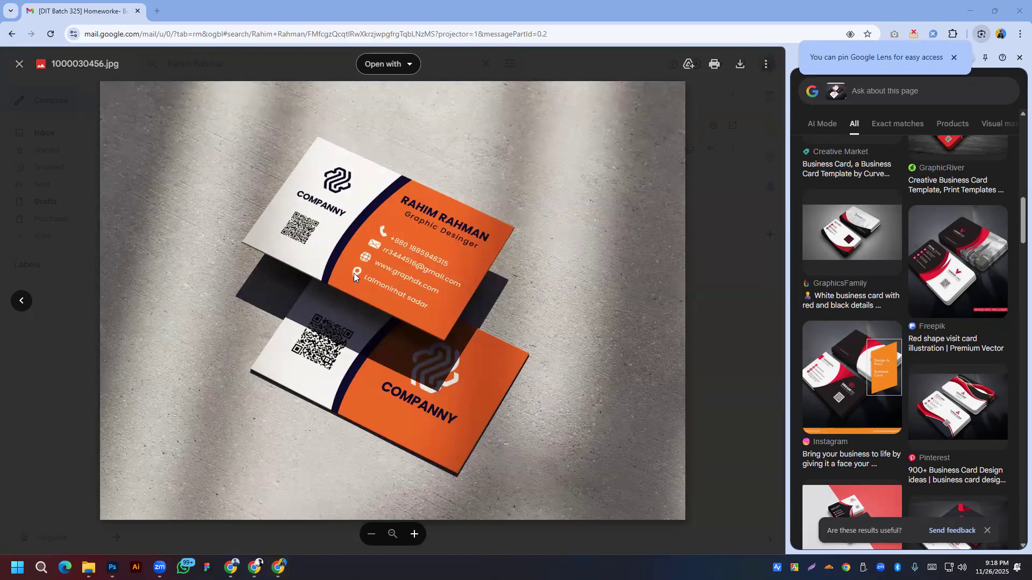
pyautogui.click(38, 222)
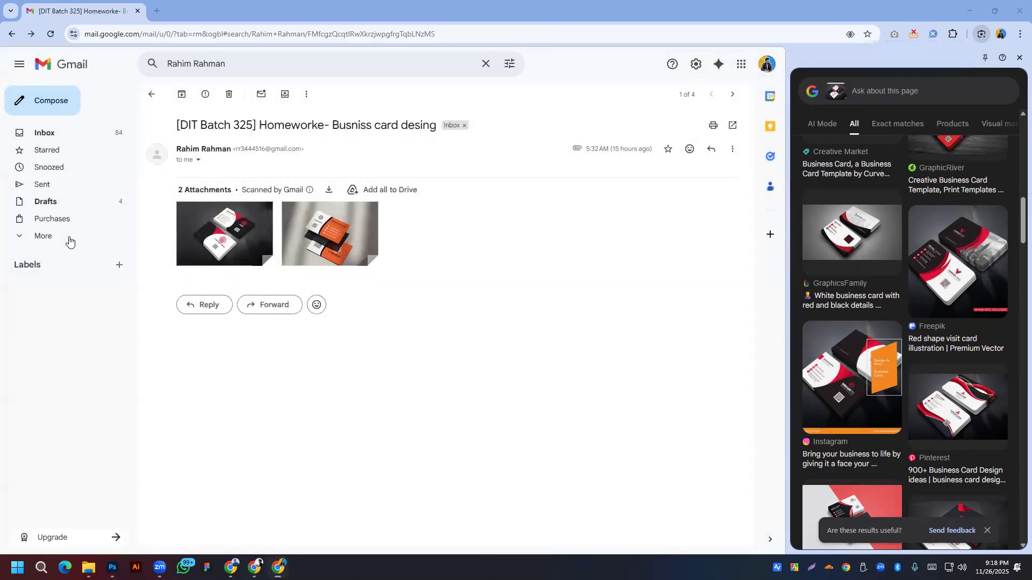
pyautogui.click(224, 234)
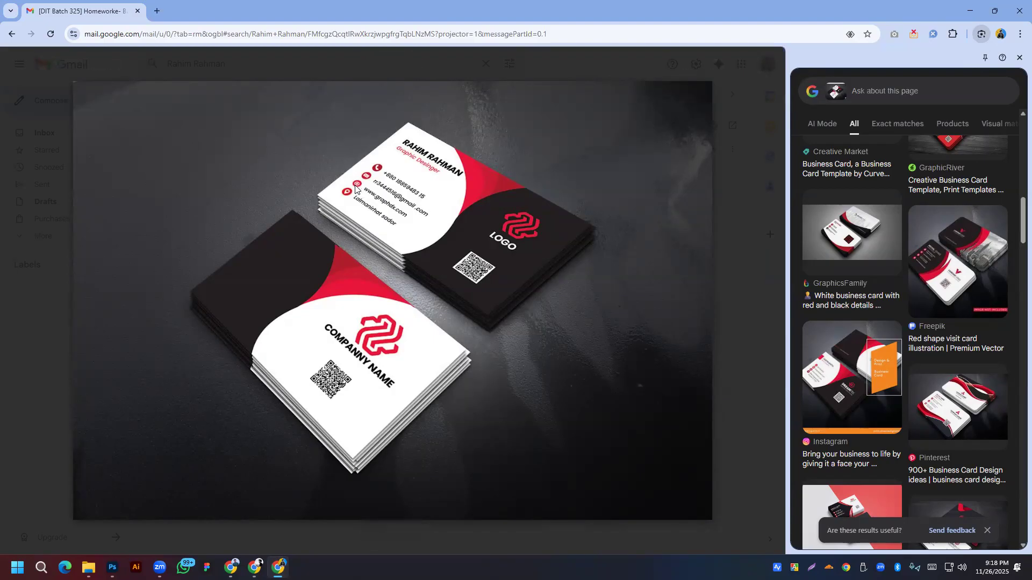
pyautogui.click(54, 248)
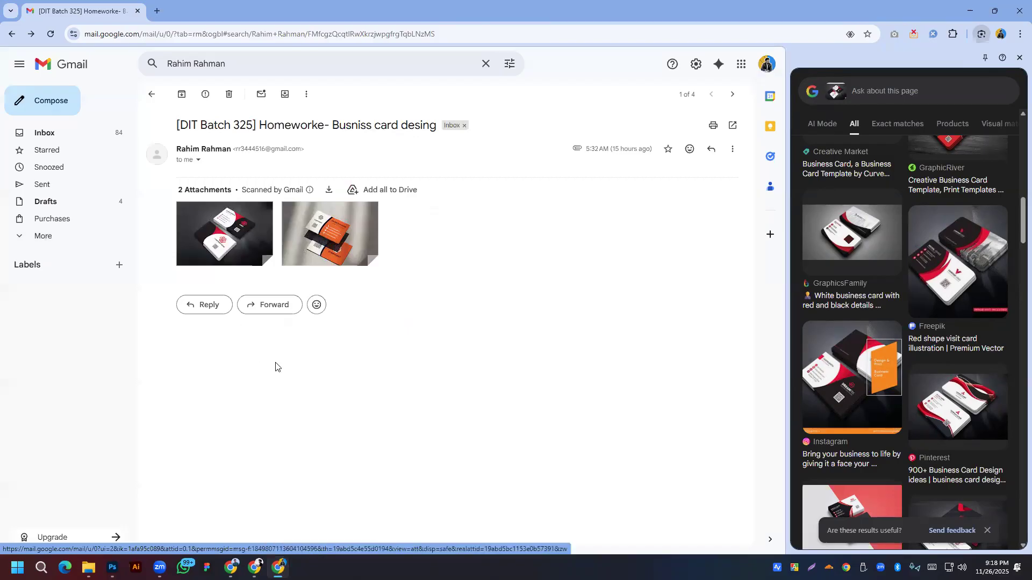
pyautogui.hotkey('alt', 'Left')
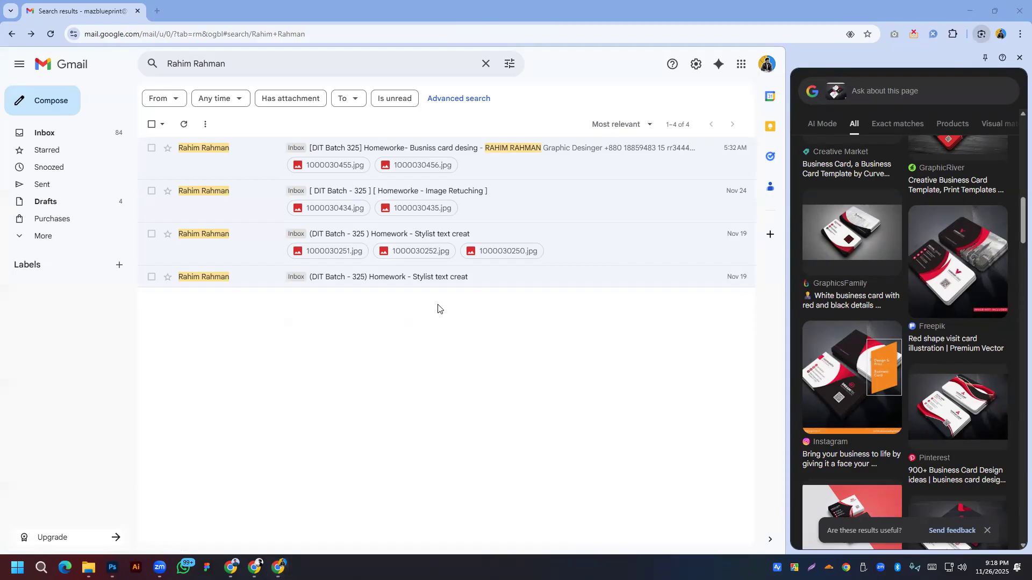
# Step: Replace the mail search with another student's address and run it
pyautogui.click(302, 65)
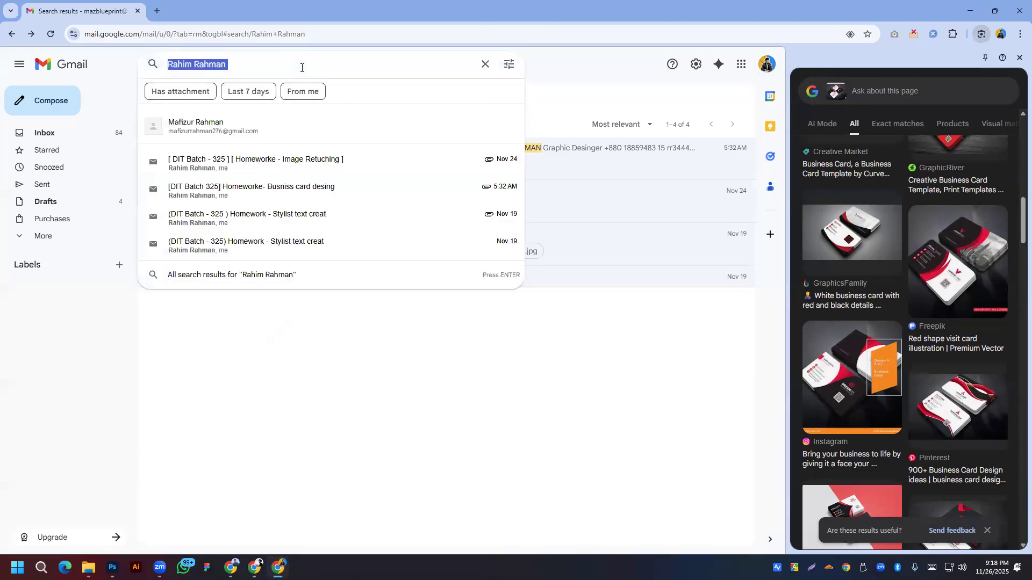
pyautogui.click(451, 273)
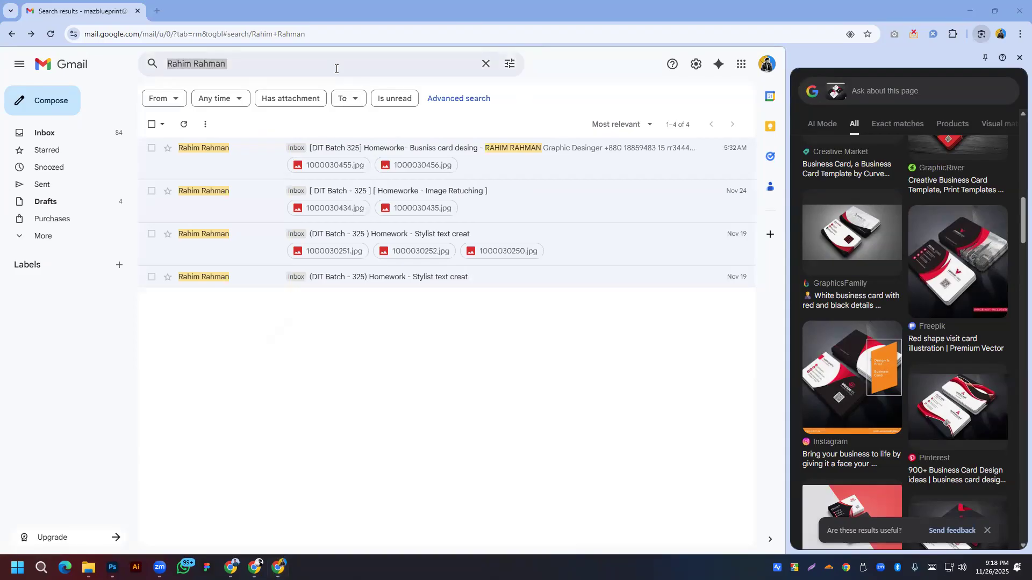
pyautogui.click(337, 67)
pyautogui.press('Return')
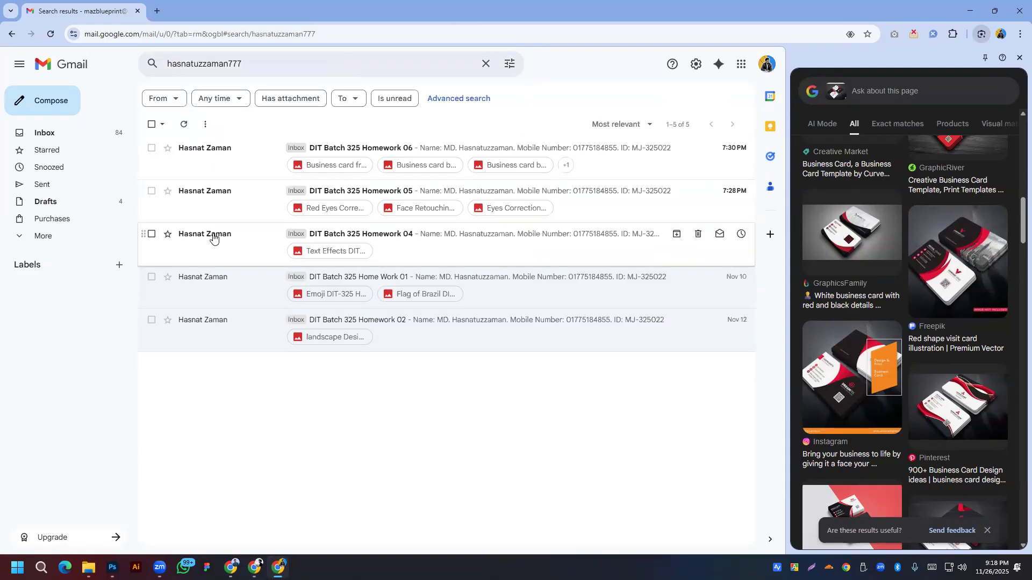
# Step: Open DIT Batch 325 Homework 04 and preview its Text Effects attachment full-size
pyautogui.click(214, 234)
pyautogui.click(242, 273)
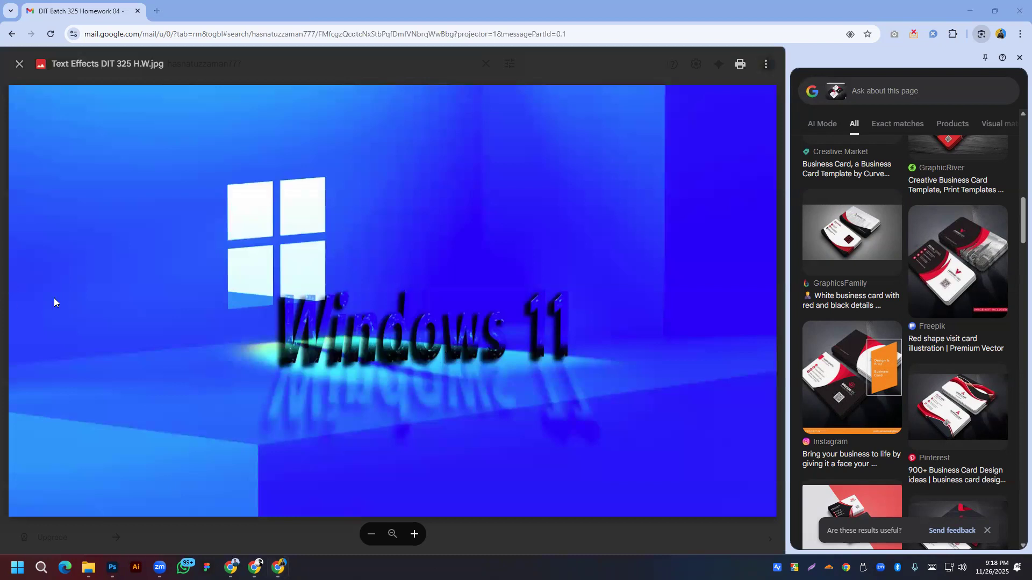
pyautogui.press('Escape')
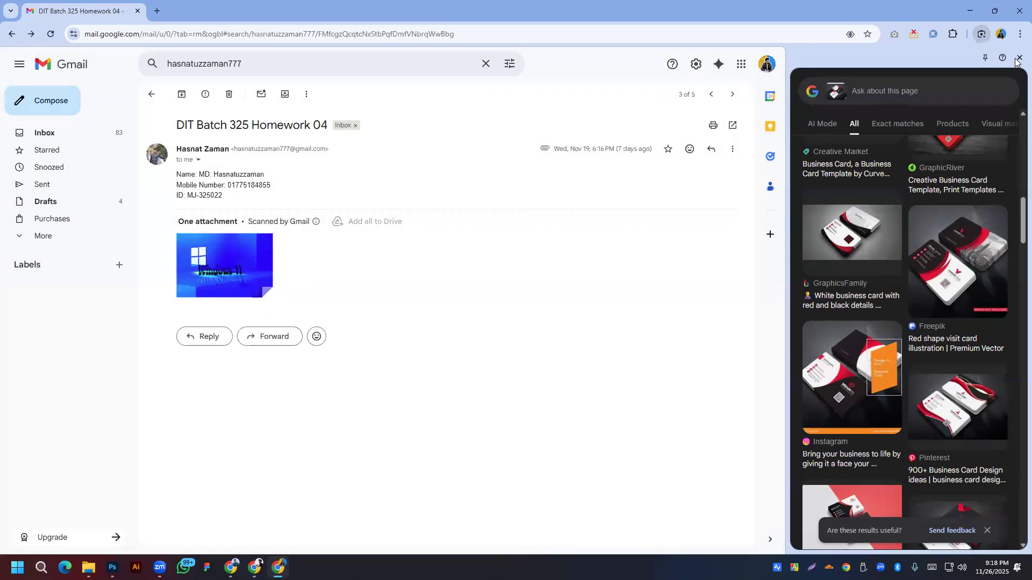
pyautogui.click(1017, 62)
# Step: View Homework 05's Red Eyes Correction, Face Retouching and Eyes Correction images, then open Homework 06
pyautogui.click(376, 196)
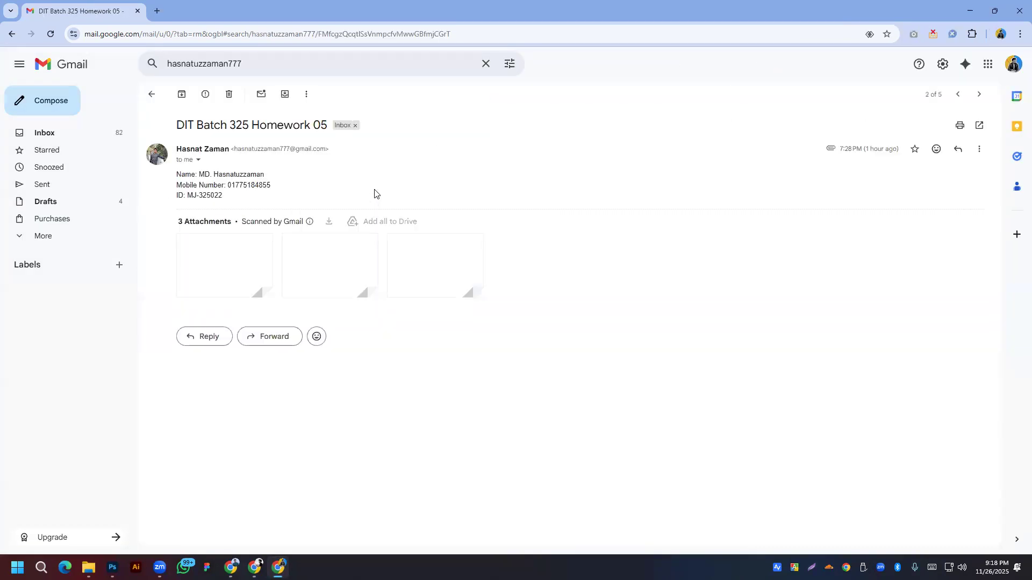
pyautogui.click(257, 265)
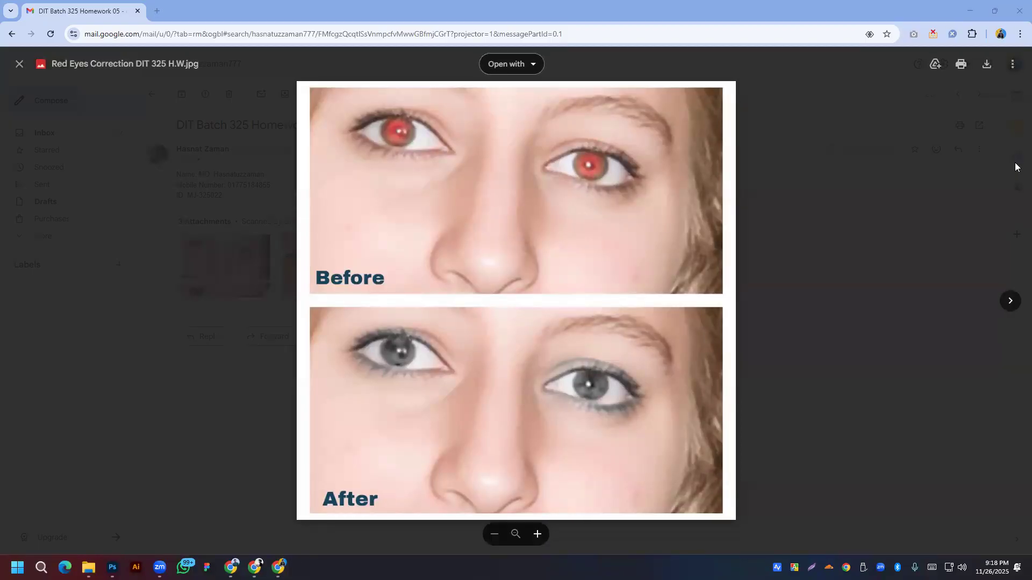
pyautogui.click(1011, 304)
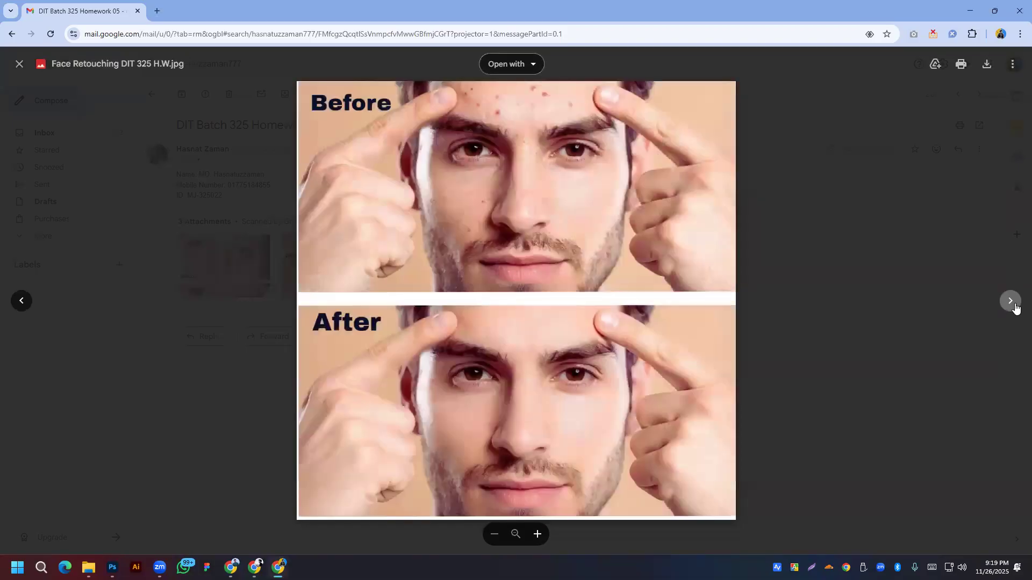
pyautogui.click(1012, 302)
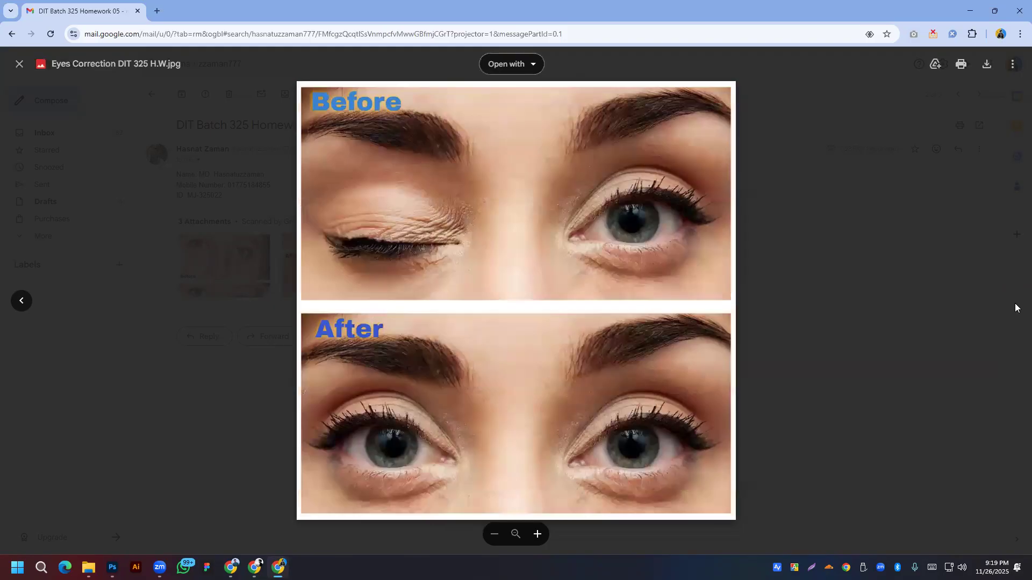
pyautogui.click(900, 329)
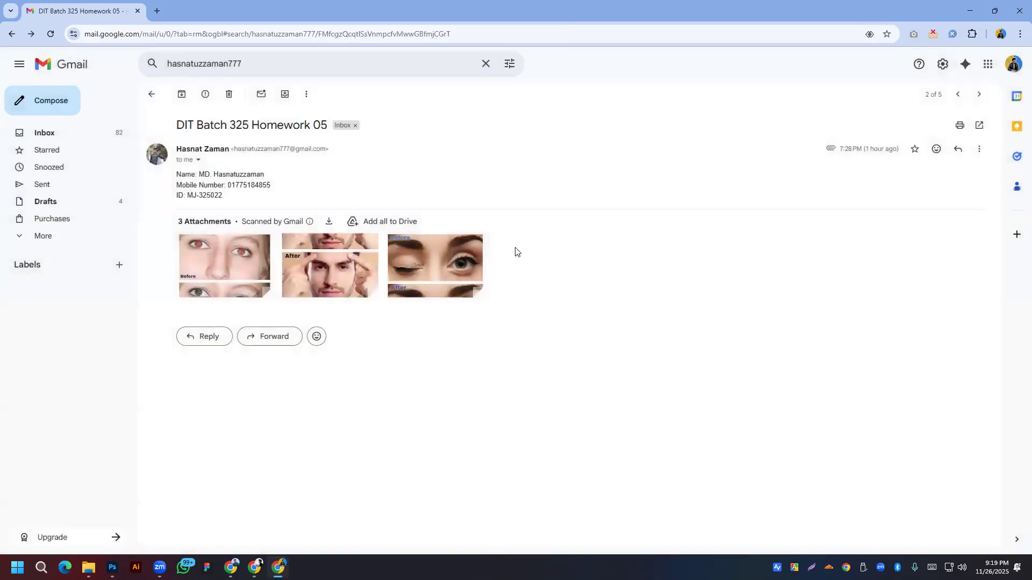
pyautogui.hotkey('alt', 'Left')
pyautogui.click(384, 146)
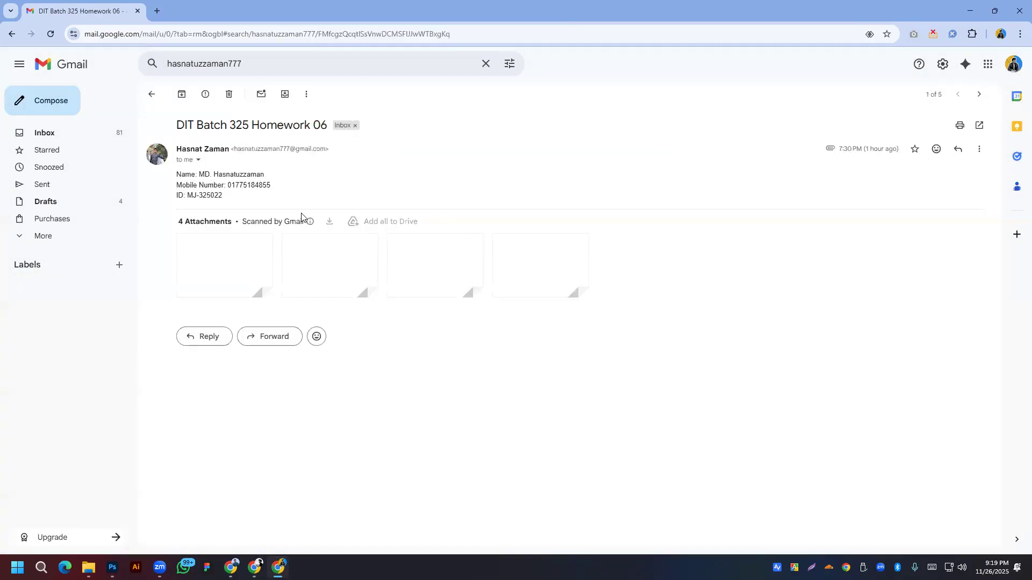
# Step: Preview the business card front, back, and both mockup images, then return to the search results
pyautogui.click(243, 261)
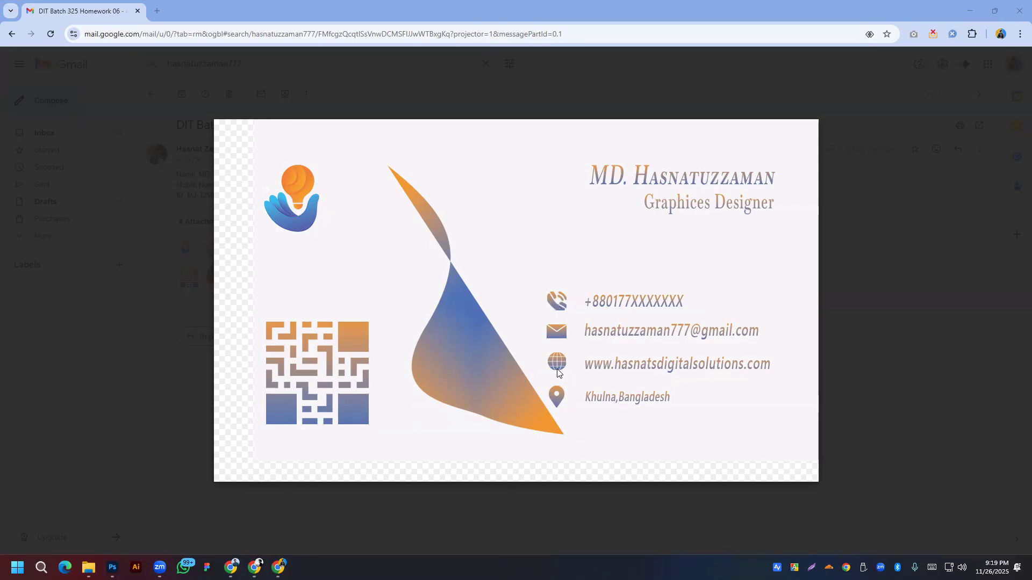
pyautogui.click(1010, 301)
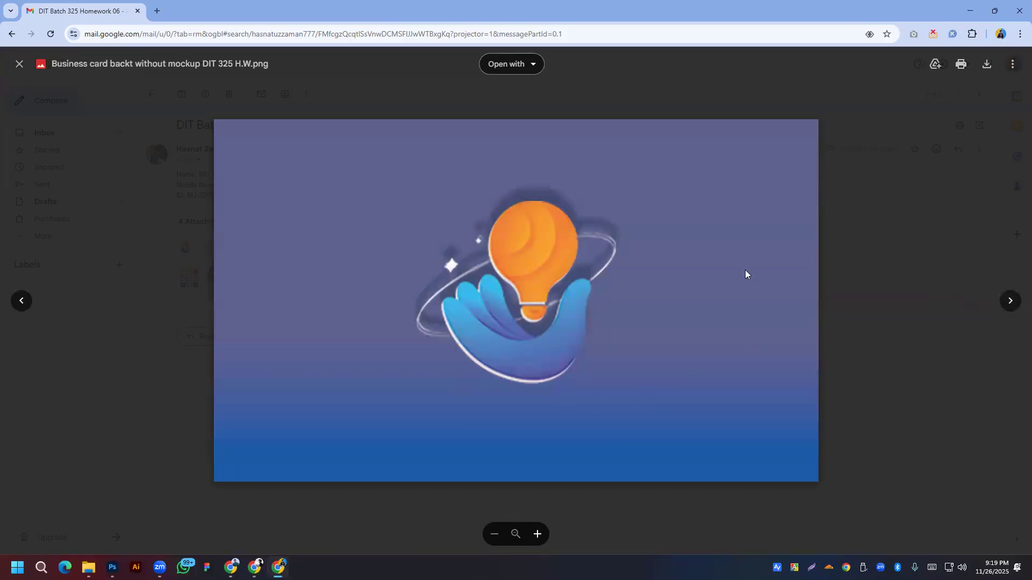
pyautogui.click(1010, 302)
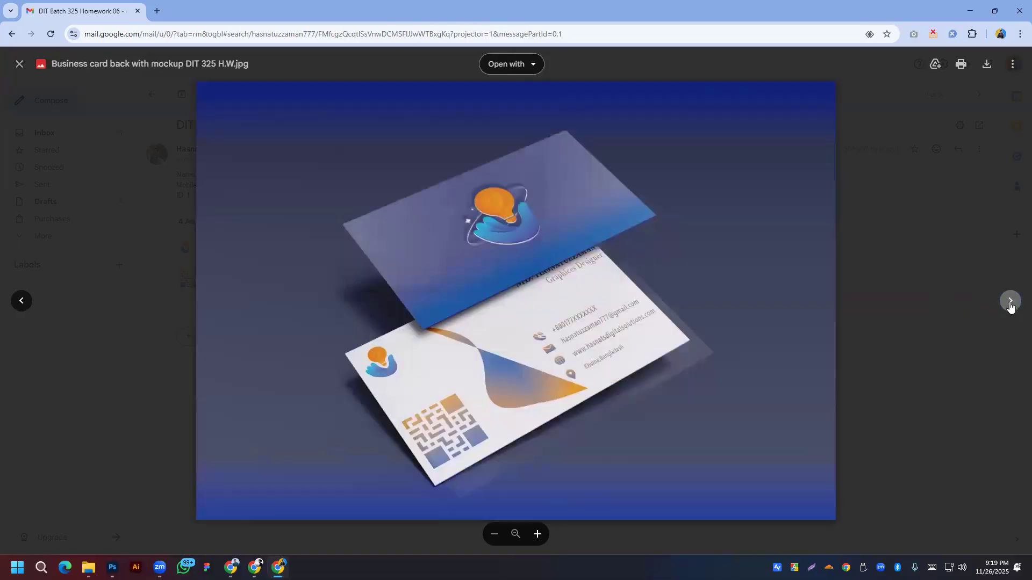
pyautogui.click(1010, 302)
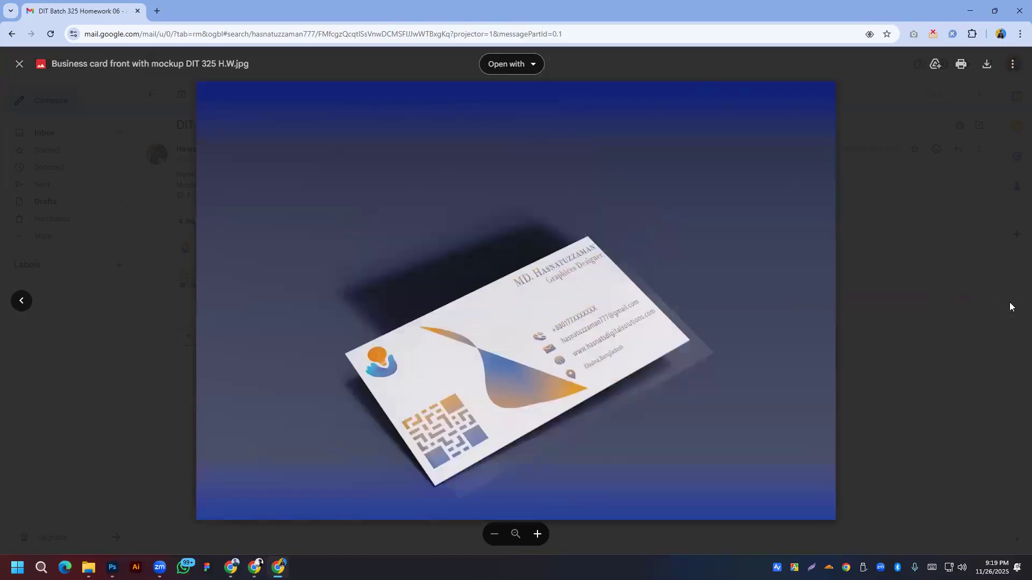
pyautogui.click(934, 326)
pyautogui.hotkey('alt', 'Left')
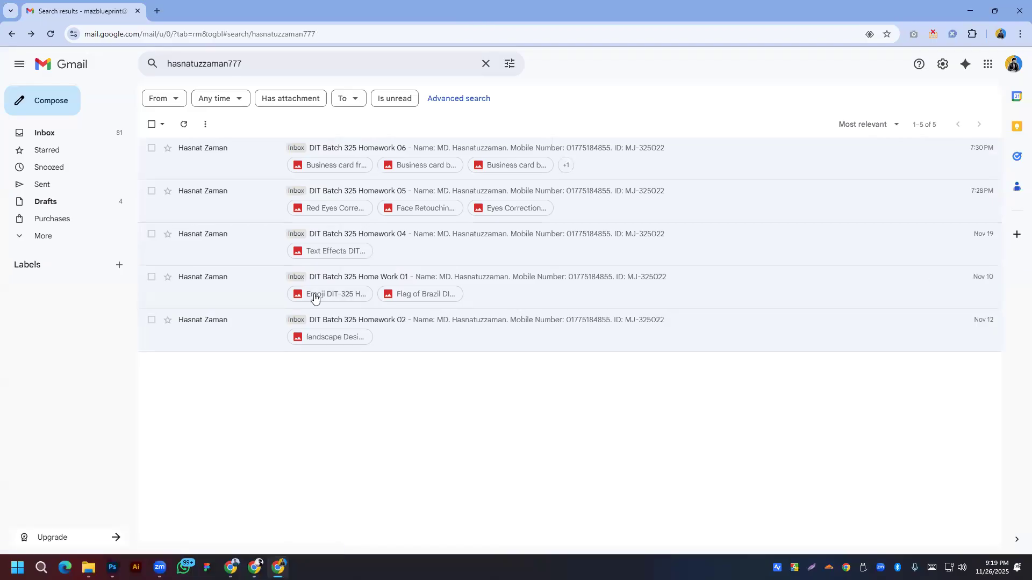
# Step: Search Gmail for another student's pasted address, which returns no messages
pyautogui.hotkey('alt', 'Tab')
pyautogui.click(273, 63)
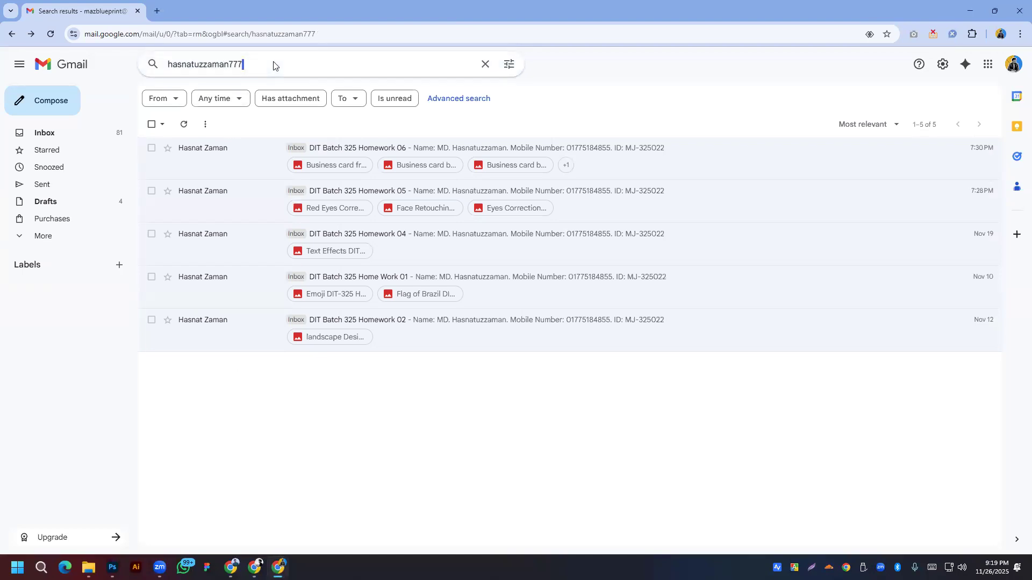
pyautogui.rightClick(274, 63)
pyautogui.click(295, 152)
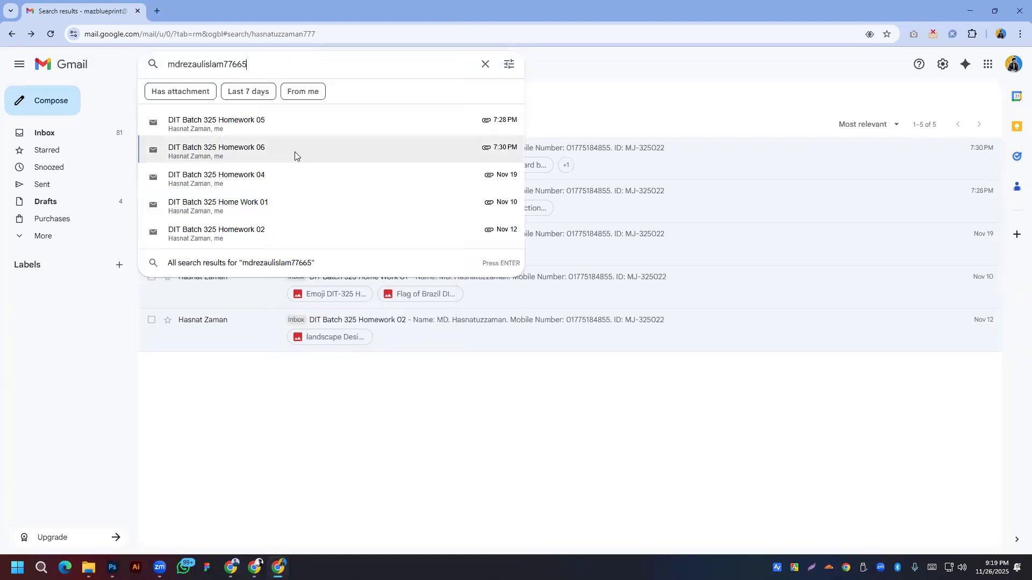
pyautogui.press('Return')
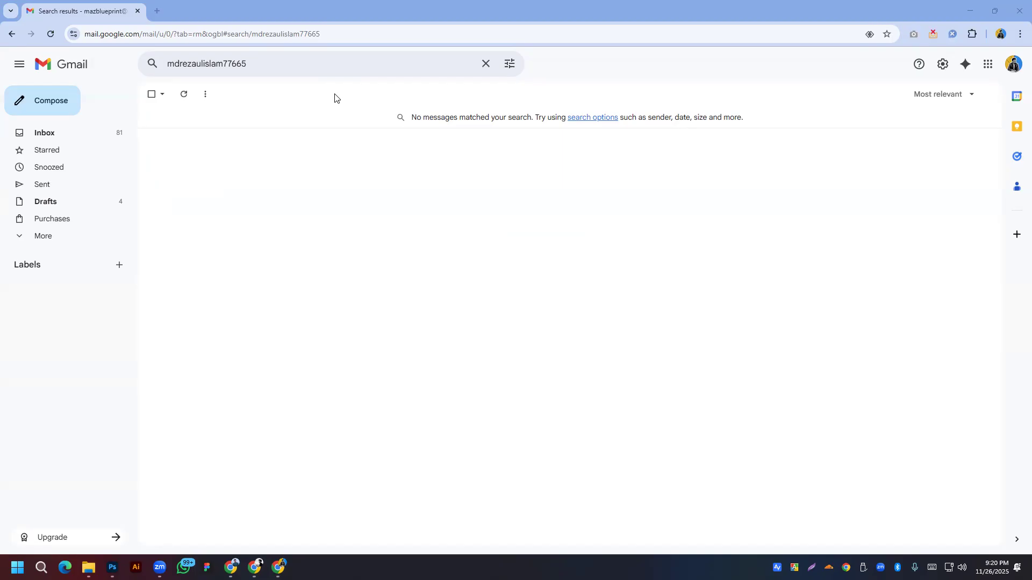
# Step: Replace the query with a different student's address to list their four homework emails
pyautogui.click(332, 65)
pyautogui.rightClick(331, 64)
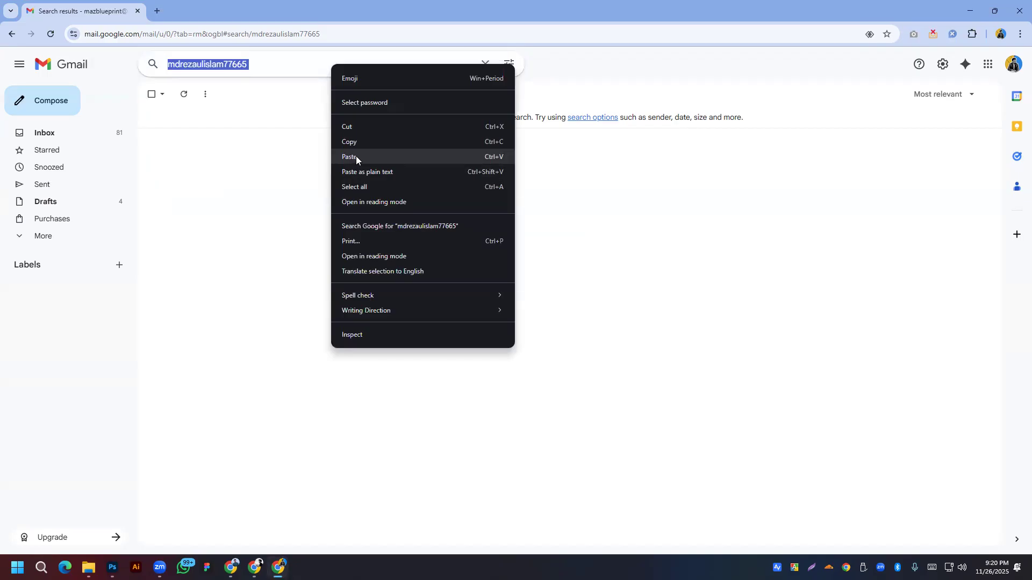
pyautogui.click(357, 157)
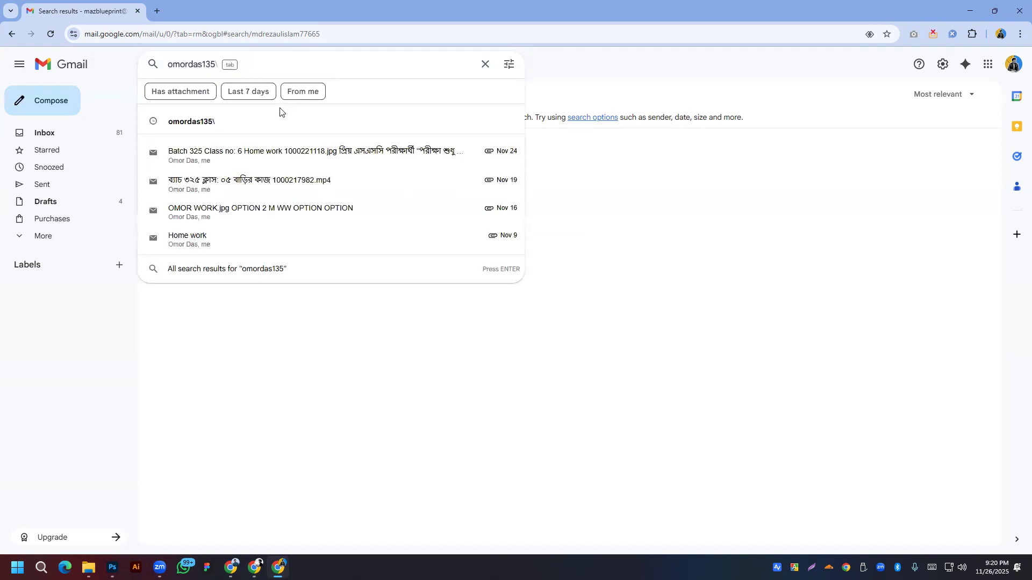
pyautogui.press('Return')
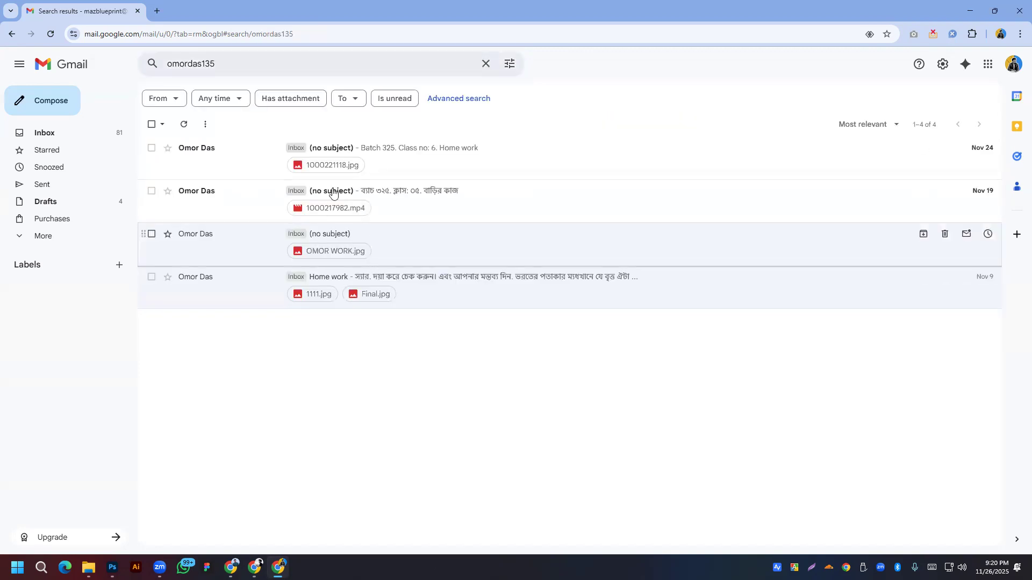
# Step: Open the student's email with the mp4 homework and try previewing the video, which fails
pyautogui.click(332, 191)
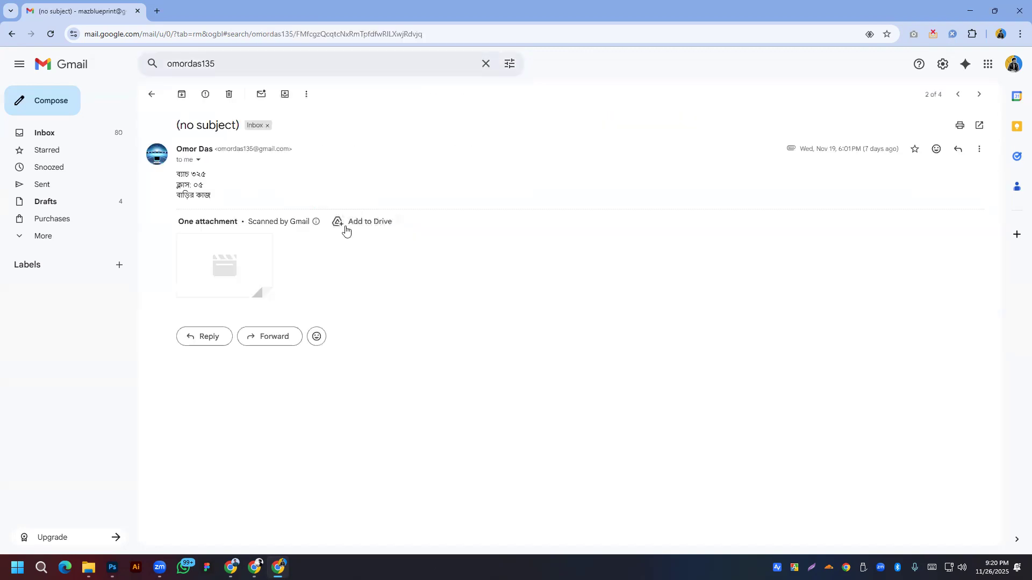
pyautogui.moveTo(226, 269)
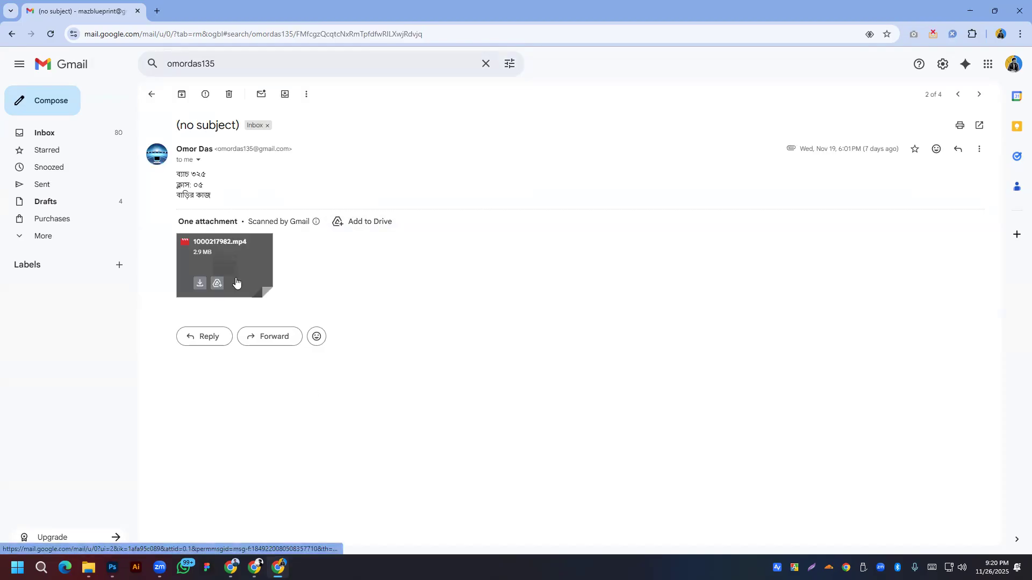
pyautogui.click(241, 262)
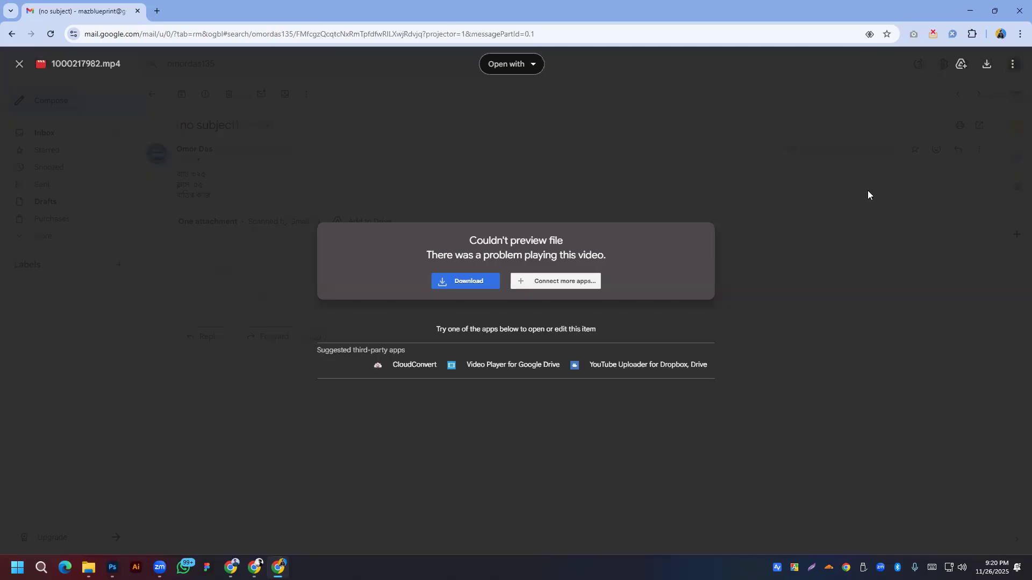
pyautogui.click(337, 195)
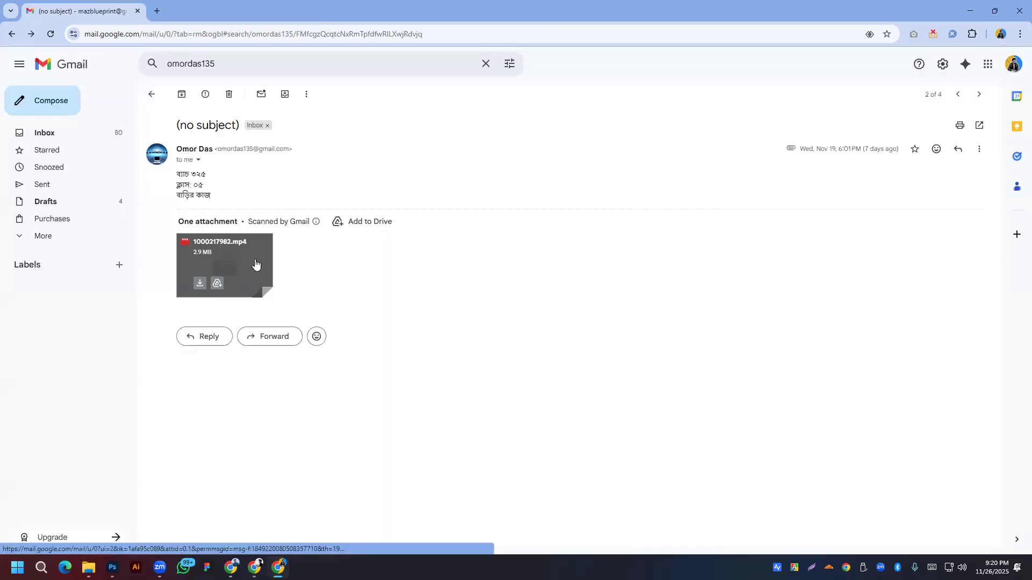
pyautogui.hotkey('alt', 'Left')
# Step: Open the Batch 325 'Class no 6 Home work' email and view its SSC-examinee poster
pyautogui.click(323, 159)
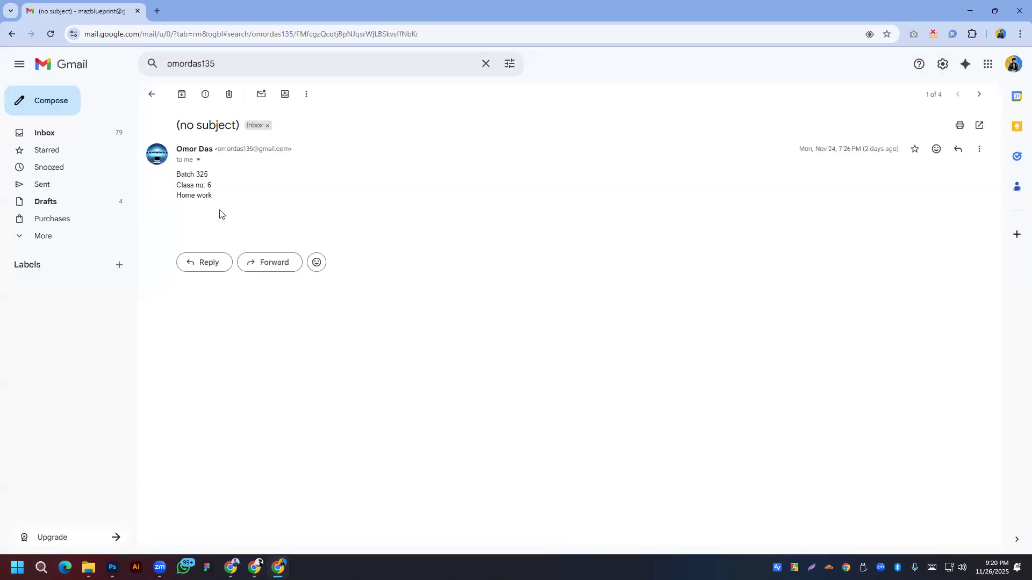
pyautogui.scroll(-2, 640, 253)
pyautogui.scroll(3, 468, 288)
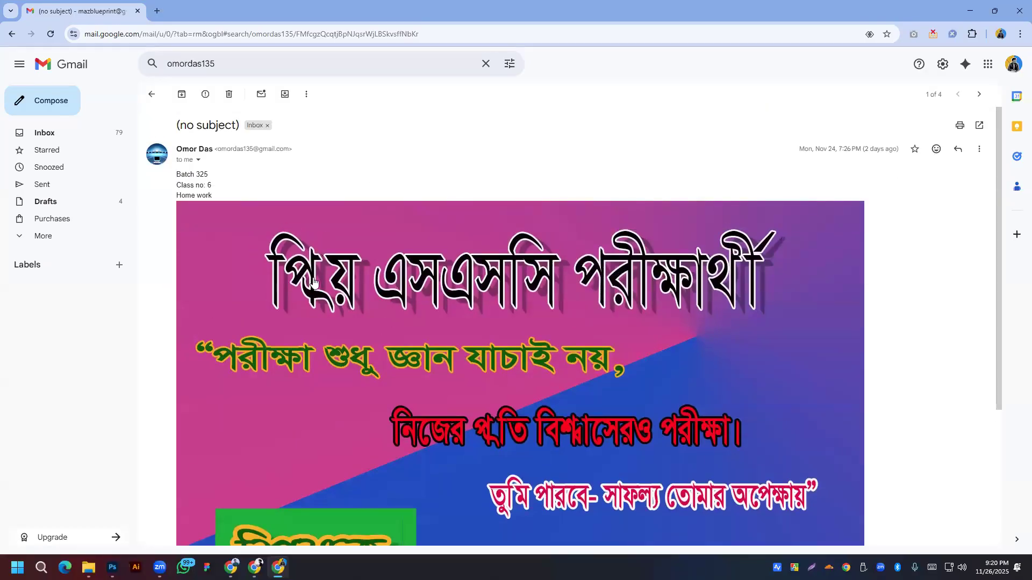
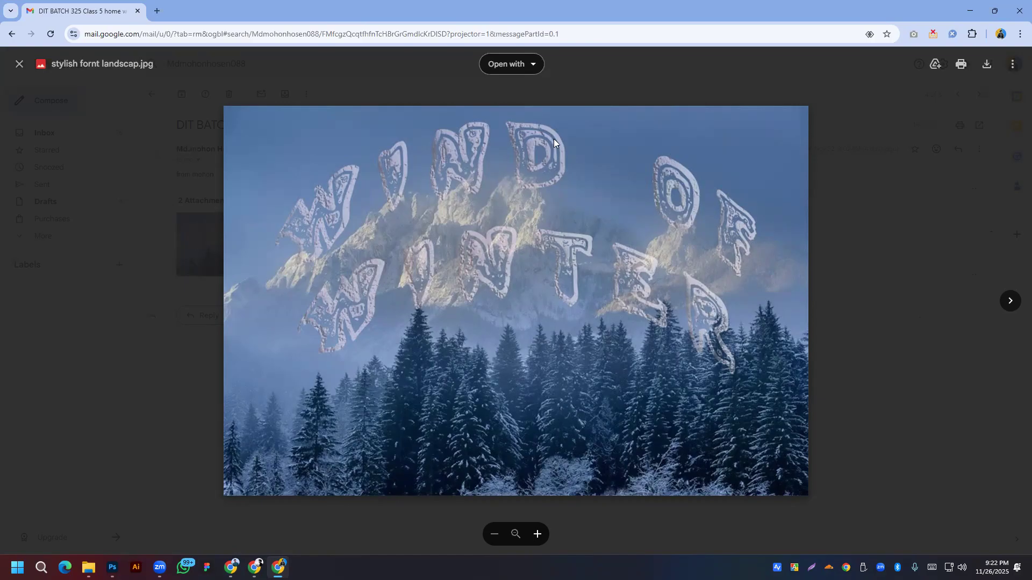
# Step: Preview the stylish fornt.jpg attachment, then the Class 3 email's landscape home work.png
pyautogui.click(190, 189)
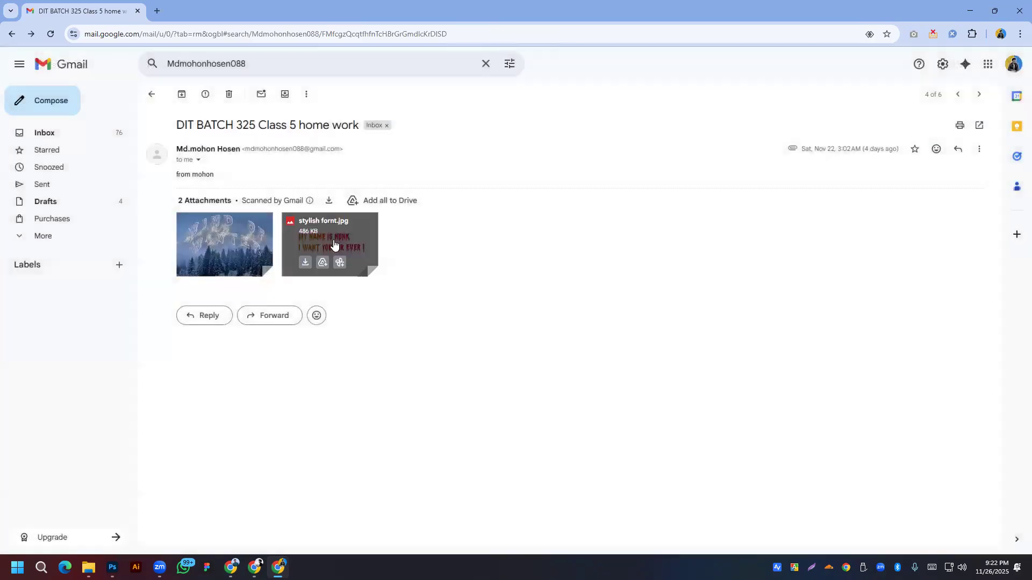
pyautogui.click(377, 276)
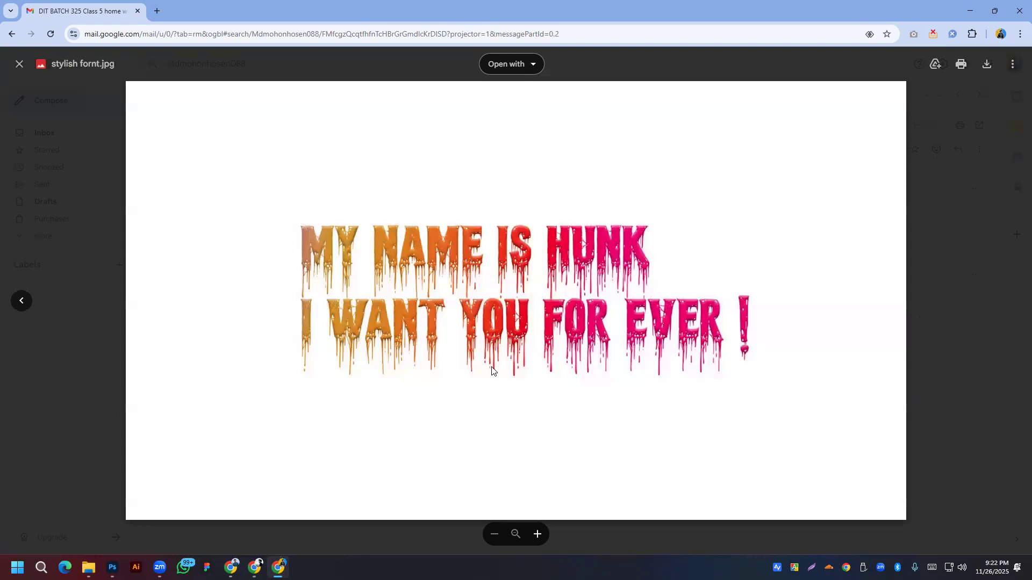
pyautogui.click(92, 249)
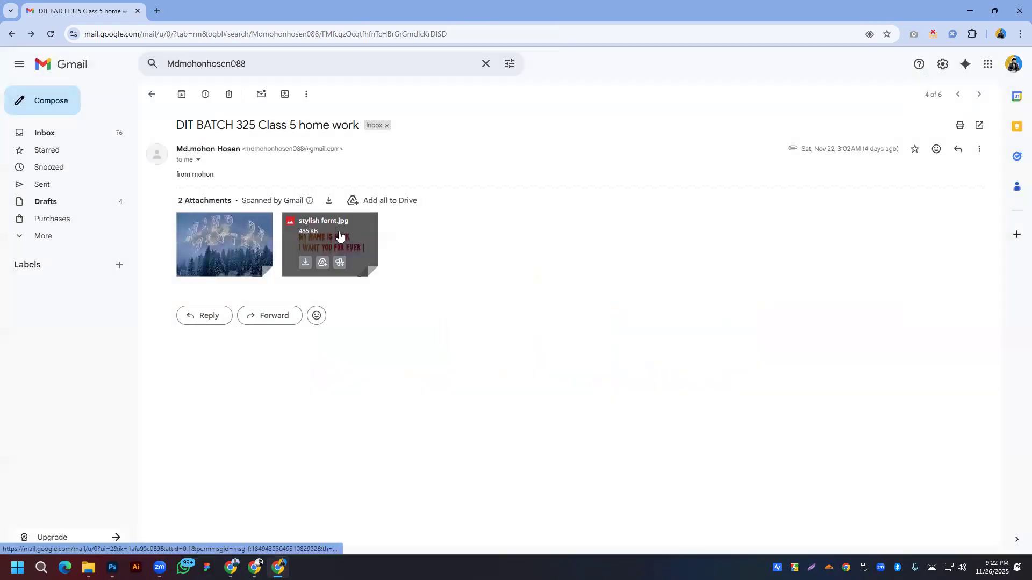
pyautogui.hotkey('alt', 'Left')
pyautogui.click(342, 233)
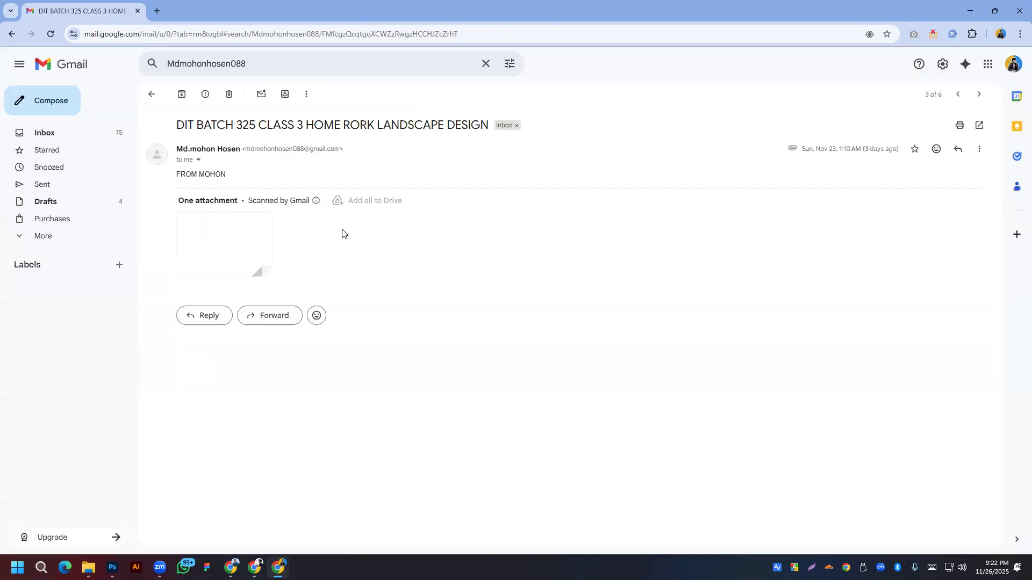
pyautogui.click(259, 241)
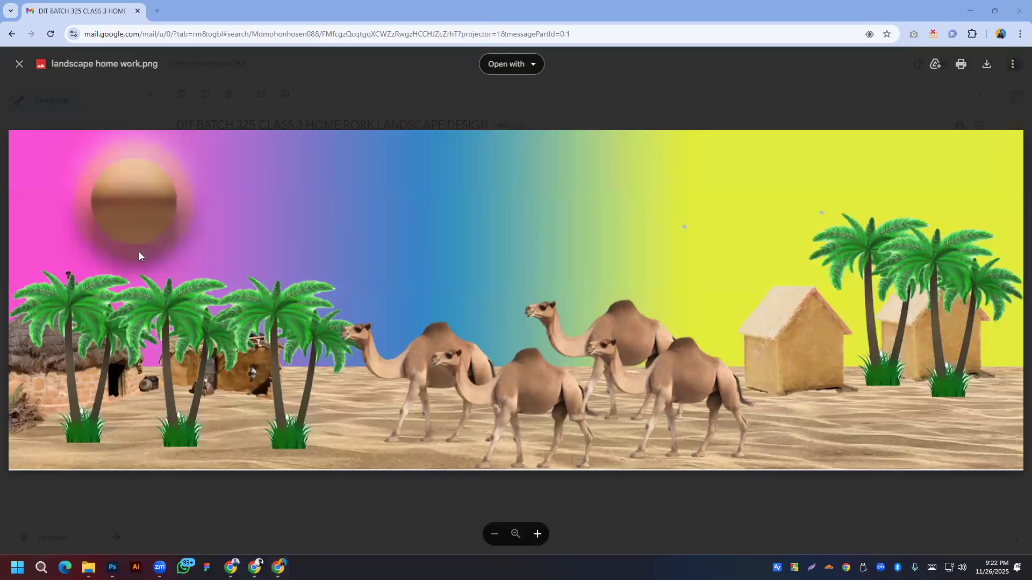
pyautogui.click(1, 206)
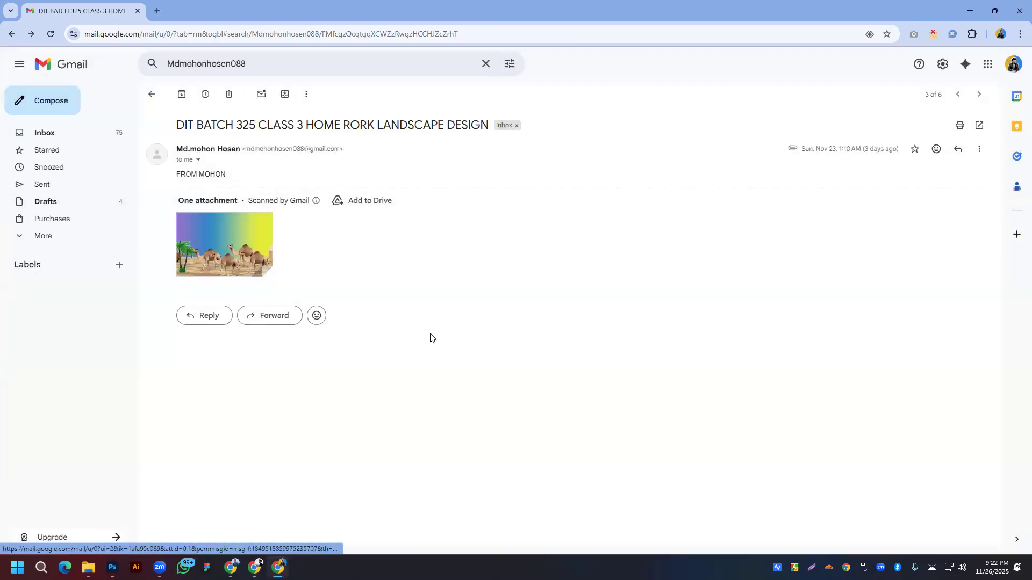
pyautogui.hotkey('alt', 'Left')
# Step: Preview both Class 6 retouch images, then the Class 7 email's business card.png
pyautogui.click(326, 192)
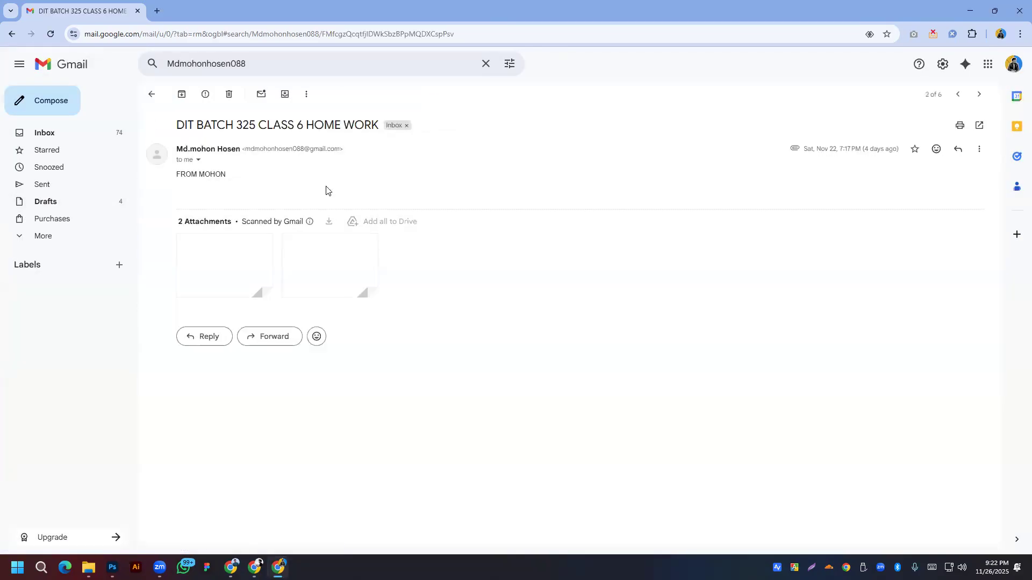
pyautogui.click(264, 266)
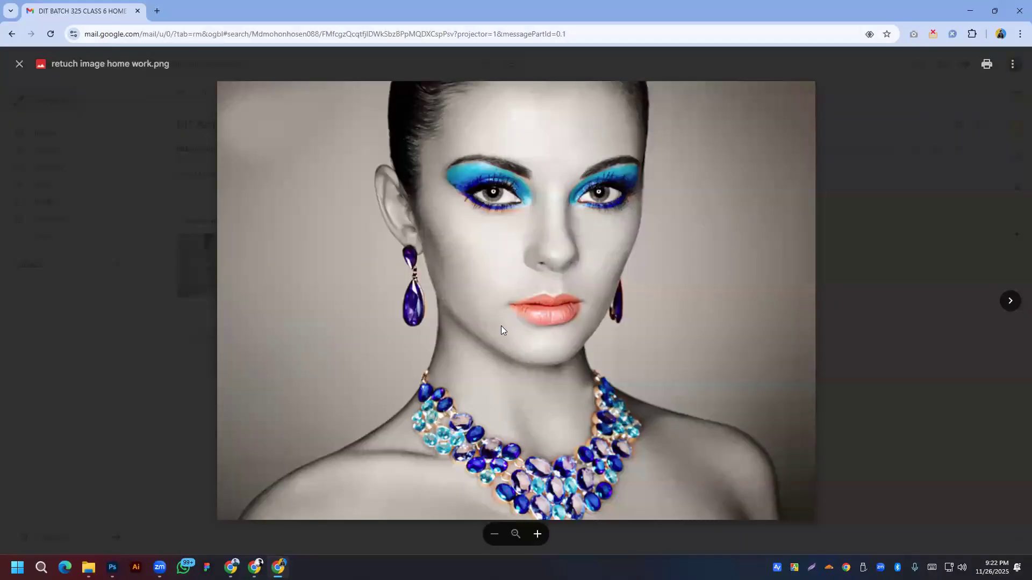
pyautogui.click(1010, 301)
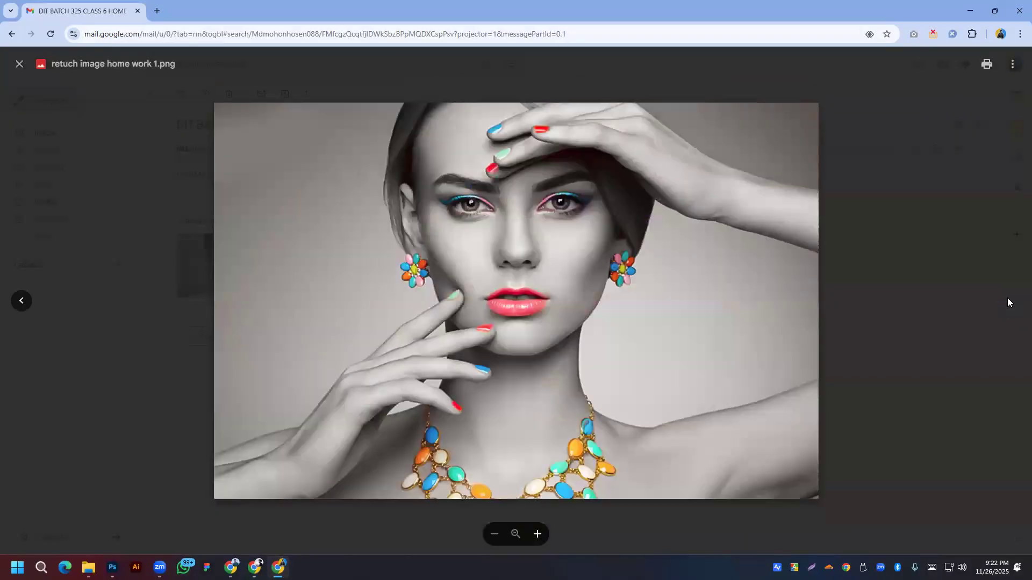
pyautogui.press('Escape')
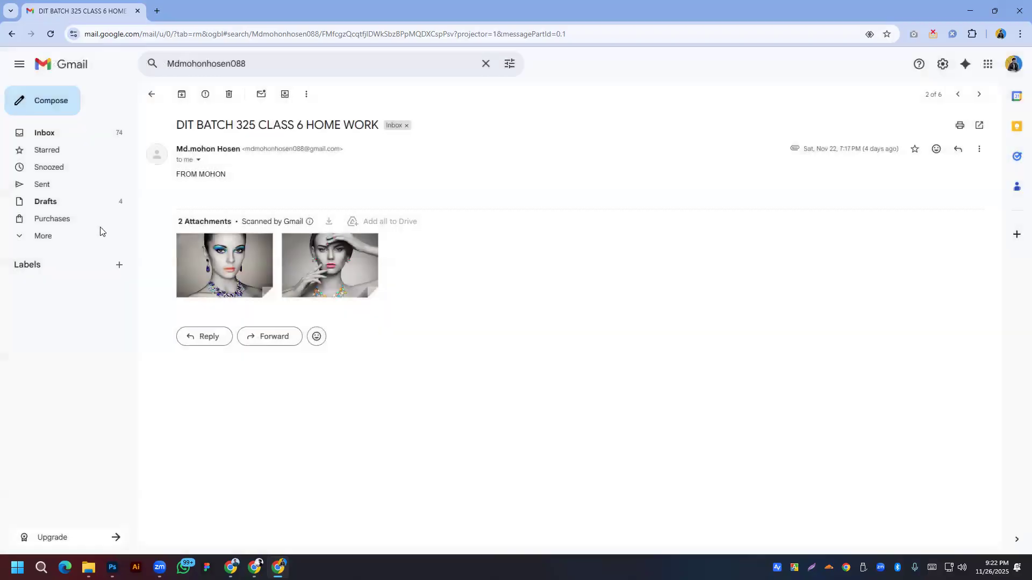
pyautogui.press('u')
pyautogui.click(231, 149)
pyautogui.click(245, 245)
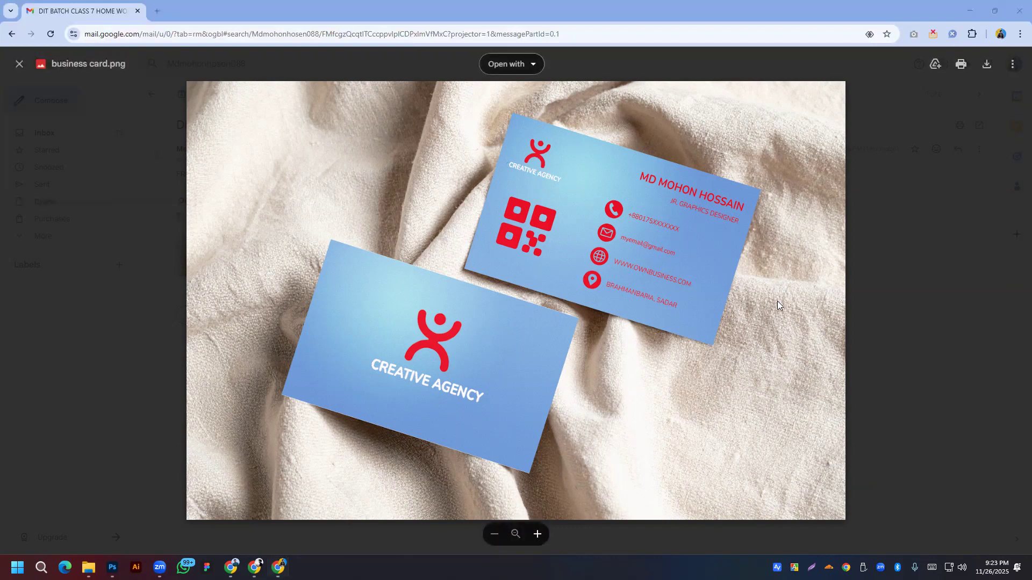
pyautogui.press('Escape')
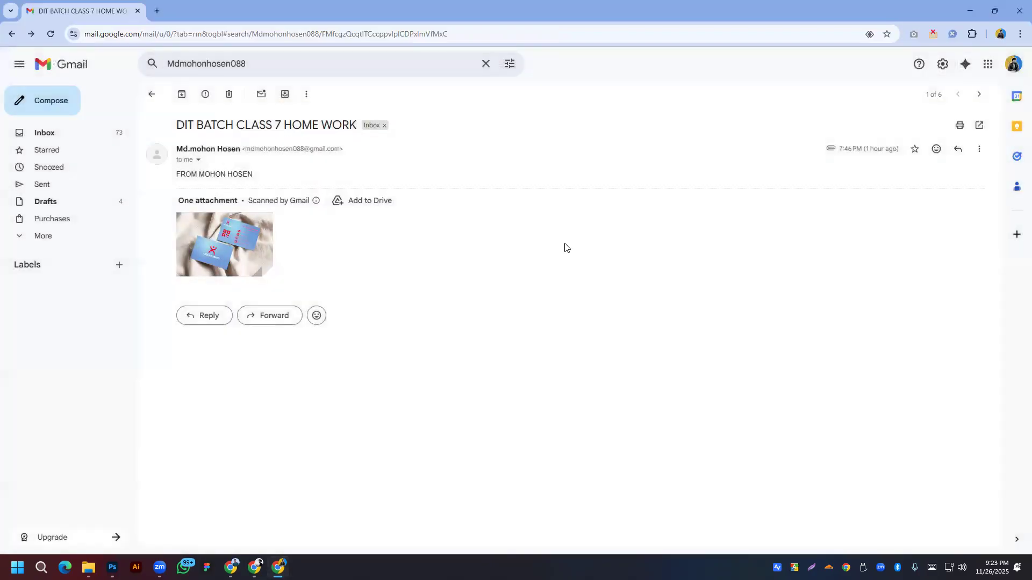
# Step: Replace the Gmail search with the second student's pasted address and run it
pyautogui.click(339, 68)
pyautogui.doubleClick(340, 68)
pyautogui.rightClick(340, 69)
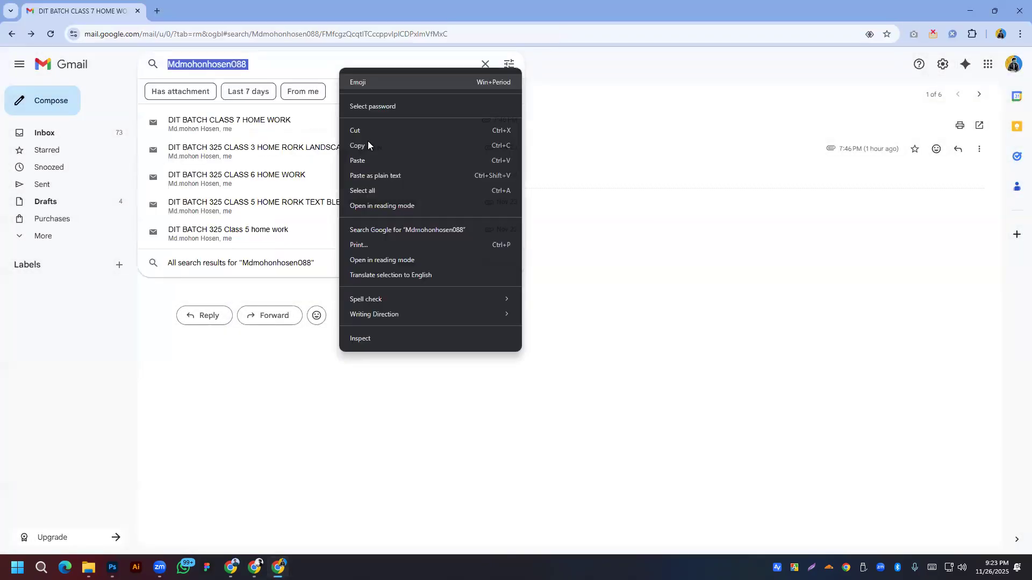
pyautogui.click(359, 162)
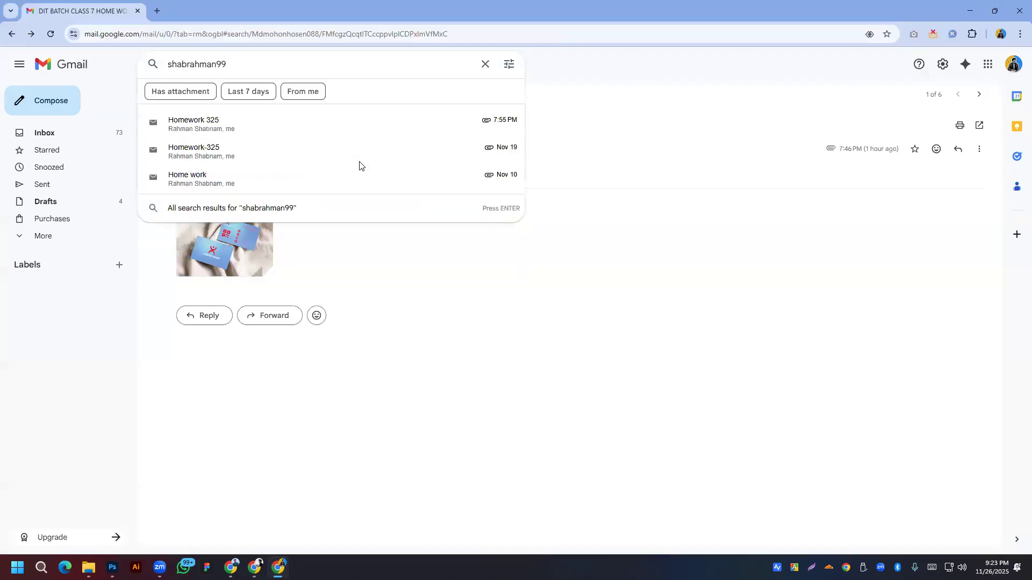
pyautogui.press('Return')
# Step: Preview Text Work.jpg, Face retouch.jpg and 3-2.jpg, then minimize Chrome to reveal Photoshop
pyautogui.click(244, 207)
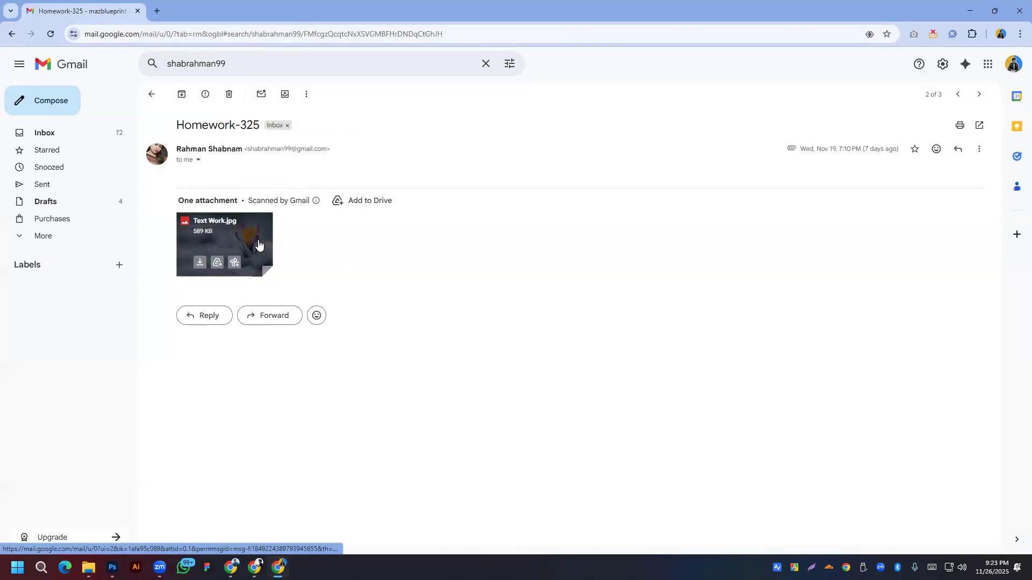
pyautogui.click(260, 246)
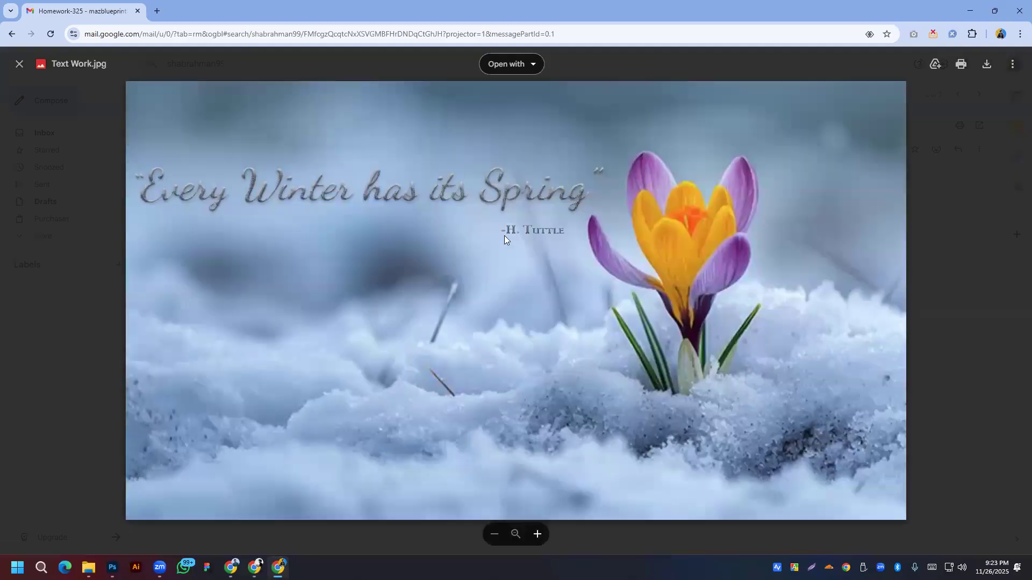
pyautogui.hotkey('alt', 'Left')
pyautogui.hotkey('alt', 'Left')
pyautogui.click(236, 176)
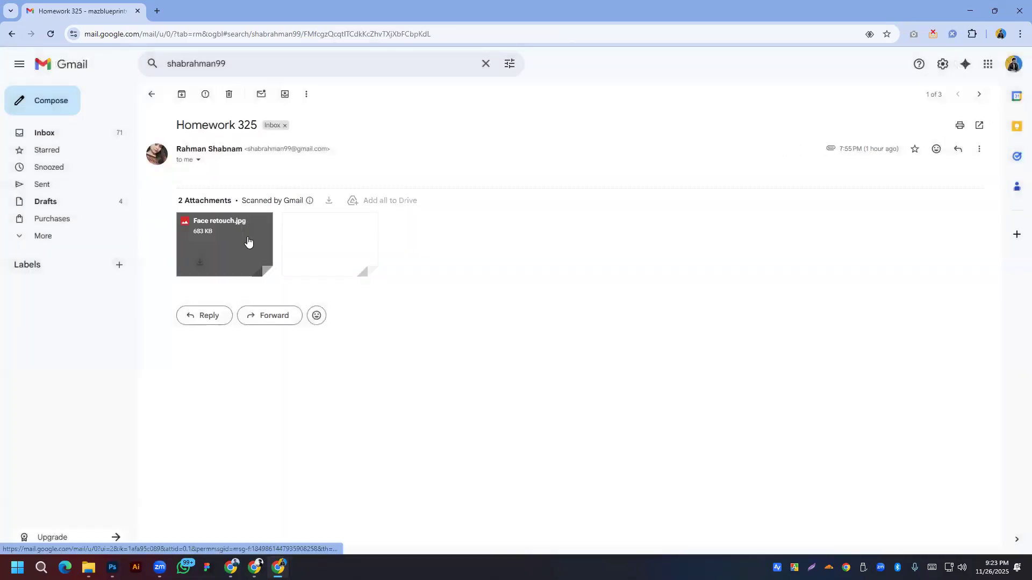
pyautogui.click(243, 247)
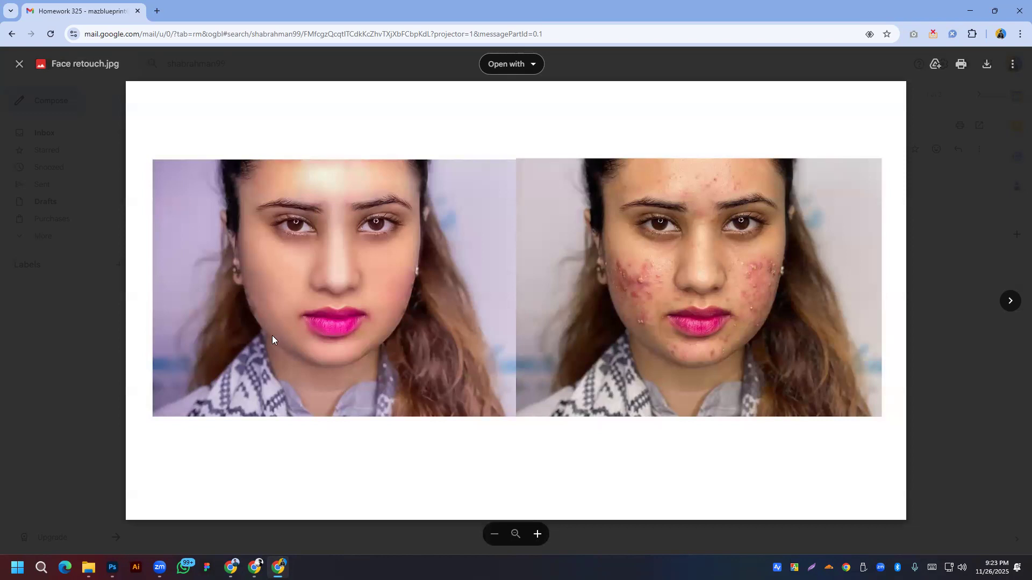
pyautogui.click(1010, 301)
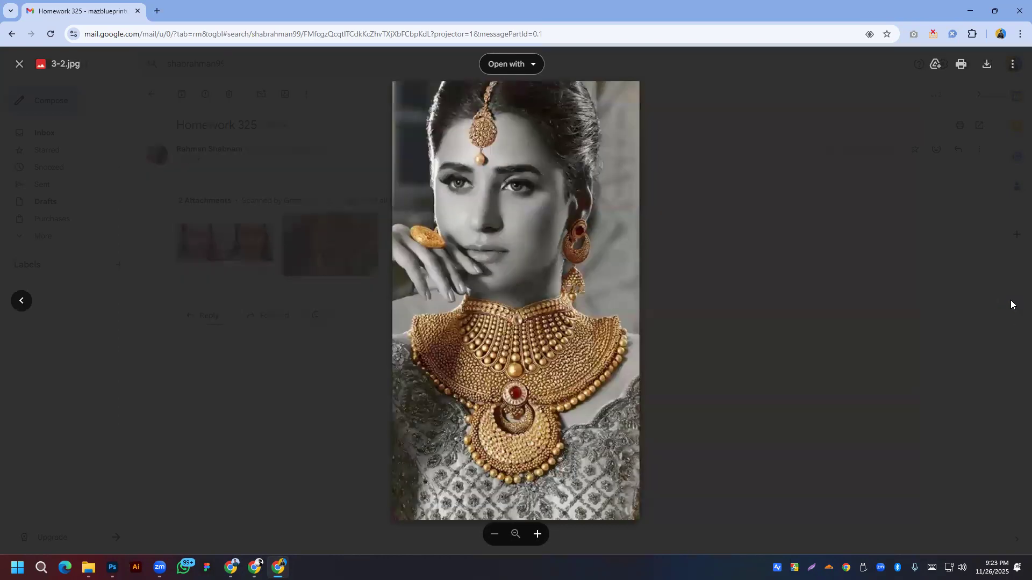
pyautogui.hotkey('alt', 'Left')
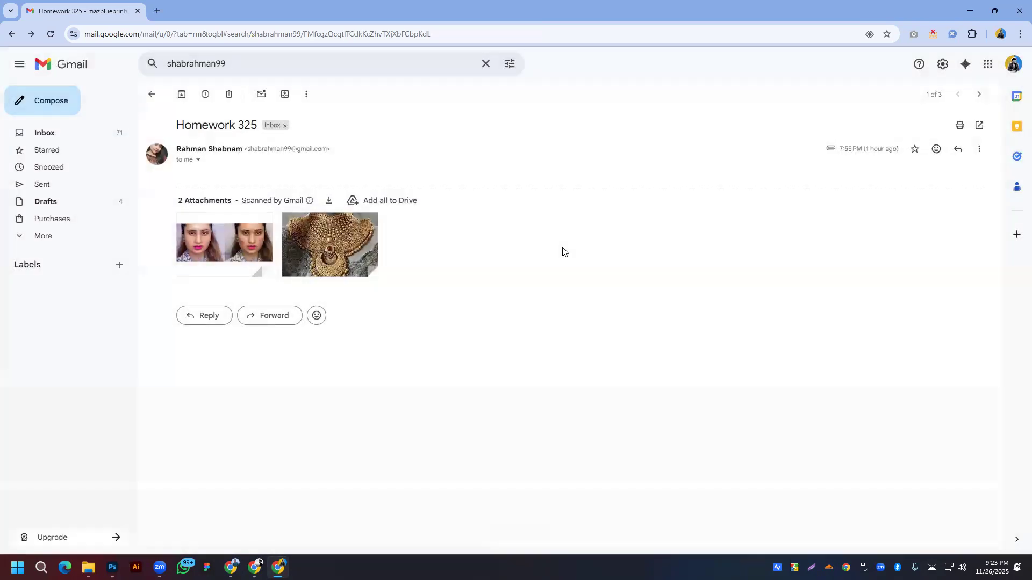
pyautogui.hotkey('alt', 'Left')
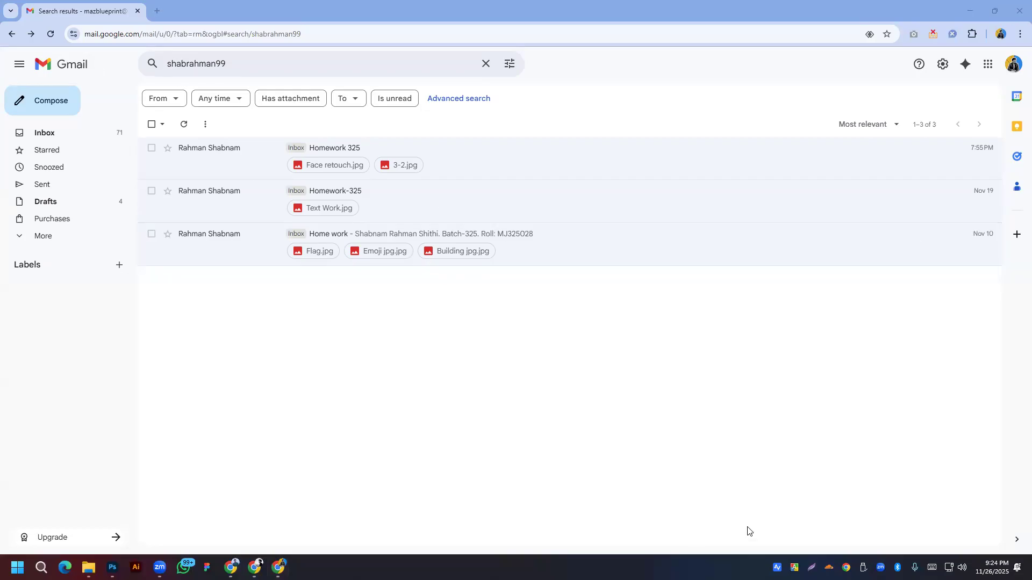
pyautogui.click(970, 11)
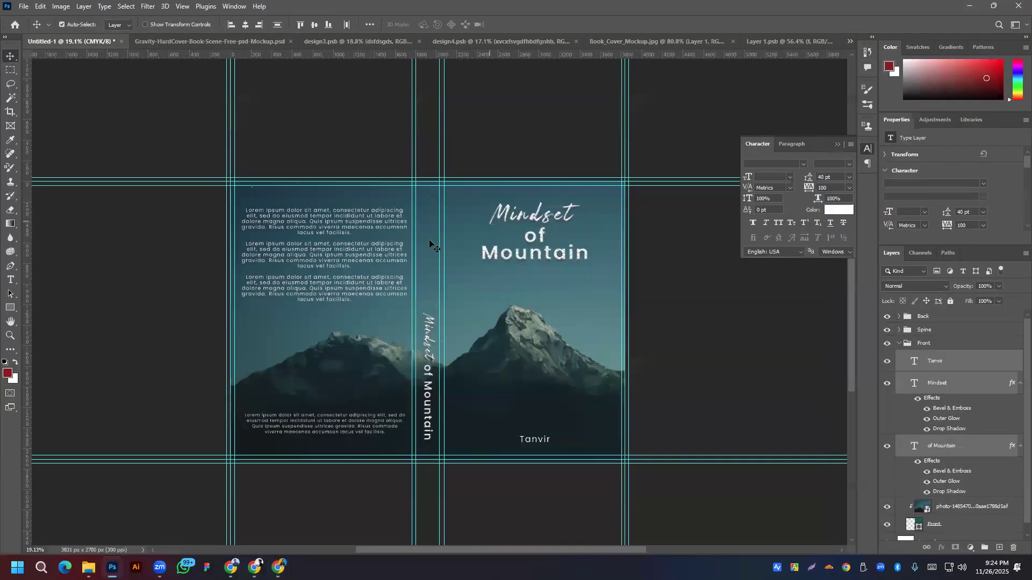